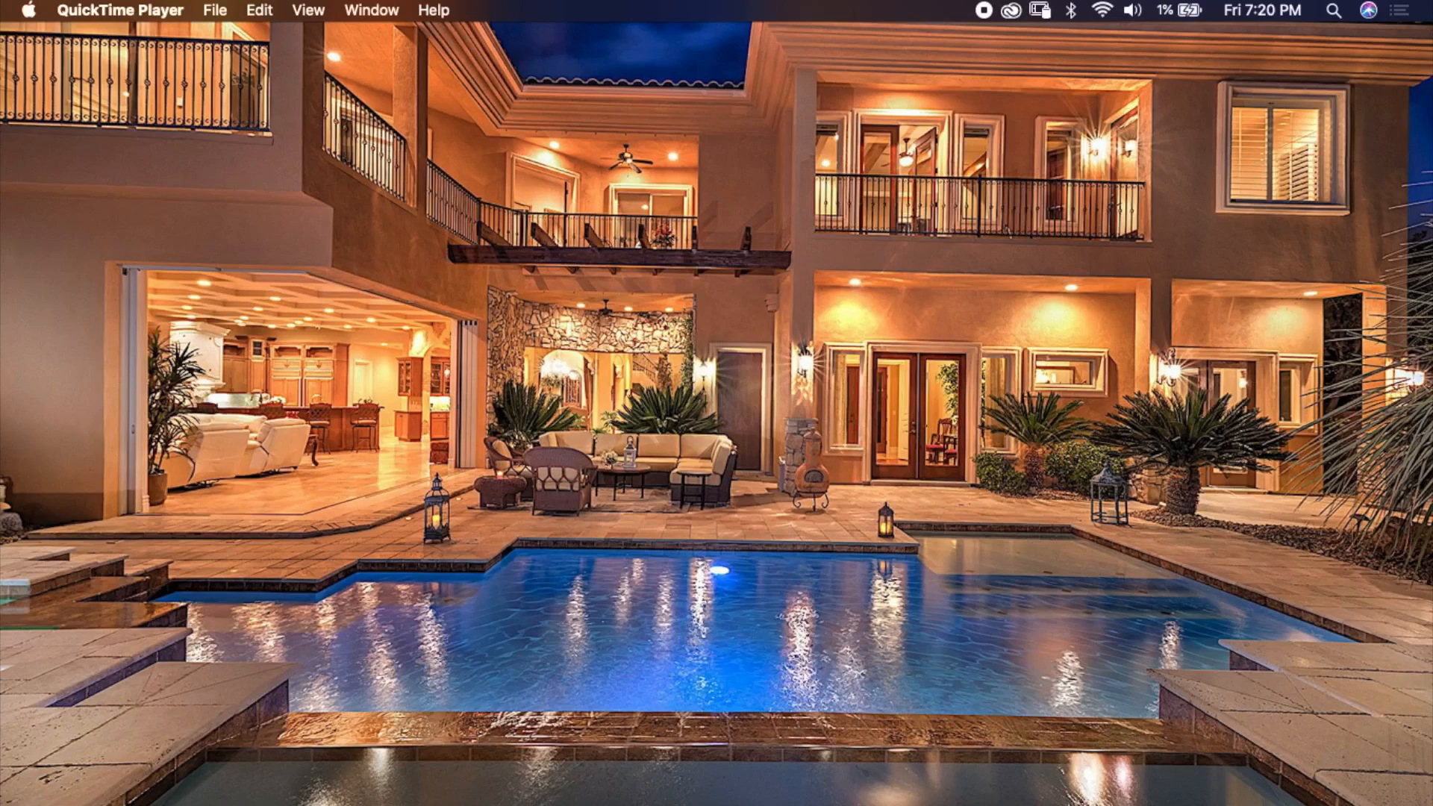
# Open the Interface section of the Photoshop preferences.
pyautogui.moveTo(755, 793)
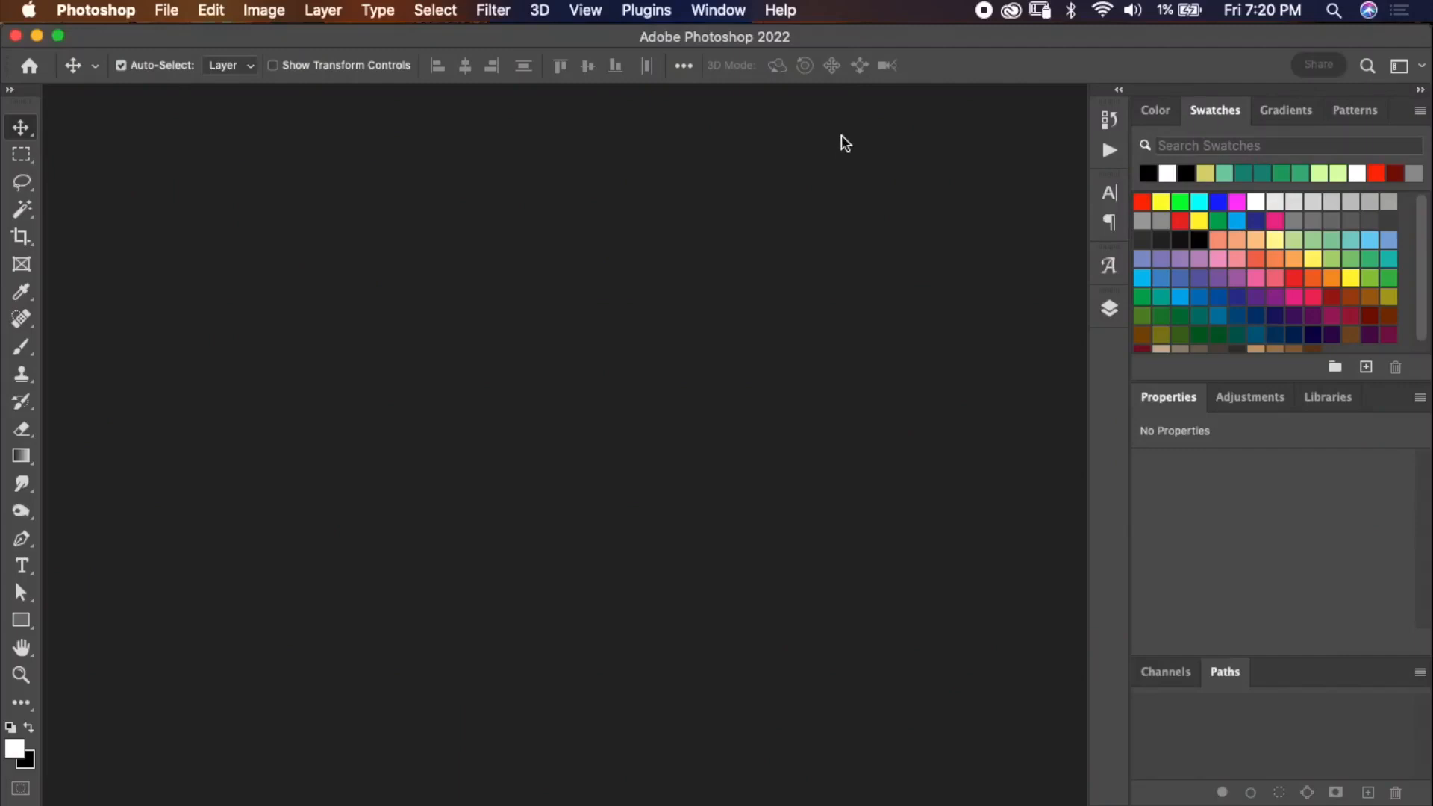
pyautogui.click(120, 15)
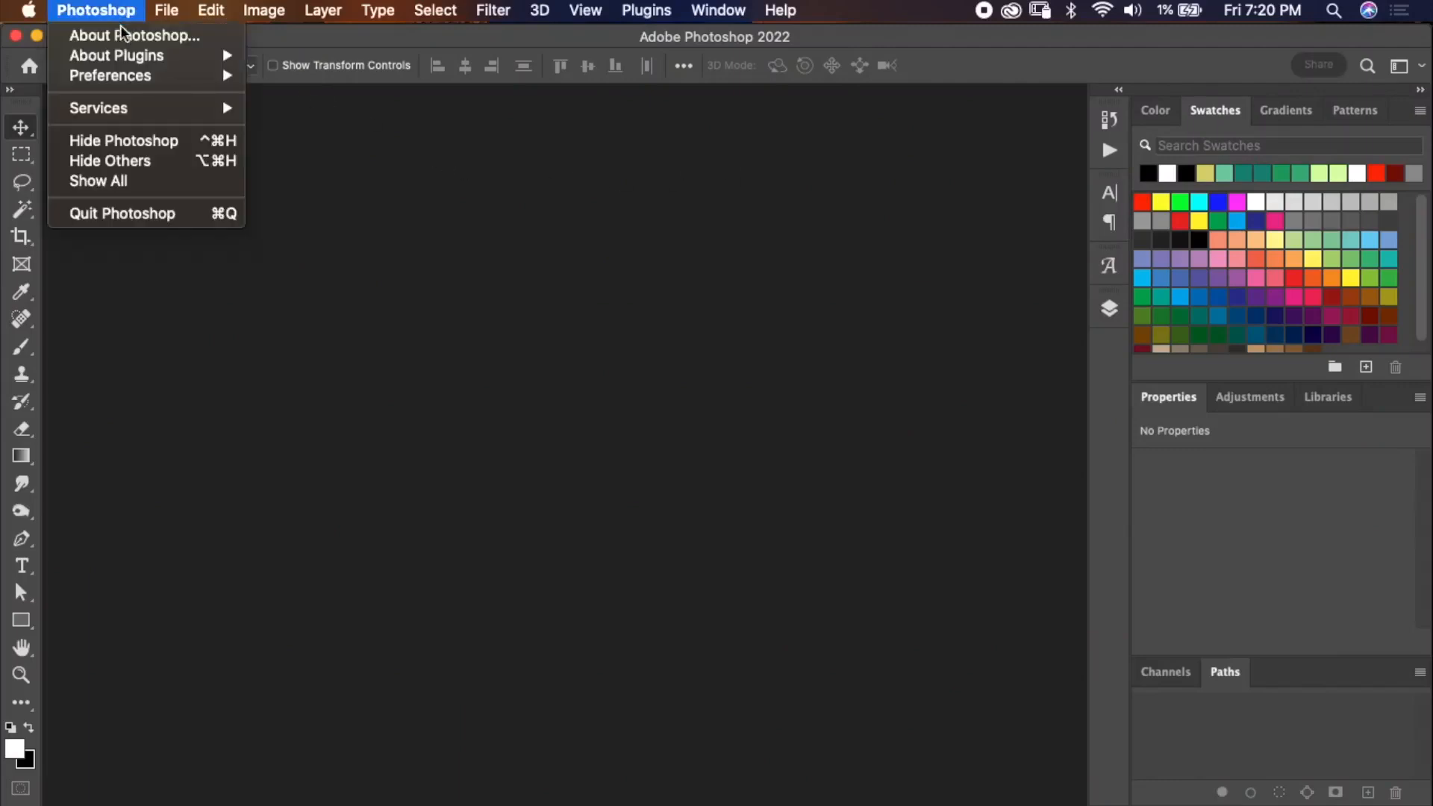
pyautogui.moveTo(154, 76)
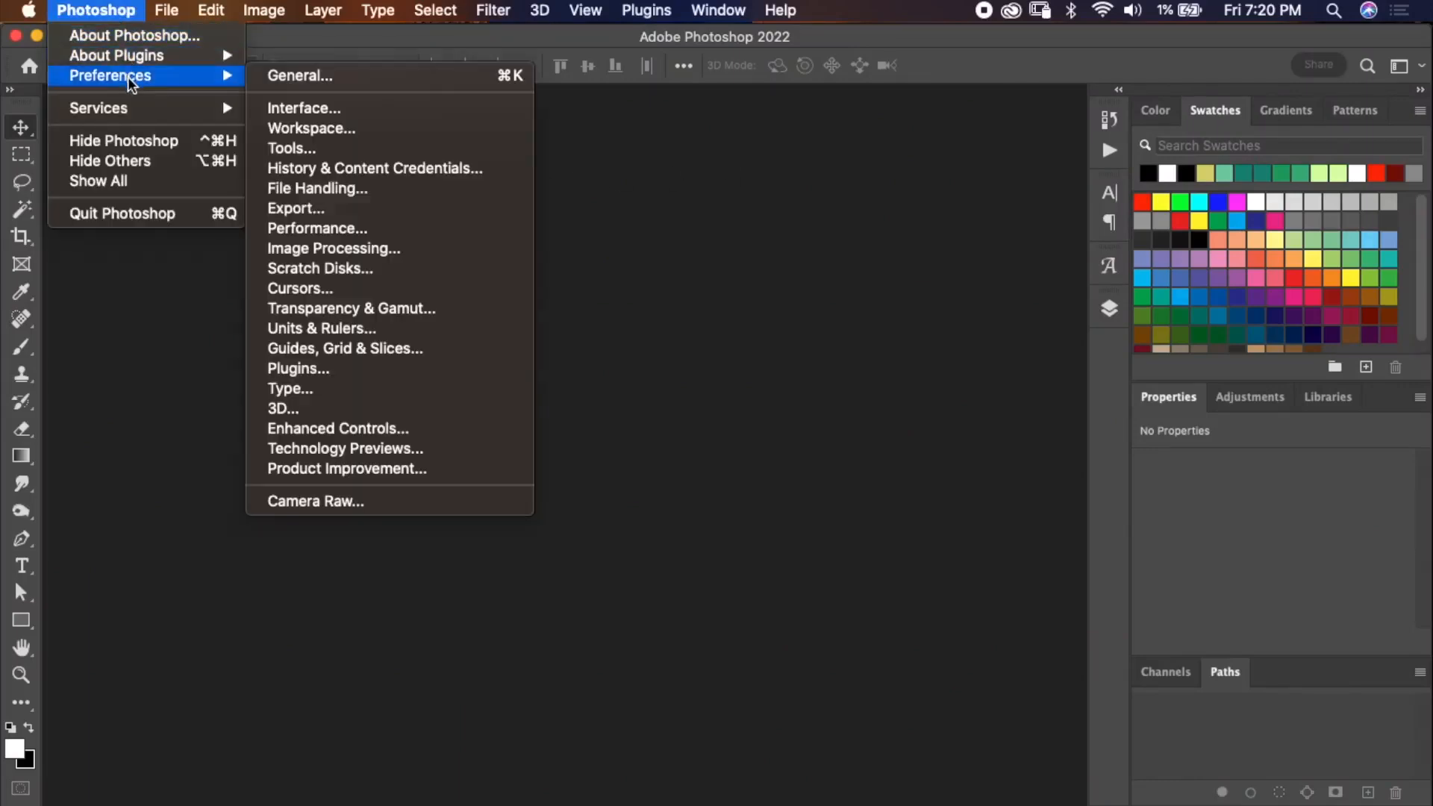
pyautogui.click(303, 107)
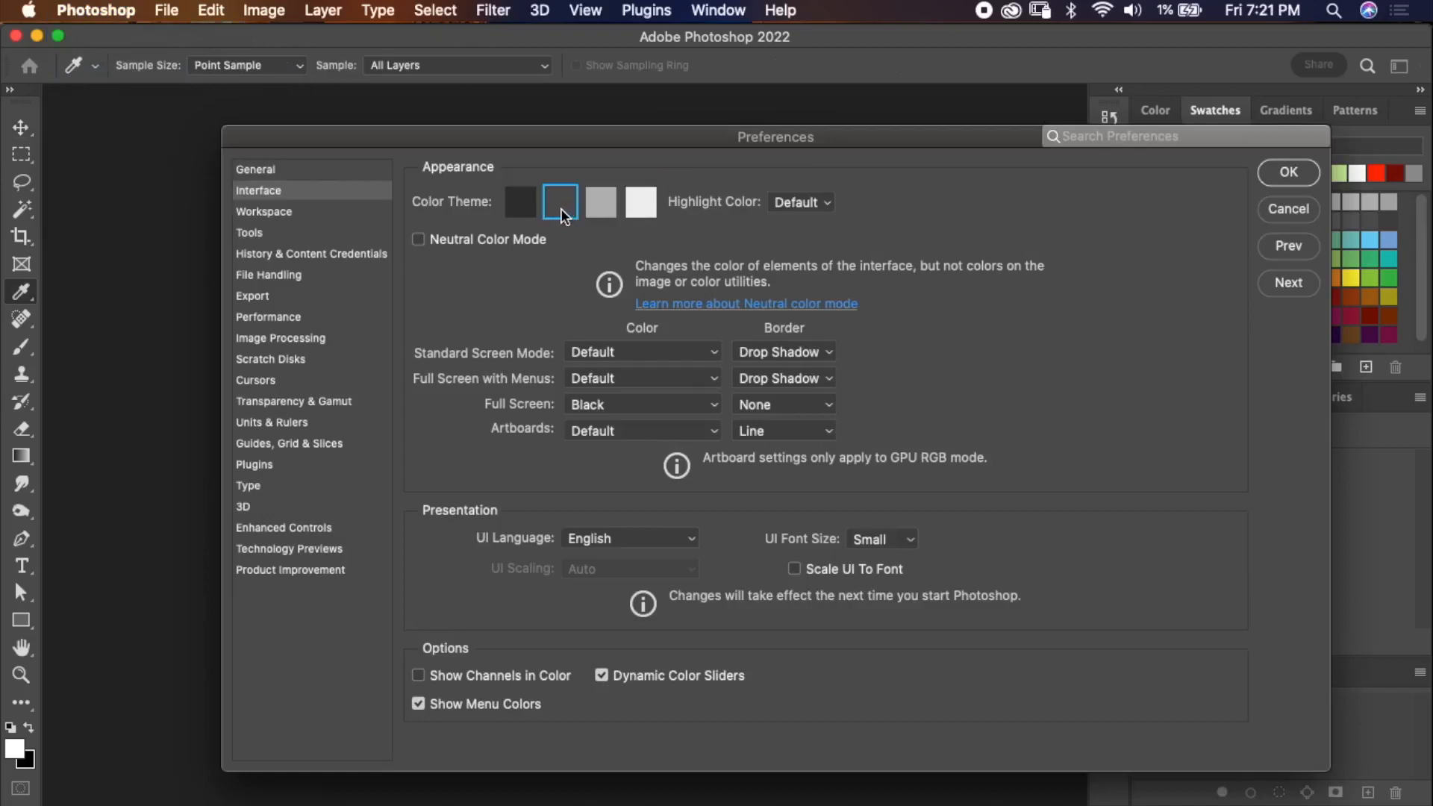
# Preview the lighter color themes and return to the dark gray color theme.
pyautogui.click(642, 203)
pyautogui.click(596, 211)
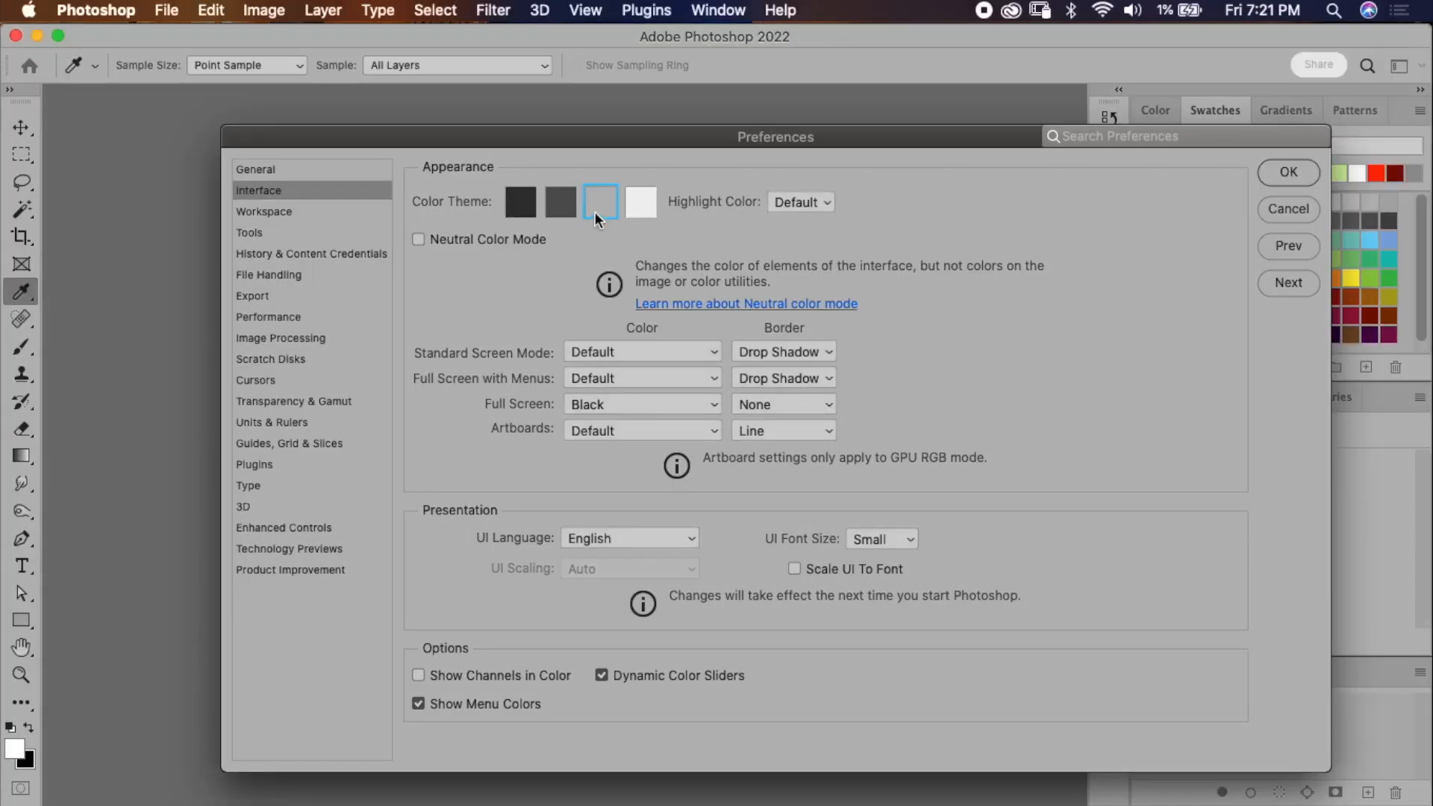
pyautogui.click(553, 207)
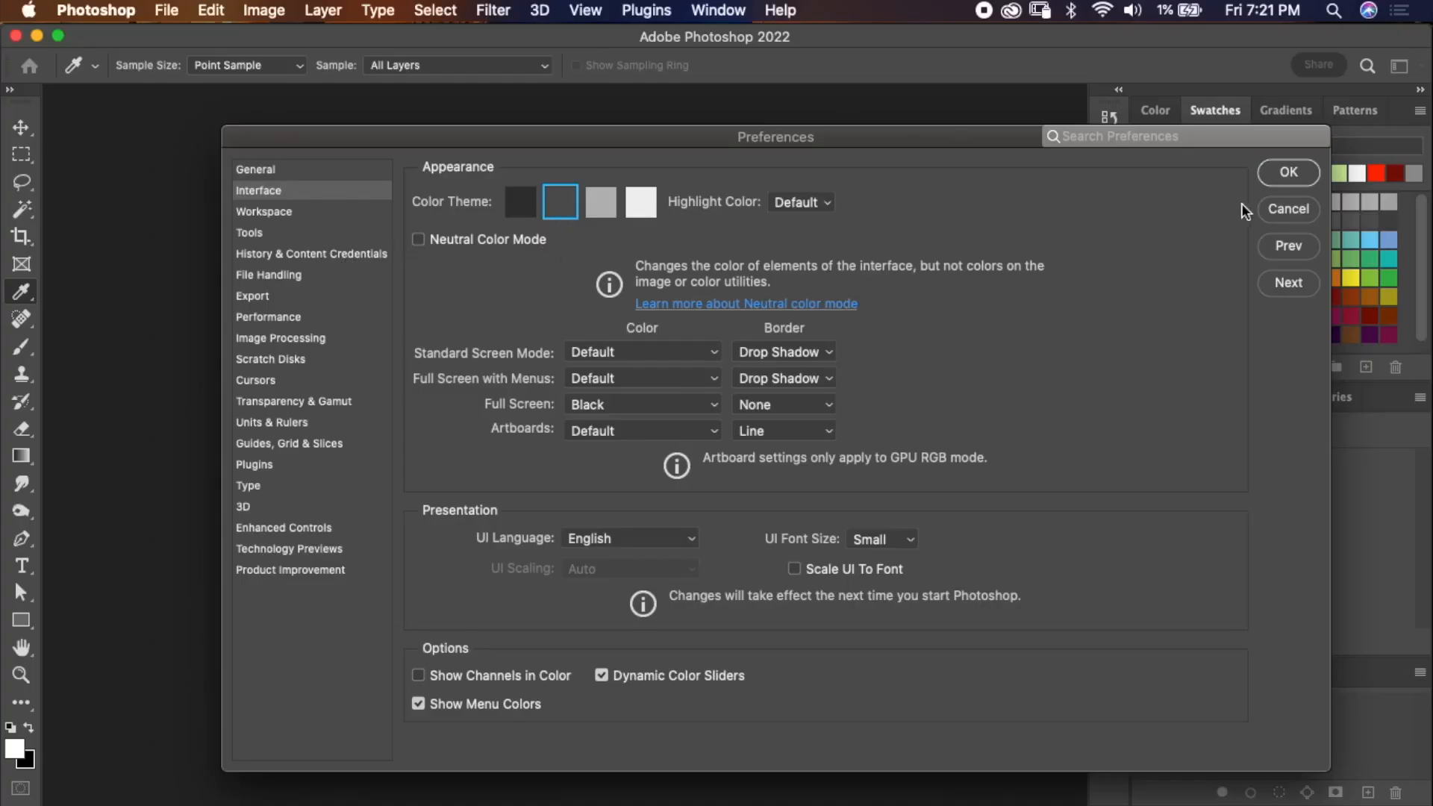
# Review the Tools preferences and accept the Preferences dialog.
pyautogui.click(253, 233)
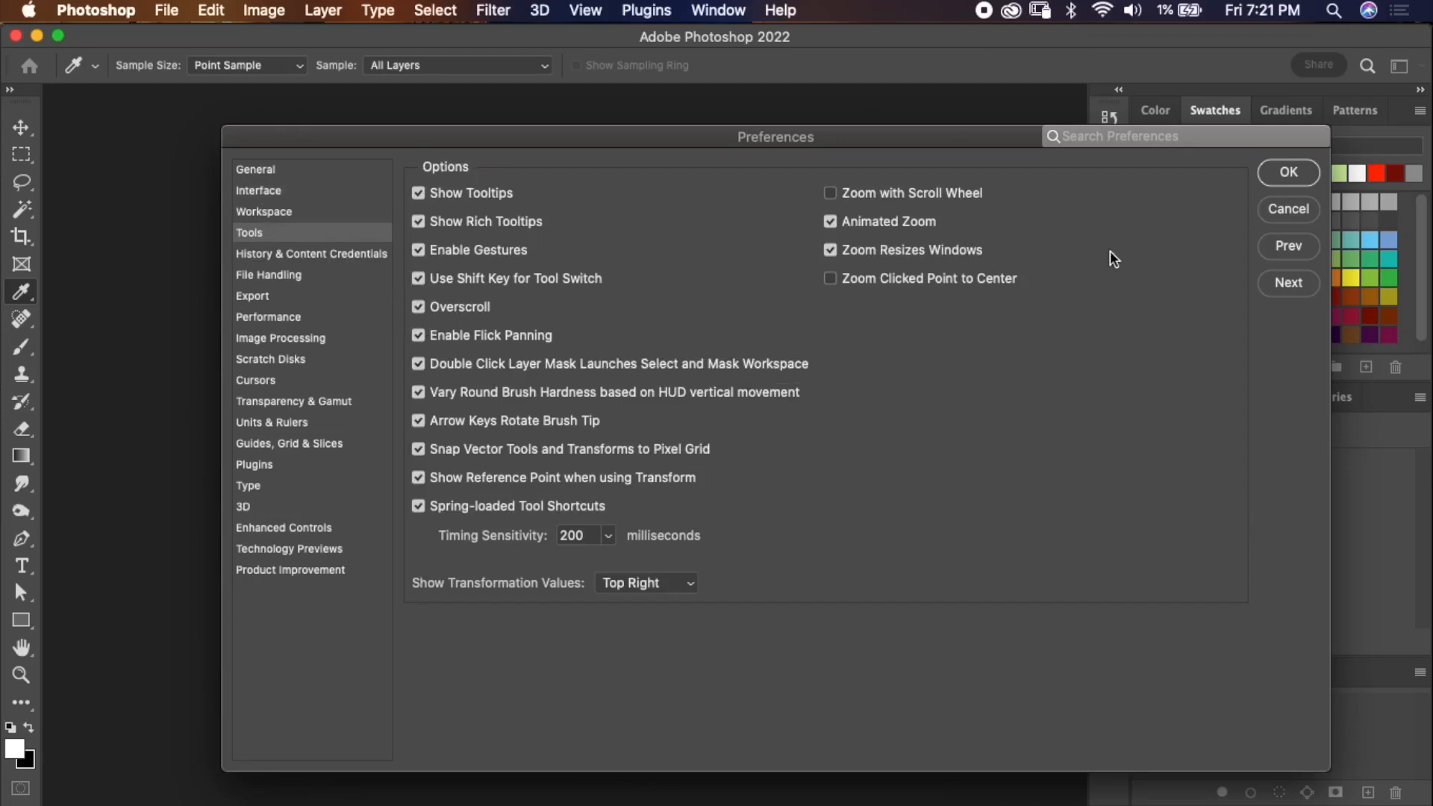
pyautogui.click(1290, 172)
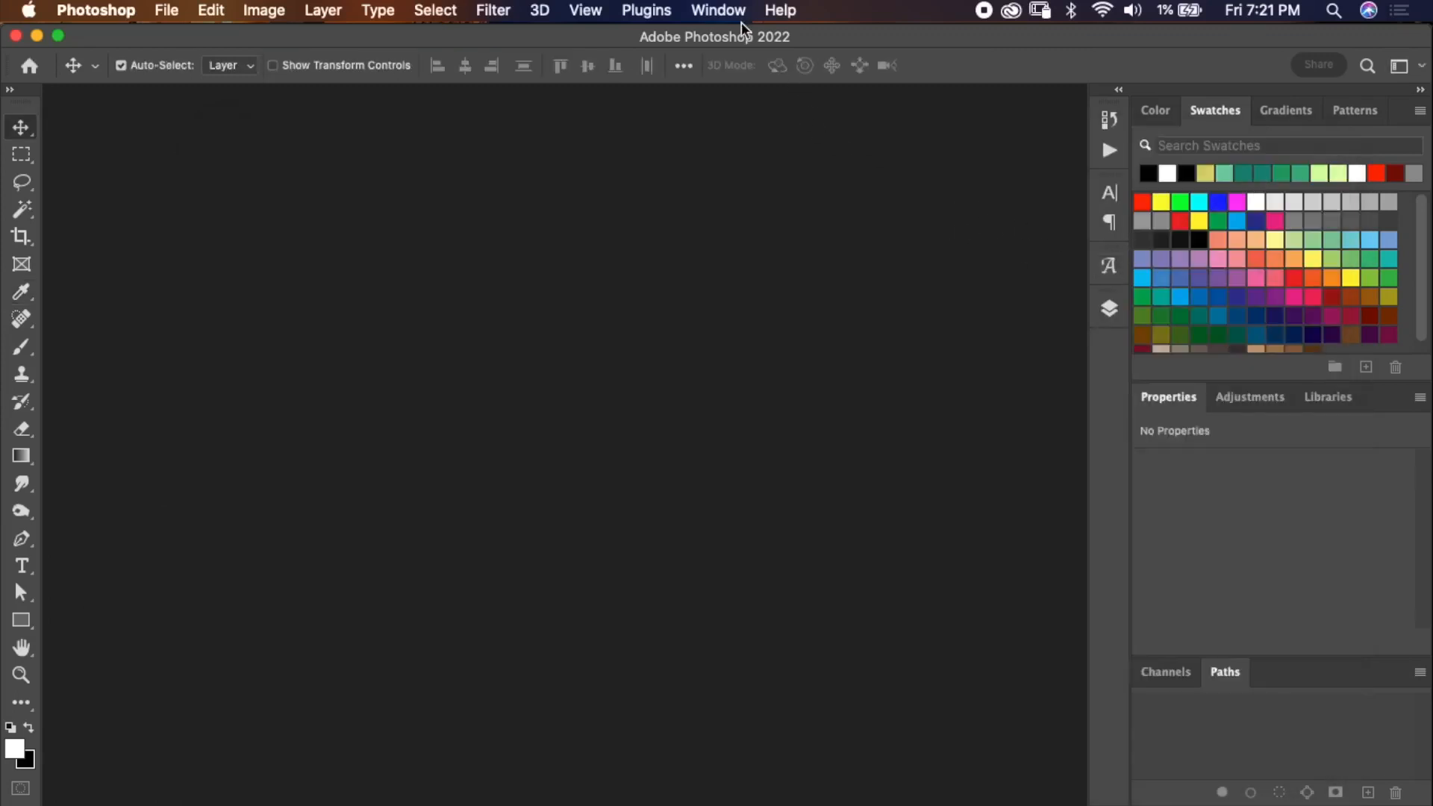
# Switch to the Essentials (Default) workspace.
pyautogui.click(722, 12)
pyautogui.moveTo(741, 58)
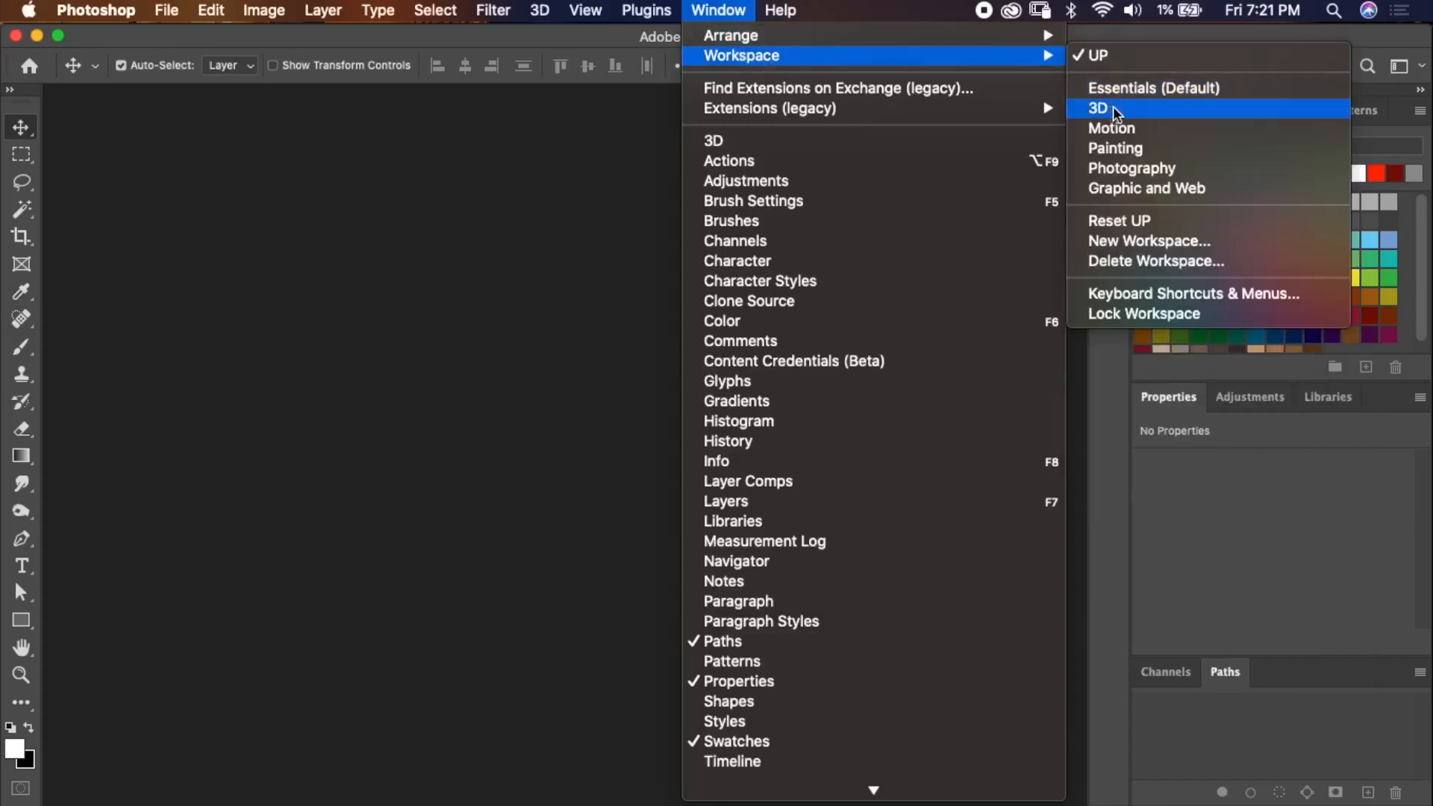
pyautogui.click(1125, 90)
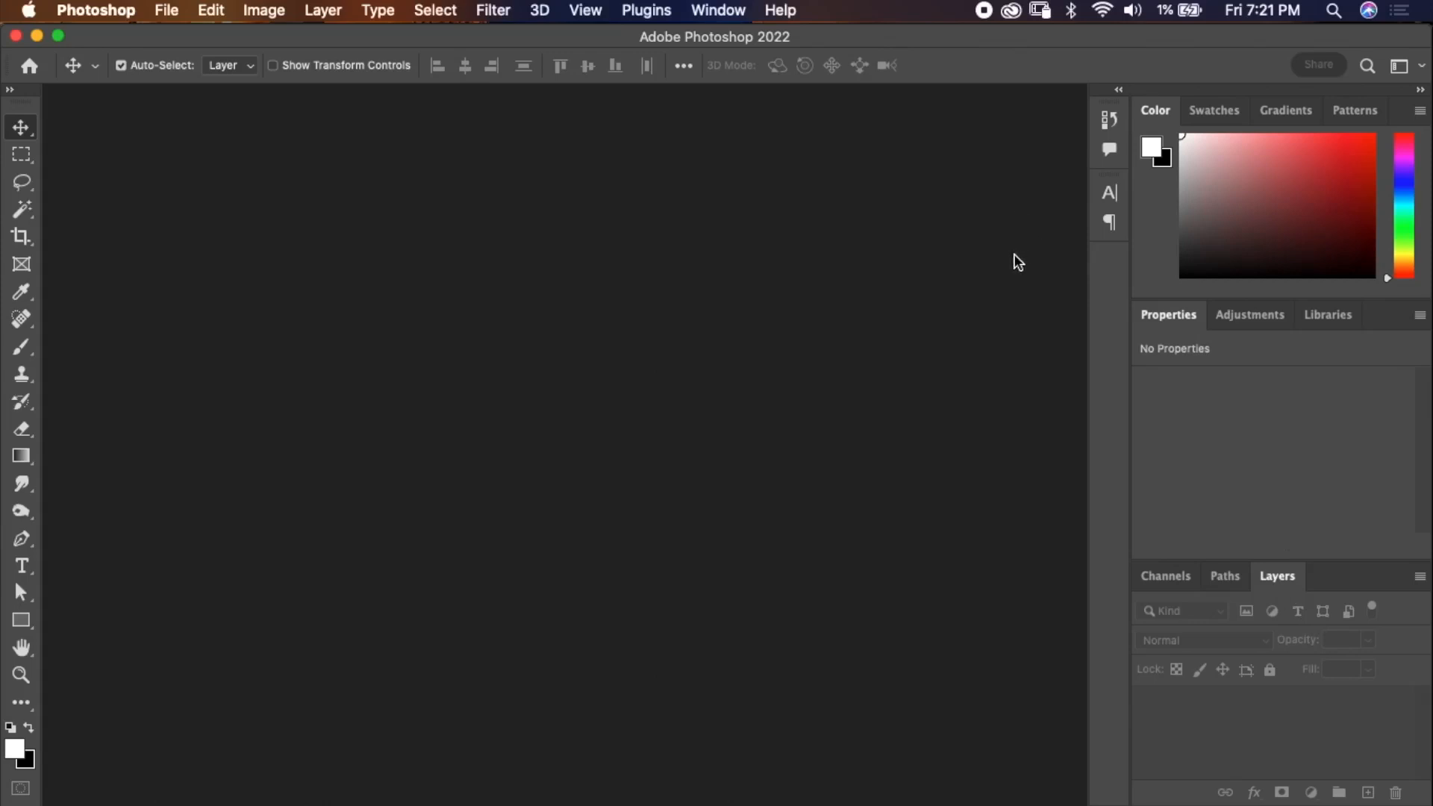
# Switch back to the UP workspace.
pyautogui.click(718, 10)
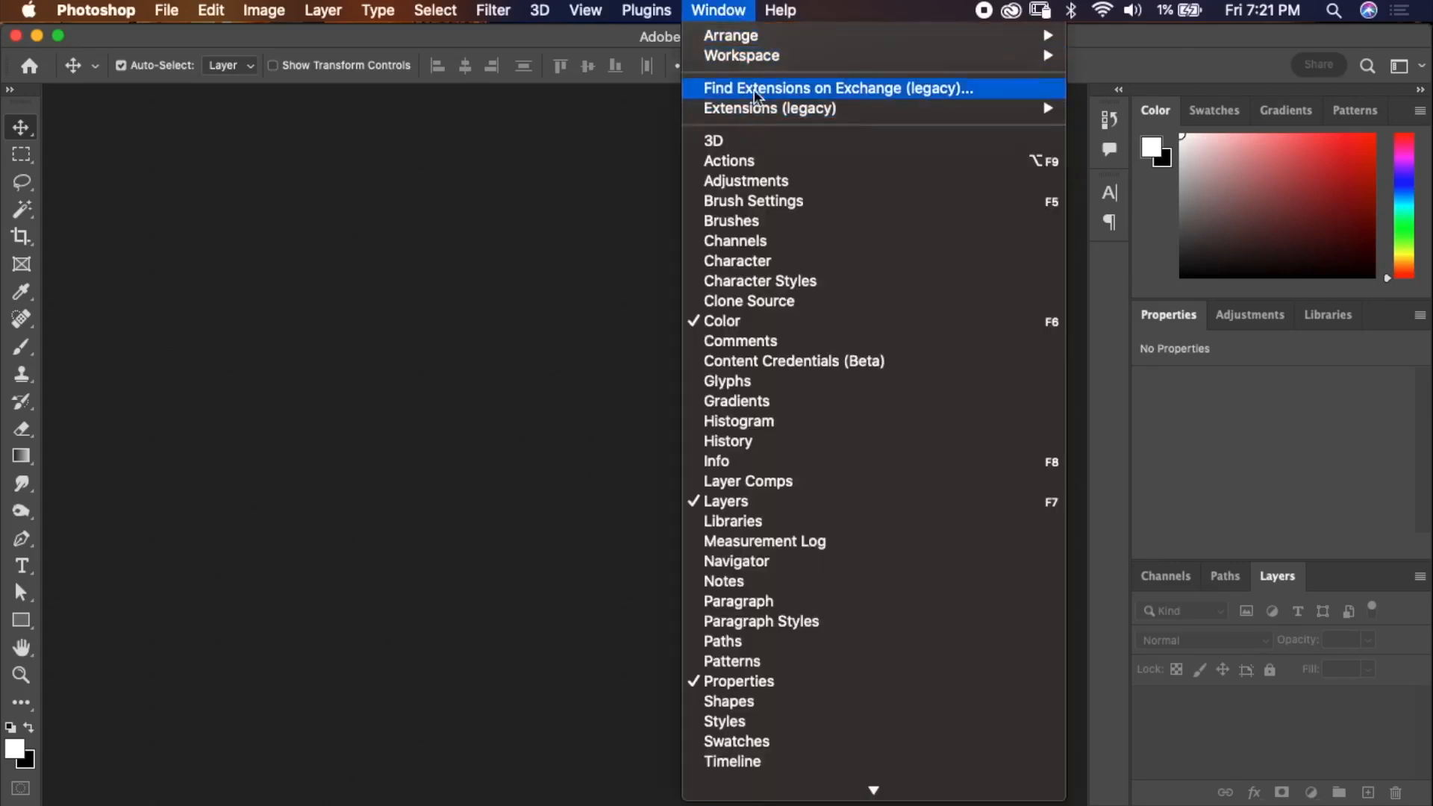
pyautogui.moveTo(1058, 58)
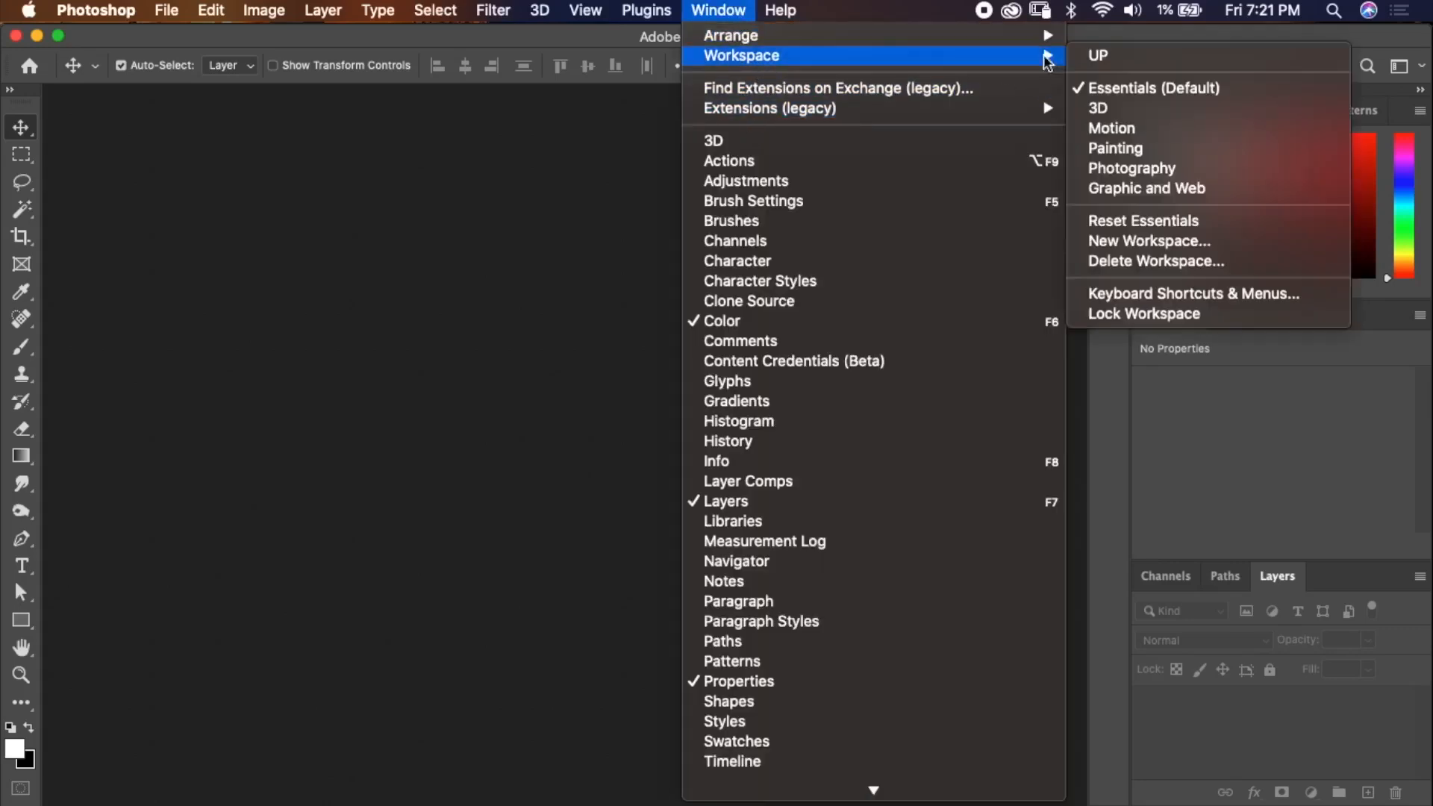
pyautogui.click(1104, 60)
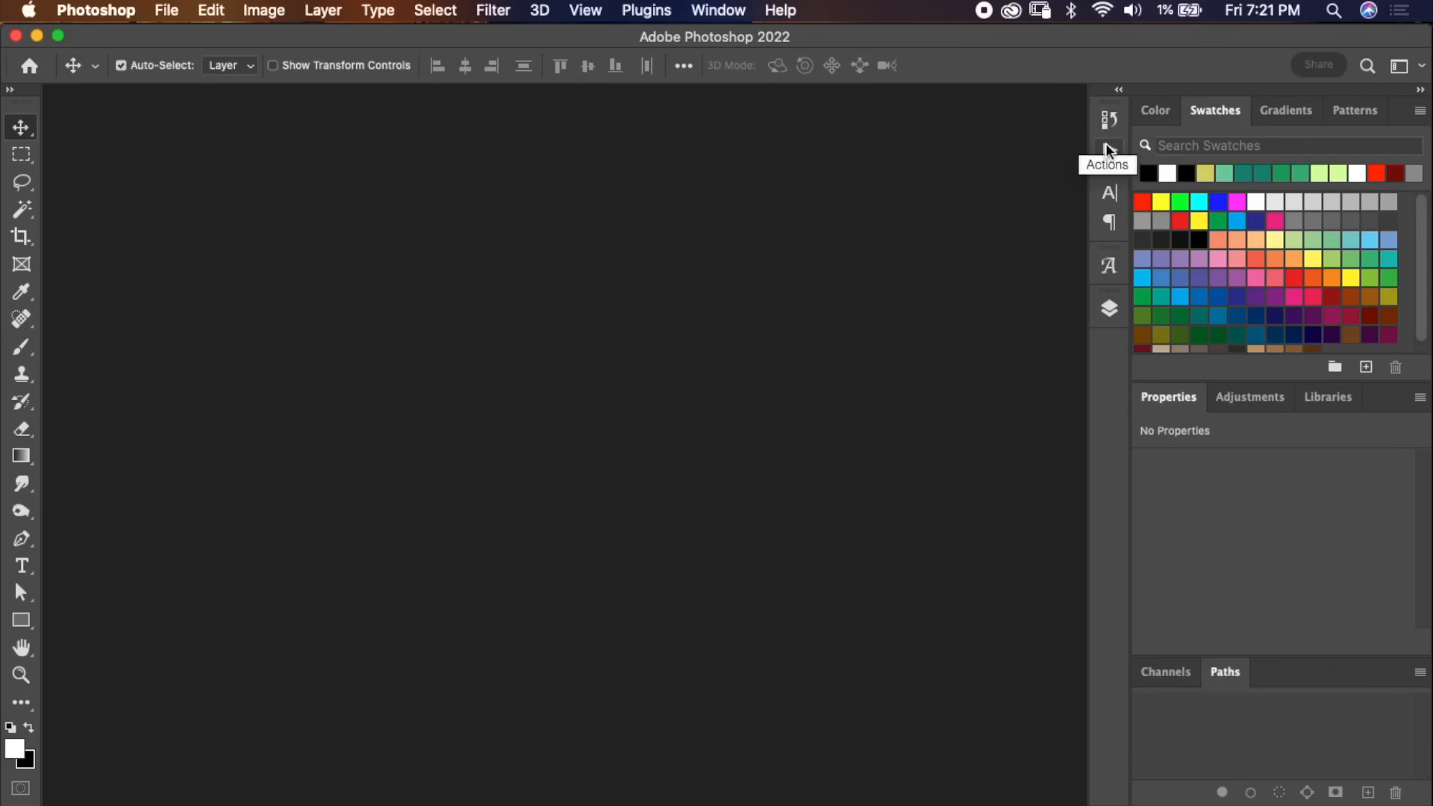
# Open and collapse the Character, Paragraph and Layers panels from the docked panel icons.
pyautogui.click(1108, 194)
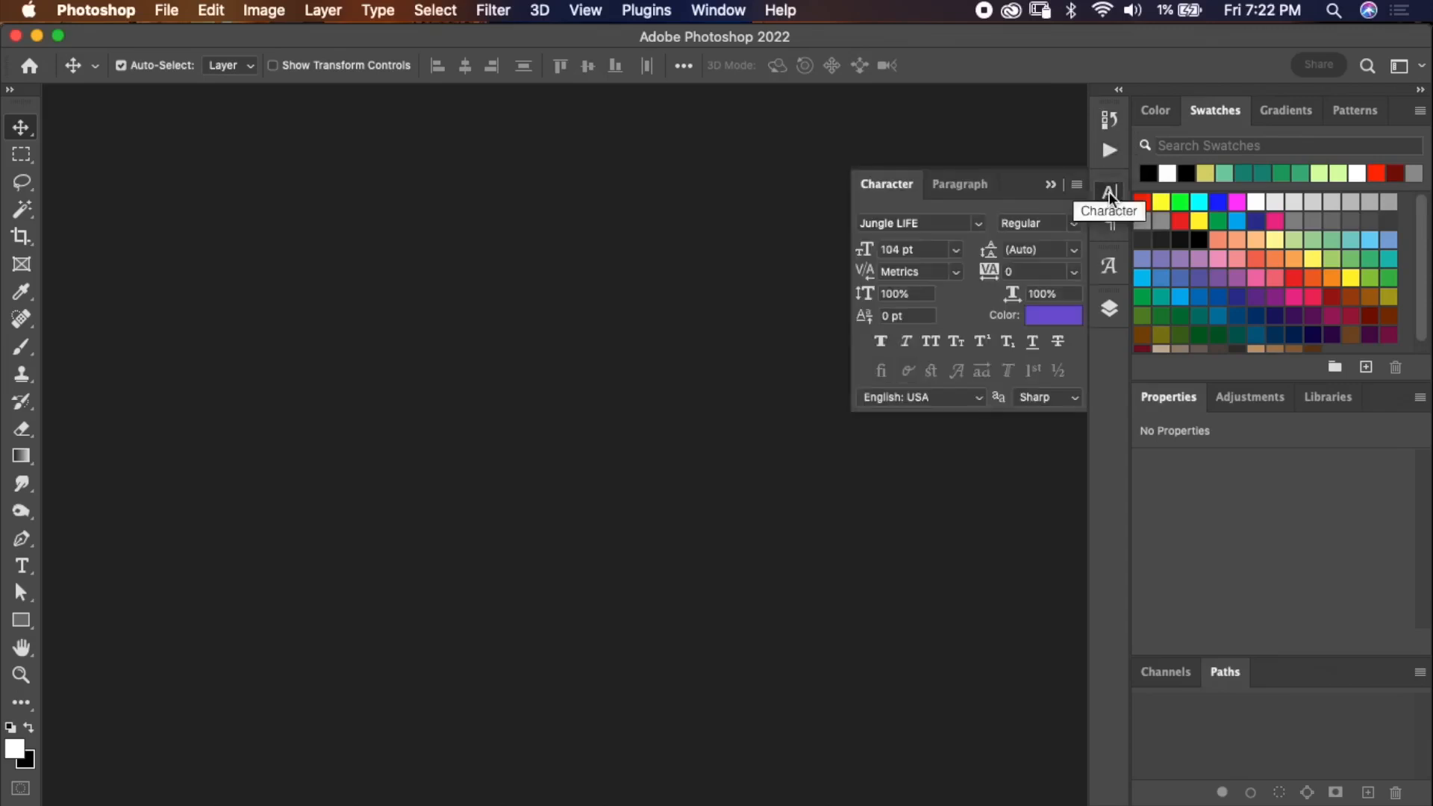
pyautogui.click(1109, 224)
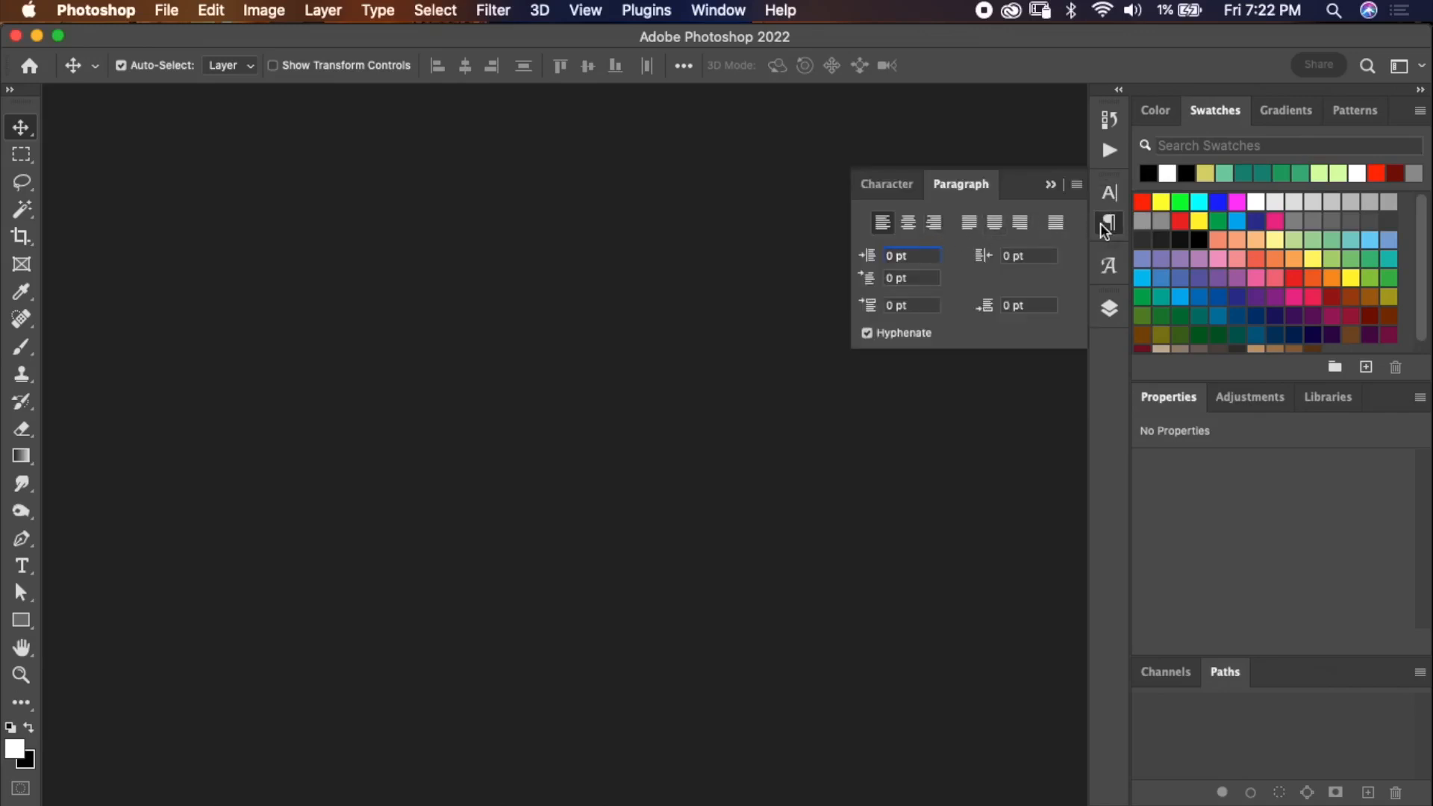
pyautogui.click(1108, 225)
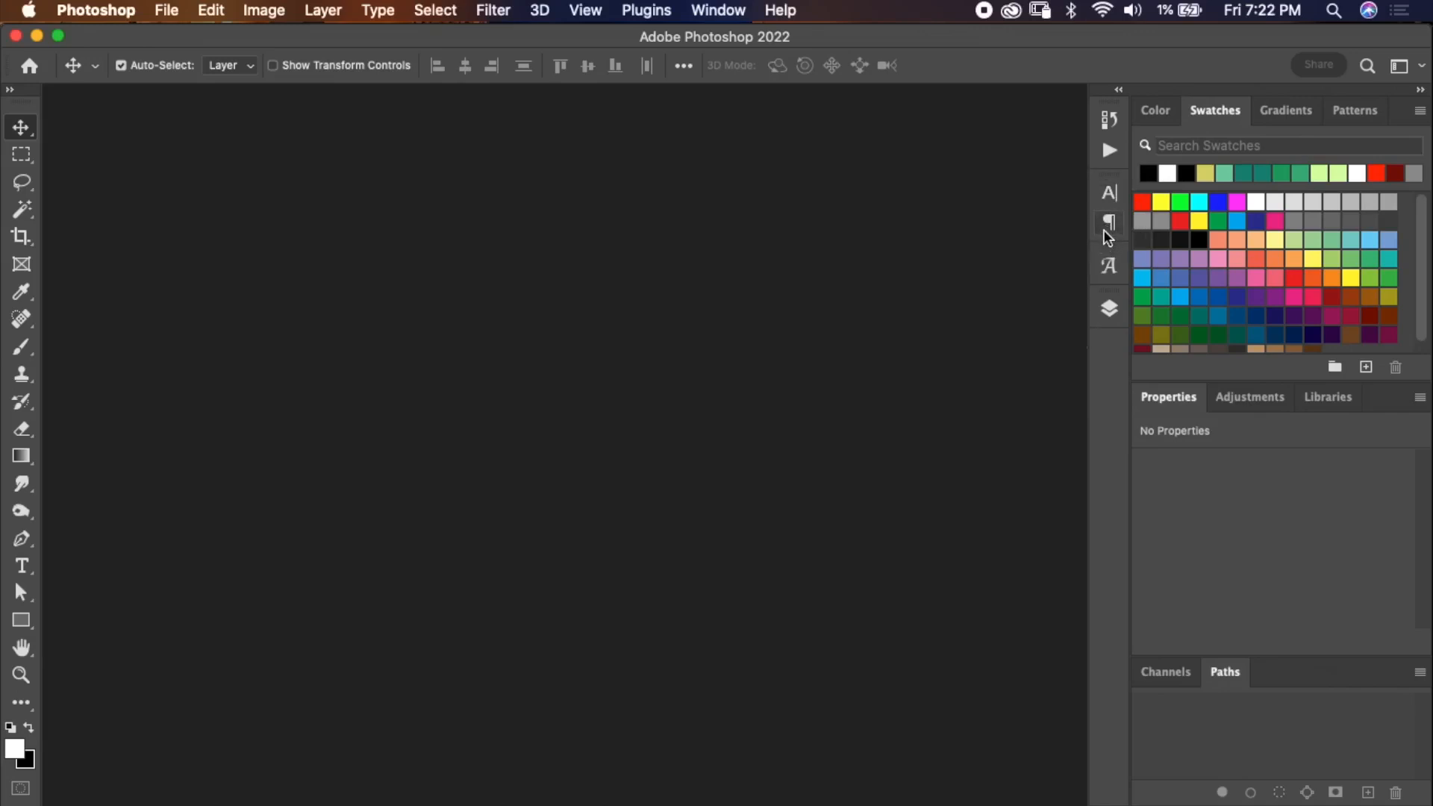
pyautogui.click(1108, 302)
pyautogui.click(1112, 303)
pyautogui.click(720, 12)
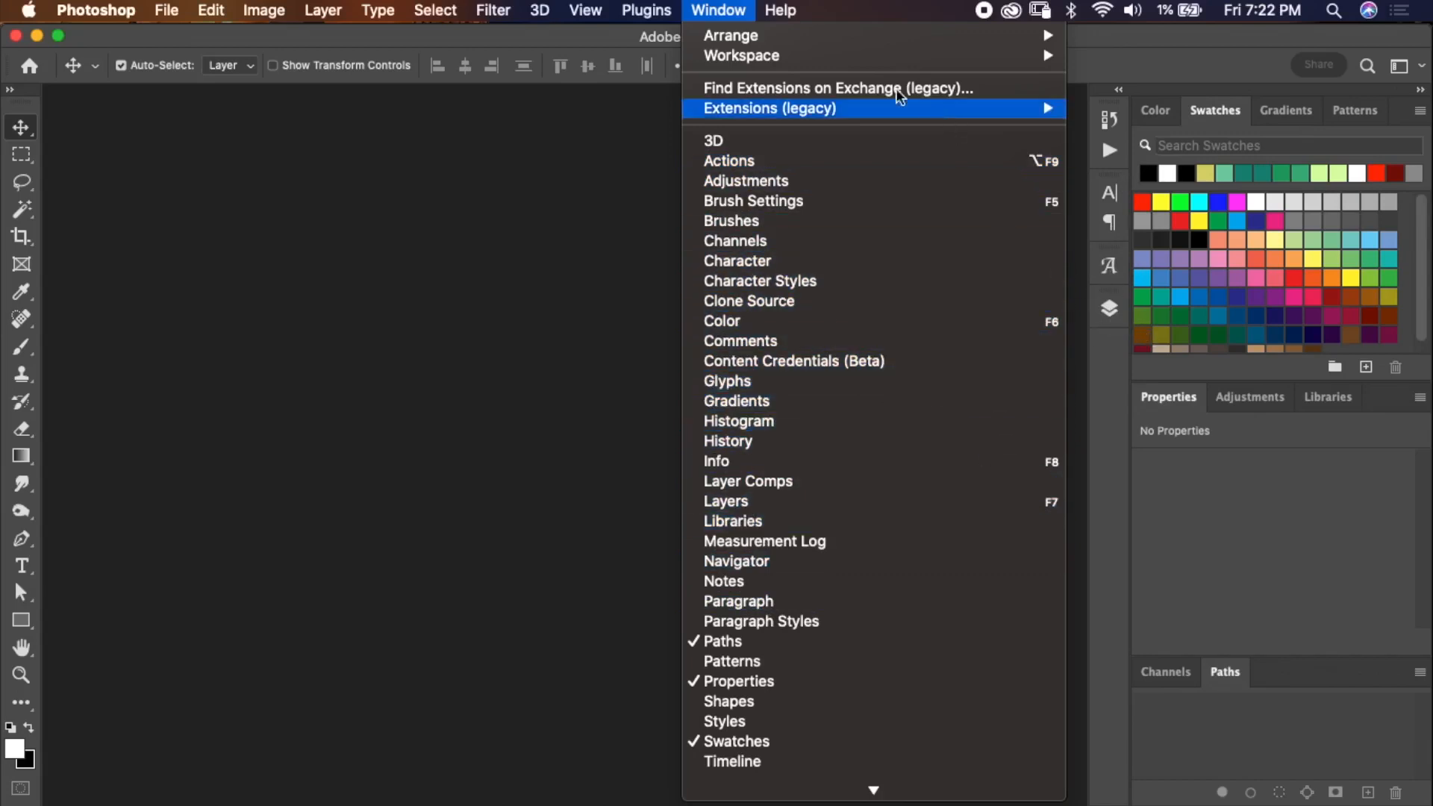
pyautogui.moveTo(897, 61)
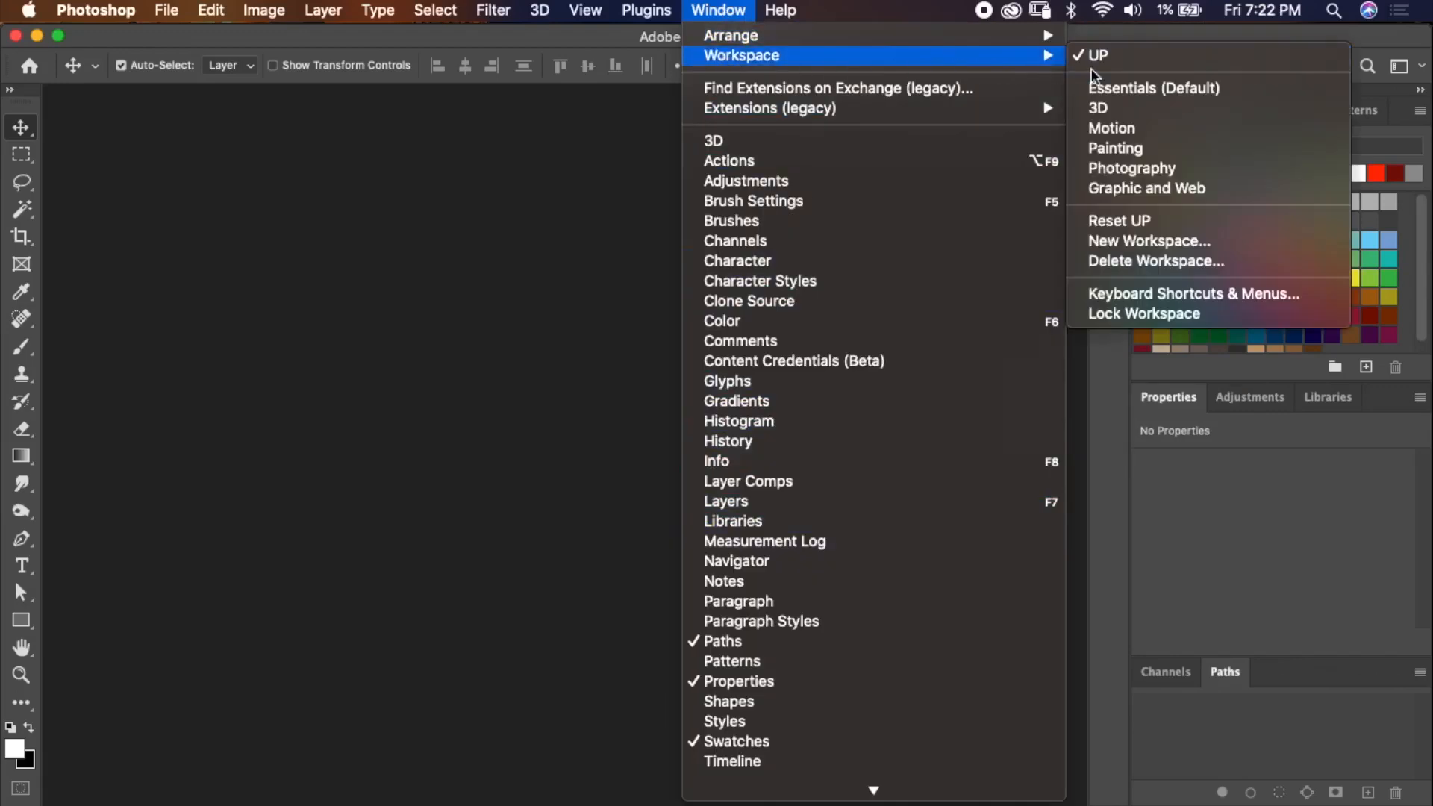
pyautogui.click(1139, 242)
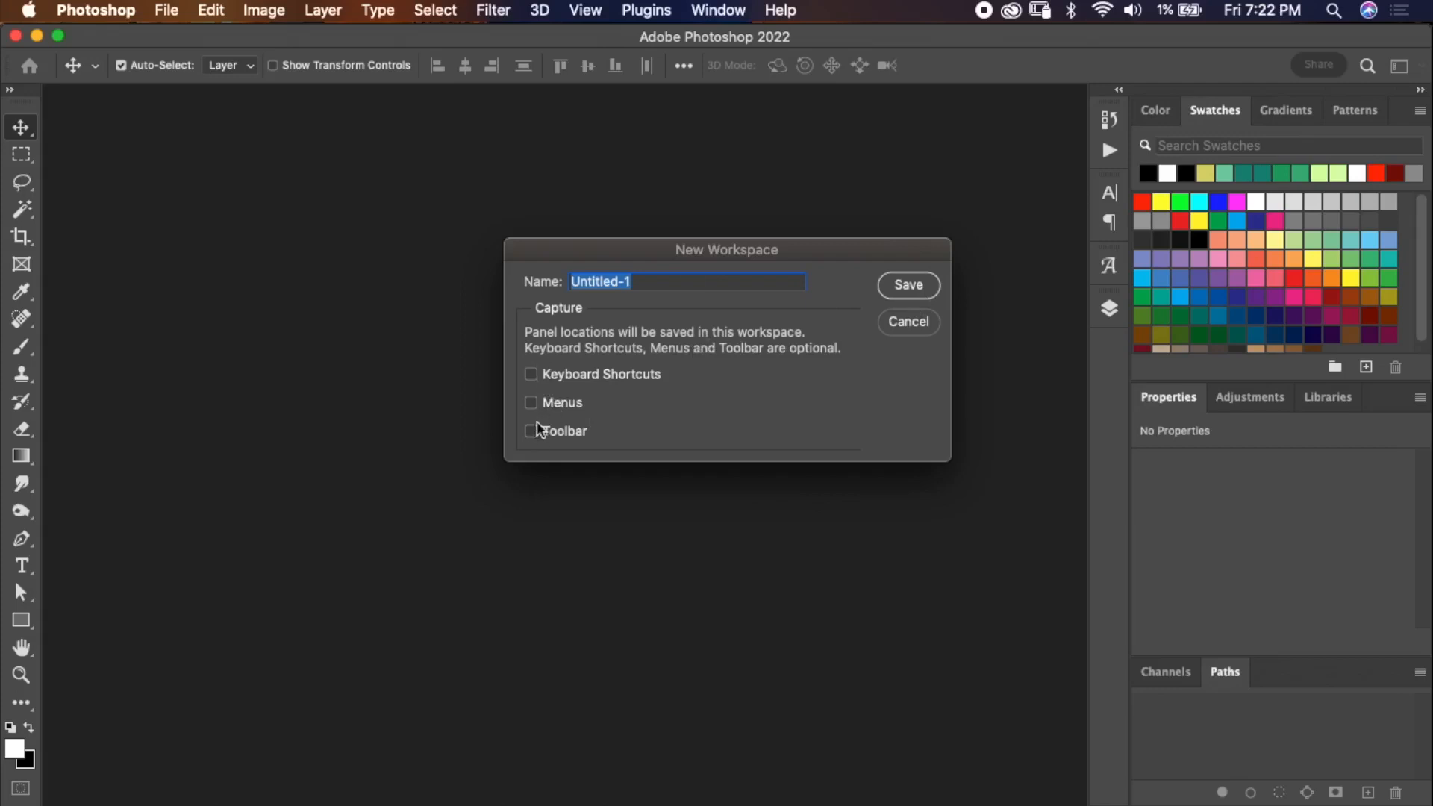
pyautogui.click(915, 322)
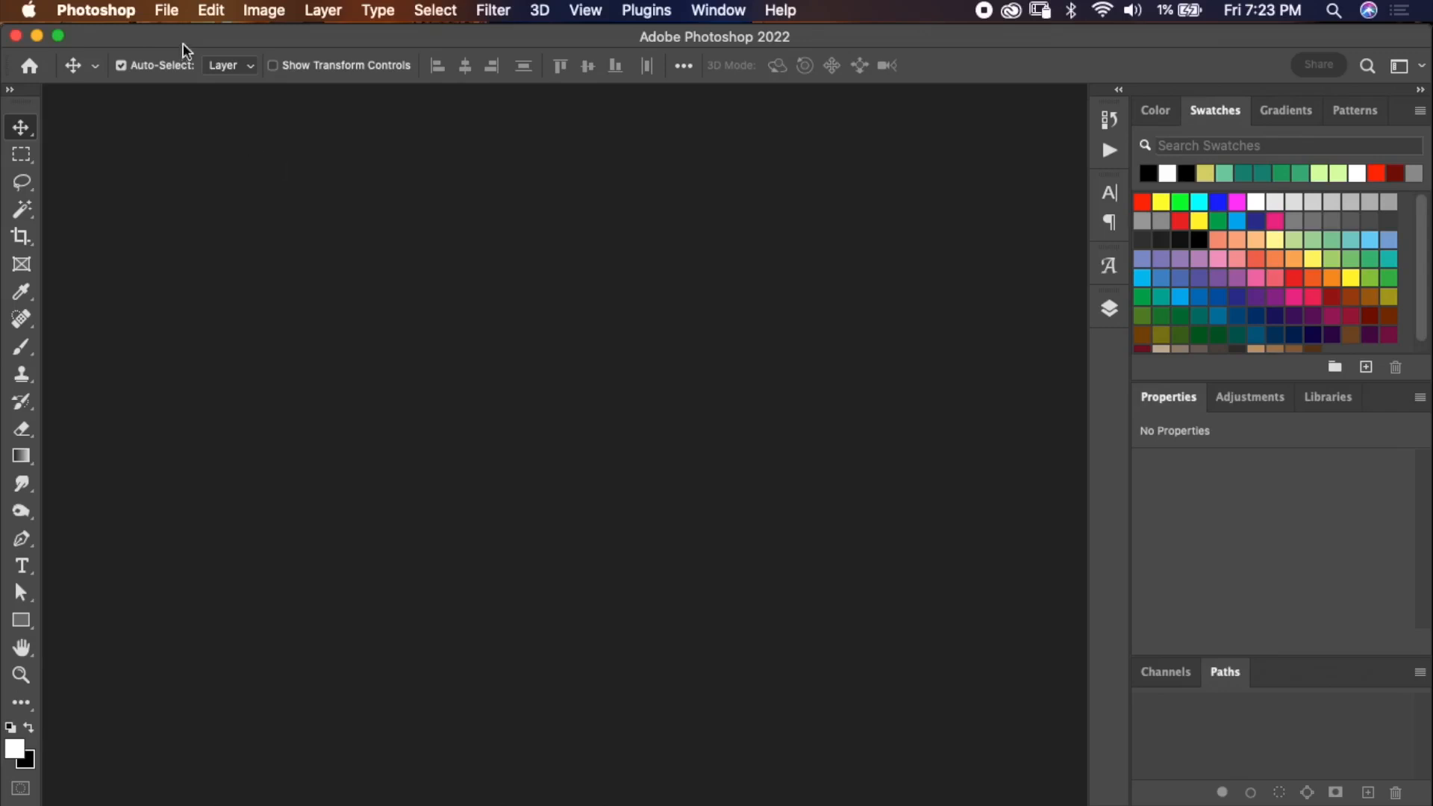
# Start a new document from the Photo presets, switching units to Pixels and orientation to portrait.
pyautogui.click(176, 12)
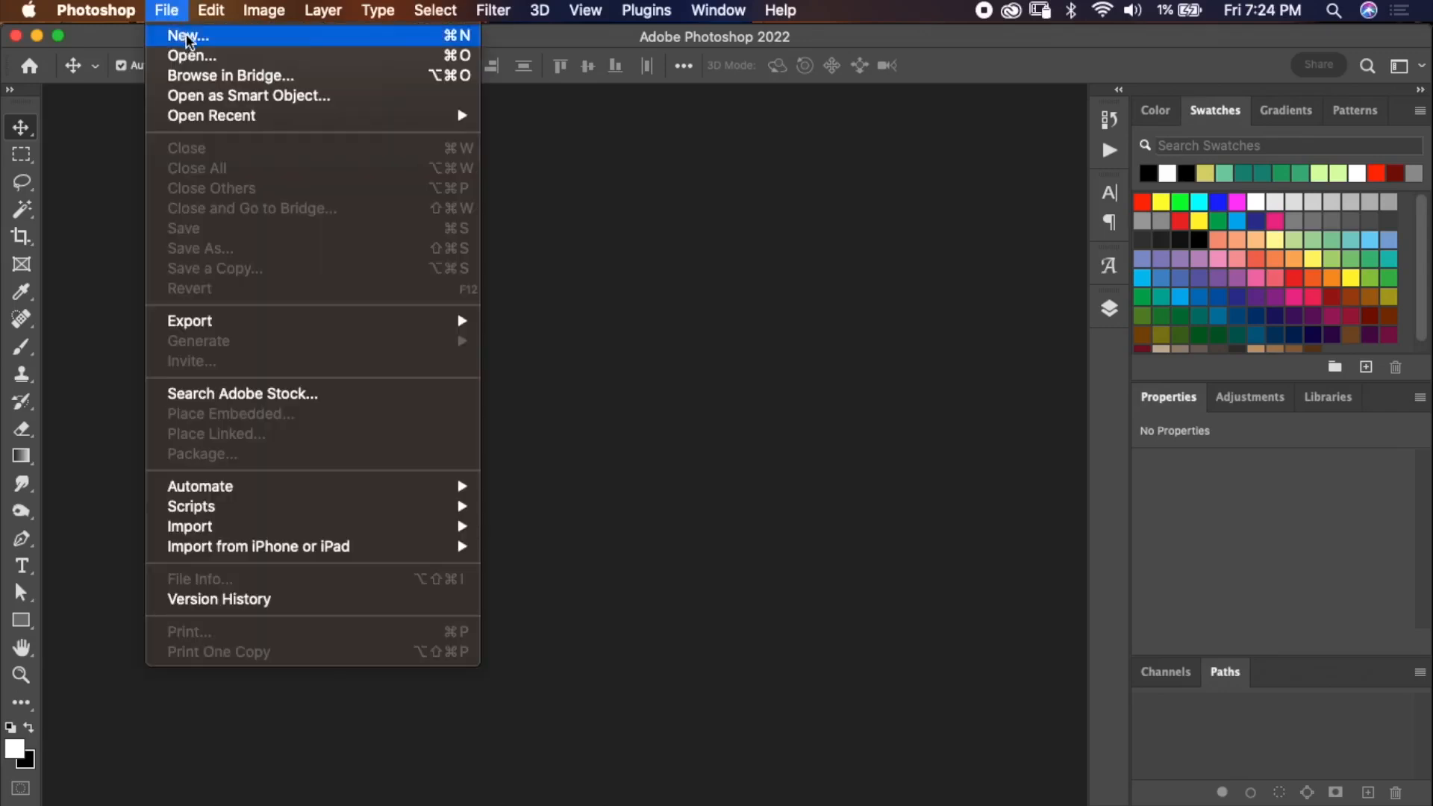
pyautogui.click(183, 35)
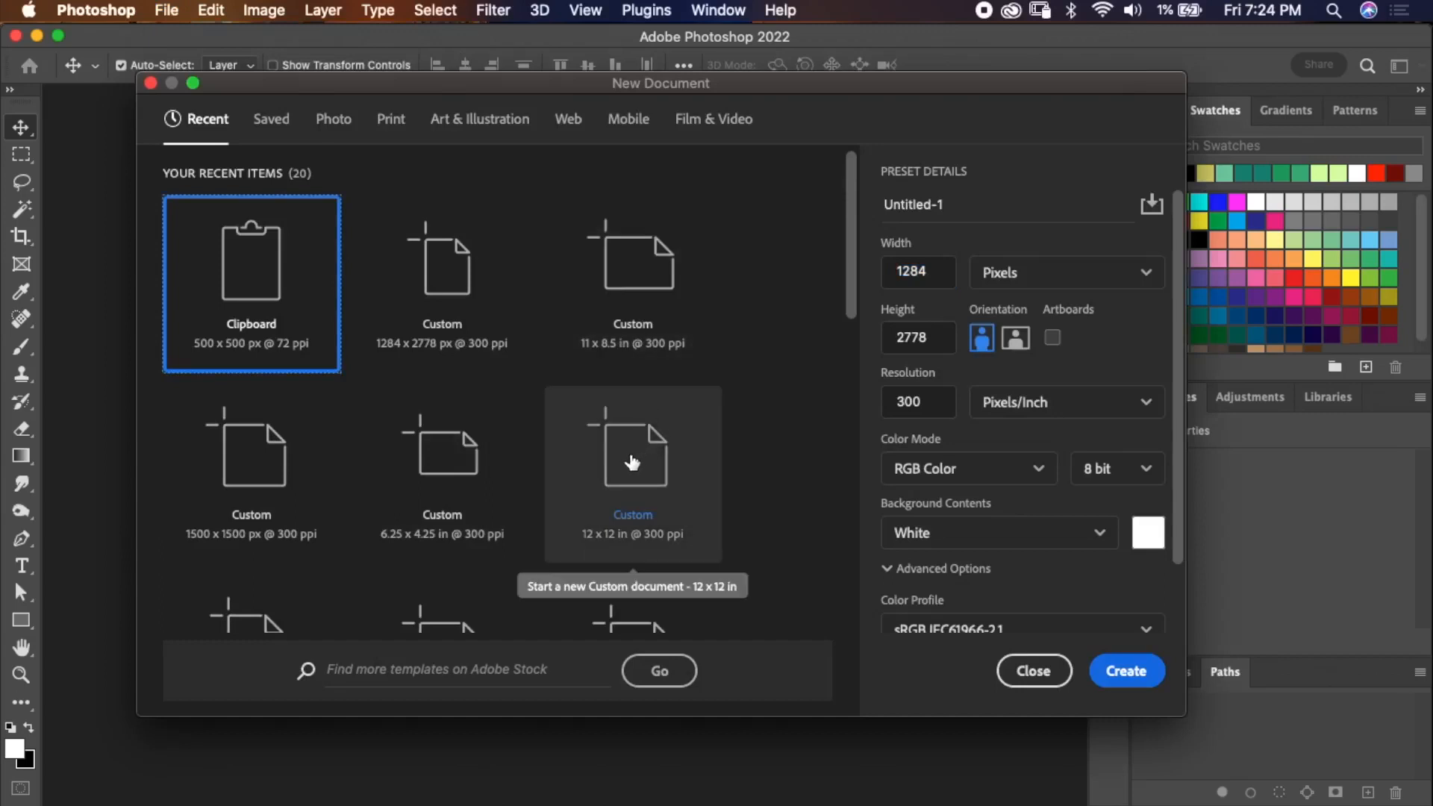
pyautogui.click(333, 121)
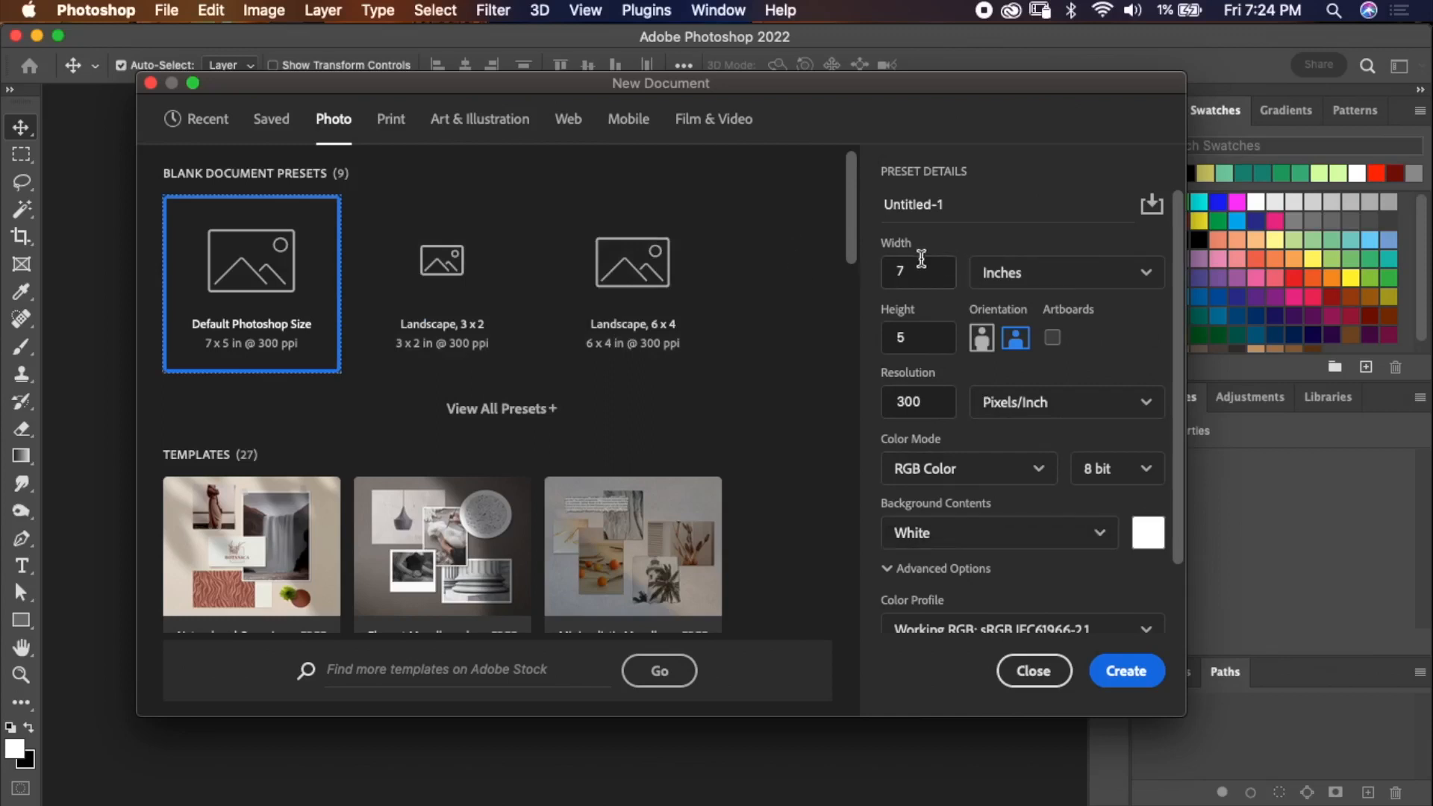
pyautogui.click(1029, 274)
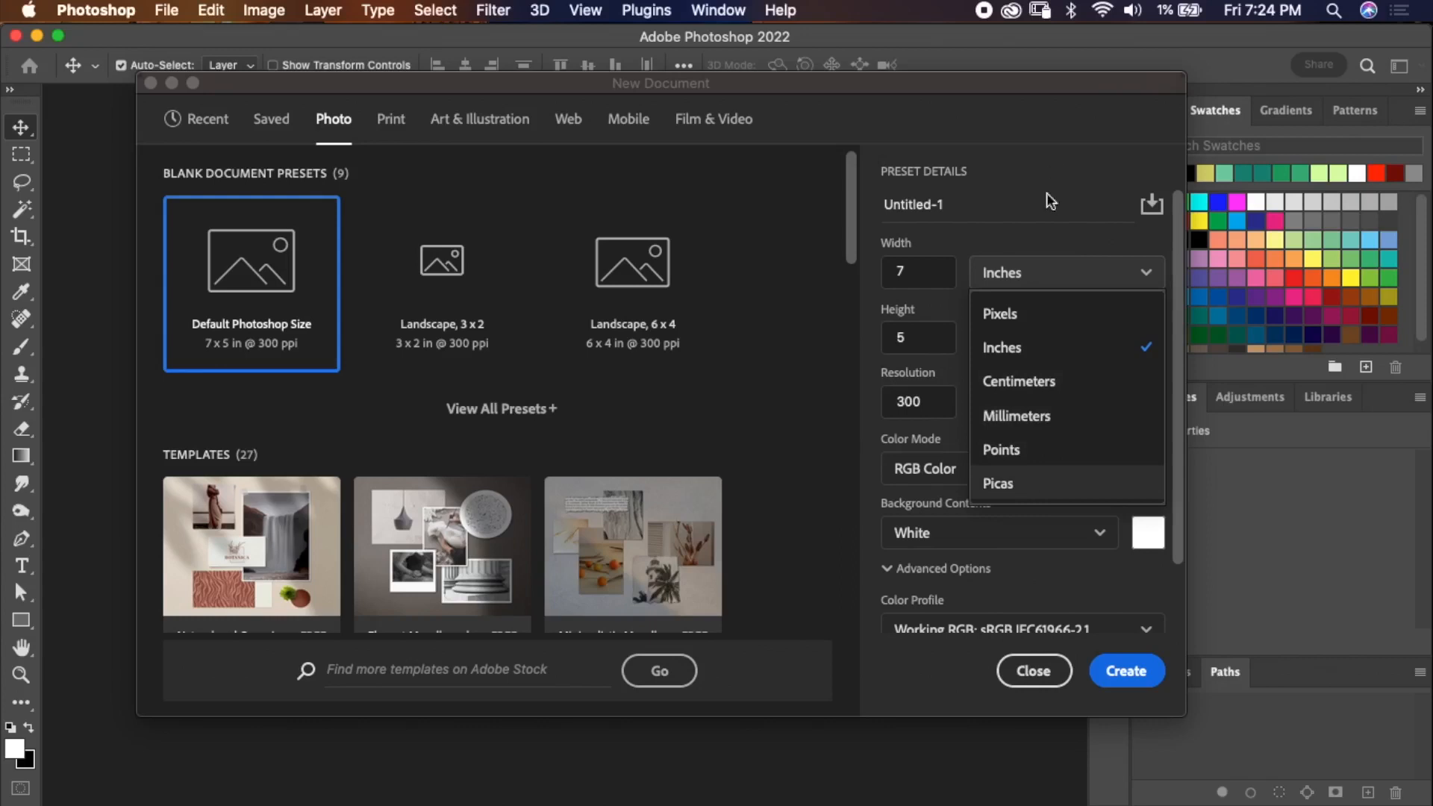
pyautogui.click(1055, 319)
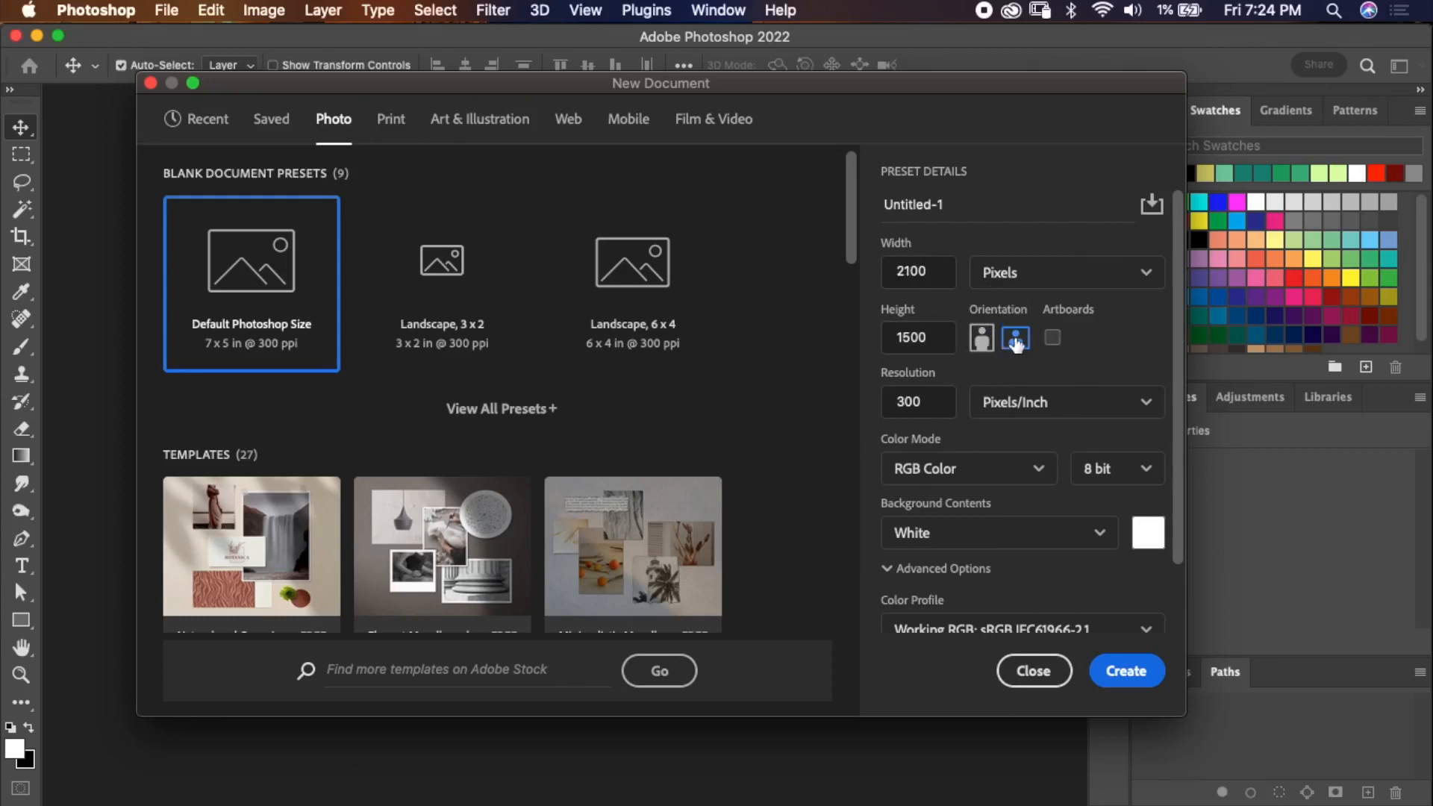
pyautogui.click(984, 345)
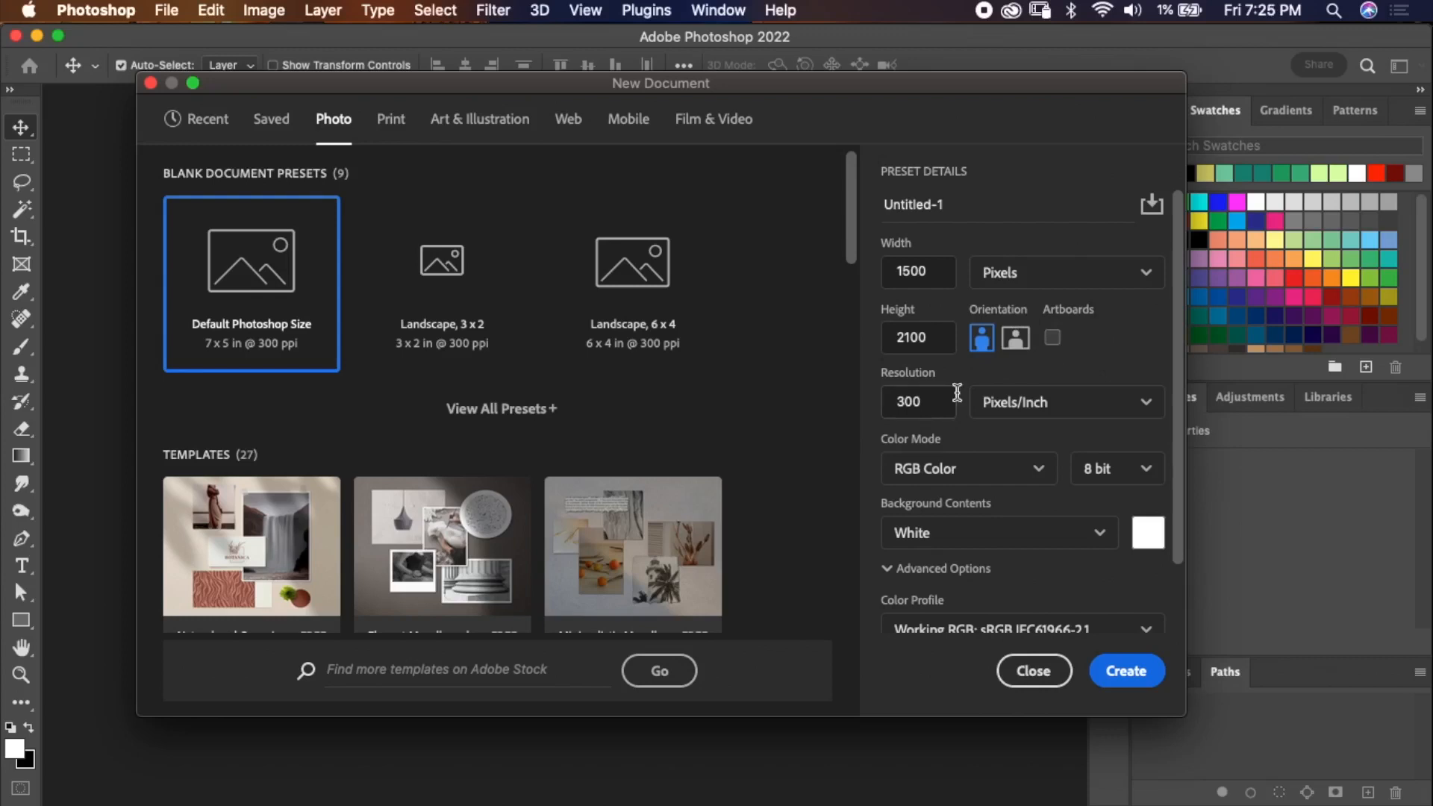
# Set the new document's width to 1284 and height to 2778 pixels.
pyautogui.moveTo(940, 271); pyautogui.dragTo(878, 264)
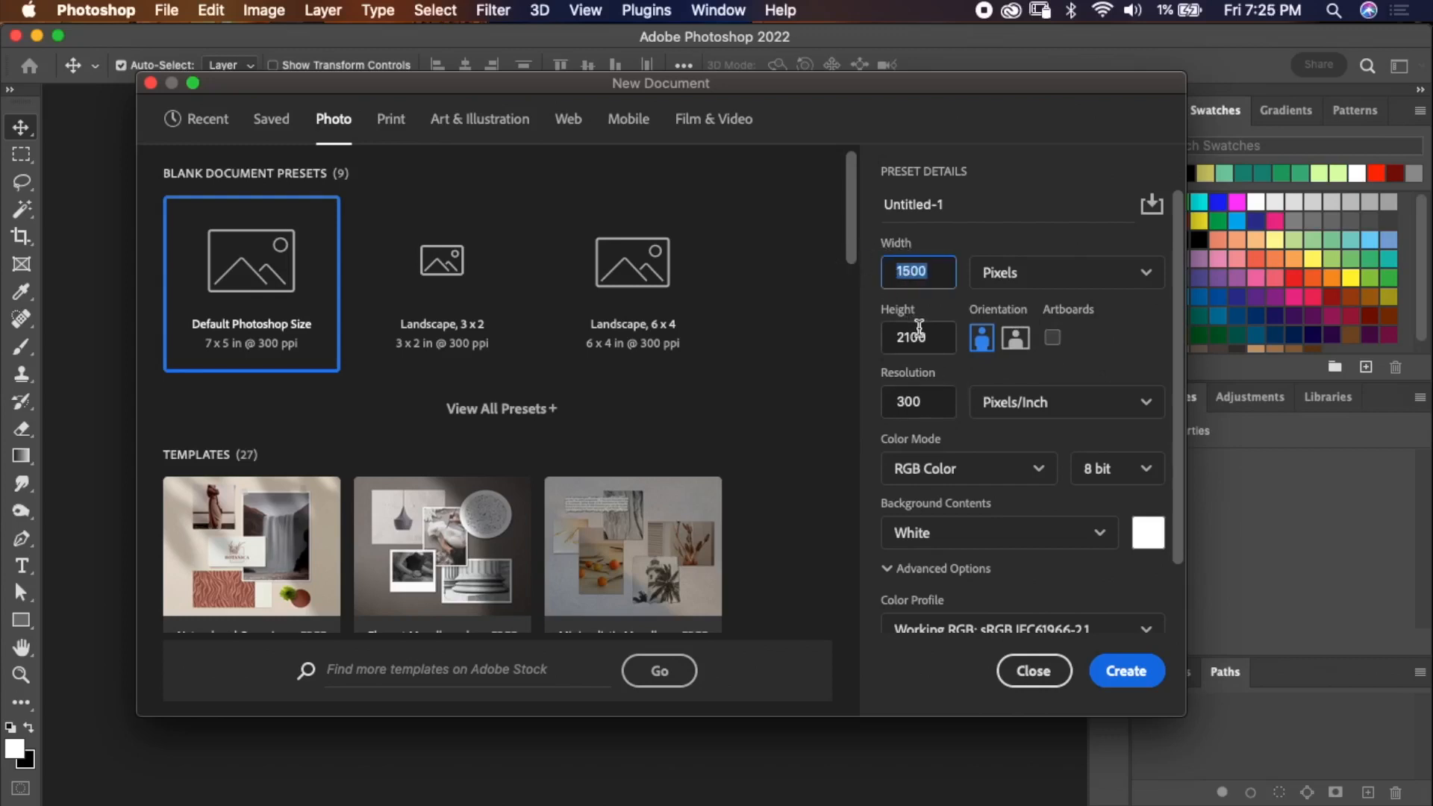
pyautogui.write('1284')
pyautogui.press('Tab')
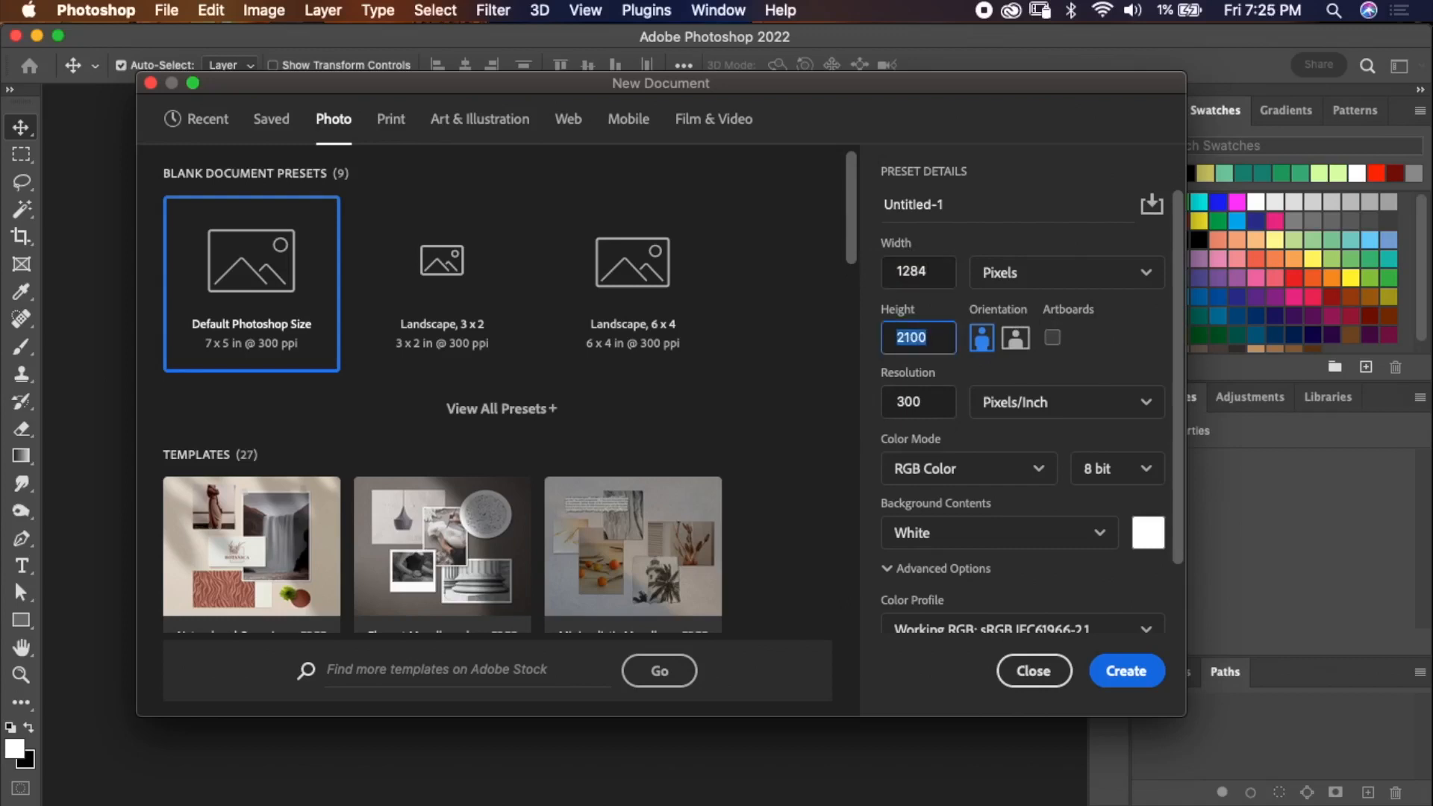
pyautogui.write('278')
pyautogui.press('Left')
pyautogui.write('7')
# Set the color mode to RGB Color and the background contents to White.
pyautogui.scroll(-2, 969, 469)
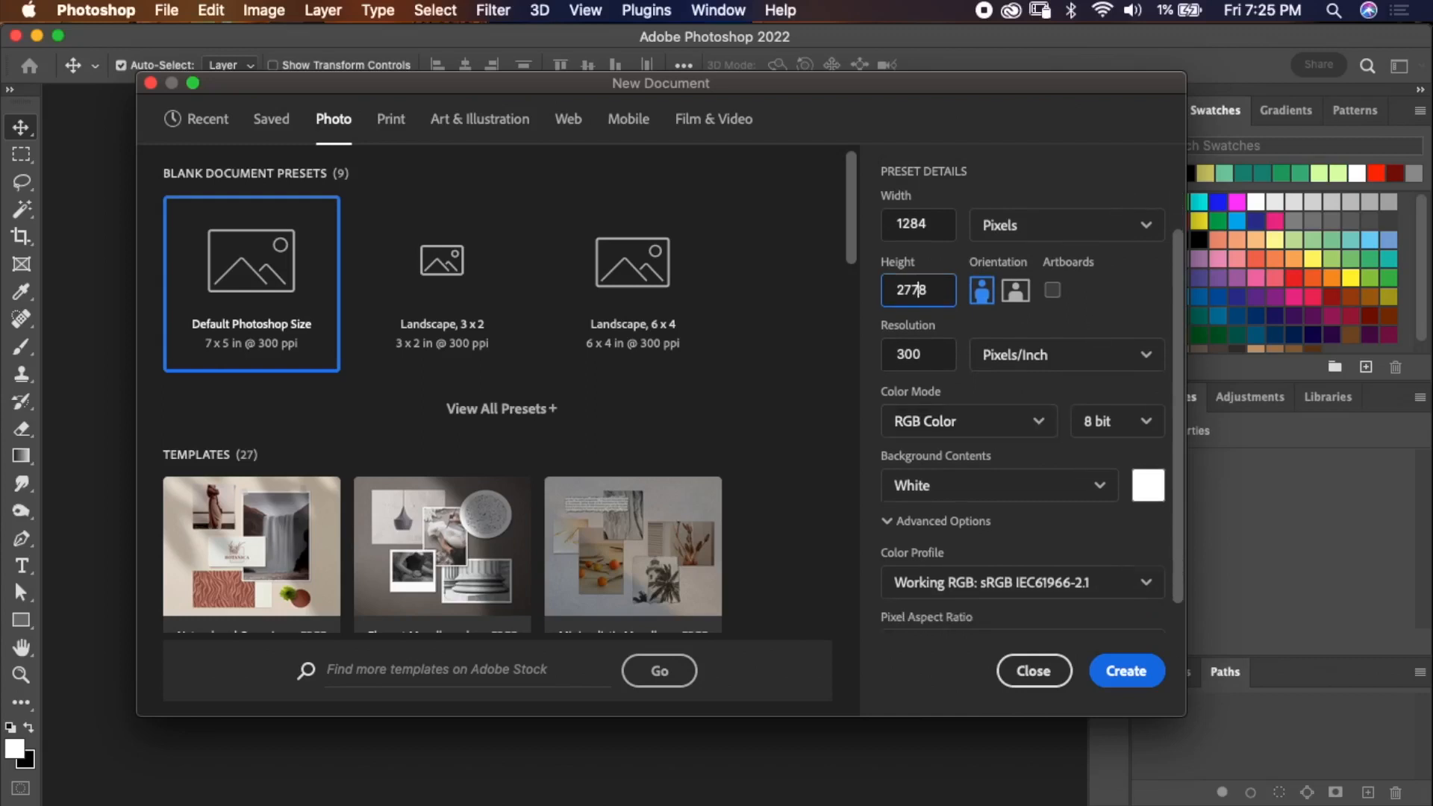
pyautogui.click(969, 422)
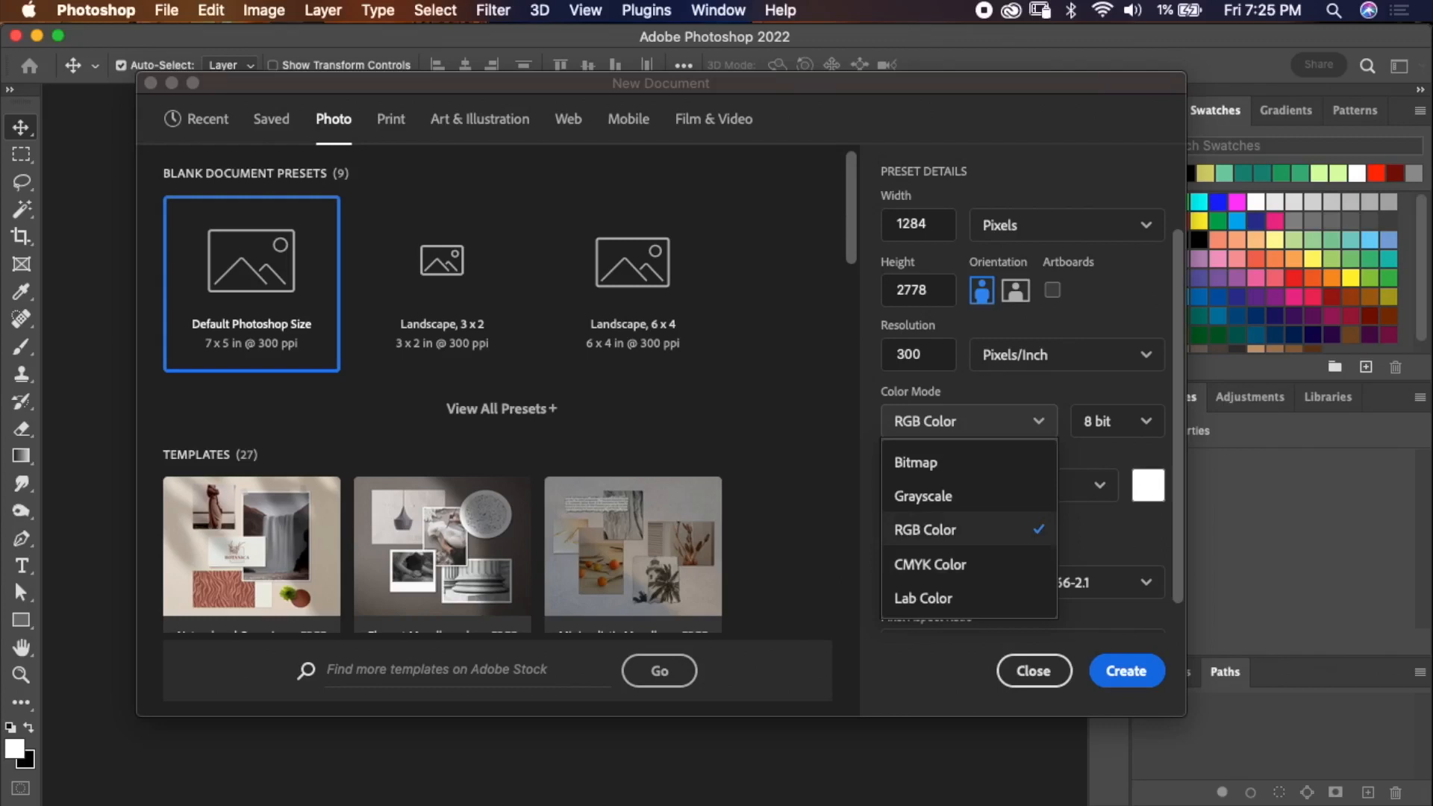
pyautogui.click(969, 530)
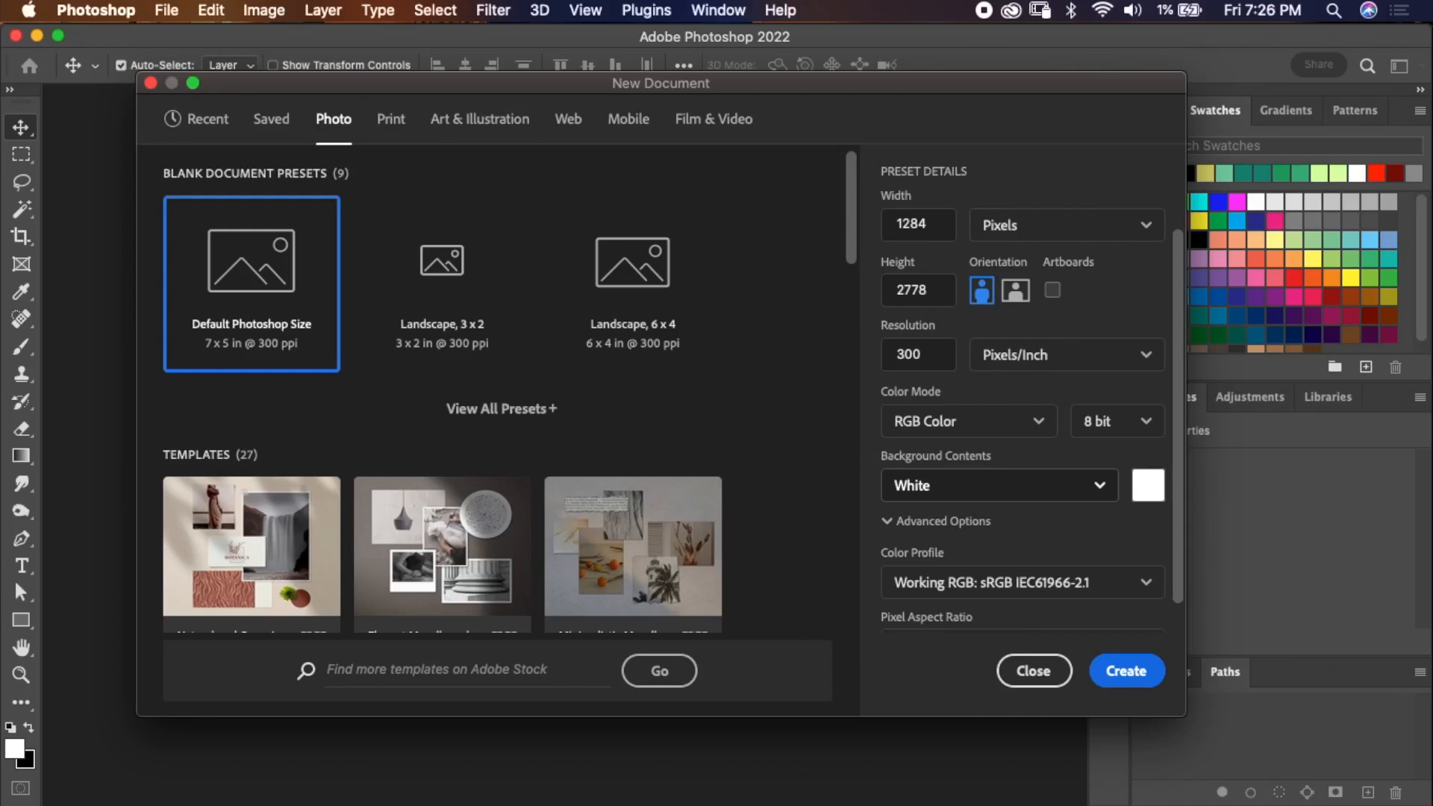
pyautogui.click(1000, 485)
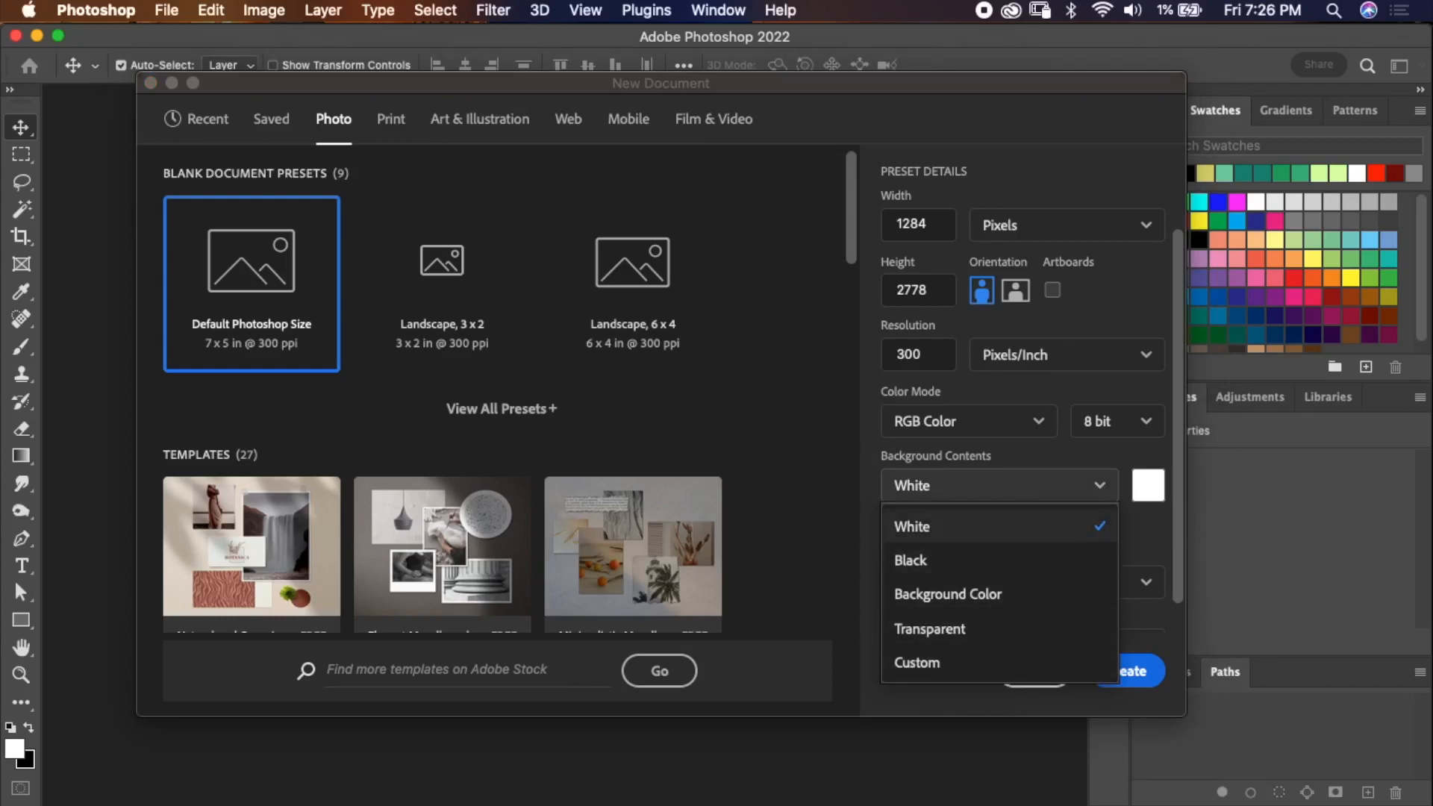
pyautogui.click(999, 527)
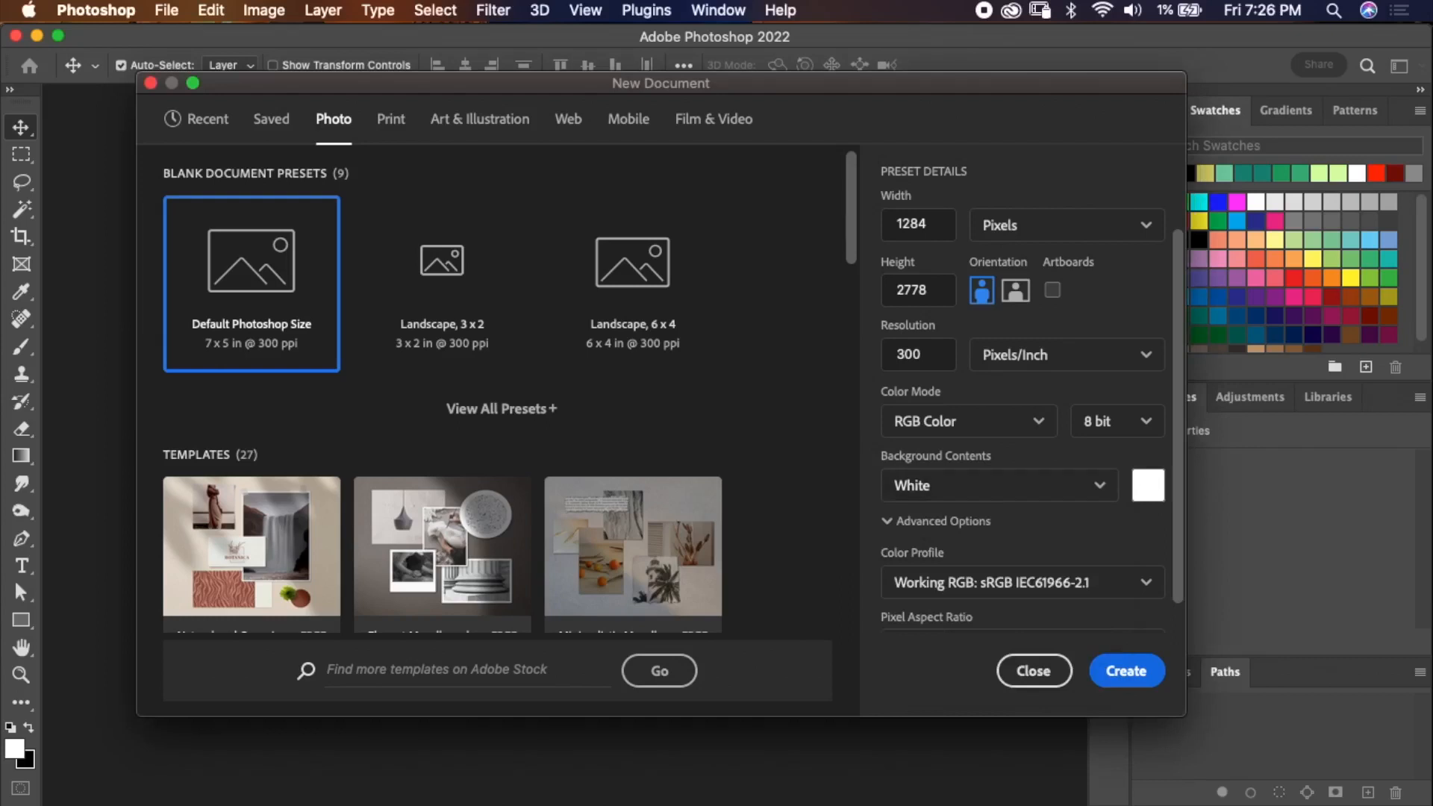
# Create the document and show the Layers panel.
pyautogui.click(1126, 670)
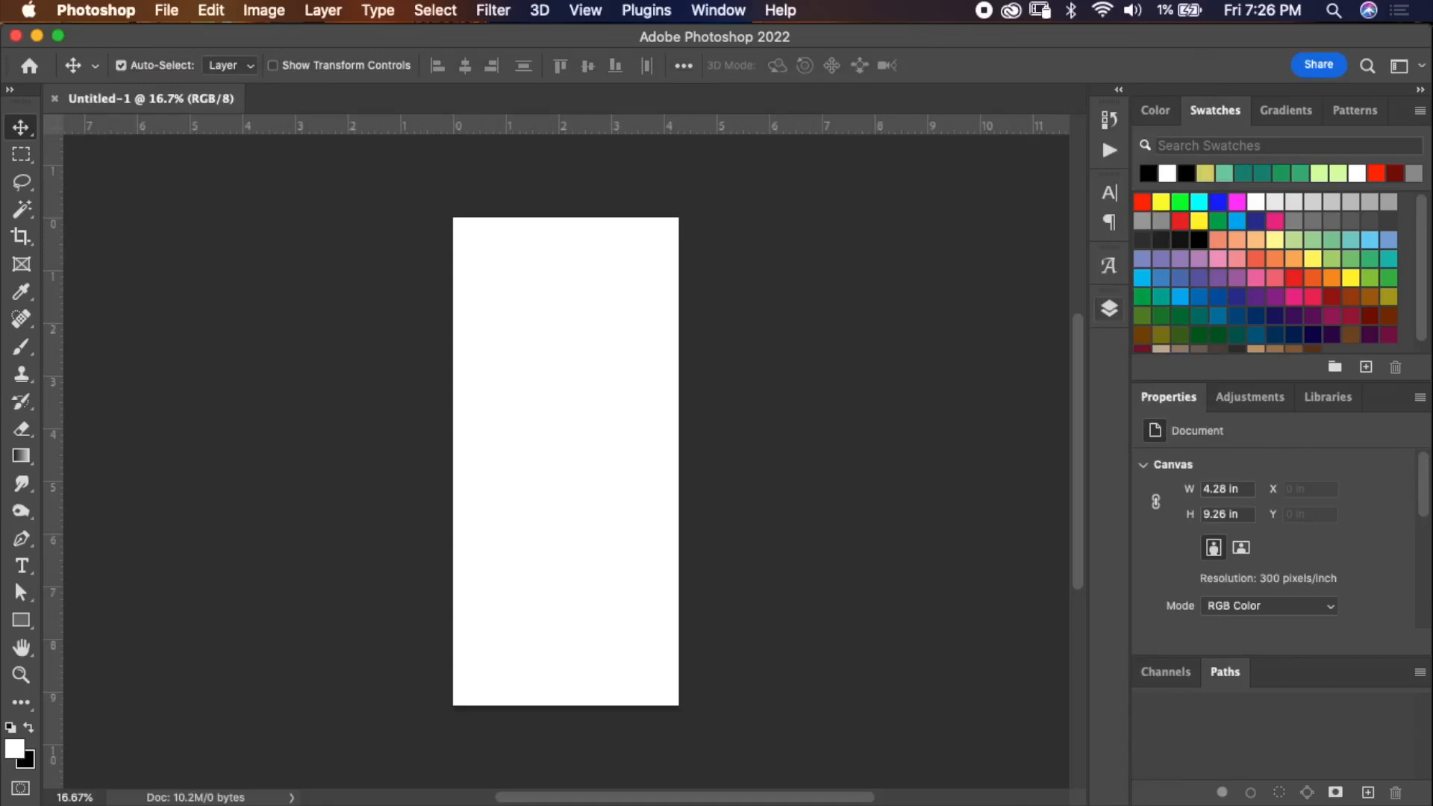
pyautogui.click(1109, 308)
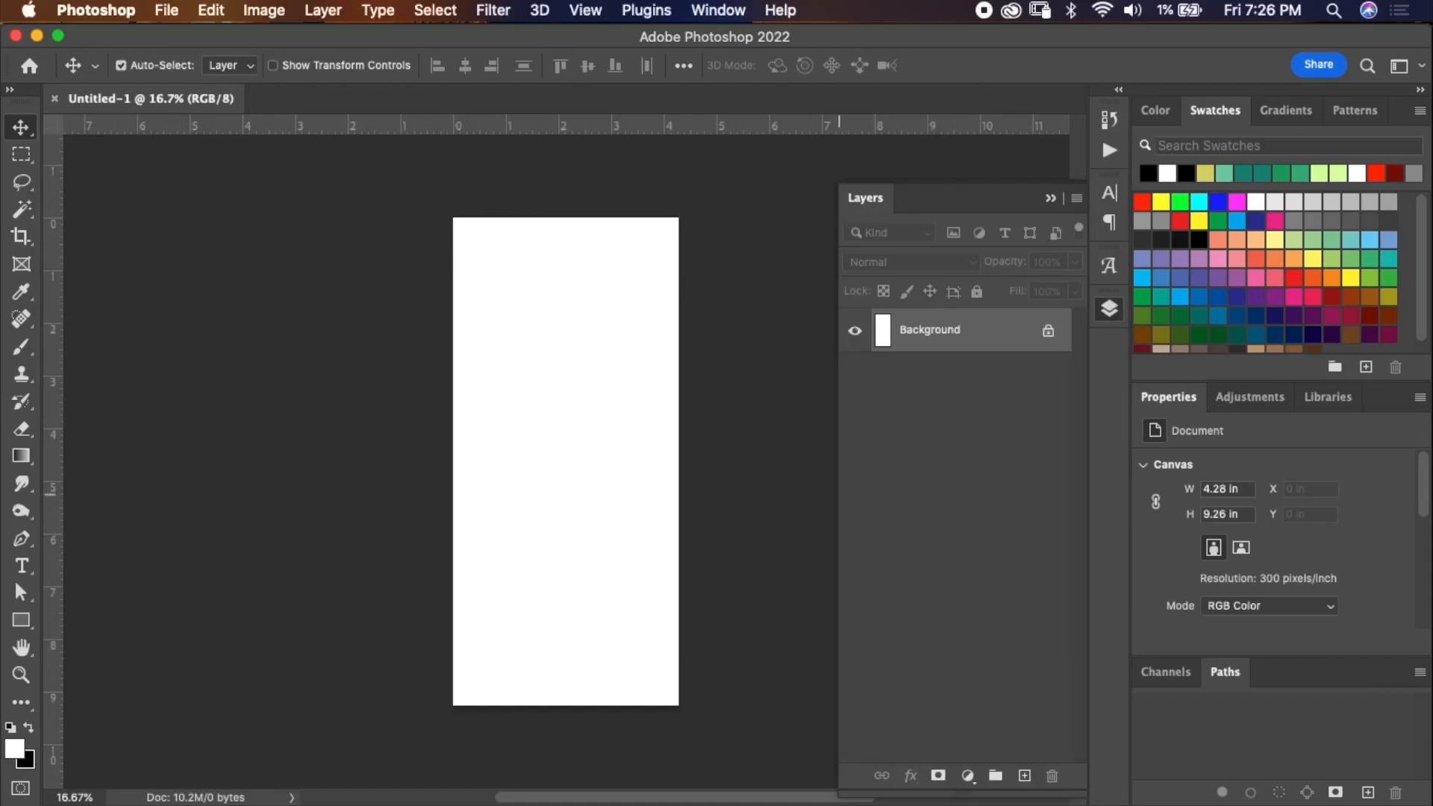
# Convert the locked Background into a regular layer by moving it, undoing the accidental shift.
pyautogui.moveTo(839, 487); pyautogui.dragTo(635, 486)
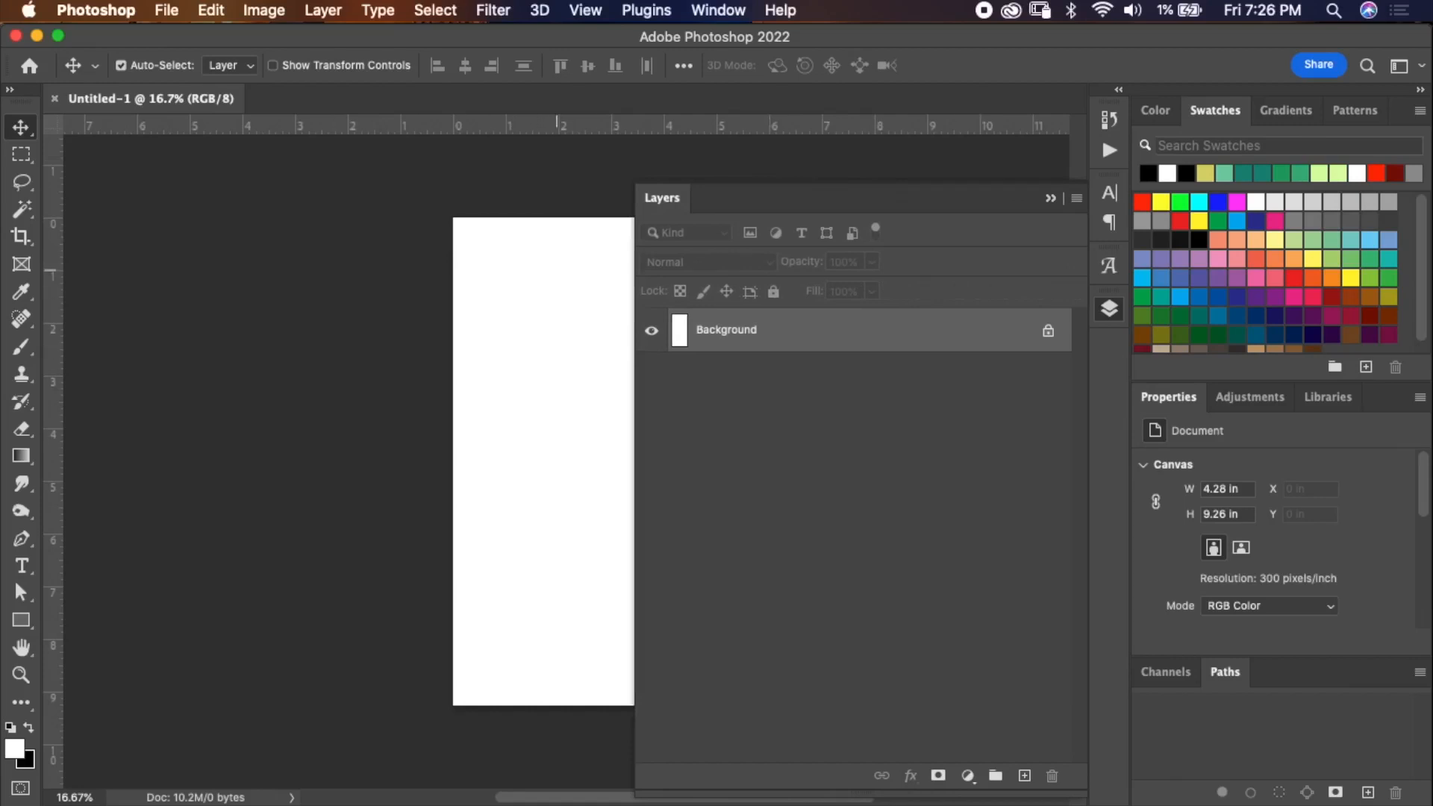
pyautogui.moveTo(585, 455); pyautogui.dragTo(463, 549)
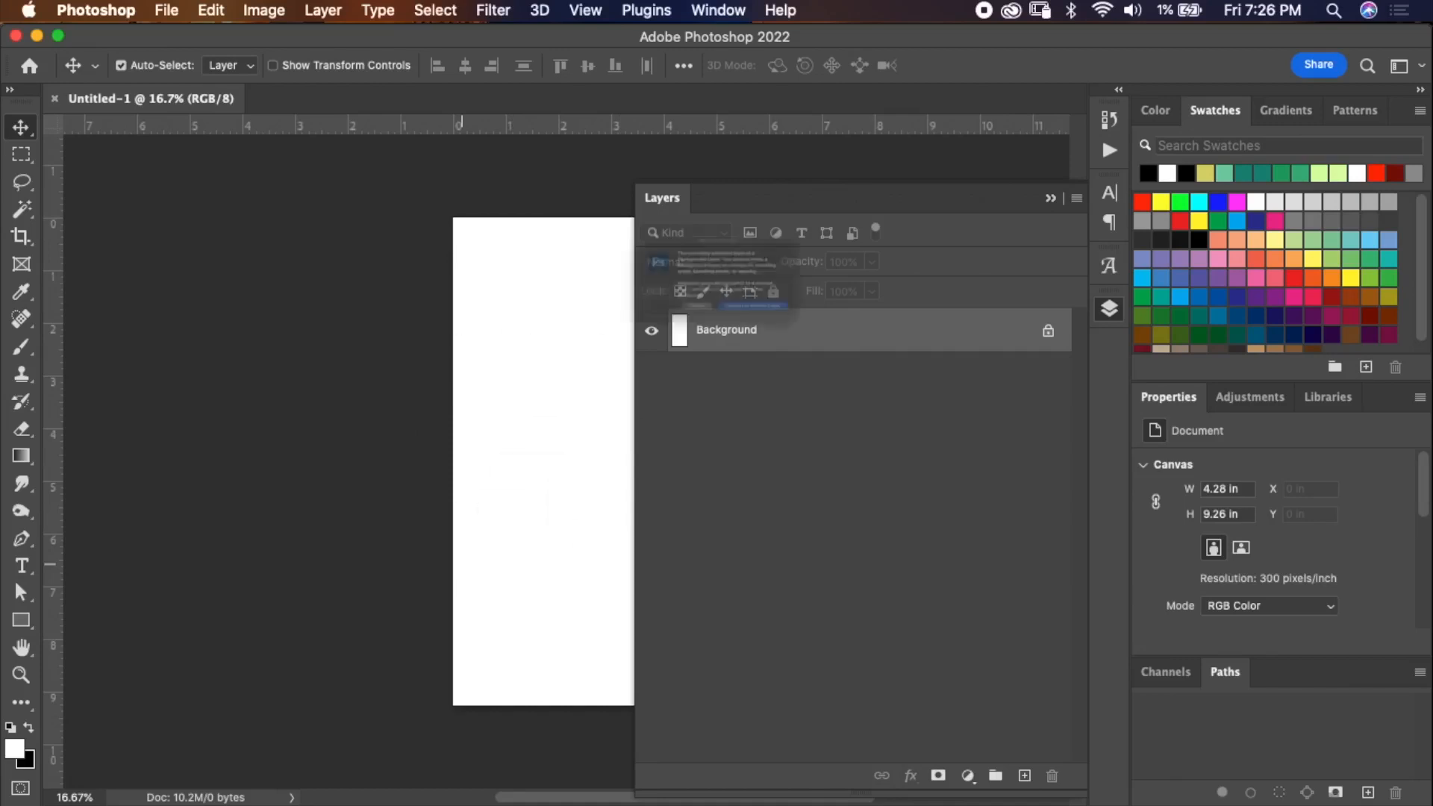
pyautogui.press('Return')
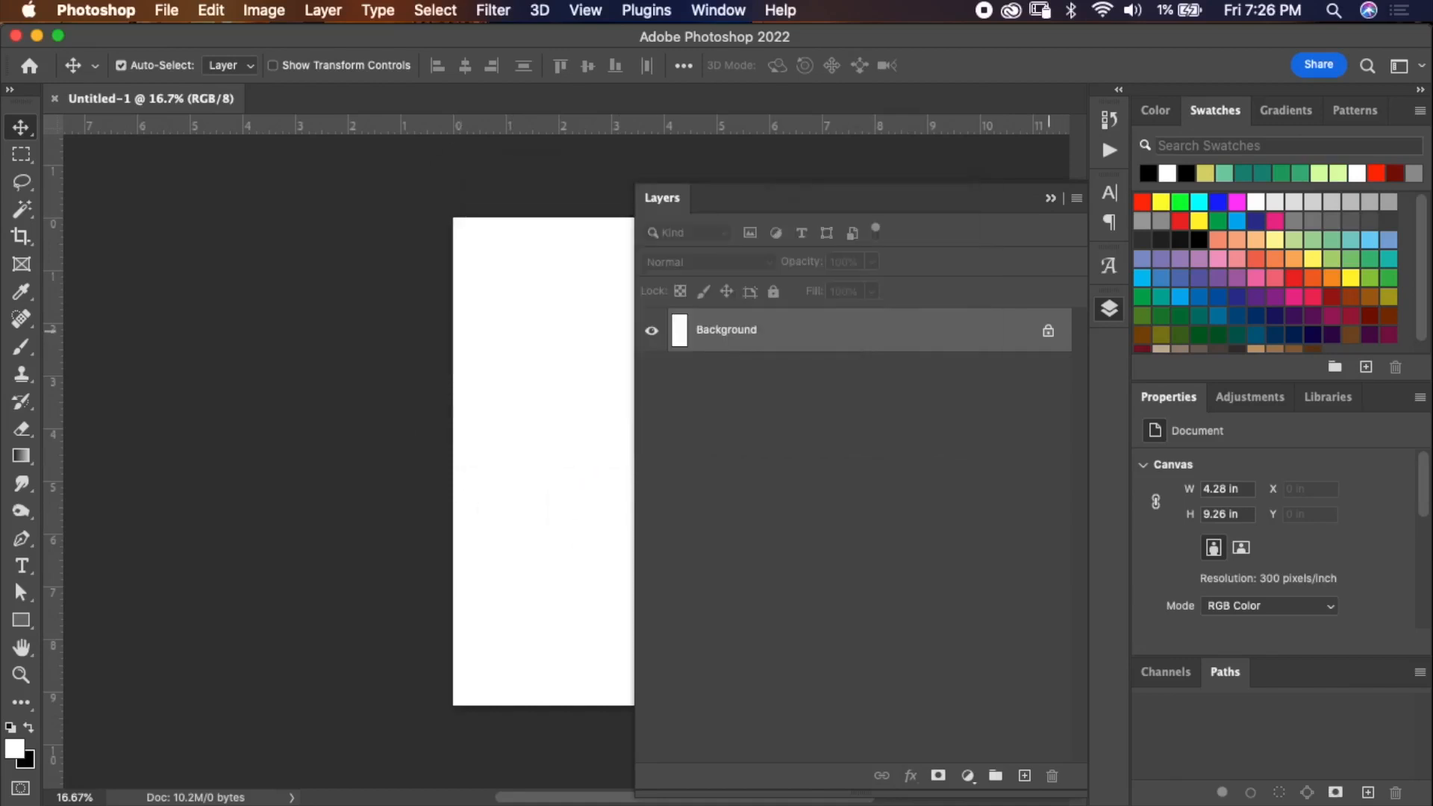
pyautogui.moveTo(586, 467); pyautogui.dragTo(517, 465)
pyautogui.press('super+z')
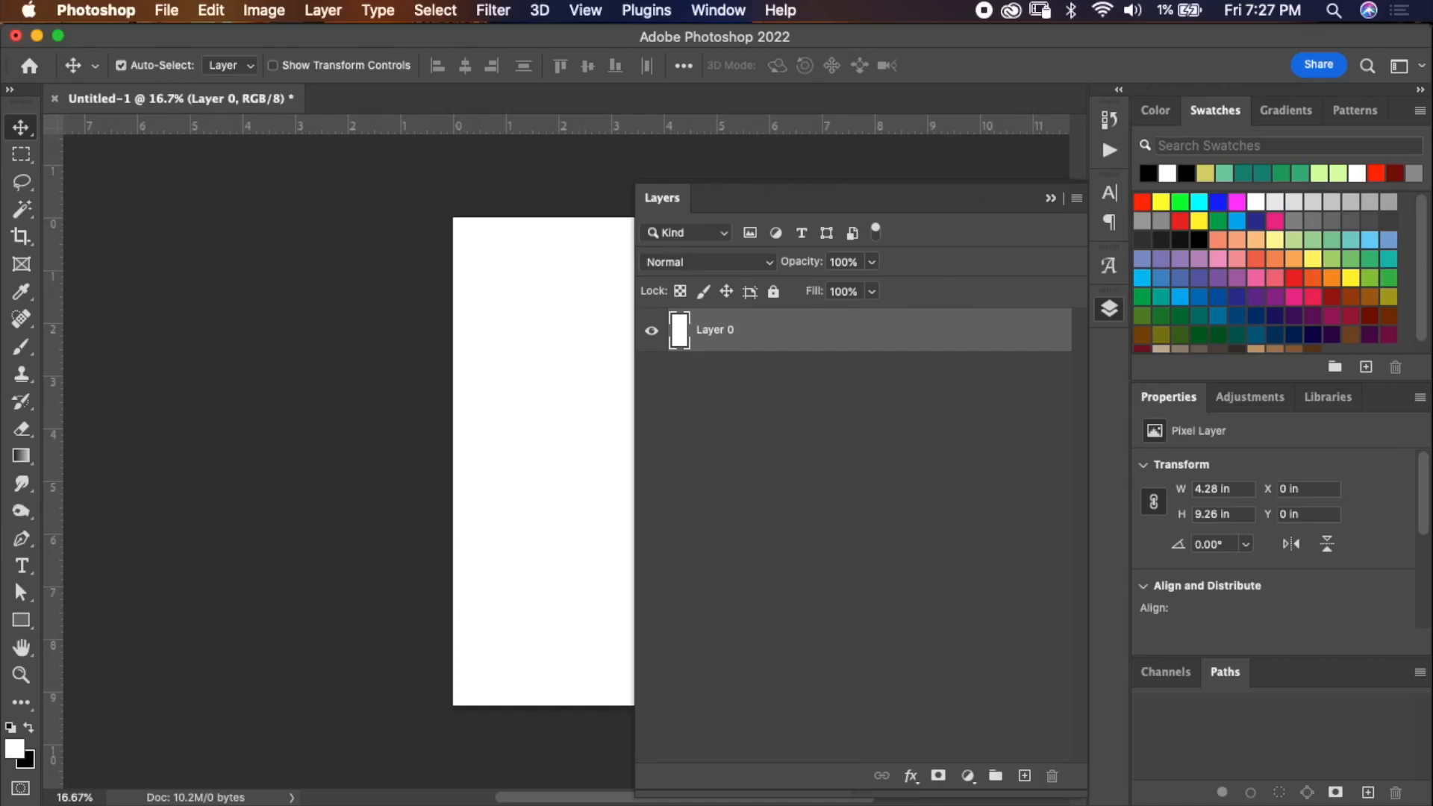
# Open the Tools preferences and close the Preferences dialog with OK.
pyautogui.click(96, 10)
pyautogui.moveTo(149, 78)
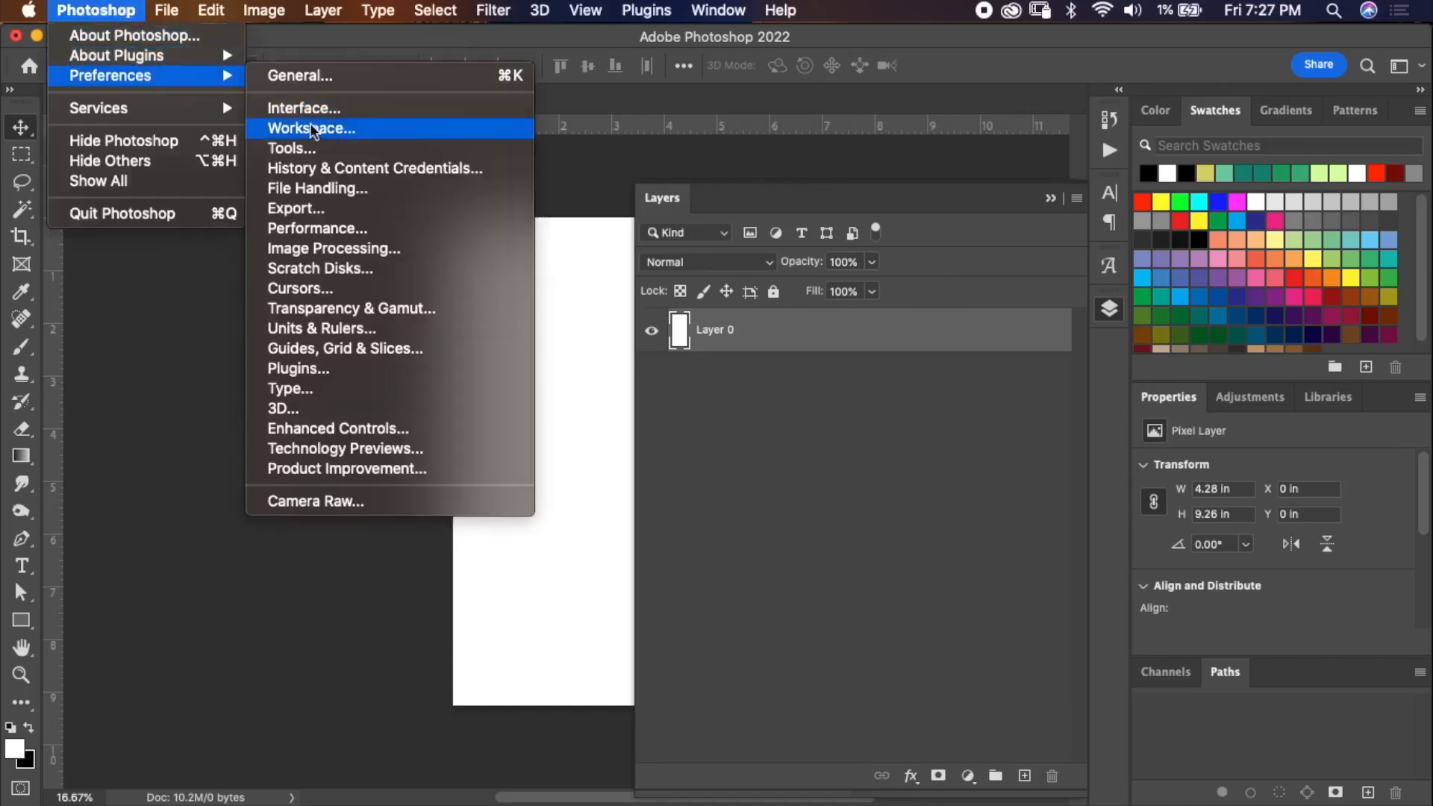
pyautogui.click(292, 148)
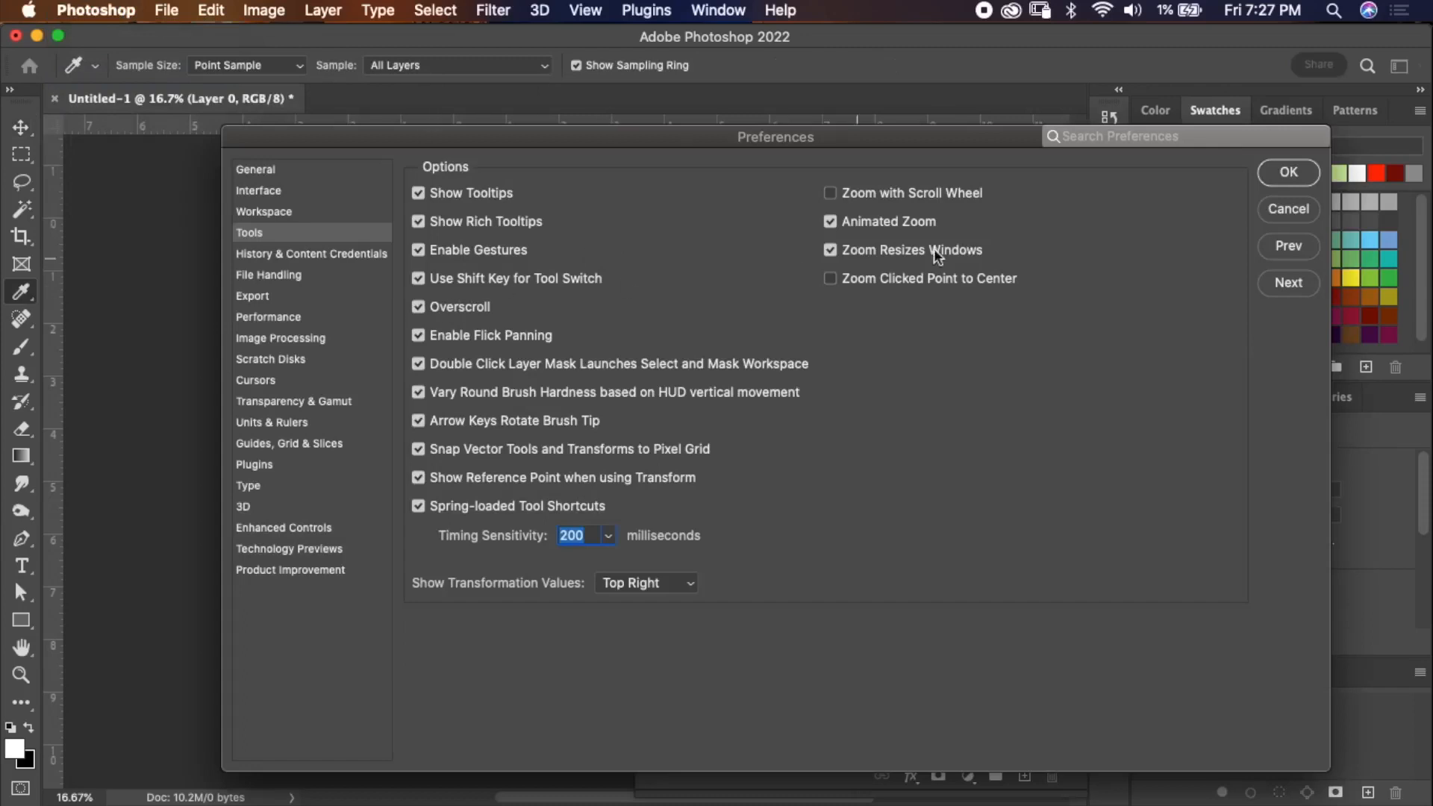
pyautogui.click(1278, 176)
# Move the Layers panel edge back to its narrower width beside the canvas.
pyautogui.hscroll(5, 516, 462)
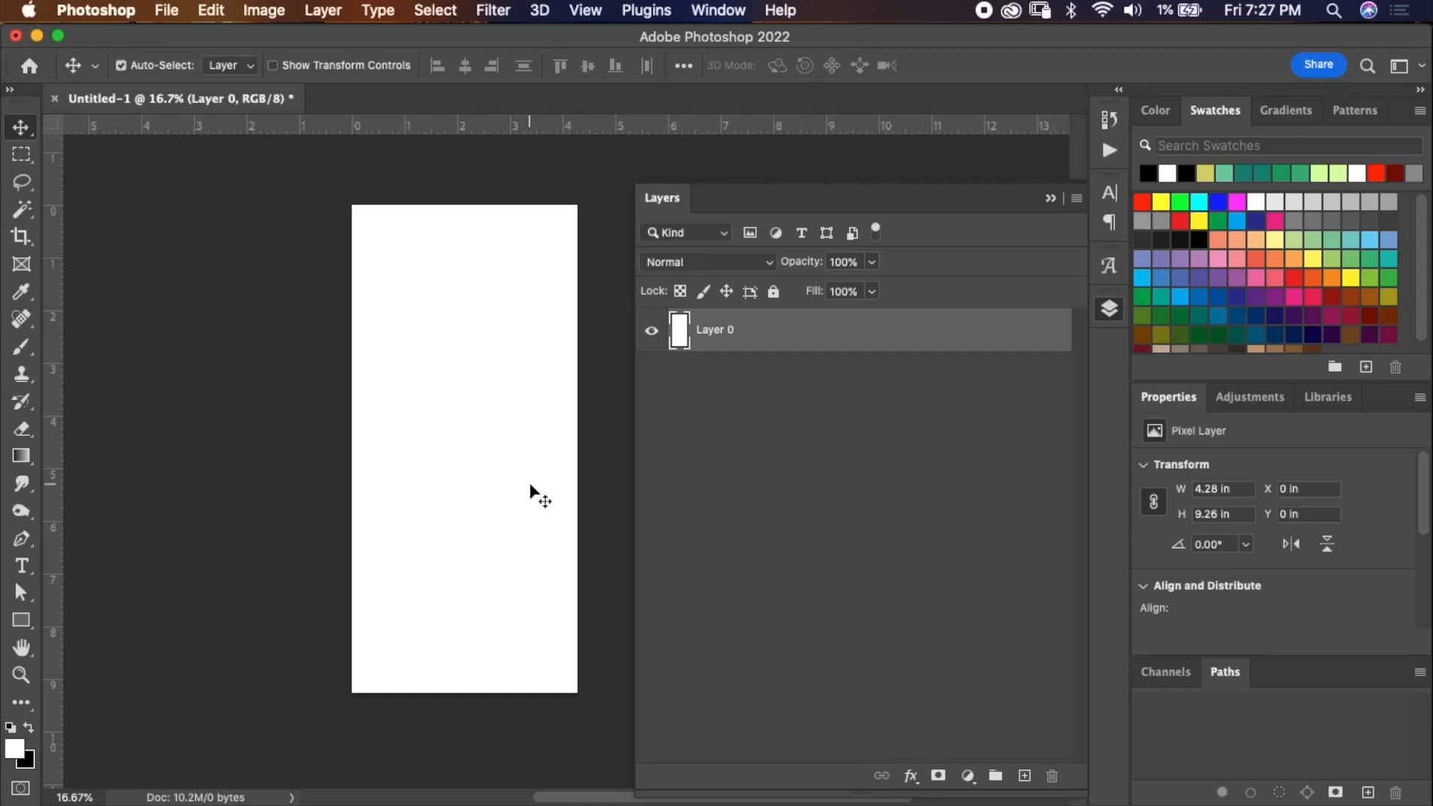
pyautogui.hscroll(-2, 530, 484)
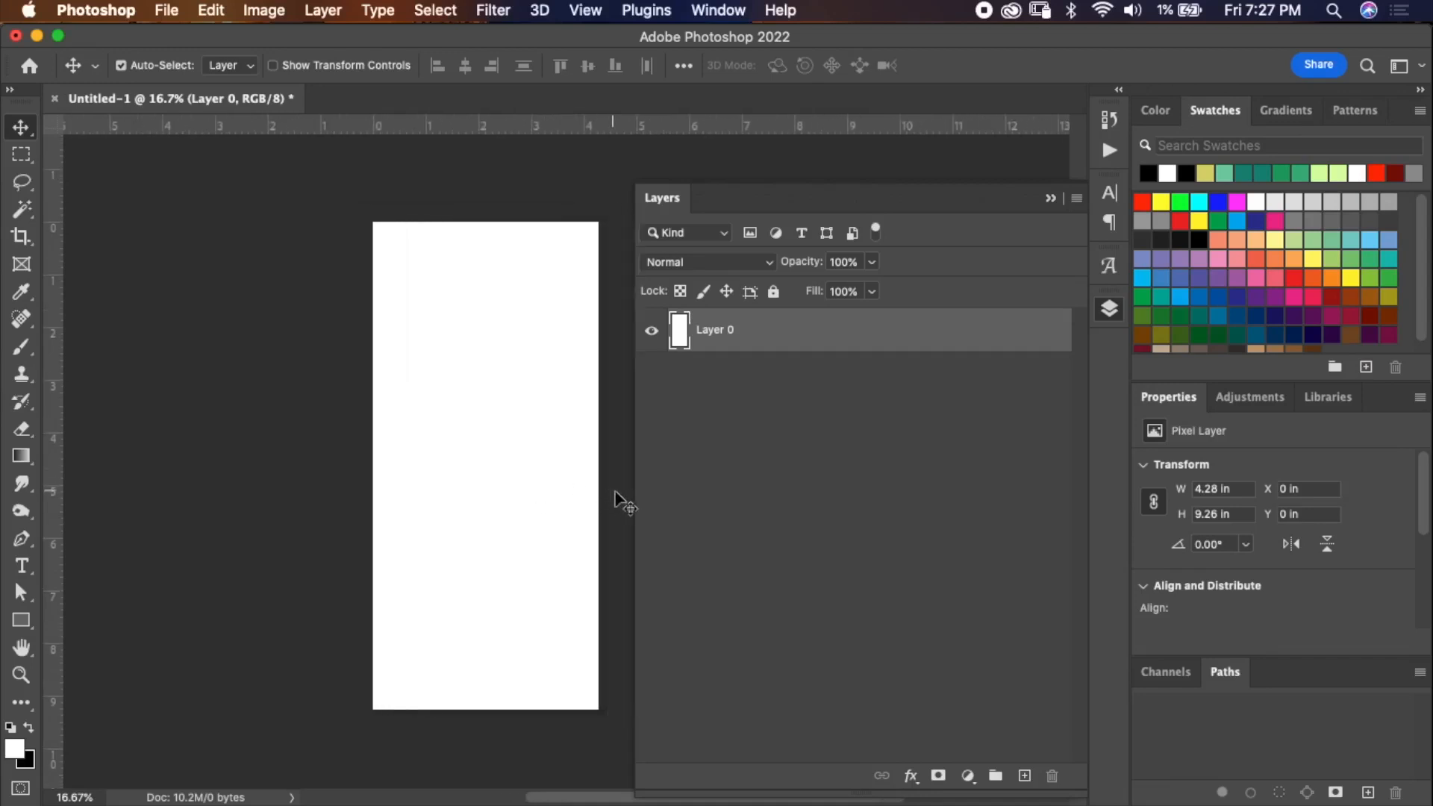
pyautogui.moveTo(633, 505); pyautogui.dragTo(842, 491)
pyautogui.hscroll(-3, 707, 493)
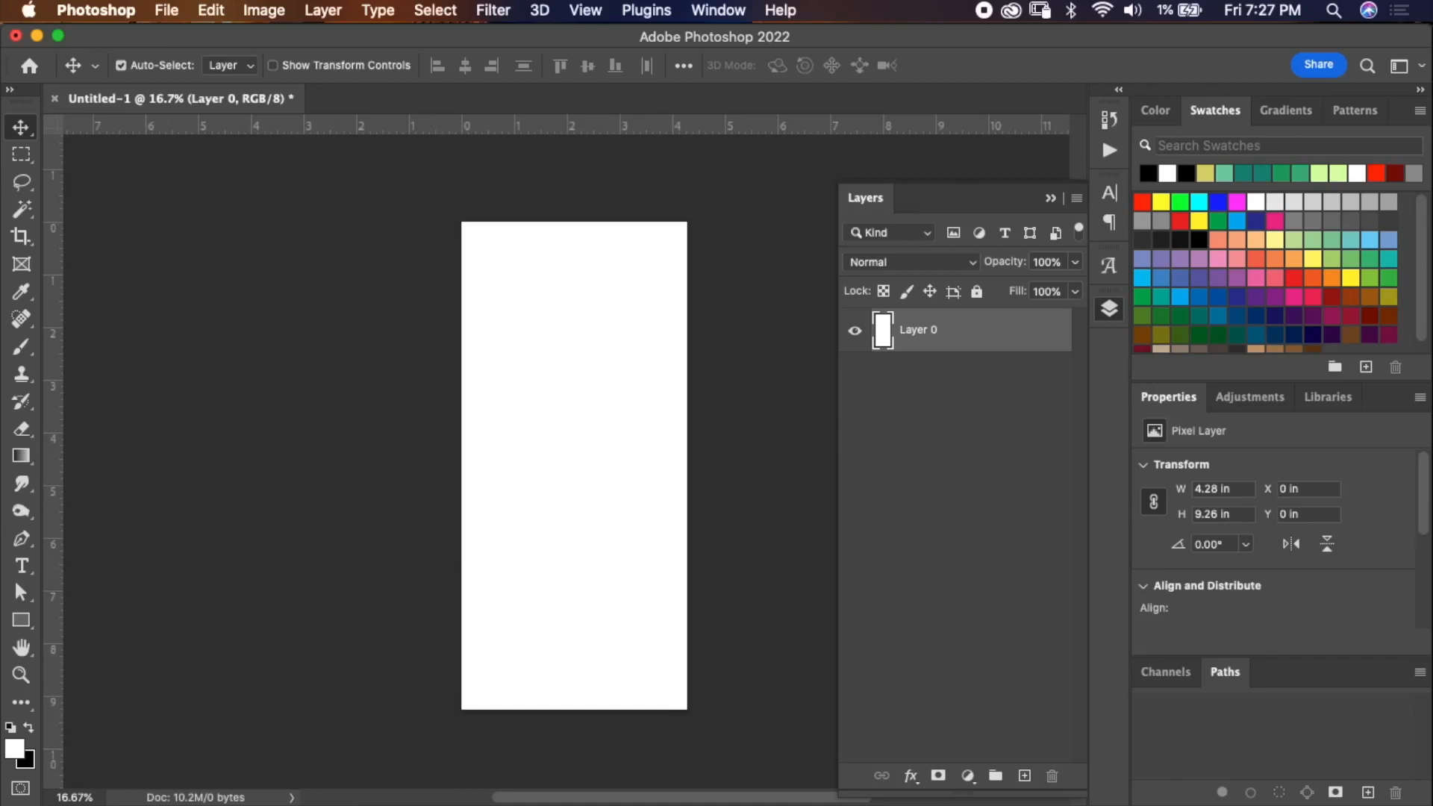
# Drag main.jpeg from the Finder window onto the canvas to place it as a new layer.
pyautogui.moveTo(0, 340); pyautogui.dragTo(202, 318)
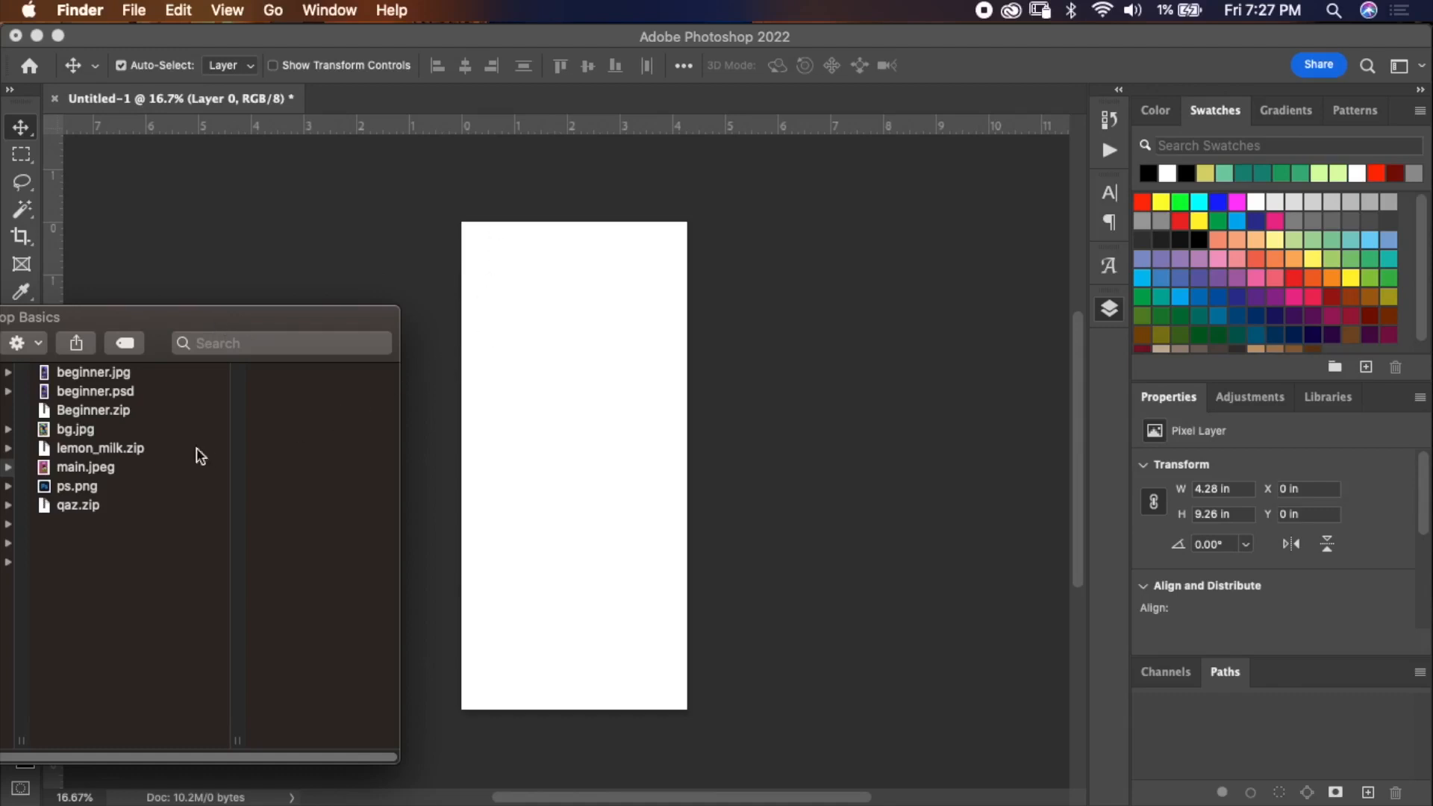
pyautogui.click(75, 469)
pyautogui.click(72, 467)
pyautogui.moveTo(37, 470); pyautogui.dragTo(634, 478)
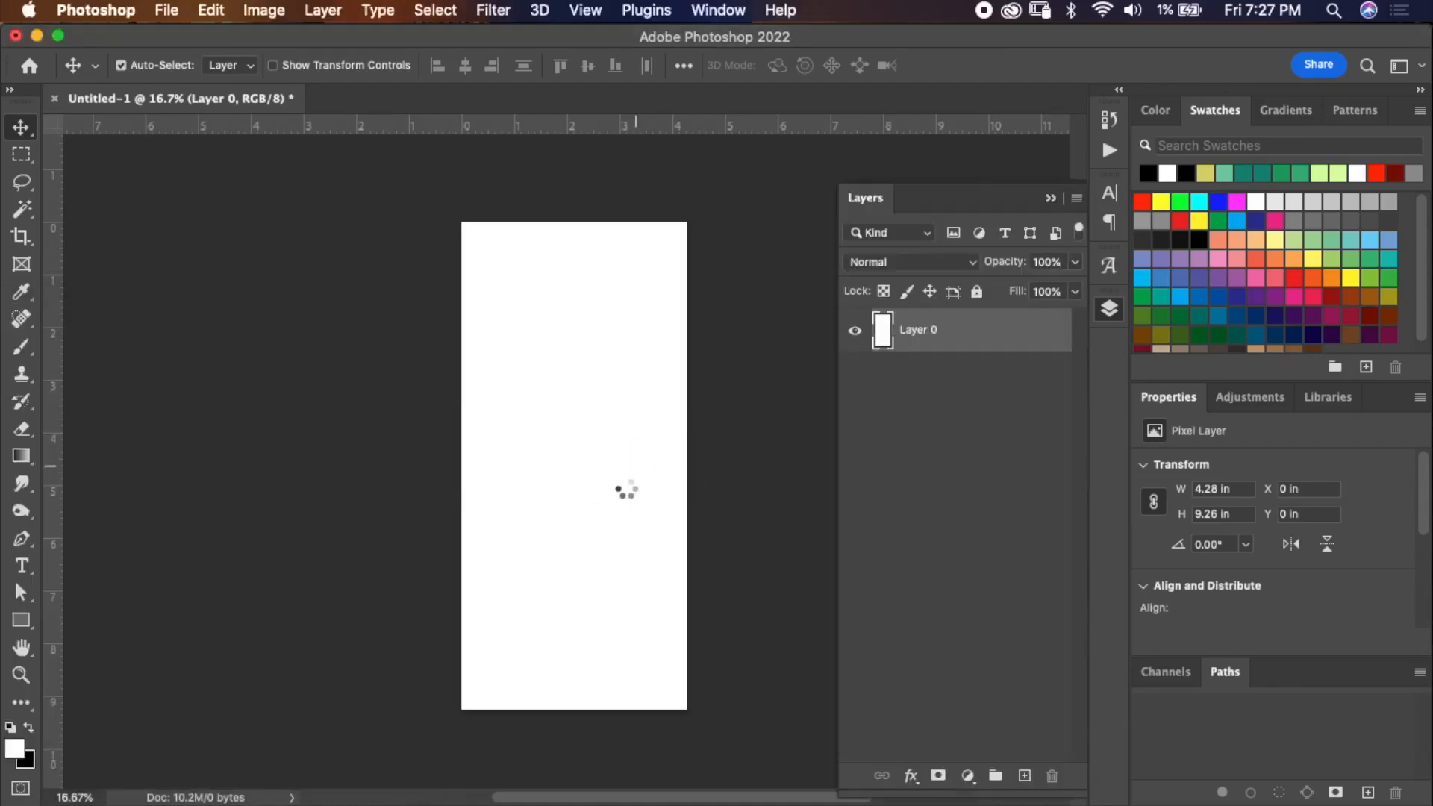
pyautogui.click(1030, 67)
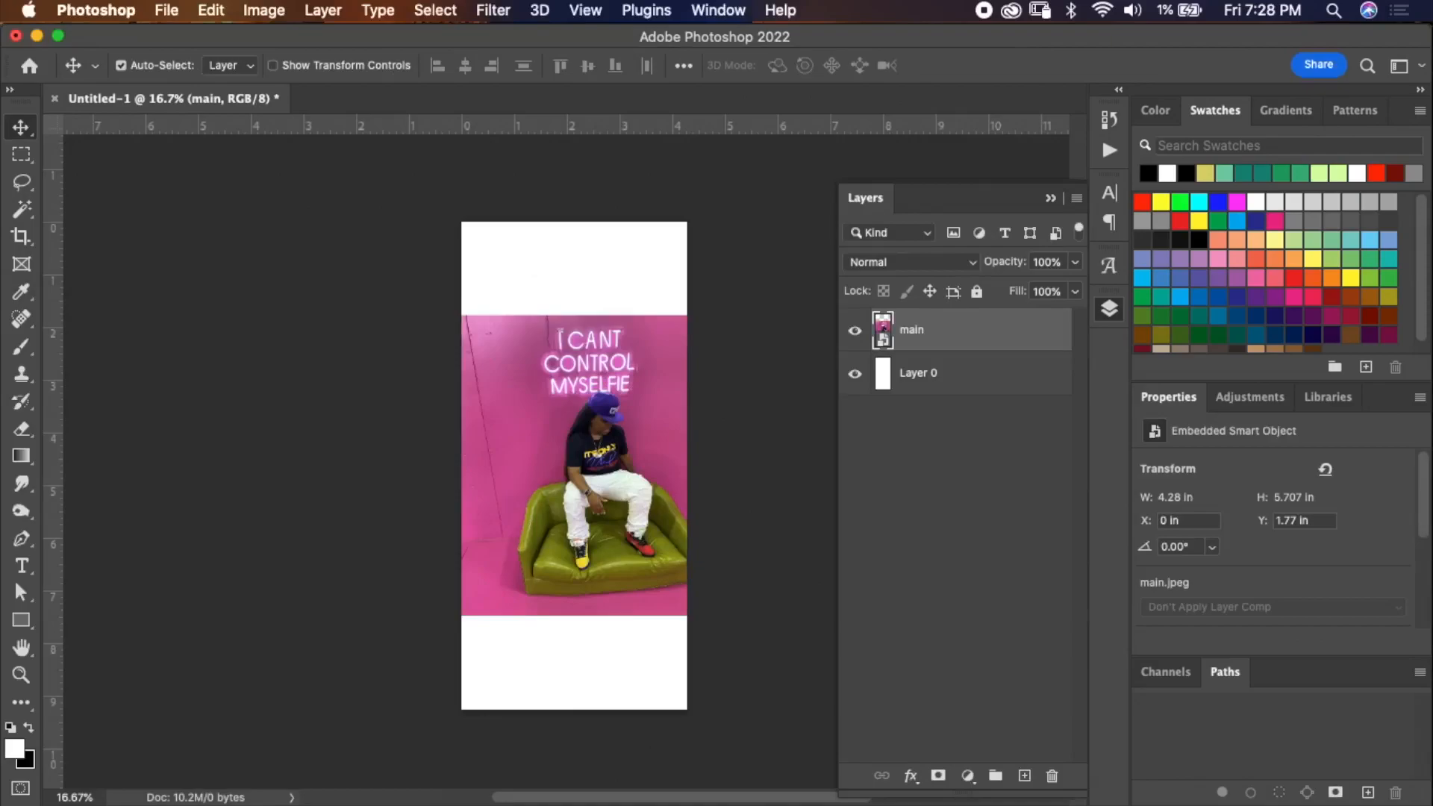
# Switch to Chrome, search Google Images for flames and open a large flame image preview.
pyautogui.moveTo(0, 50); pyautogui.dragTo(1036, 267)
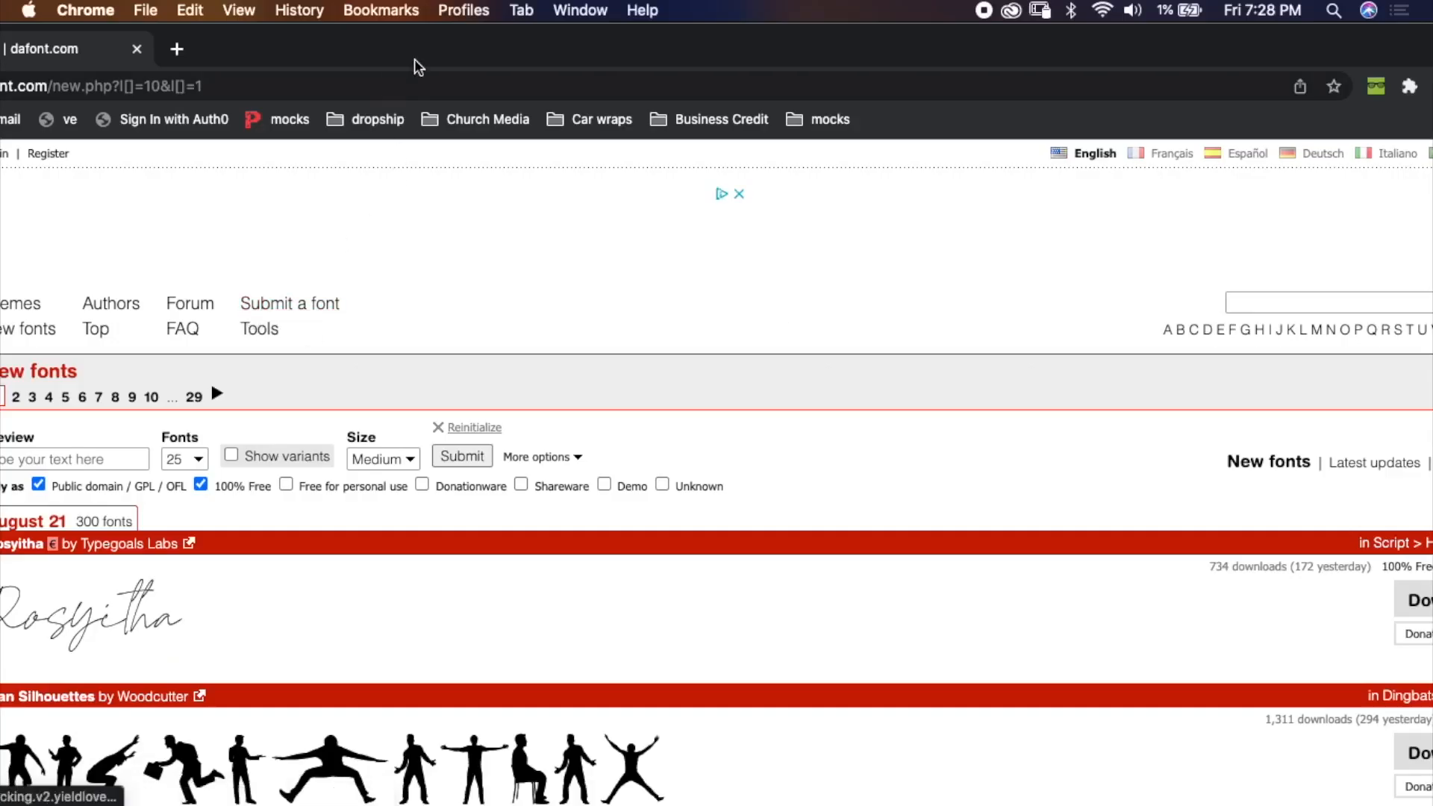
pyautogui.moveTo(416, 63); pyautogui.dragTo(630, 355)
pyautogui.click(400, 345)
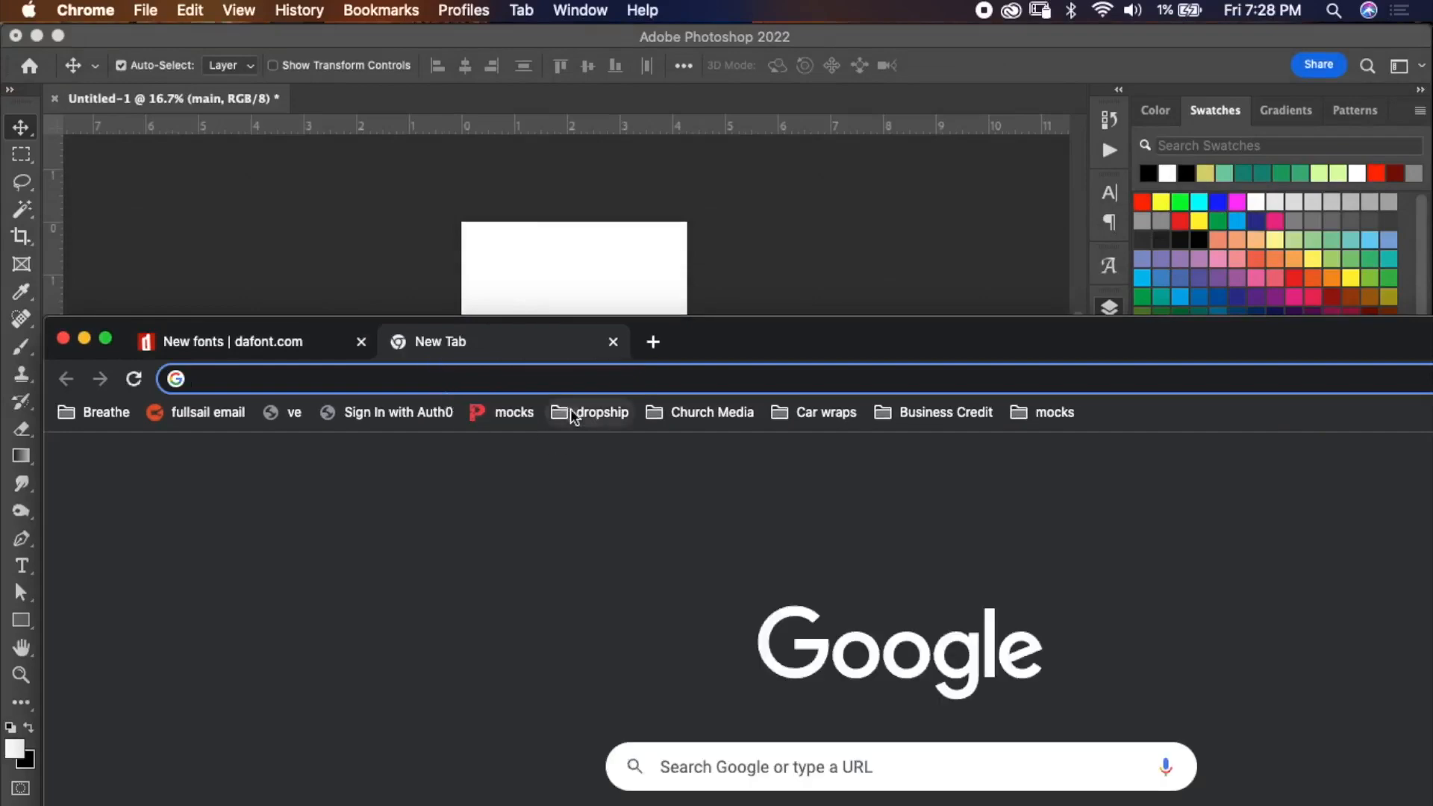
pyautogui.write('flames')
pyautogui.press('Return')
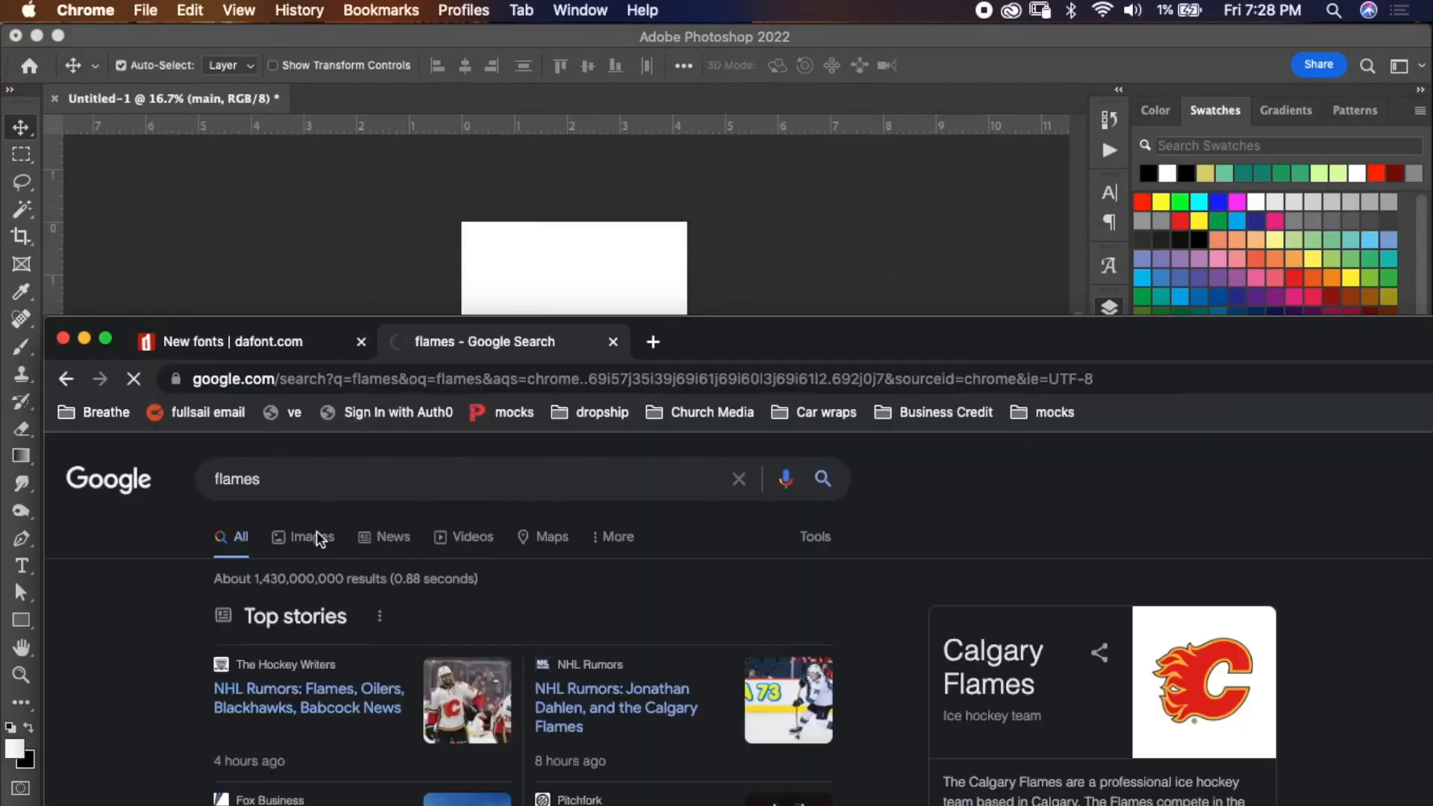
pyautogui.click(310, 537)
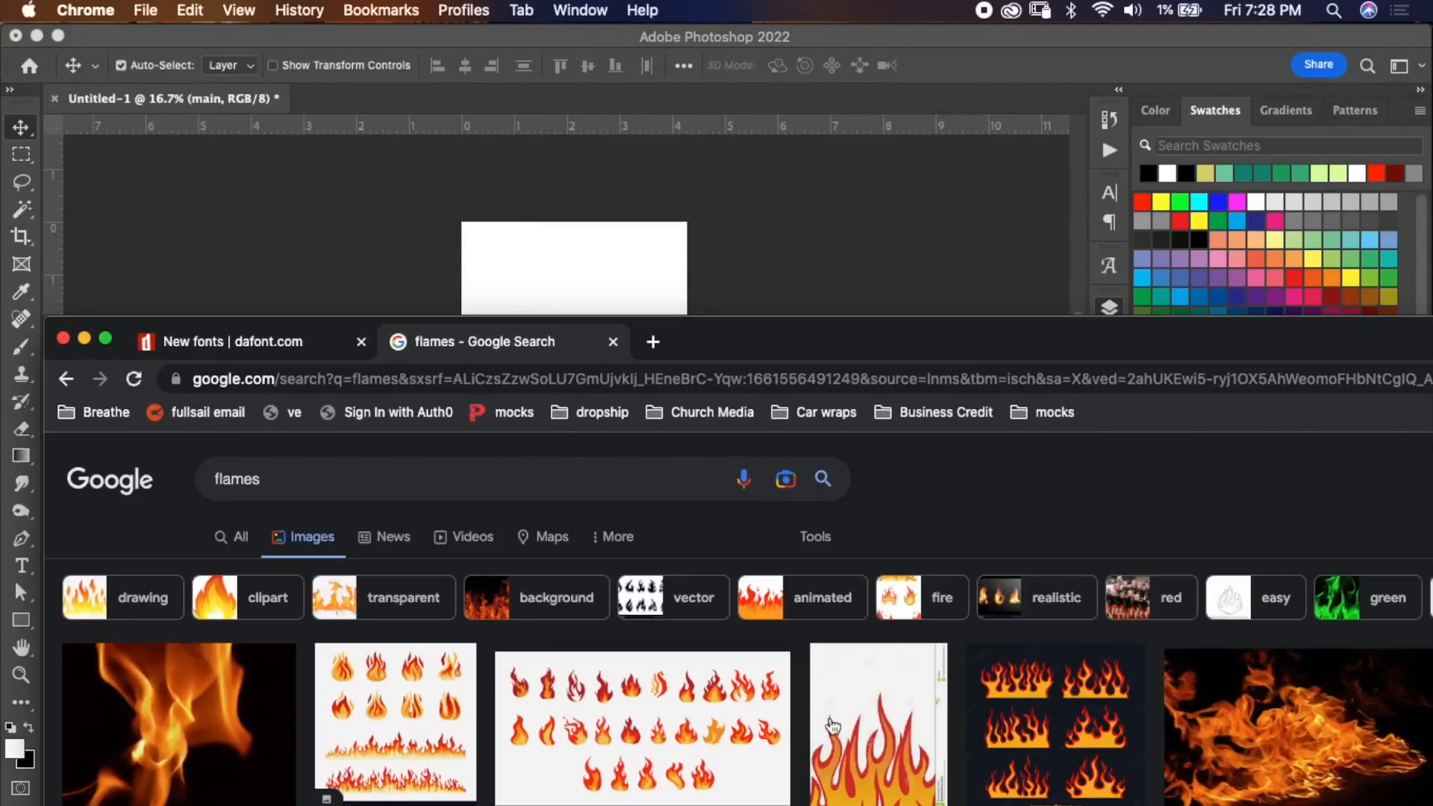
pyautogui.click(1283, 724)
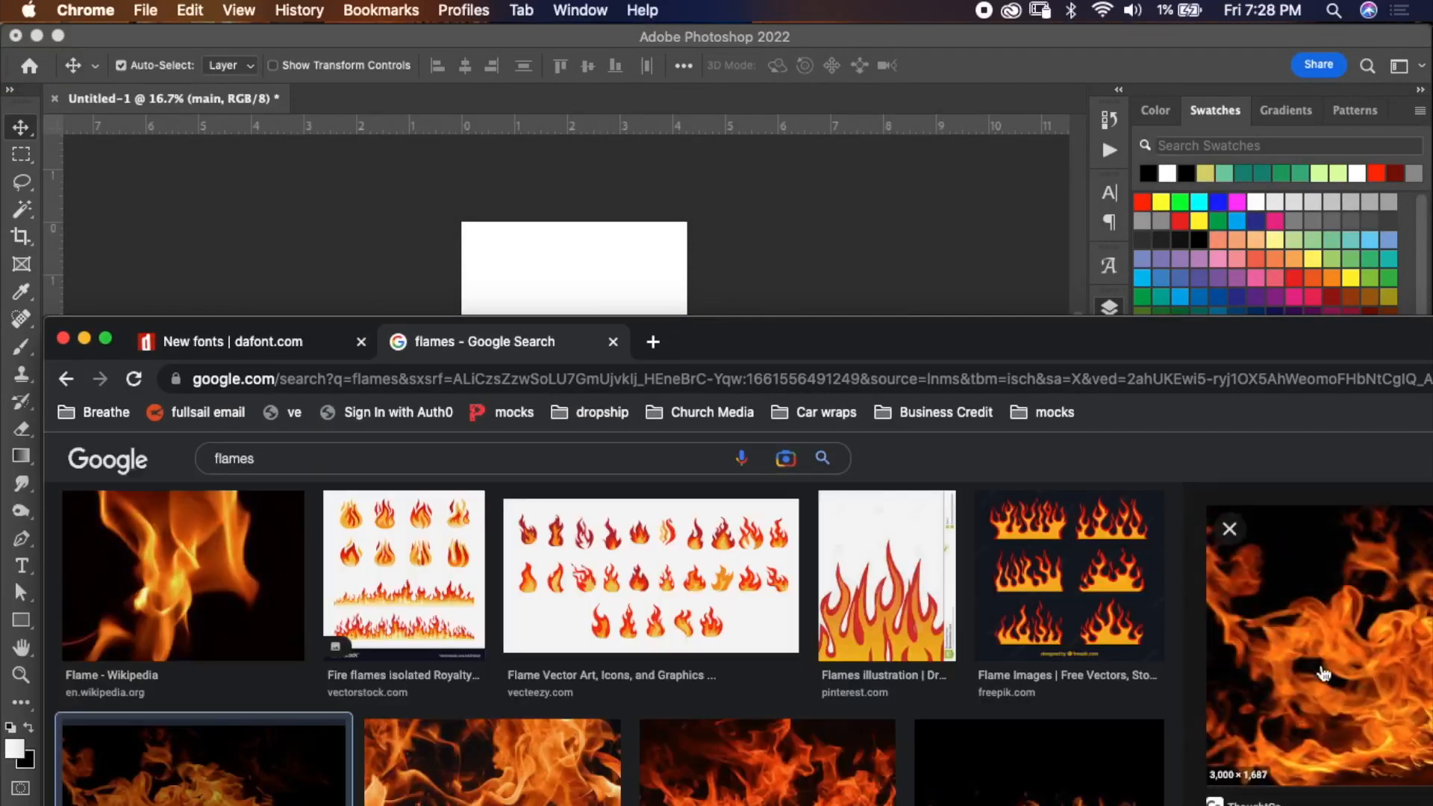
pyautogui.moveTo(1209, 346); pyautogui.dragTo(435, 362)
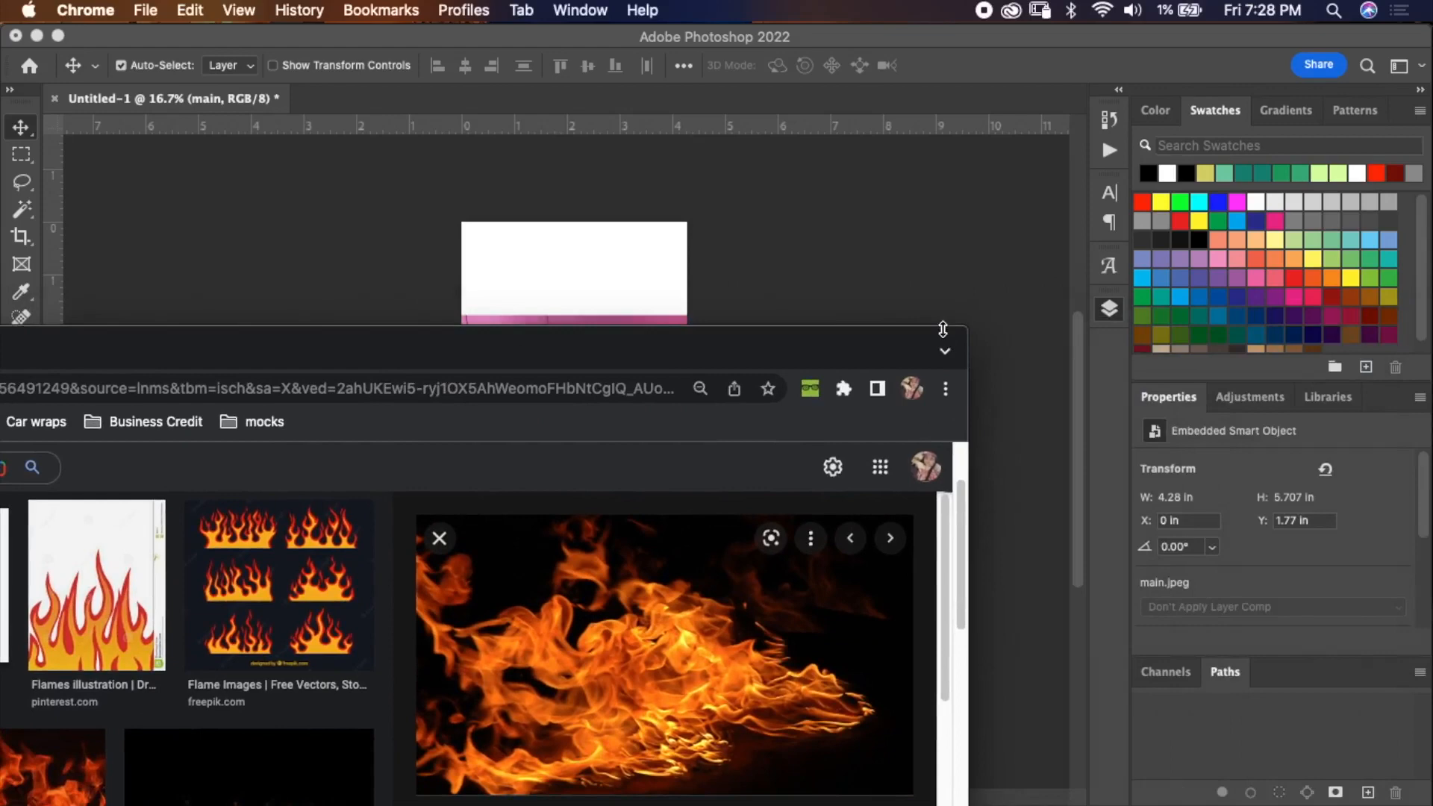
pyautogui.moveTo(966, 327); pyautogui.dragTo(549, 671)
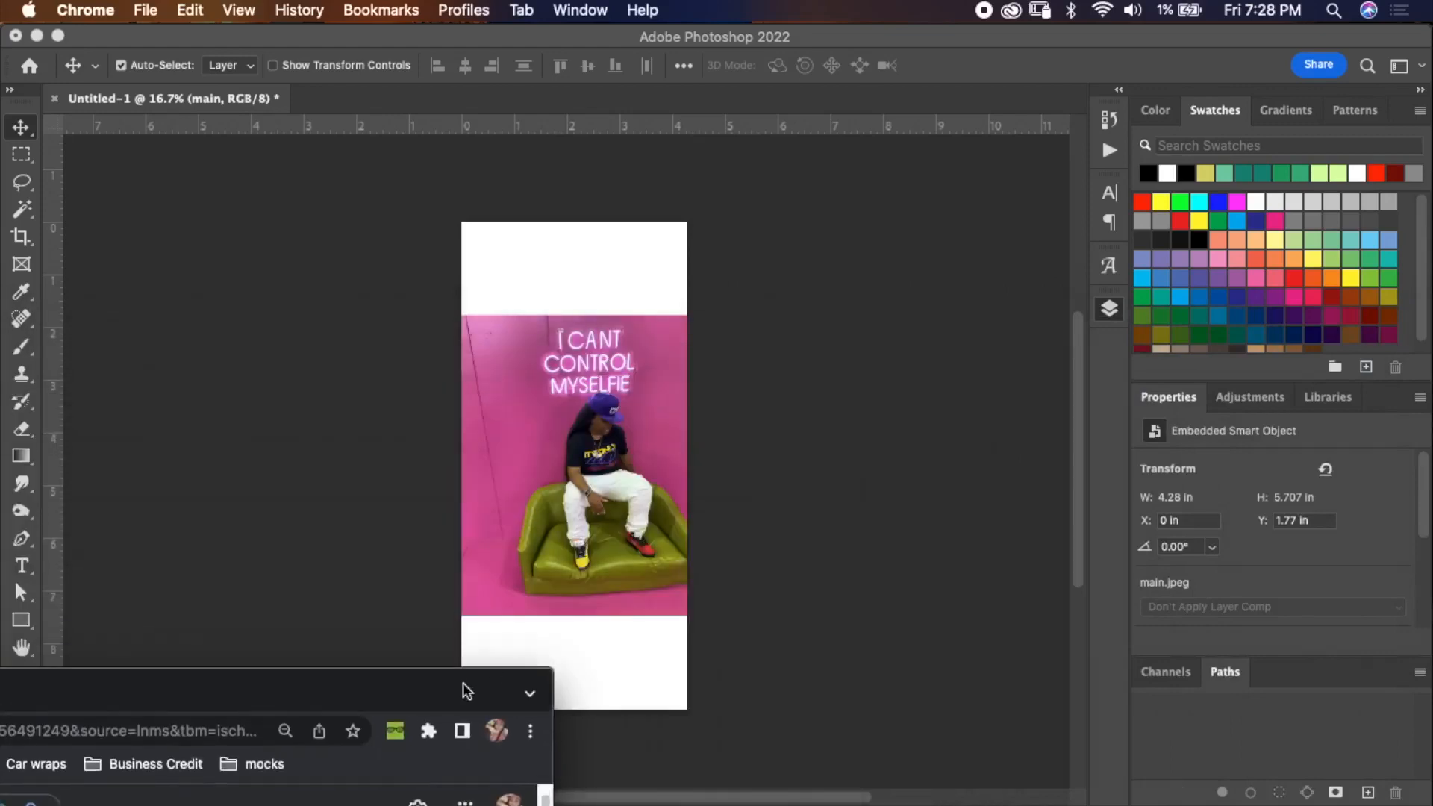
# Drag the flame image from the browser into the document, then delete that flame layer.
pyautogui.moveTo(464, 688); pyautogui.dragTo(1076, 293)
pyautogui.moveTo(1162, 292); pyautogui.dragTo(649, 441)
pyautogui.click(520, 677)
pyautogui.moveTo(520, 677); pyautogui.dragTo(793, 295)
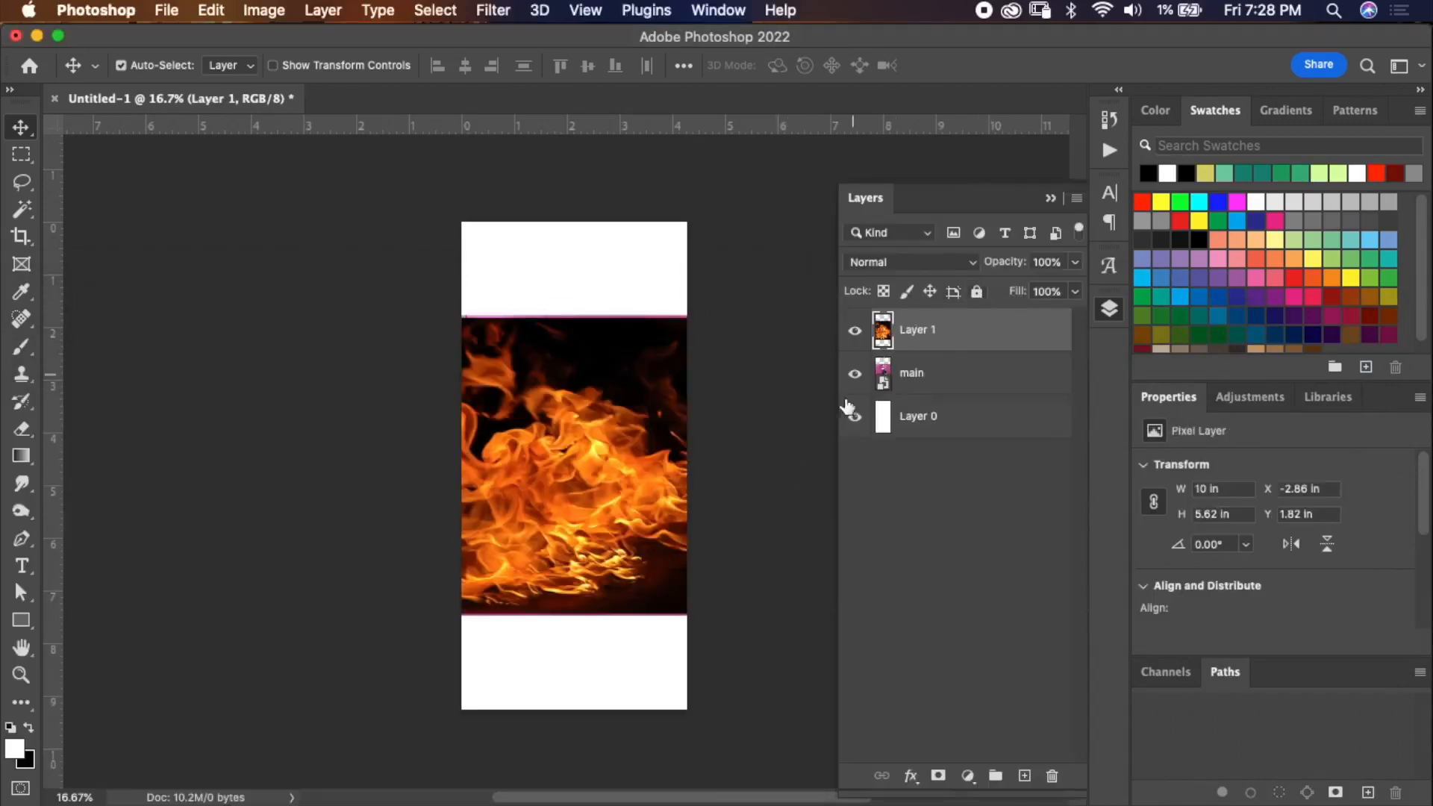
pyautogui.press('BackSpace')
# Copy the flame image in Chrome, paste it into the document, then delete the pasted layer.
pyautogui.click(984, 789)
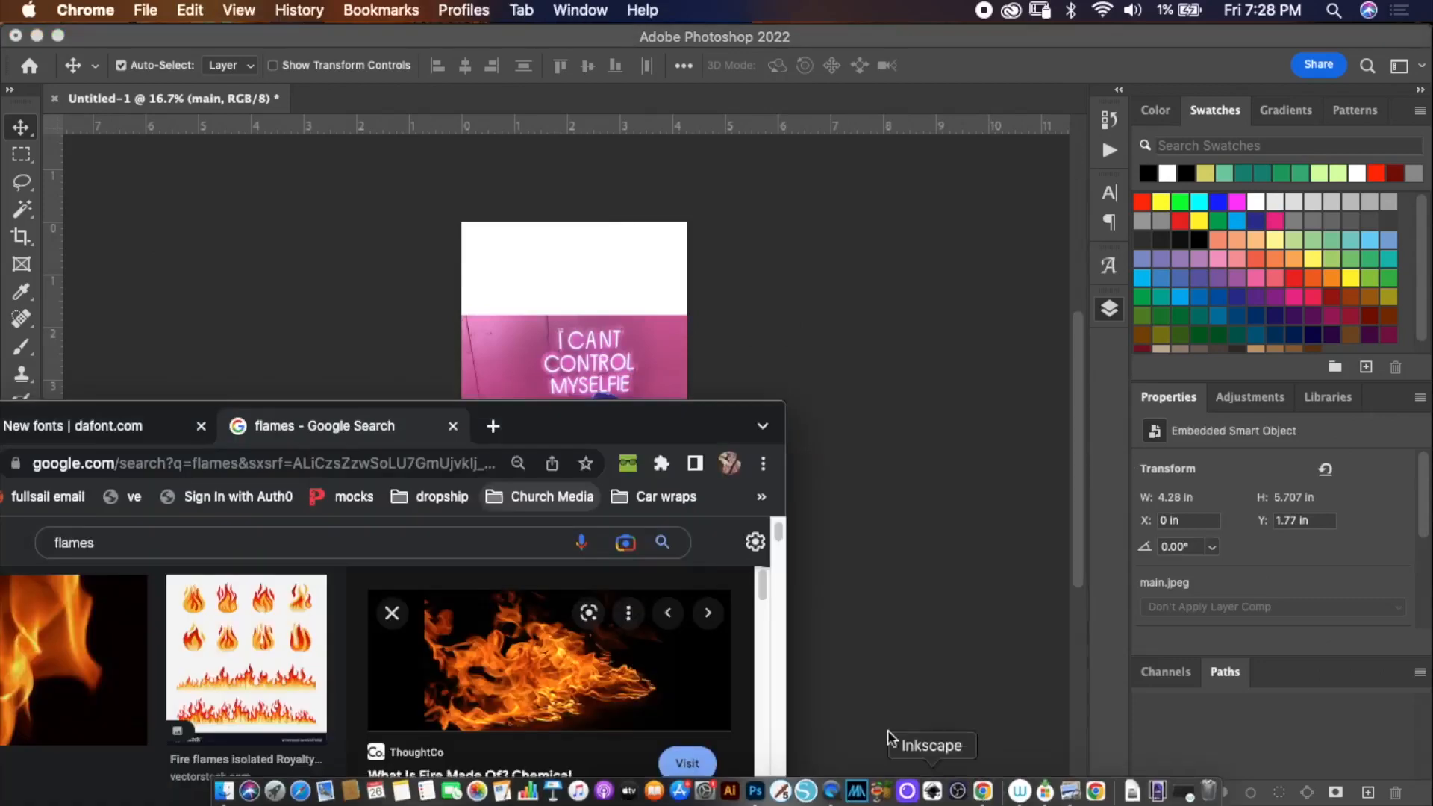
pyautogui.rightClick(530, 642)
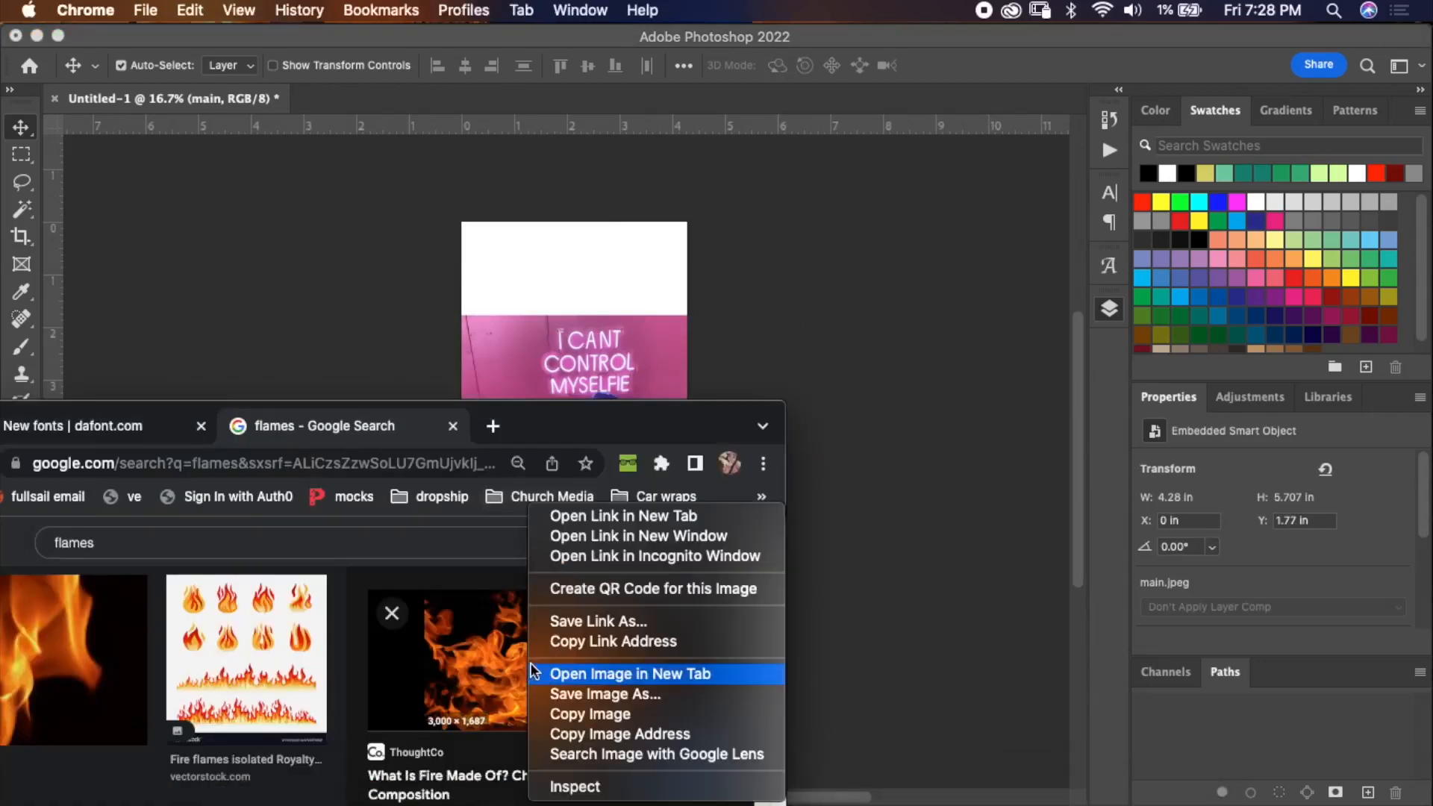
pyautogui.click(580, 714)
pyautogui.click(1118, 79)
pyautogui.press('super+v')
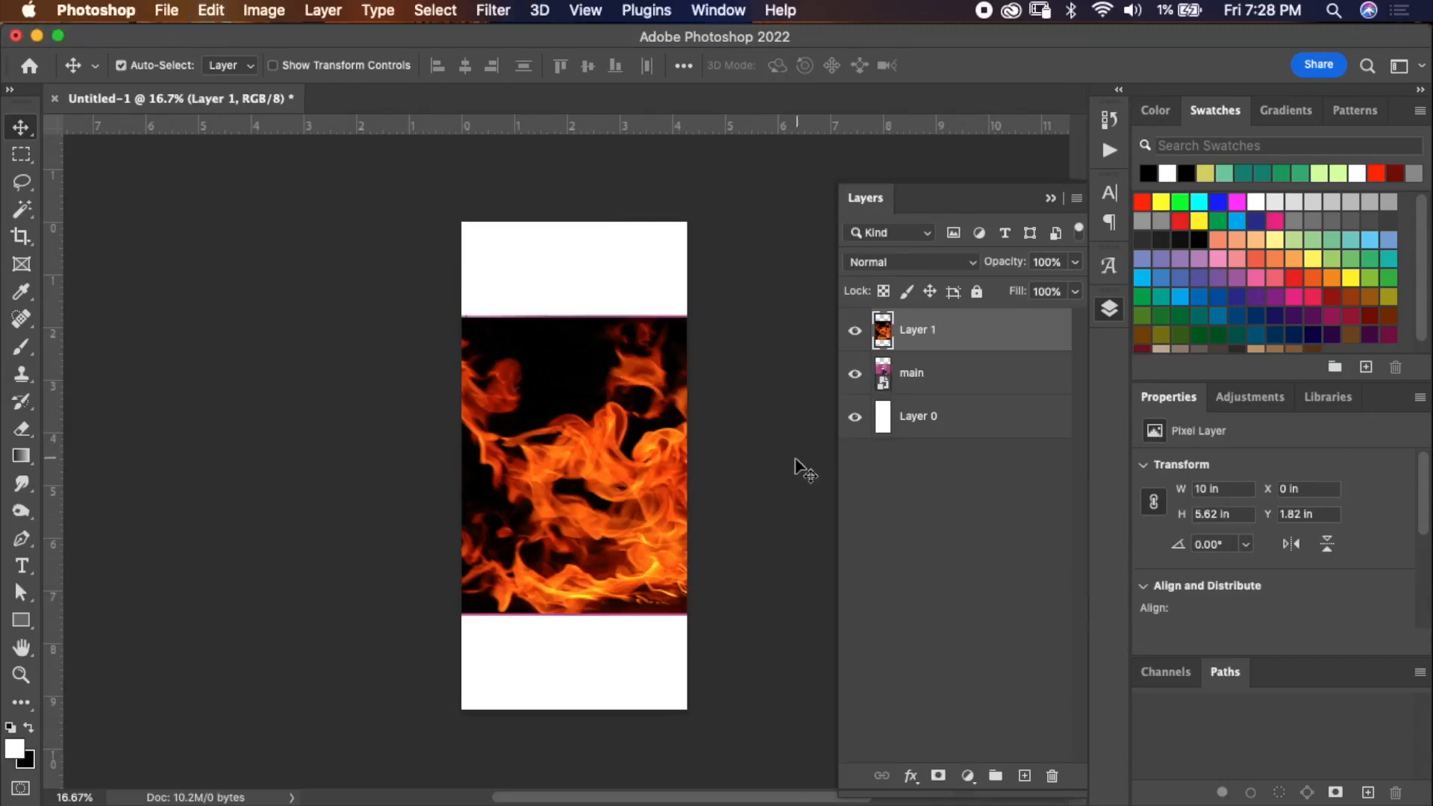
pyautogui.press('BackSpace')
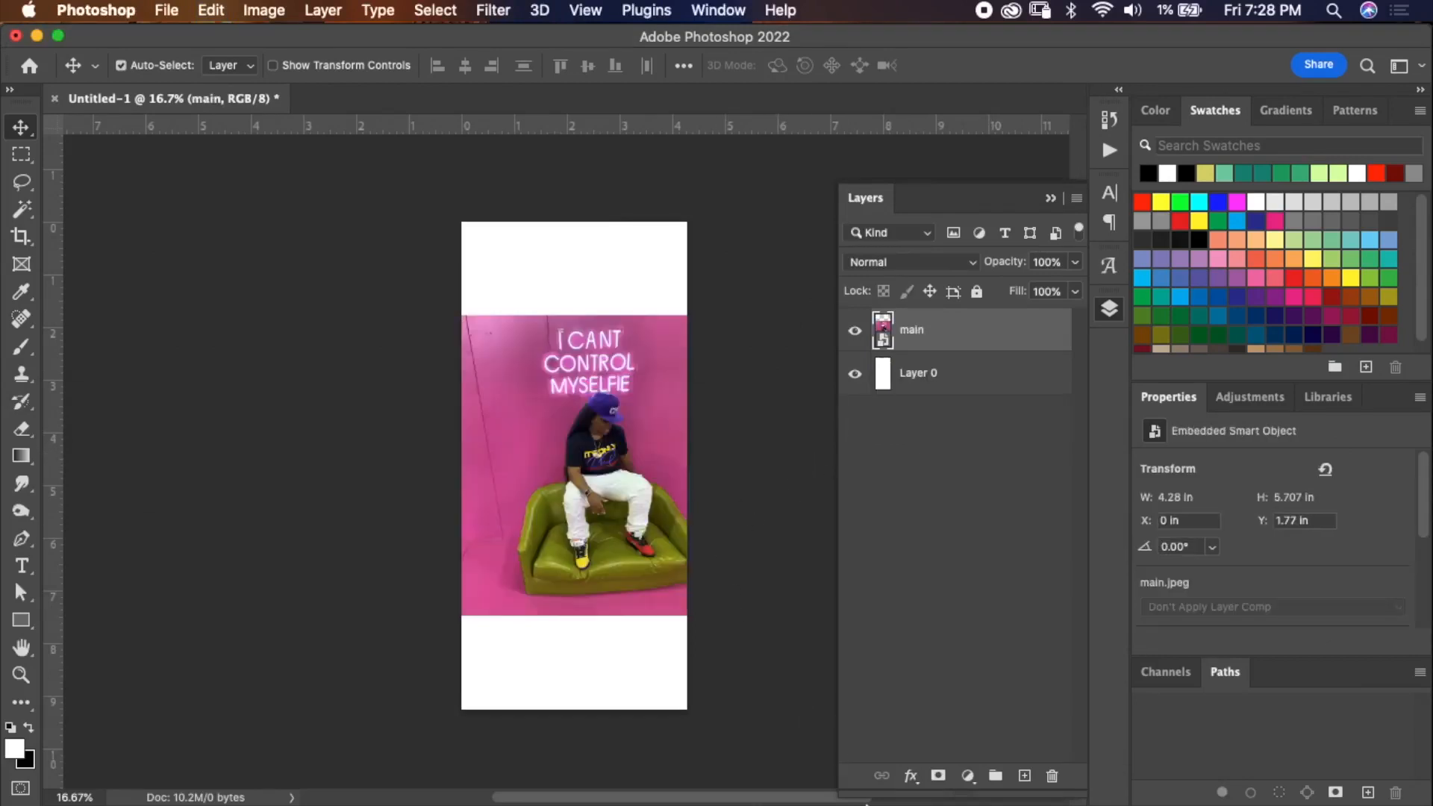
pyautogui.click(992, 790)
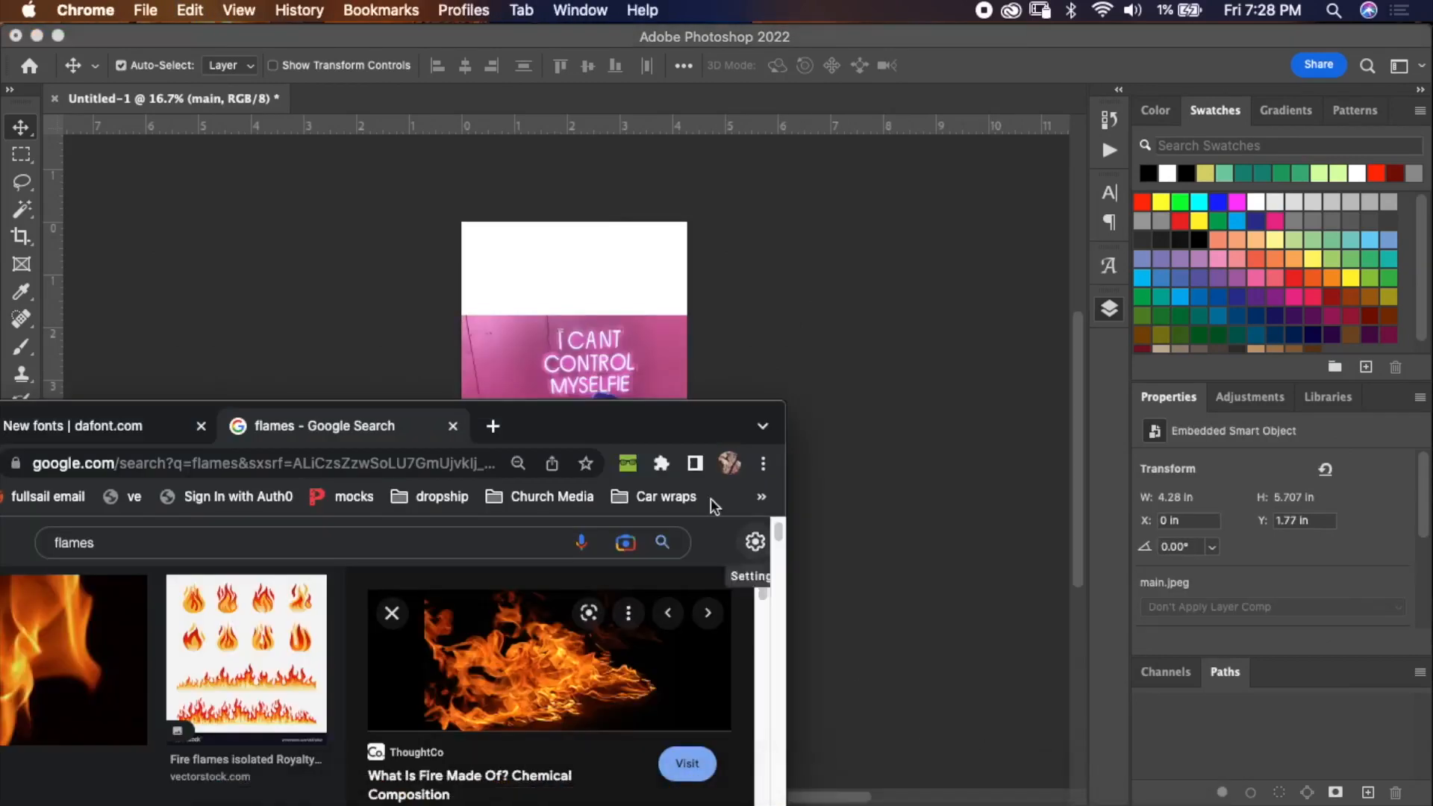
pyautogui.click(550, 403)
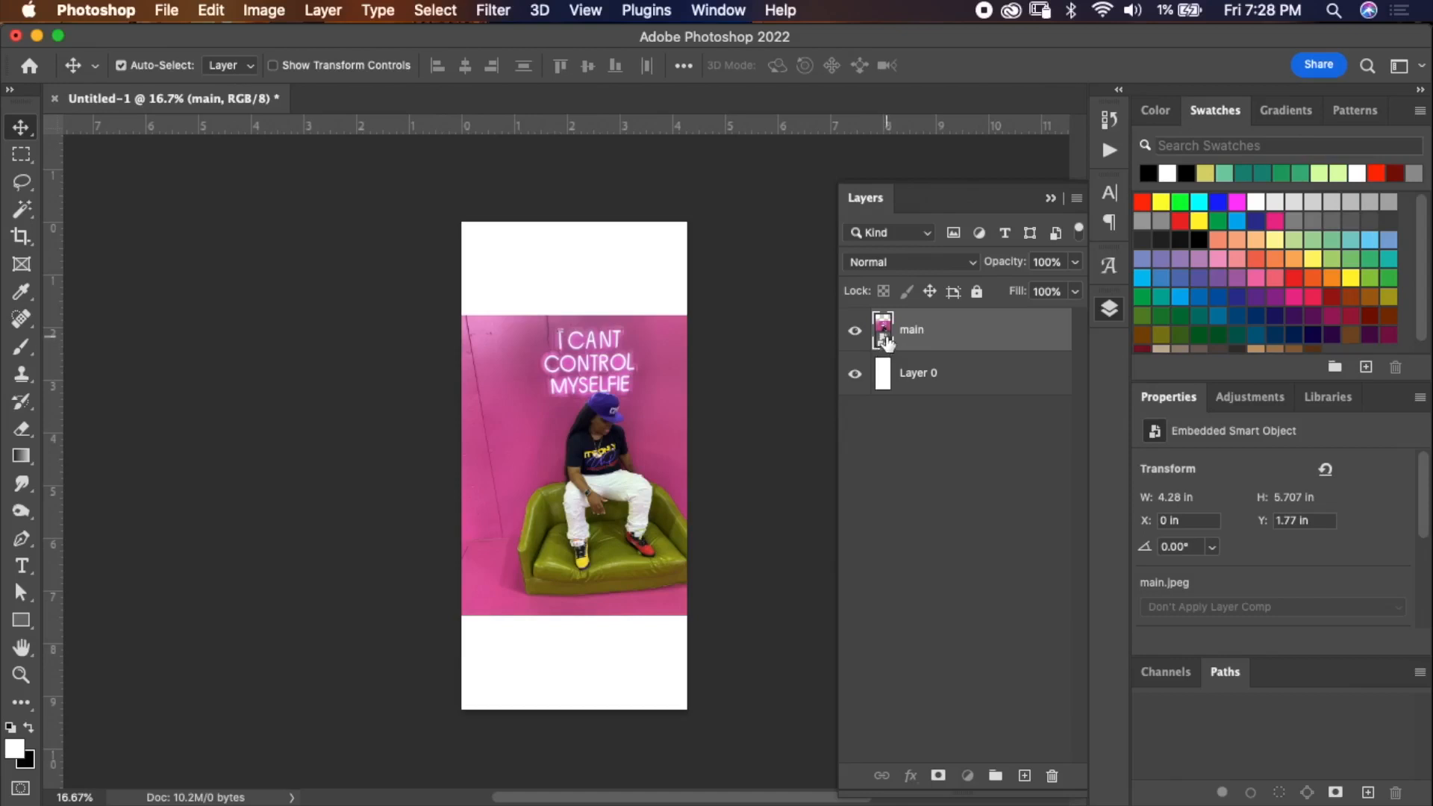
# Rasterize the main photo layer.
pyautogui.rightClick(924, 325)
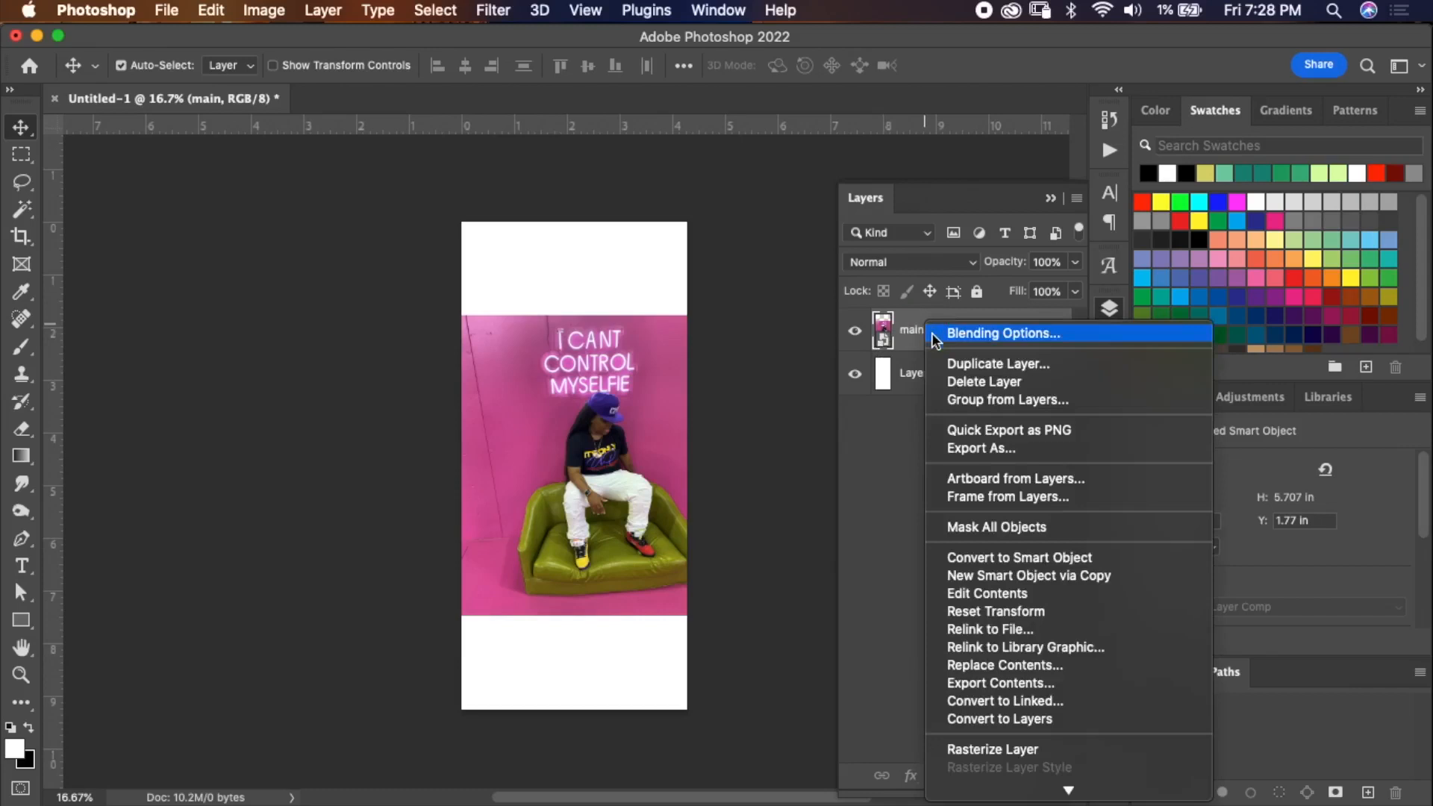
pyautogui.click(1004, 749)
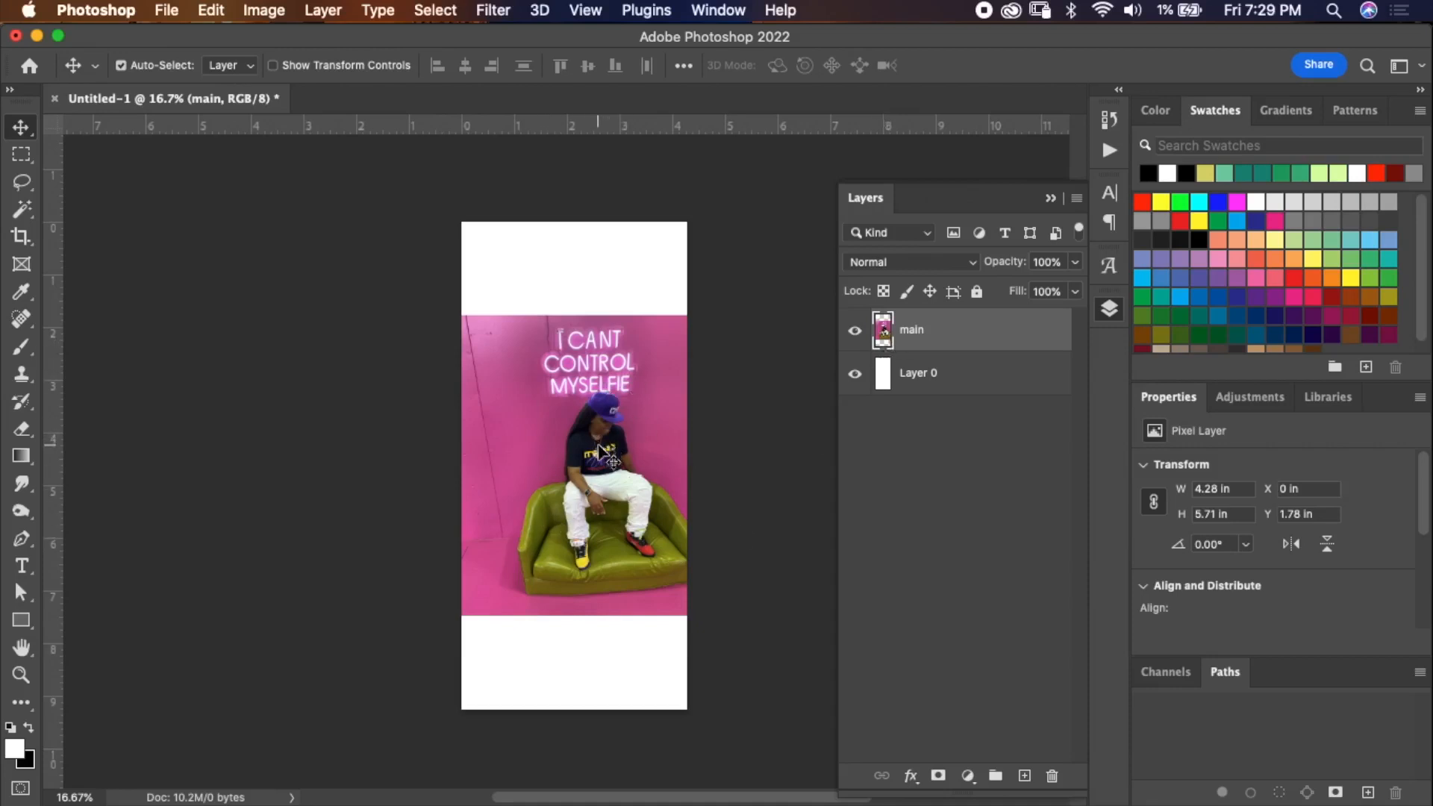
# Try enlarging the main photo proportionally with Free Transform, then cancel the transform.
pyautogui.press('super+t')
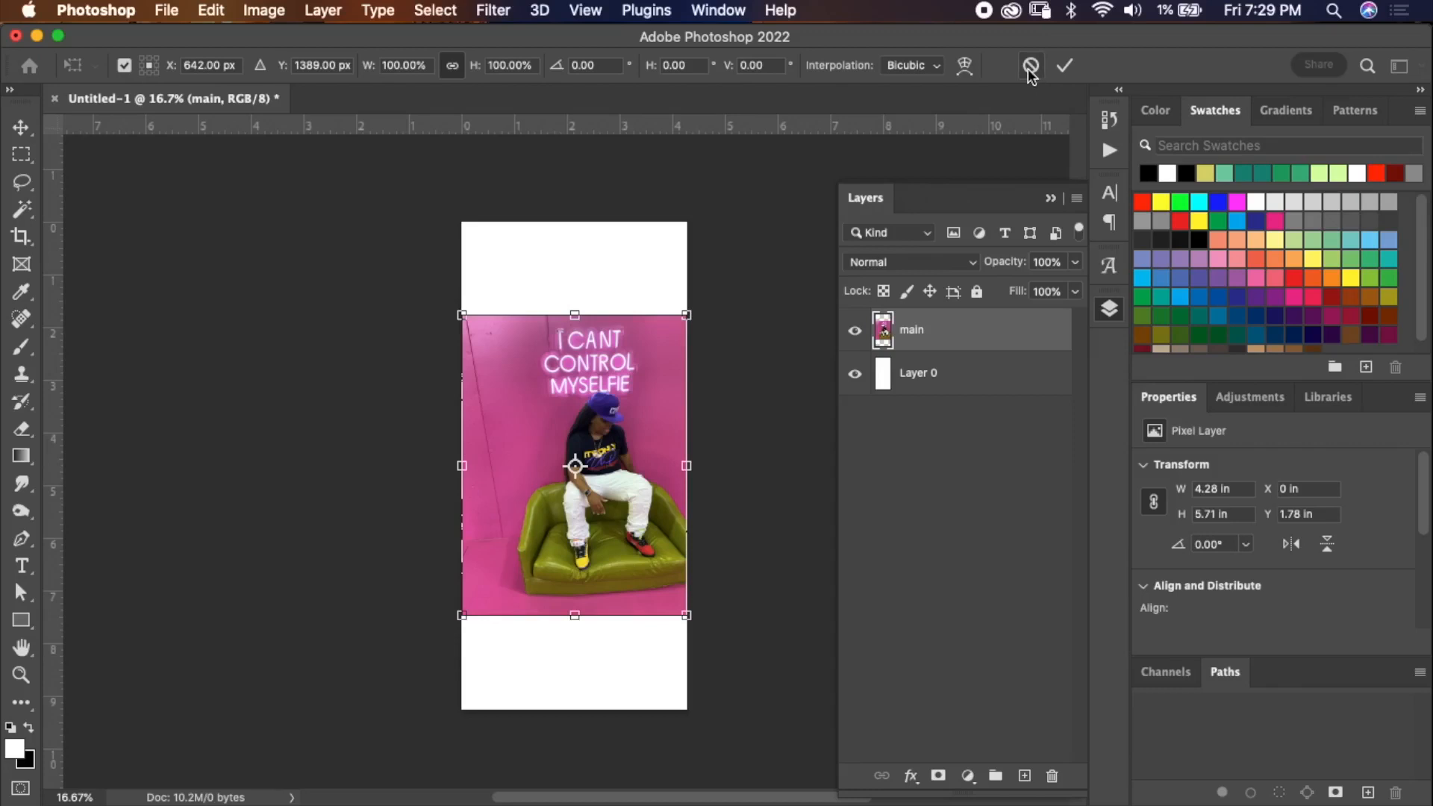
pyautogui.click(1030, 69)
pyautogui.click(217, 10)
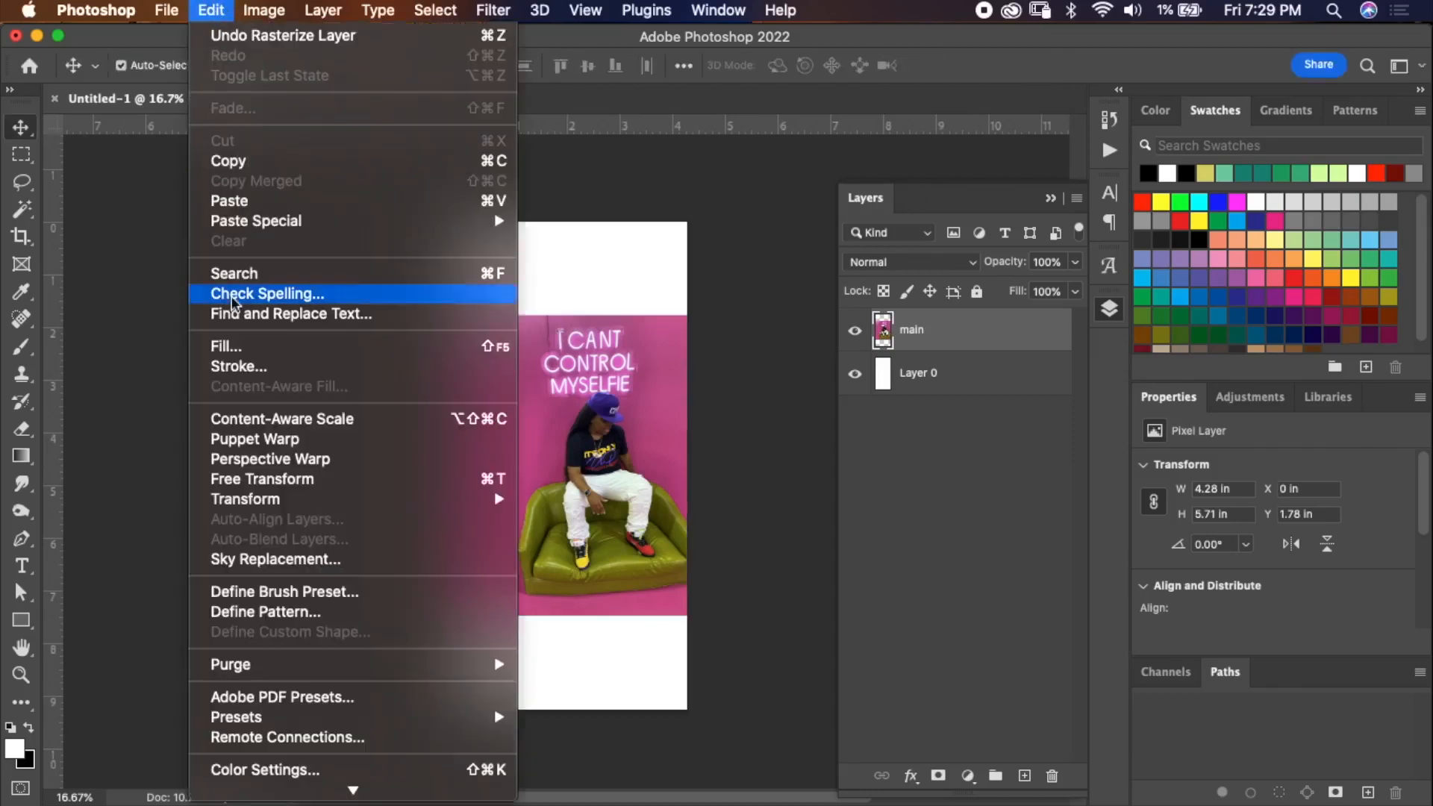
pyautogui.click(283, 484)
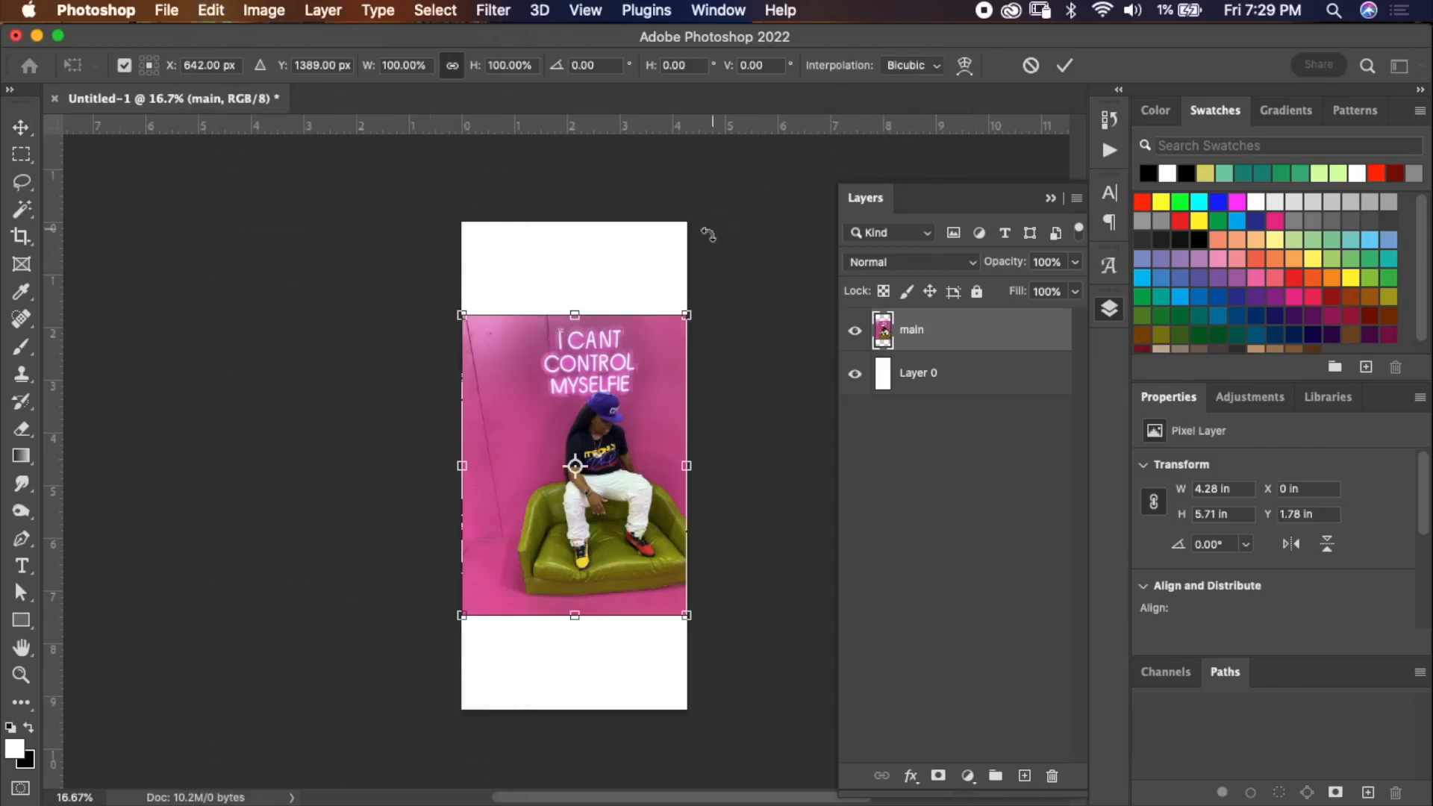
pyautogui.click(687, 315)
pyautogui.moveTo(688, 315); pyautogui.dragTo(730, 258)
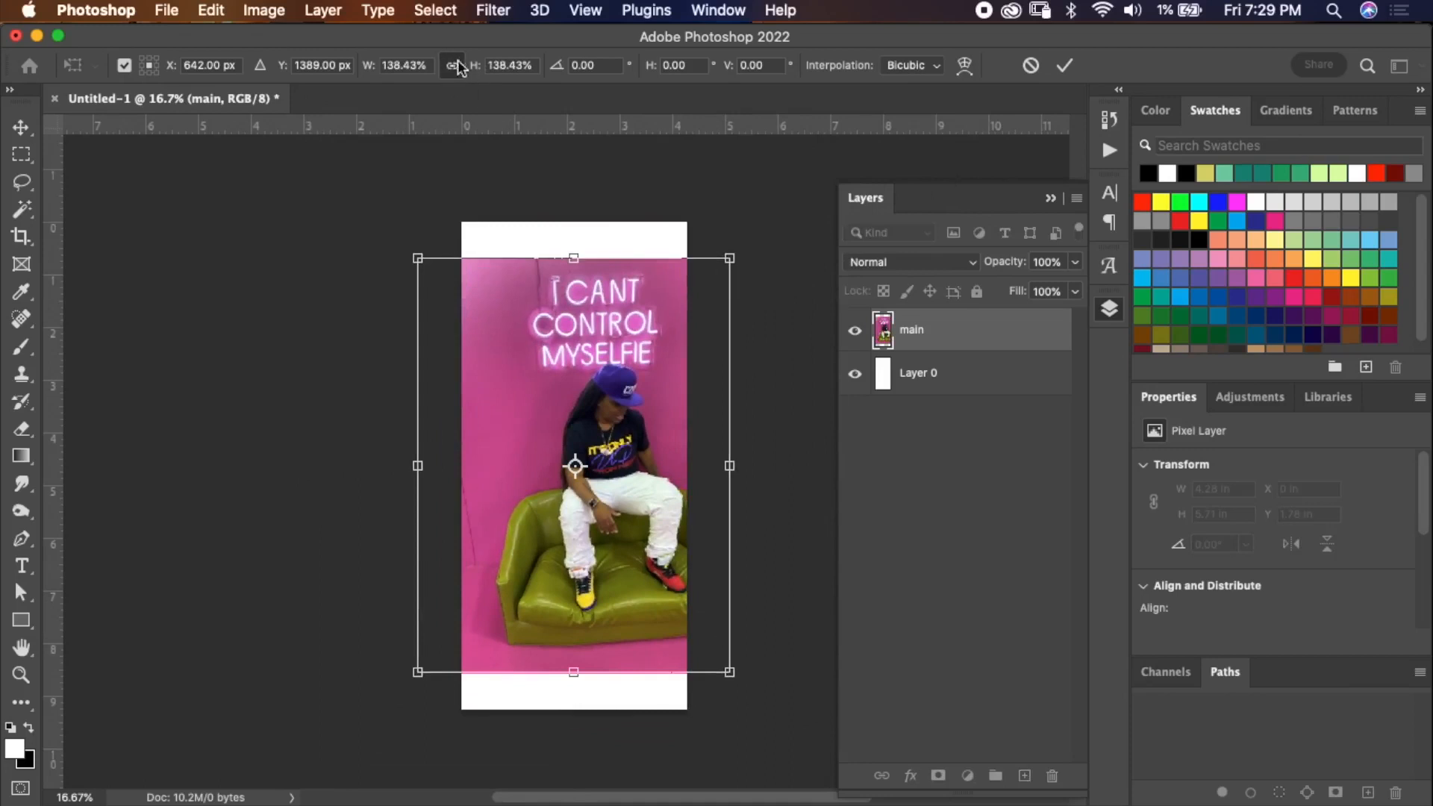
pyautogui.moveTo(730, 259); pyautogui.dragTo(868, 142)
pyautogui.moveTo(734, 374); pyautogui.dragTo(659, 351)
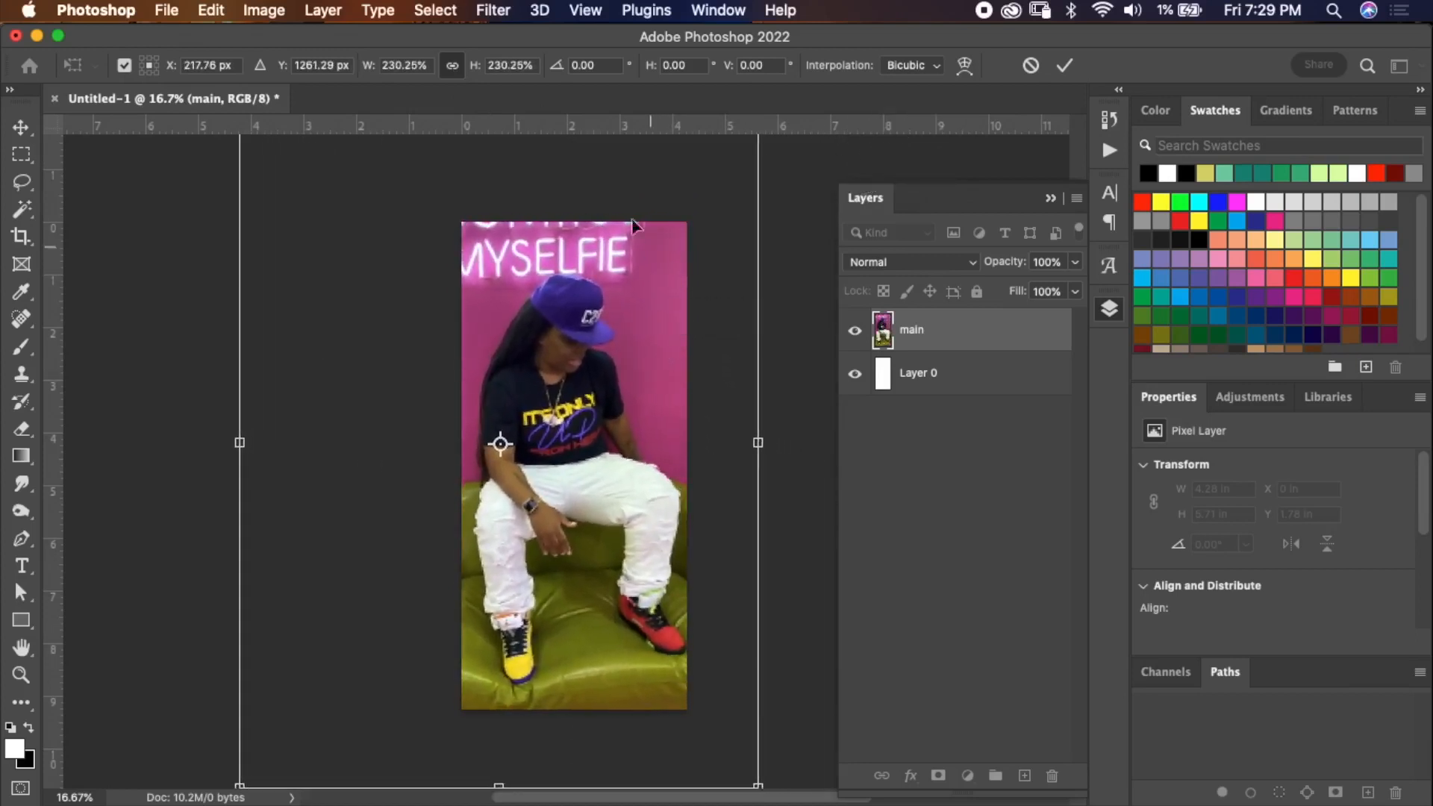
pyautogui.moveTo(475, 75); pyautogui.dragTo(459, 63)
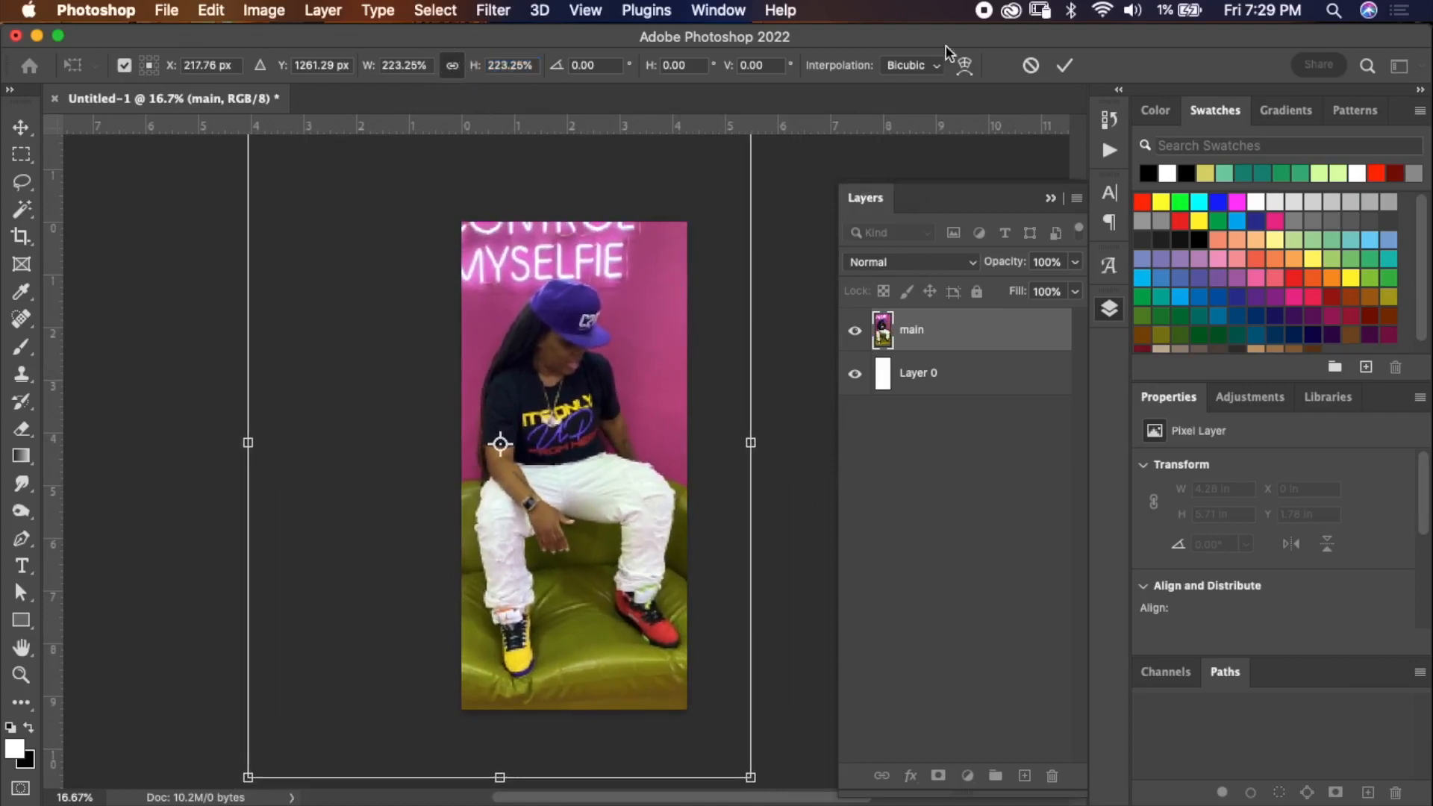
pyautogui.click(1029, 69)
pyautogui.press('super+t')
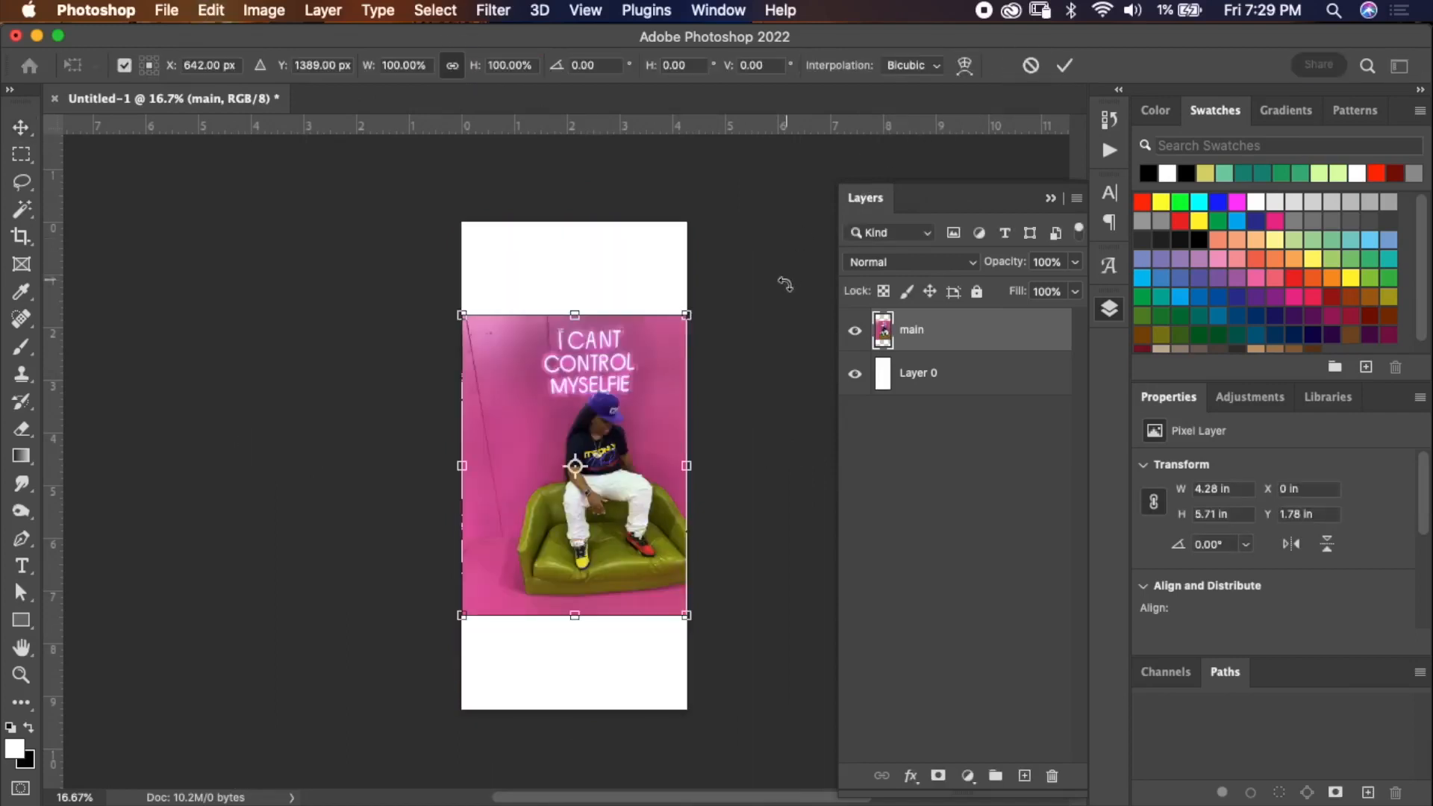
pyautogui.moveTo(688, 315); pyautogui.dragTo(842, 195)
pyautogui.moveTo(739, 352); pyautogui.dragTo(647, 464)
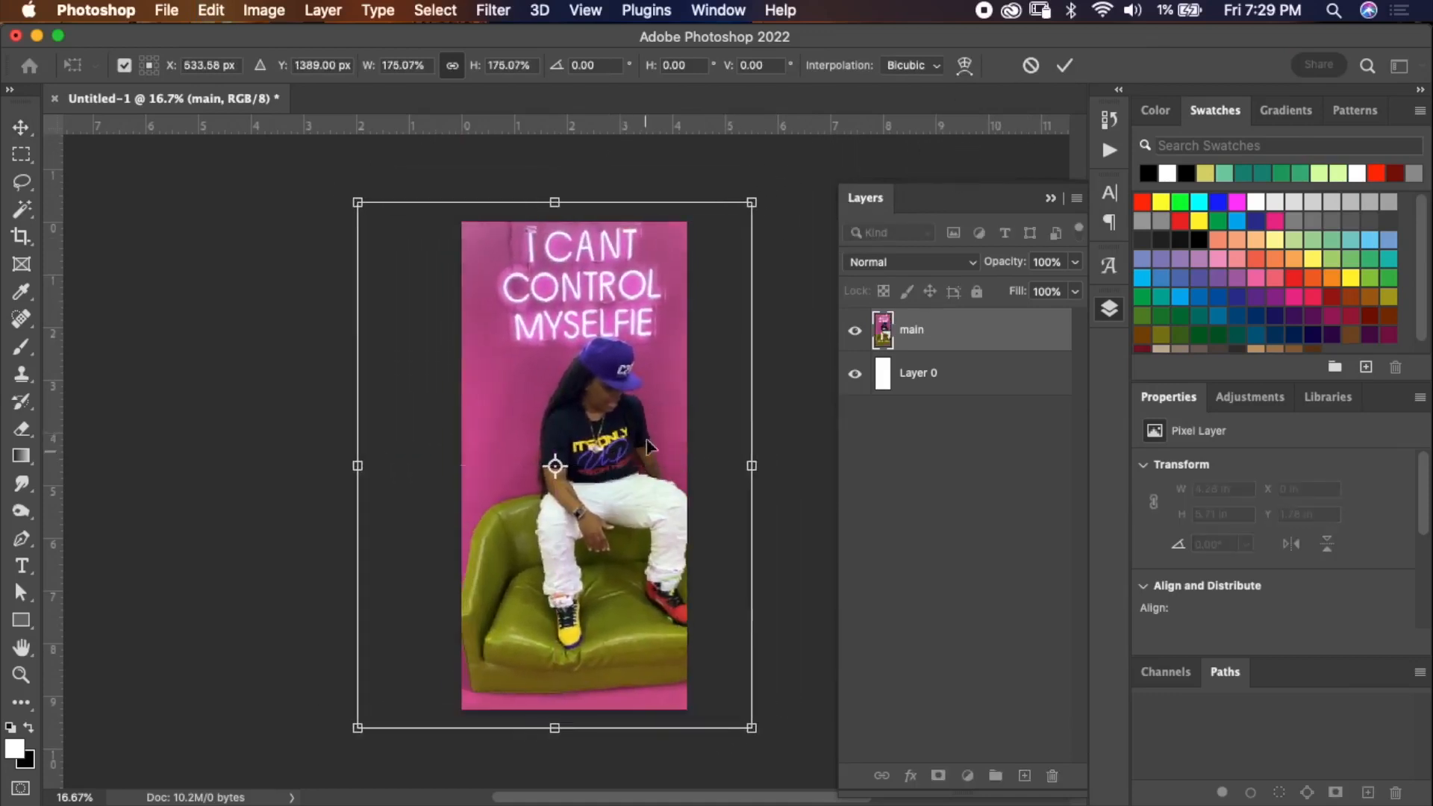
pyautogui.click(1030, 66)
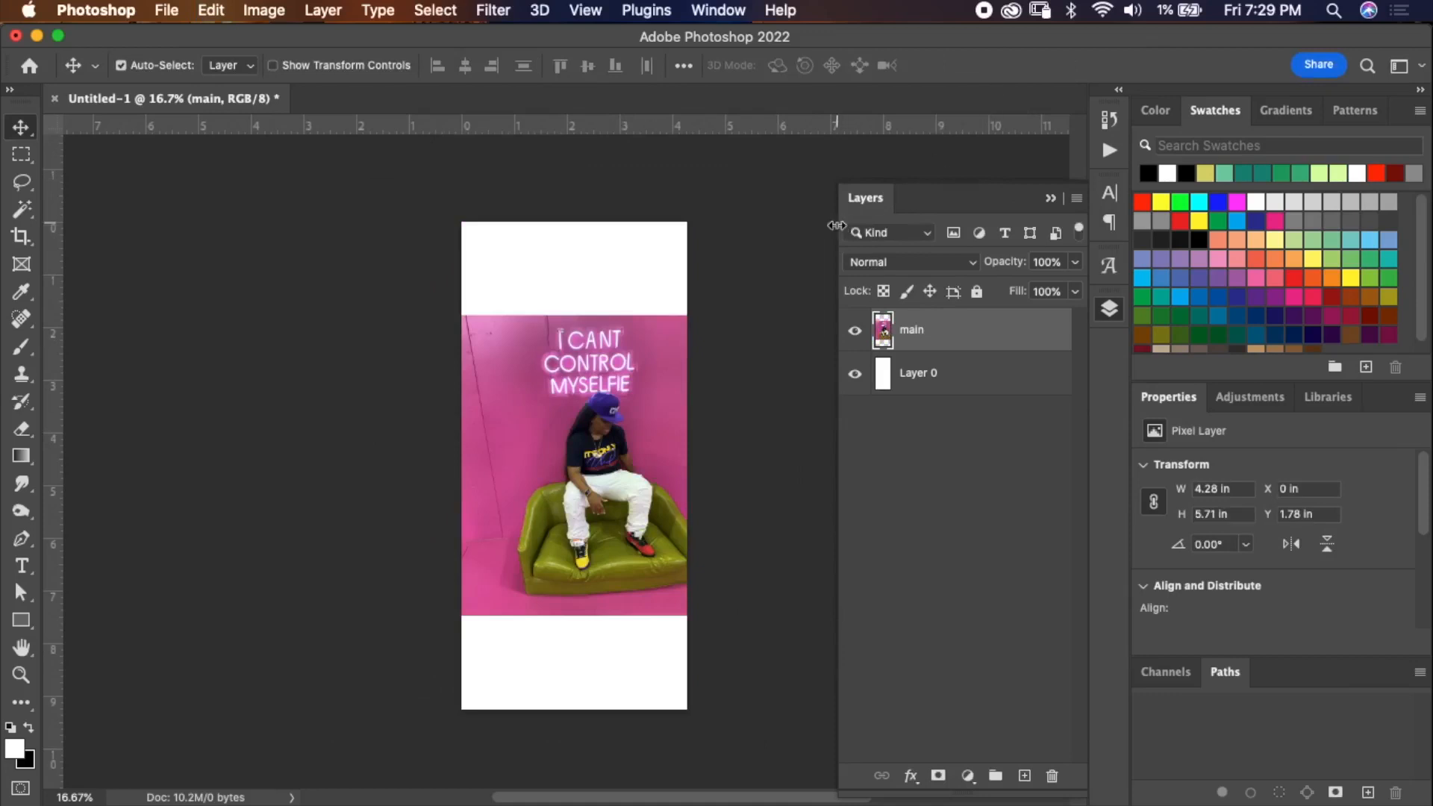
pyautogui.press('super+t')
pyautogui.moveTo(687, 315); pyautogui.dragTo(890, 149)
pyautogui.moveTo(724, 333); pyautogui.dragTo(672, 377)
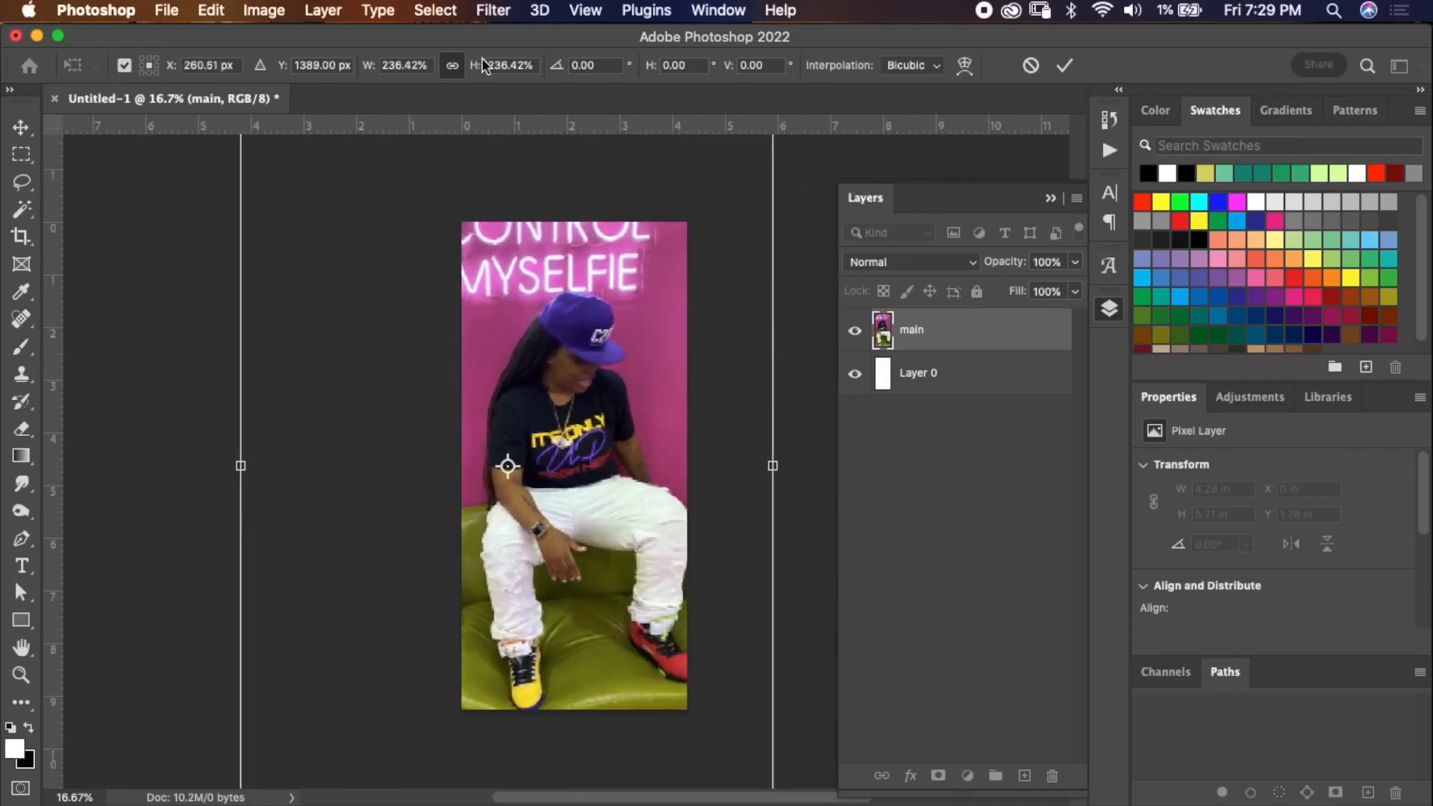
pyautogui.click(1030, 66)
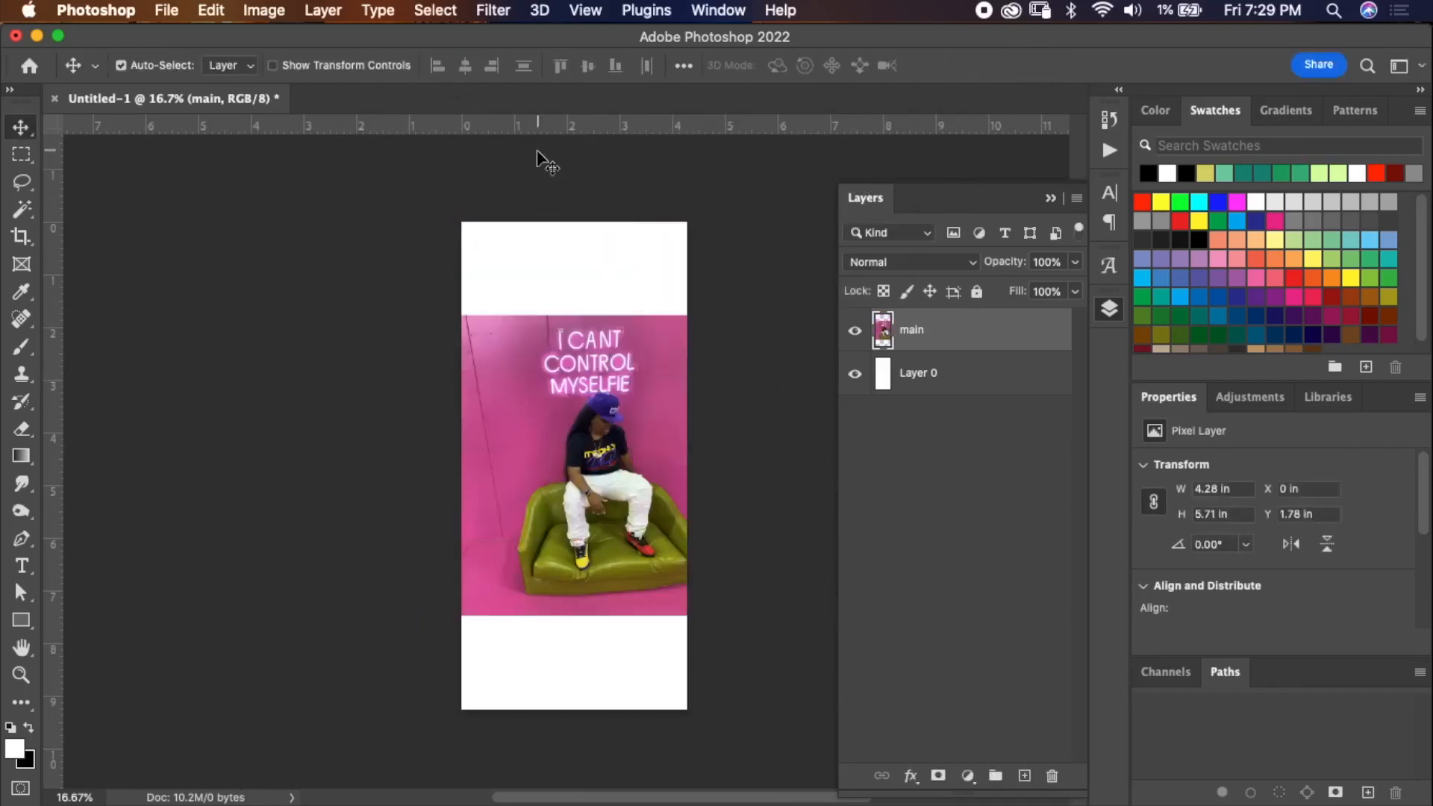
# Enlarge the main photo with Free Transform to about 9.76 × 13.02 in so it fills the canvas.
pyautogui.press('super+t')
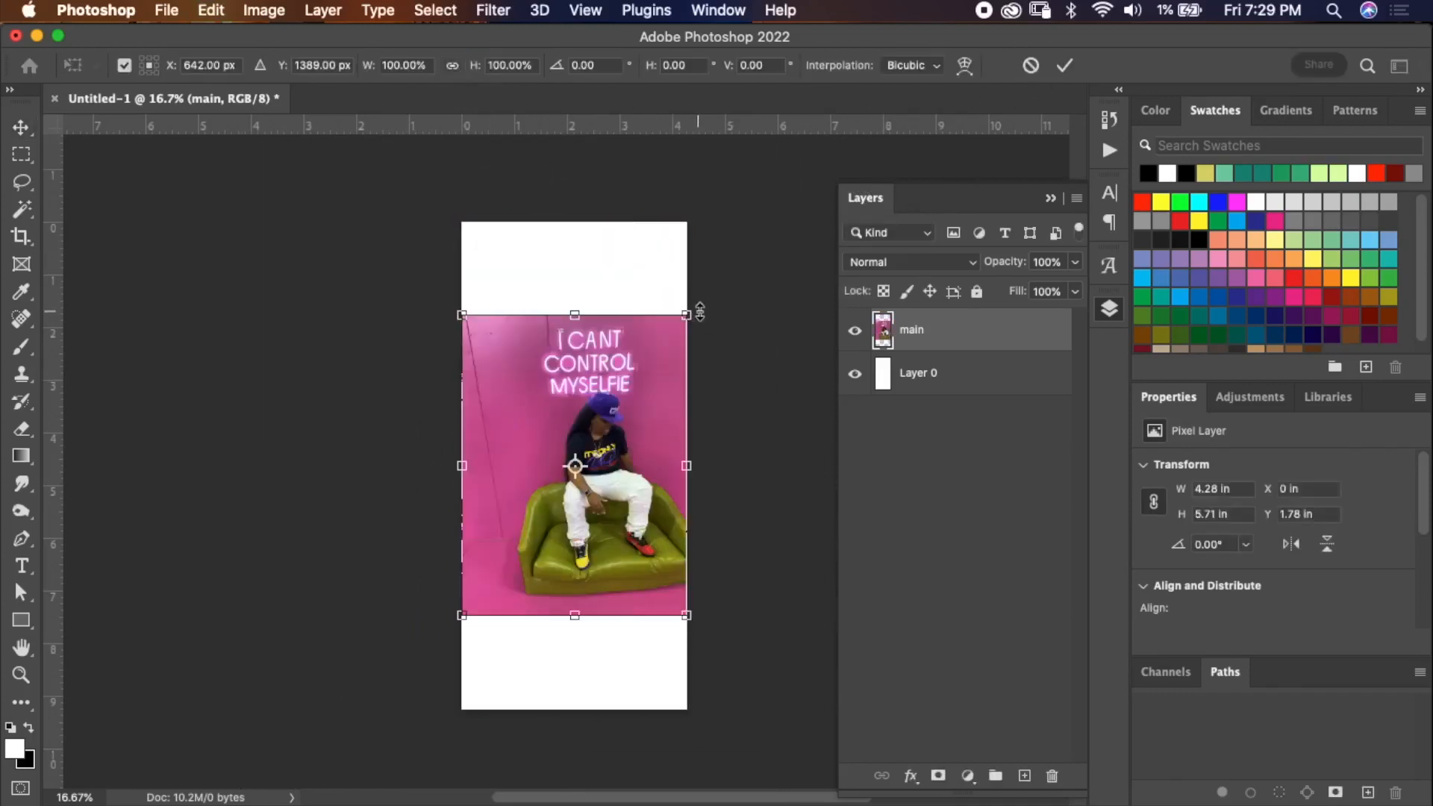
pyautogui.moveTo(686, 316); pyautogui.dragTo(668, 260)
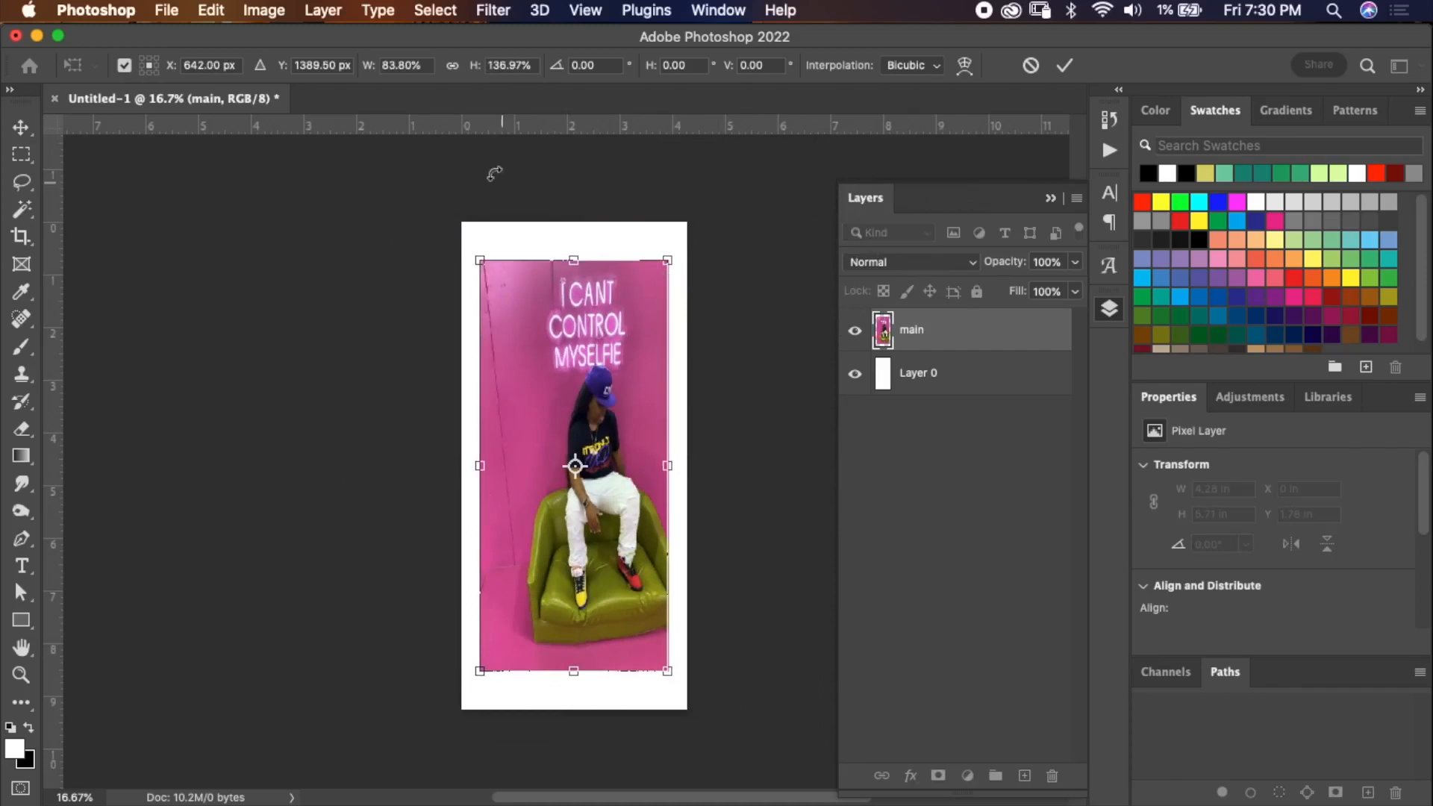
pyautogui.press('super+z')
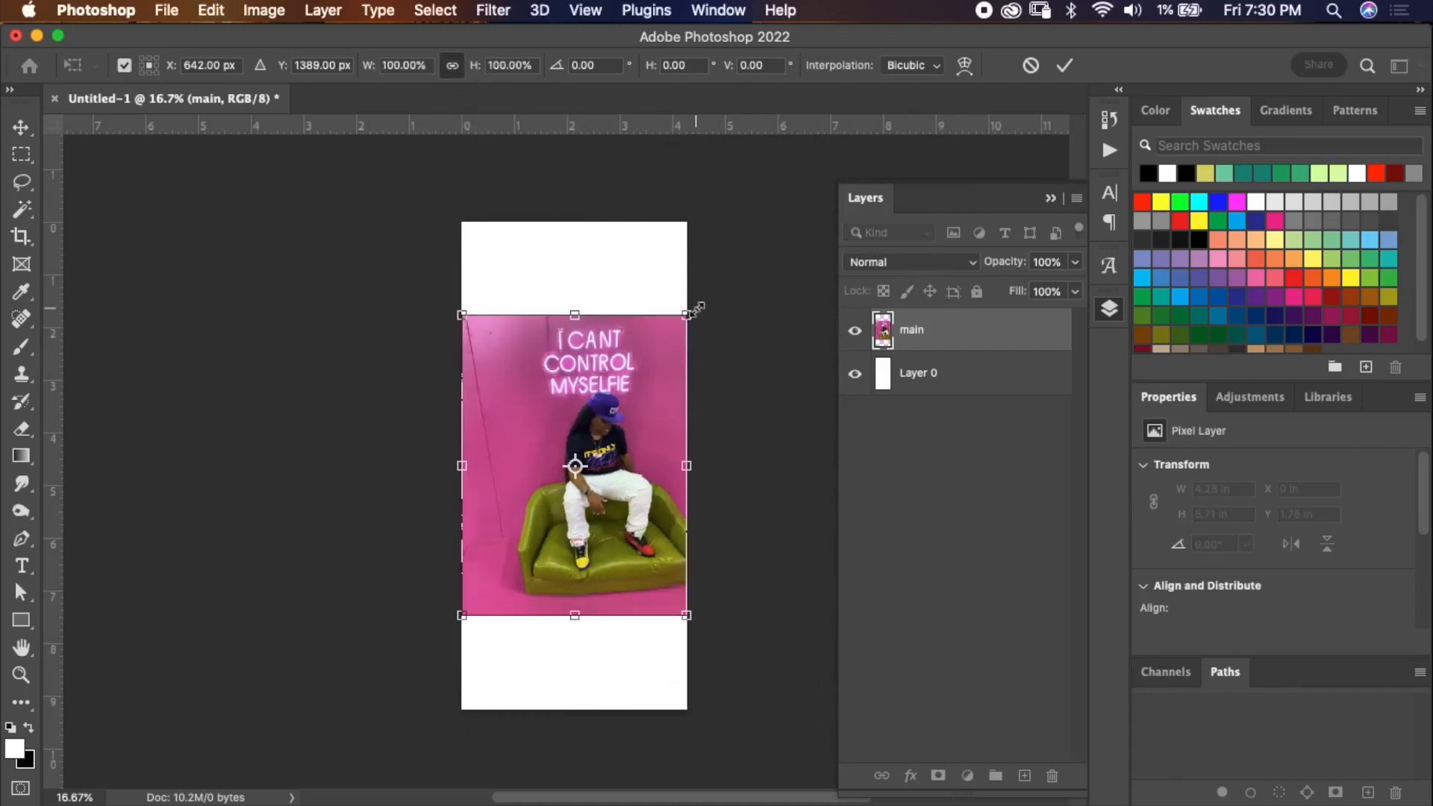
pyautogui.moveTo(695, 308); pyautogui.dragTo(875, 105)
pyautogui.moveTo(759, 358); pyautogui.dragTo(687, 333)
pyautogui.click(469, 70)
pyautogui.moveTo(471, 72); pyautogui.dragTo(442, 71)
pyautogui.moveTo(601, 288); pyautogui.dragTo(607, 284)
pyautogui.click(1067, 68)
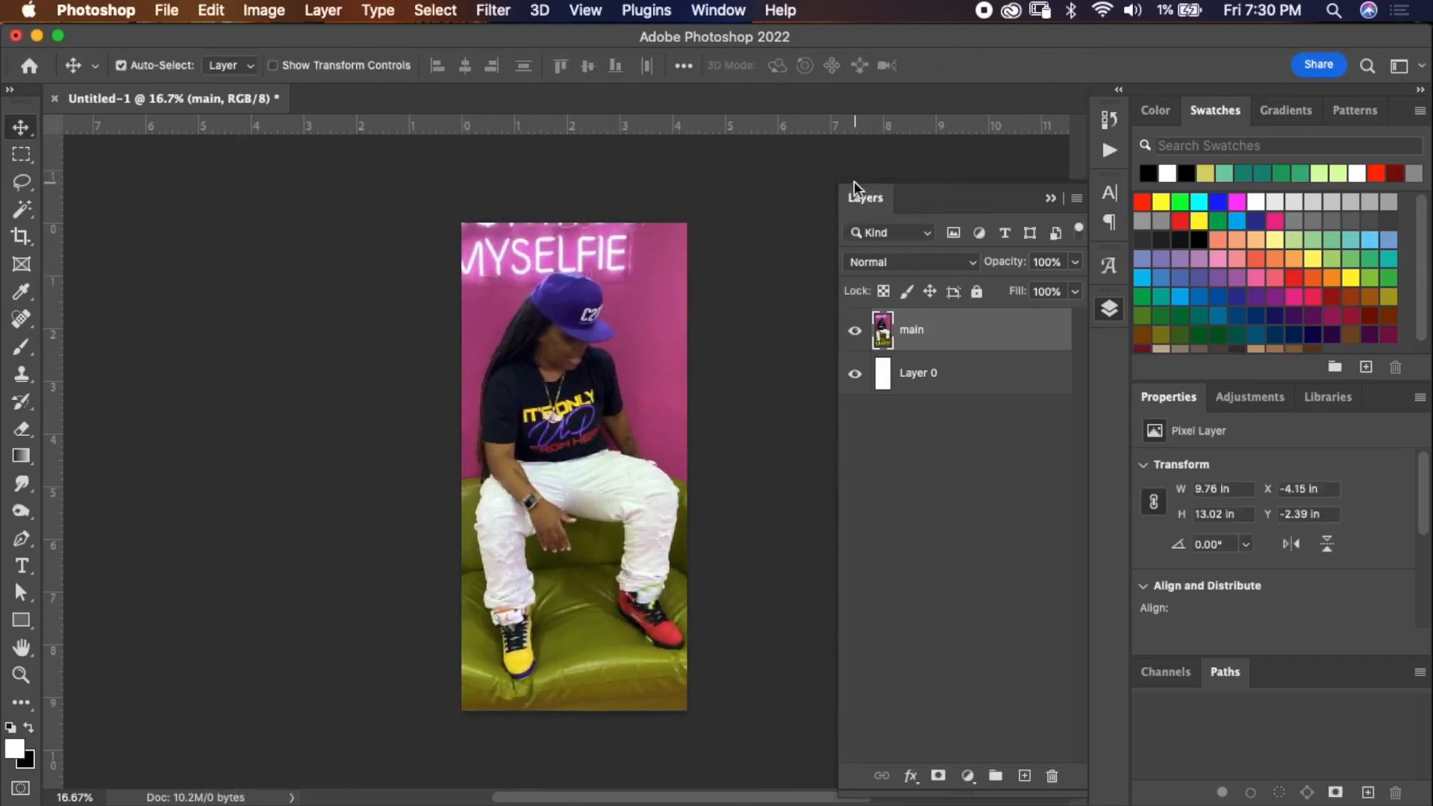
# Step back through the history and redo the Free Transform of the main photo.
pyautogui.click(1110, 121)
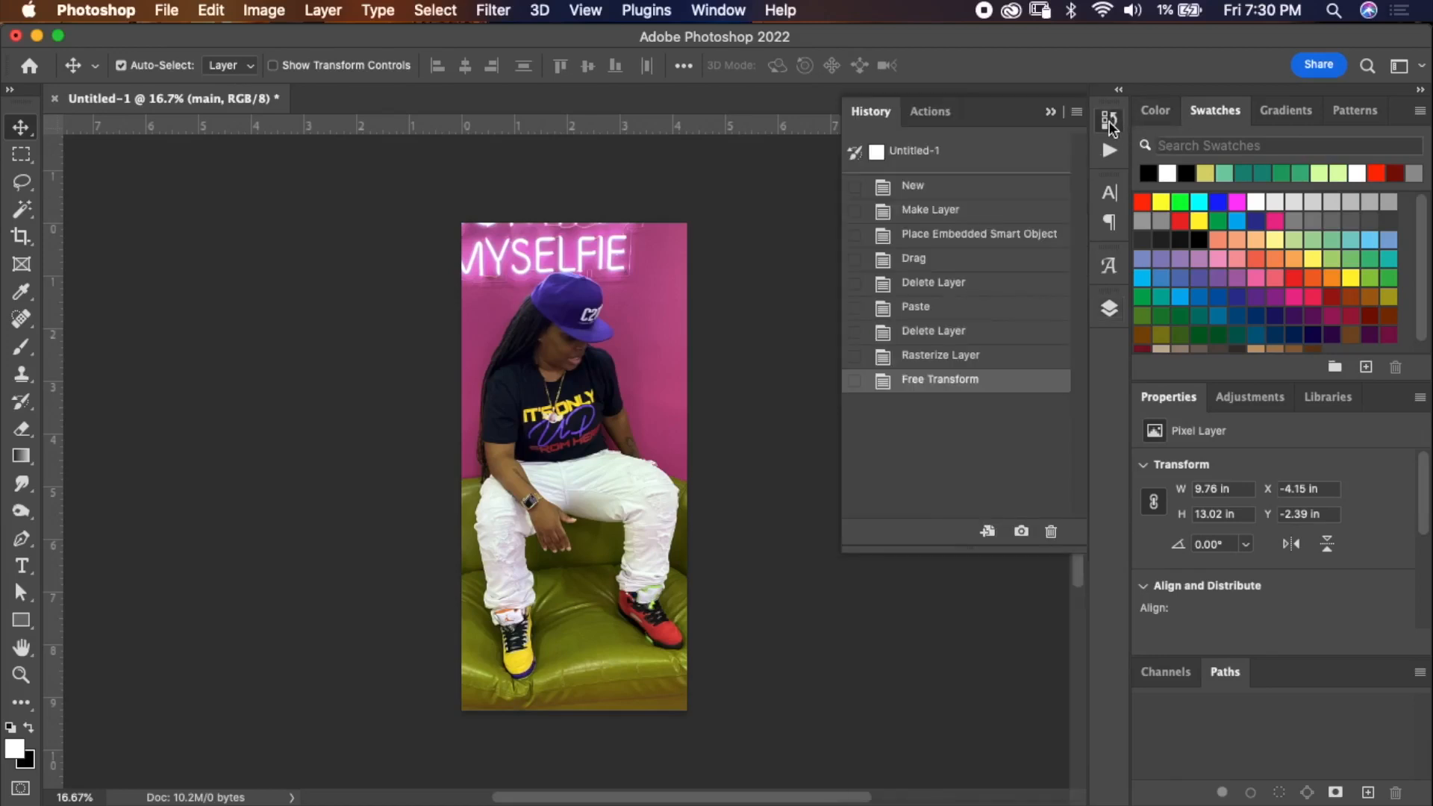
pyautogui.click(984, 359)
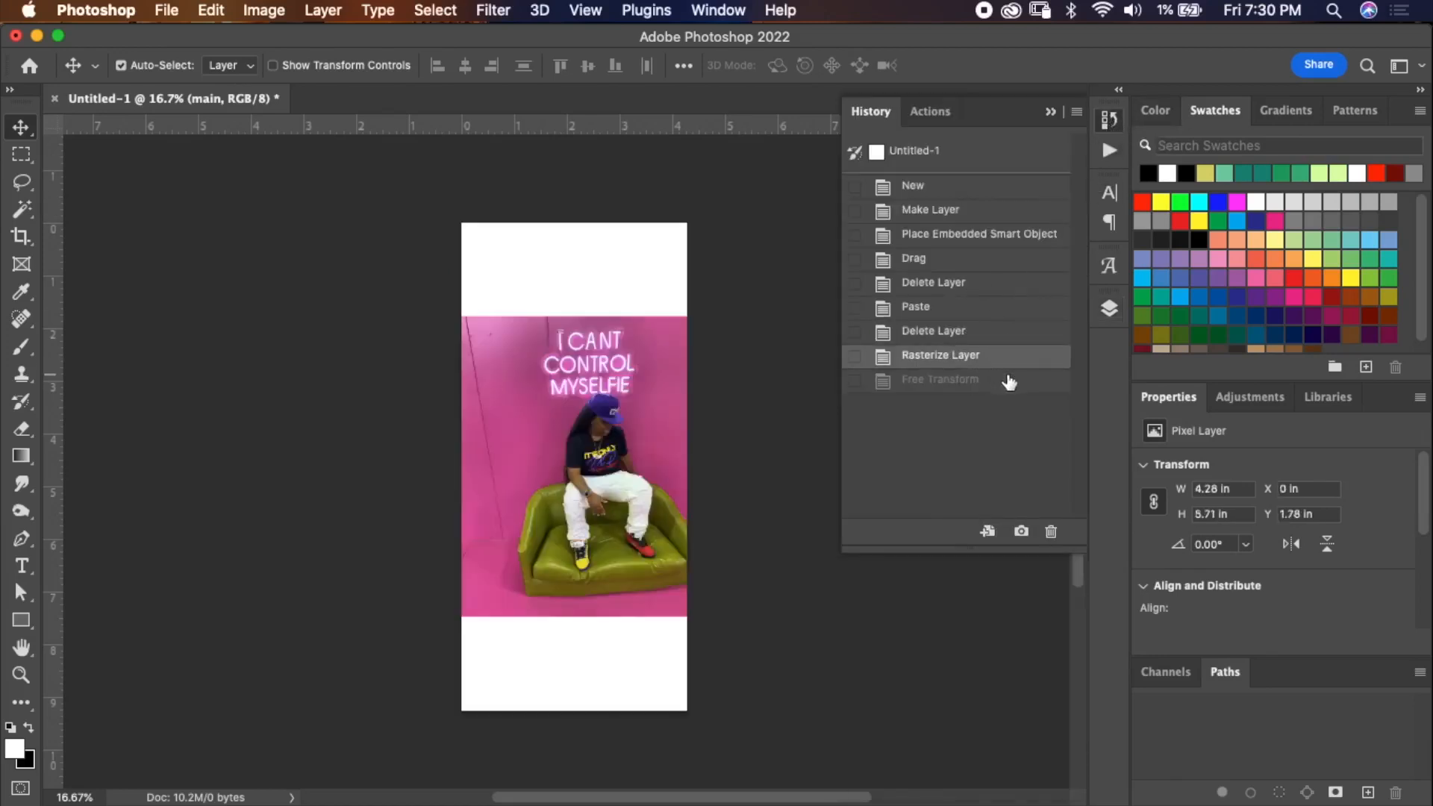
pyautogui.click(997, 383)
pyautogui.click(1052, 112)
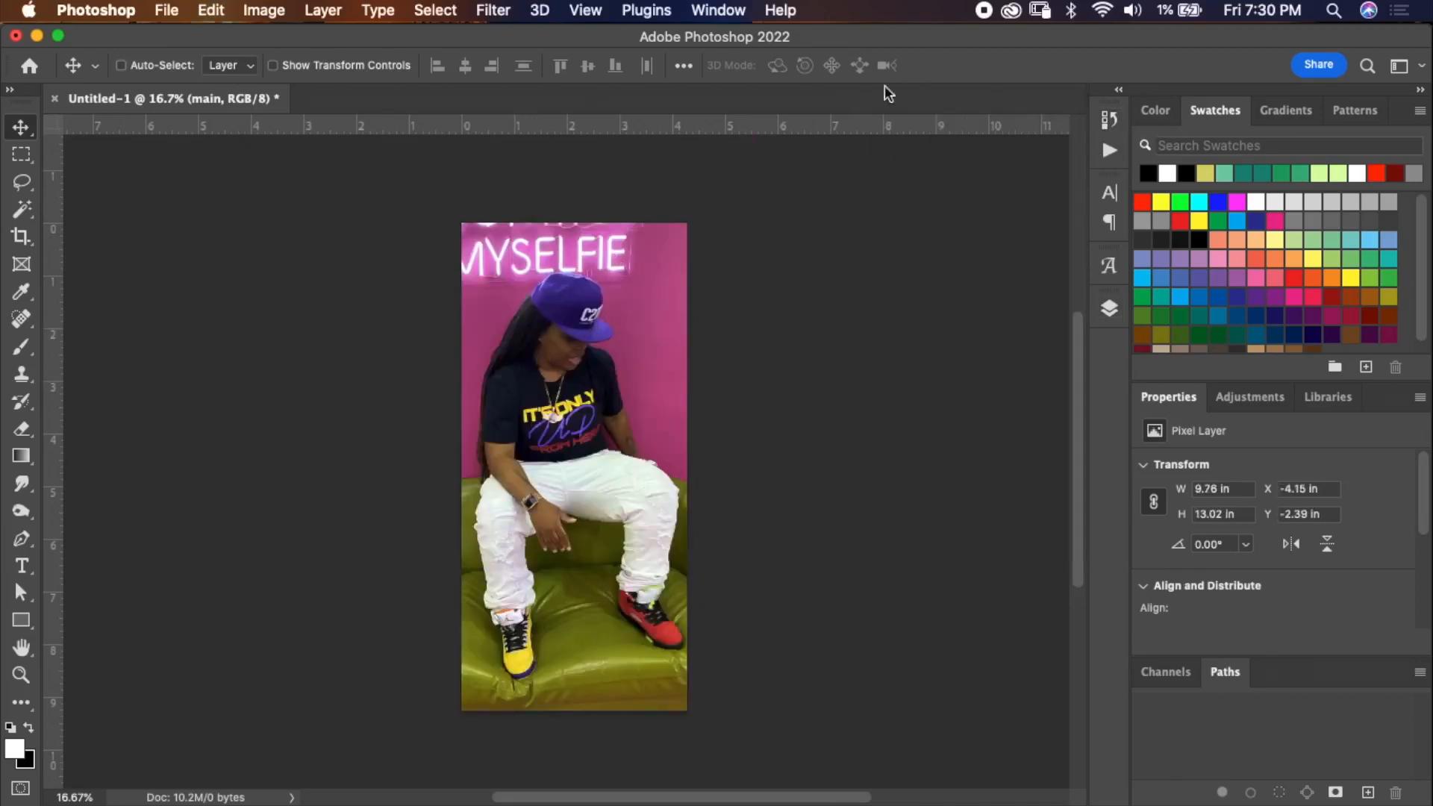
pyautogui.press('super+z')
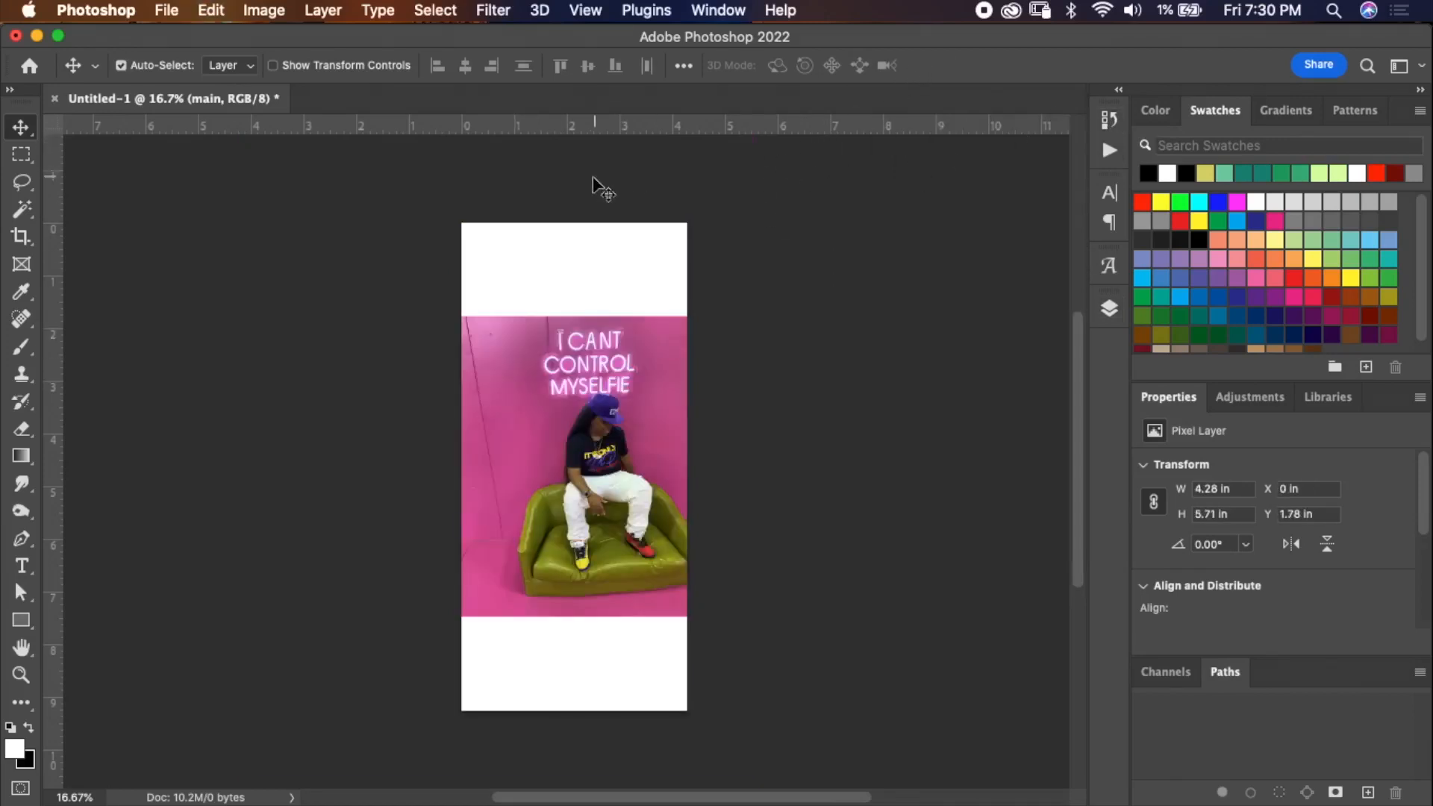
pyautogui.click(231, 12)
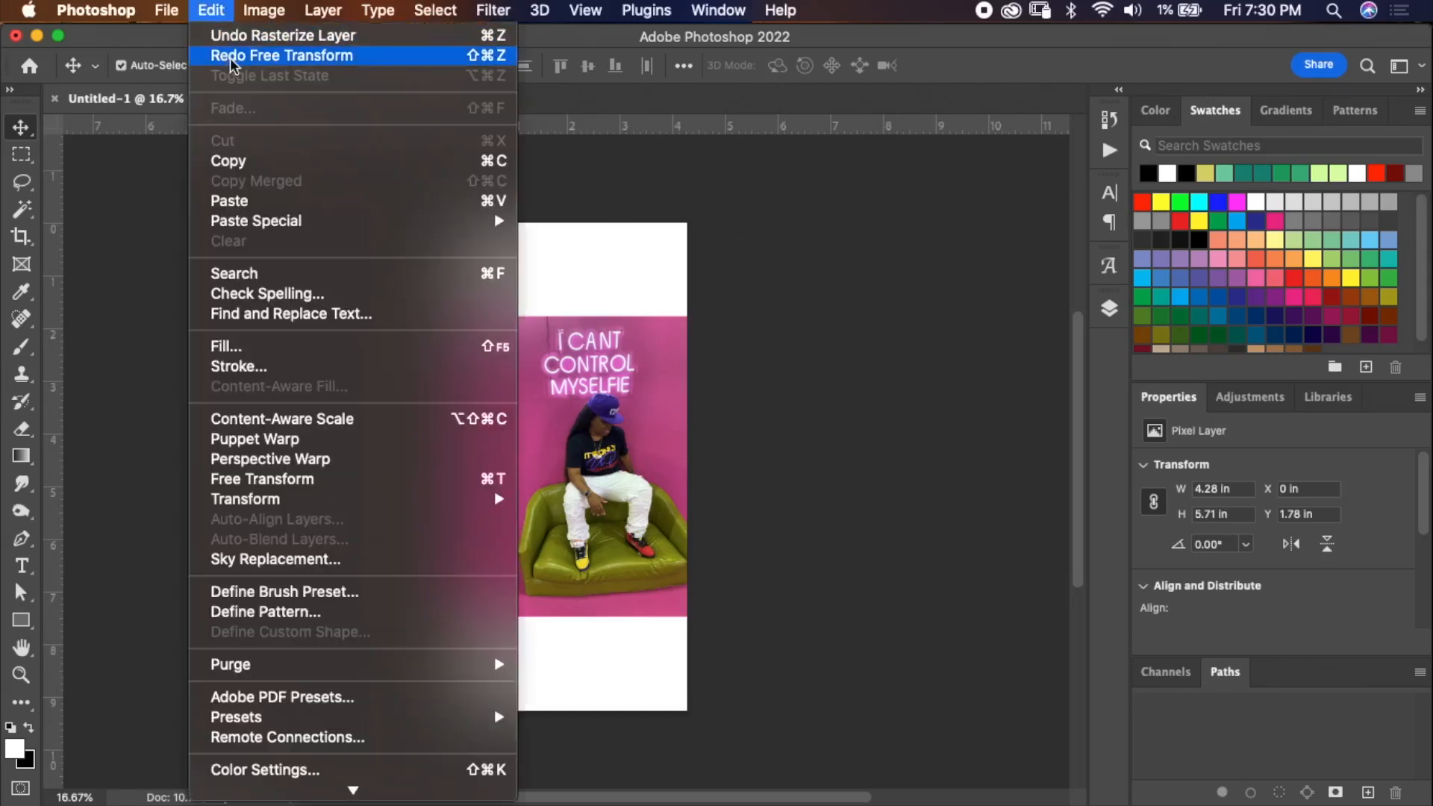
pyautogui.click(244, 60)
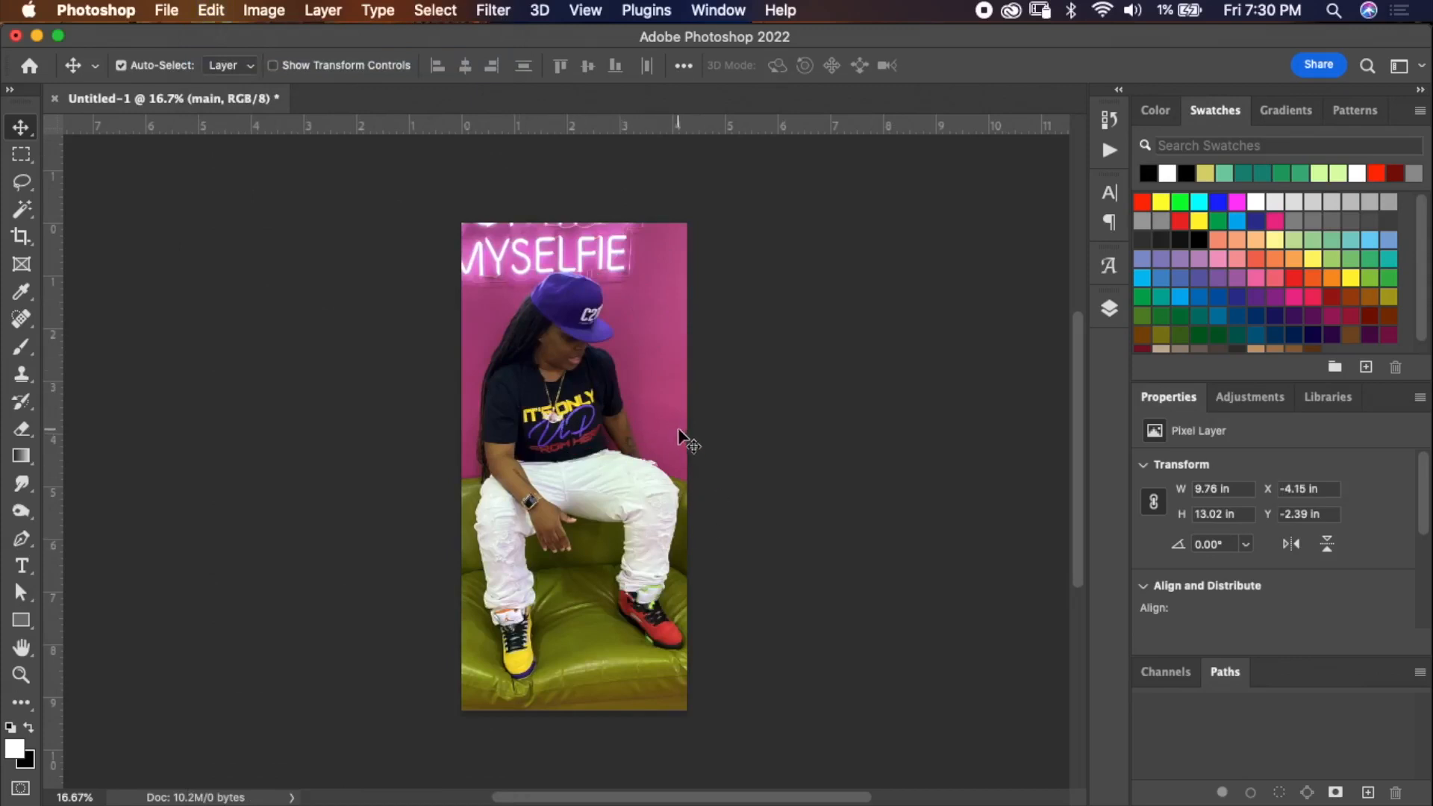
pyautogui.moveTo(22, 182); pyautogui.dragTo(108, 188)
pyautogui.moveTo(513, 300)
pyautogui.mouseDown()
pyautogui.moveTo(570, 254)
pyautogui.moveTo(624, 321)
pyautogui.moveTo(692, 487)
pyautogui.moveTo(679, 598)
pyautogui.moveTo(598, 629)
pyautogui.moveTo(580, 534)
pyautogui.moveTo(535, 568)
pyautogui.moveTo(544, 656)
pyautogui.moveTo(475, 624)
pyautogui.moveTo(462, 470)
pyautogui.moveTo(486, 311)
pyautogui.moveTo(517, 296)
pyautogui.mouseUp()
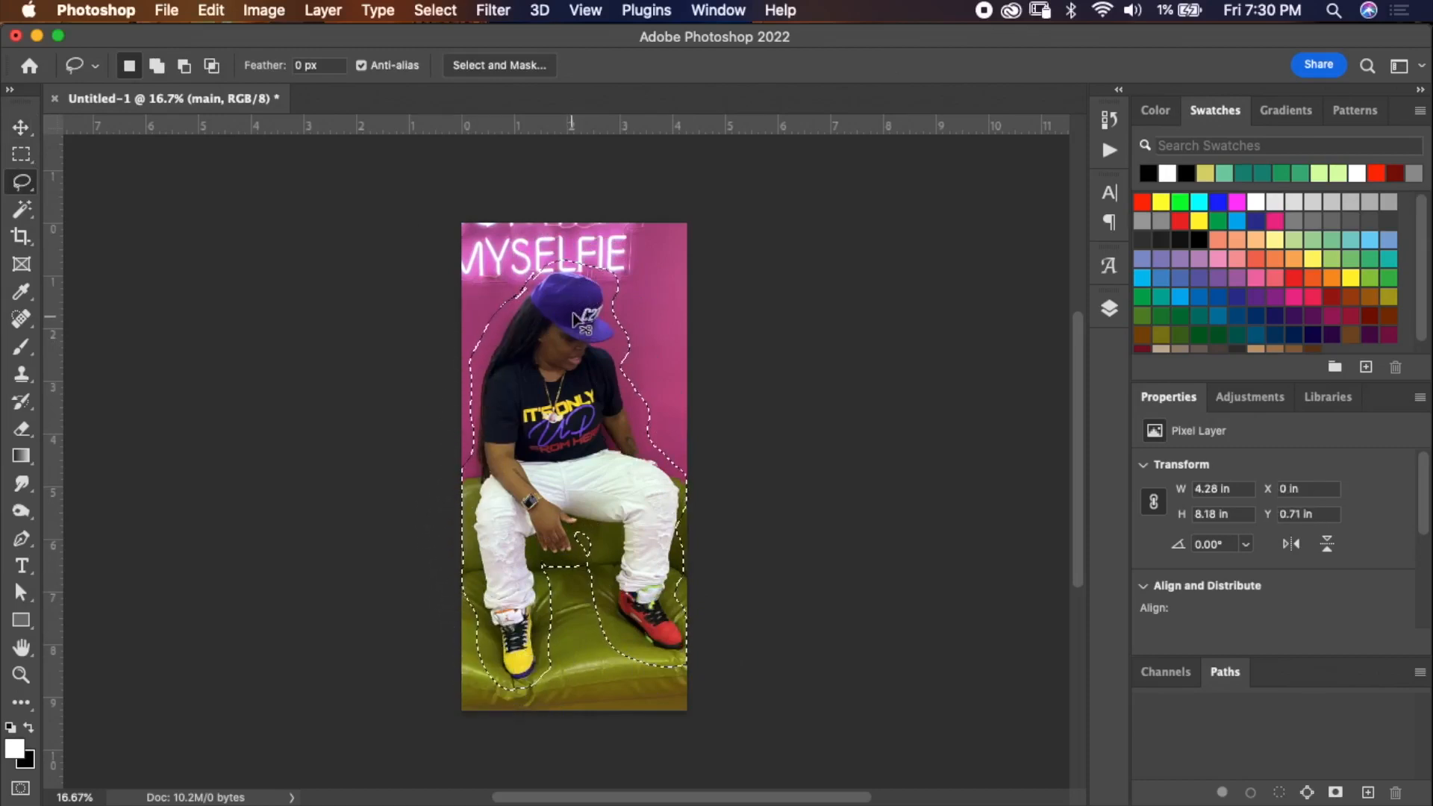
pyautogui.press('super+d')
# Try selecting the cap, hair and shirt with the Magic Wand Tool, then deselect.
pyautogui.click(23, 184)
pyautogui.click(25, 215)
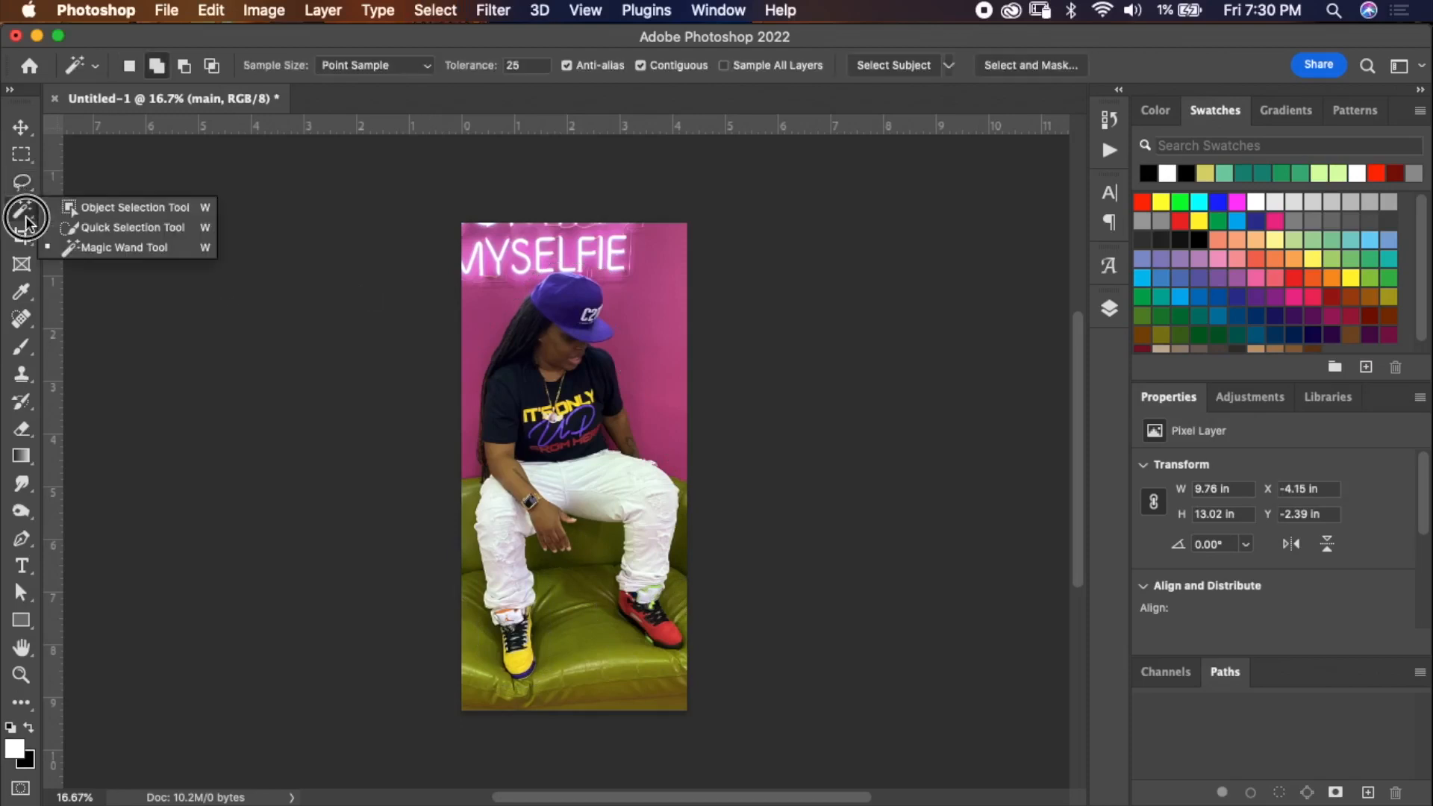
pyautogui.click(83, 248)
pyautogui.click(556, 291)
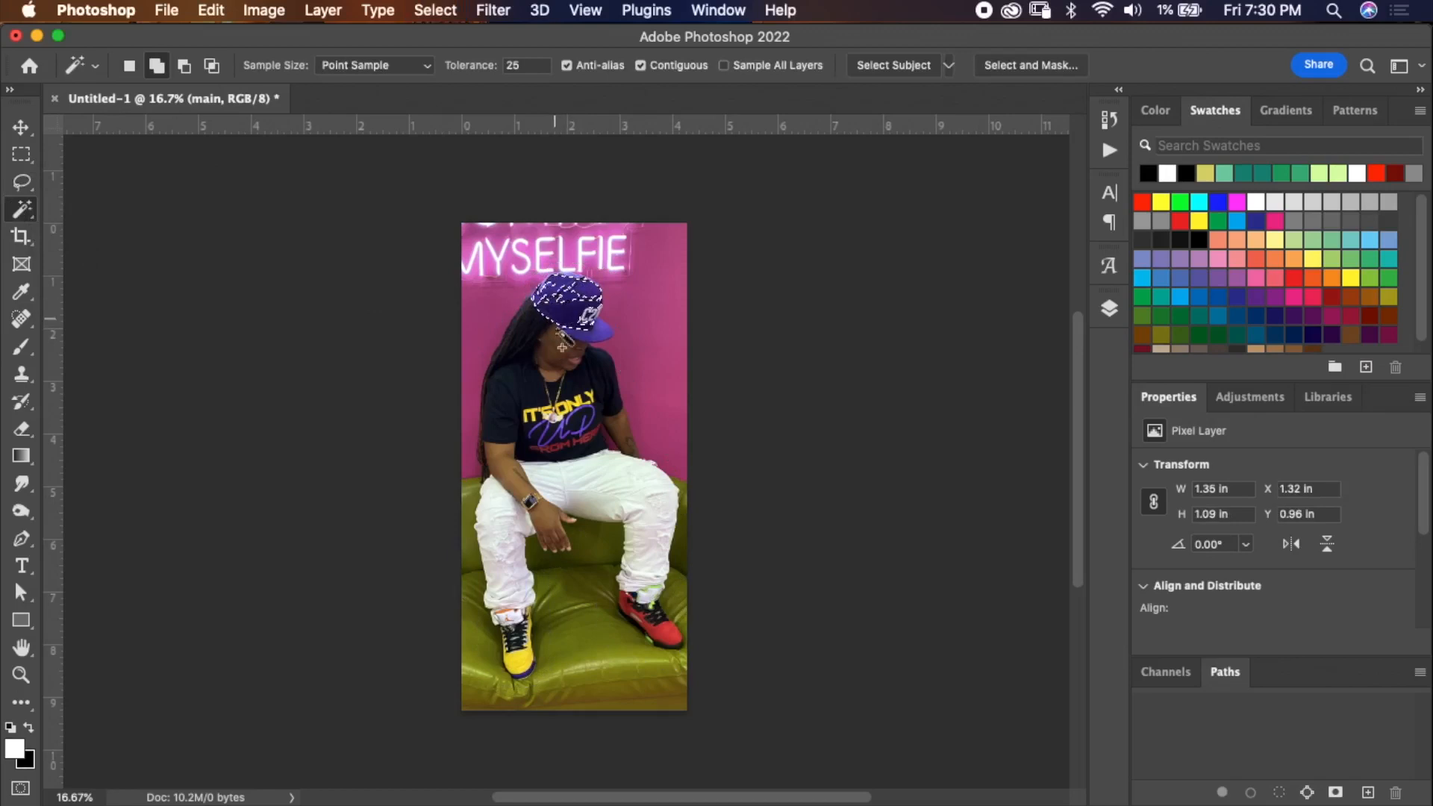
pyautogui.scroll(3, 553, 321)
pyautogui.click(128, 66)
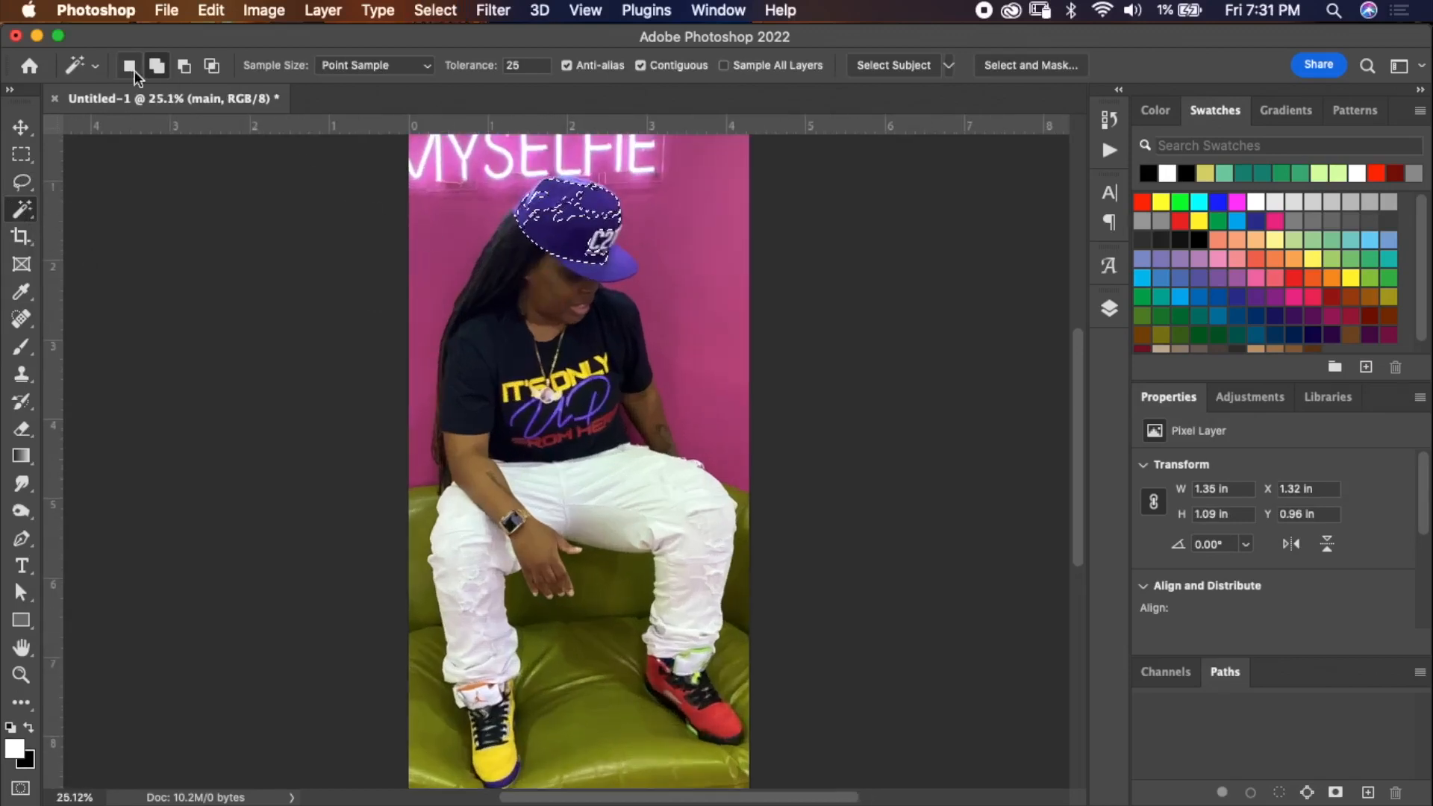
pyautogui.click(556, 213)
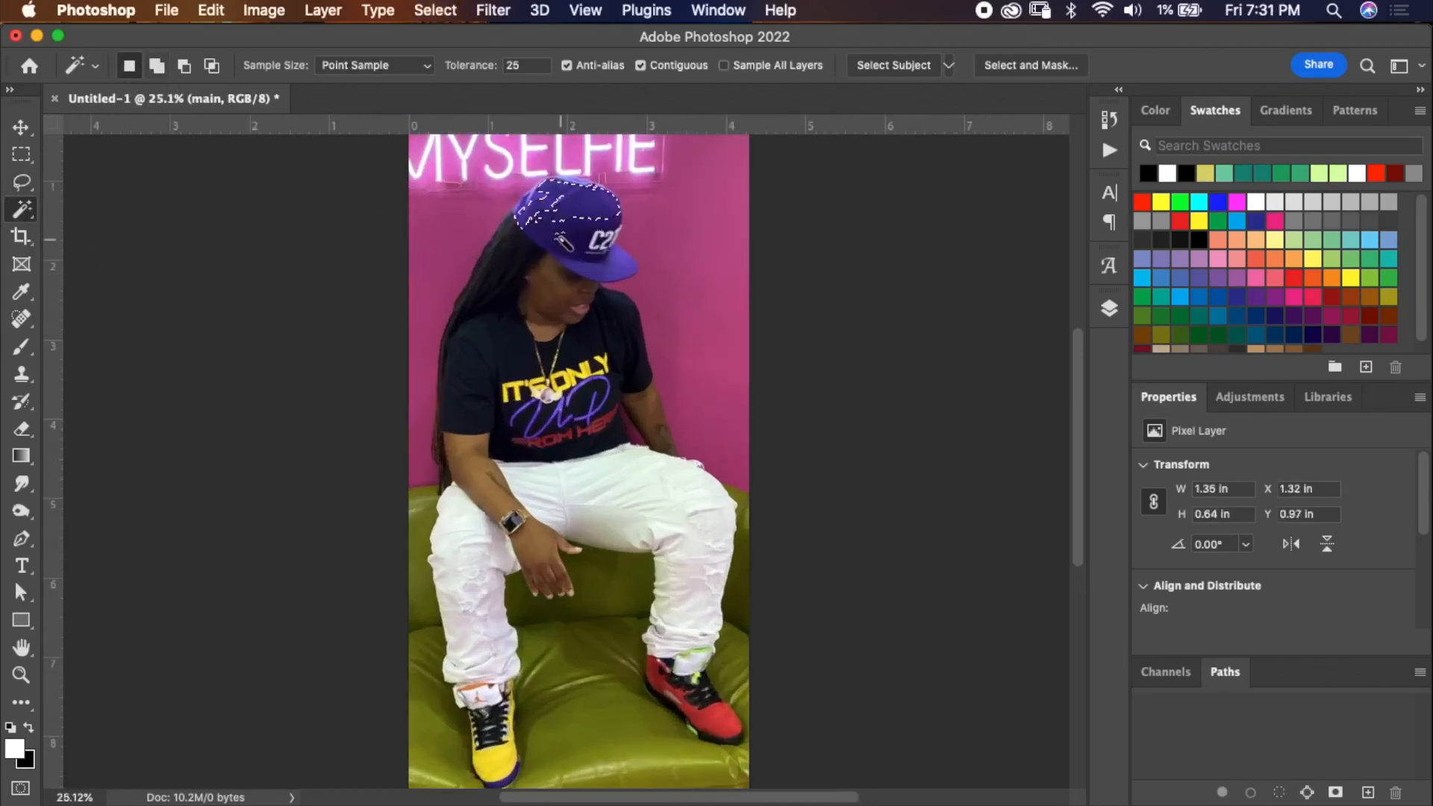
pyautogui.click(568, 245)
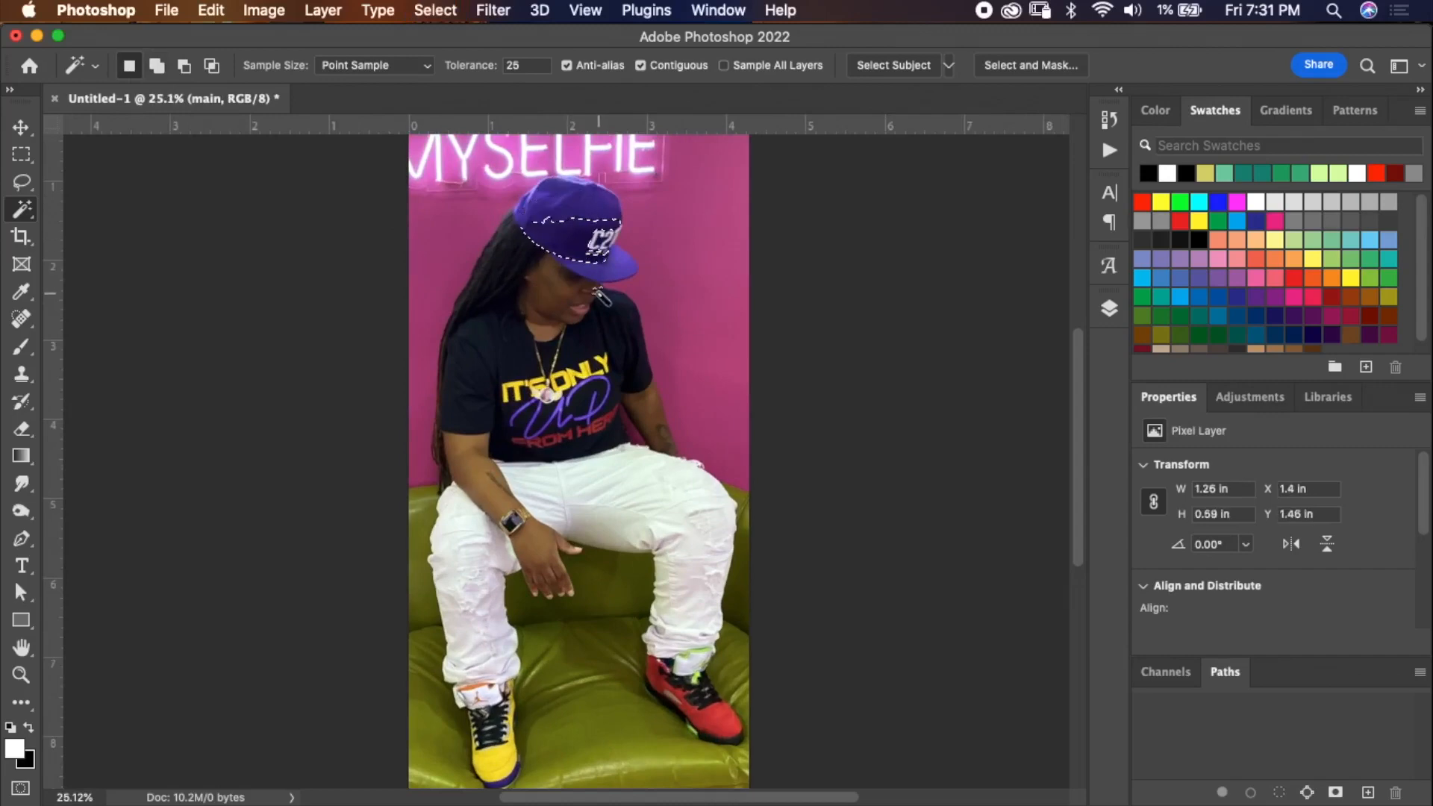
pyautogui.press('shift')
pyautogui.keyDown('shift'); pyautogui.click(548, 219); pyautogui.keyUp('shift')
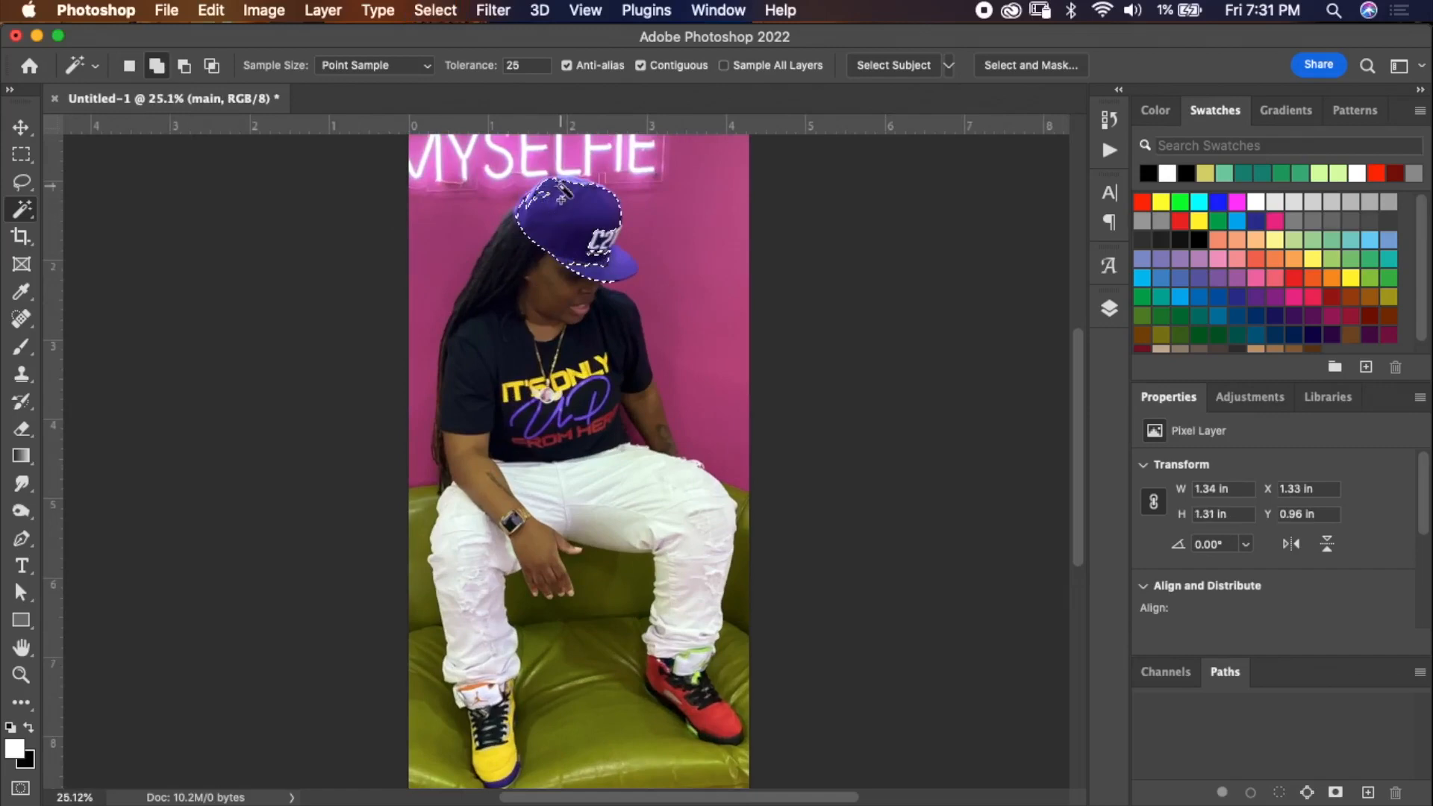
pyautogui.keyDown('shift'); pyautogui.click(524, 269); pyautogui.keyUp('shift')
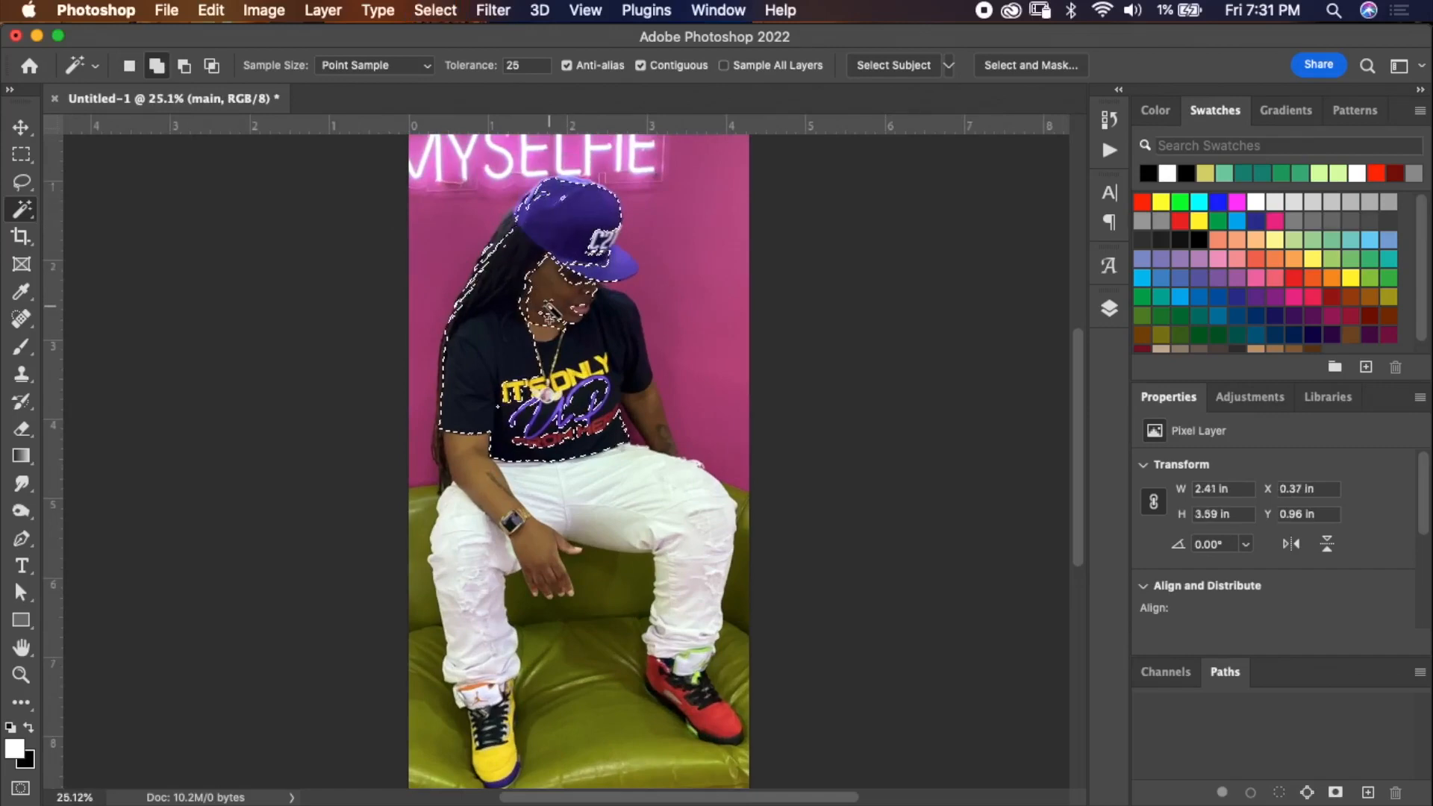
pyautogui.keyDown('shift'); pyautogui.click(595, 330); pyautogui.keyUp('shift')
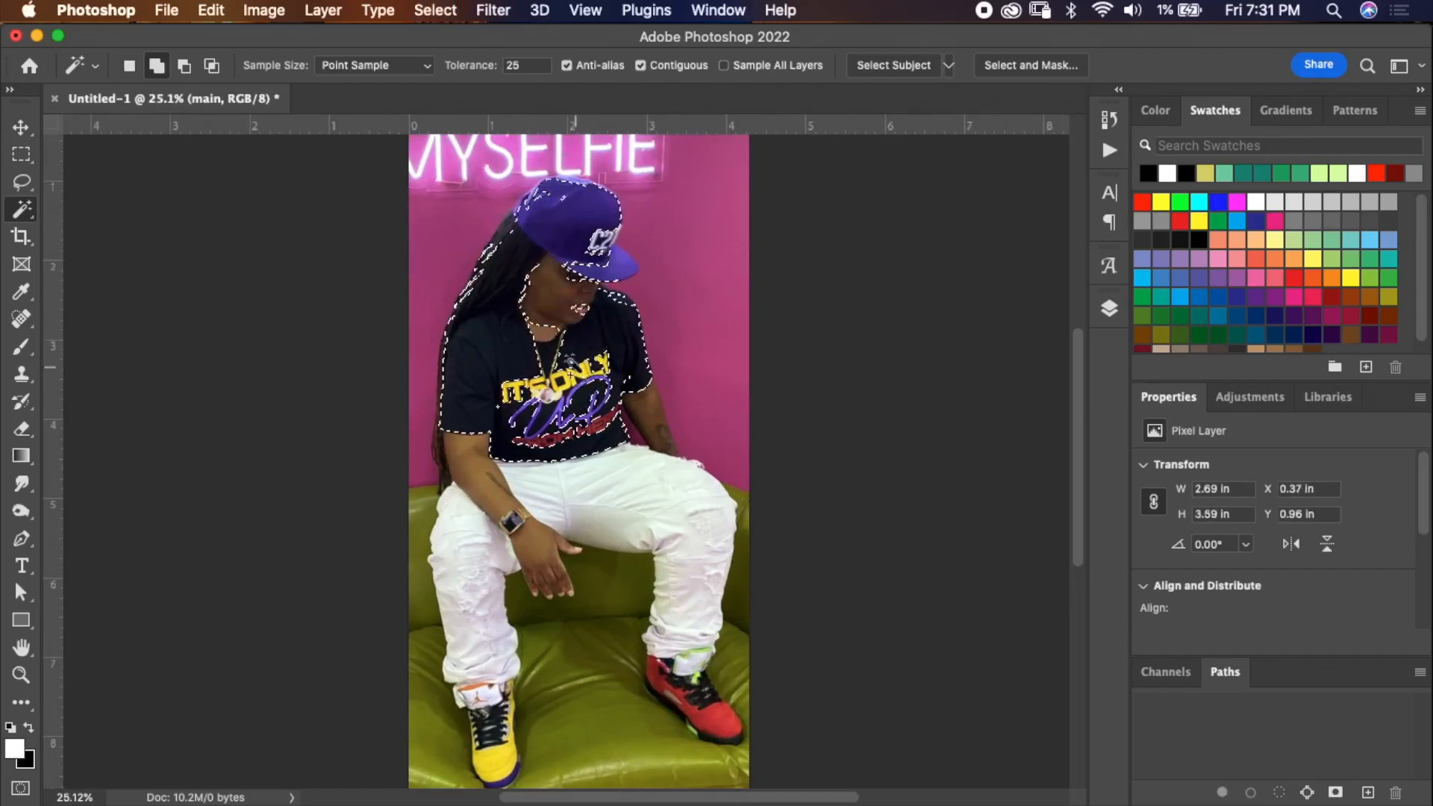
pyautogui.press('super+d')
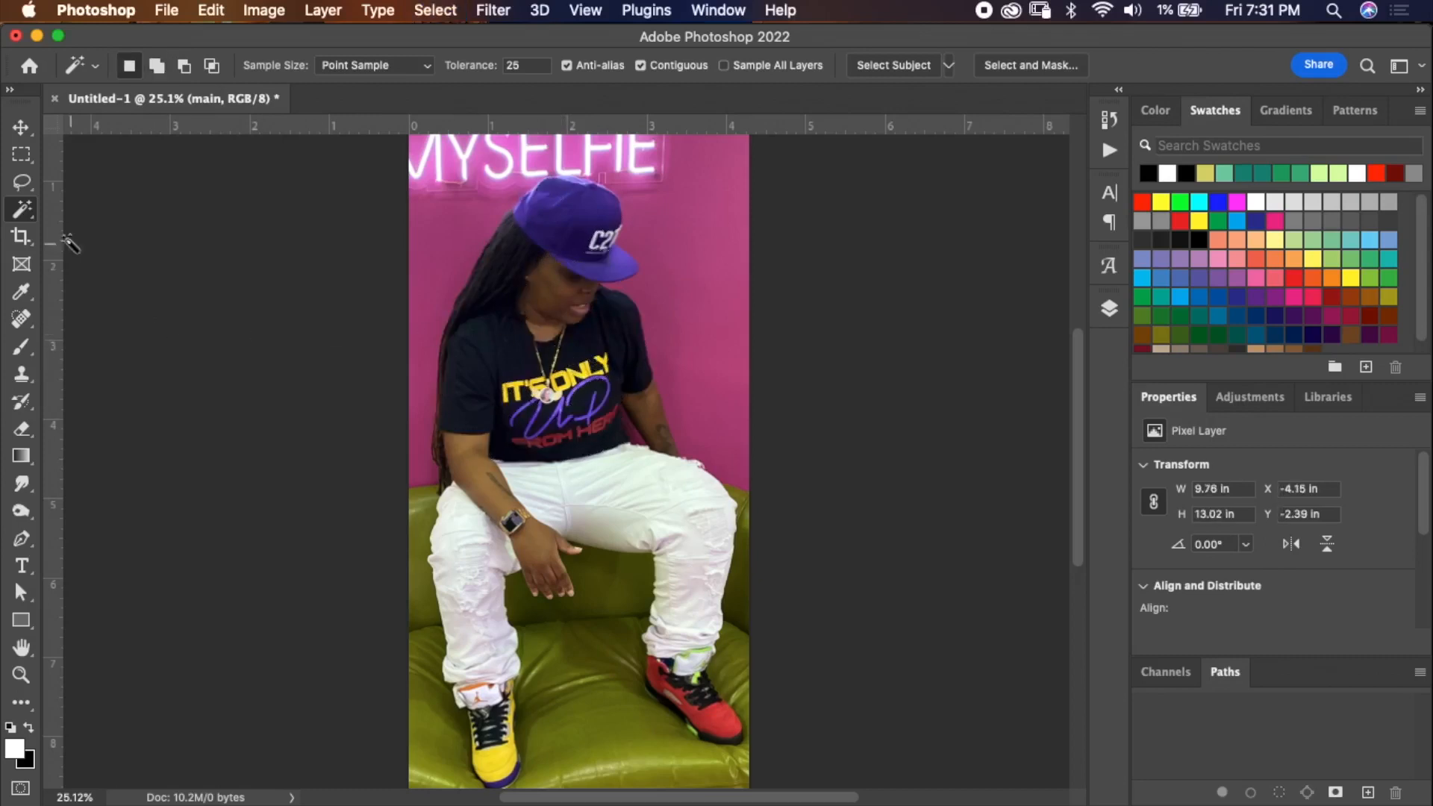
# Try selecting the person with the Quick Selection Tool at brush size 175, then deselect.
pyautogui.rightClick(22, 209)
pyautogui.click(88, 230)
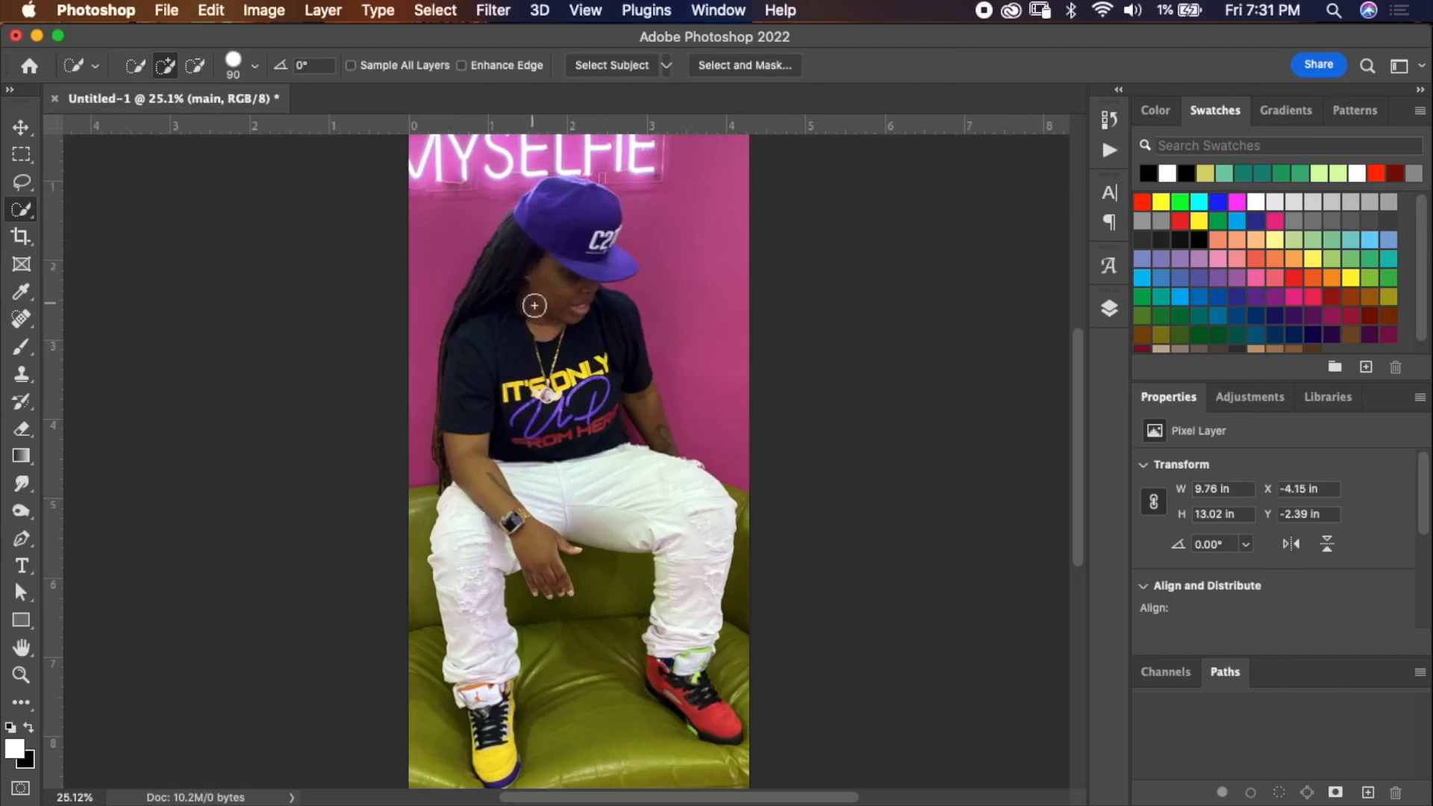
pyautogui.press(']')
pyautogui.press(']')
pyautogui.press(']')
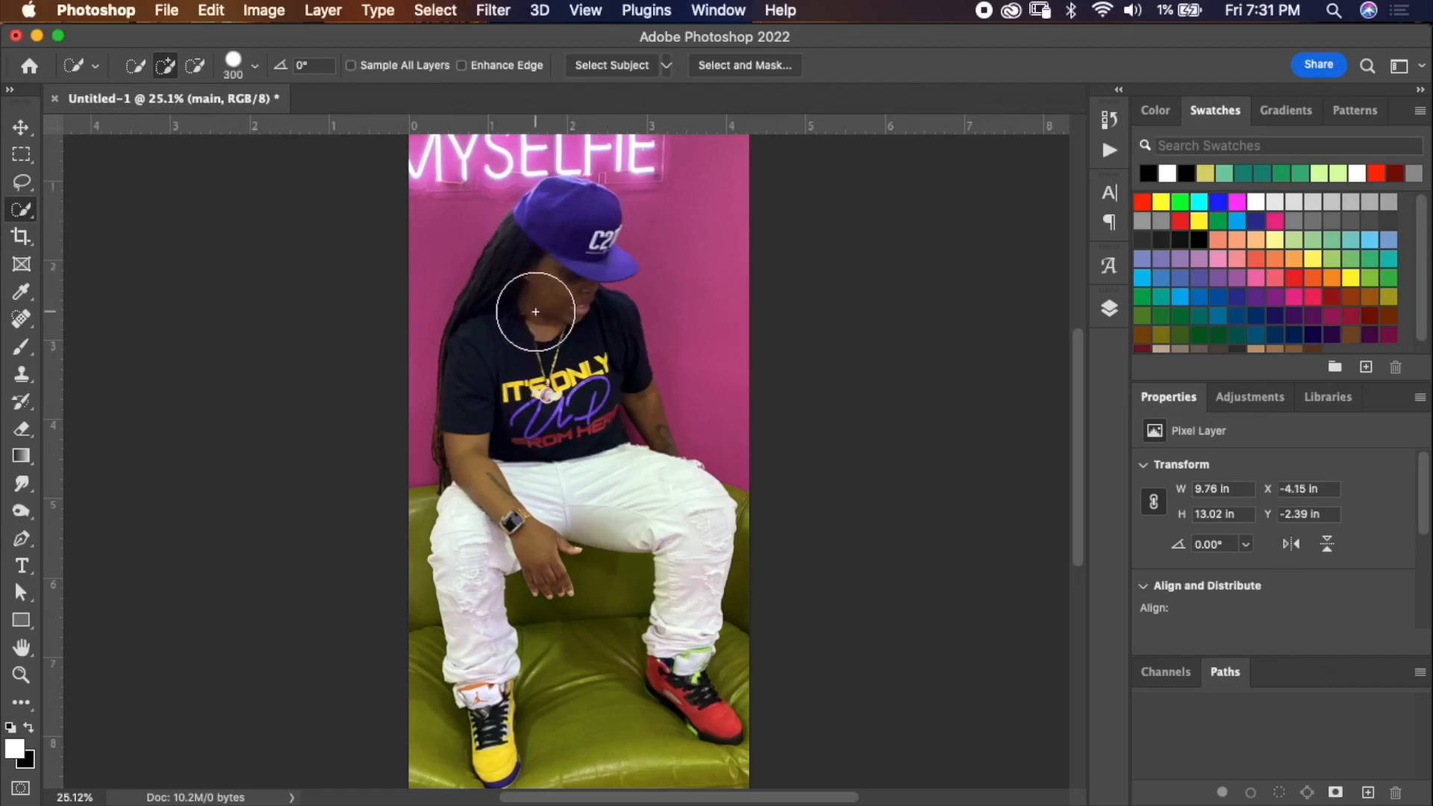
pyautogui.press('[')
pyautogui.press('[')
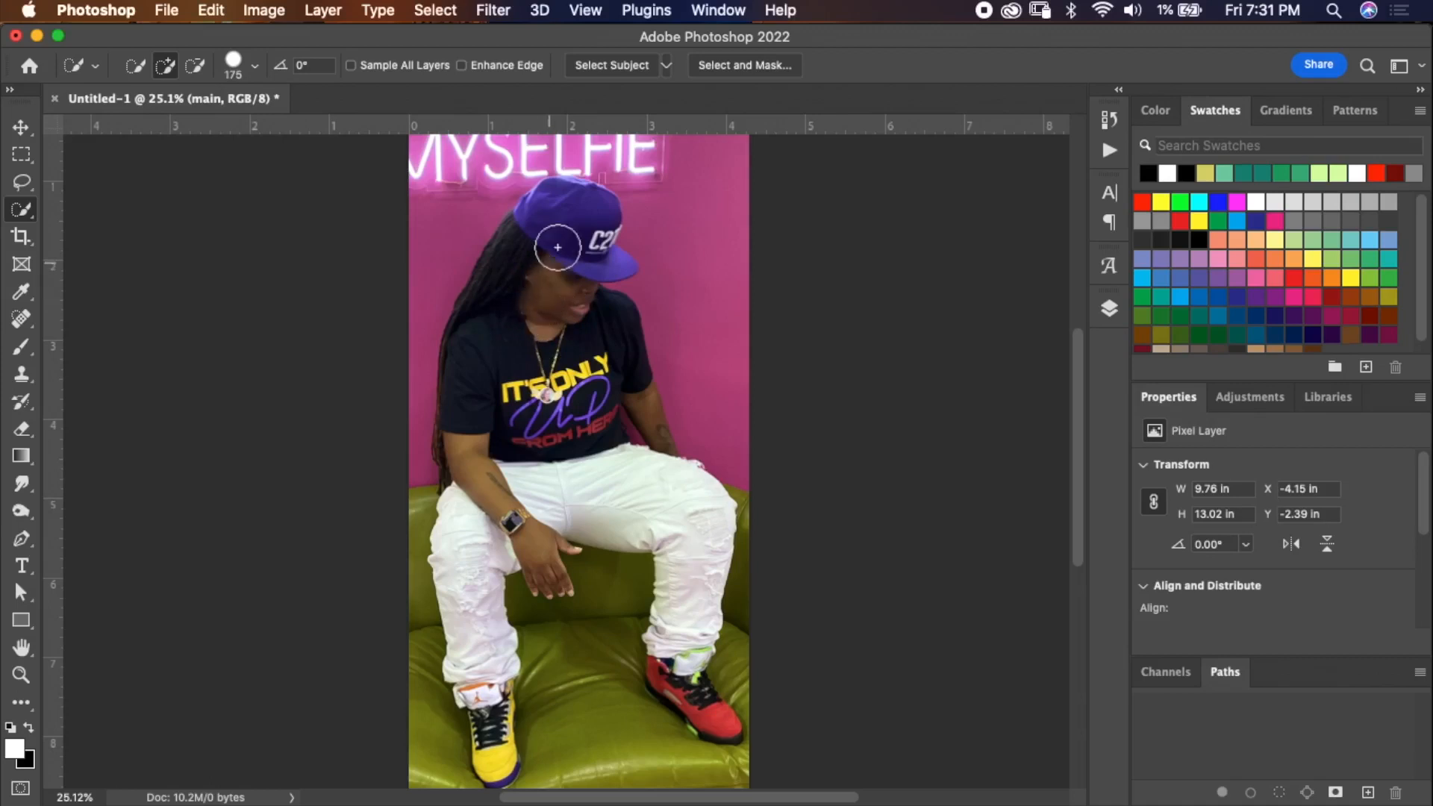
pyautogui.moveTo(591, 210)
pyautogui.mouseDown()
pyautogui.moveTo(537, 225)
pyautogui.moveTo(486, 336)
pyautogui.moveTo(472, 456)
pyautogui.moveTo(484, 593)
pyautogui.moveTo(480, 567)
pyautogui.moveTo(530, 518)
pyautogui.moveTo(585, 506)
pyautogui.moveTo(657, 523)
pyautogui.moveTo(598, 428)
pyautogui.moveTo(594, 357)
pyautogui.moveTo(560, 354)
pyautogui.moveTo(568, 320)
pyautogui.moveTo(540, 432)
pyautogui.moveTo(520, 363)
pyautogui.moveTo(557, 340)
pyautogui.moveTo(566, 371)
pyautogui.moveTo(591, 348)
pyautogui.moveTo(640, 413)
pyautogui.moveTo(572, 408)
pyautogui.mouseUp()
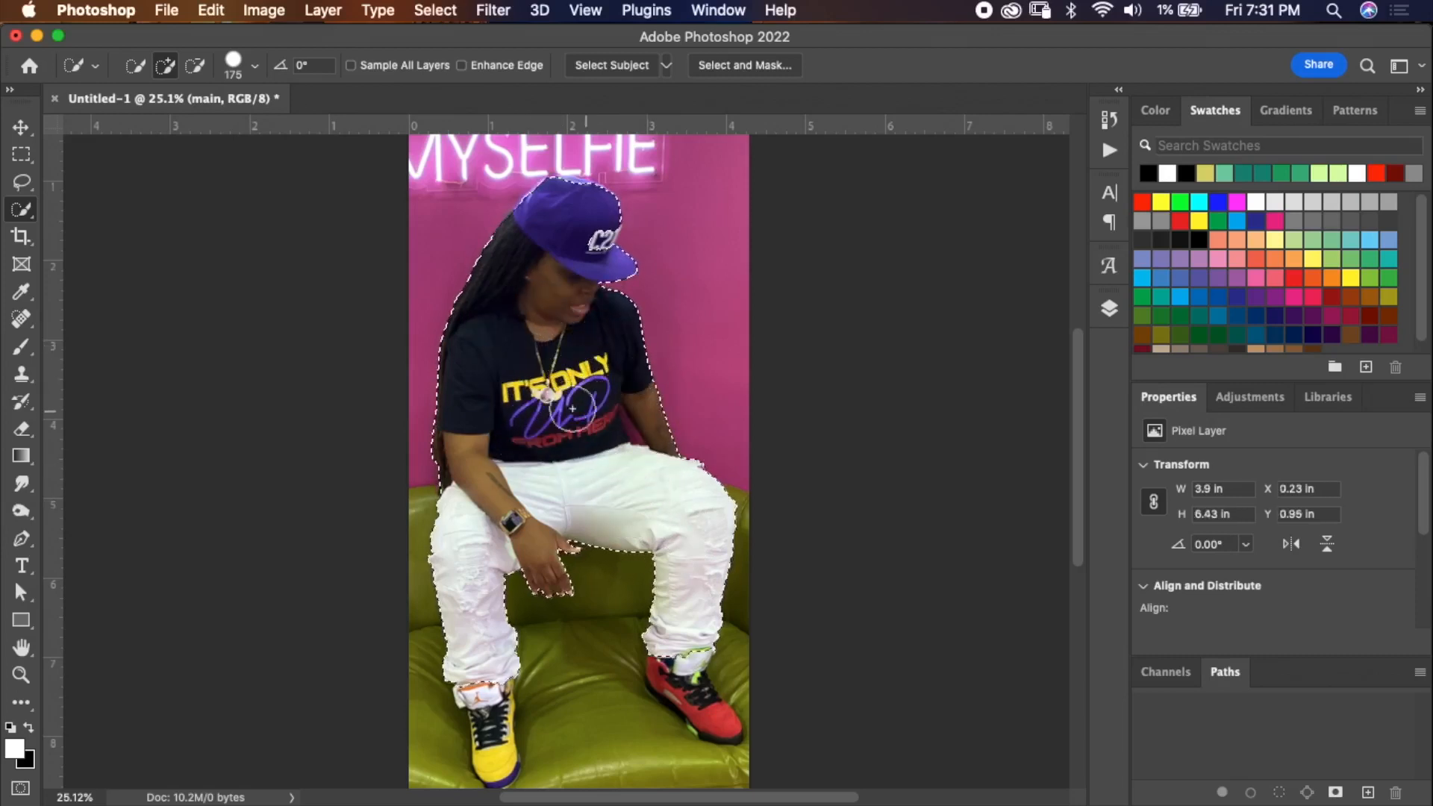
pyautogui.hotkey('ctrl', 'd')
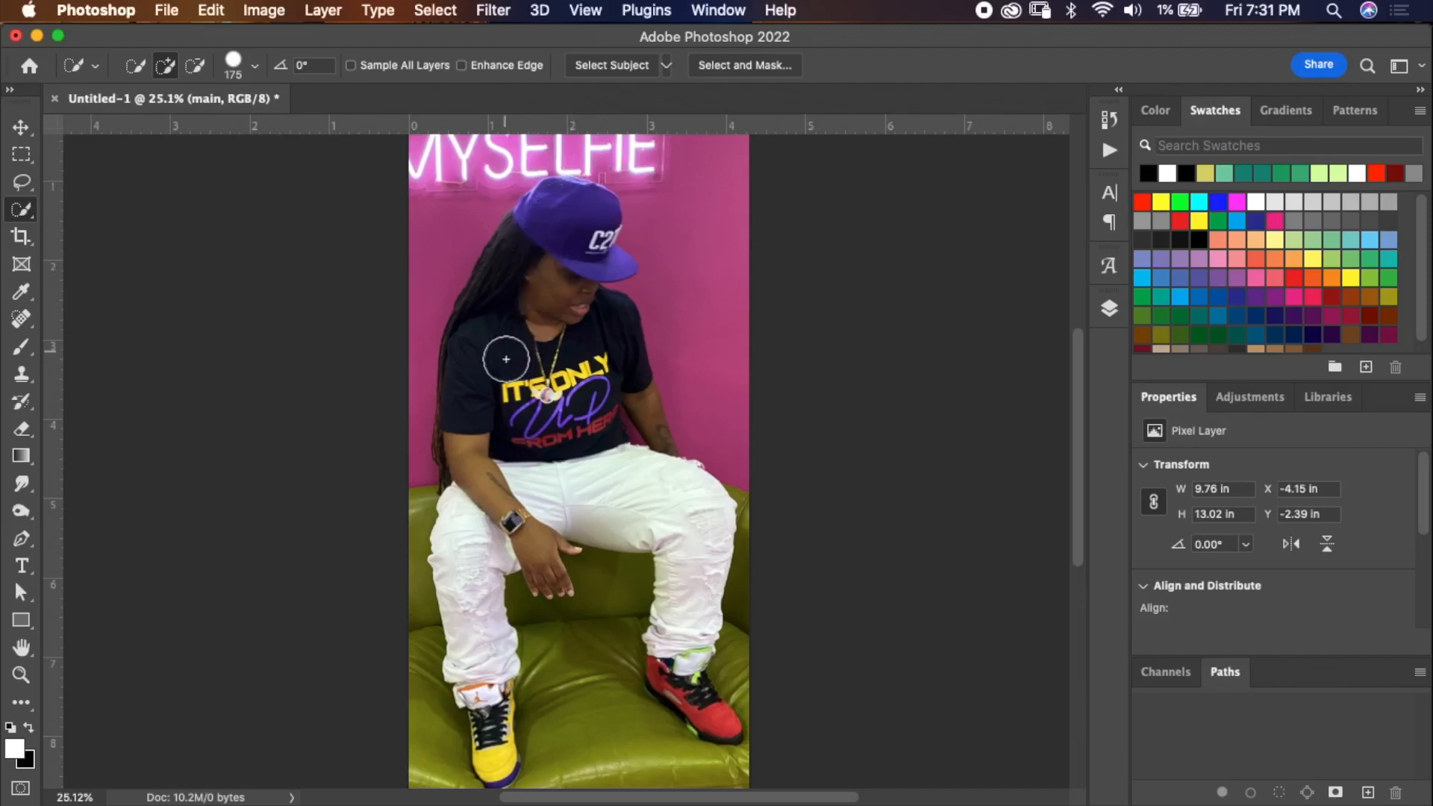
# Select the subject in the main photo automatically.
pyautogui.click(435, 10)
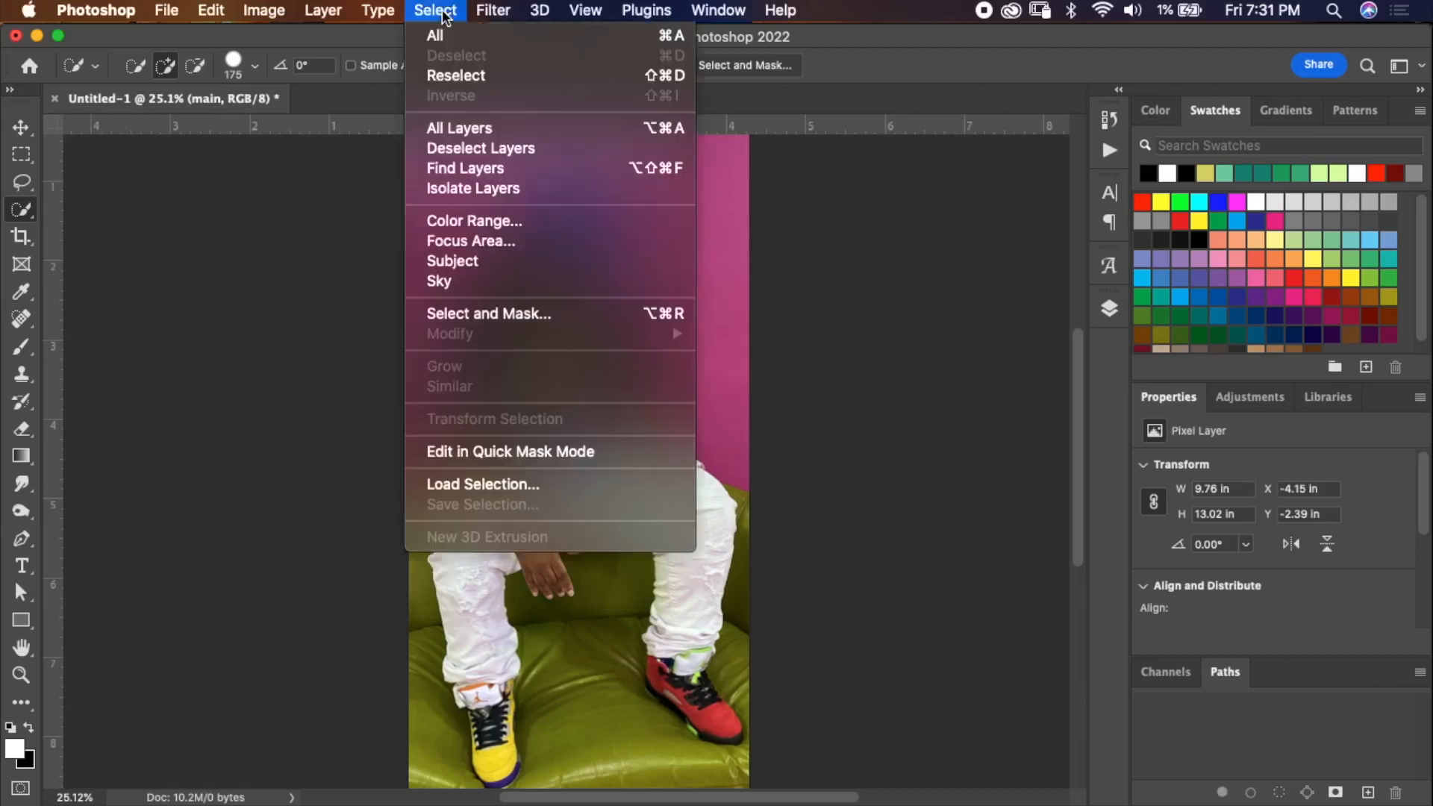
pyautogui.click(479, 263)
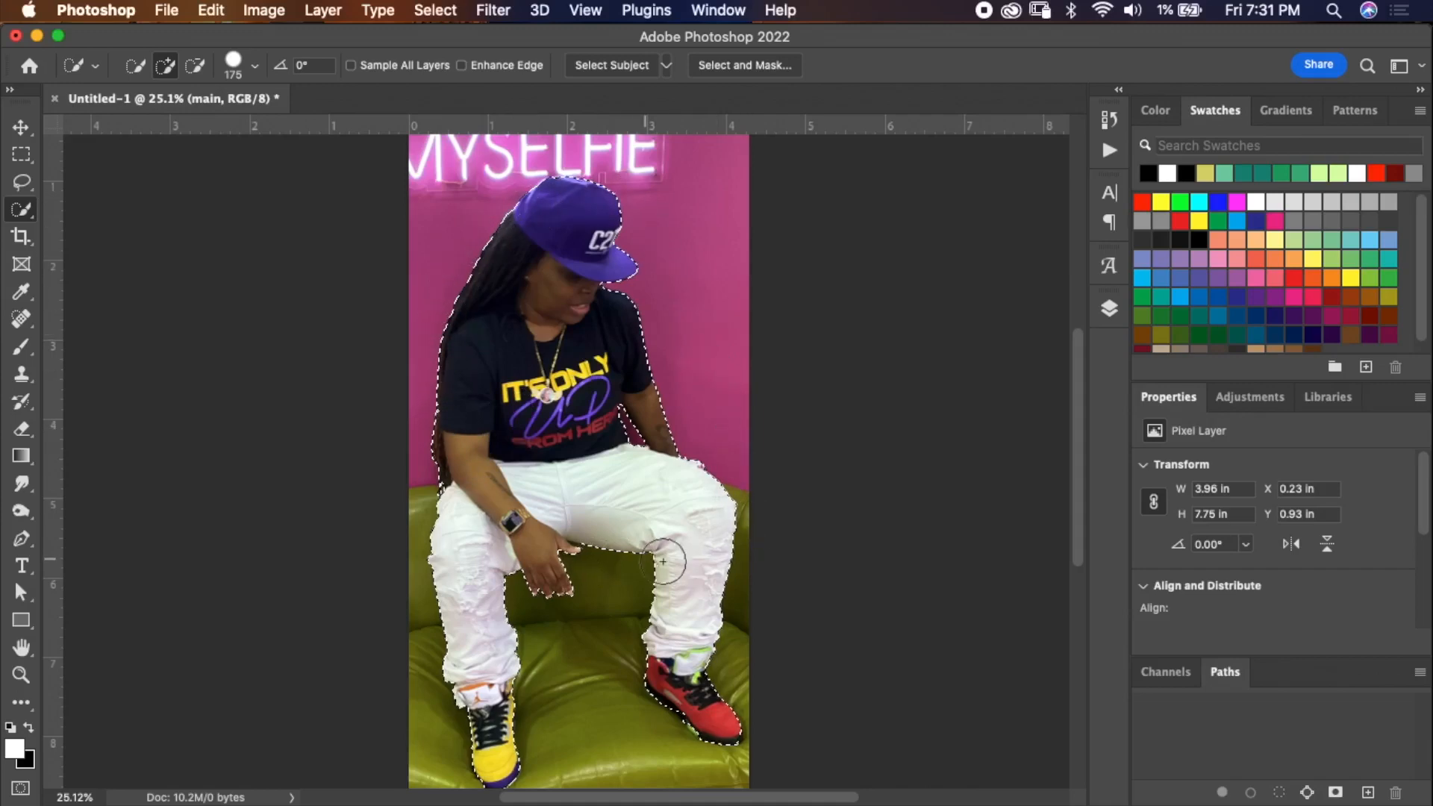
# Subtract the couch gap between the hand and the thigh from the subject selection using the Magic Wand Tool.
pyautogui.scroll(5, 658, 534)
pyautogui.scroll(-5, 658, 533)
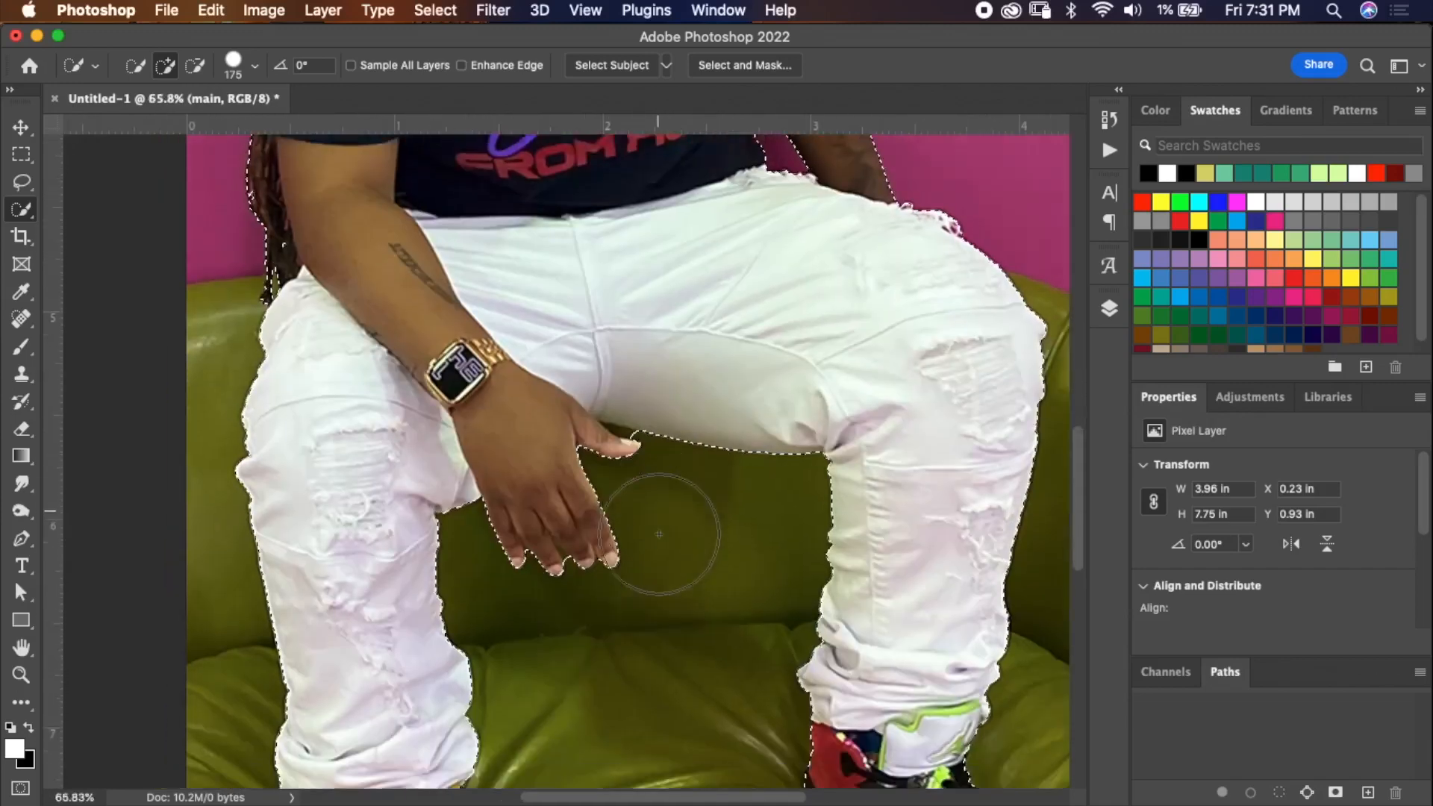
pyautogui.press('[')
pyautogui.press('[')
pyautogui.press('[')
pyautogui.press('[')
pyautogui.press('[')
pyautogui.press('[')
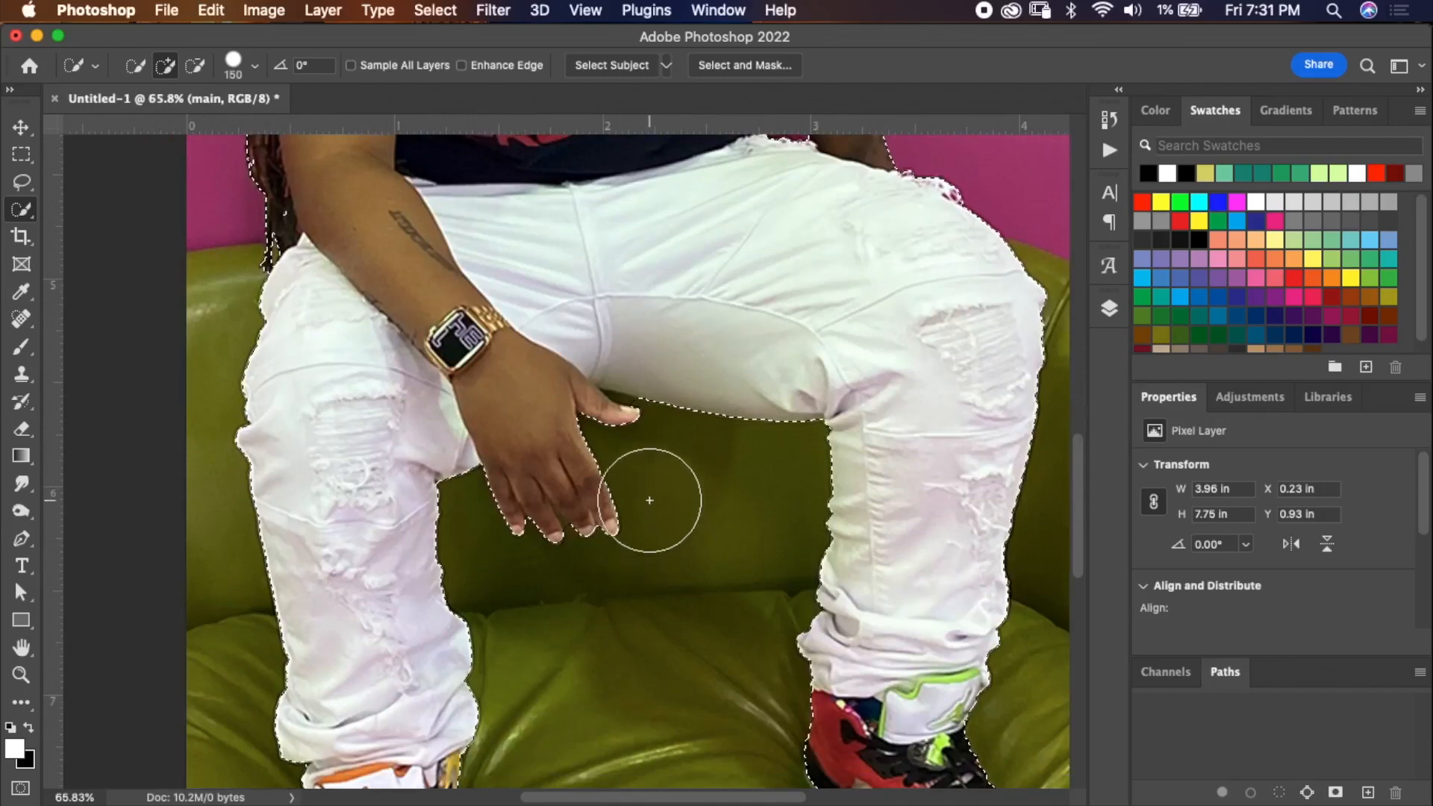
pyautogui.press('[')
pyautogui.press('[')
pyautogui.press('[')
pyautogui.press('[')
pyautogui.press('[')
pyautogui.press('[')
pyautogui.press('[')
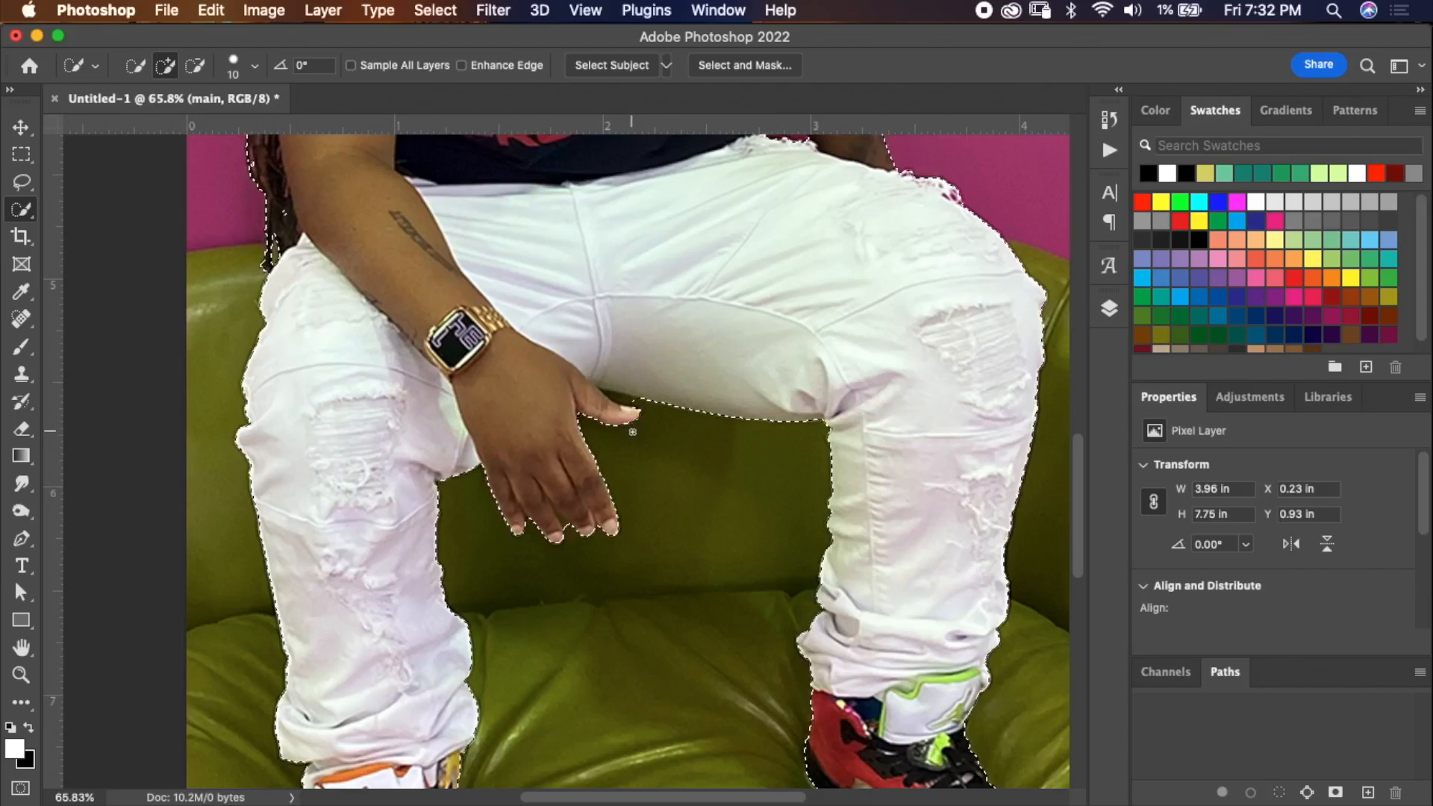
pyautogui.scroll(1, 632, 432)
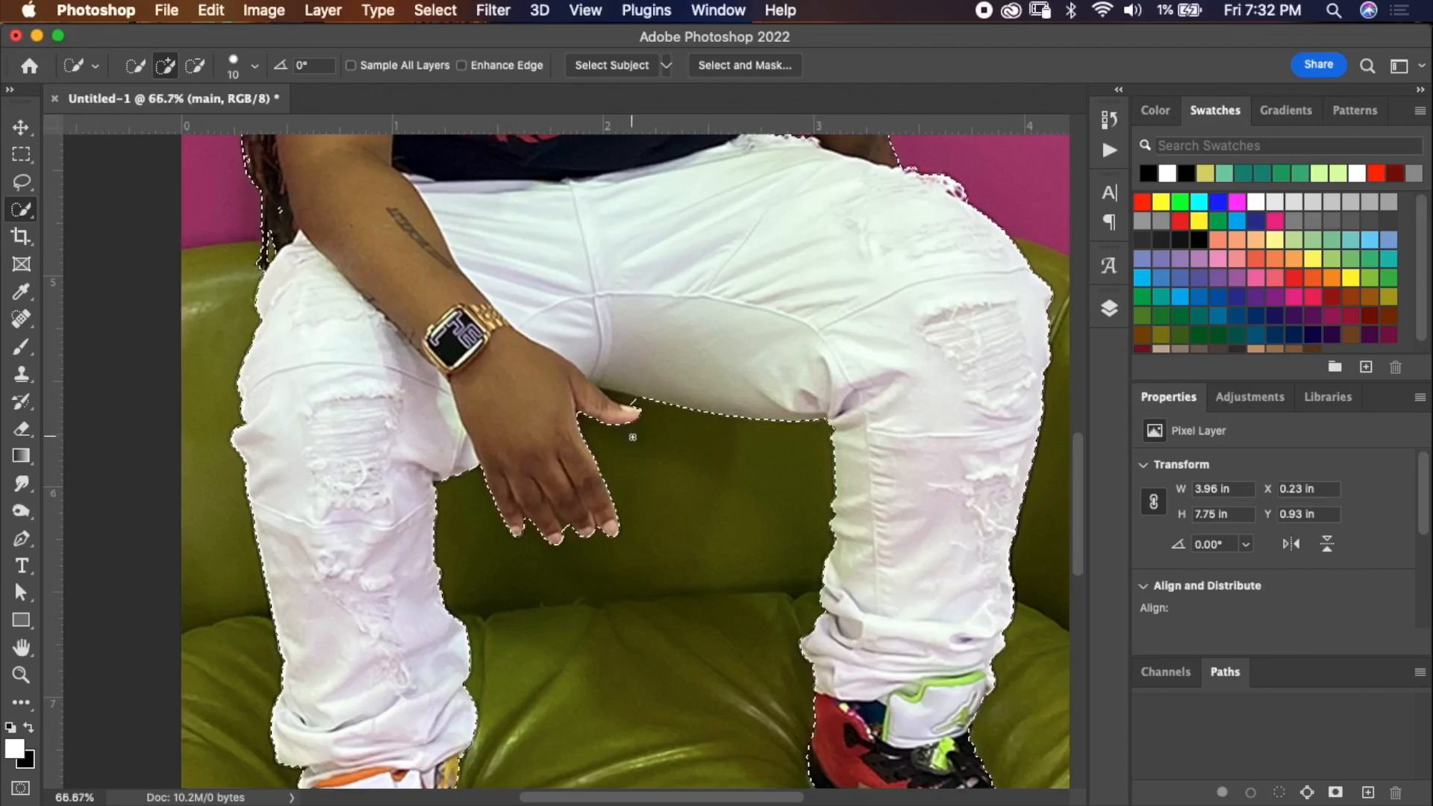
pyautogui.click(21, 211)
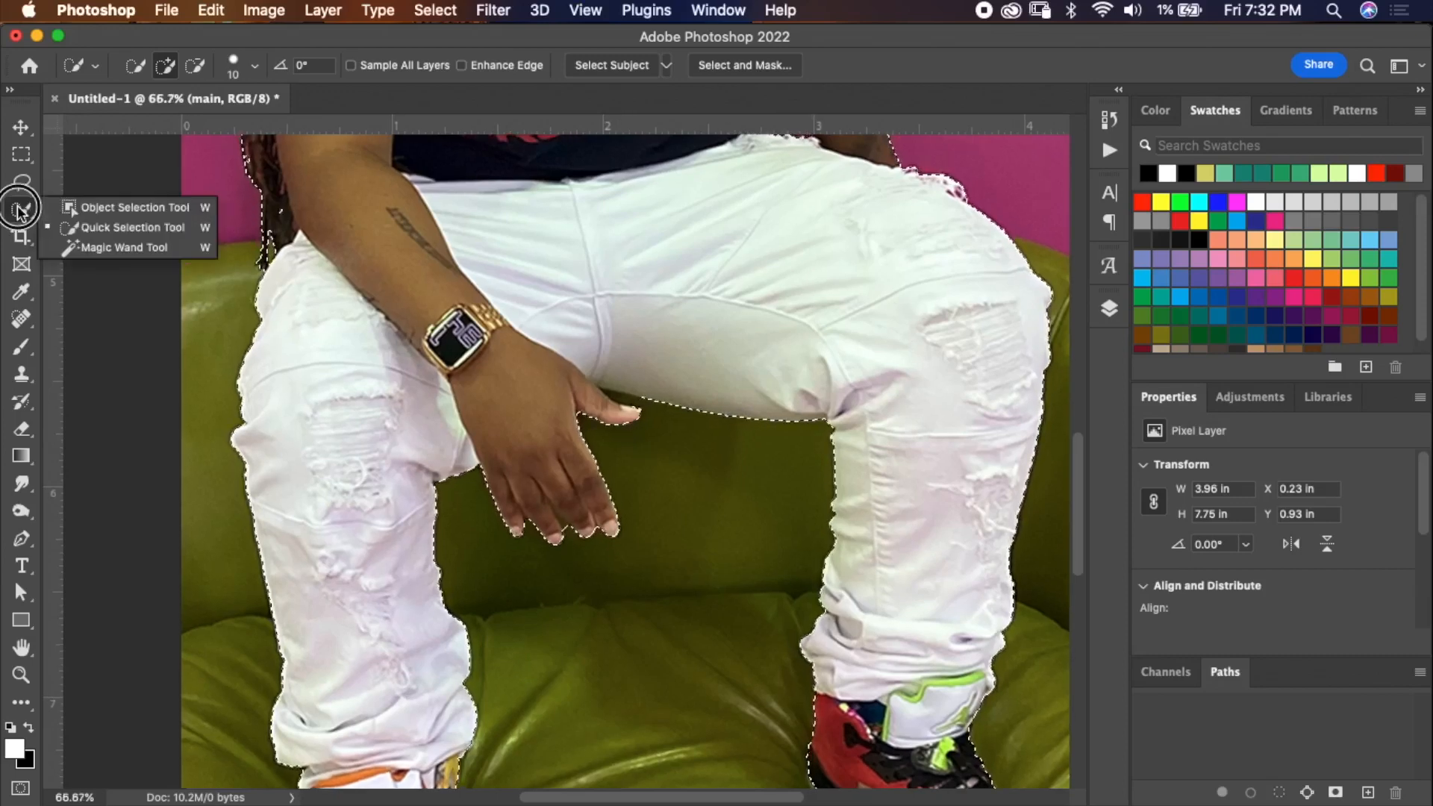
pyautogui.click(82, 247)
pyautogui.press('shift')
pyautogui.press('alt')
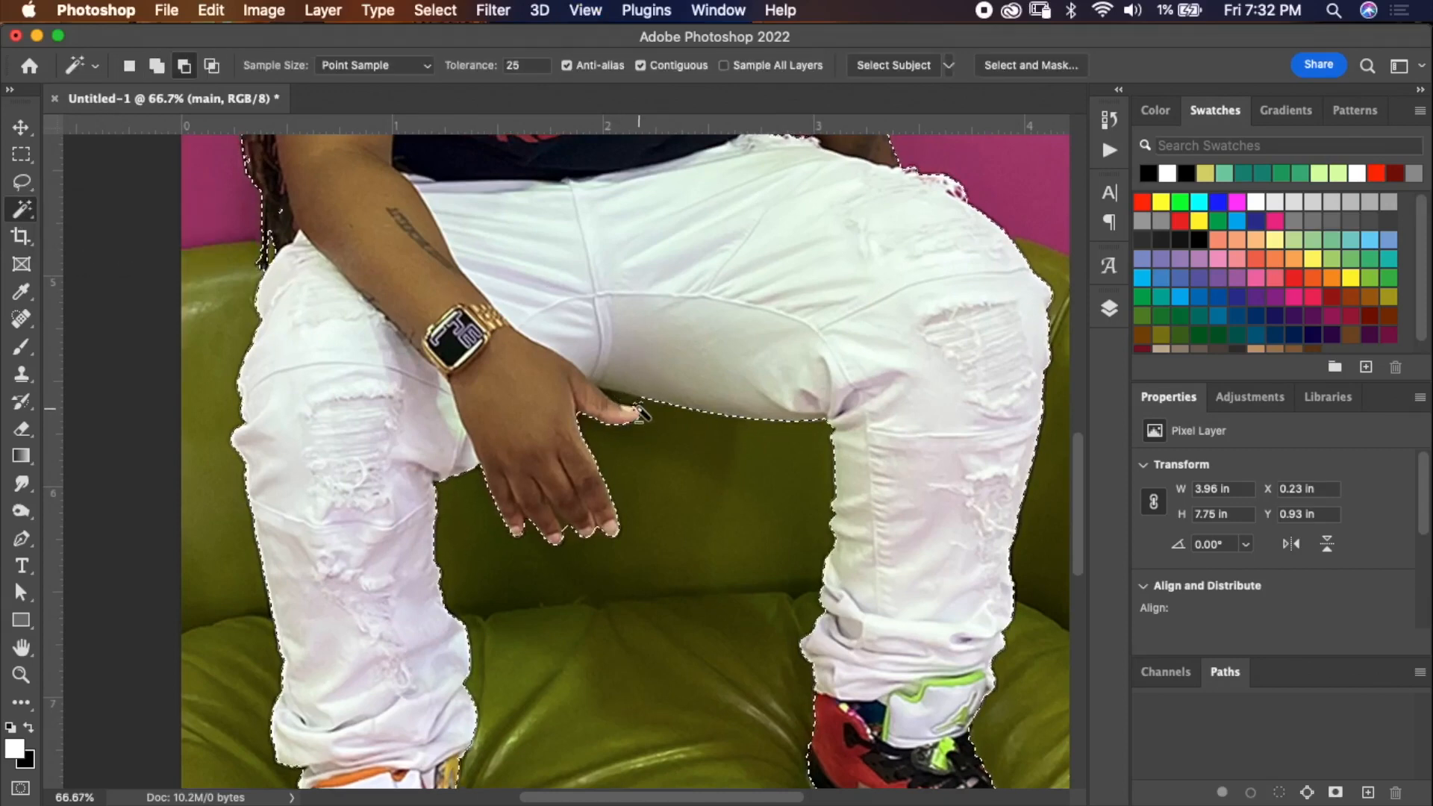
pyautogui.keyDown('alt'); pyautogui.click(627, 406); pyautogui.keyUp('alt')
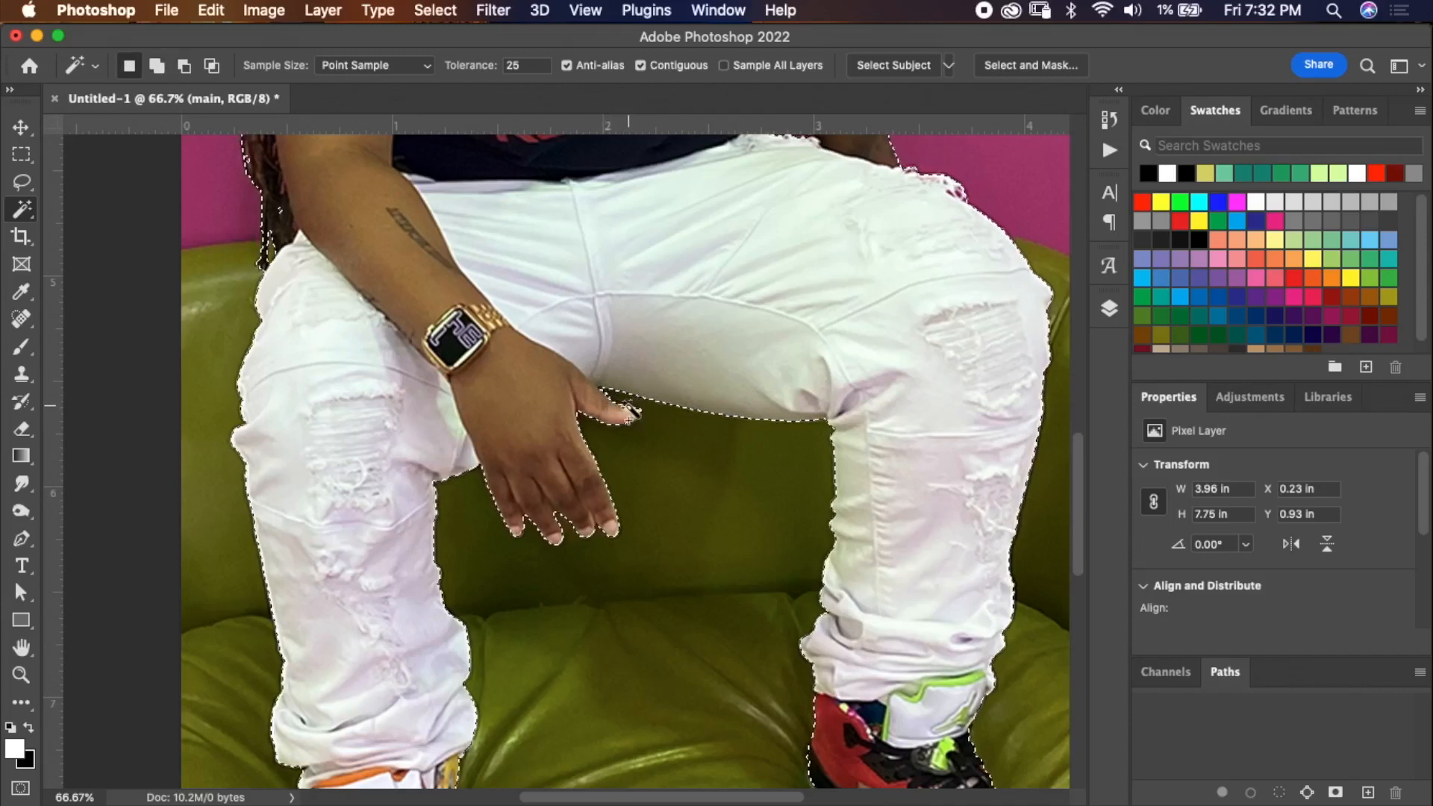
pyautogui.keyDown('shift'); pyautogui.click(657, 431); pyautogui.keyUp('shift')
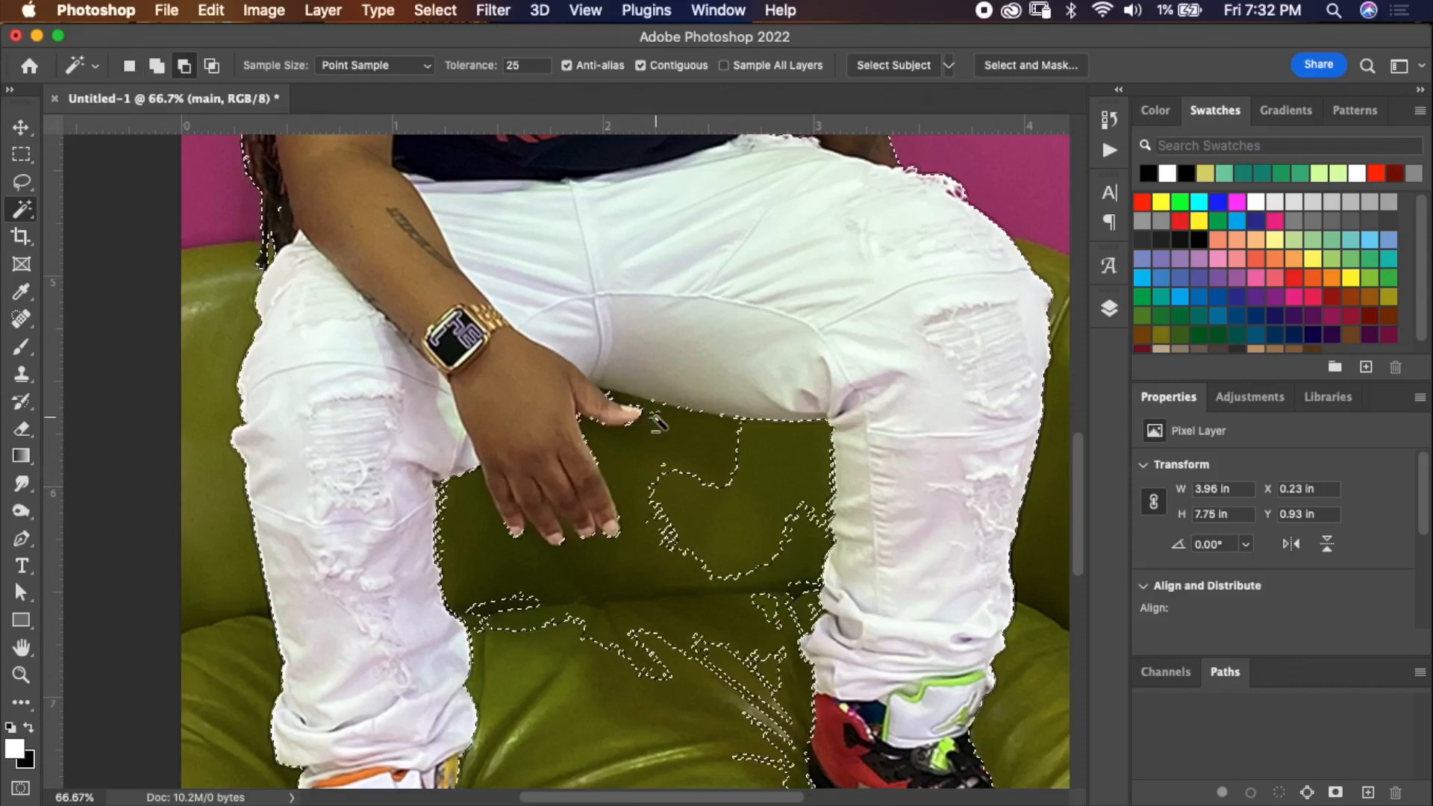
pyautogui.keyDown('alt'); pyautogui.click(653, 425); pyautogui.keyUp('alt')
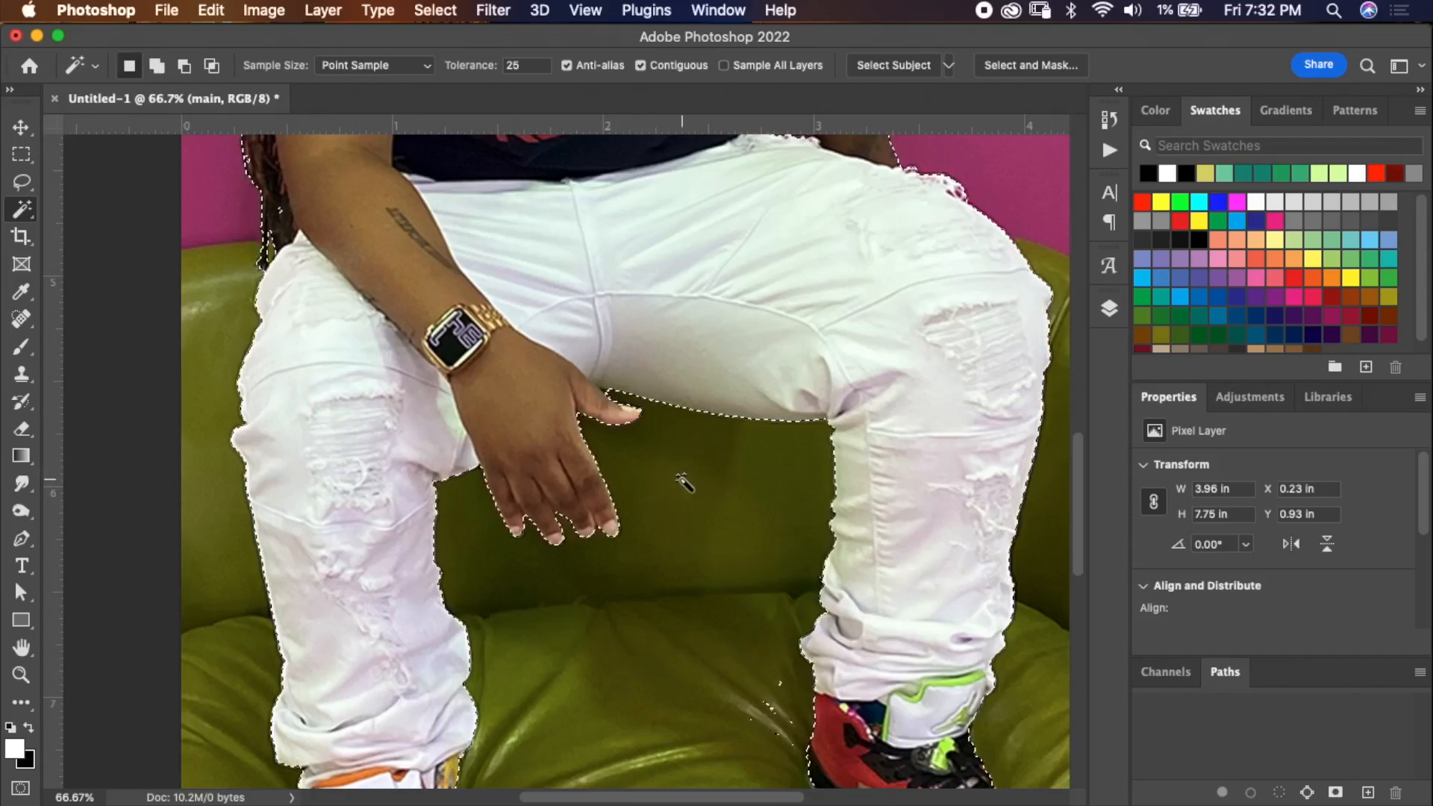
# Try copying the selected subject to a new layer, compare it by toggling the main layer, and undo.
pyautogui.scroll(-6, 678, 456)
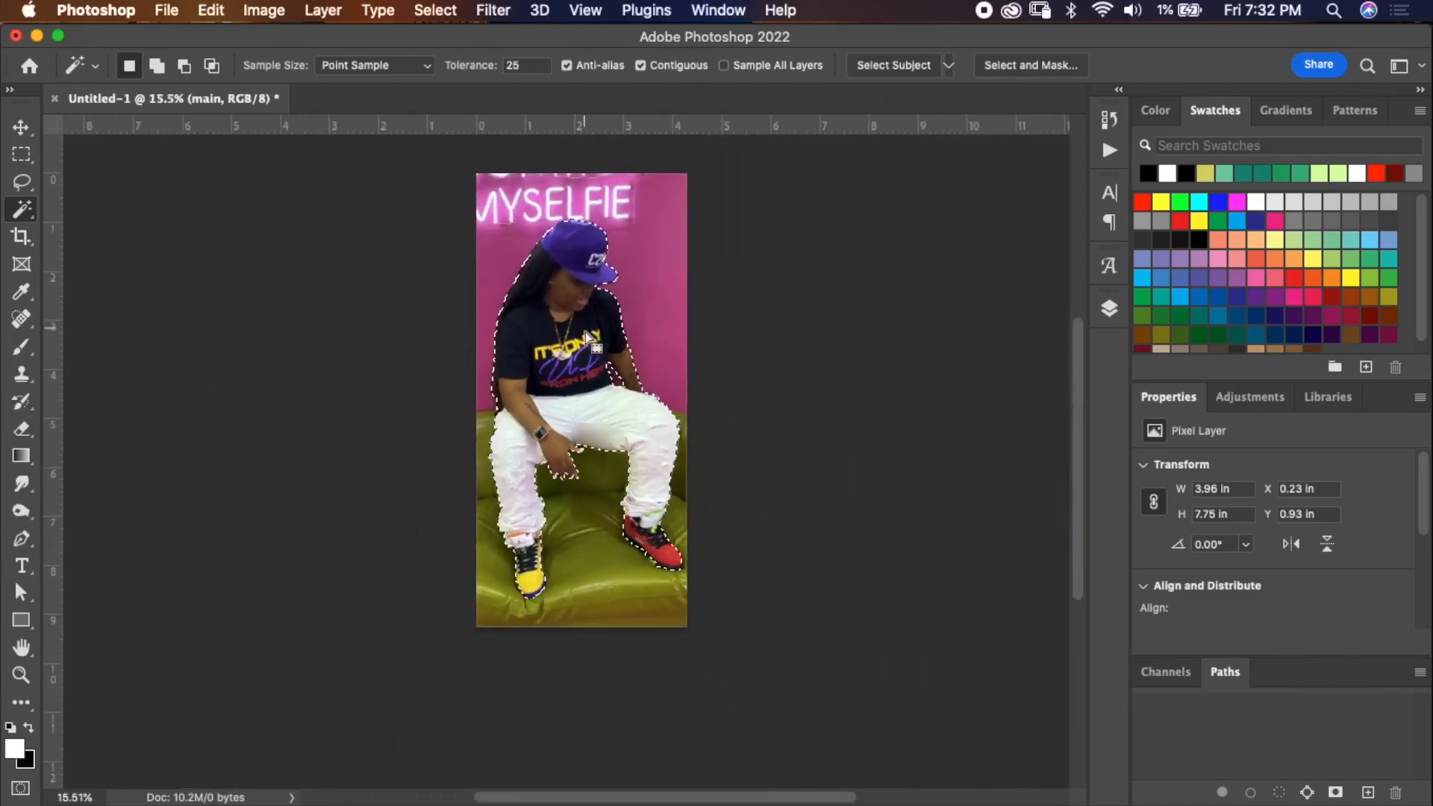
pyautogui.scroll(3, 590, 340)
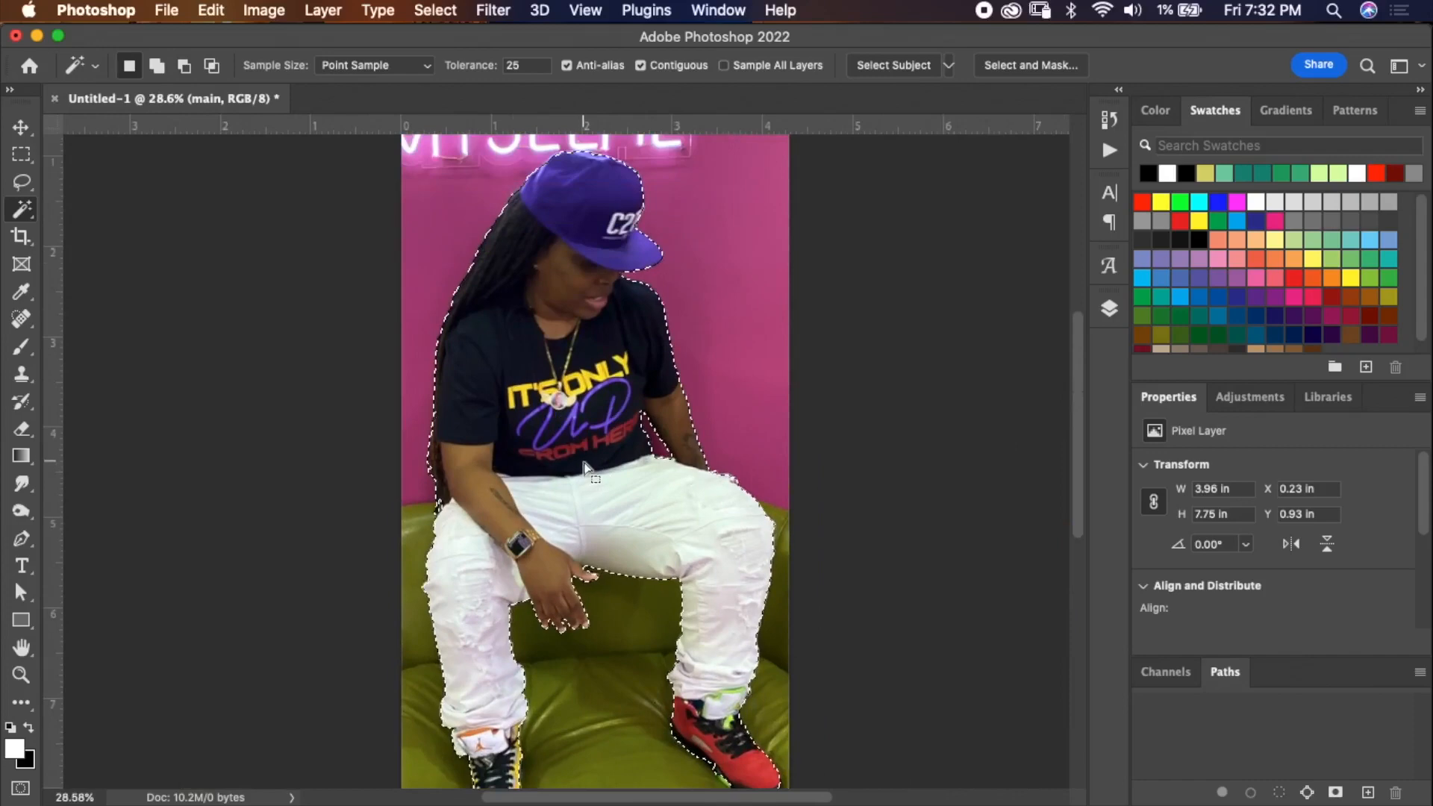
pyautogui.rightClick(583, 458)
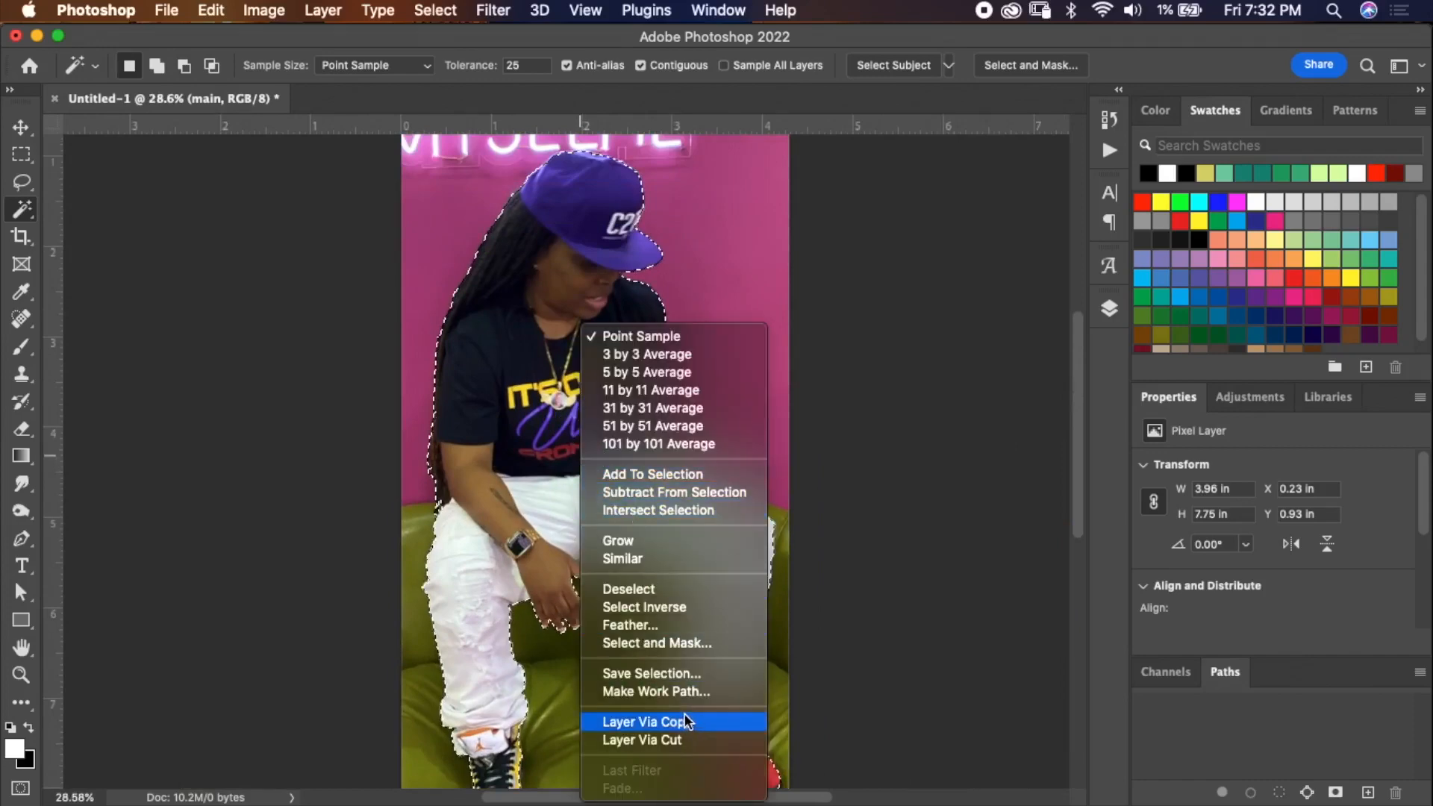
pyautogui.click(1112, 344)
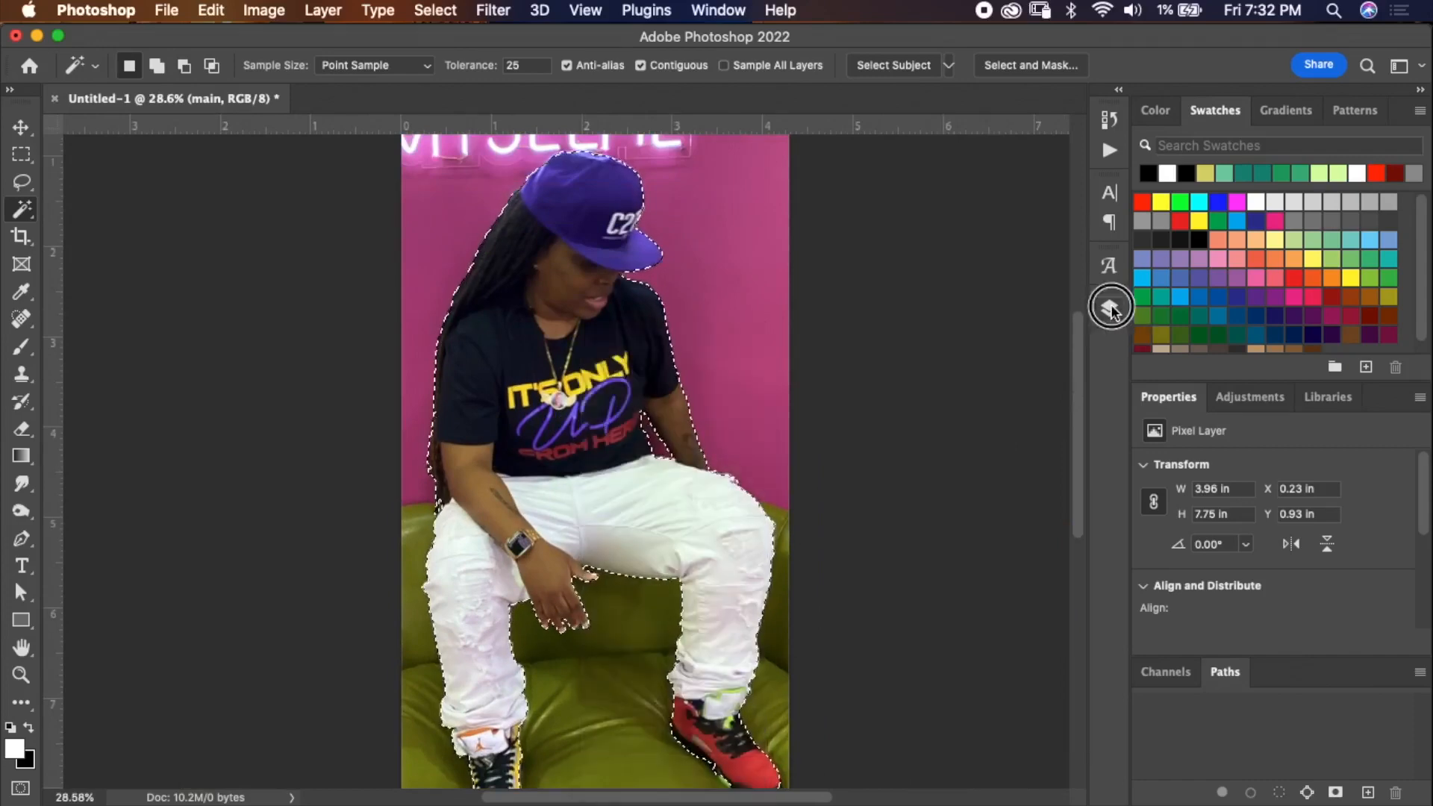
pyautogui.click(1110, 308)
pyautogui.rightClick(627, 522)
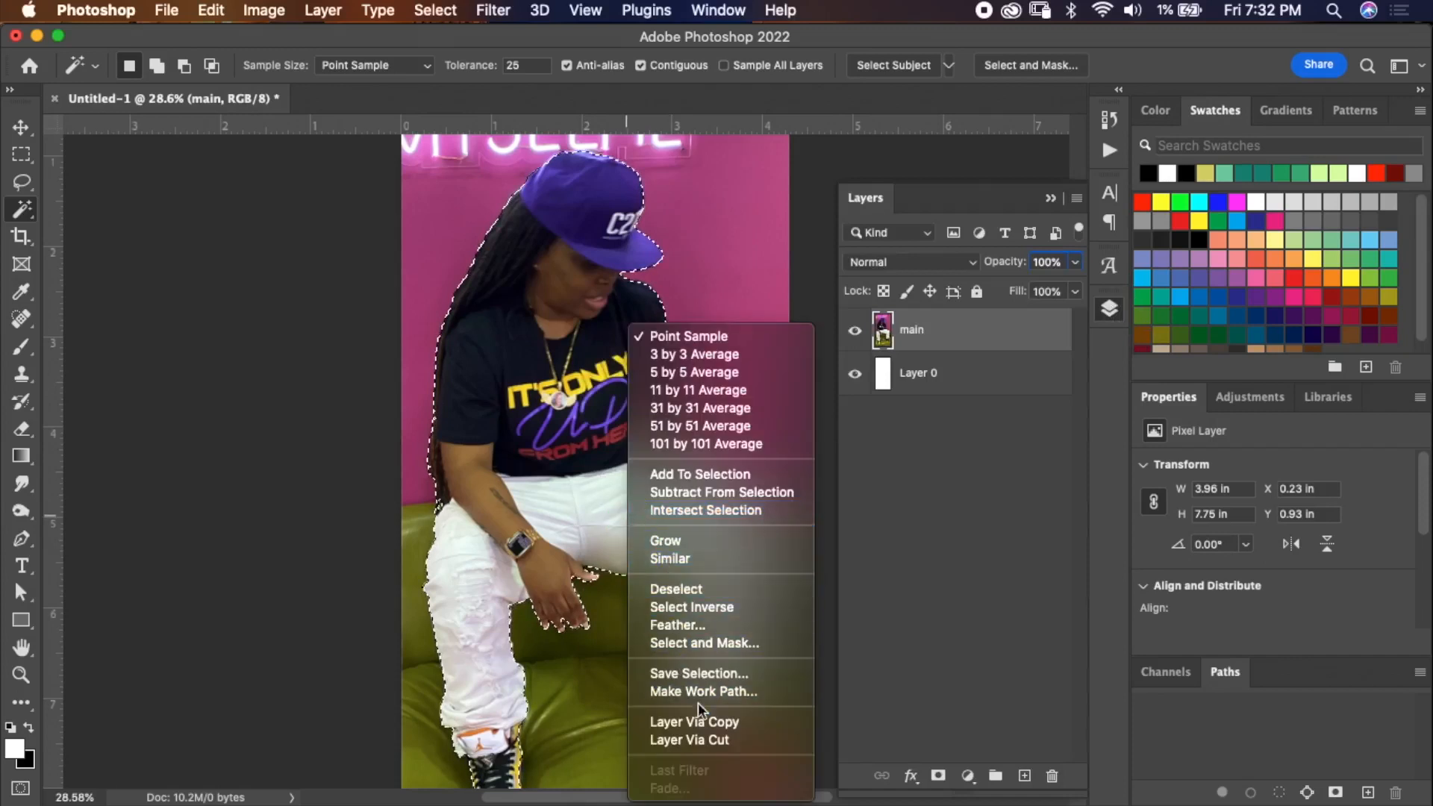
pyautogui.click(712, 722)
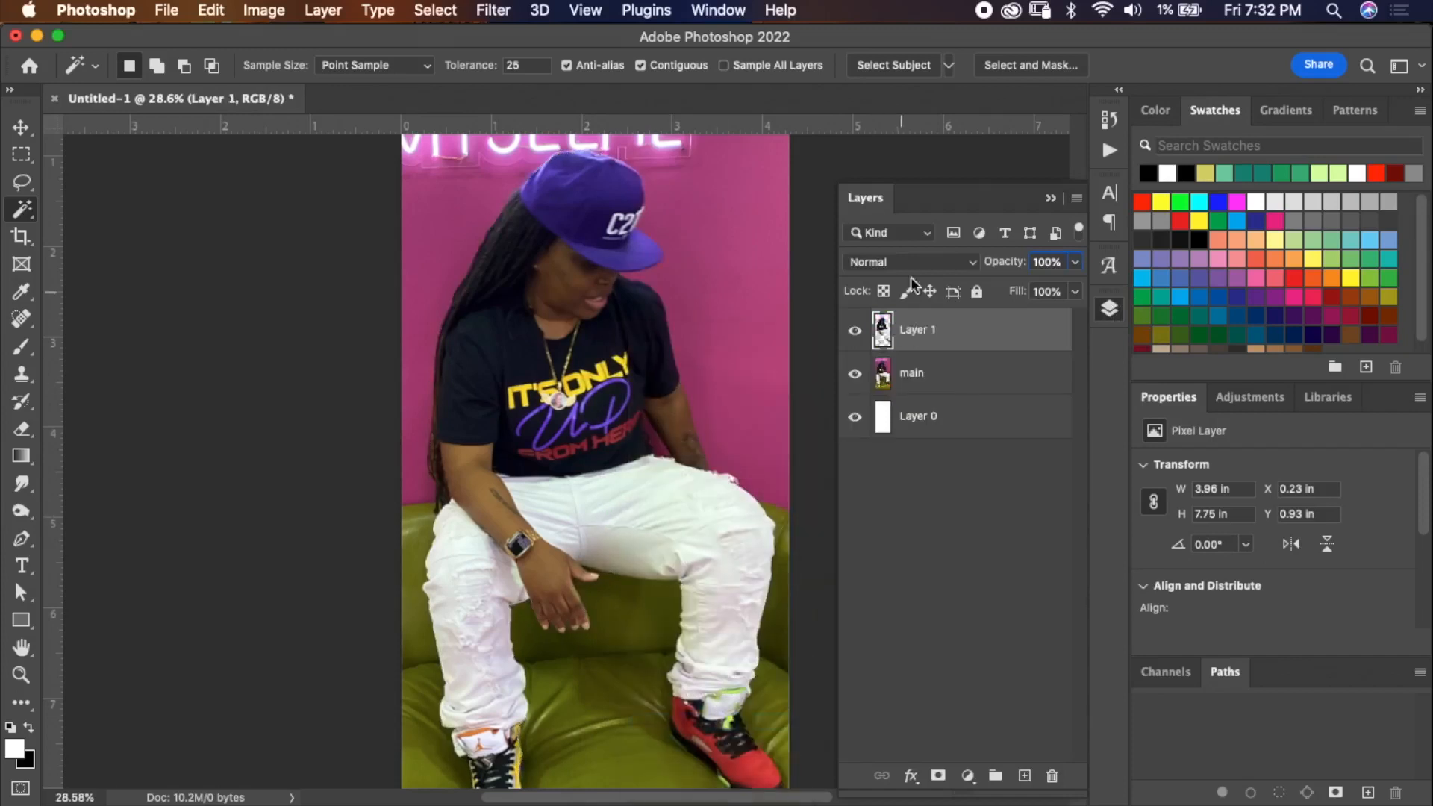
pyautogui.click(856, 373)
pyautogui.click(856, 375)
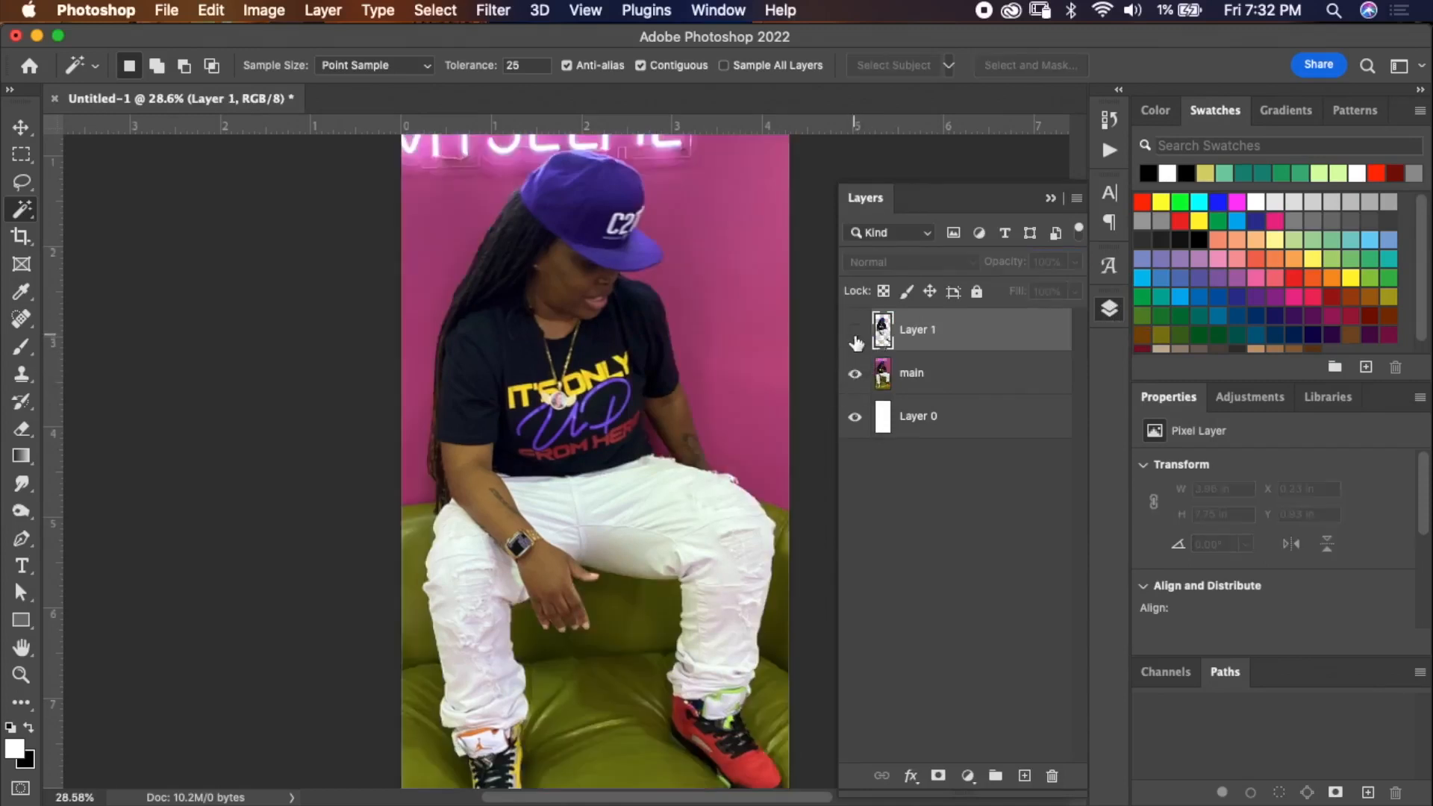
pyautogui.press('super+z')
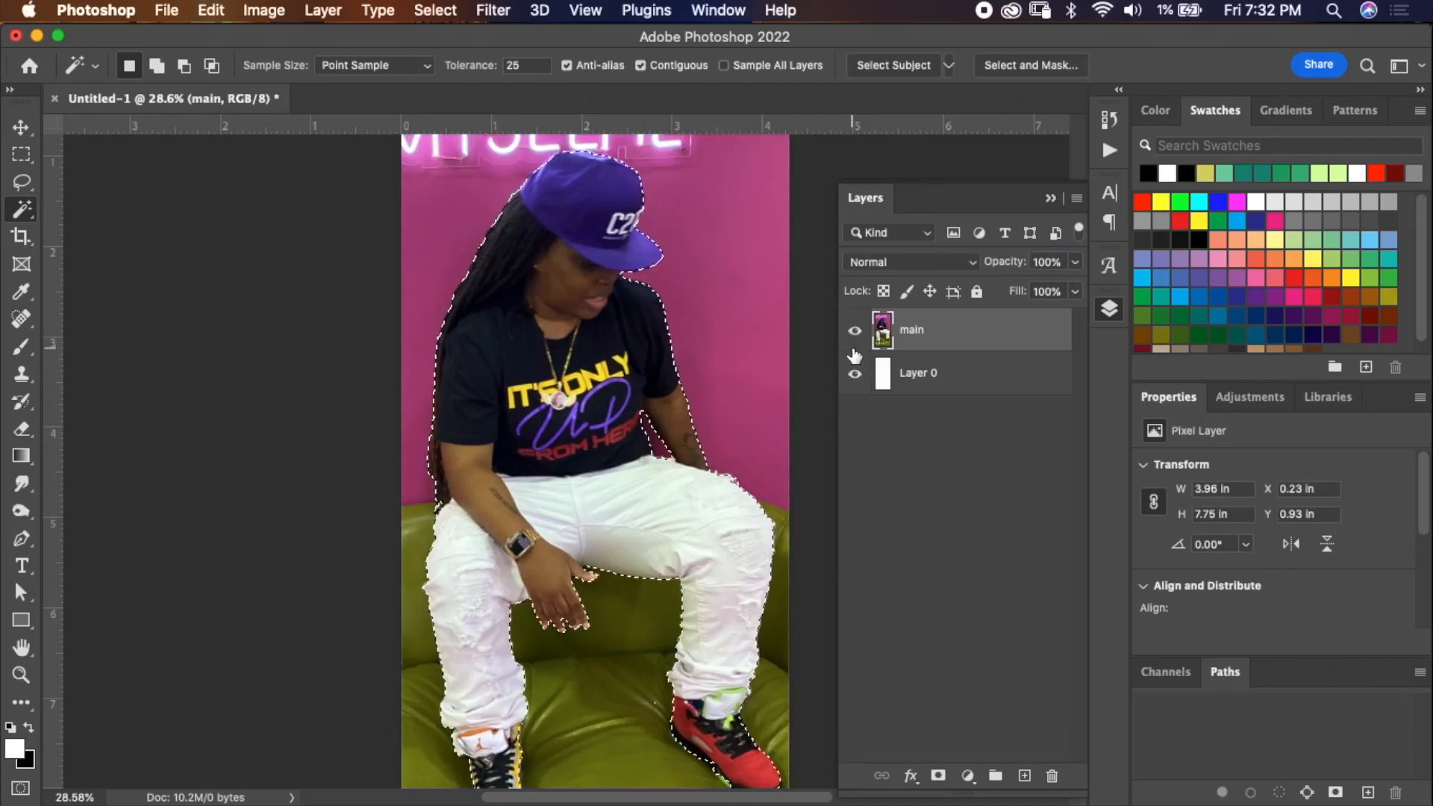
# Copy the subject to a new layer twice more, toggling layer visibility to compare, and undo each copy.
pyautogui.rightClick(611, 386)
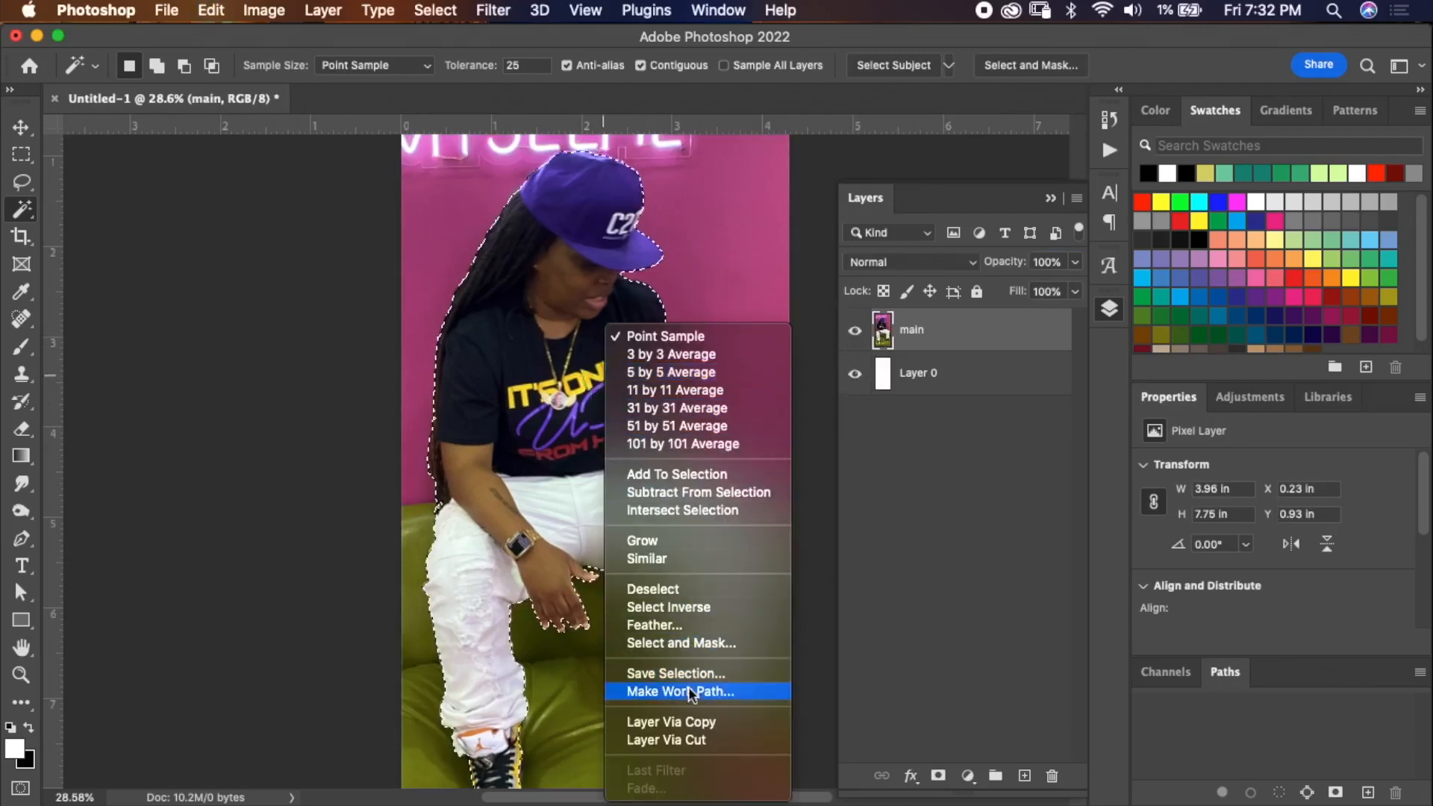
pyautogui.click(693, 725)
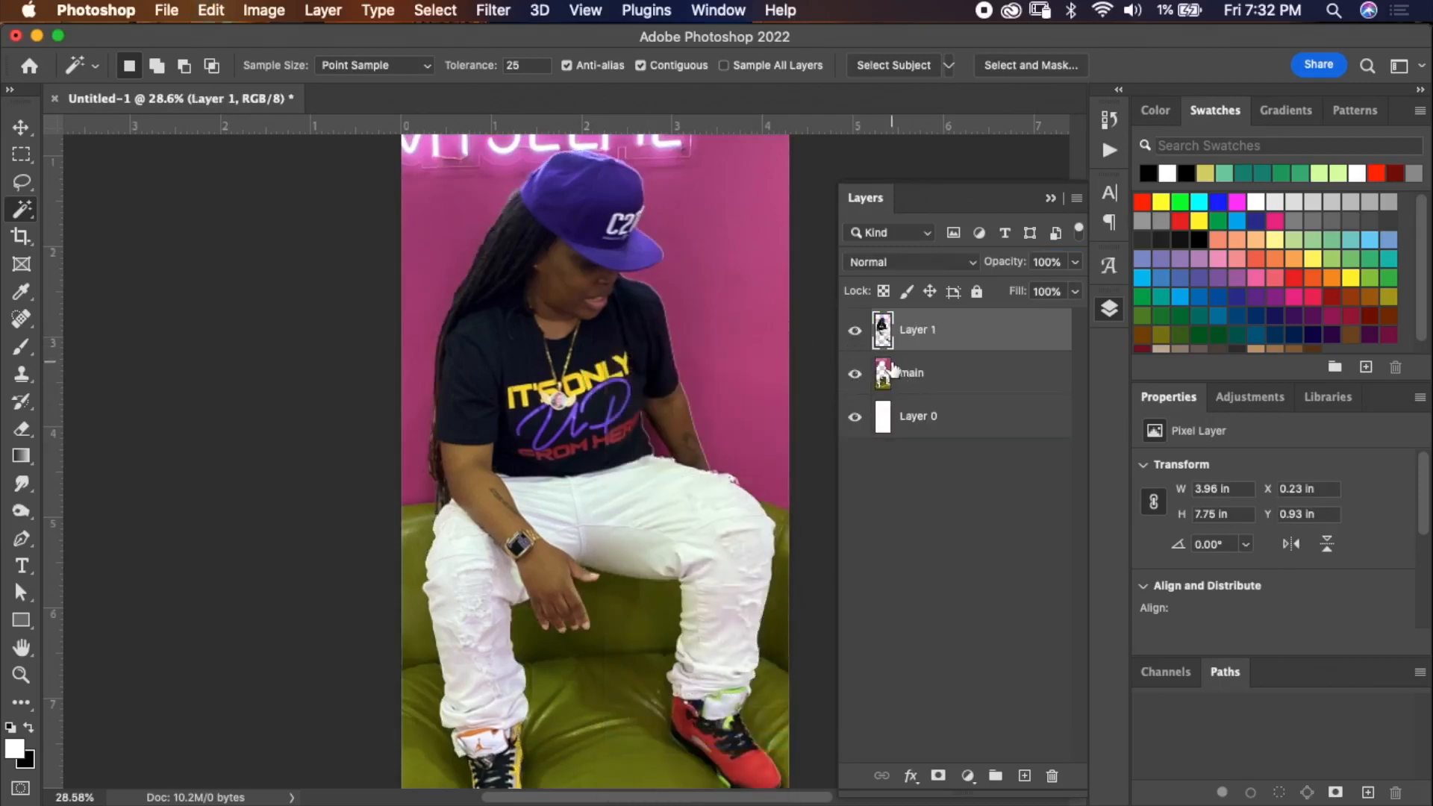
pyautogui.click(856, 331)
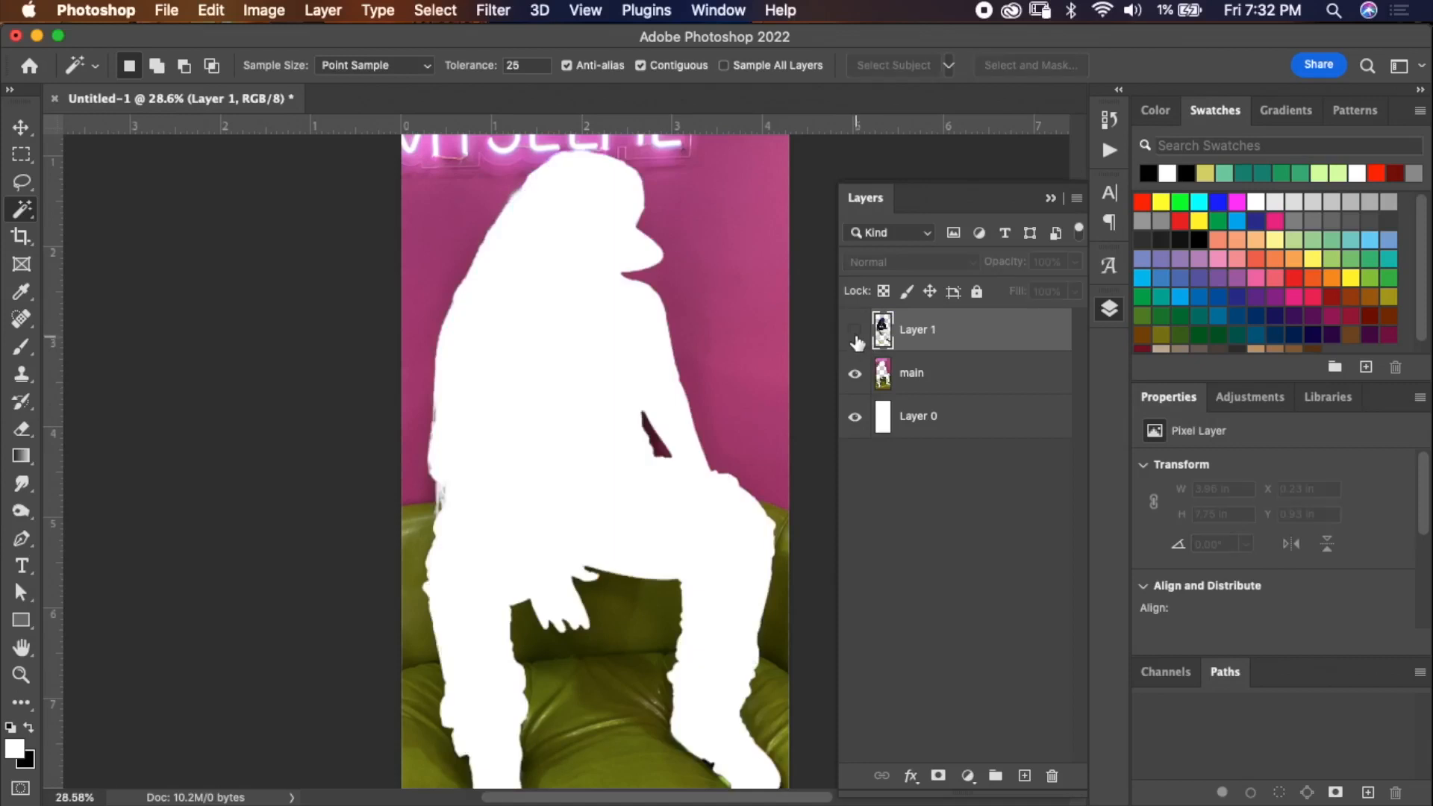
pyautogui.click(856, 330)
pyautogui.press('super+z')
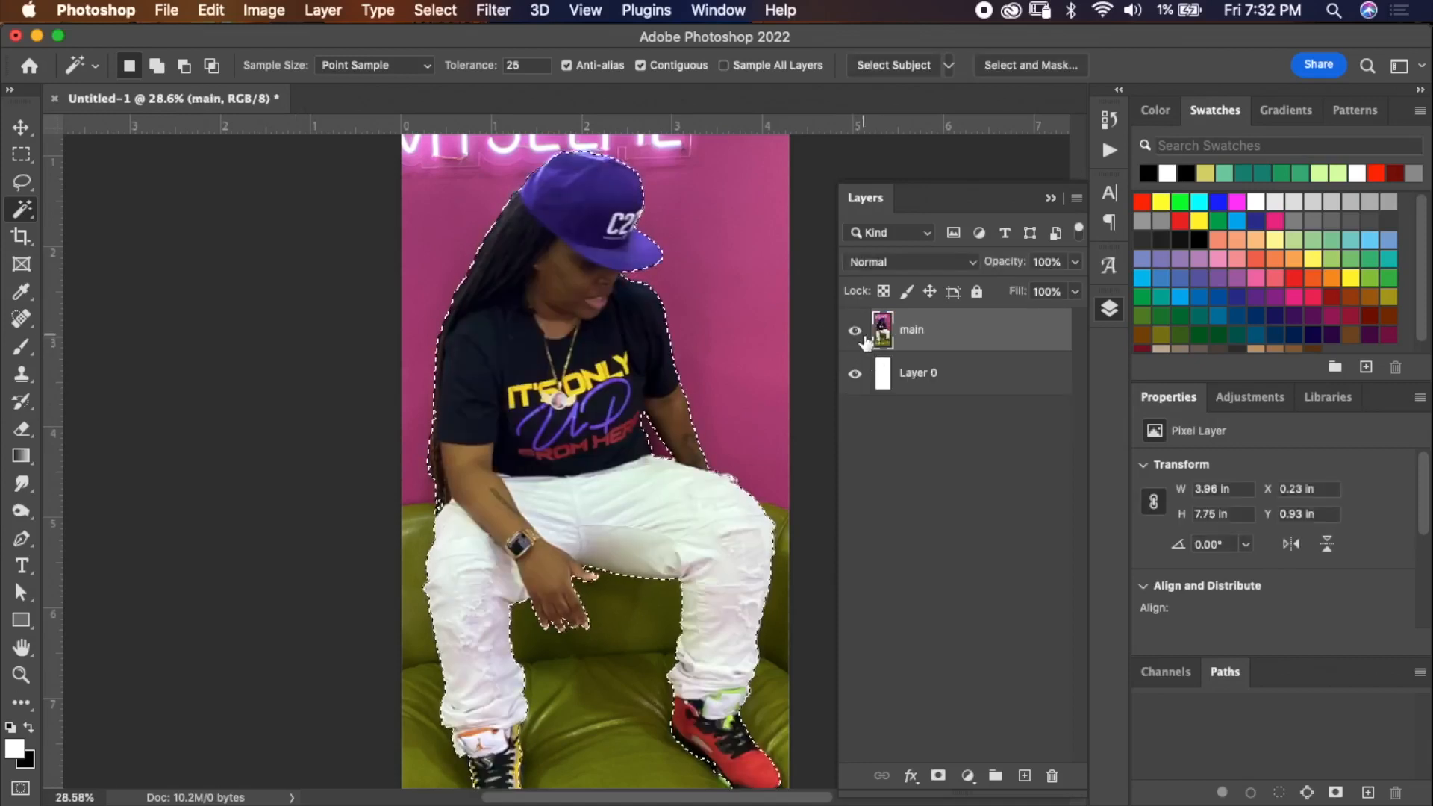
pyautogui.press('super+j')
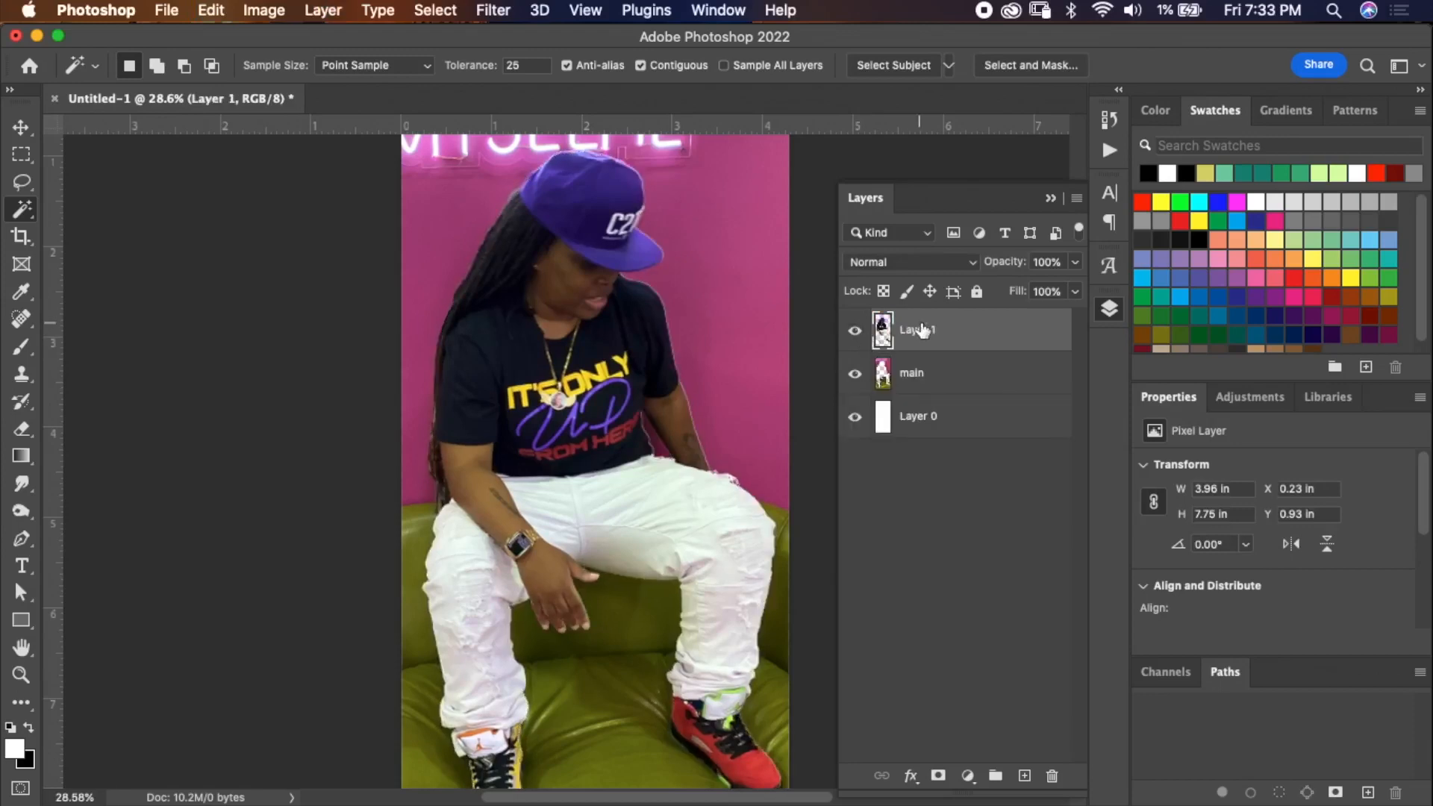
pyautogui.click(854, 374)
pyautogui.click(855, 374)
pyautogui.click(855, 330)
pyautogui.click(857, 330)
pyautogui.press('super+z')
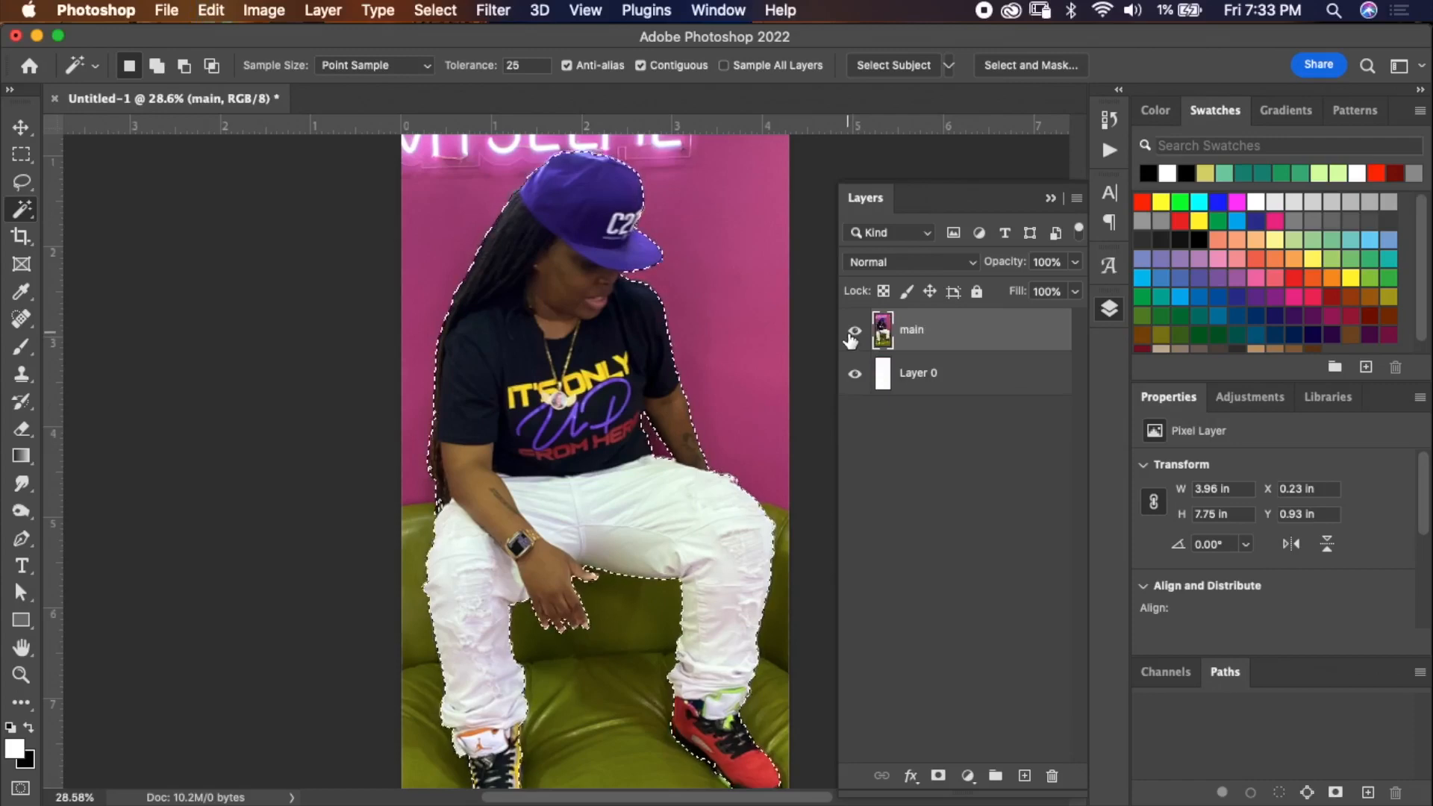
# Copy the selected subject to a new layer and delete the original main layer.
pyautogui.press('super+j')
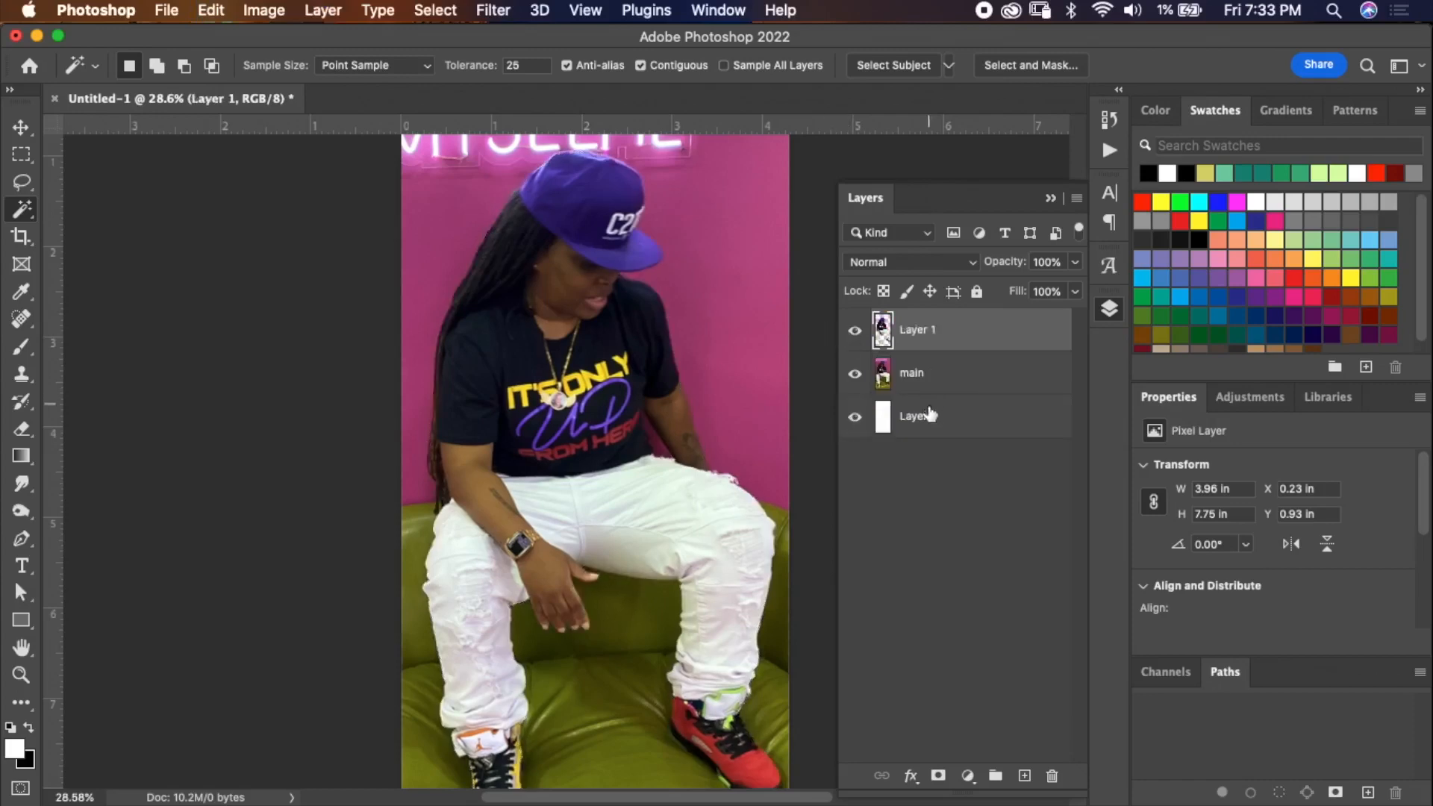
pyautogui.click(855, 373)
pyautogui.click(858, 373)
pyautogui.click(855, 373)
pyautogui.click(856, 373)
pyautogui.click(959, 383)
pyautogui.press('Delete')
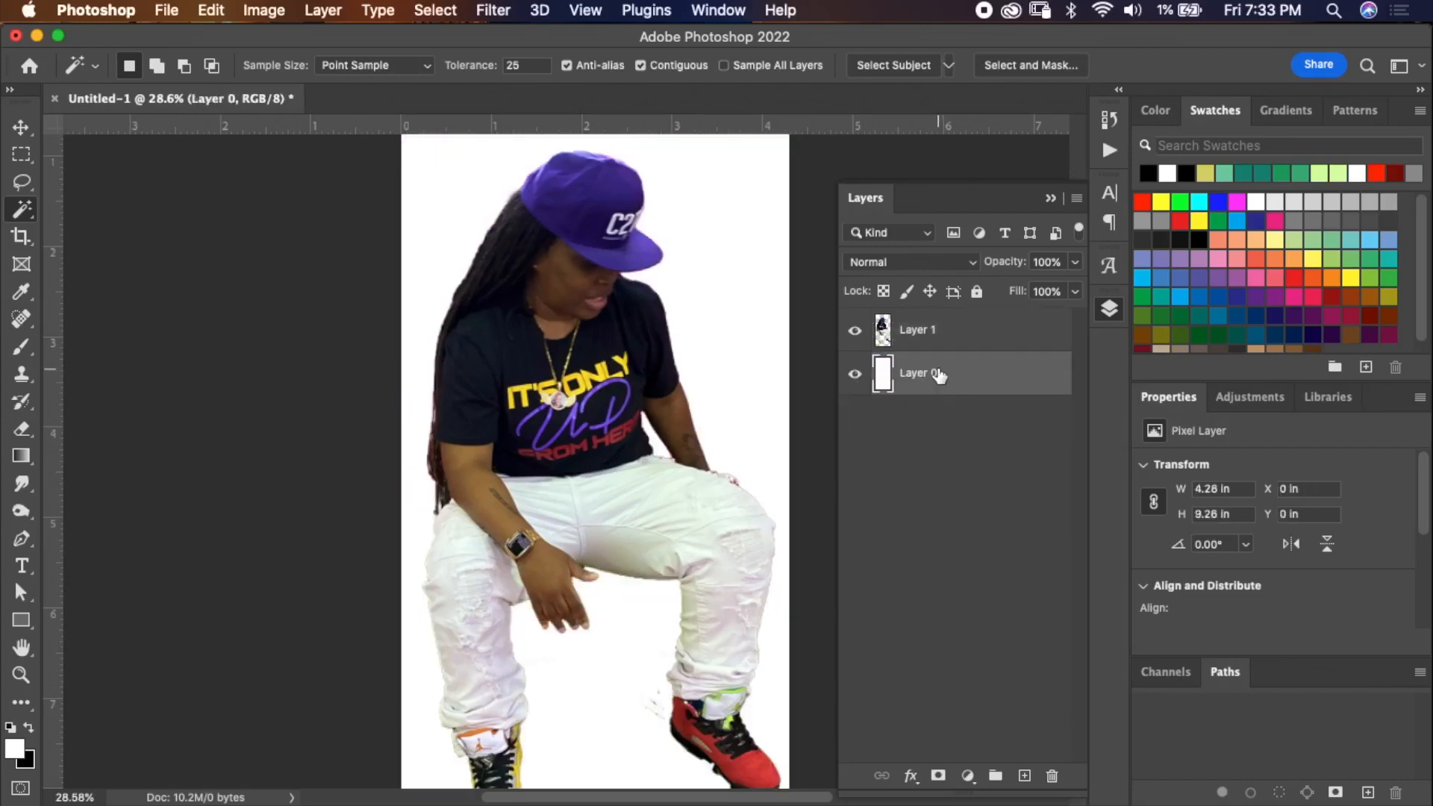
# Inspect the cut-out's edges around the arm, shirt and legs up close.
pyautogui.scroll(3, 722, 418)
pyautogui.click(940, 330)
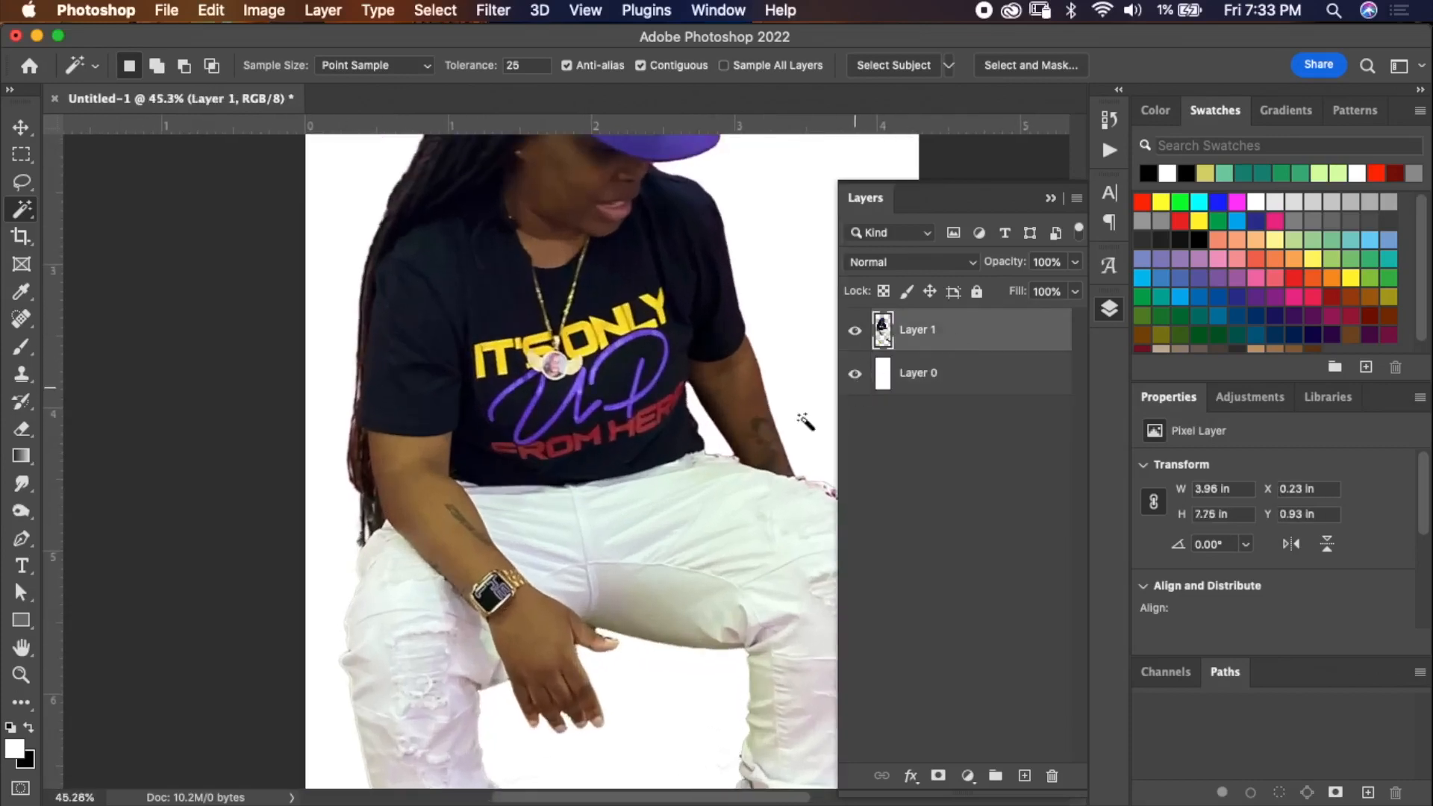
pyautogui.scroll(5, 799, 419)
pyautogui.hscroll(5, 756, 448)
pyautogui.scroll(2, 756, 448)
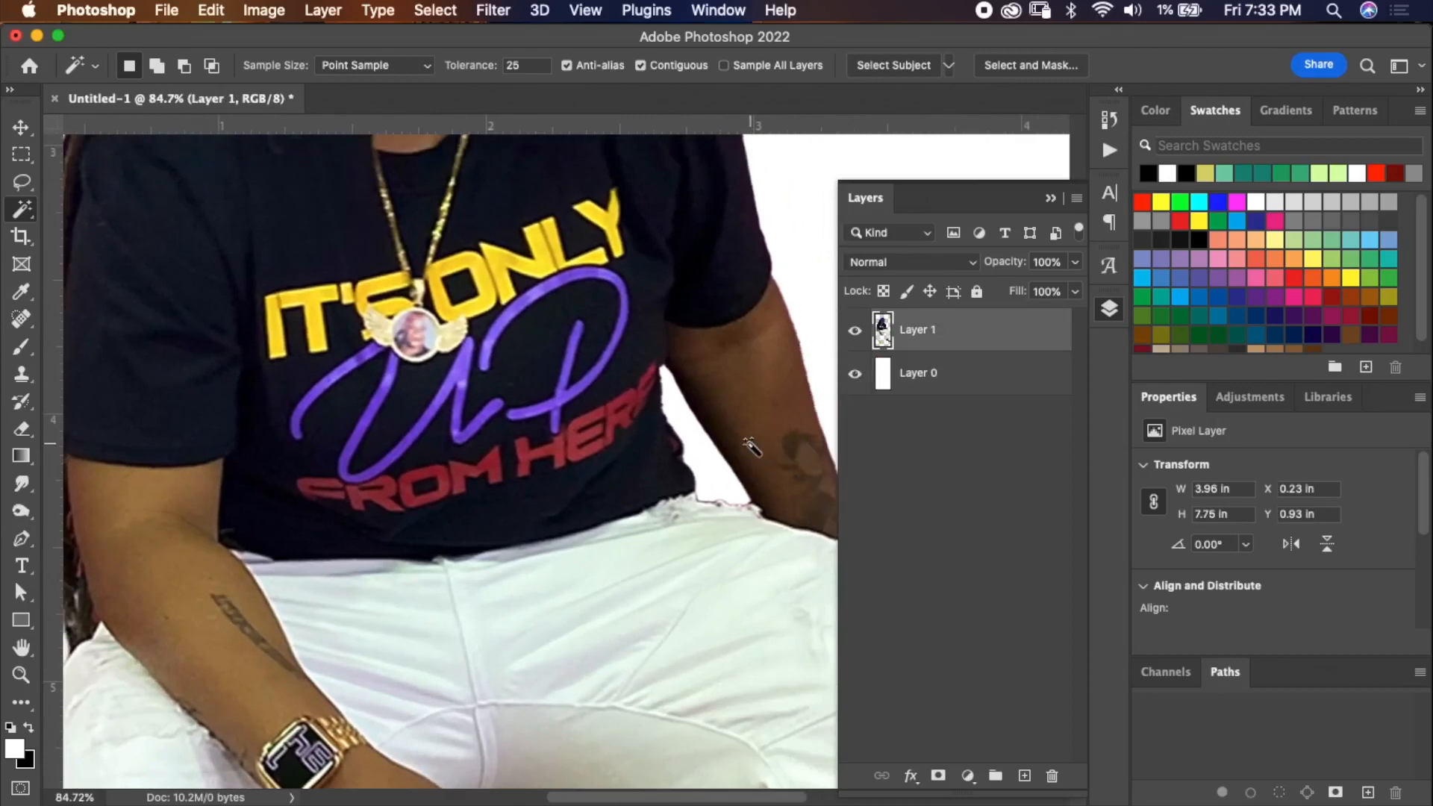
pyautogui.hscroll(4, 685, 405)
pyautogui.scroll(3, 686, 406)
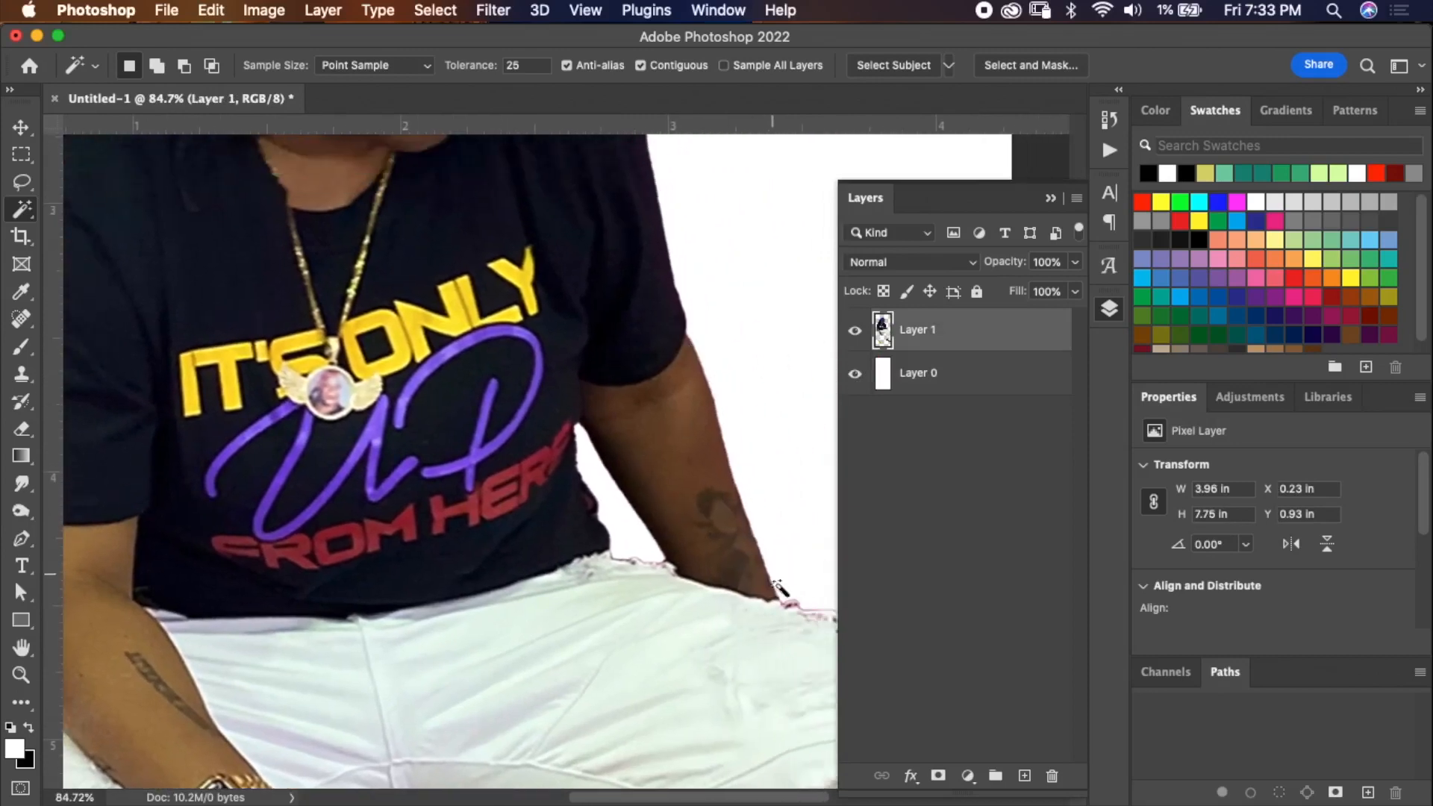
pyautogui.scroll(-5, 777, 586)
pyautogui.scroll(-2, 746, 554)
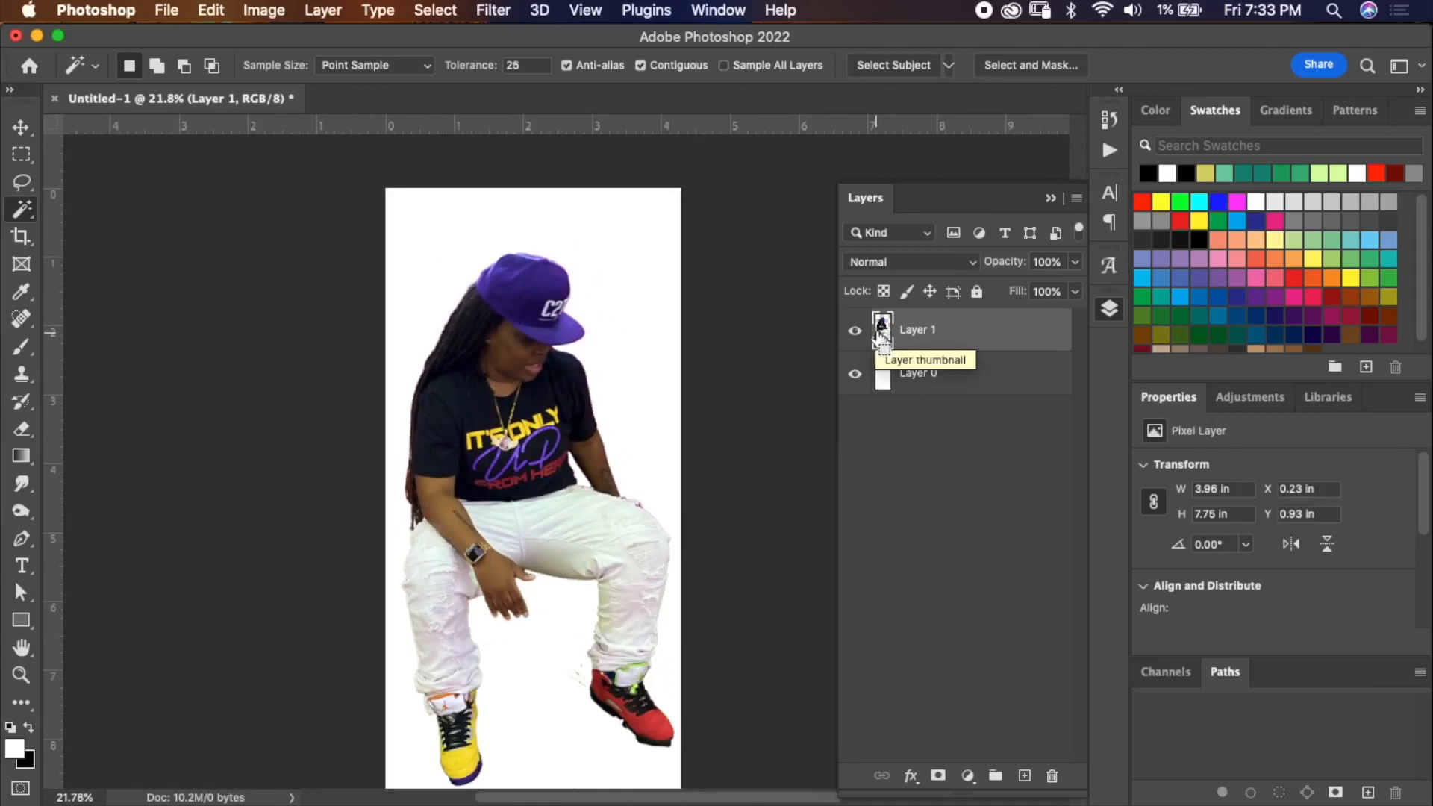
# Load the cut-out layer's outline as a selection and contract it by 2 pixels.
pyautogui.keyDown('super'); pyautogui.click(881, 332); pyautogui.keyUp('super')
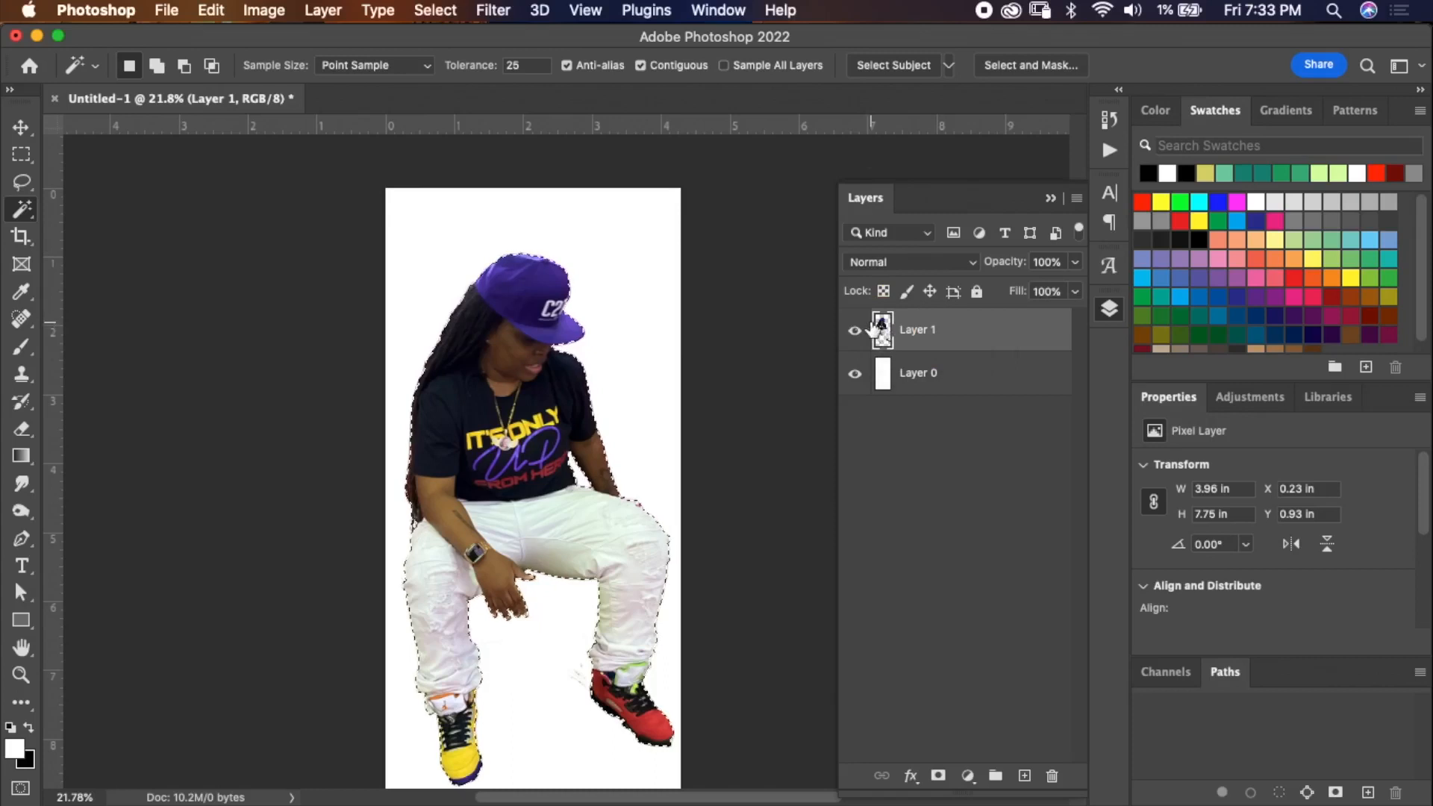
pyautogui.click(436, 10)
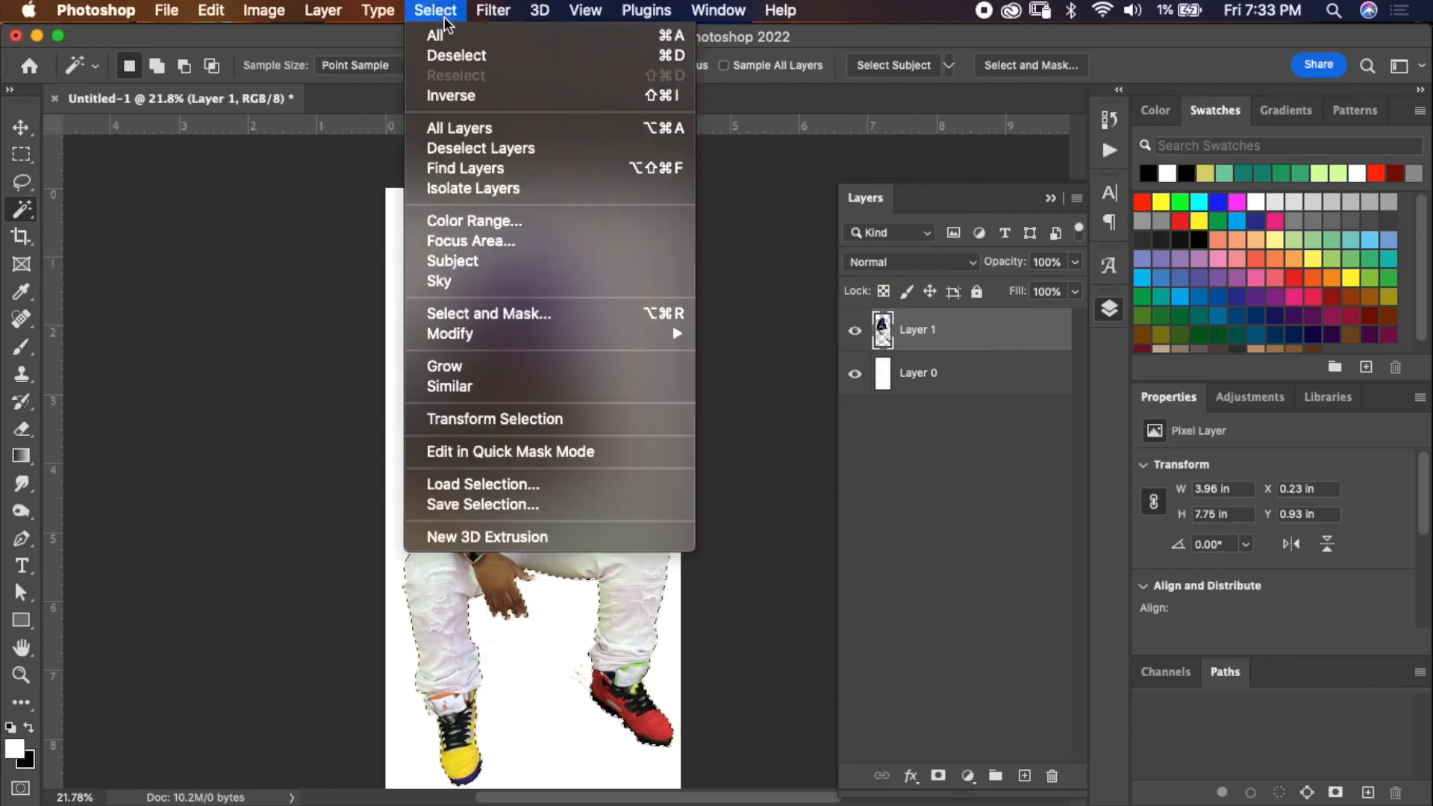
pyautogui.moveTo(538, 336)
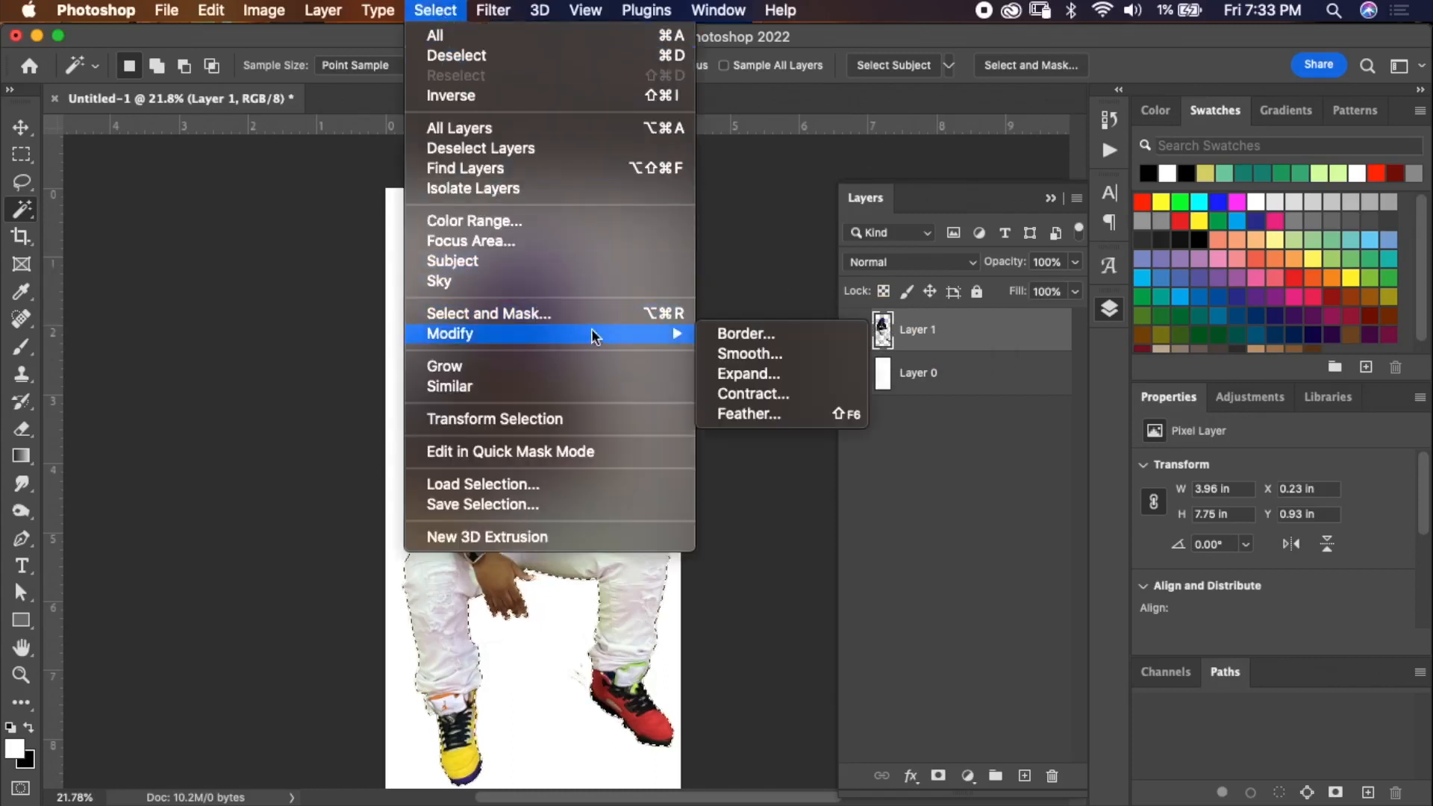
pyautogui.click(764, 394)
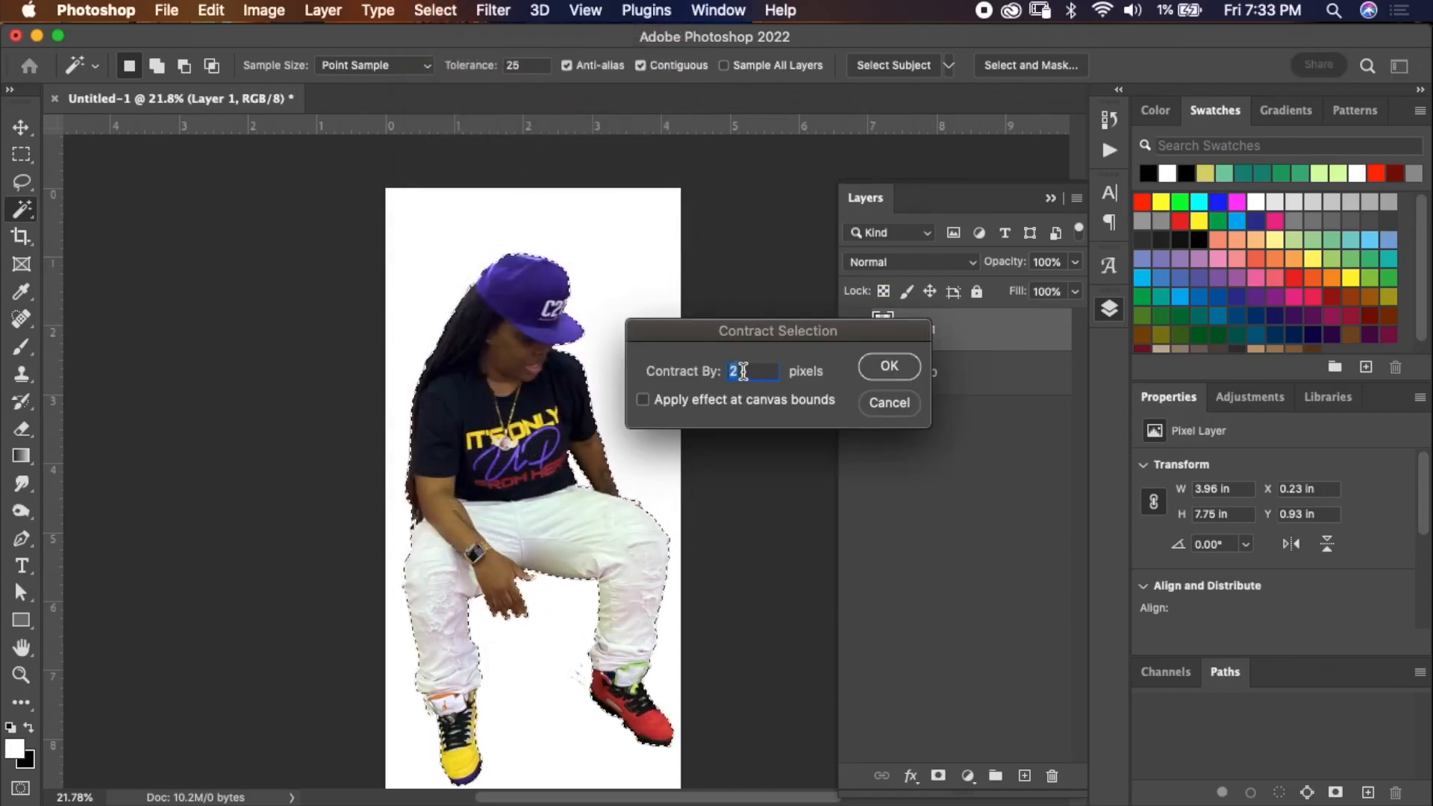
pyautogui.click(890, 366)
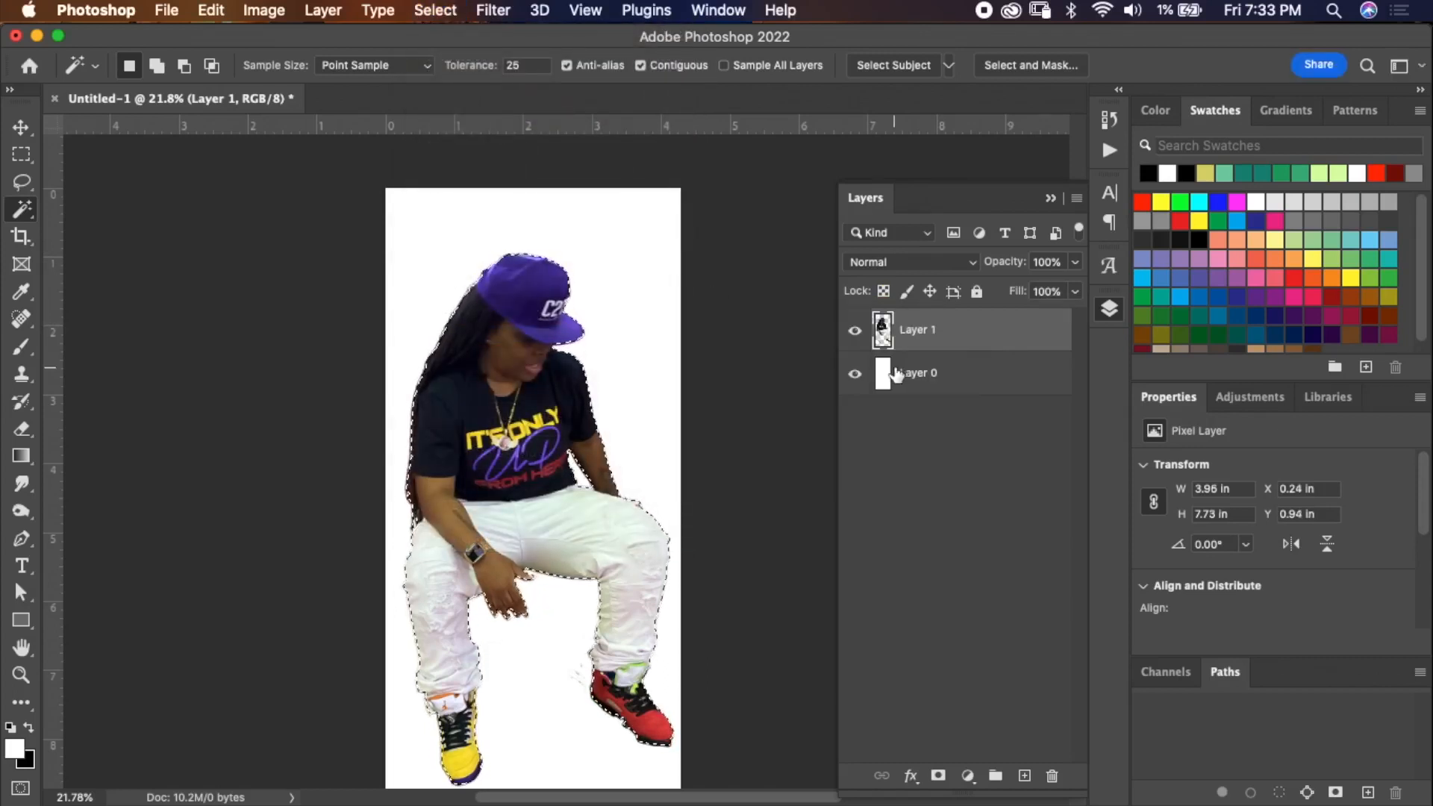
pyautogui.press('super+plus')
# Copy the contracted selection to a new layer and delete the previous cut-out layer.
pyautogui.press('super+plus')
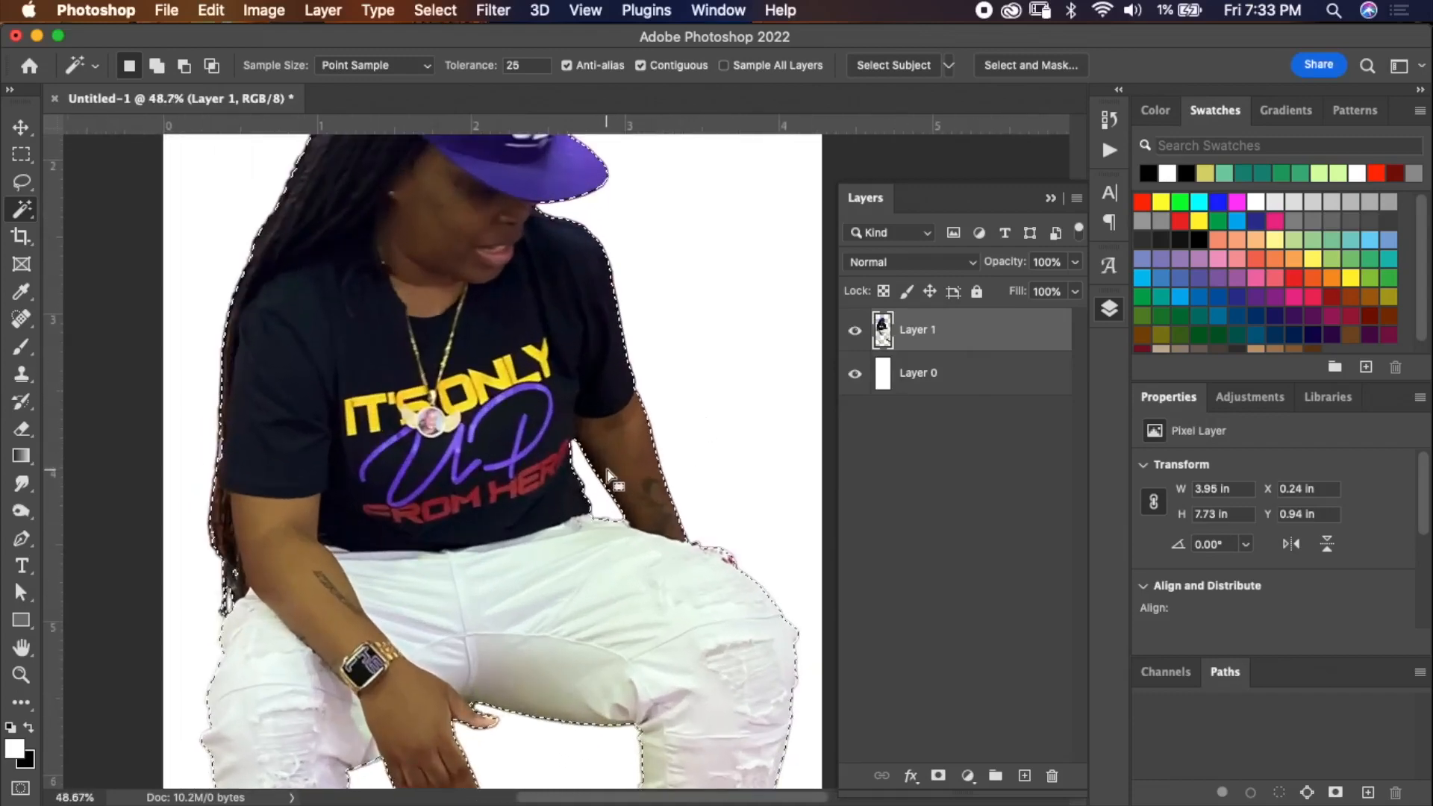
pyautogui.press('super+plus')
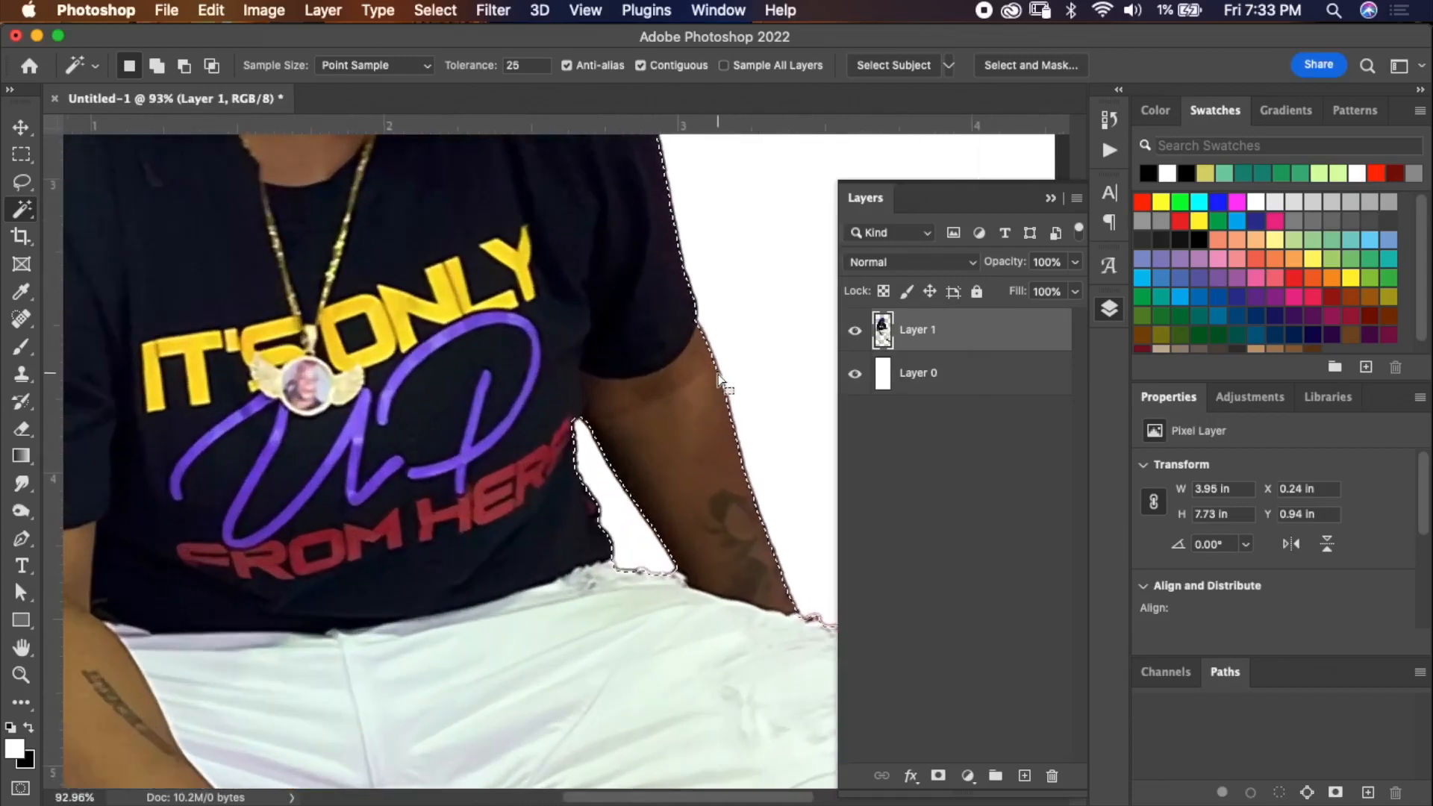
pyautogui.press('super+j')
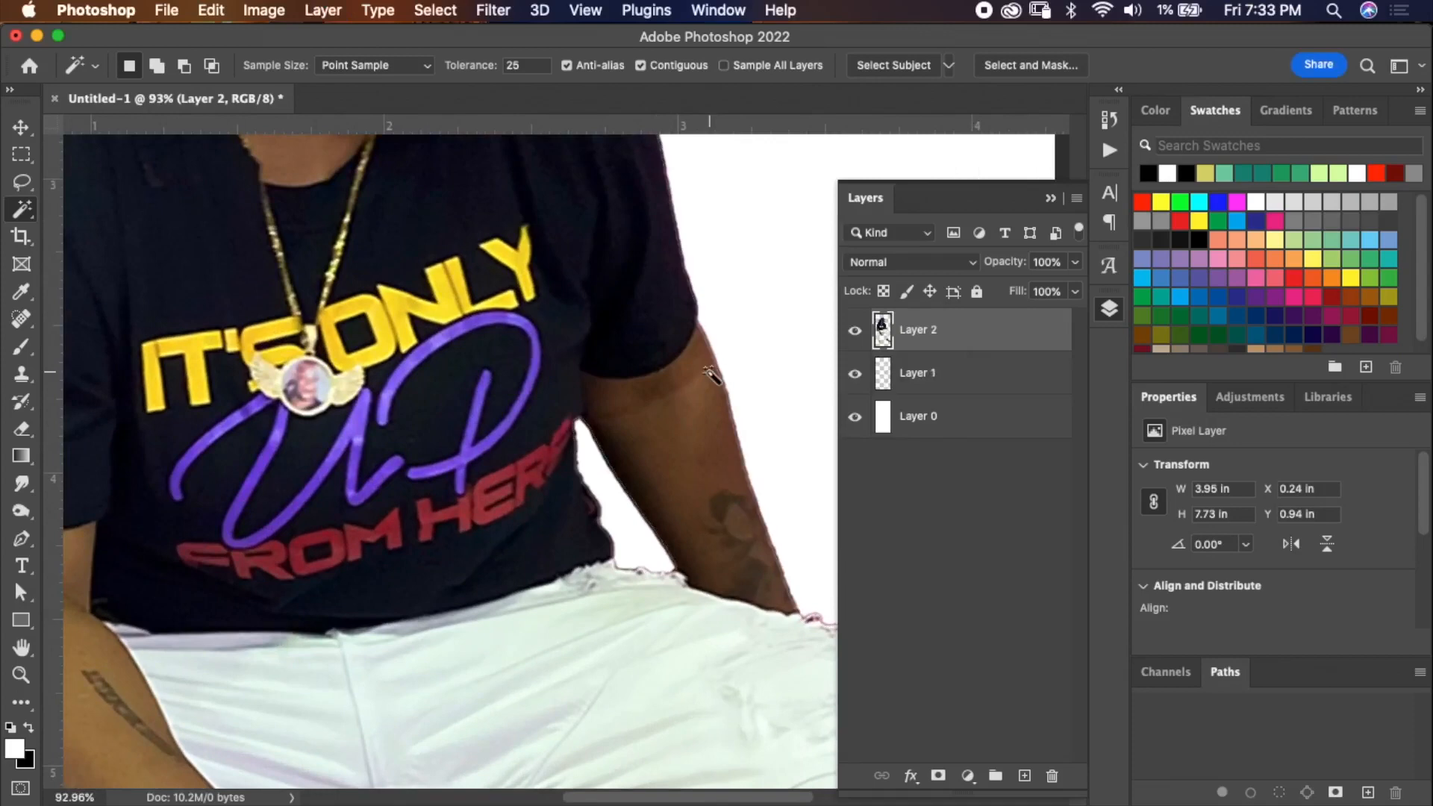
pyautogui.click(976, 385)
pyautogui.press('Delete')
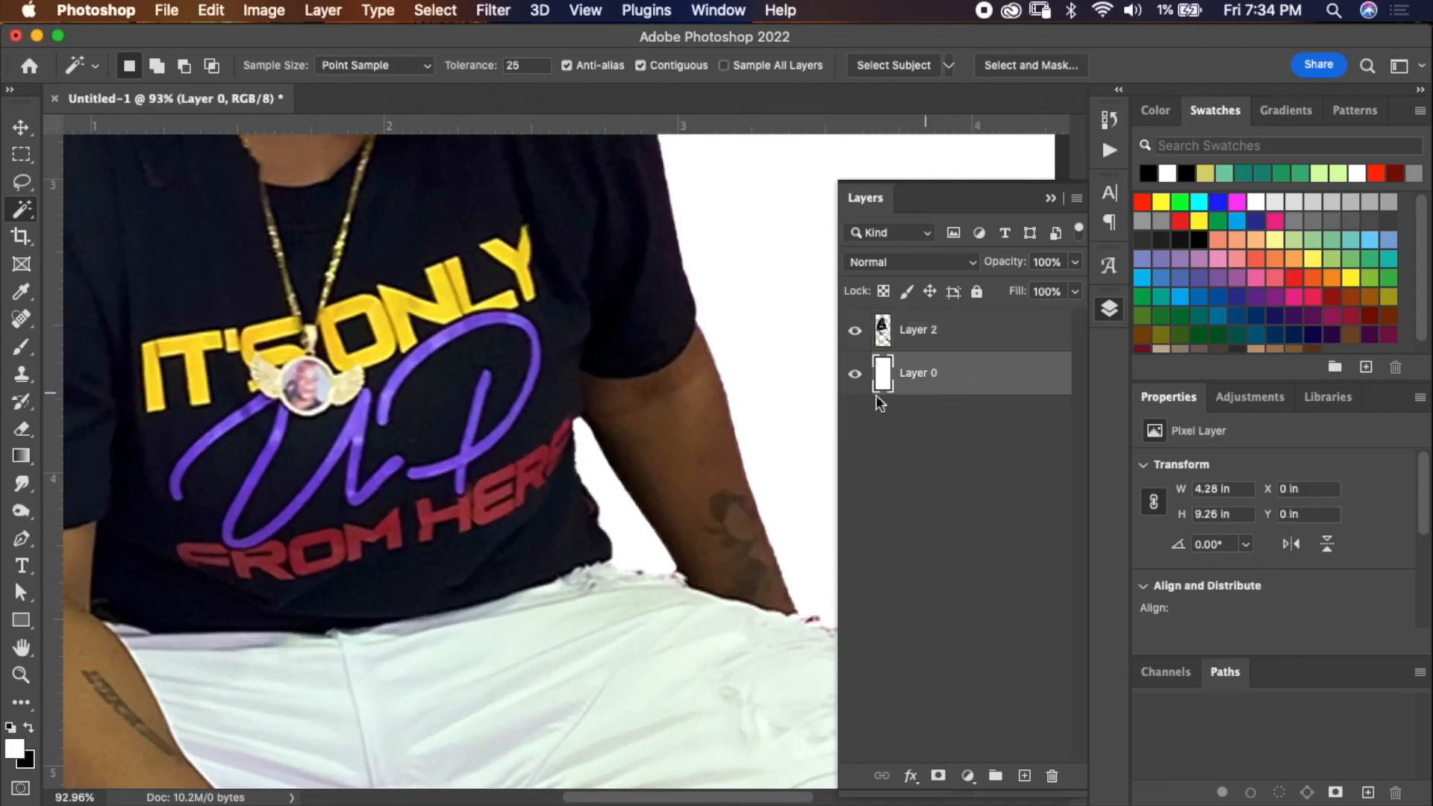
# Pick an orange foreground colour and fill the background layer with it.
pyautogui.press('super+0')
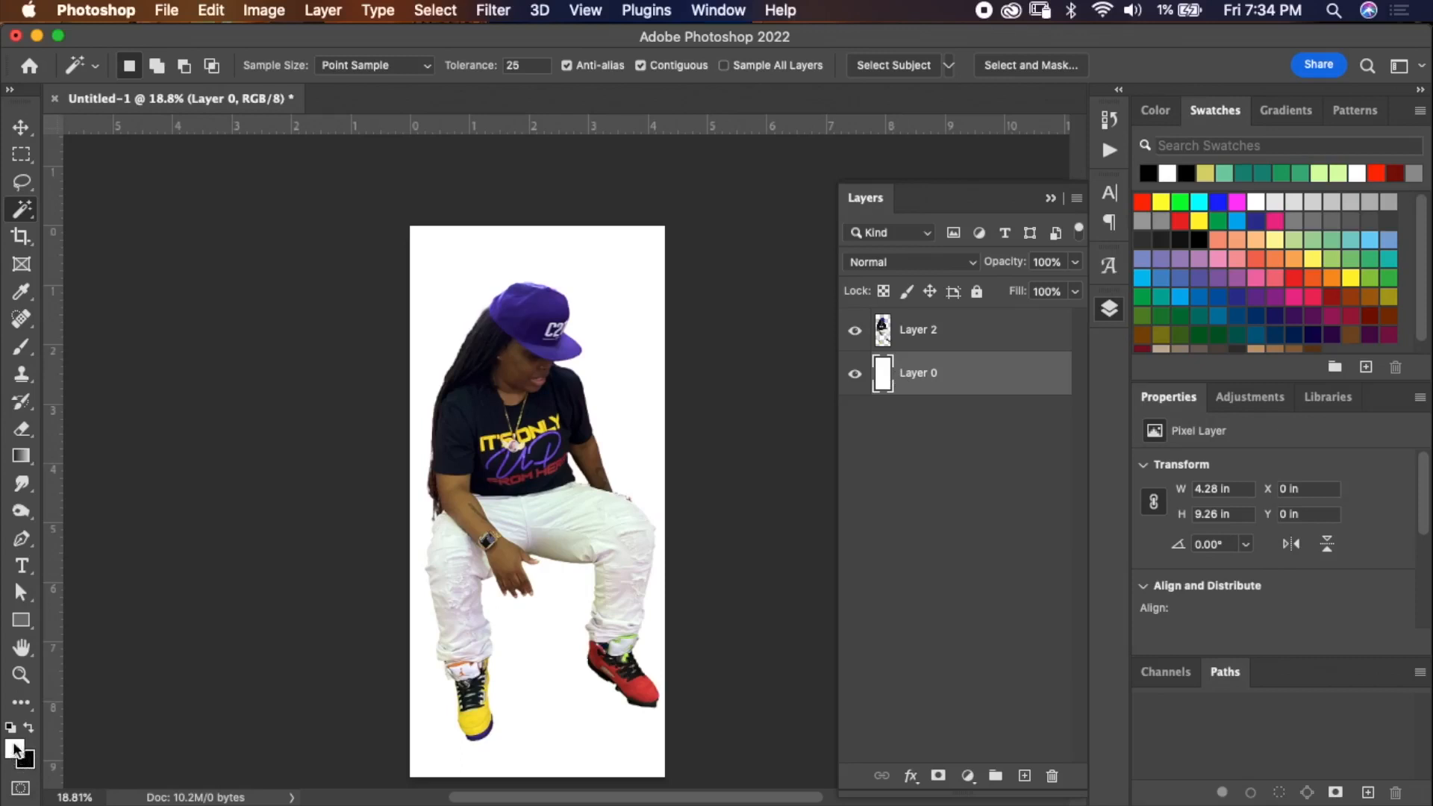
pyautogui.click(1311, 279)
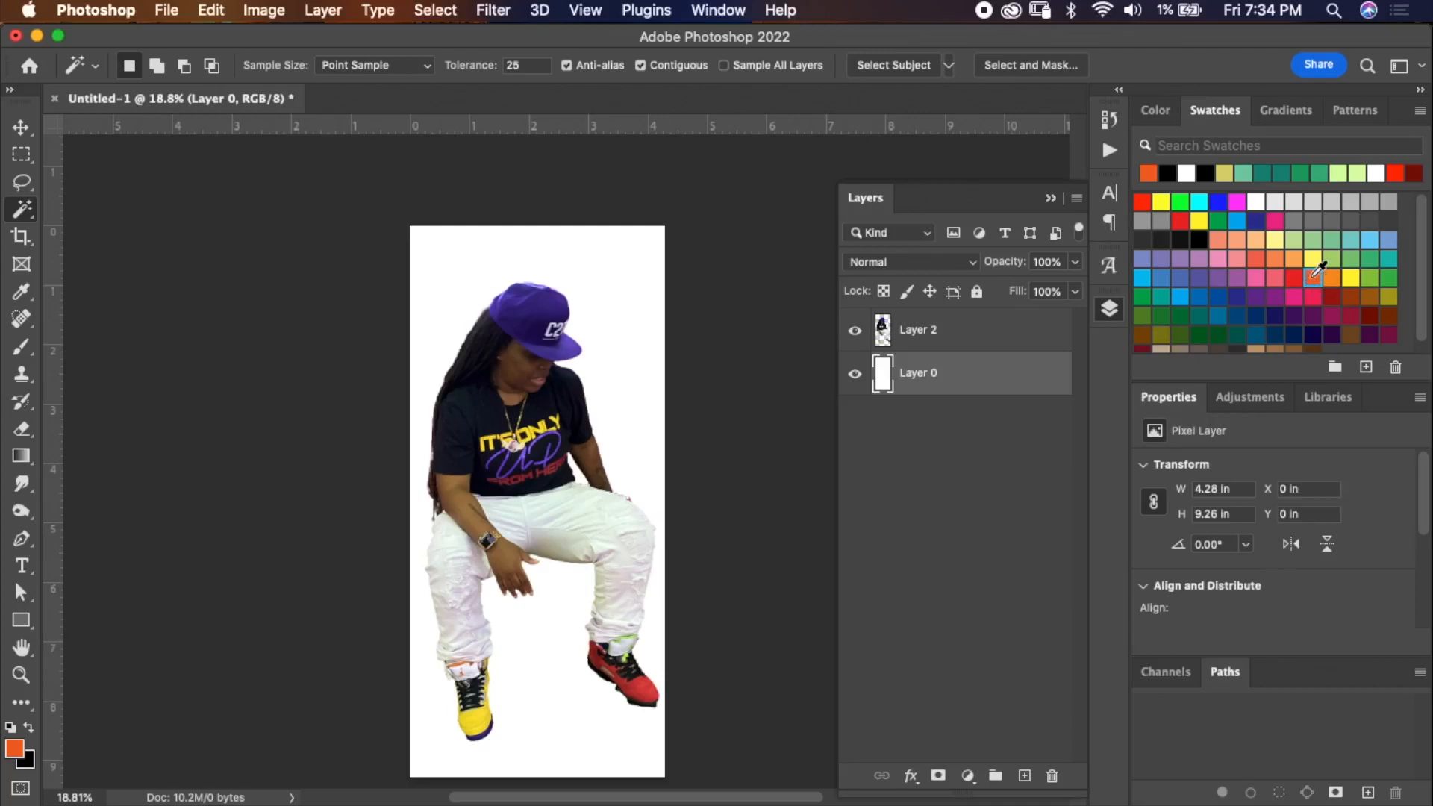
pyautogui.click(1167, 116)
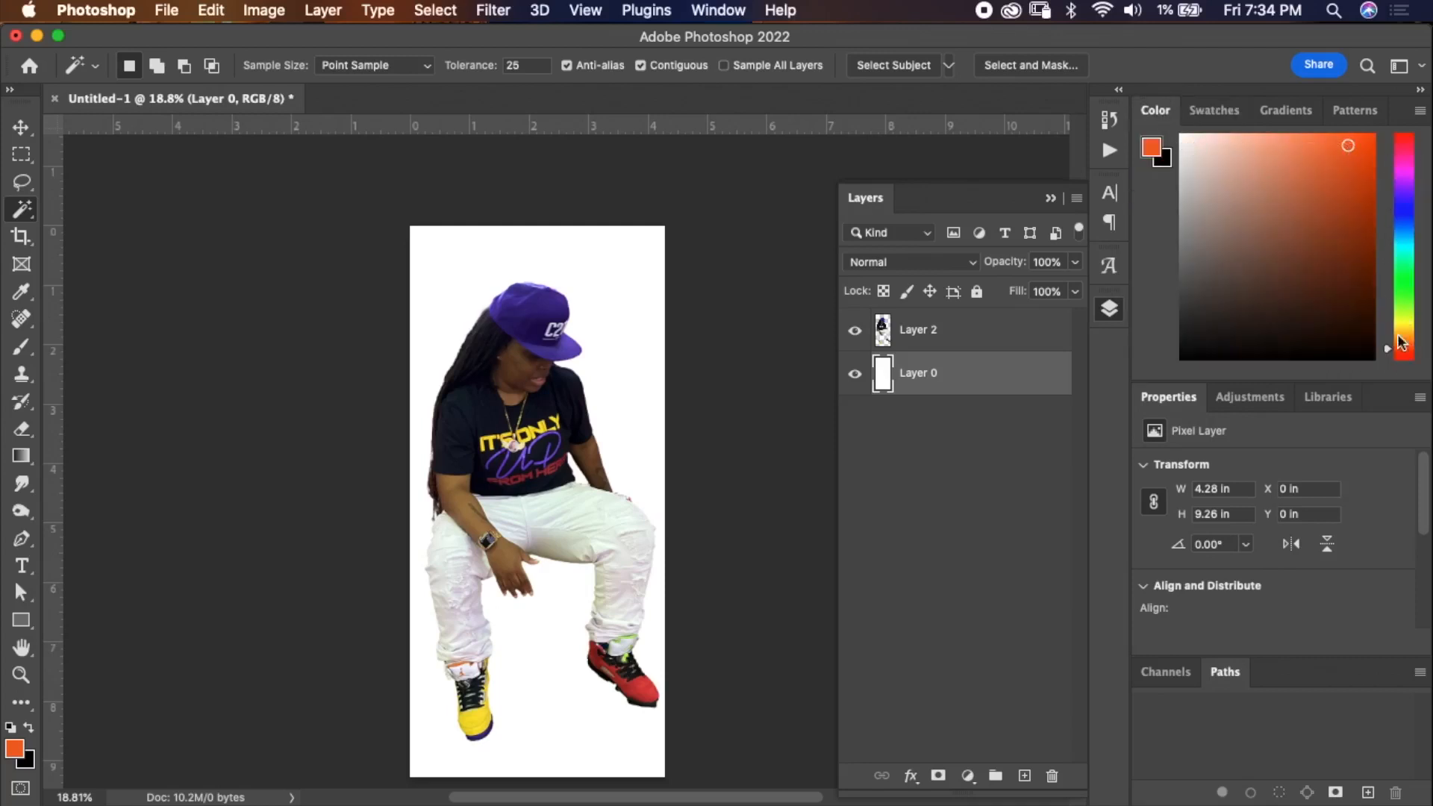
pyautogui.moveTo(1352, 151)
pyautogui.mouseDown()
pyautogui.moveTo(1319, 230)
pyautogui.moveTo(1358, 149)
pyautogui.mouseUp()
pyautogui.hotkey('alt', 'BackSpace')
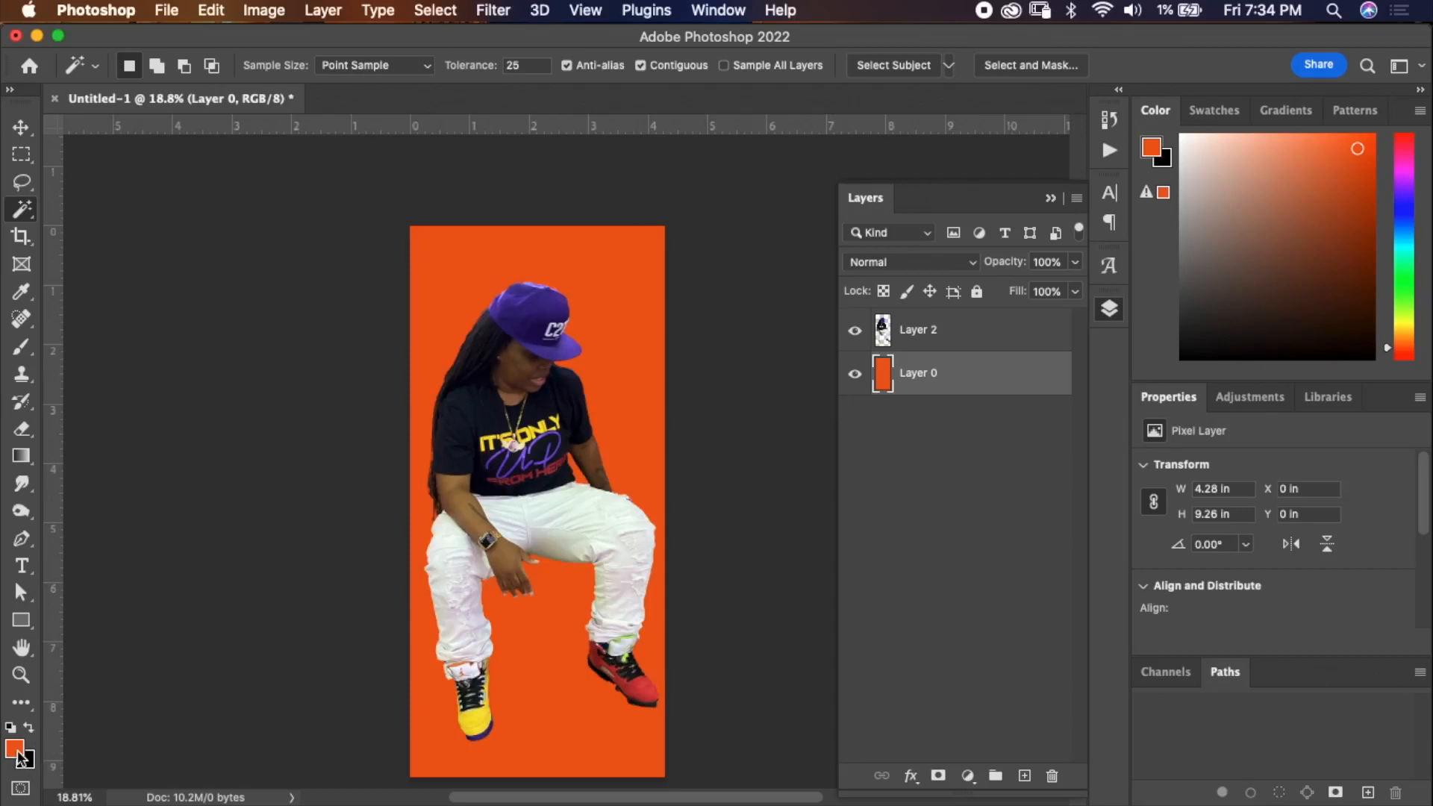
# Swap the colours and fill the background layer with black.
pyautogui.press('x')
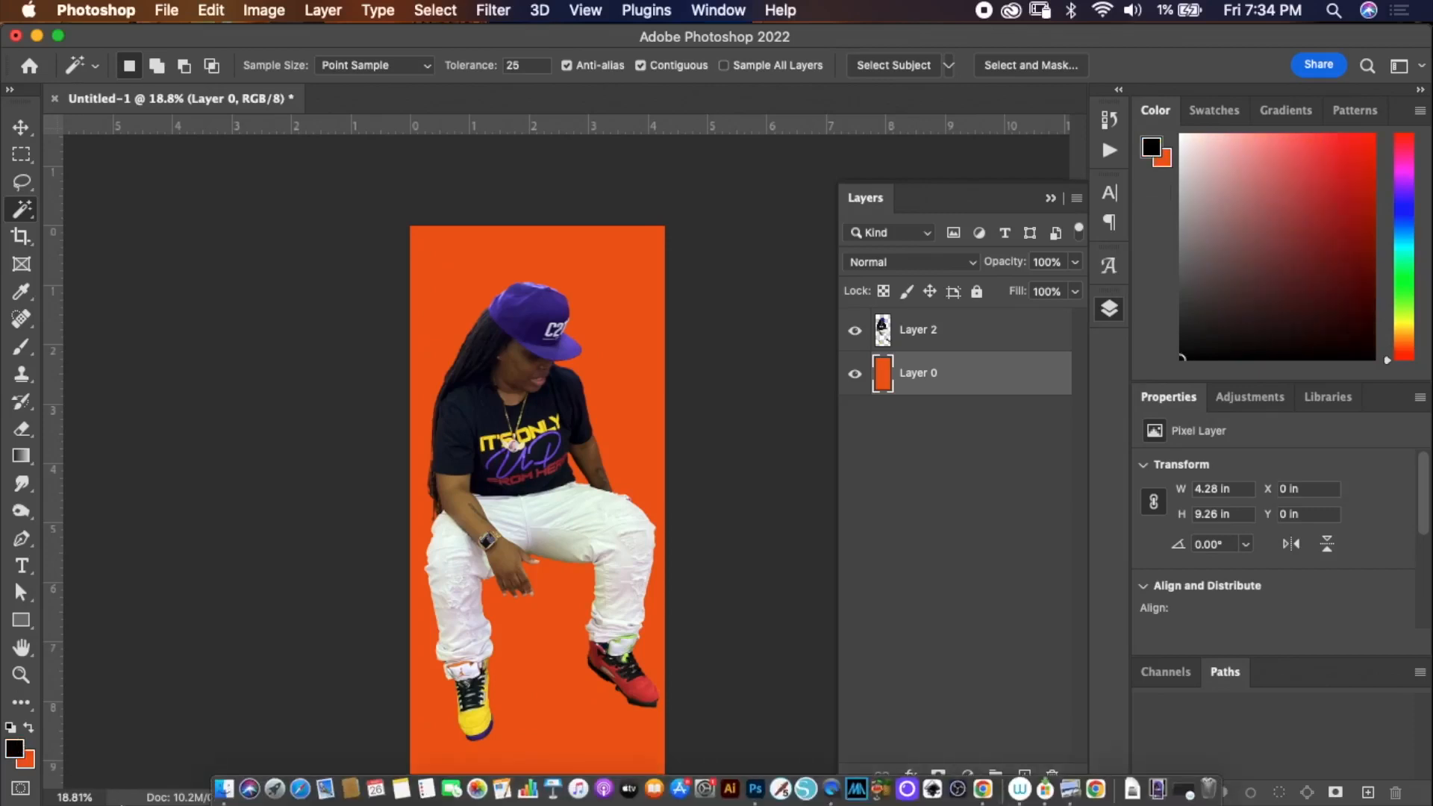
pyautogui.hotkey('alt', 'BackSpace')
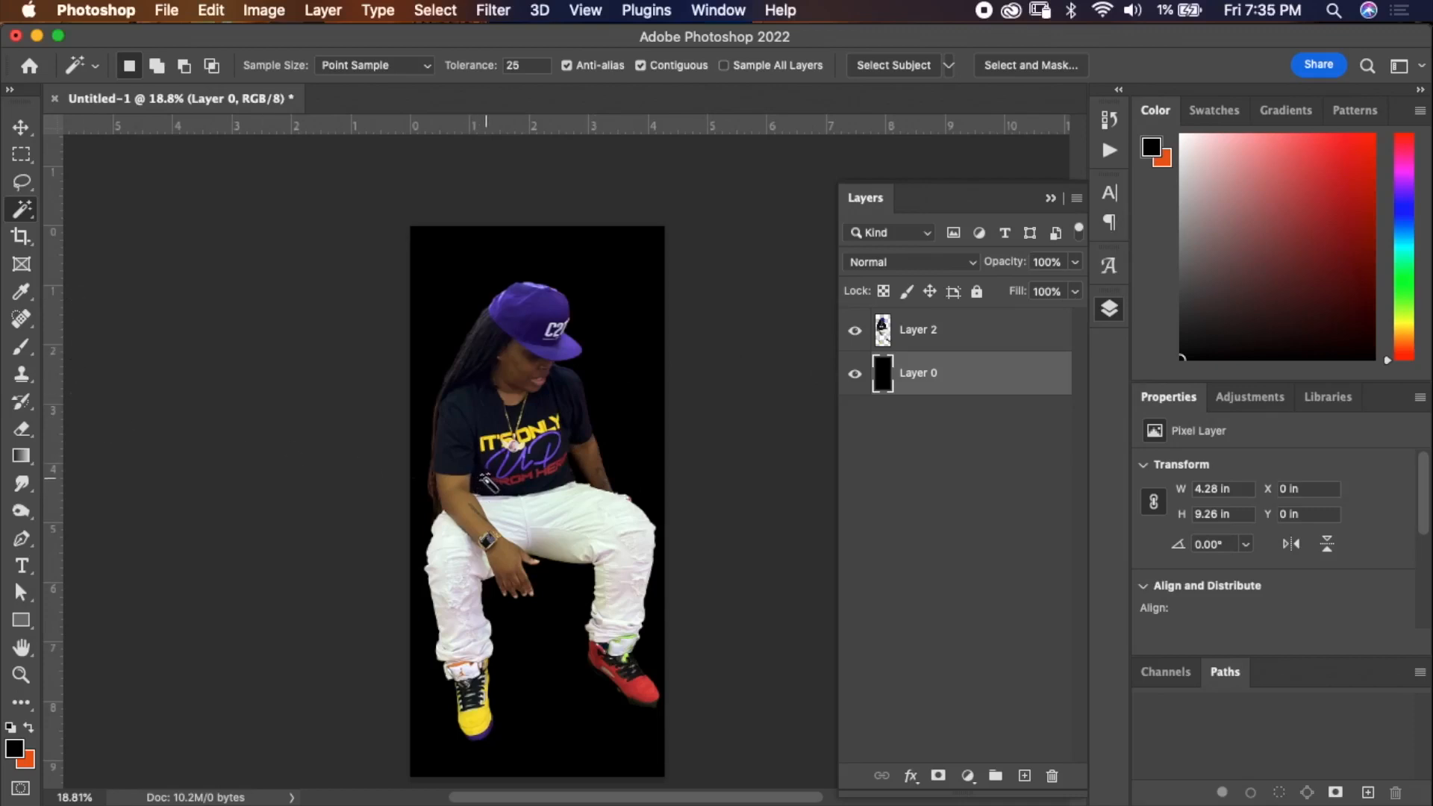
# Sample purple shades from the cap as foreground and background colours with the Eyedropper.
pyautogui.scroll(3, 487, 490)
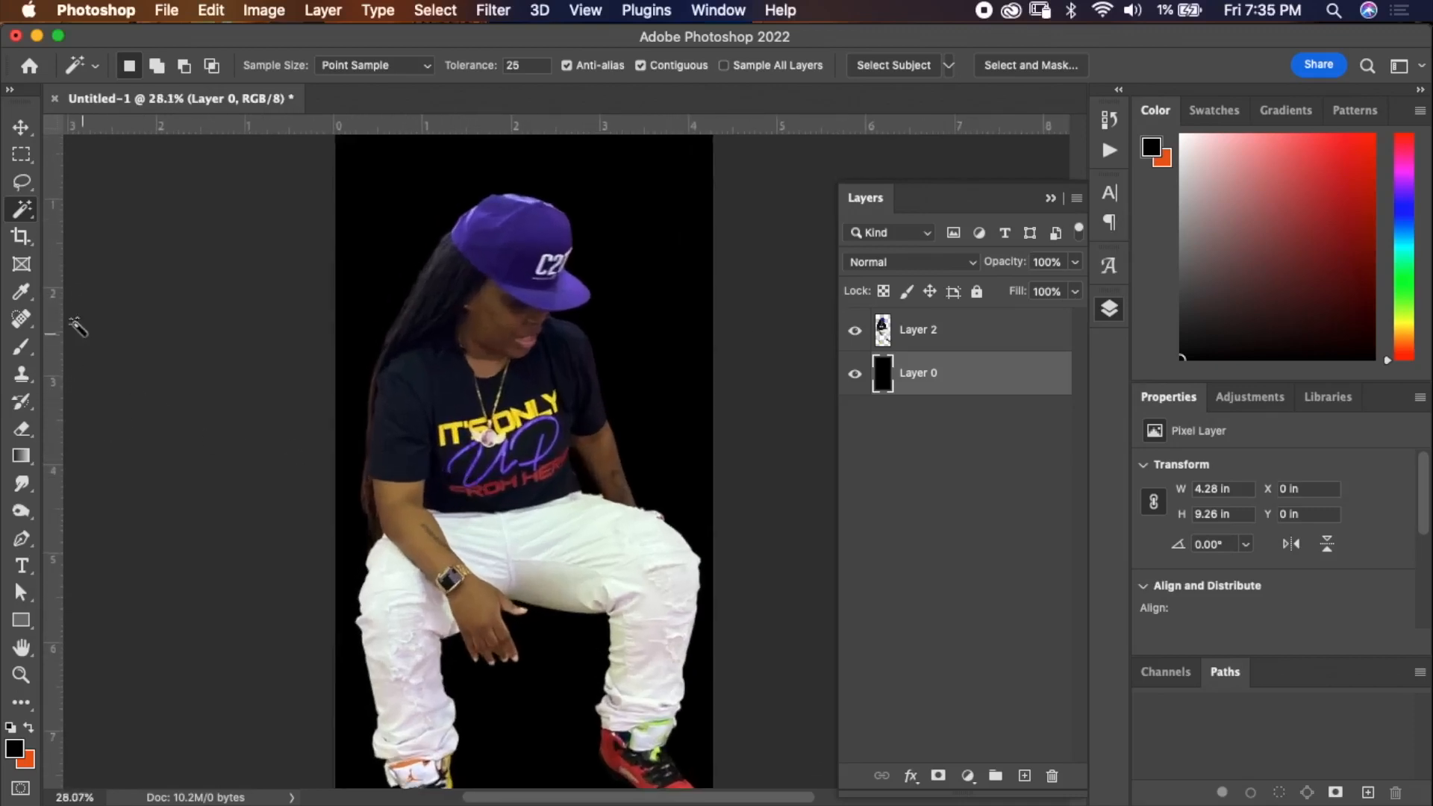
pyautogui.click(21, 293)
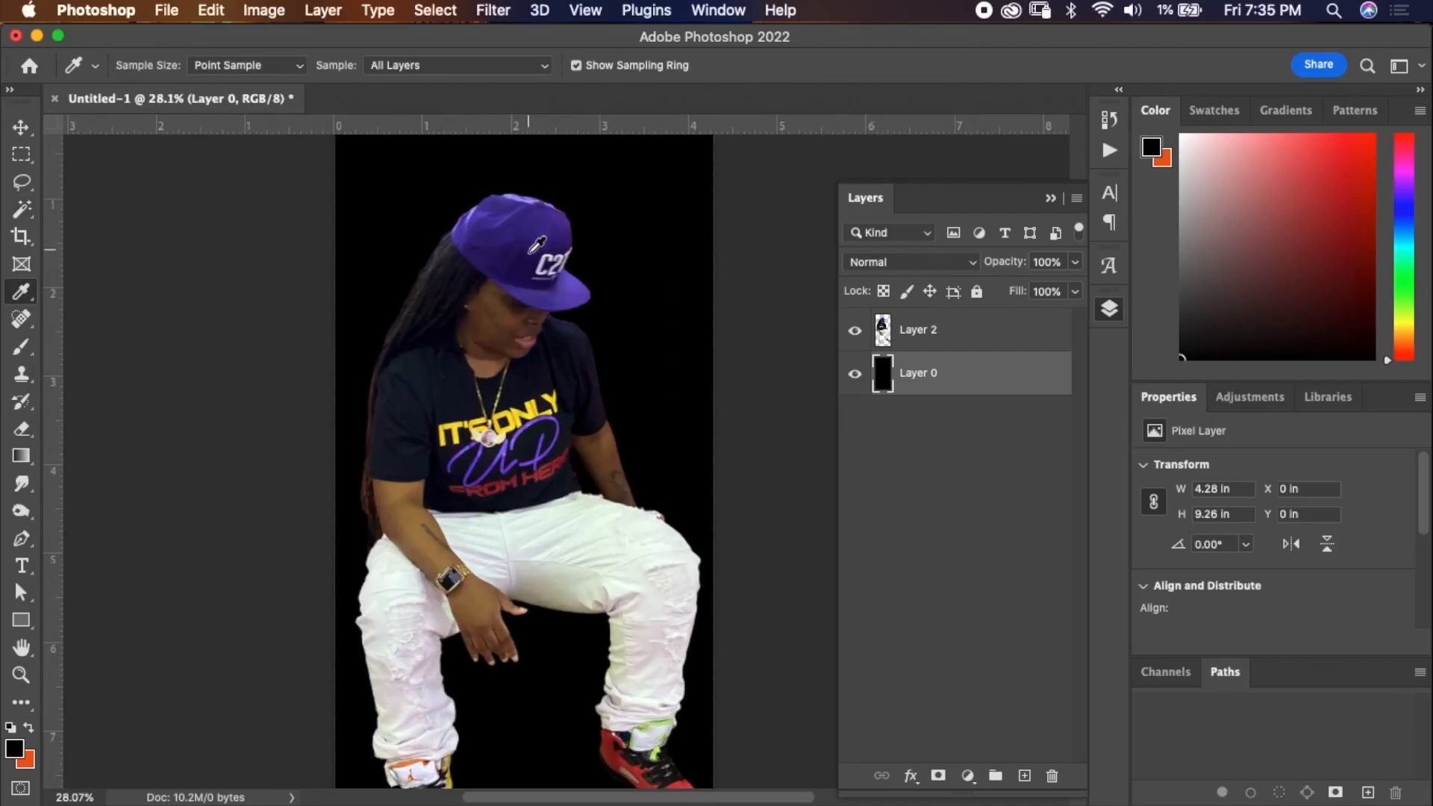
pyautogui.click(515, 271)
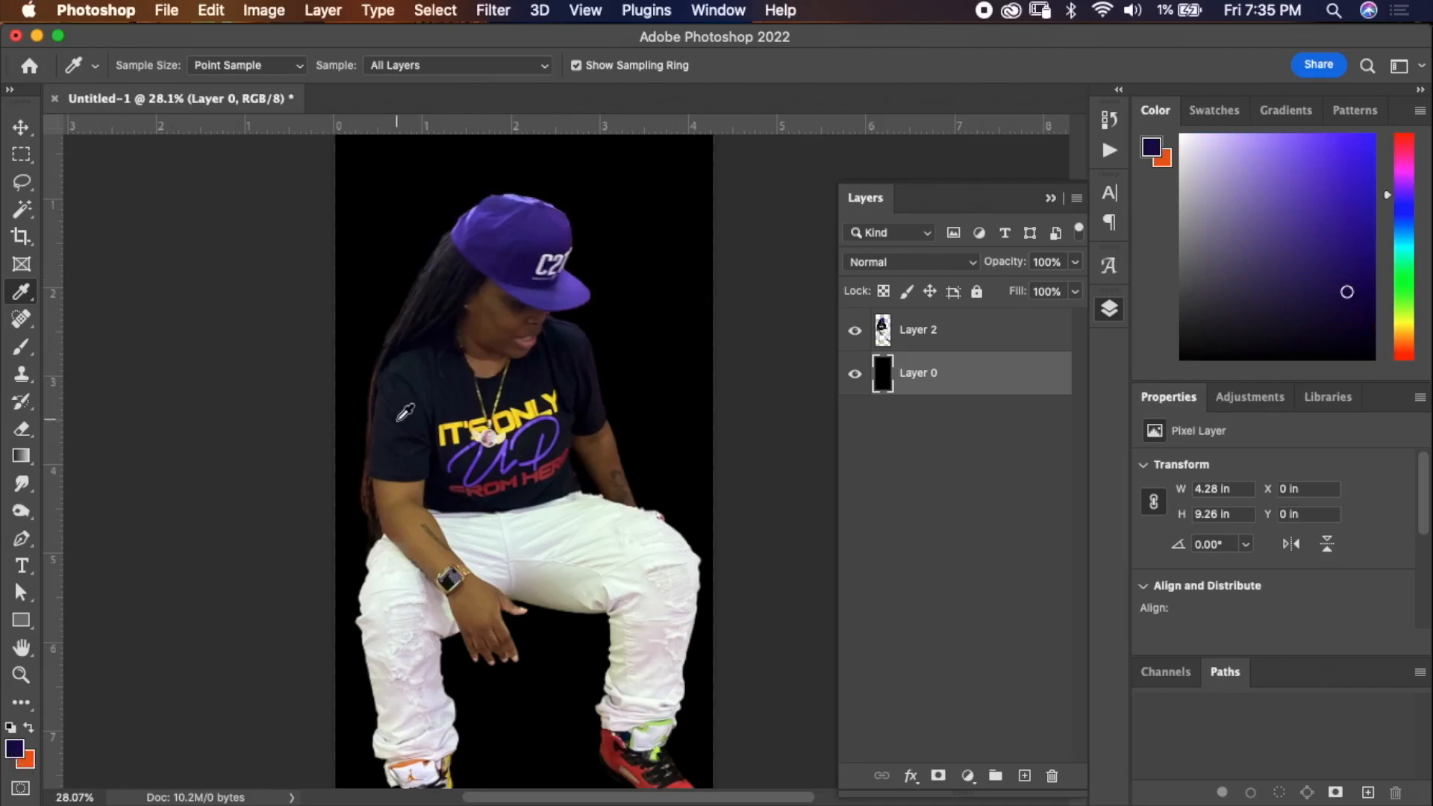
pyautogui.press('x')
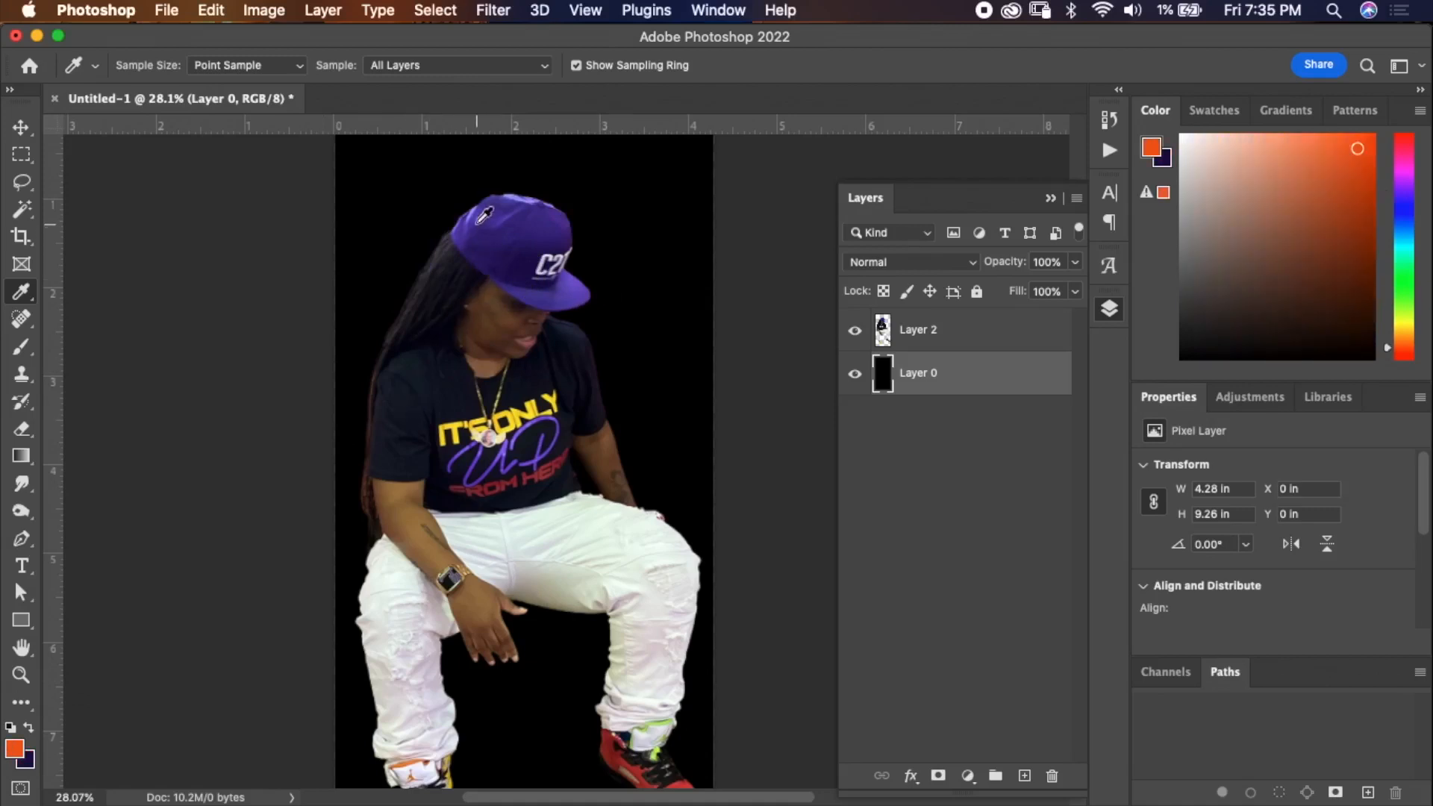
pyautogui.click(568, 220)
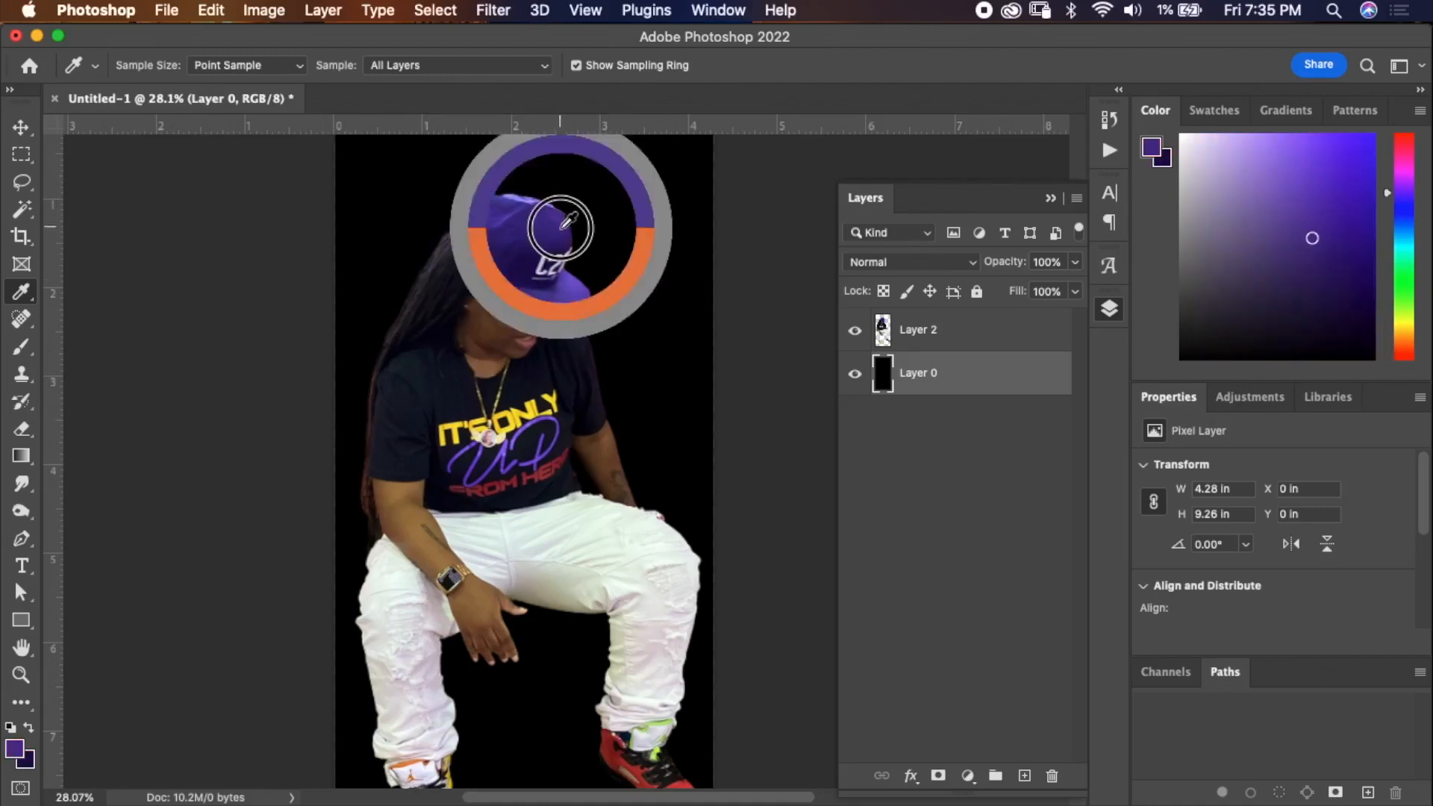
pyautogui.click(574, 275)
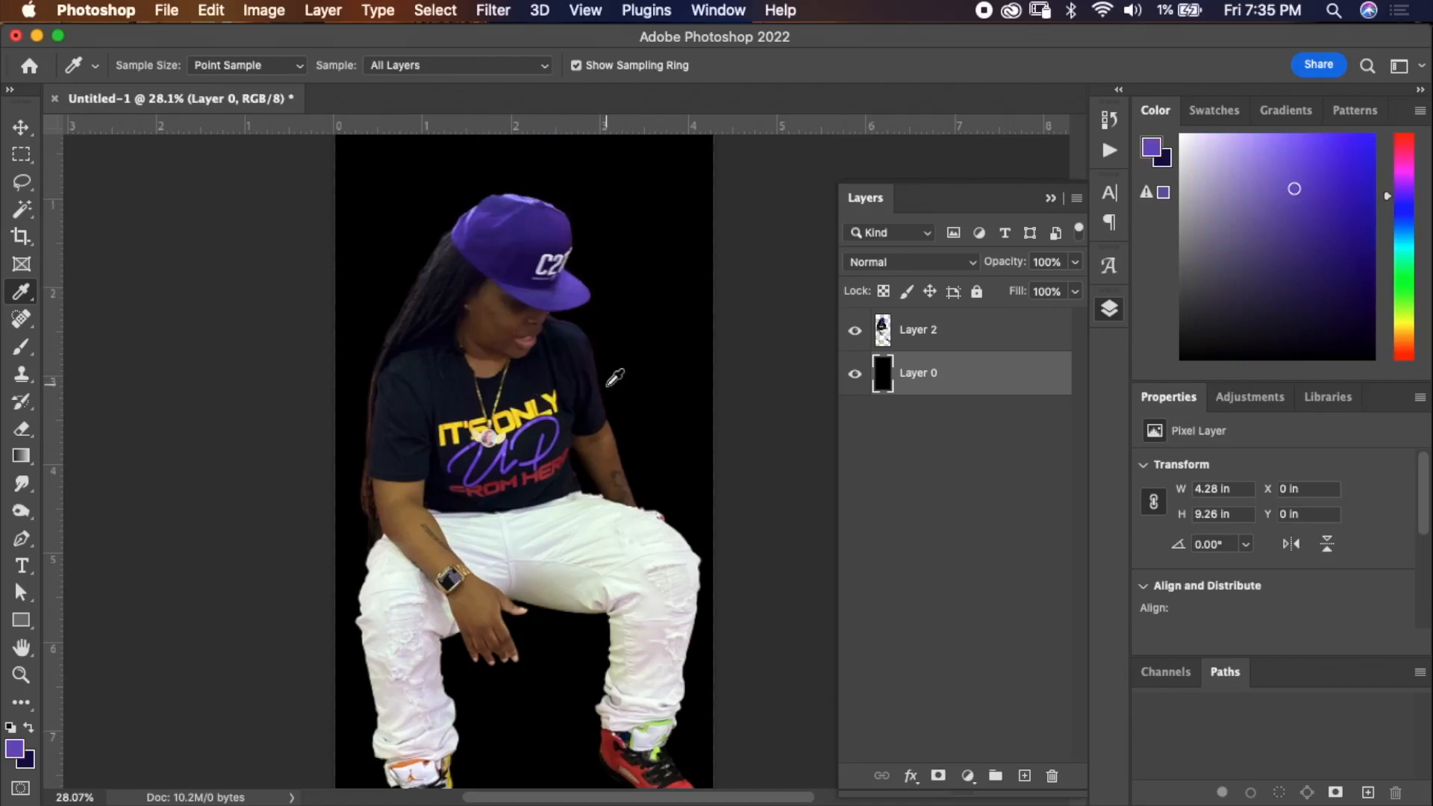
# Draw a vertical purple gradient across the background layer with the Gradient tool and undo it.
pyautogui.press('super+minus')
pyautogui.press('super+minus')
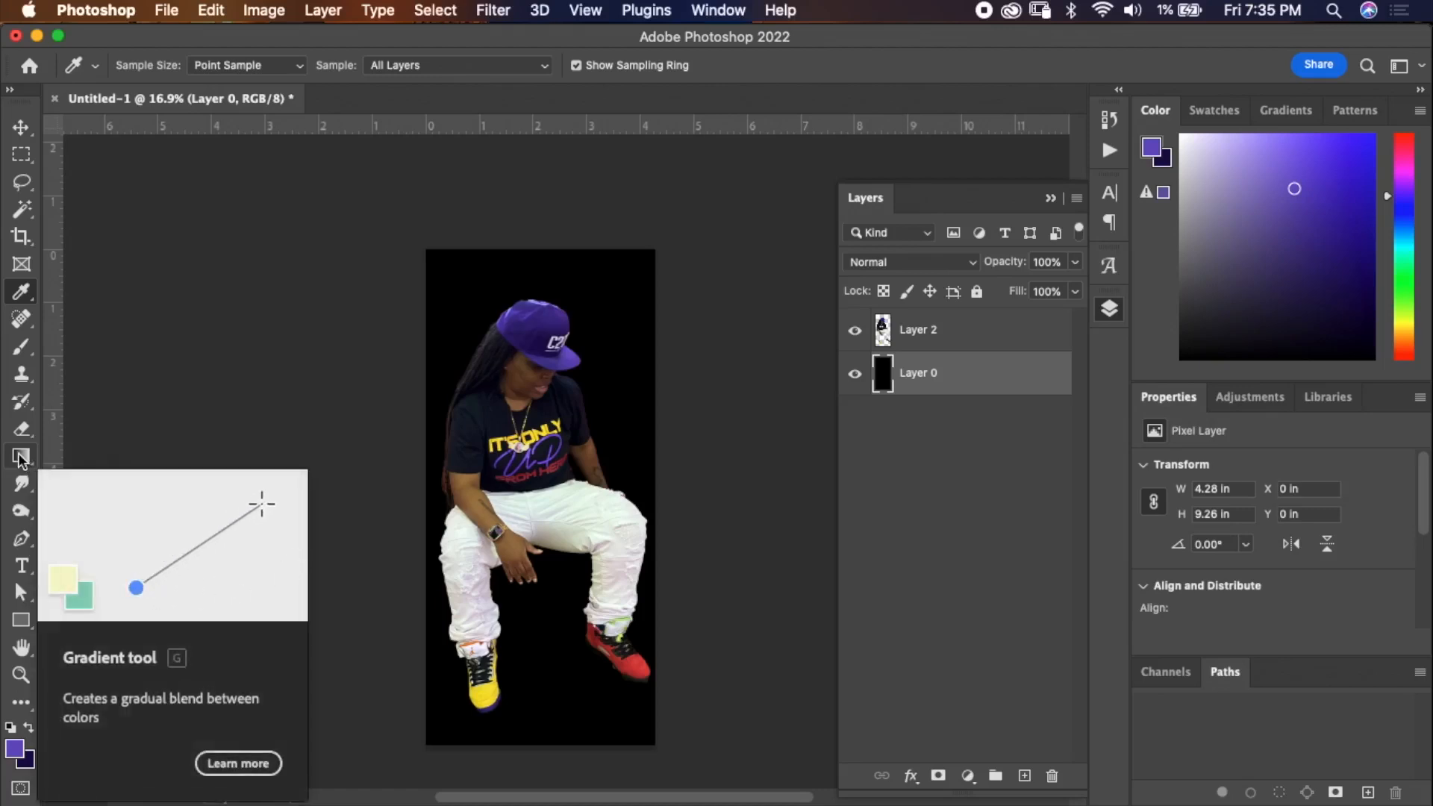
pyautogui.click(21, 457)
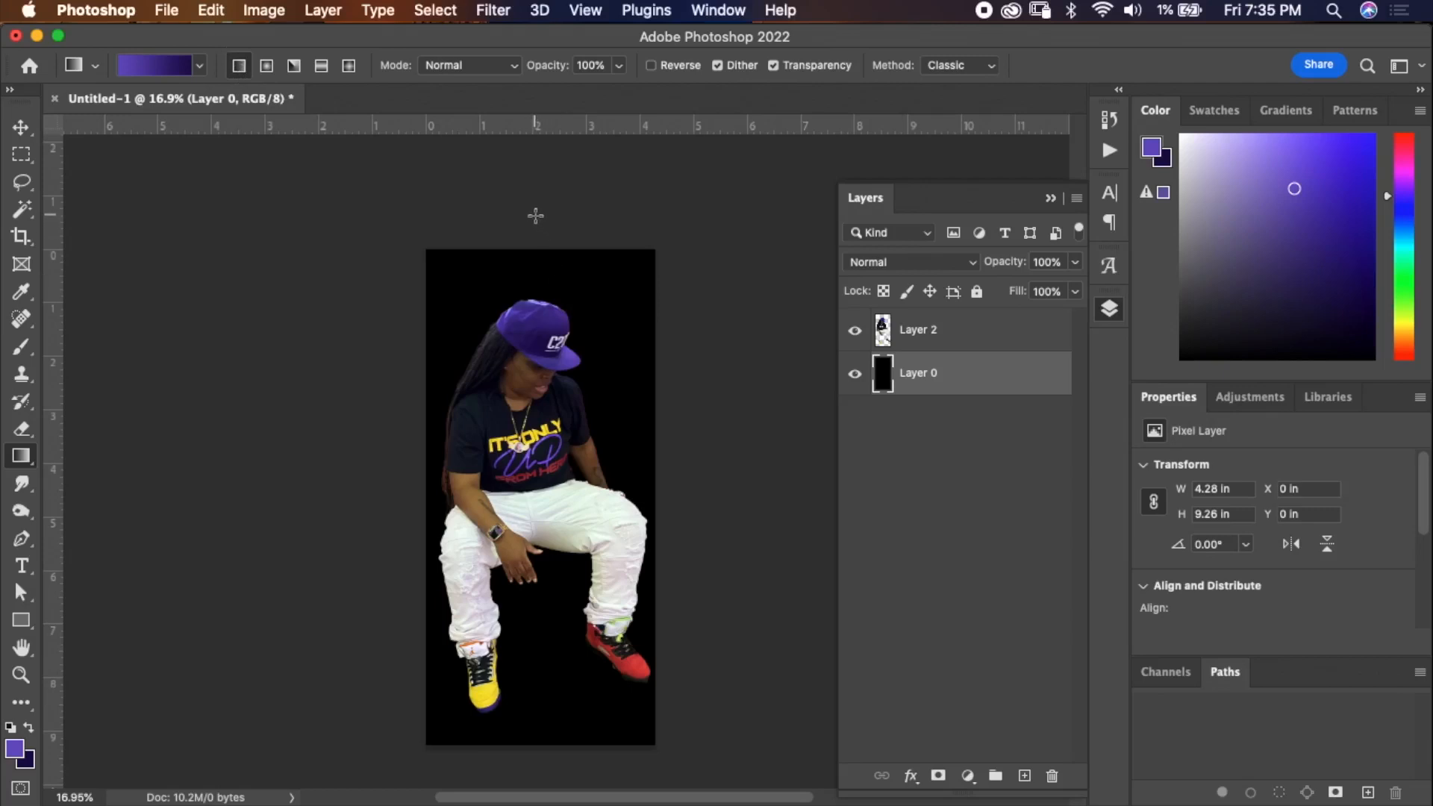
pyautogui.moveTo(539, 240); pyautogui.dragTo(549, 765)
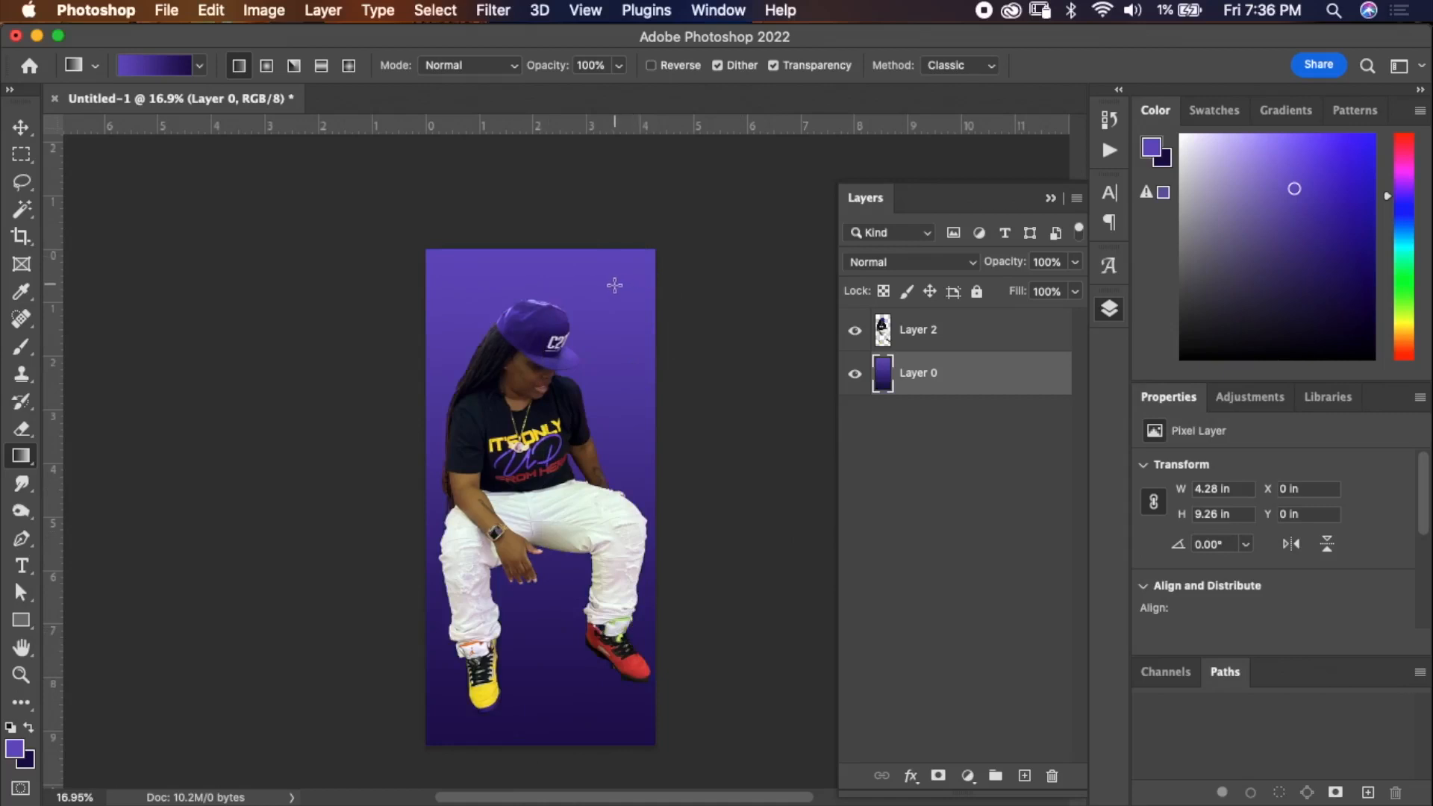
pyautogui.press('super+z')
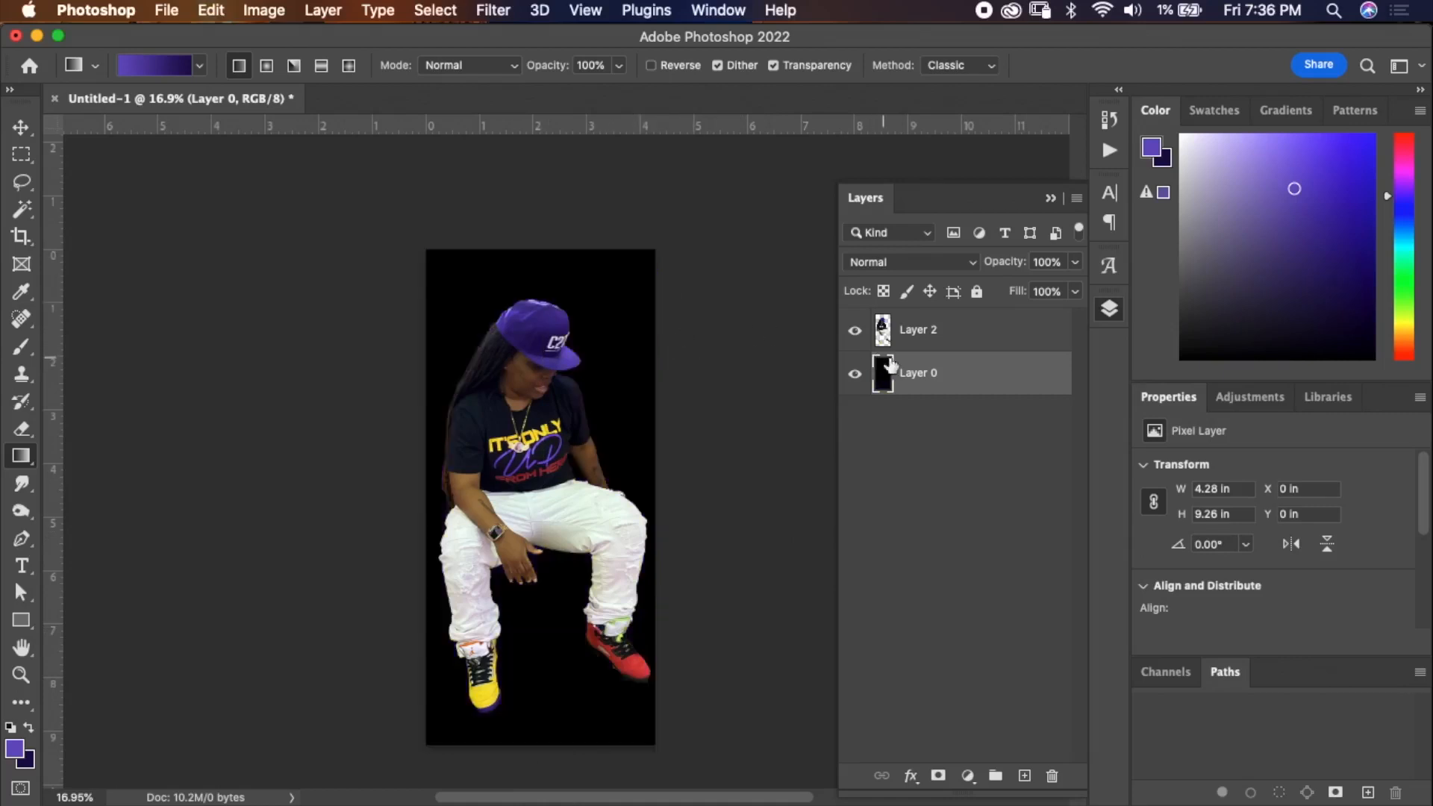
# Add a Gradient Overlay to the background layer using the Foreground to Background preset.
pyautogui.doubleClick(979, 369)
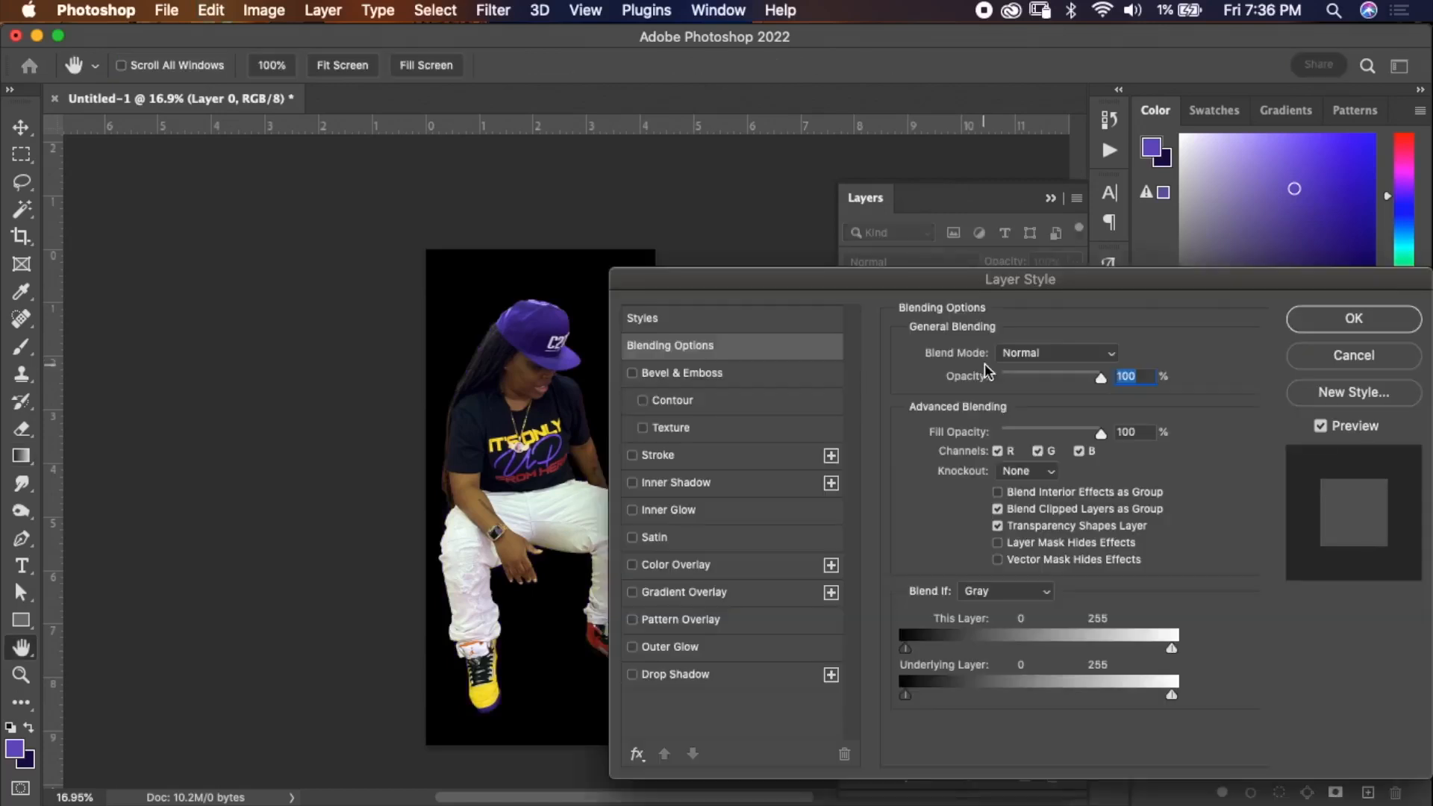
pyautogui.click(757, 590)
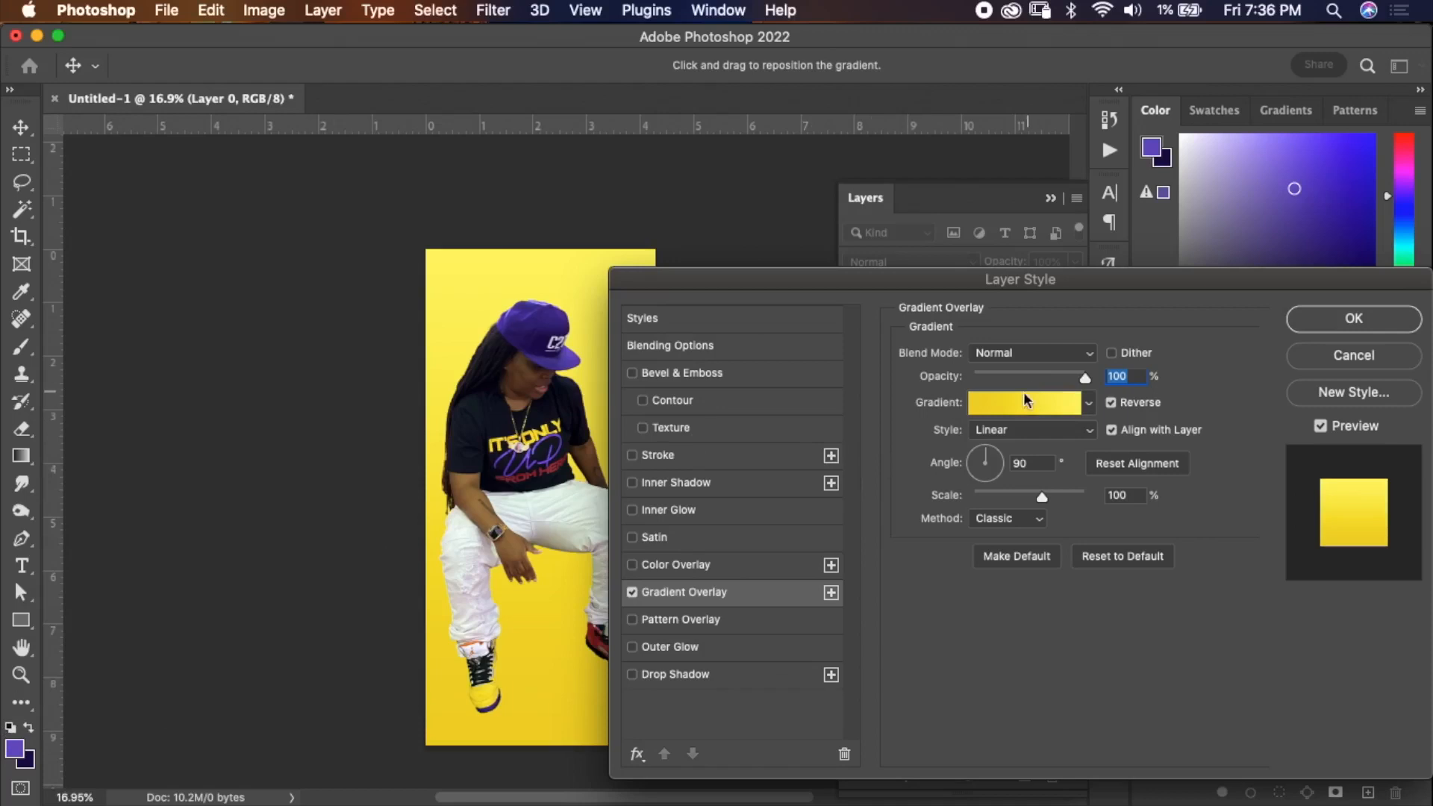
pyautogui.click(1000, 404)
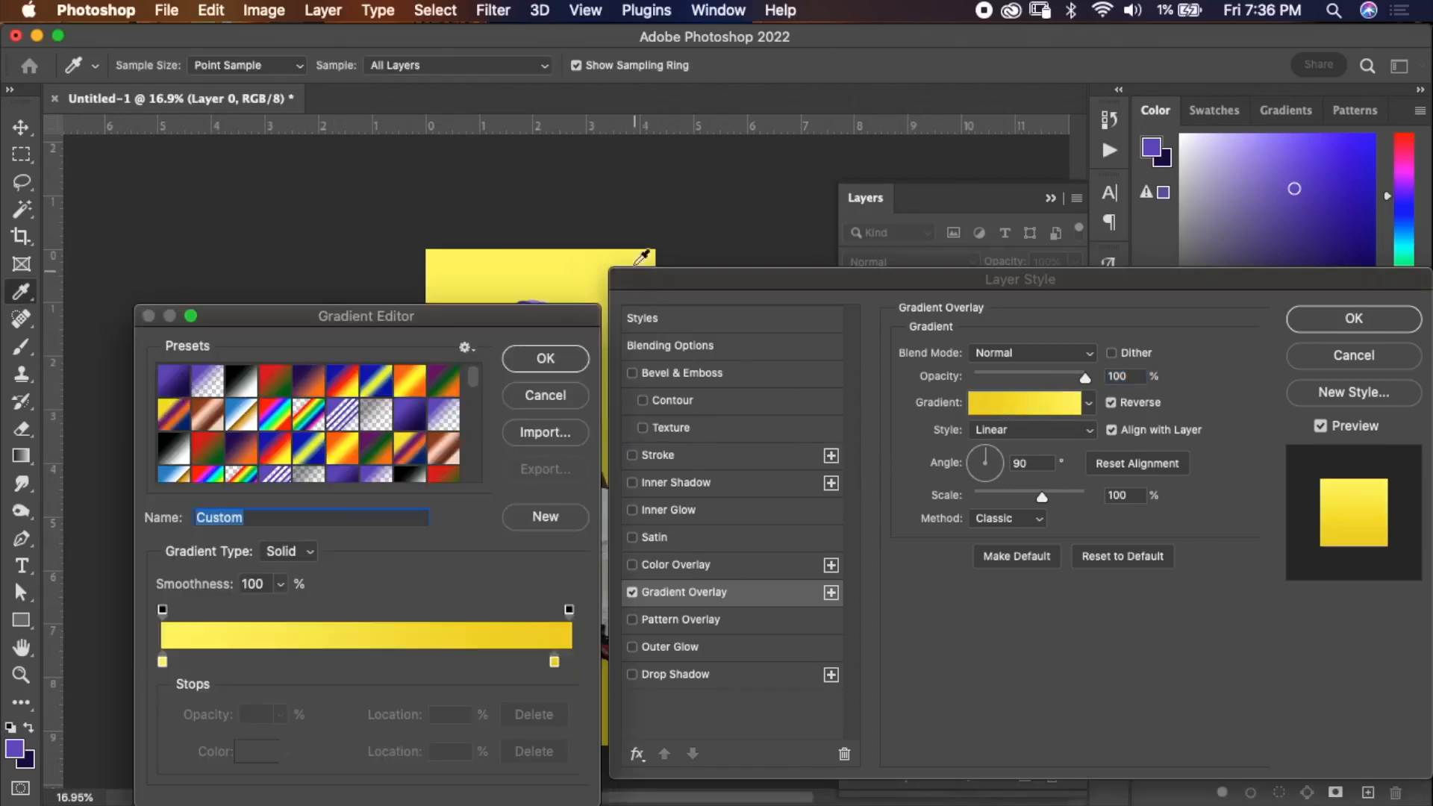
pyautogui.scroll(-10, 662, 236)
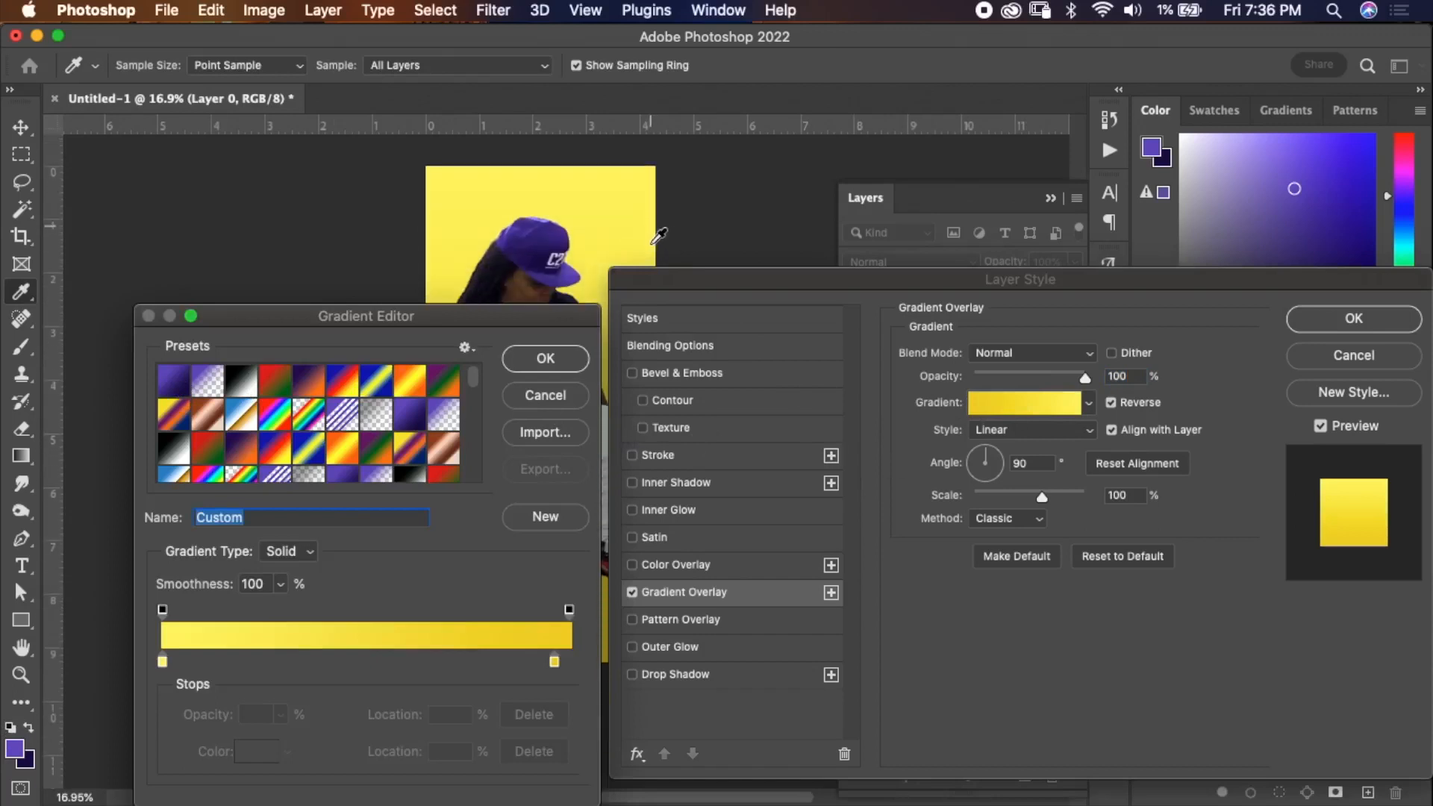
pyautogui.scroll(5, 655, 238)
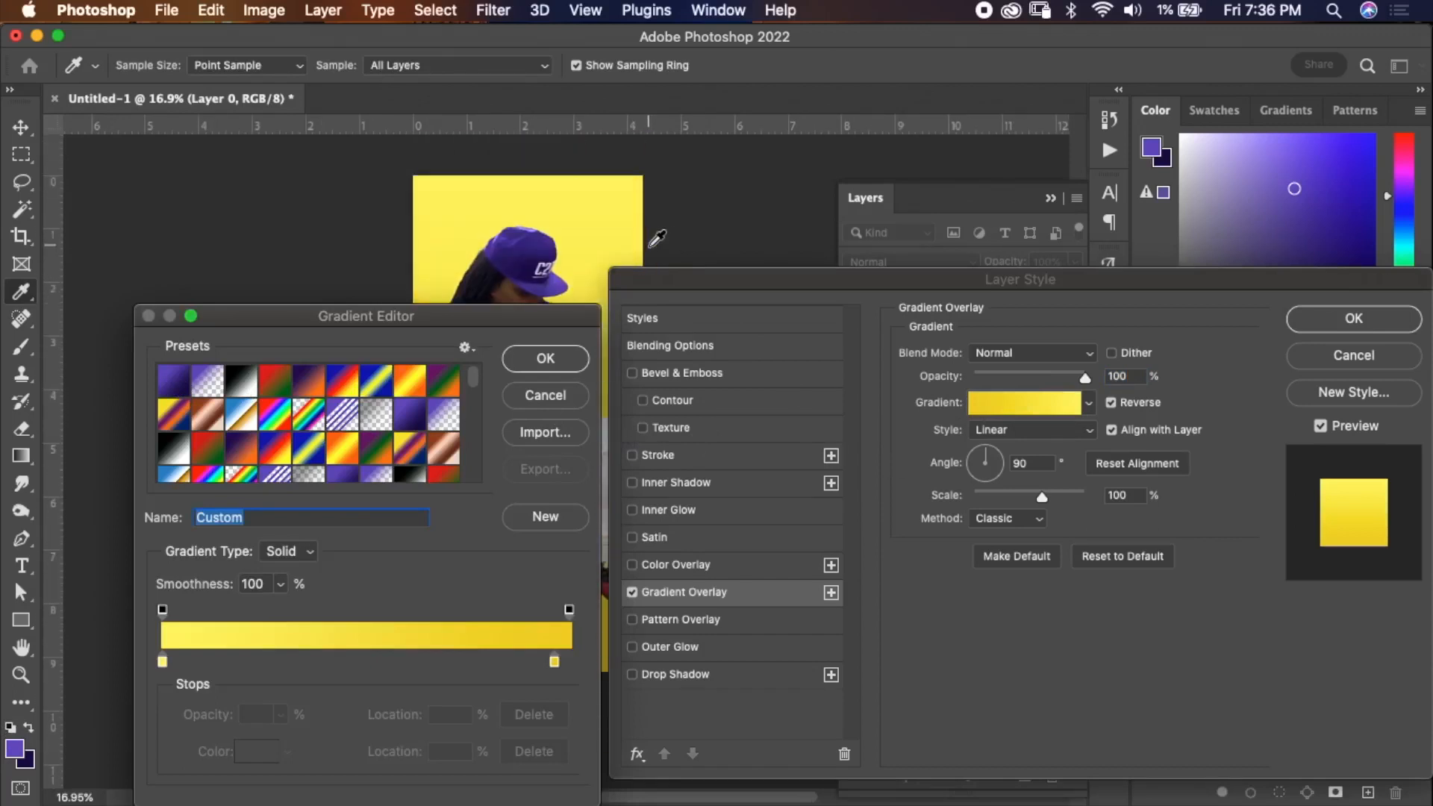
pyautogui.click(179, 383)
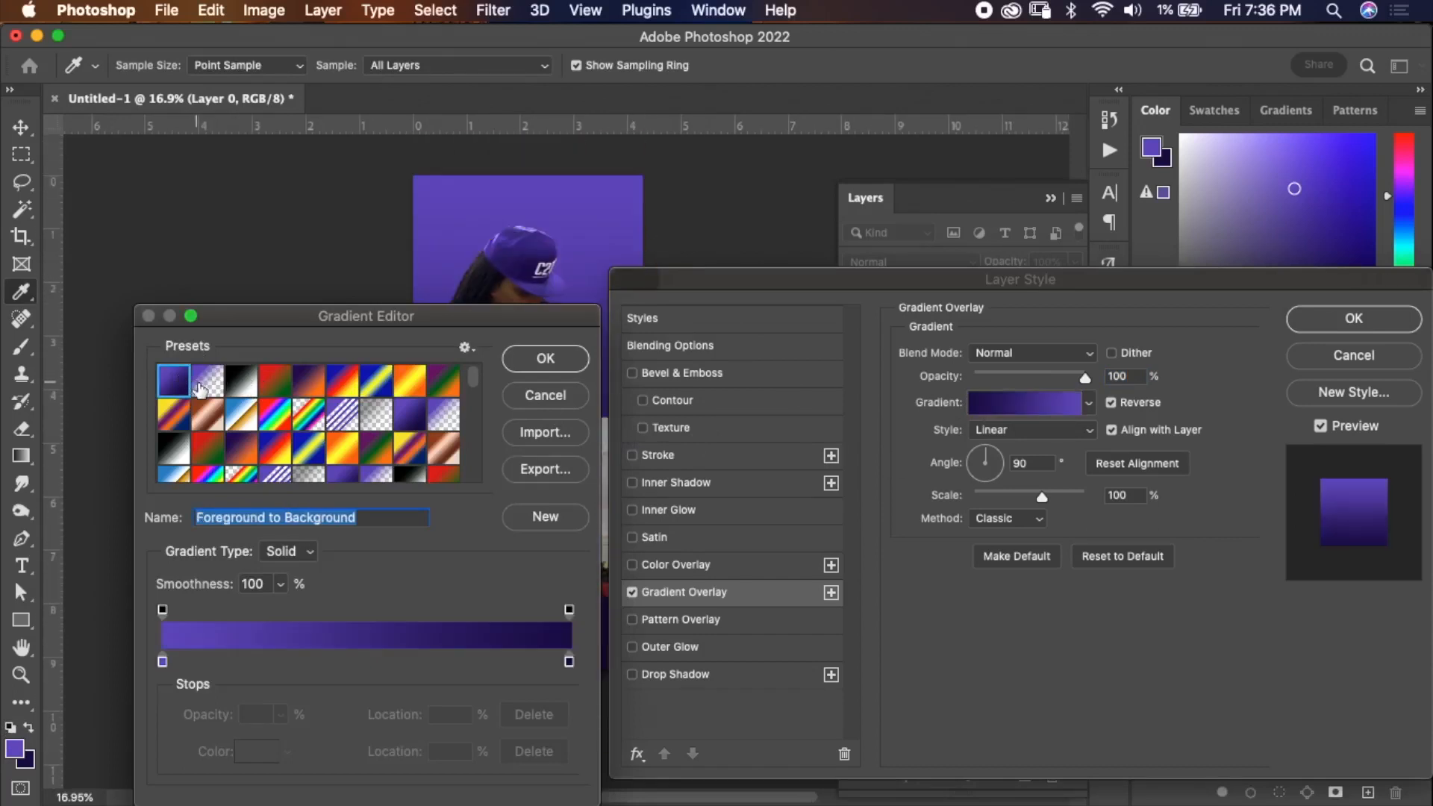
pyautogui.click(556, 360)
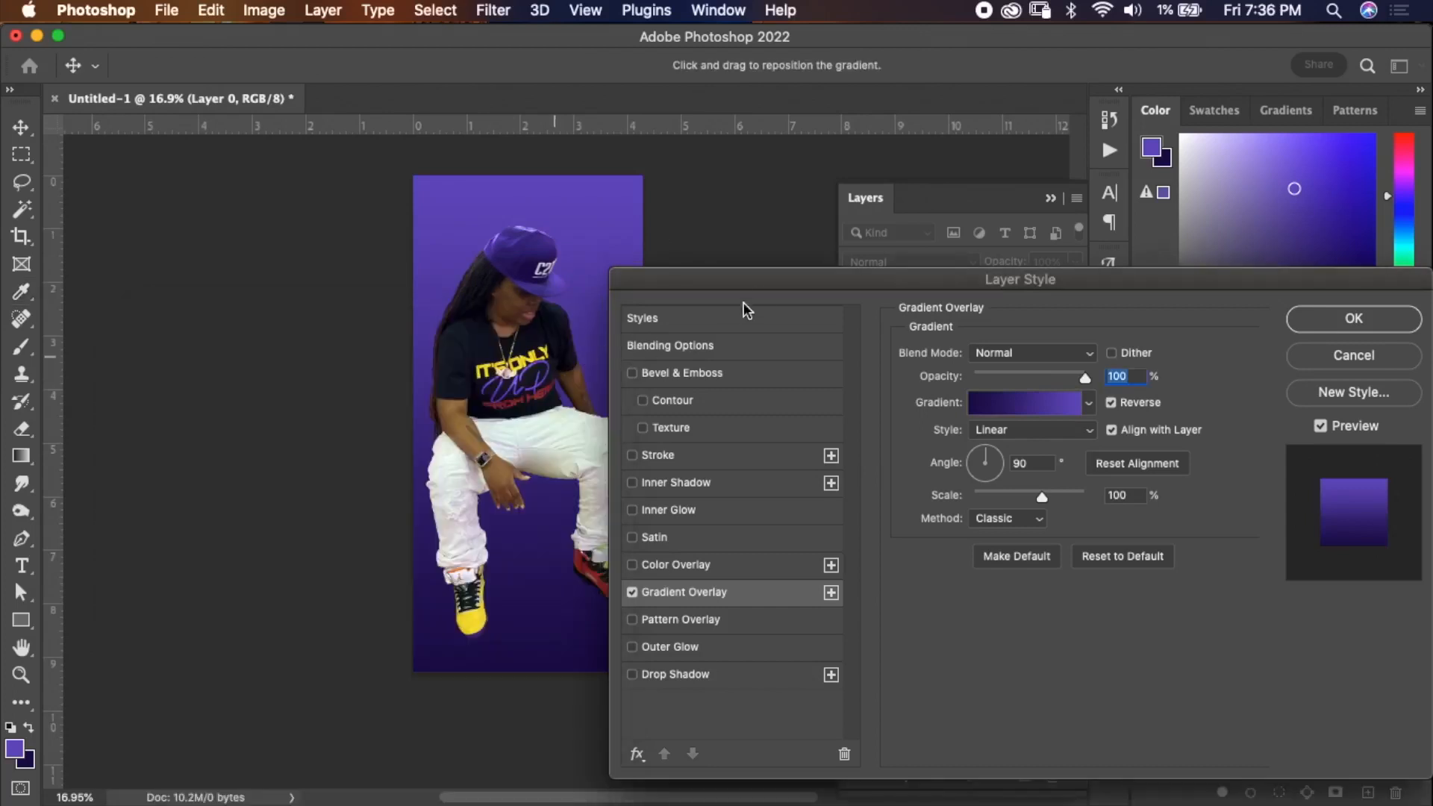
# Toggle the overlay's Reverse option and switch its style to Radial.
pyautogui.moveTo(778, 288); pyautogui.dragTo(826, 208)
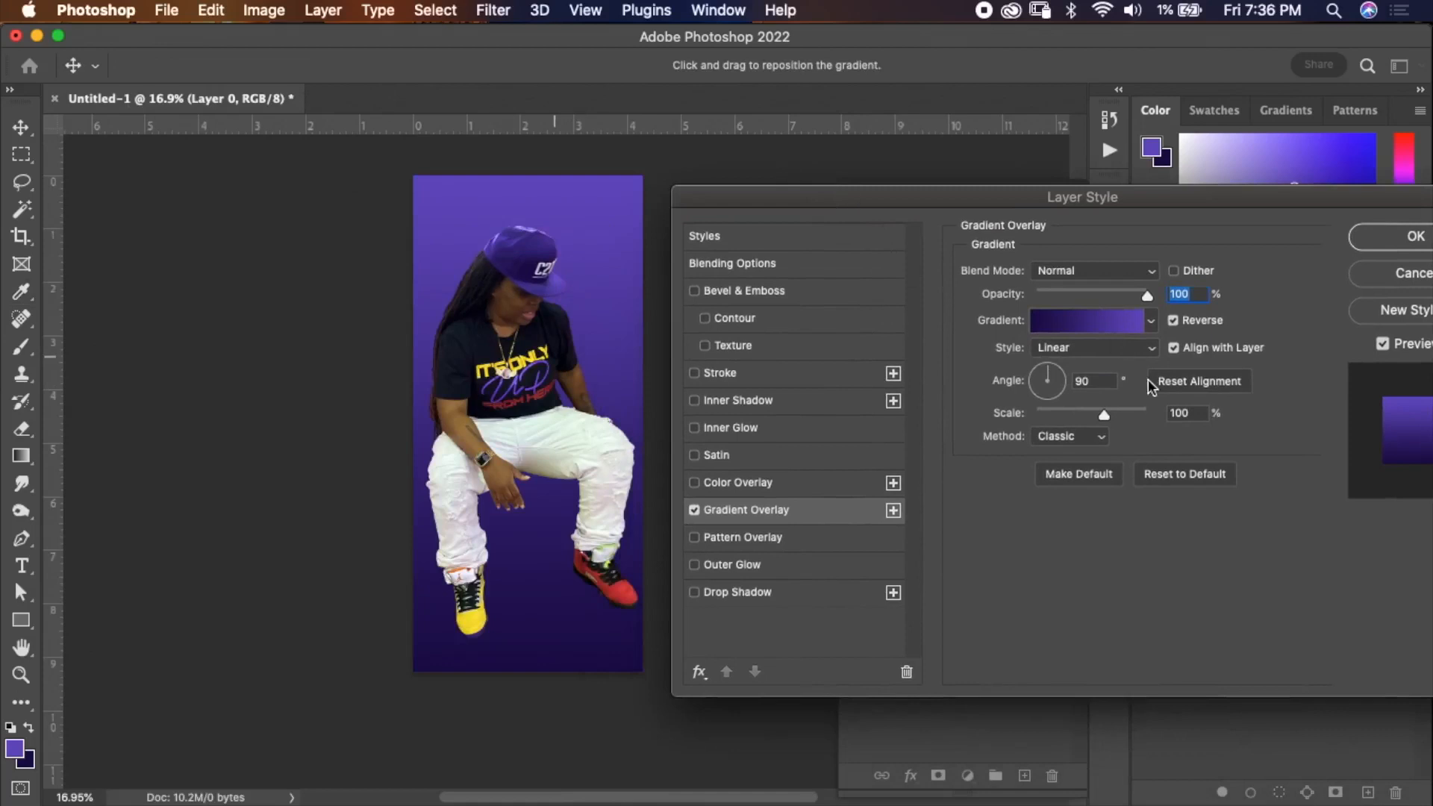
pyautogui.click(1076, 359)
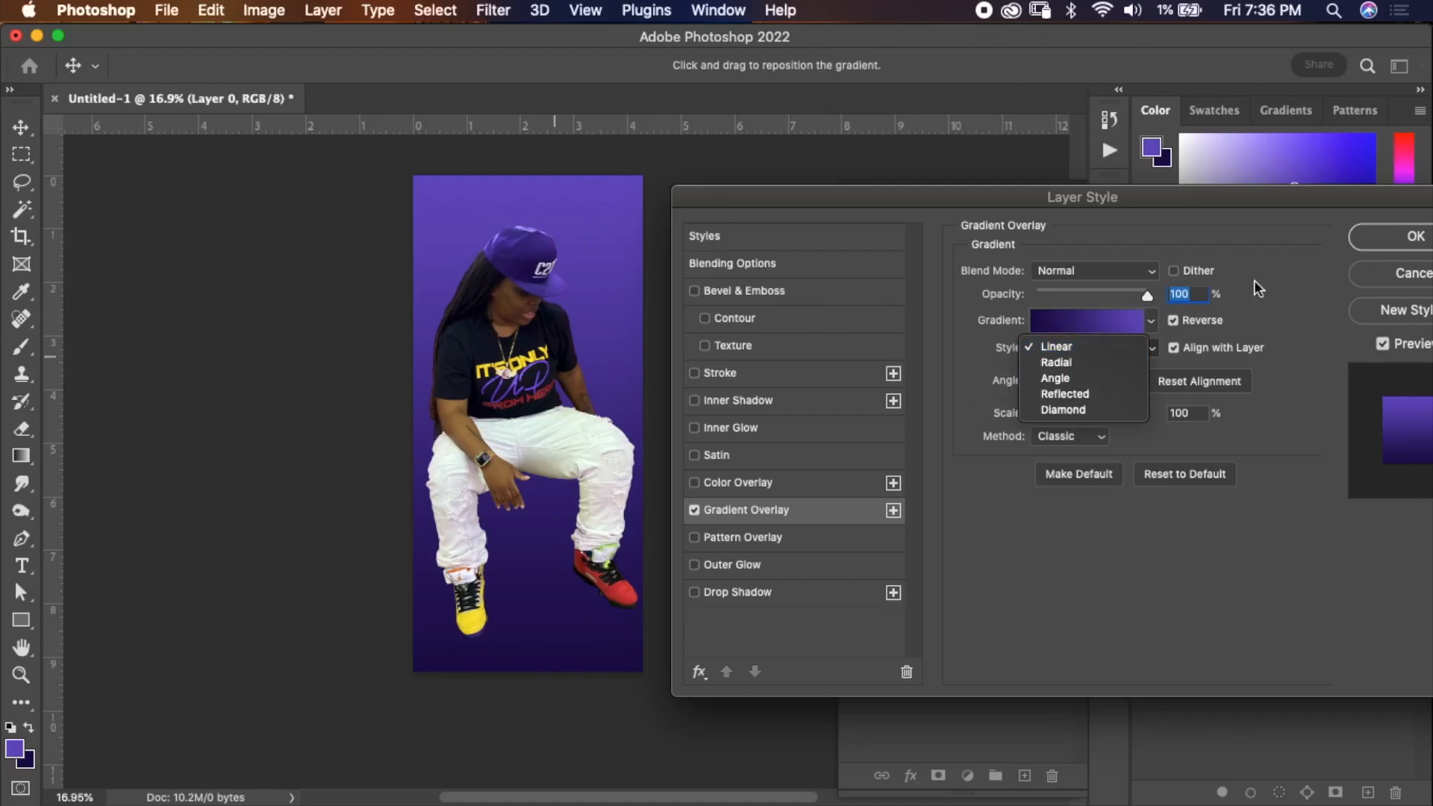
pyautogui.click(1172, 336)
pyautogui.click(1174, 323)
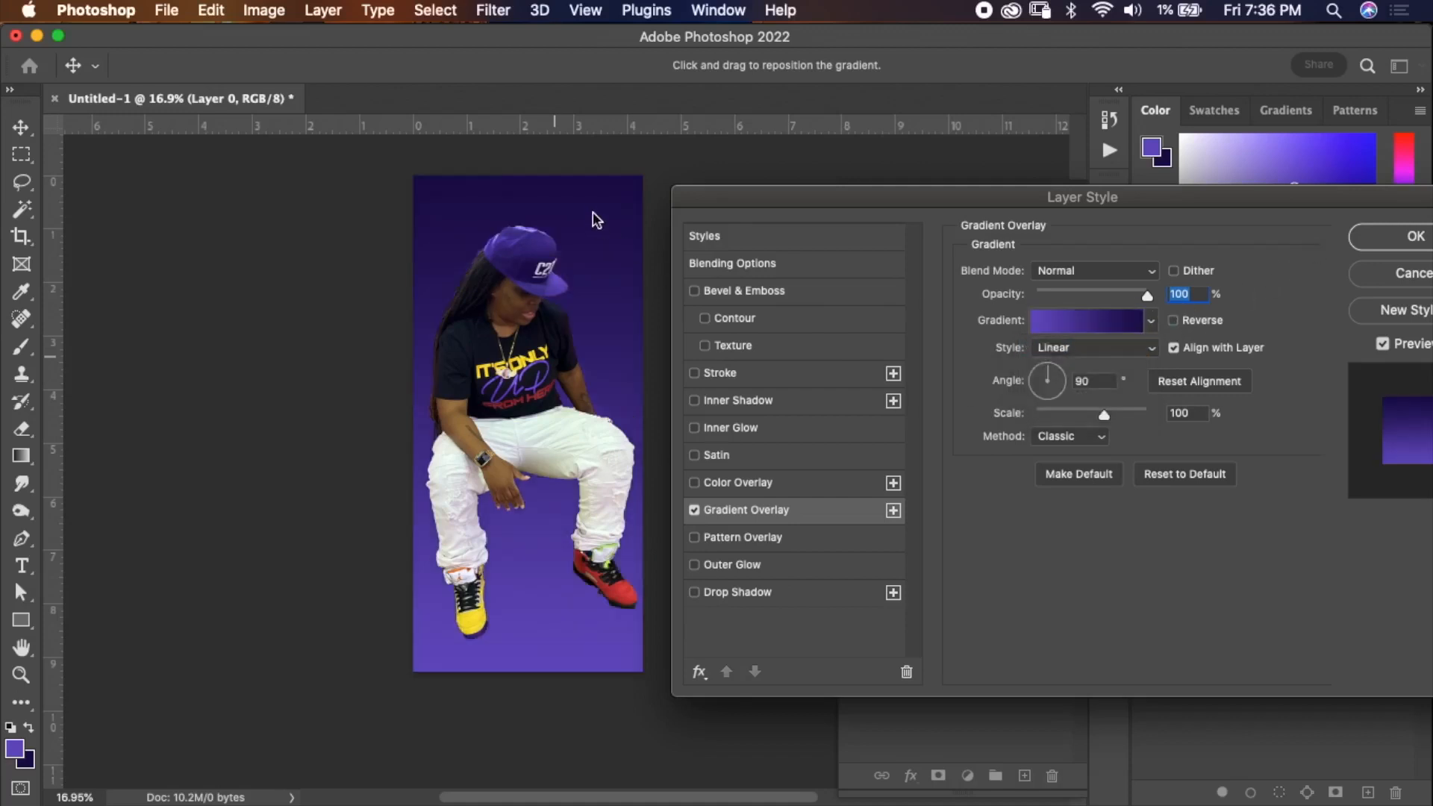
pyautogui.click(1174, 323)
pyautogui.click(1086, 350)
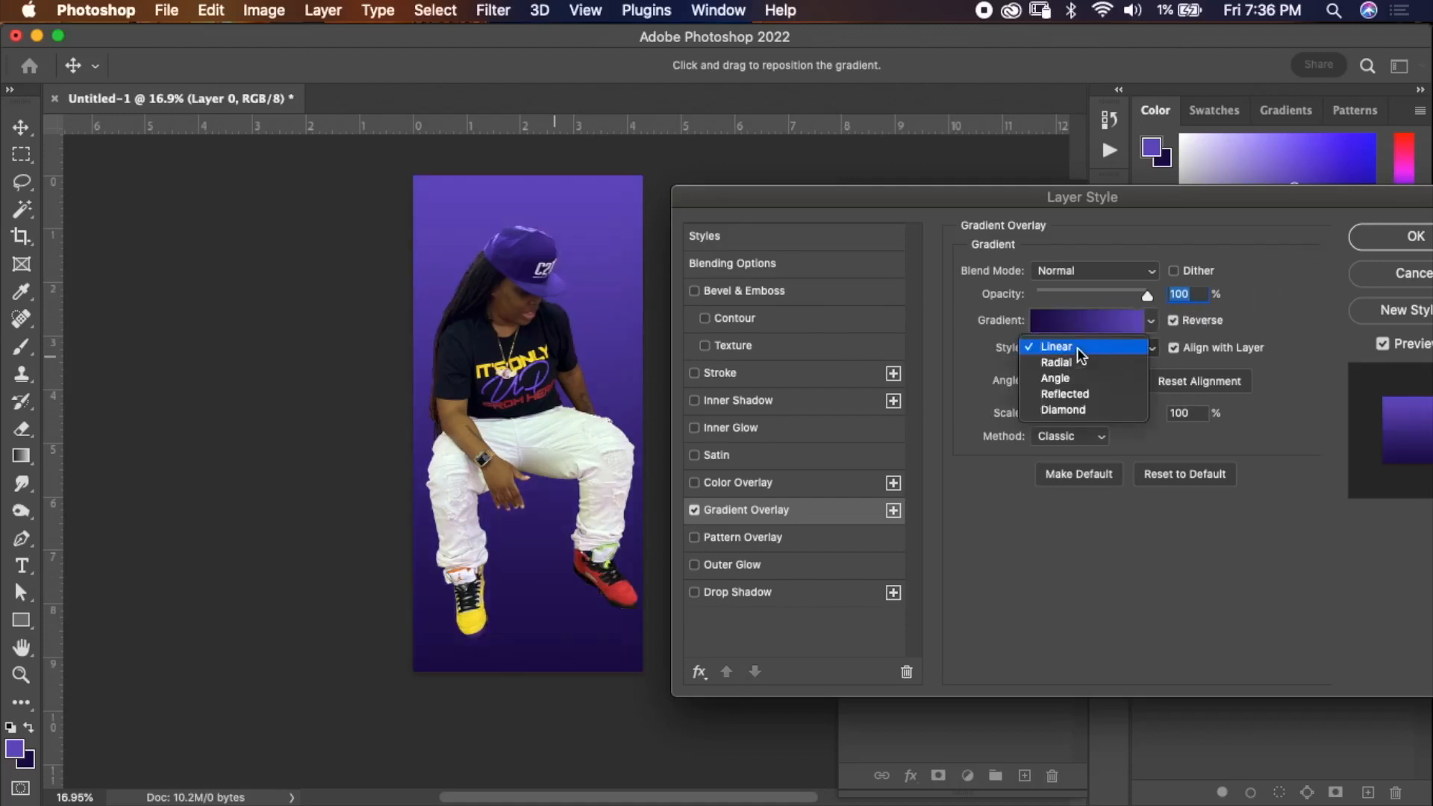
pyautogui.click(1055, 362)
pyautogui.click(1175, 321)
pyautogui.click(1174, 321)
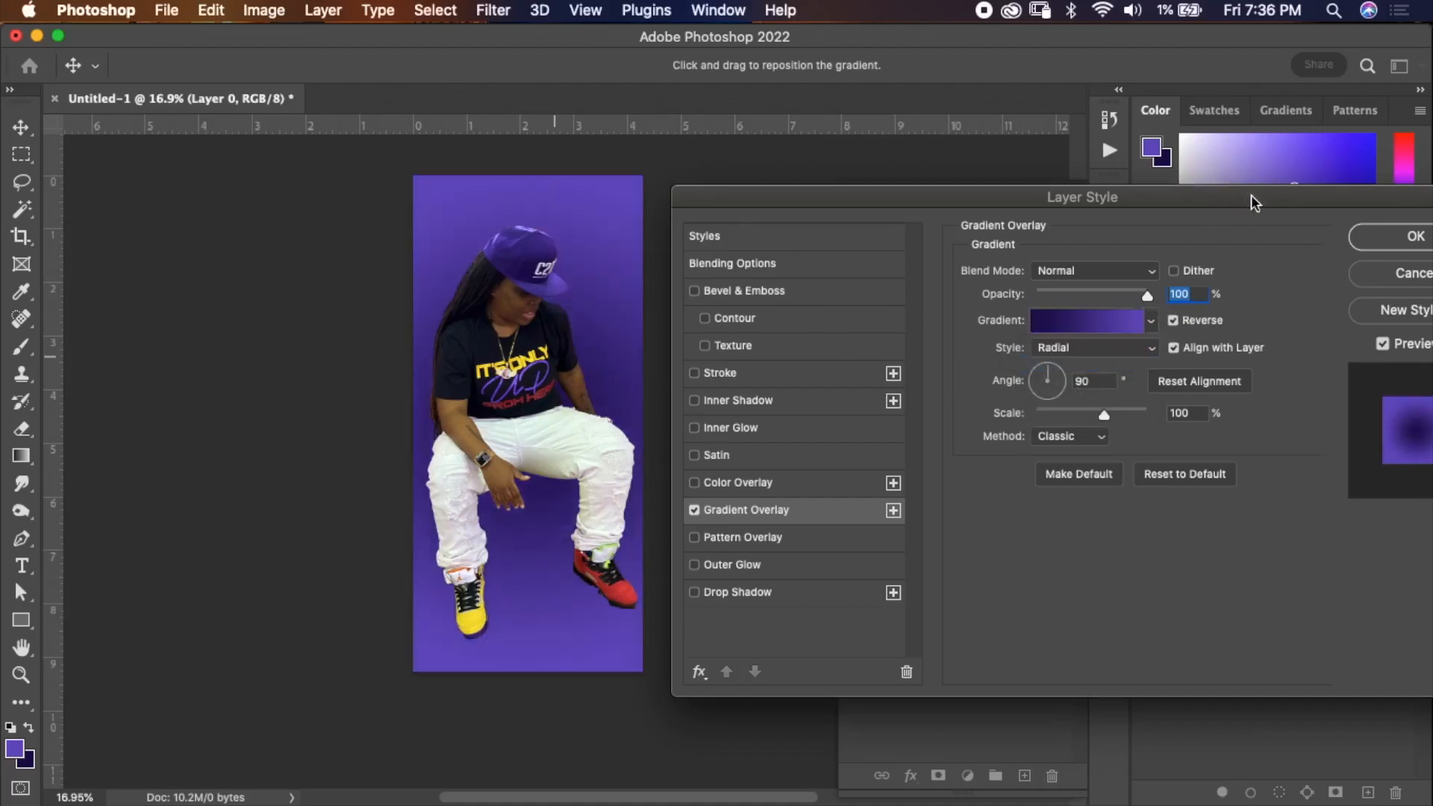
# Try the Angle and Reflected overlay styles and set the gradient overlay style to Diamond.
pyautogui.moveTo(1255, 196); pyautogui.dragTo(1171, 197)
pyautogui.click(1059, 349)
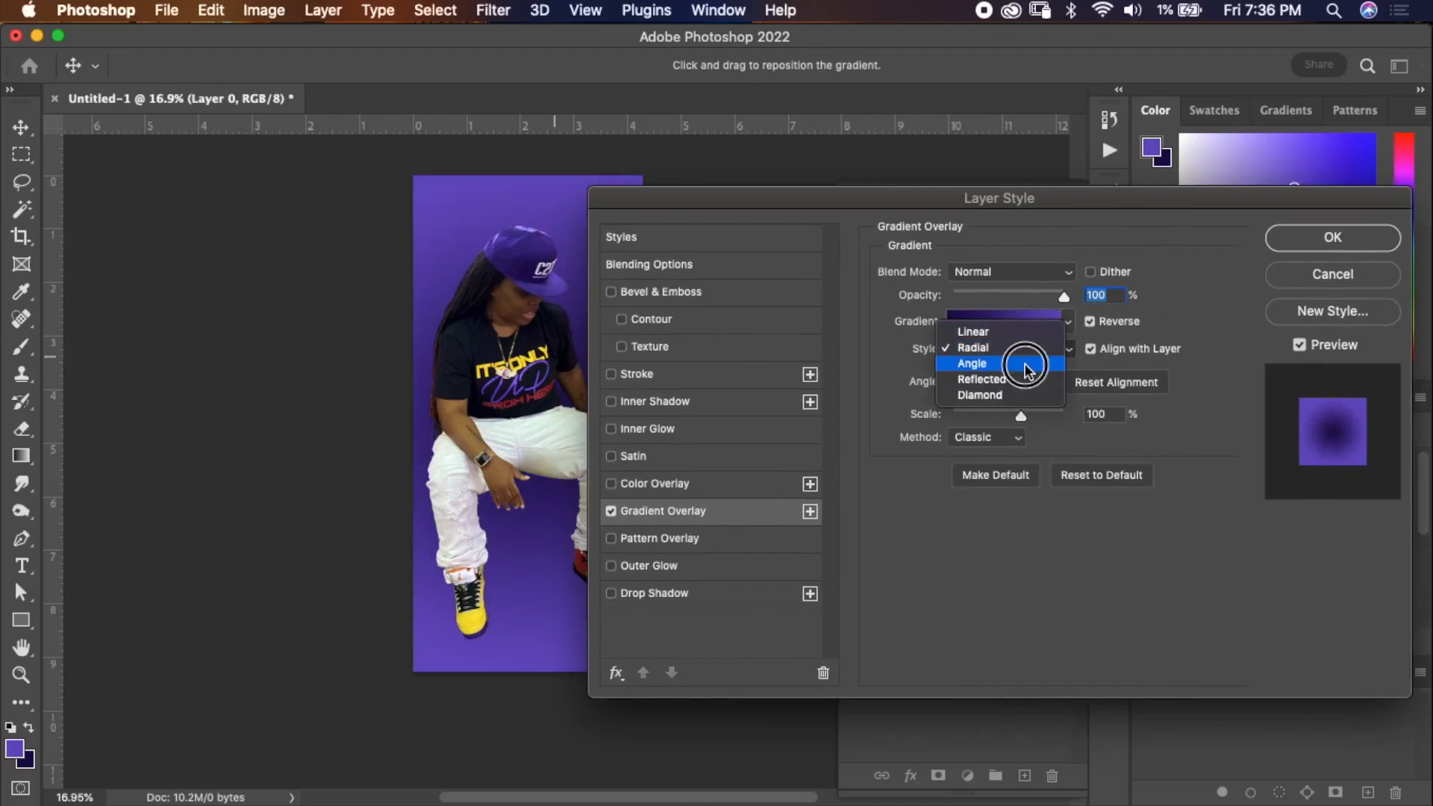
pyautogui.click(1030, 362)
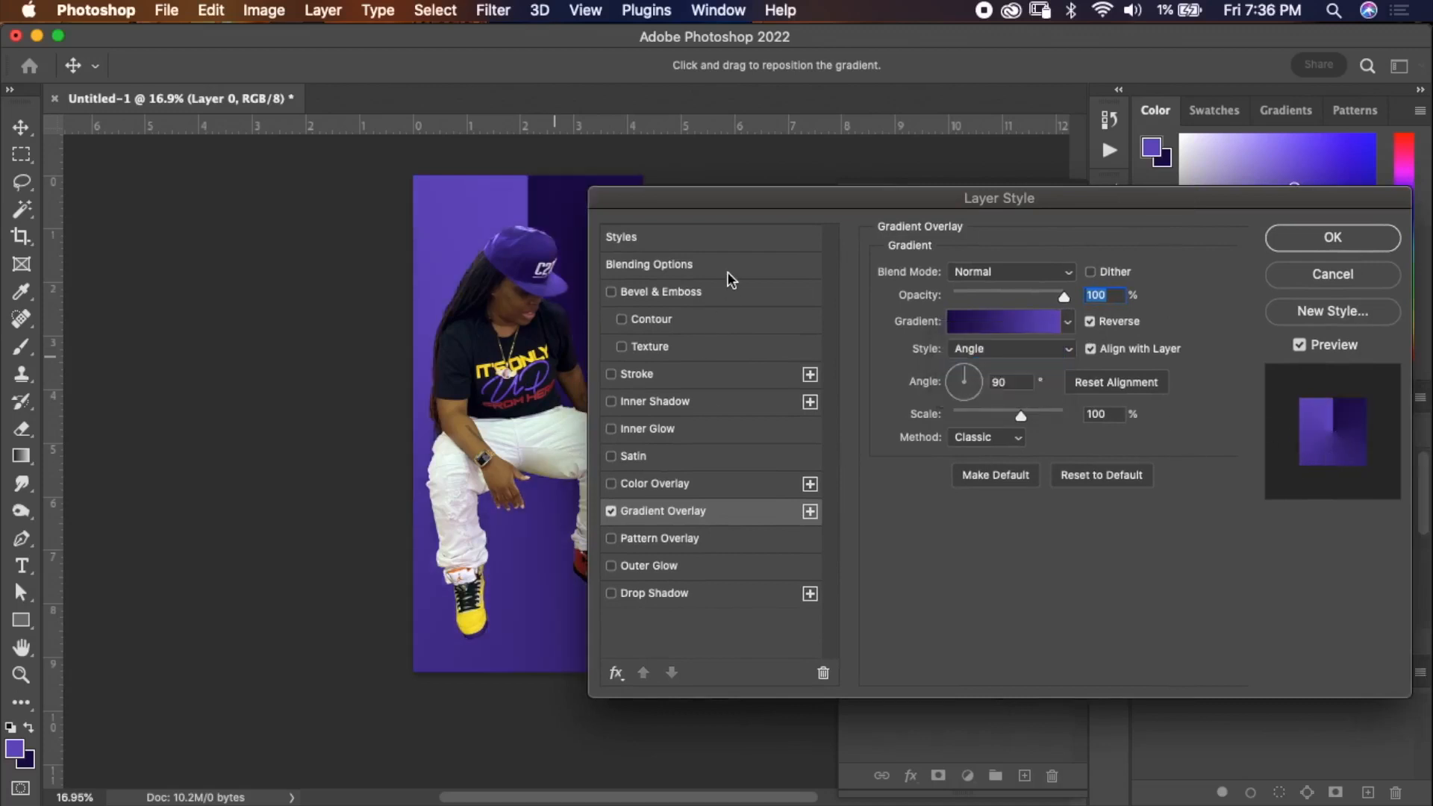
pyautogui.click(1001, 348)
pyautogui.click(1038, 363)
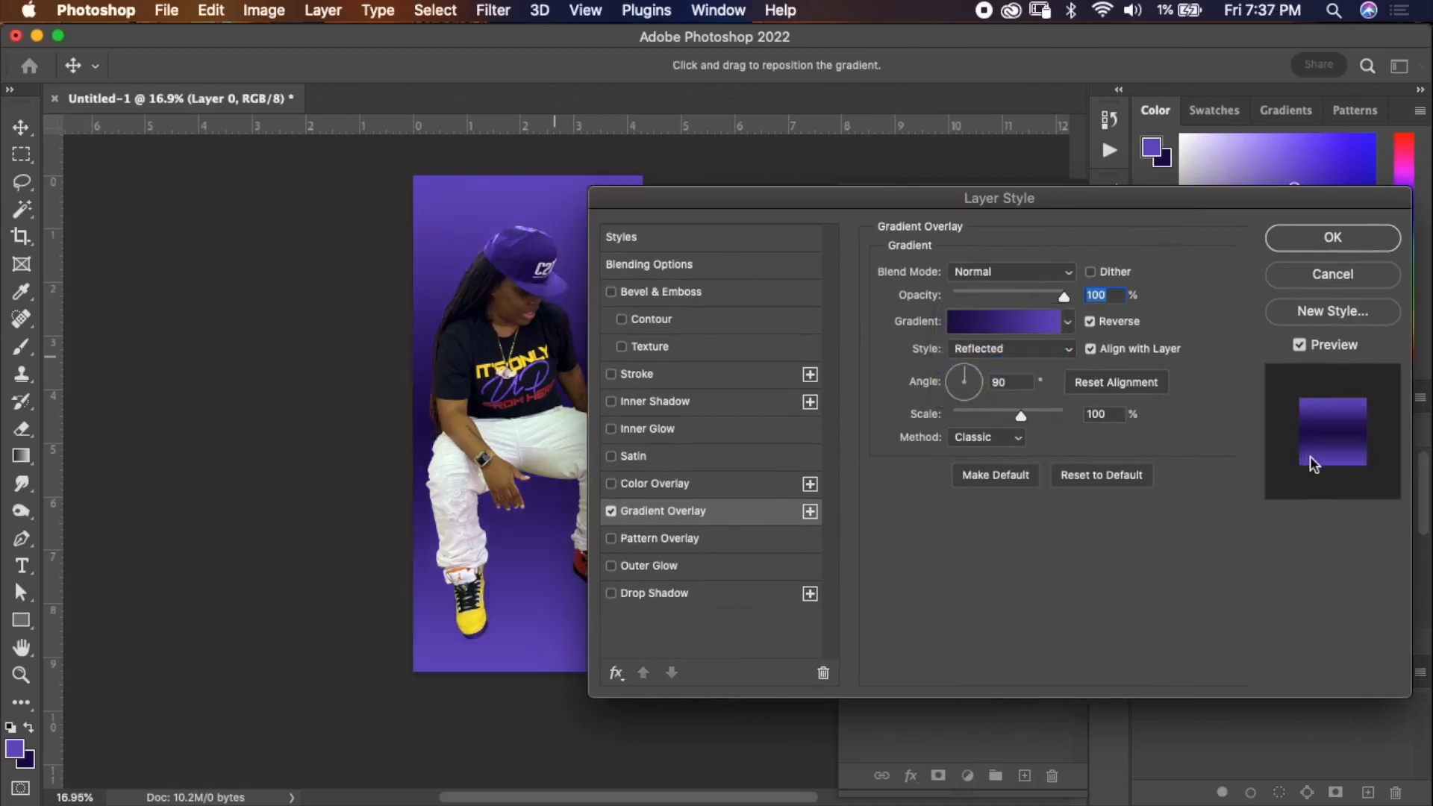
pyautogui.click(1029, 354)
pyautogui.click(1031, 364)
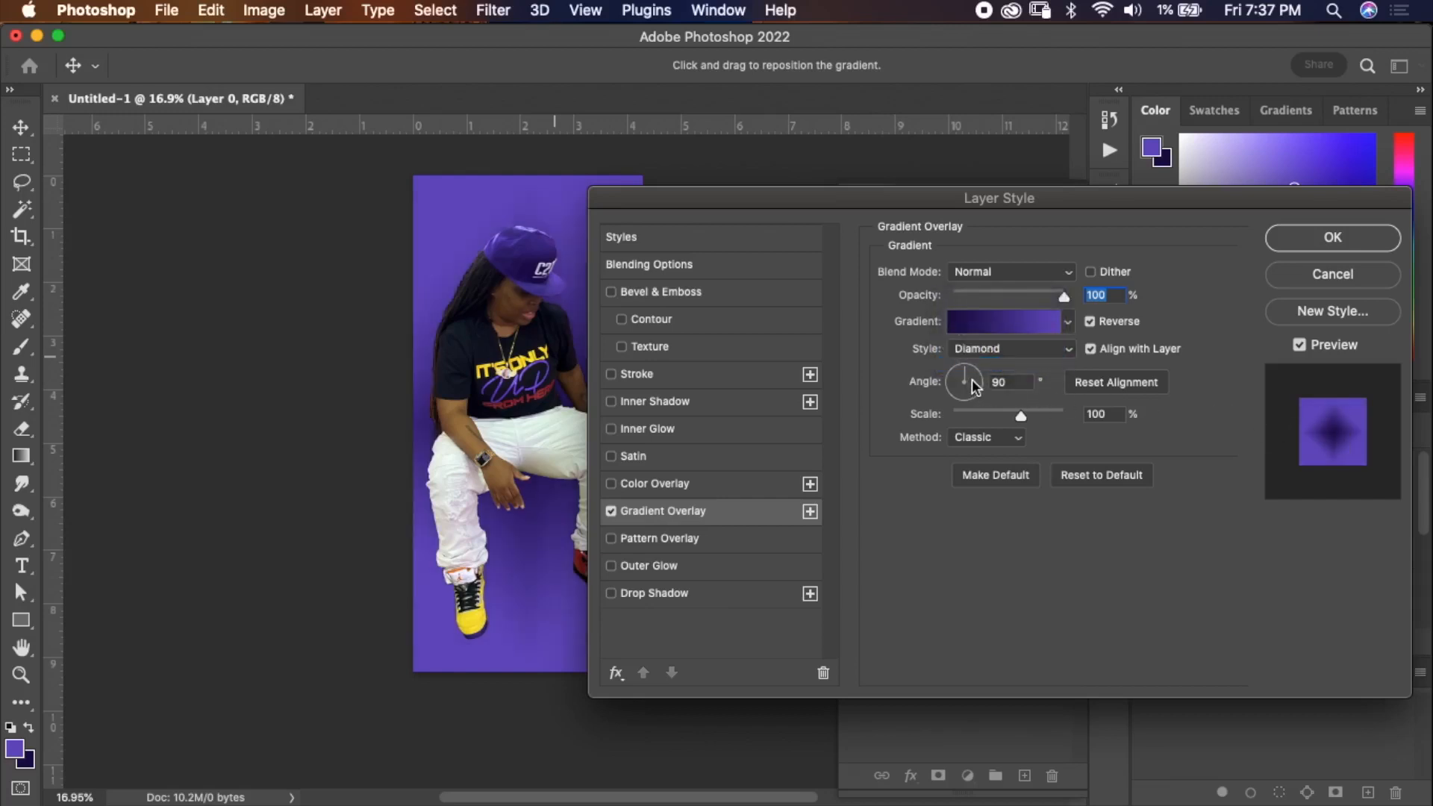
pyautogui.click(1042, 357)
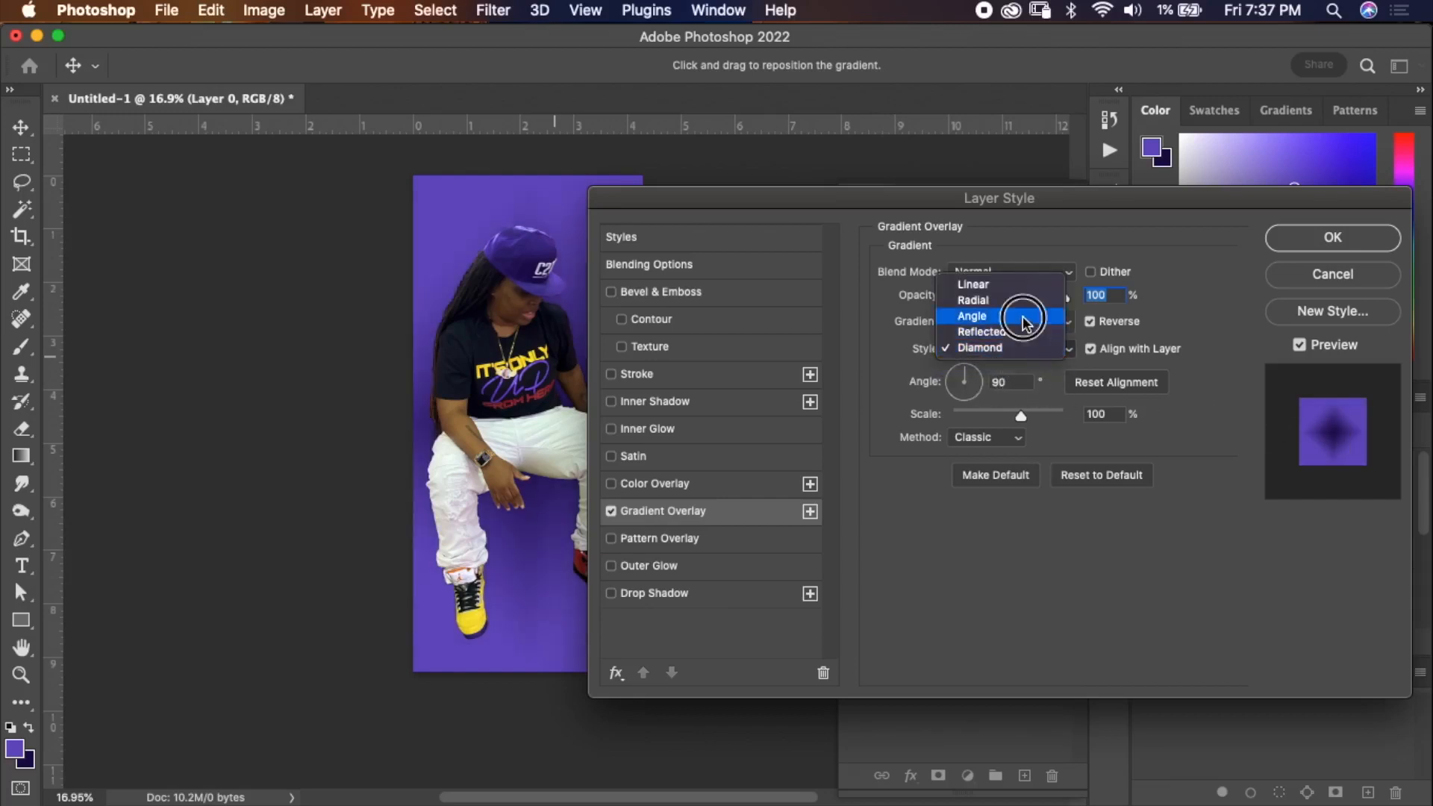
pyautogui.click(1019, 324)
pyautogui.moveTo(973, 380)
pyautogui.mouseDown()
pyautogui.moveTo(977, 393)
pyautogui.moveTo(990, 385)
pyautogui.mouseUp()
pyautogui.click(968, 390)
pyautogui.click(952, 388)
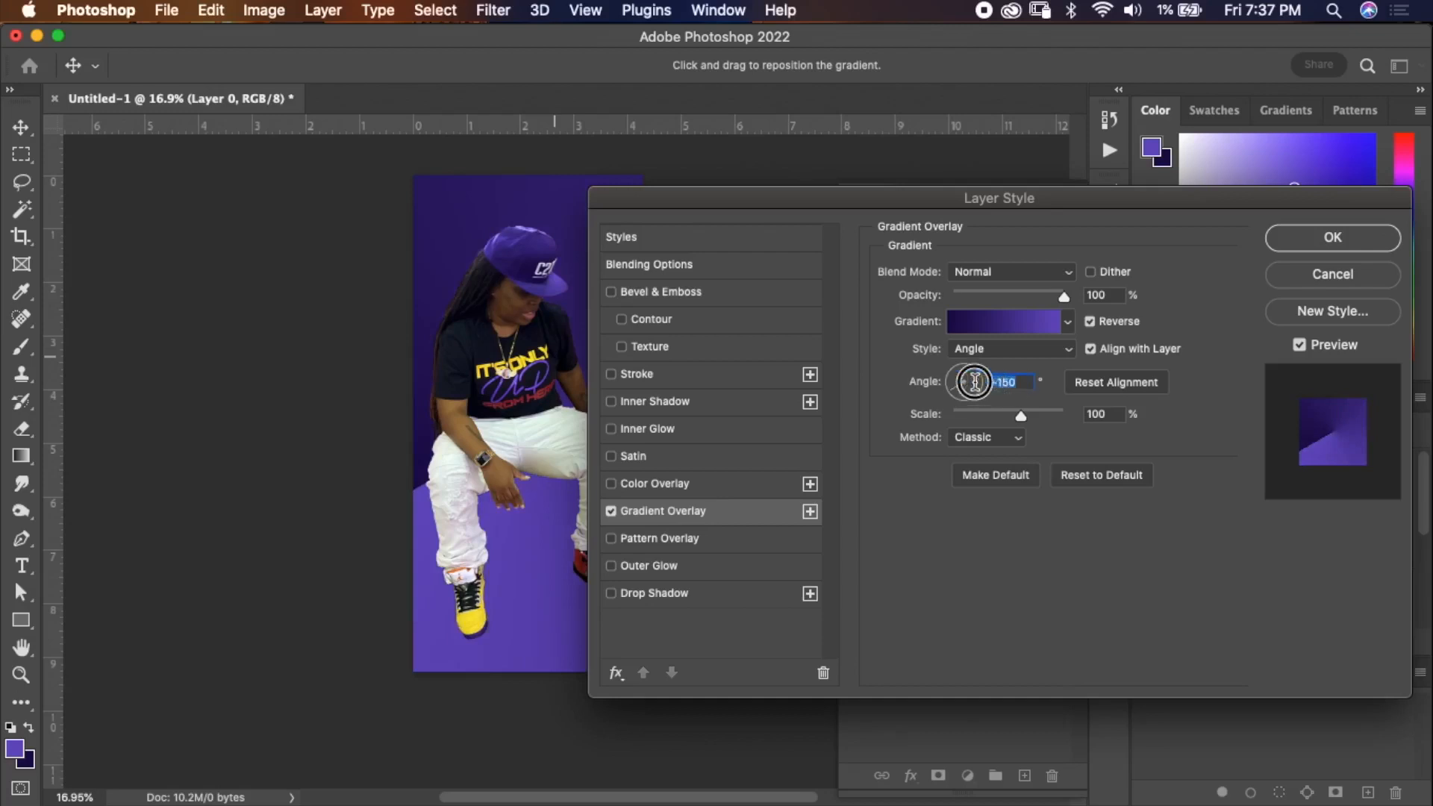
pyautogui.click(952, 382)
pyautogui.click(1001, 348)
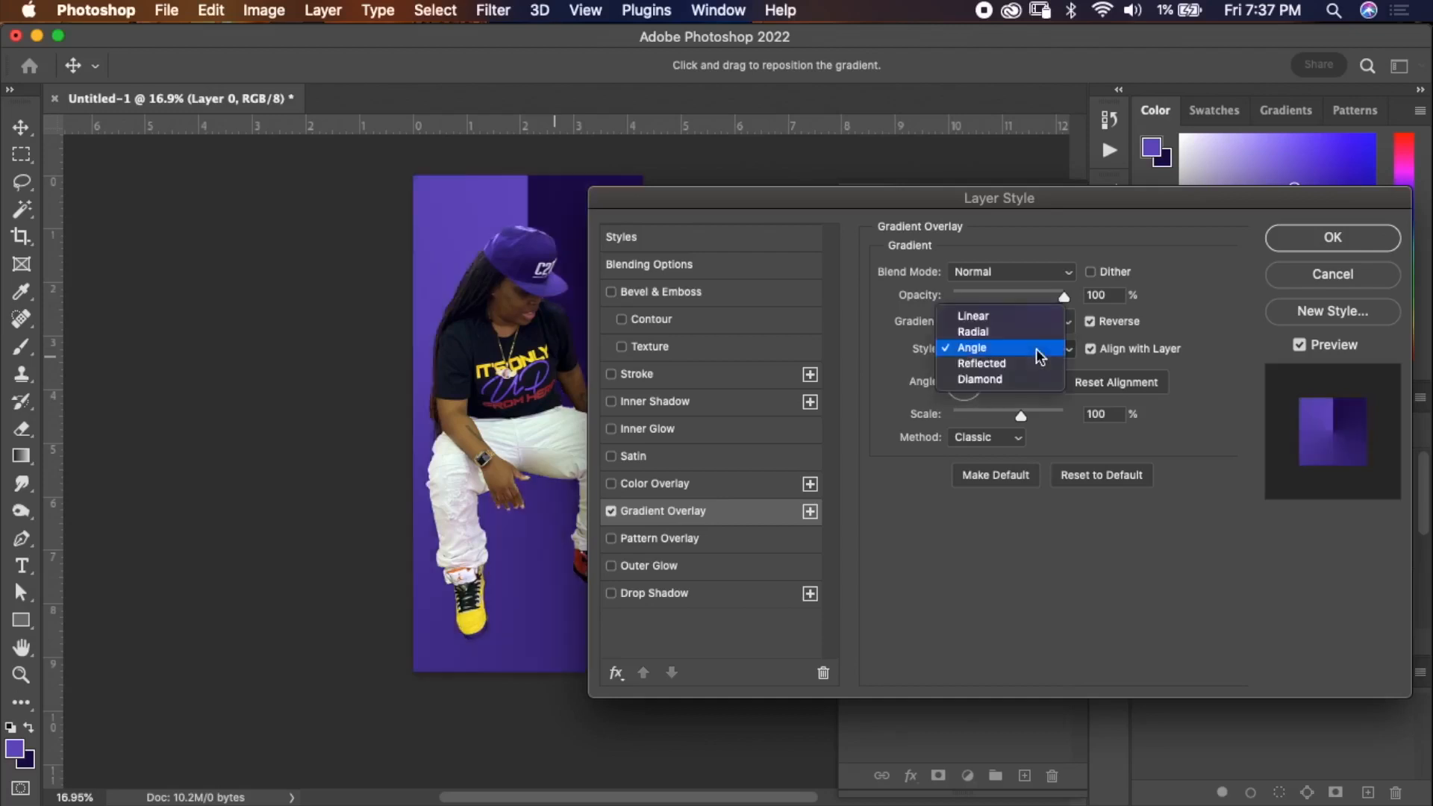
pyautogui.click(1023, 321)
pyautogui.write('90')
pyautogui.moveTo(1021, 420)
pyautogui.mouseDown()
pyautogui.moveTo(1049, 416)
pyautogui.moveTo(960, 417)
pyautogui.moveTo(994, 417)
pyautogui.mouseUp()
pyautogui.click(1327, 276)
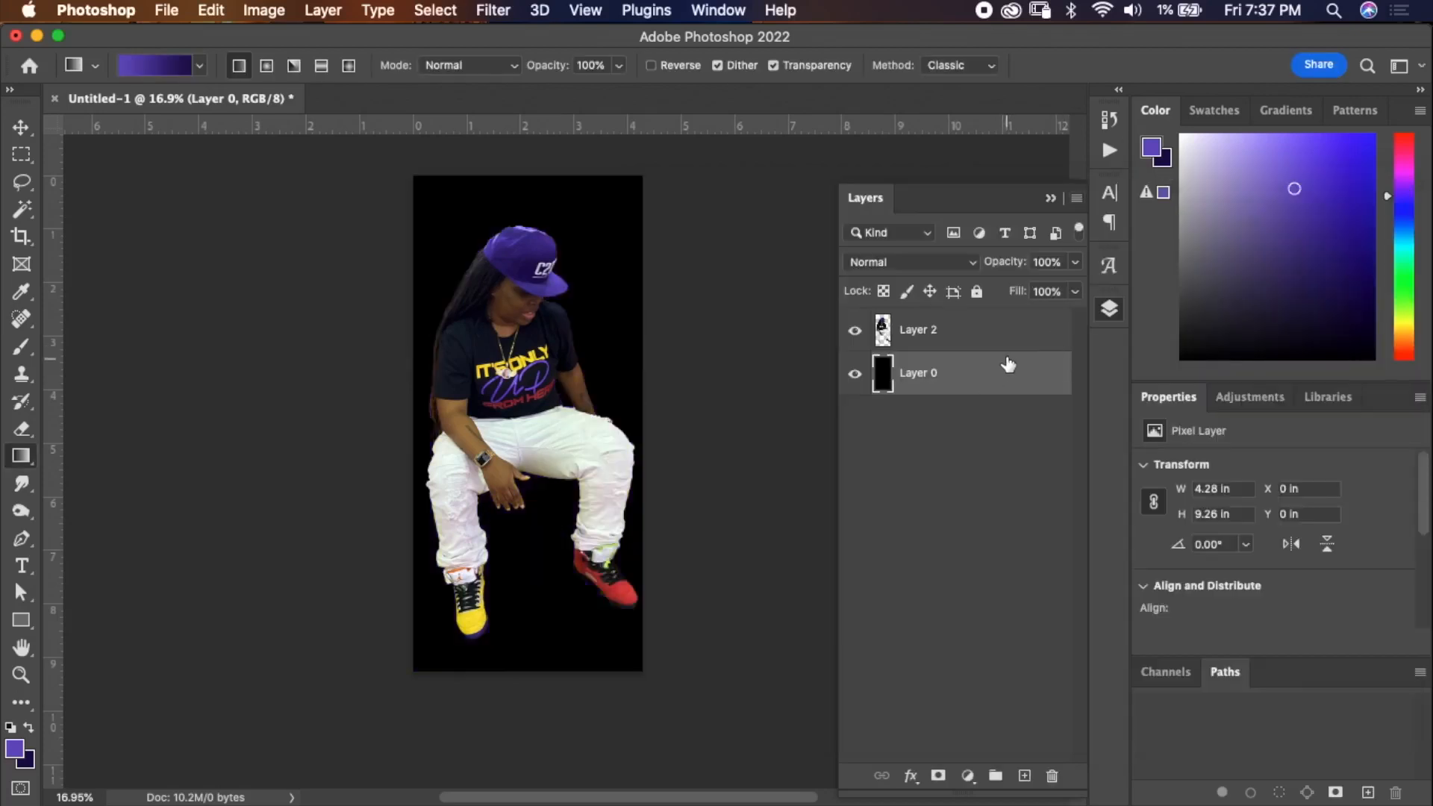
# Reapply the background layer's purple Gradient Overlay in Linear style at a 90° angle with Reverse on.
pyautogui.doubleClick(1008, 364)
pyautogui.click(737, 512)
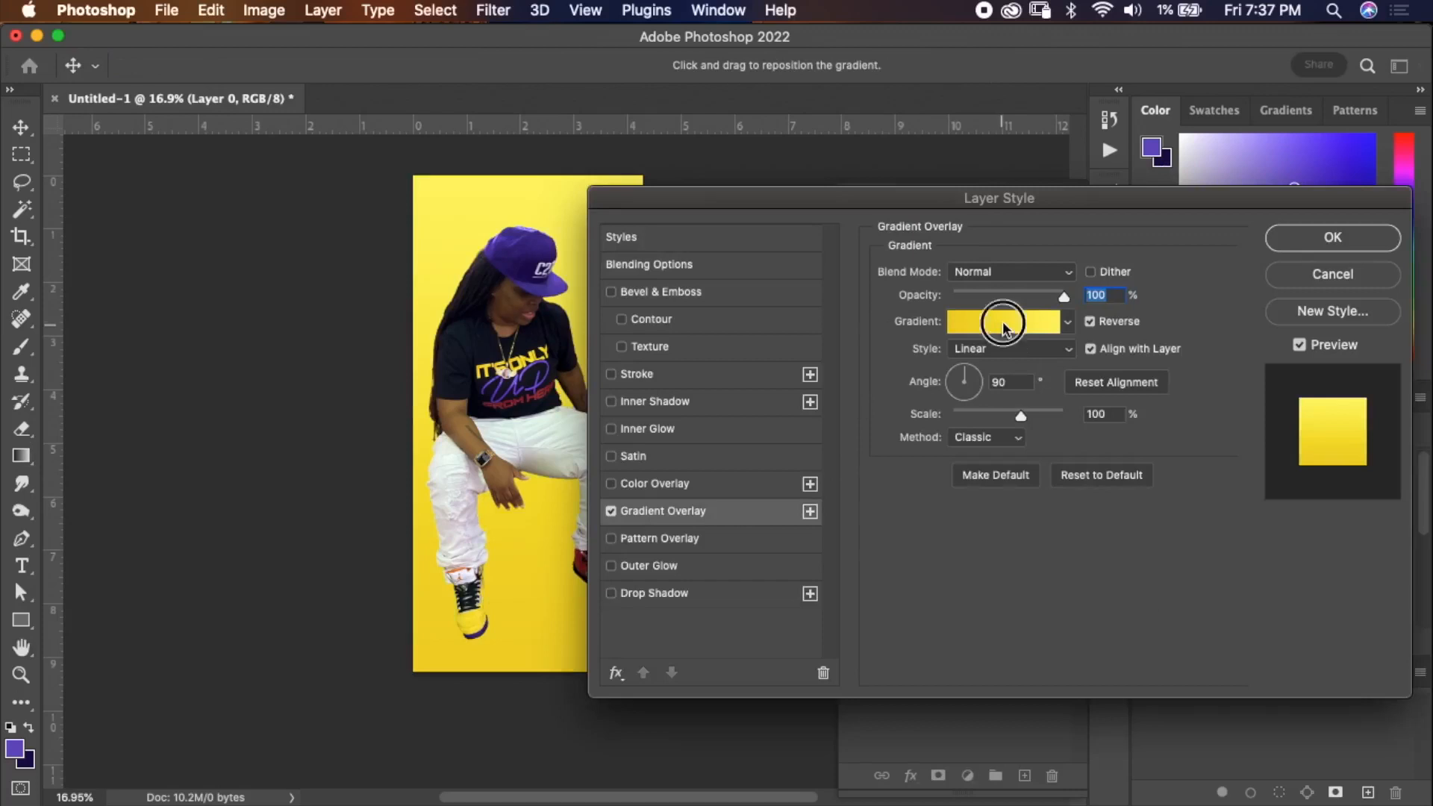
pyautogui.click(1004, 322)
pyautogui.click(551, 366)
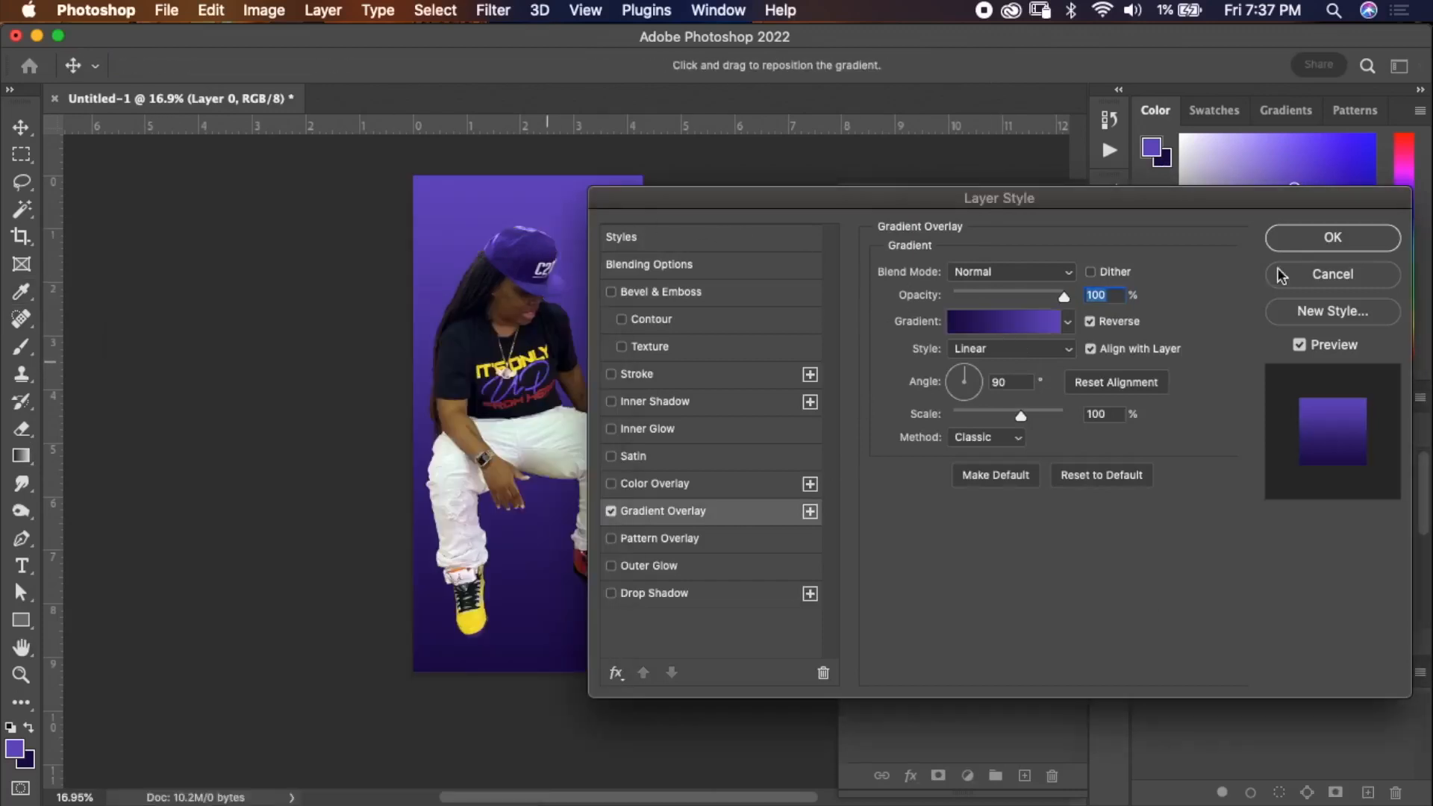
pyautogui.click(1333, 237)
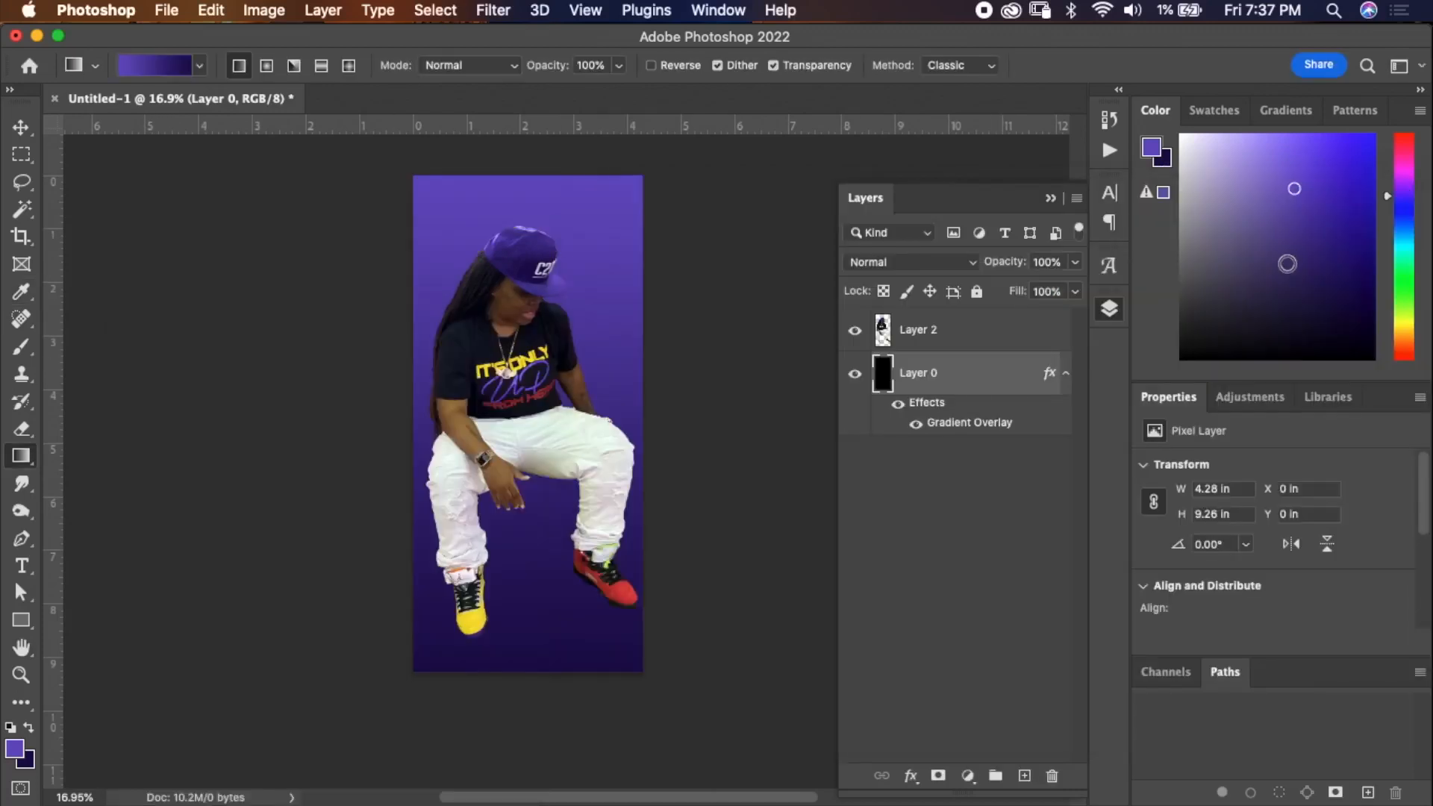
# Rasterize the background layer's gradient overlay layer style into the layer.
pyautogui.rightClick(972, 396)
pyautogui.click(1087, 733)
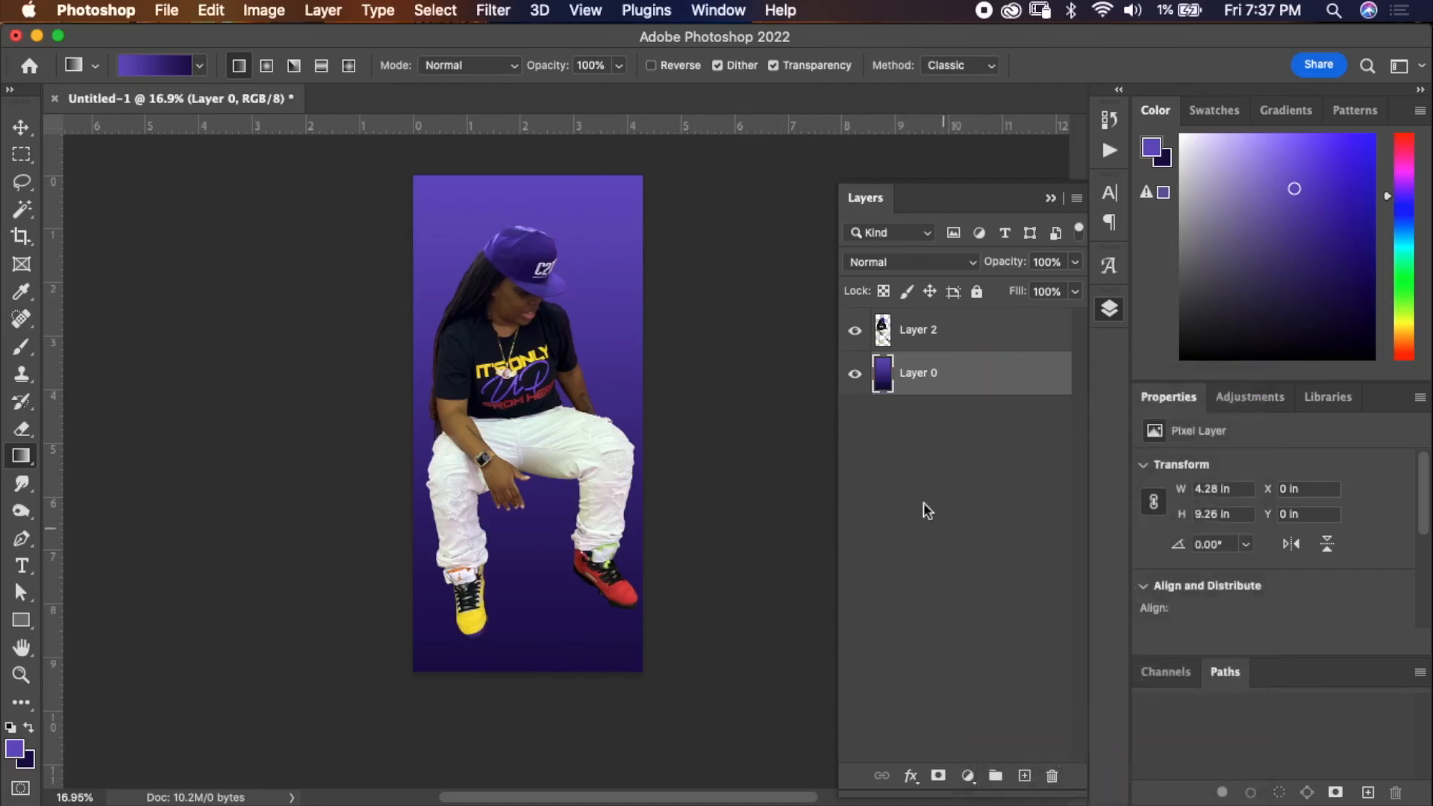
# Rename the background layer to bg and the cutout layer to top pic.
pyautogui.doubleClick(920, 372)
pyautogui.write('bg')
pyautogui.press('Tab')
pyautogui.write('ma')
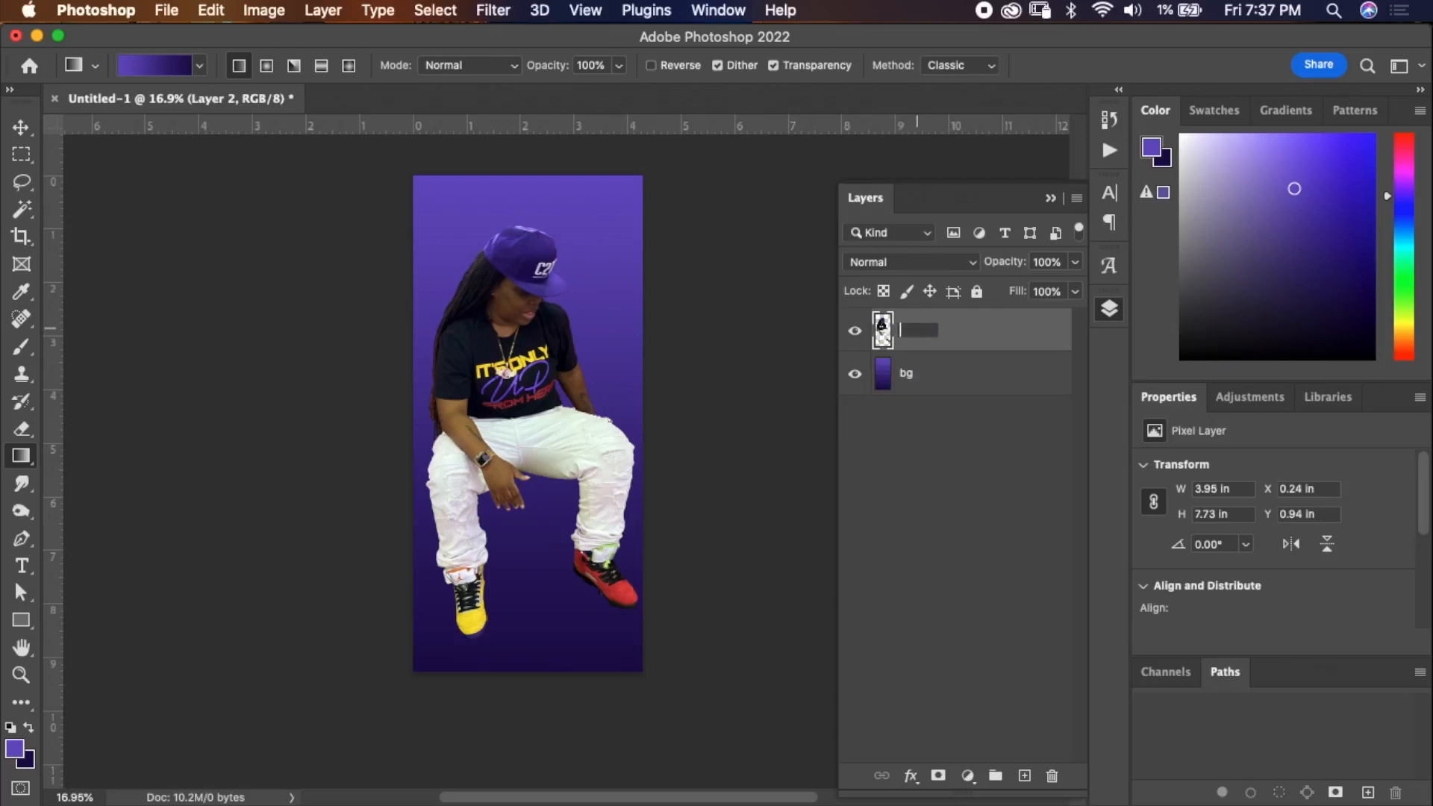
pyautogui.write('top pic')
pyautogui.press('Return')
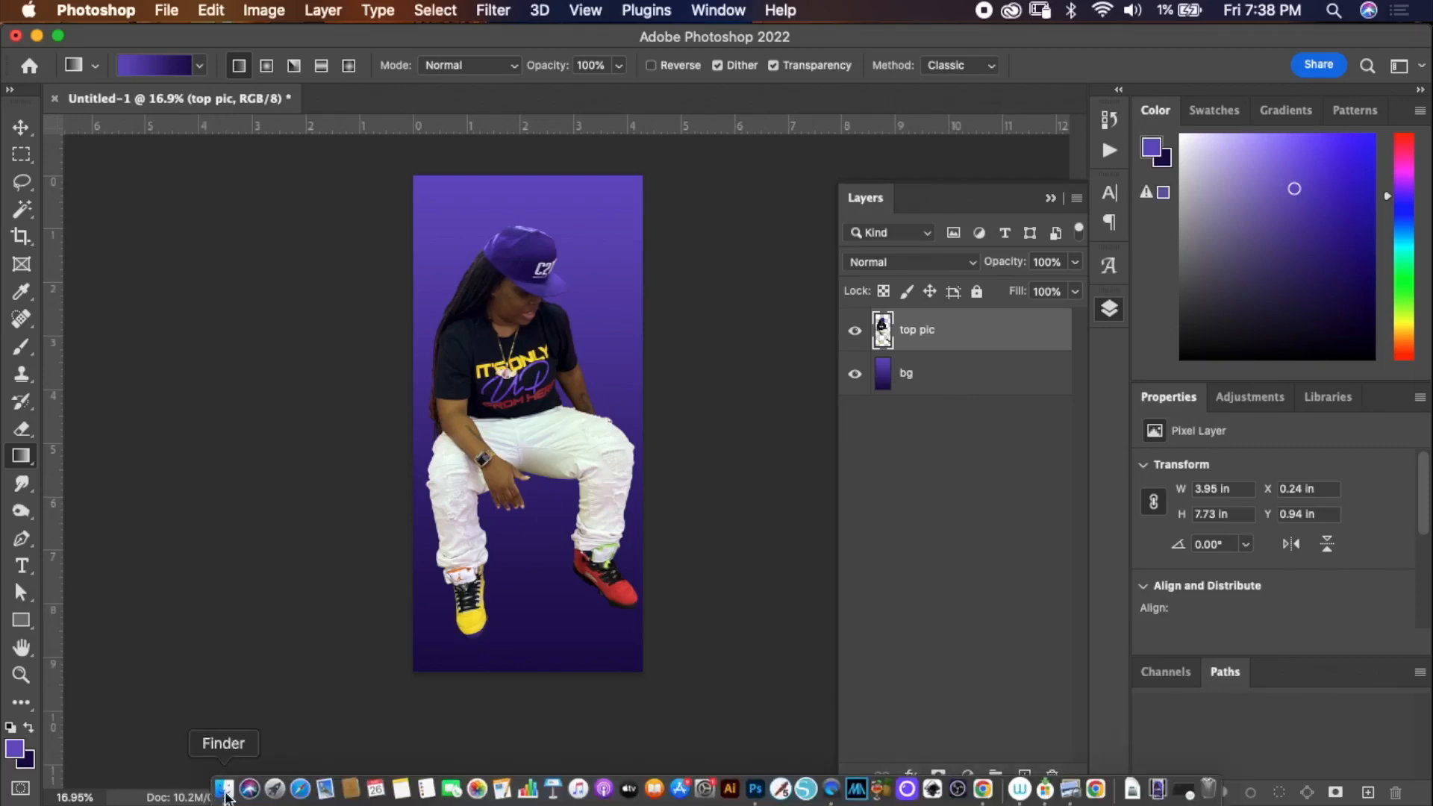
# Place the bg.jpg flame image from Finder into the document and commit the placement.
pyautogui.click(224, 798)
pyautogui.moveTo(204, 303); pyautogui.dragTo(297, 328)
pyautogui.moveTo(88, 435); pyautogui.dragTo(582, 329)
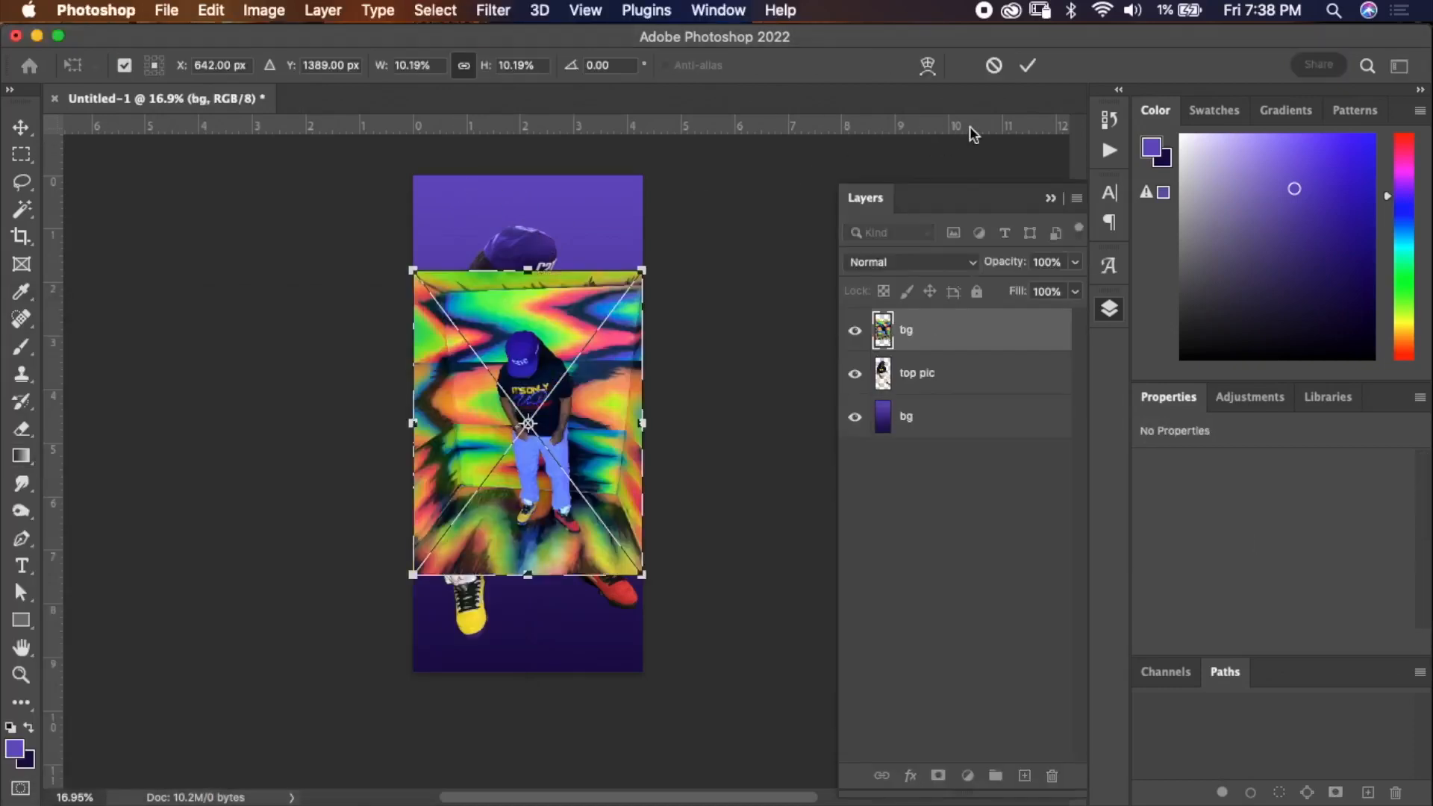
pyautogui.click(1027, 67)
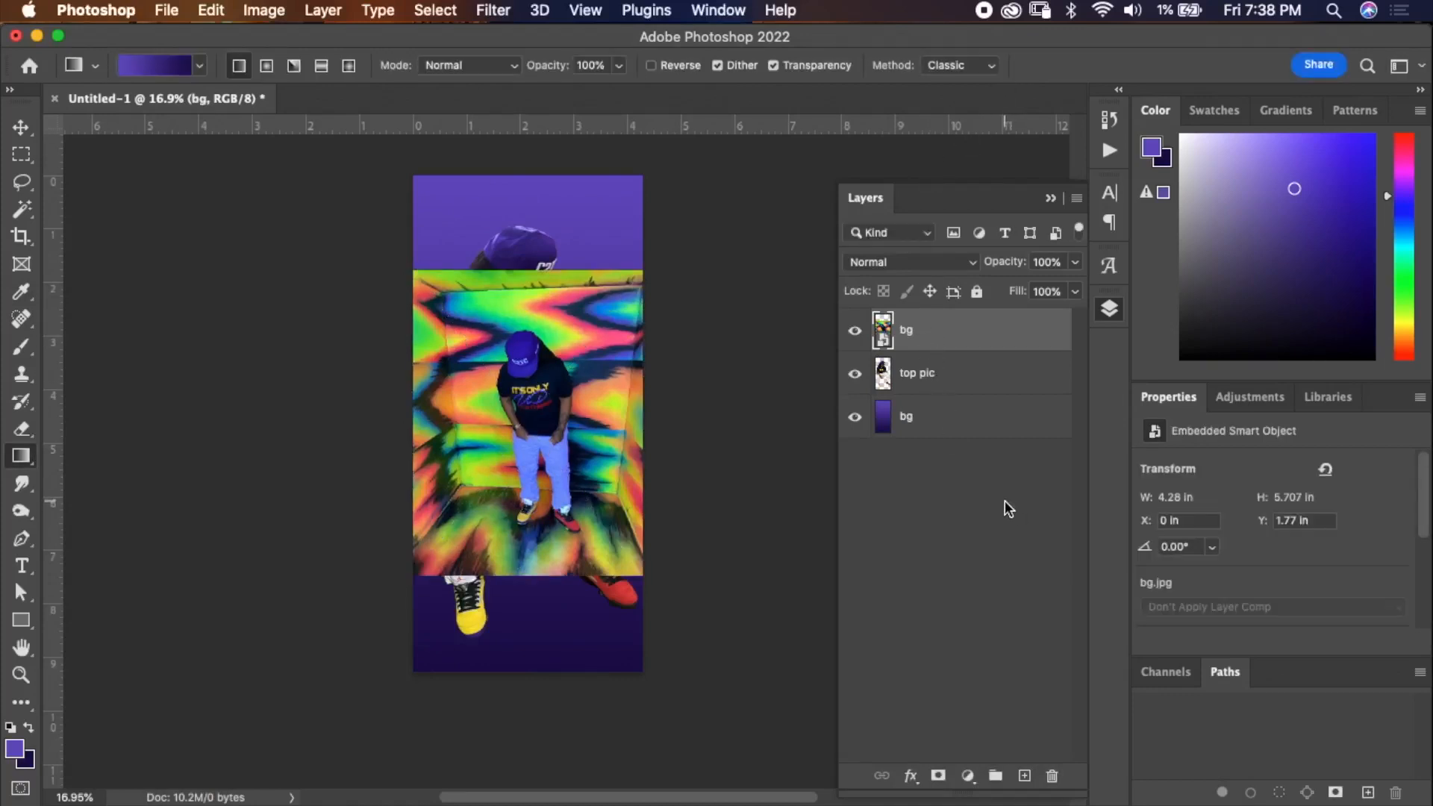
# Toggle visibility of the placed flame layer and the top pic layer to compare them.
pyautogui.click(856, 332)
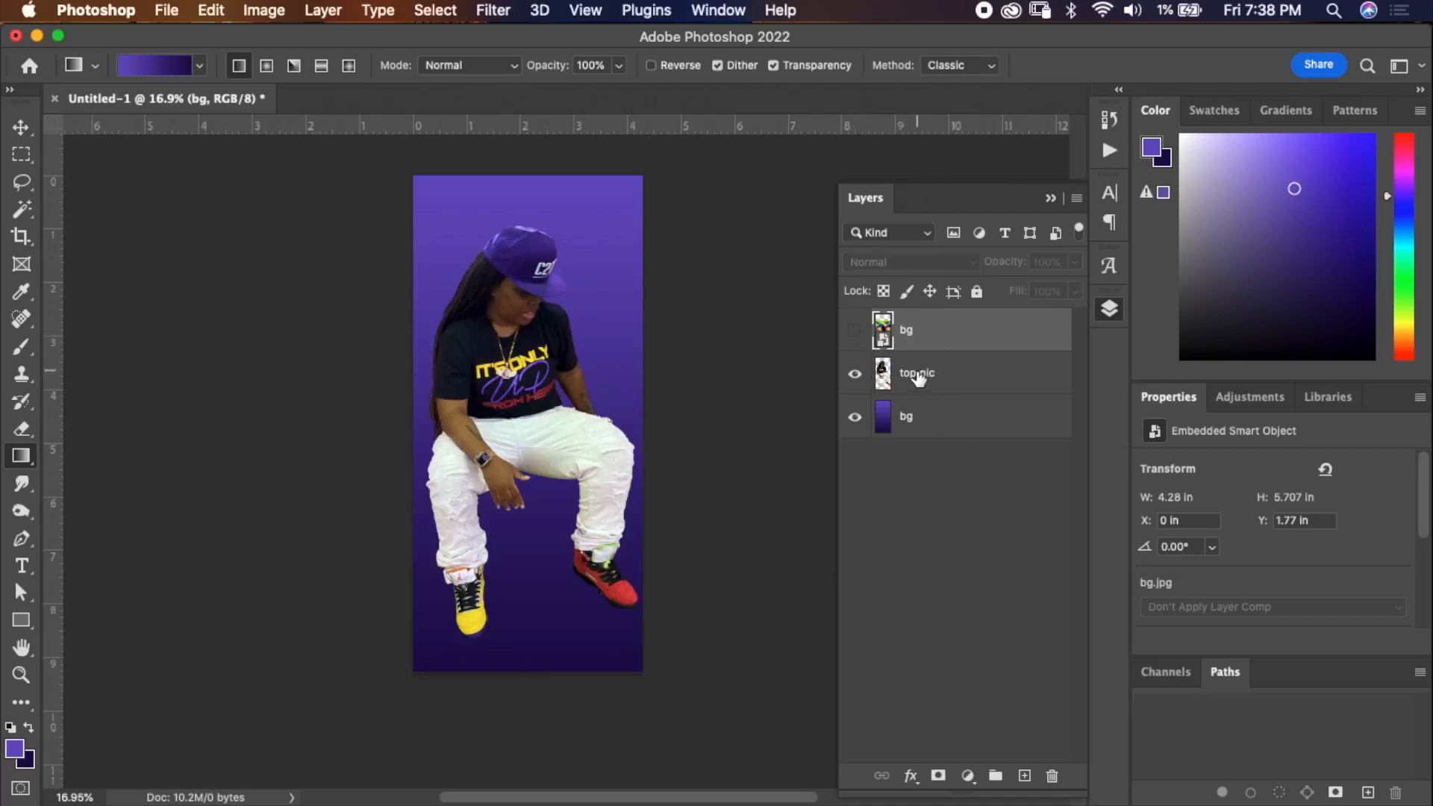
pyautogui.click(855, 375)
pyautogui.click(856, 375)
pyautogui.click(855, 331)
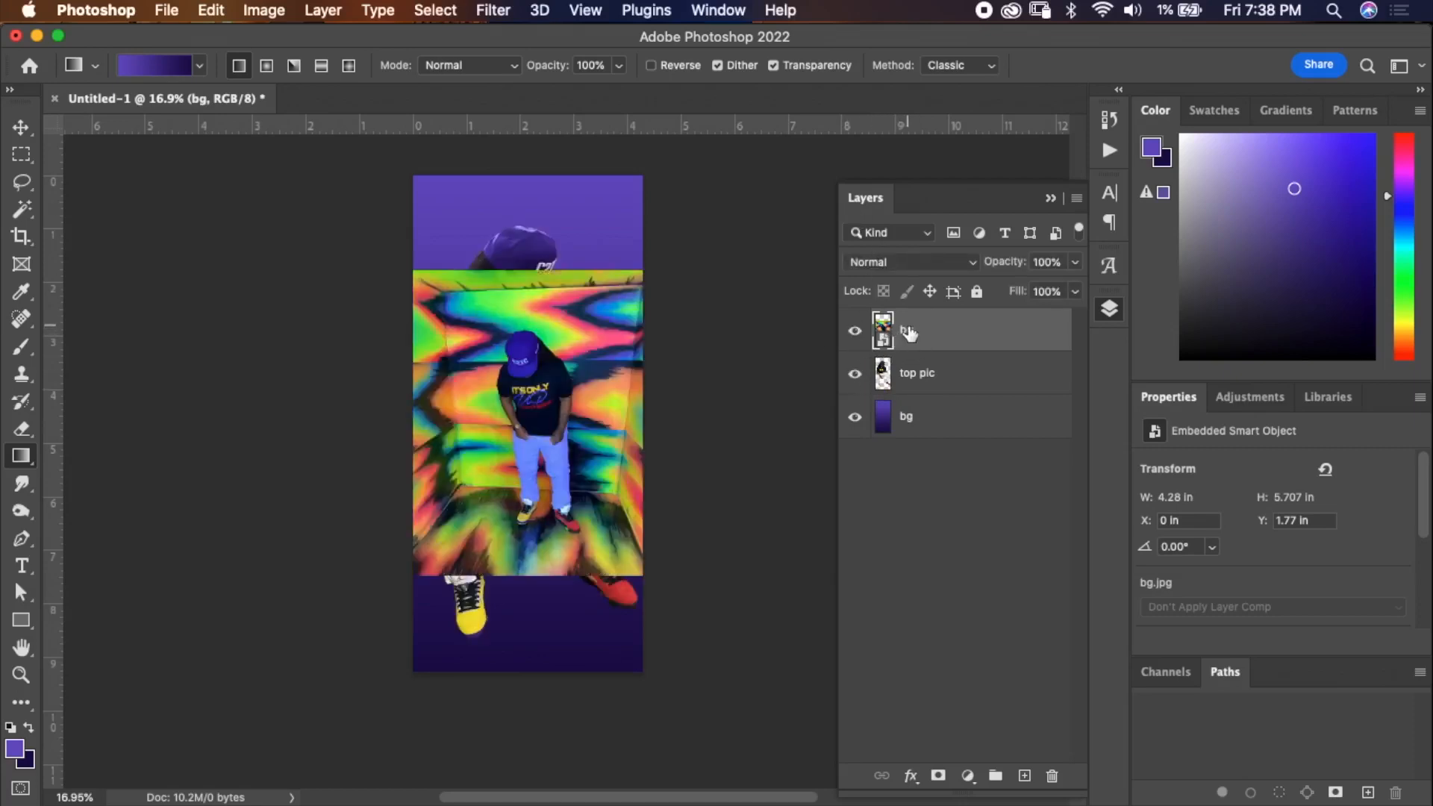
# Rasterize the placed flame layer and move it below the top pic layer.
pyautogui.rightClick(910, 330)
pyautogui.click(977, 749)
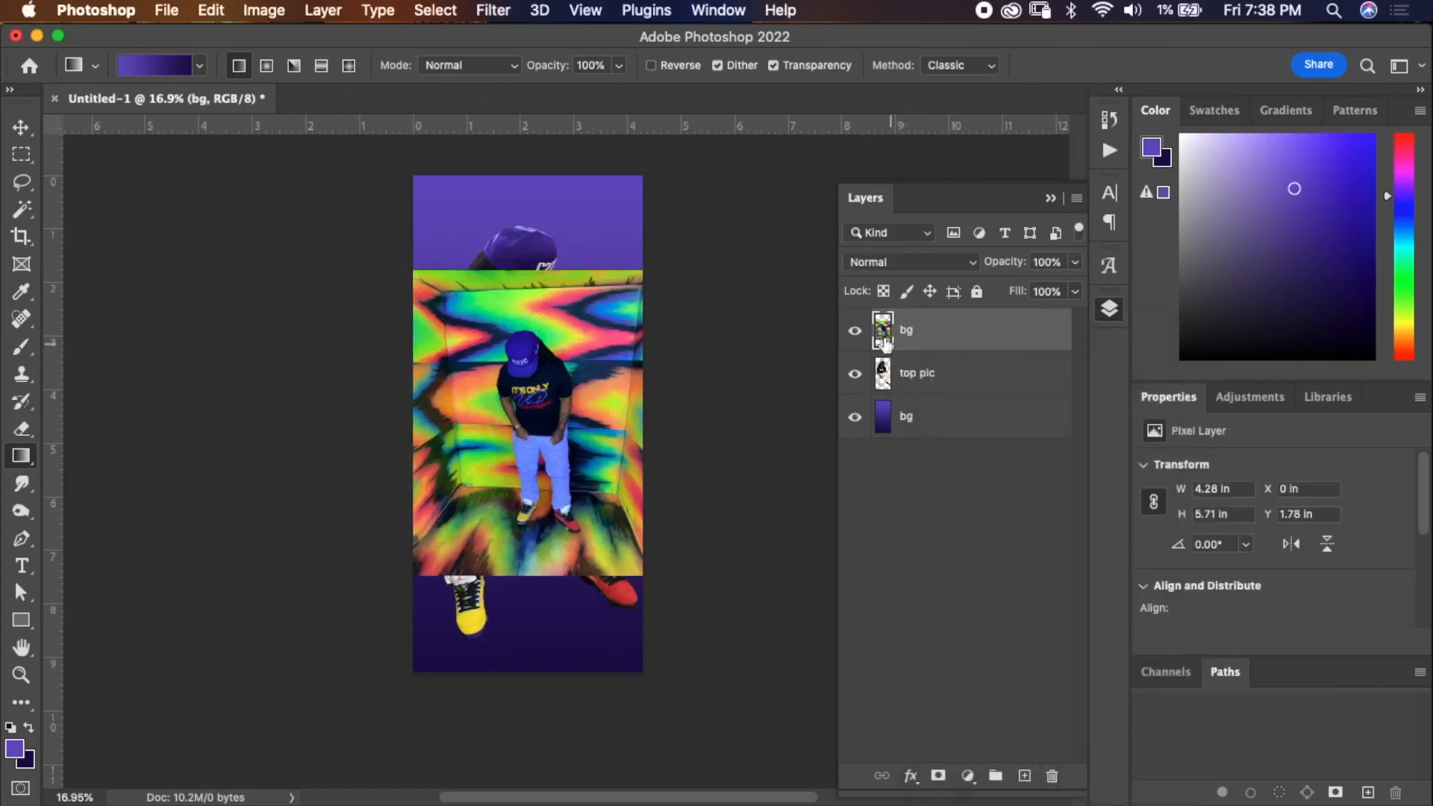
pyautogui.moveTo(964, 337); pyautogui.dragTo(959, 388)
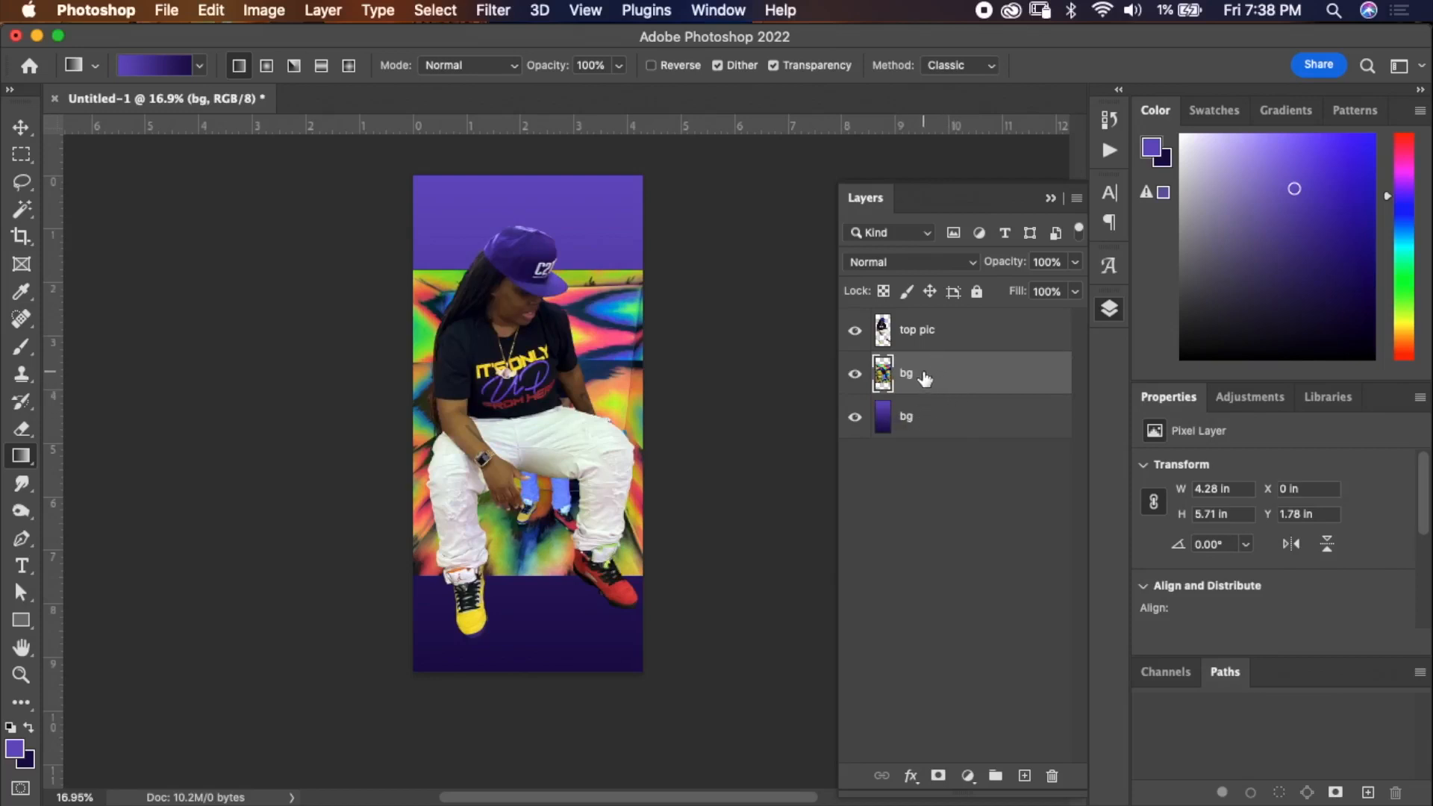
# Free-transform the flame layer, scaling it up to about 212% to cover the whole canvas.
pyautogui.press('super+t')
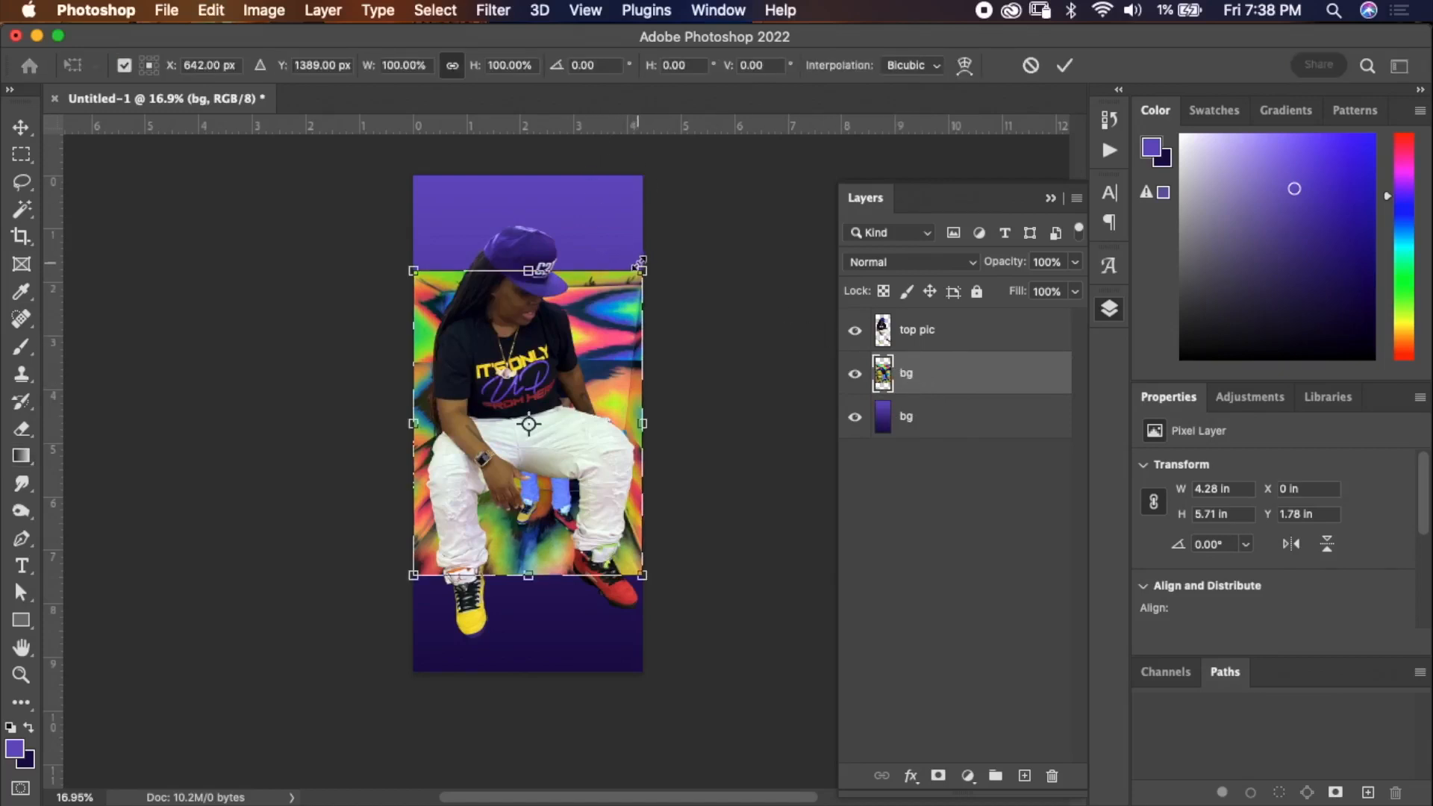
pyautogui.moveTo(642, 269); pyautogui.dragTo(777, 154)
pyautogui.moveTo(681, 291); pyautogui.dragTo(652, 347)
pyautogui.moveTo(749, 177); pyautogui.dragTo(791, 170)
pyautogui.moveTo(705, 344); pyautogui.dragTo(683, 363)
pyautogui.moveTo(780, 195); pyautogui.dragTo(838, 129)
pyautogui.moveTo(679, 333); pyautogui.dragTo(672, 351)
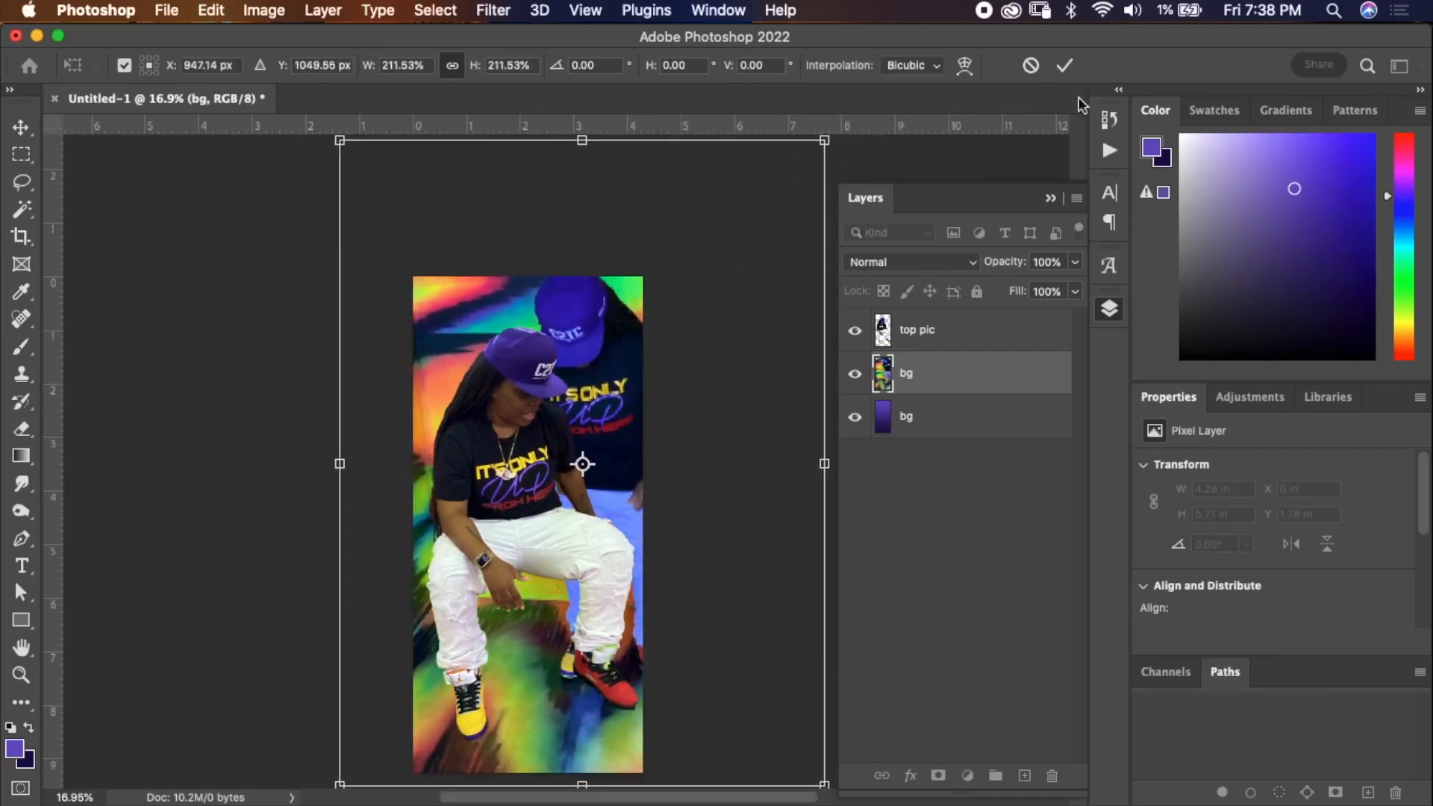
pyautogui.click(1065, 65)
# Select the top pic layer and move the cutout person slightly left and up with the Move tool.
pyautogui.press('g')
pyautogui.scroll(-2, 755, 410)
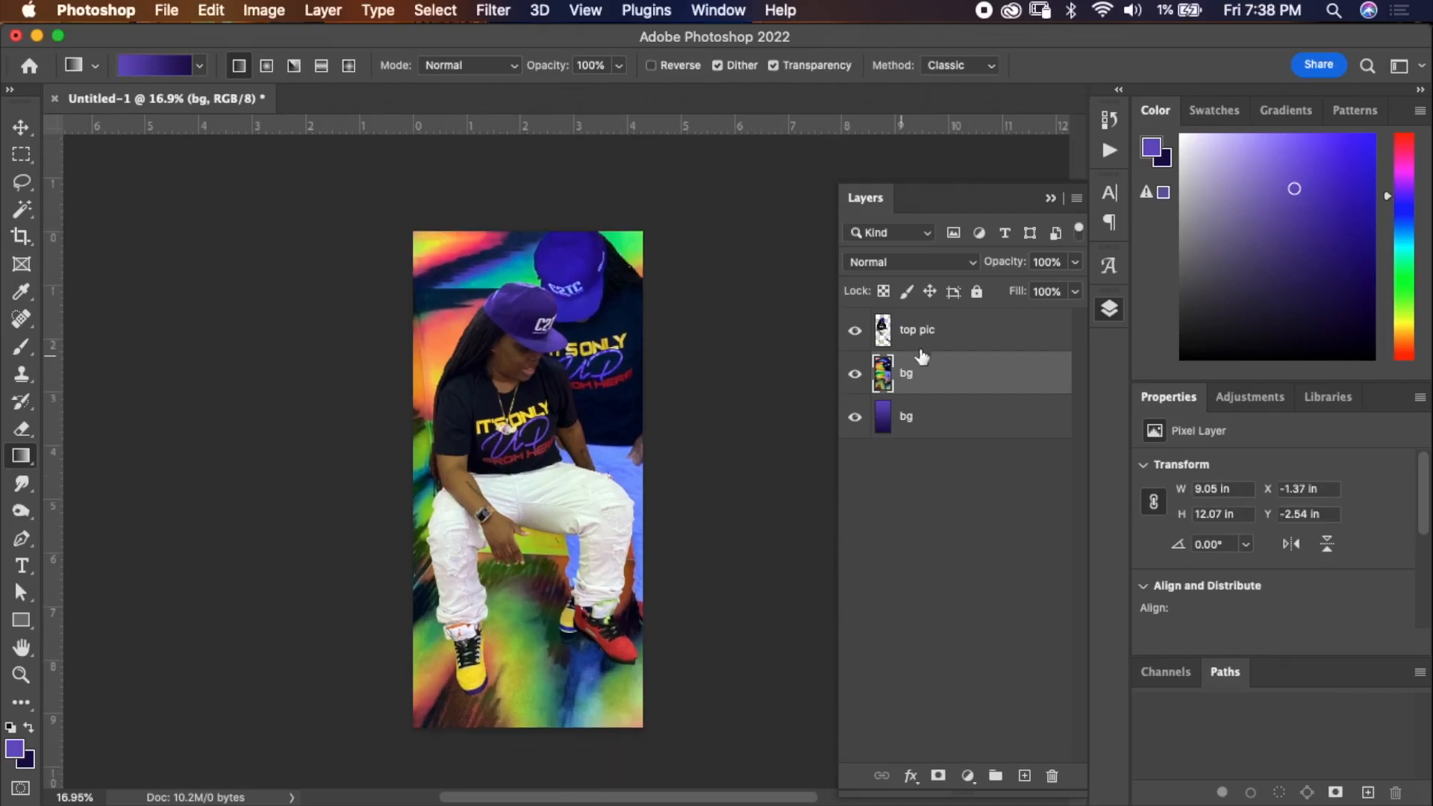
pyautogui.click(961, 334)
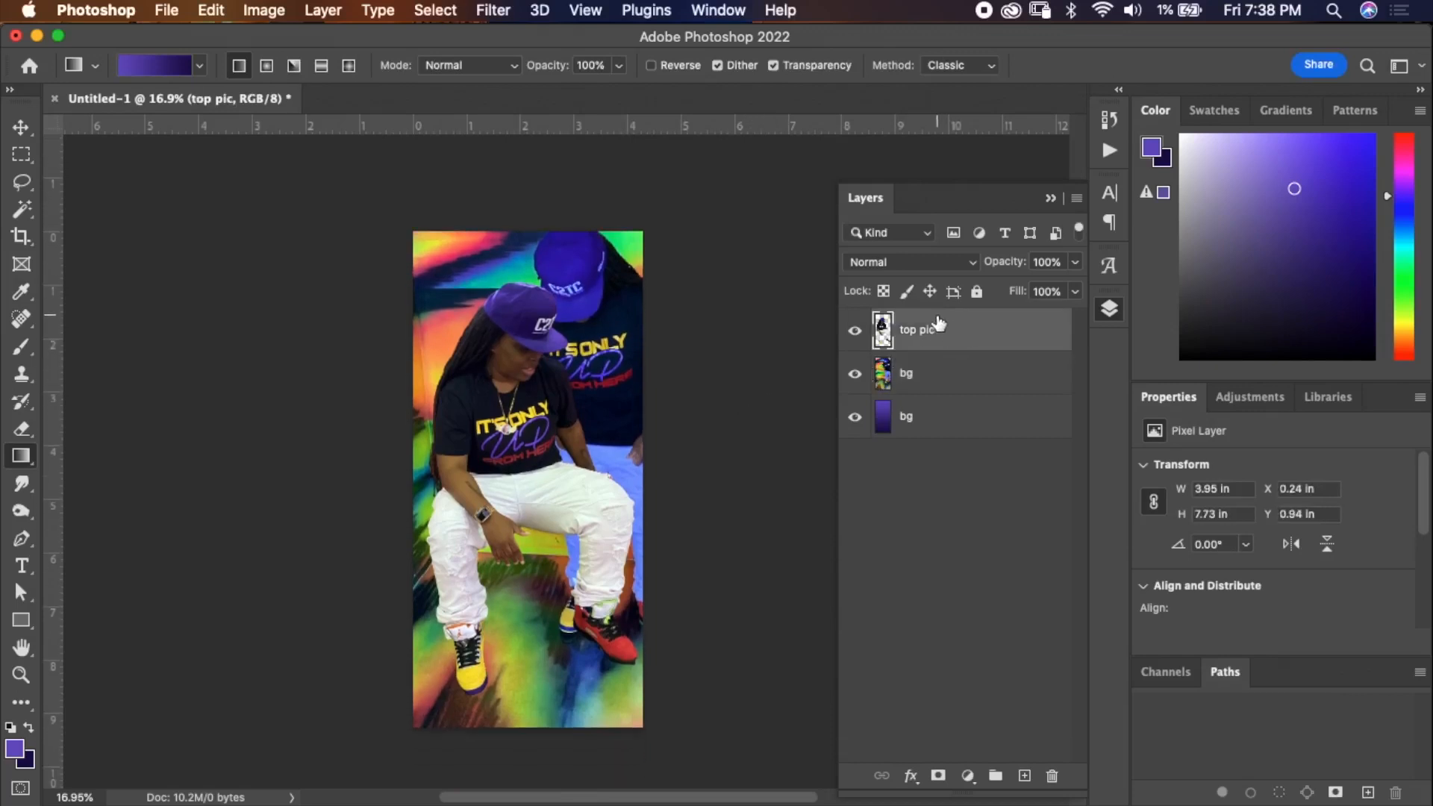
pyautogui.press('super')
pyautogui.click(21, 127)
pyautogui.moveTo(523, 438); pyautogui.dragTo(498, 430)
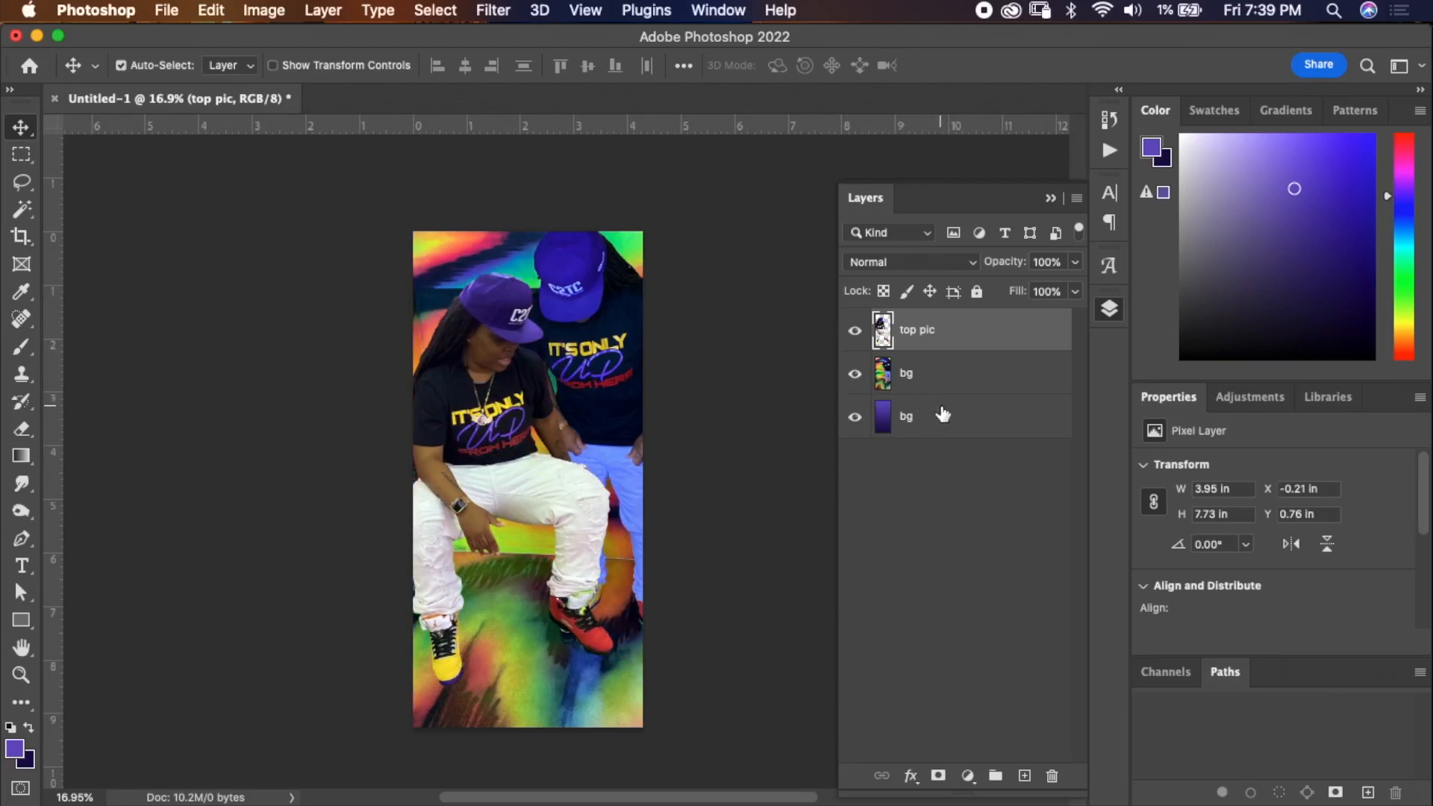
# Duplicate the bottom bg gradient layer and rename the copy top.
pyautogui.click(976, 425)
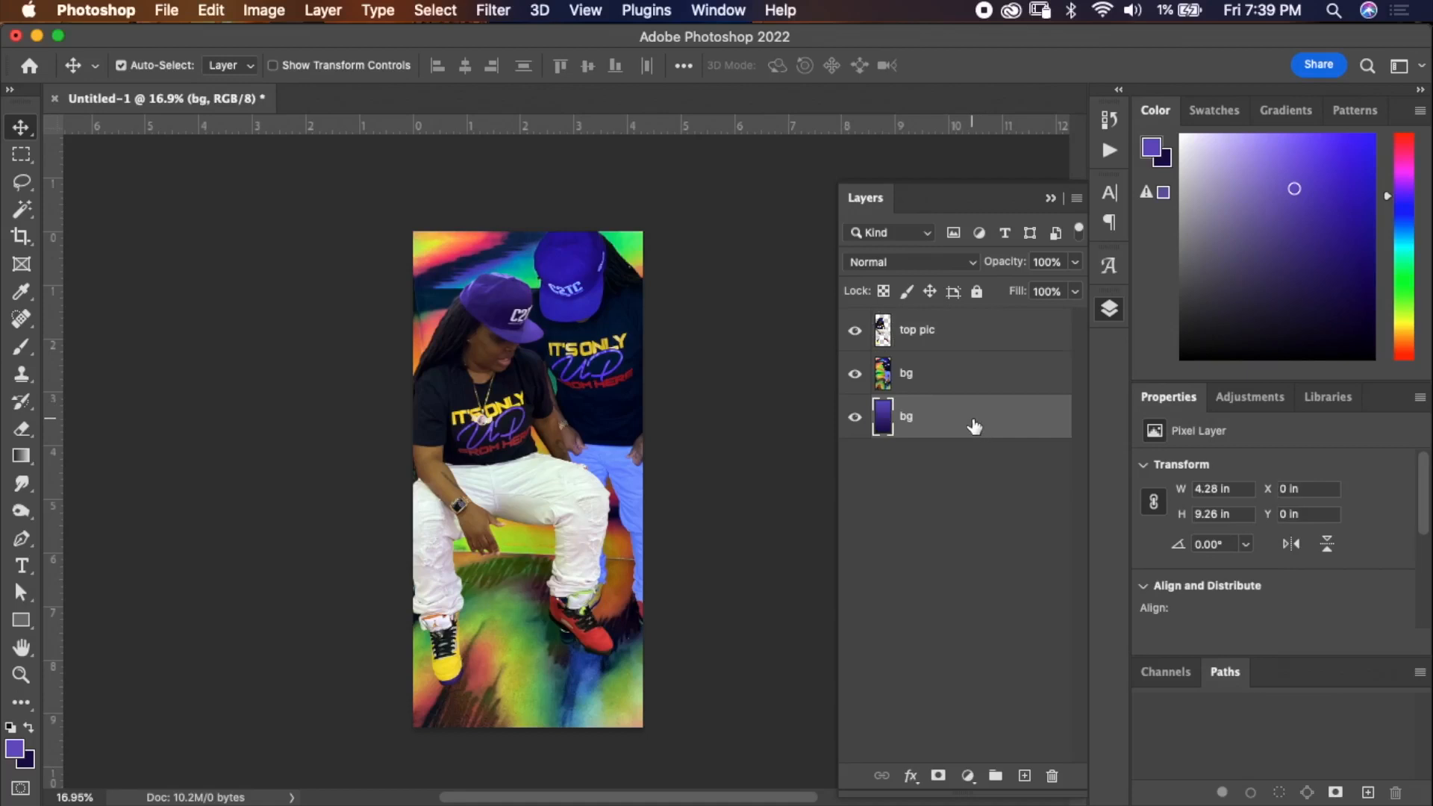
pyautogui.press('super+j')
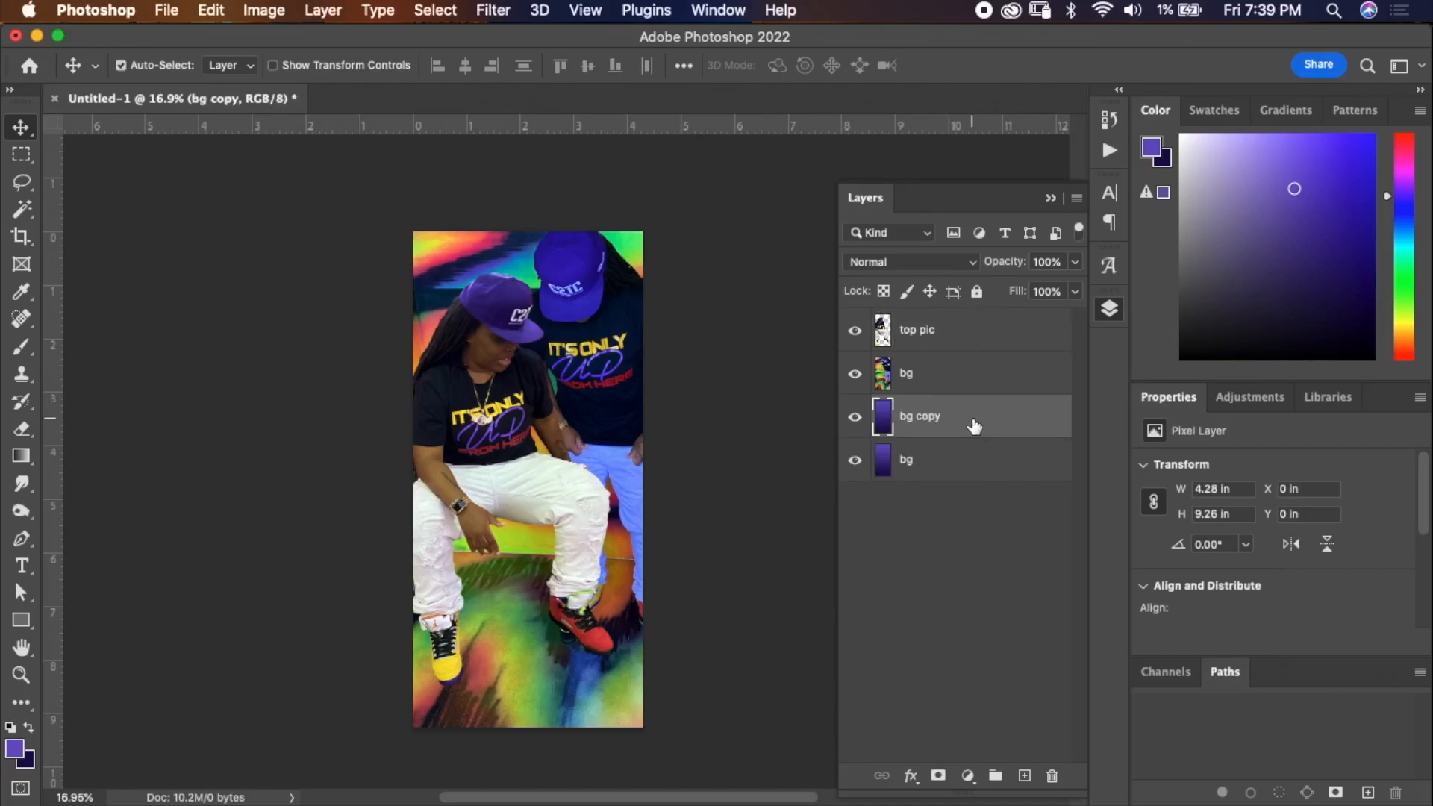
pyautogui.press('super+z')
pyautogui.moveTo(1001, 426); pyautogui.dragTo(1024, 776)
pyautogui.doubleClick(926, 416)
pyautogui.write('top')
pyautogui.press('Return')
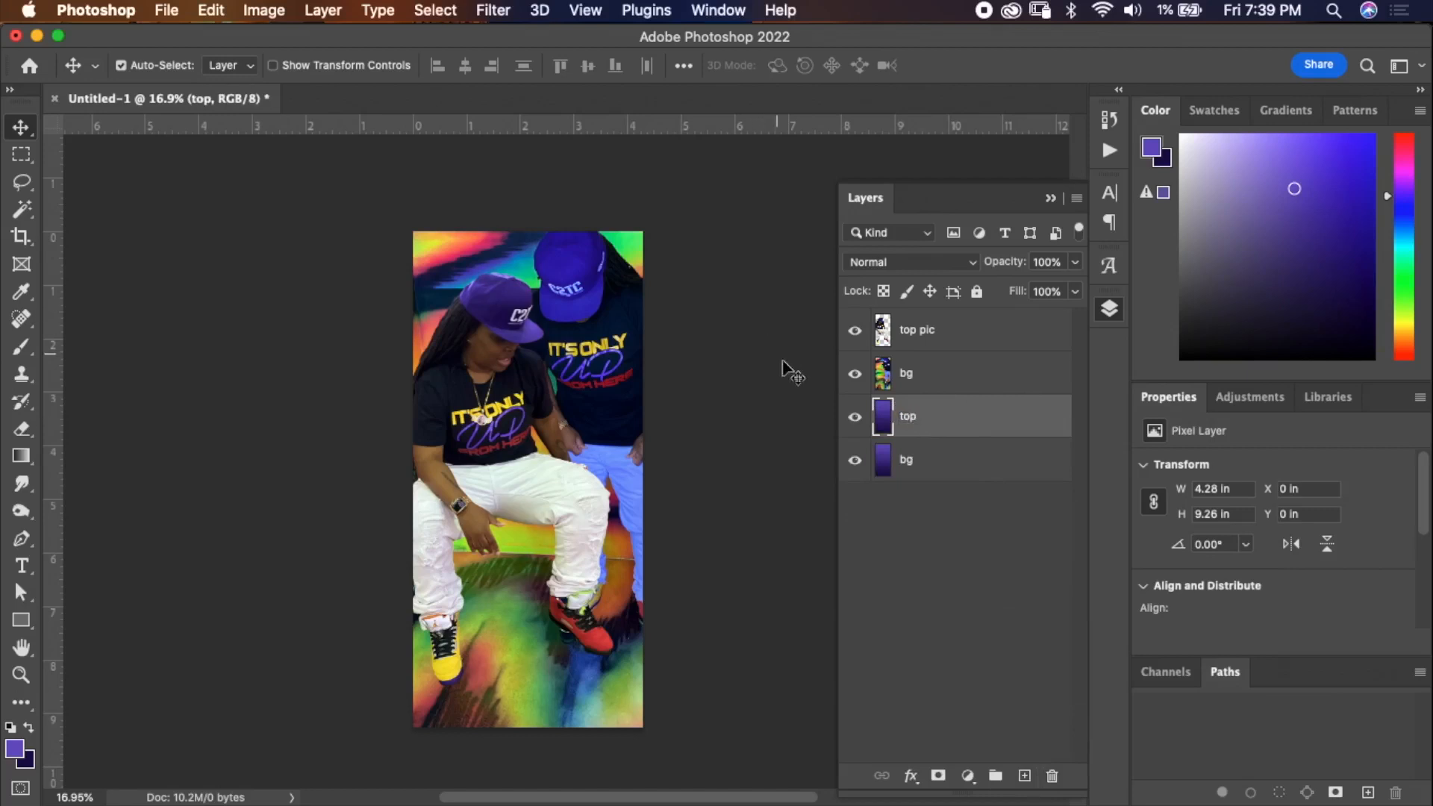
# Set the flame layer's blend mode to Screen and its opacity to 82%.
pyautogui.click(967, 378)
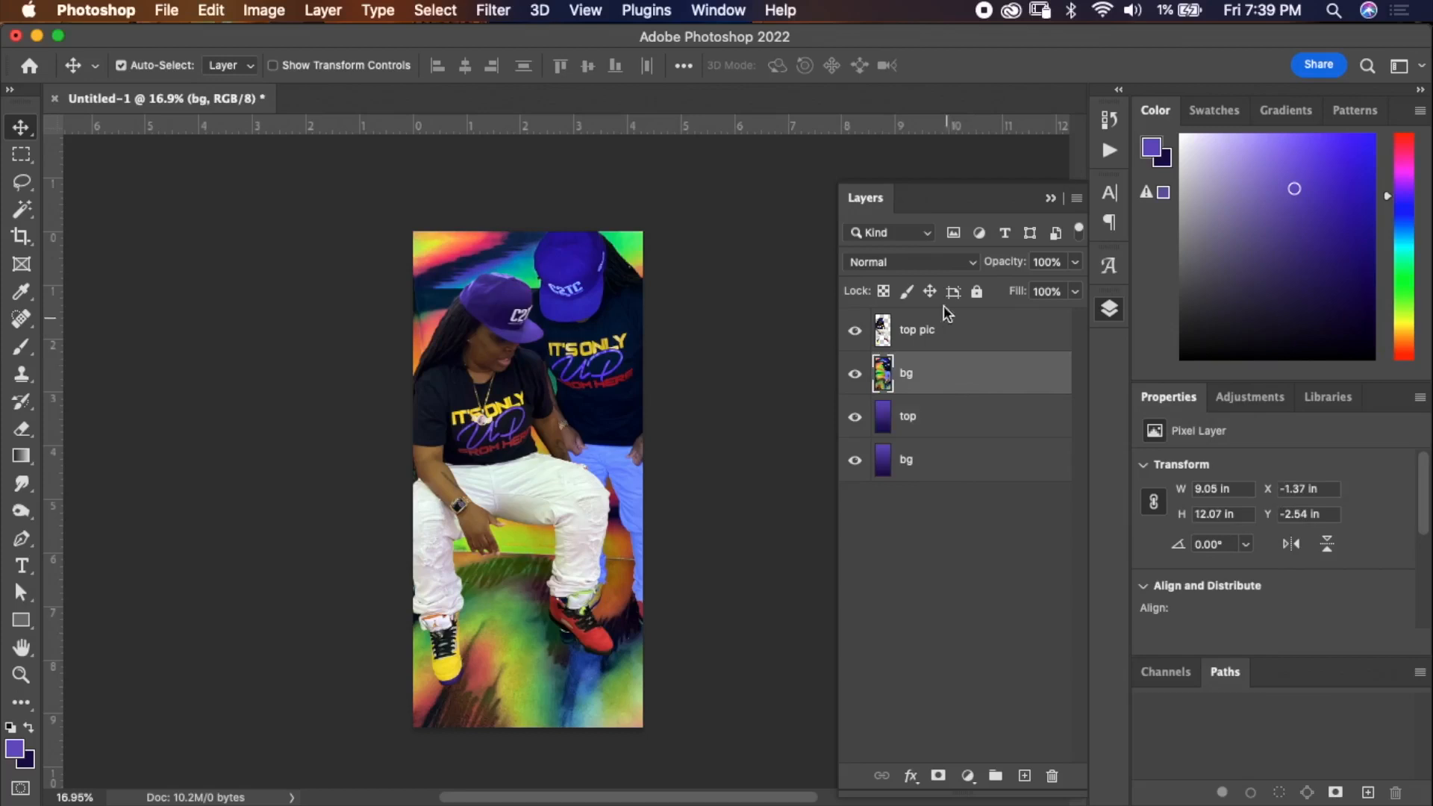
pyautogui.click(920, 262)
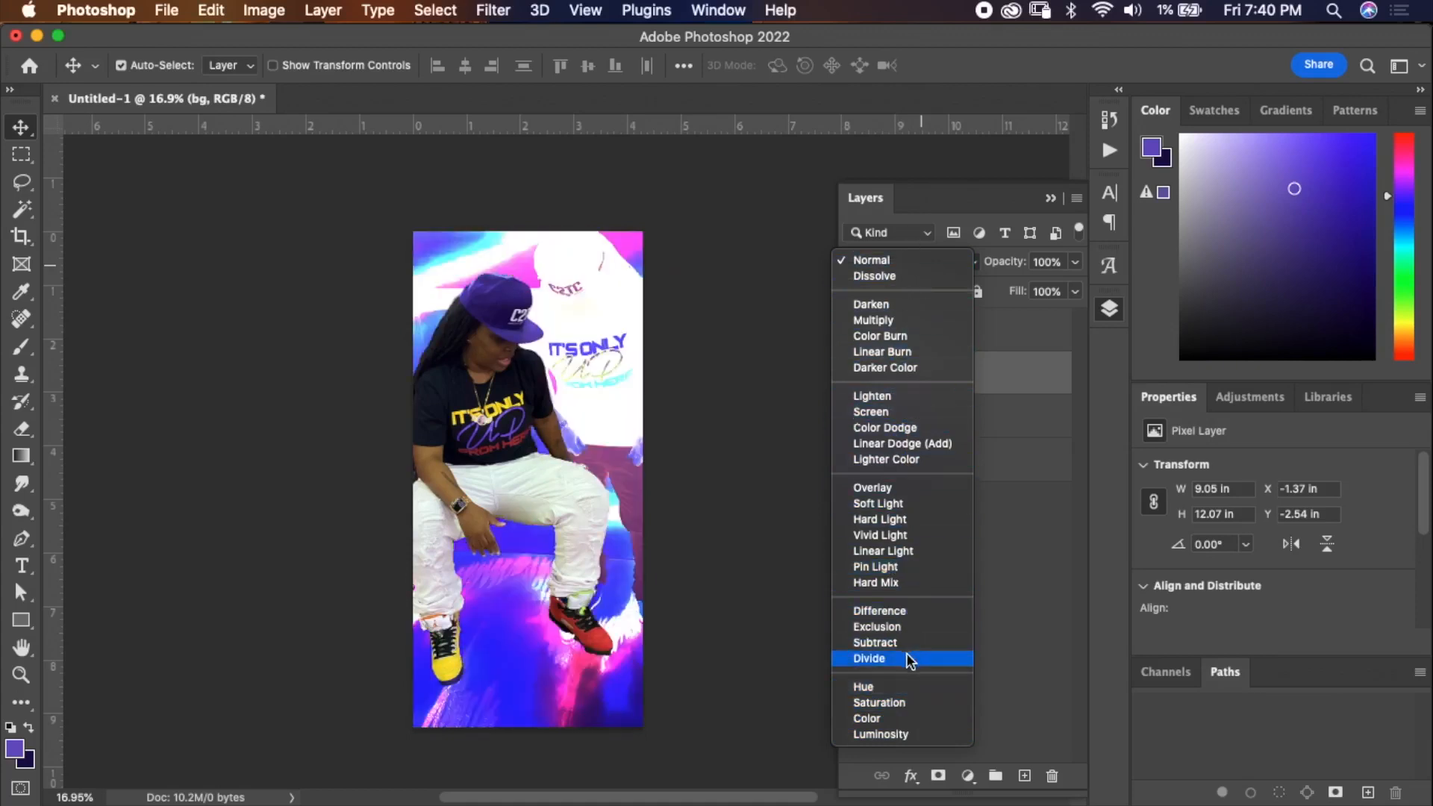
pyautogui.click(883, 407)
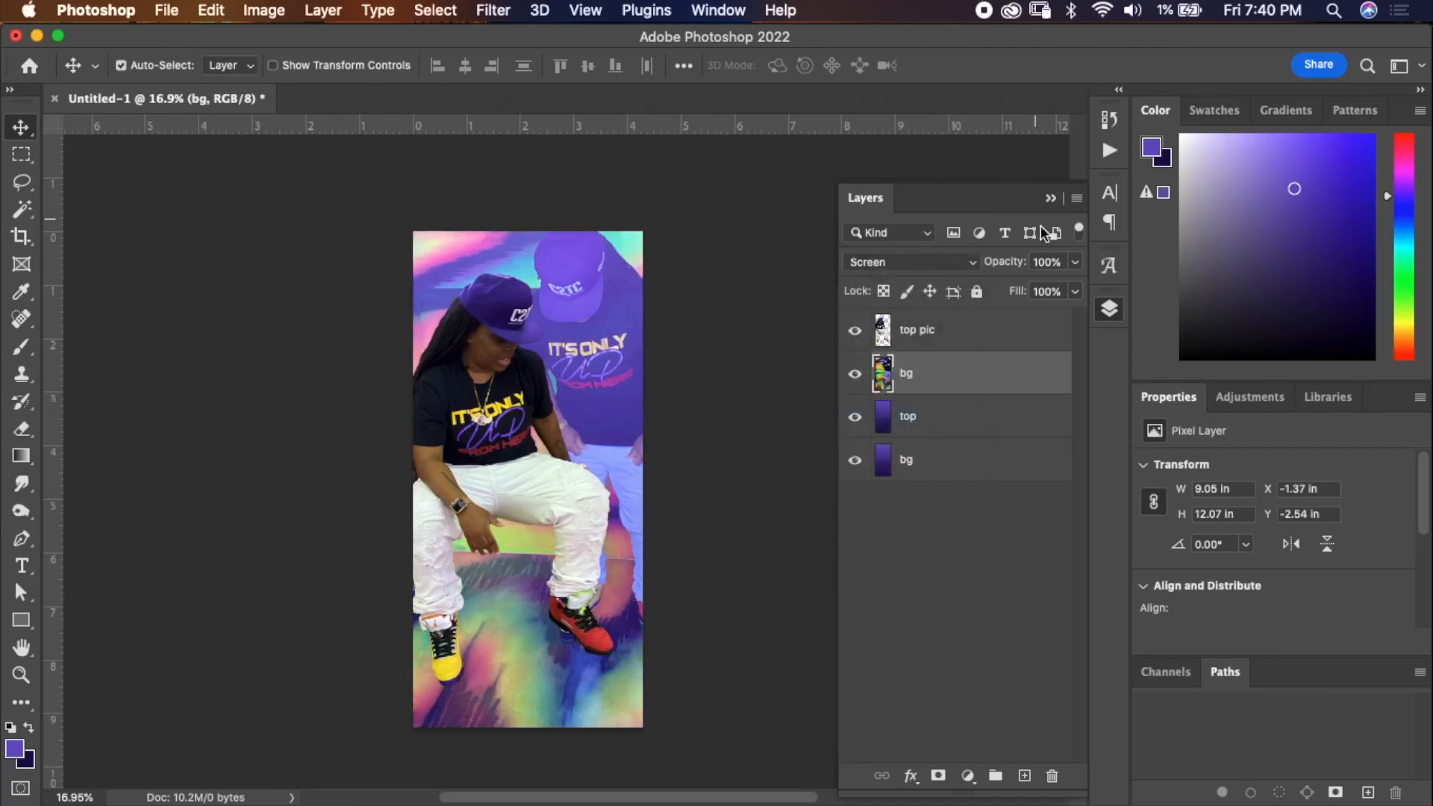
pyautogui.click(1076, 261)
pyautogui.moveTo(1076, 292); pyautogui.dragTo(1055, 292)
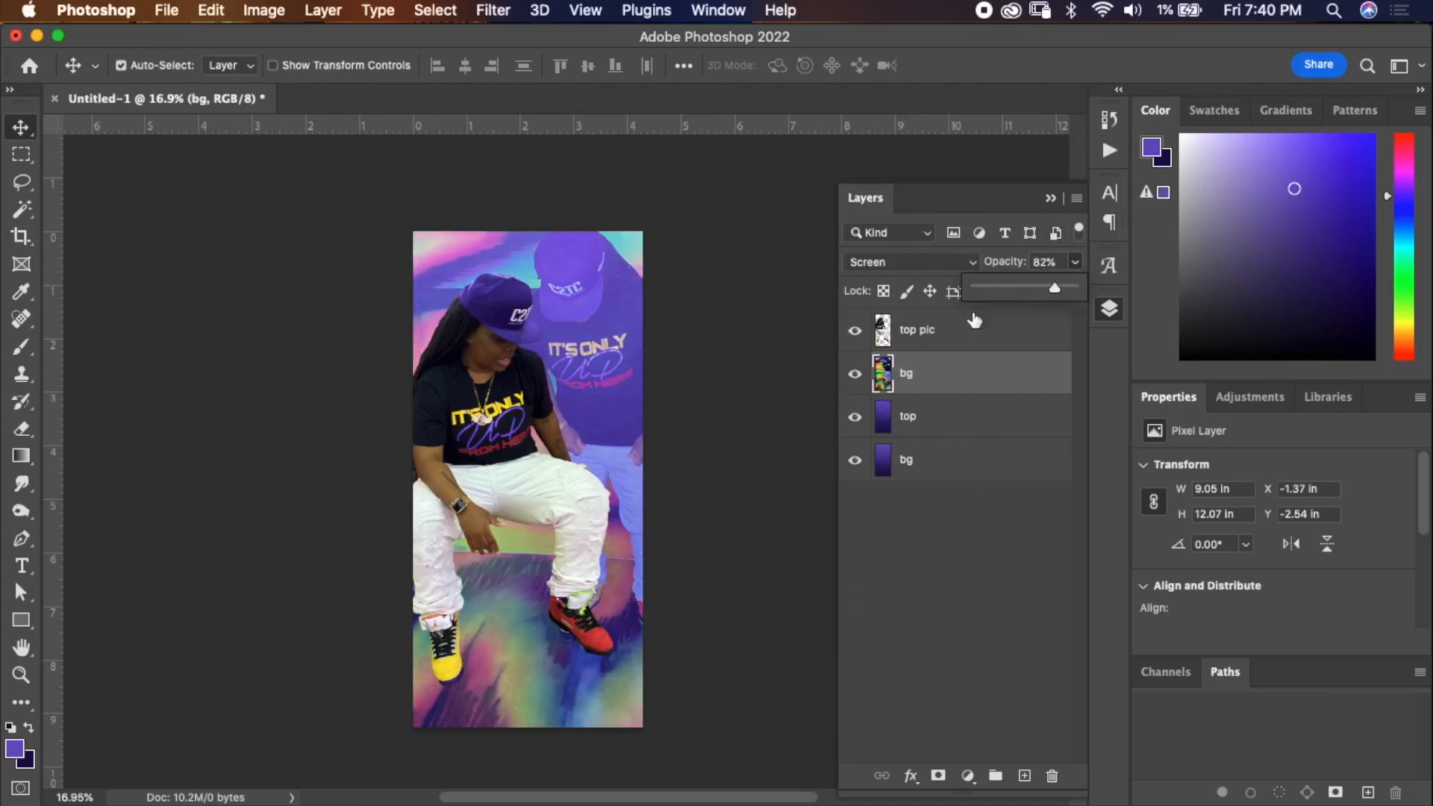
pyautogui.click(946, 262)
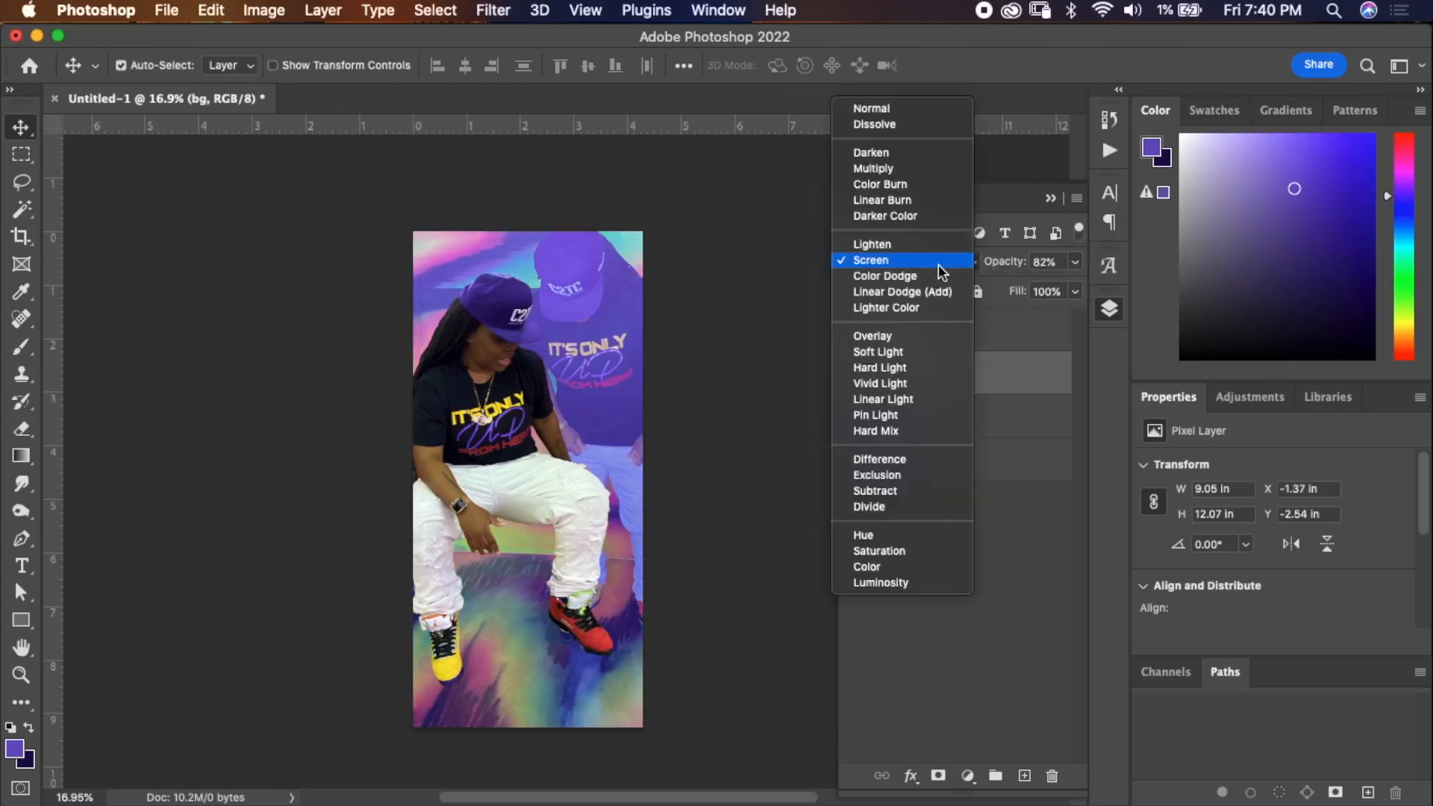
pyautogui.click(936, 259)
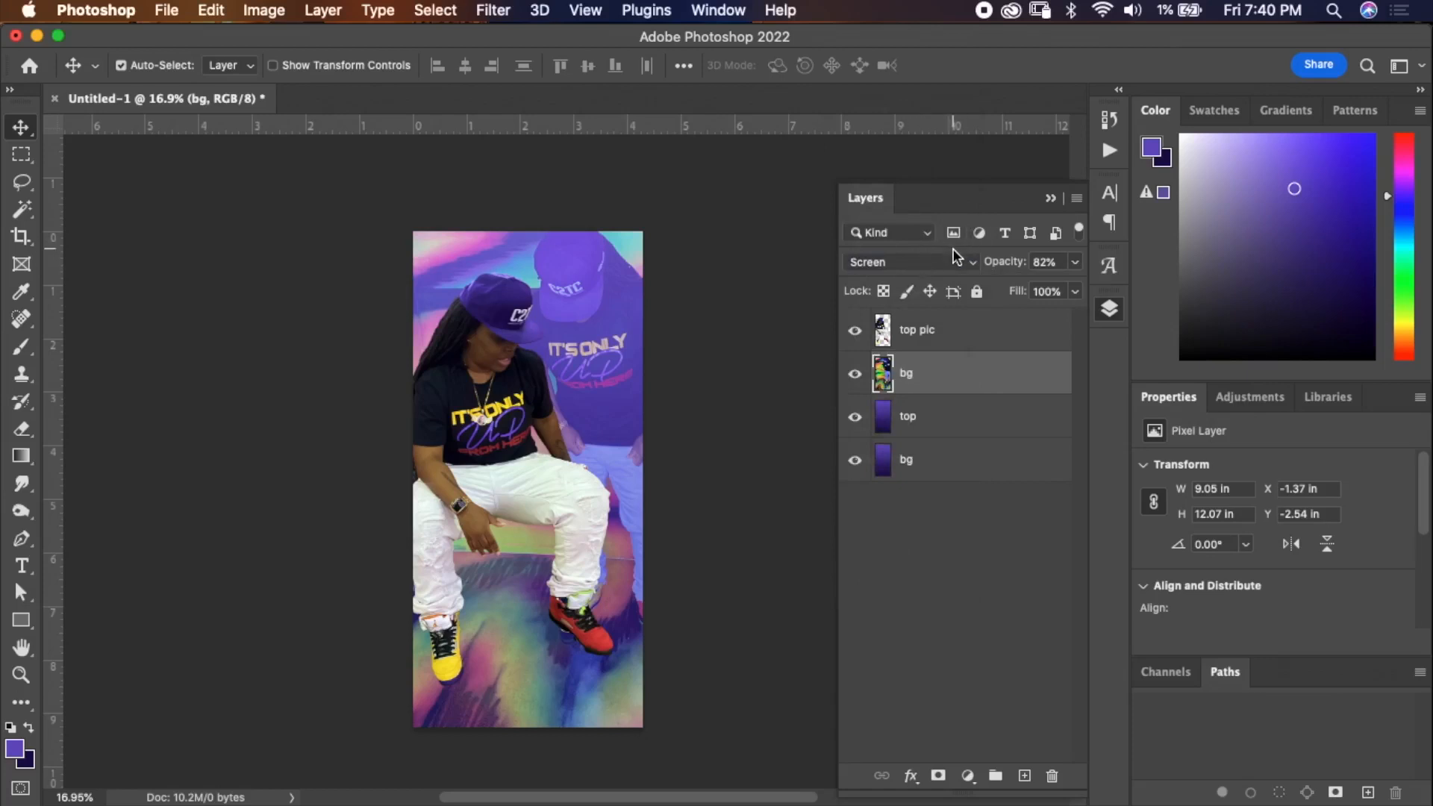
# Move the top gradient layer to the top of the layer stack.
pyautogui.click(969, 419)
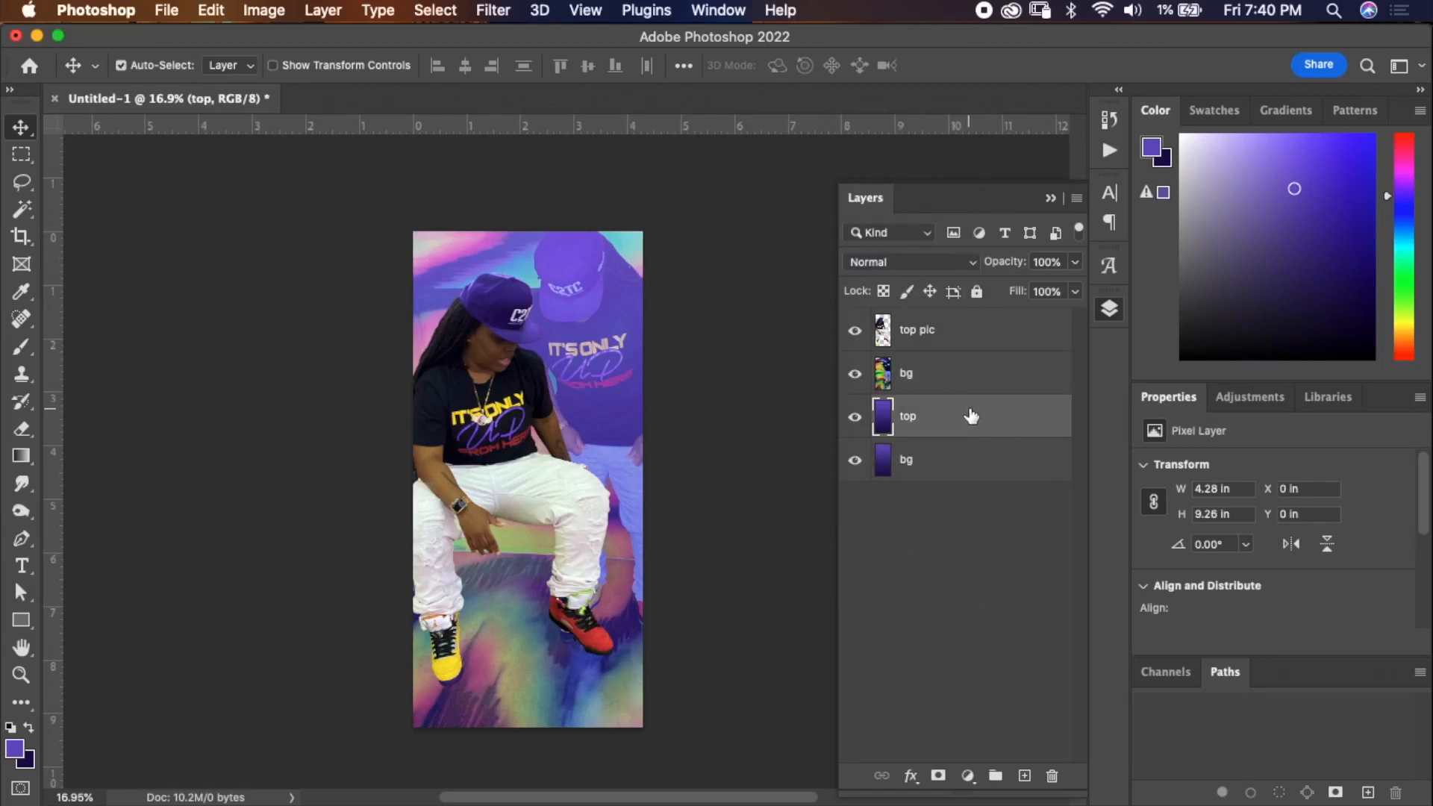
pyautogui.moveTo(971, 416); pyautogui.dragTo(946, 306)
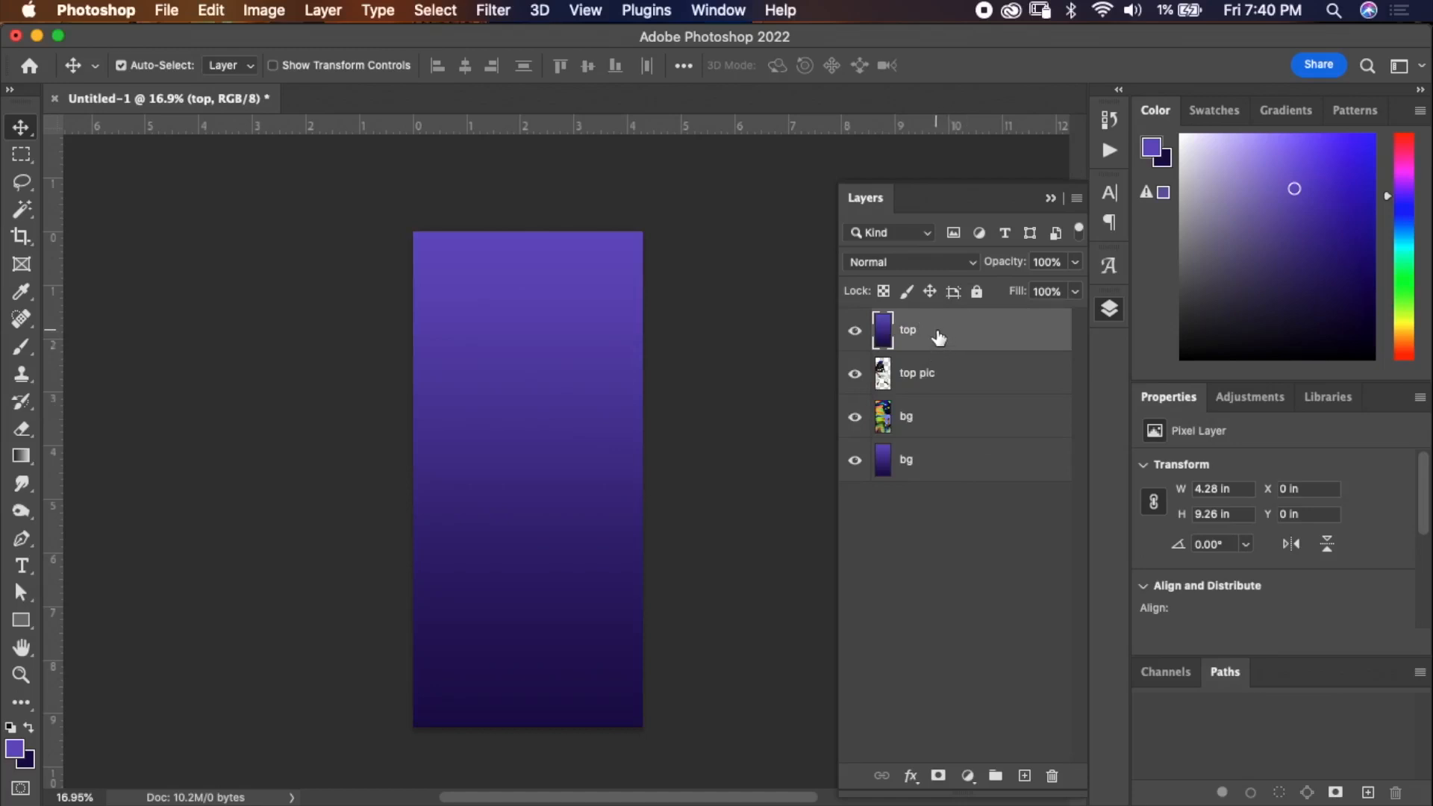
# Try erasing part of the top gradient layer with a soft 800 px Eraser and undo the stroke.
pyautogui.click(22, 430)
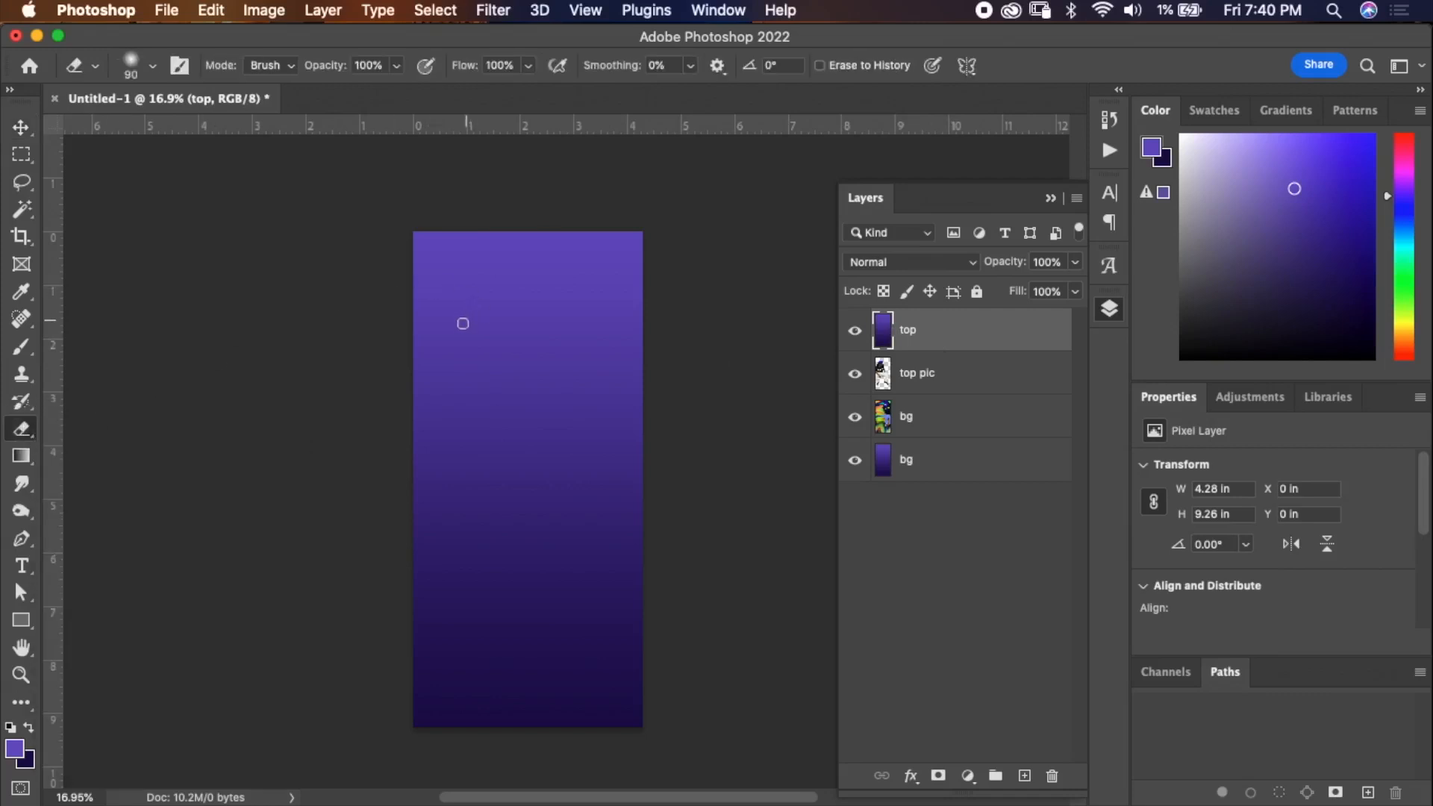
pyautogui.press(']')
pyautogui.press(']')
pyautogui.press(']')
pyautogui.press(']')
pyautogui.press(']')
pyautogui.press(']')
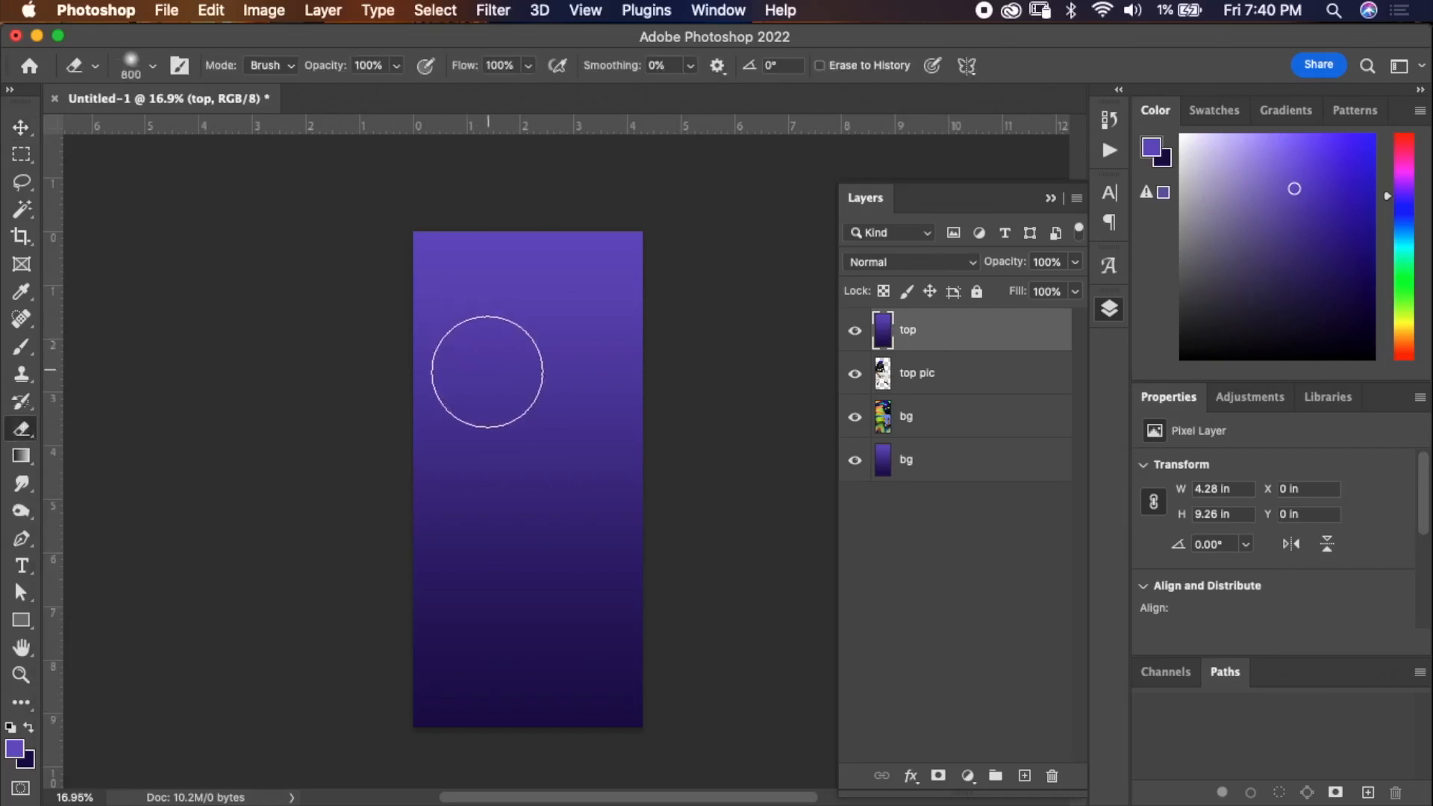
pyautogui.rightClick(501, 377)
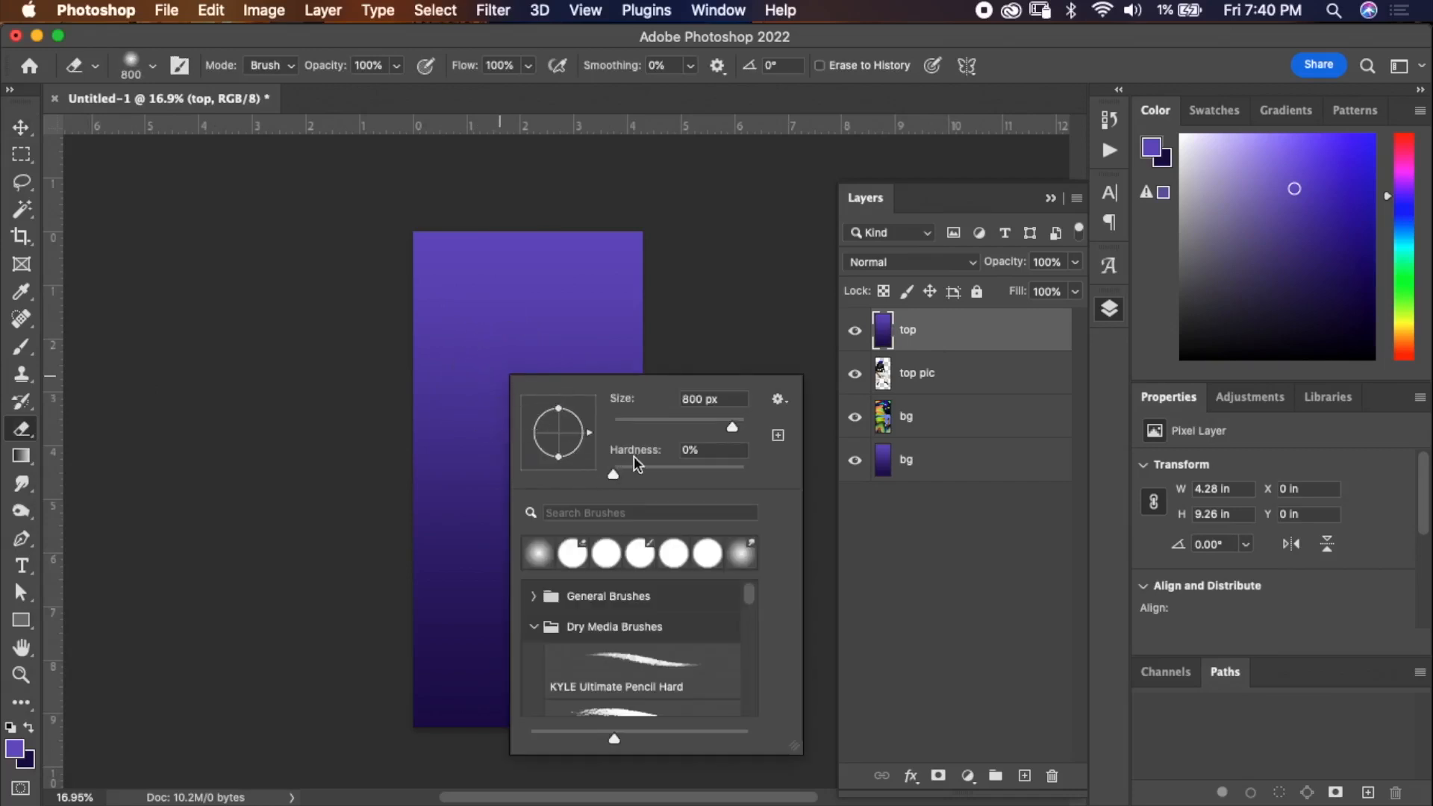
pyautogui.click(612, 478)
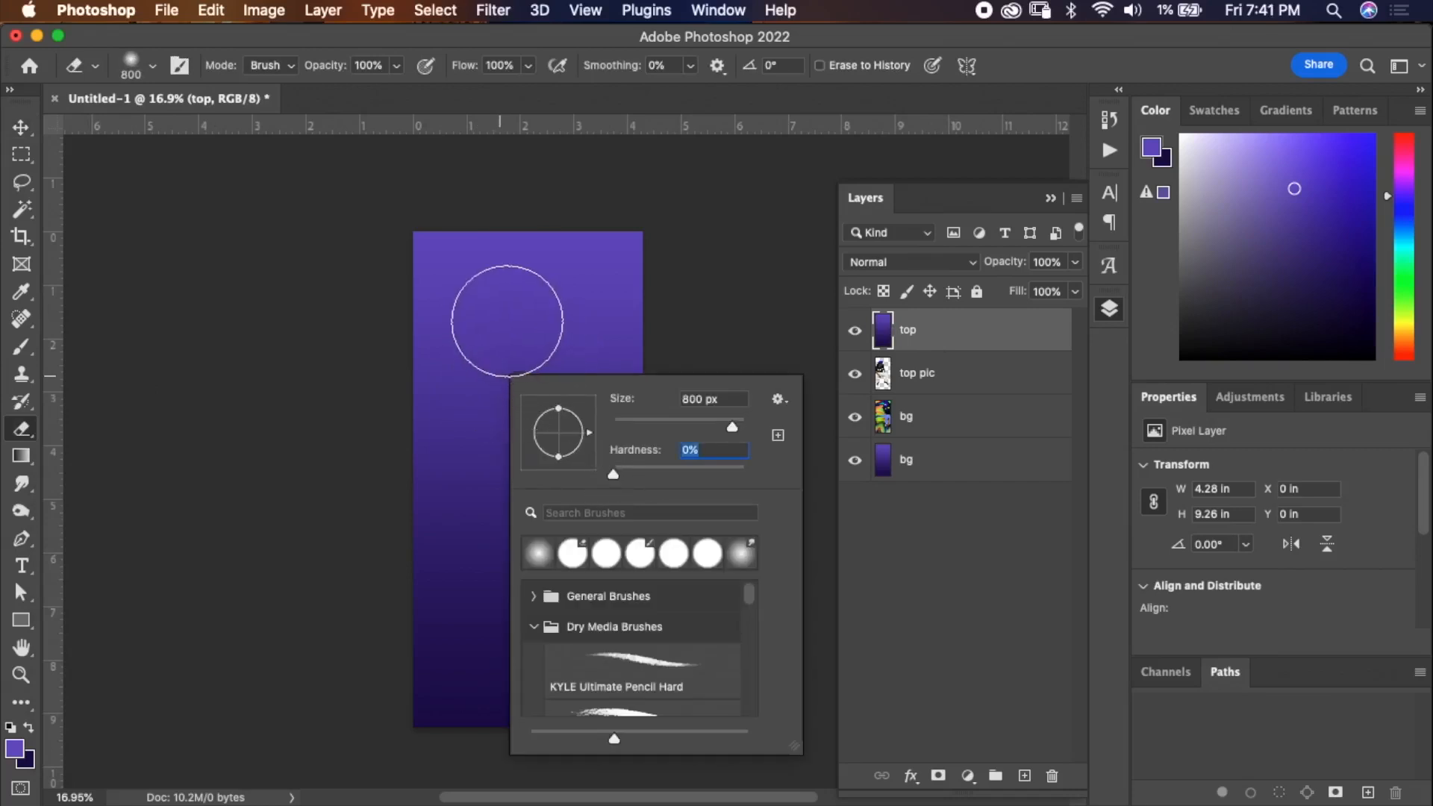
pyautogui.click(485, 257)
pyautogui.moveTo(485, 256)
pyautogui.mouseDown()
pyautogui.moveTo(627, 250)
pyautogui.moveTo(672, 361)
pyautogui.moveTo(589, 298)
pyautogui.moveTo(606, 349)
pyautogui.mouseUp()
pyautogui.press('super+z')
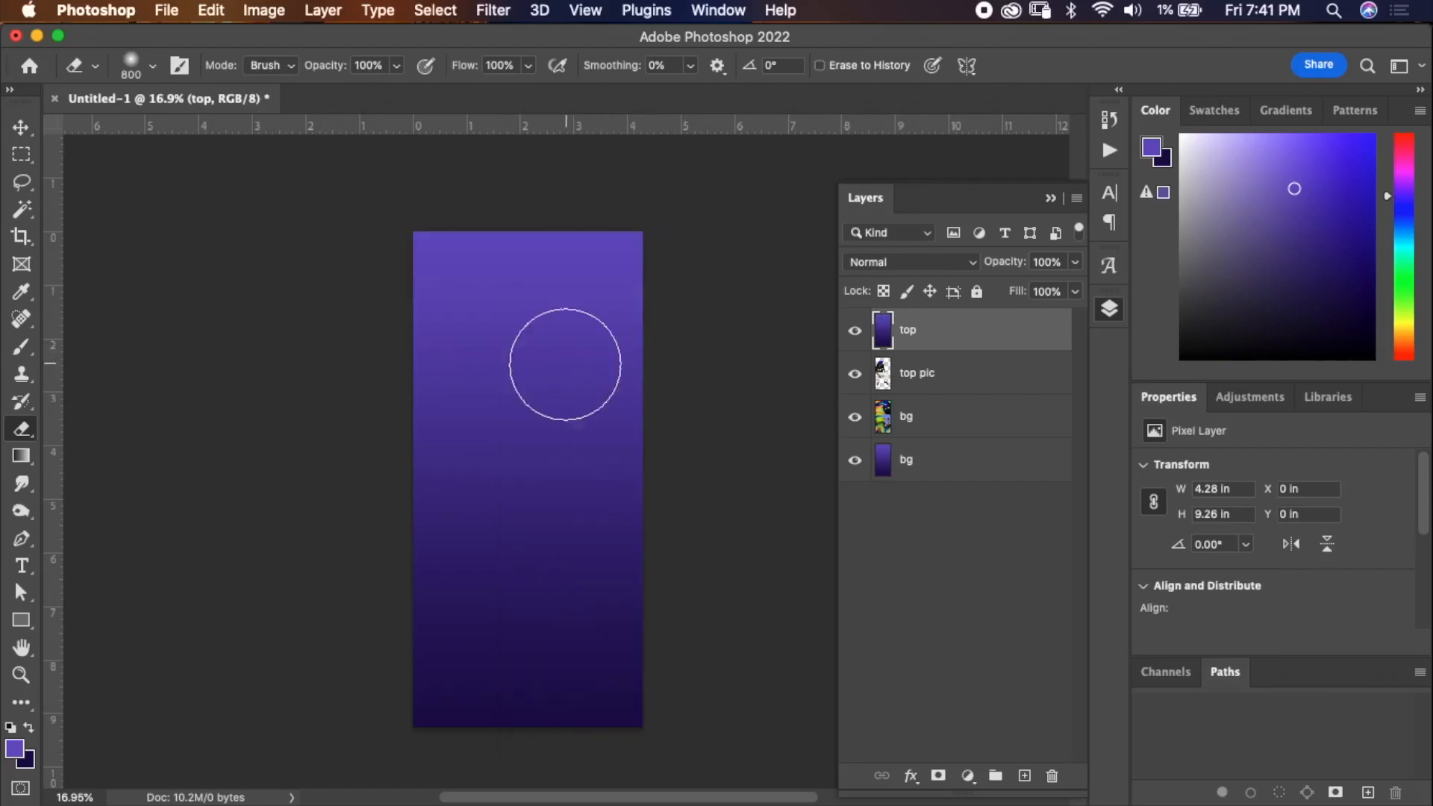
# Try erasing the top layer again with the Eraser hardness at 100% and undo the stroke.
pyautogui.rightClick(542, 366)
pyautogui.moveTo(665, 468); pyautogui.dragTo(811, 457)
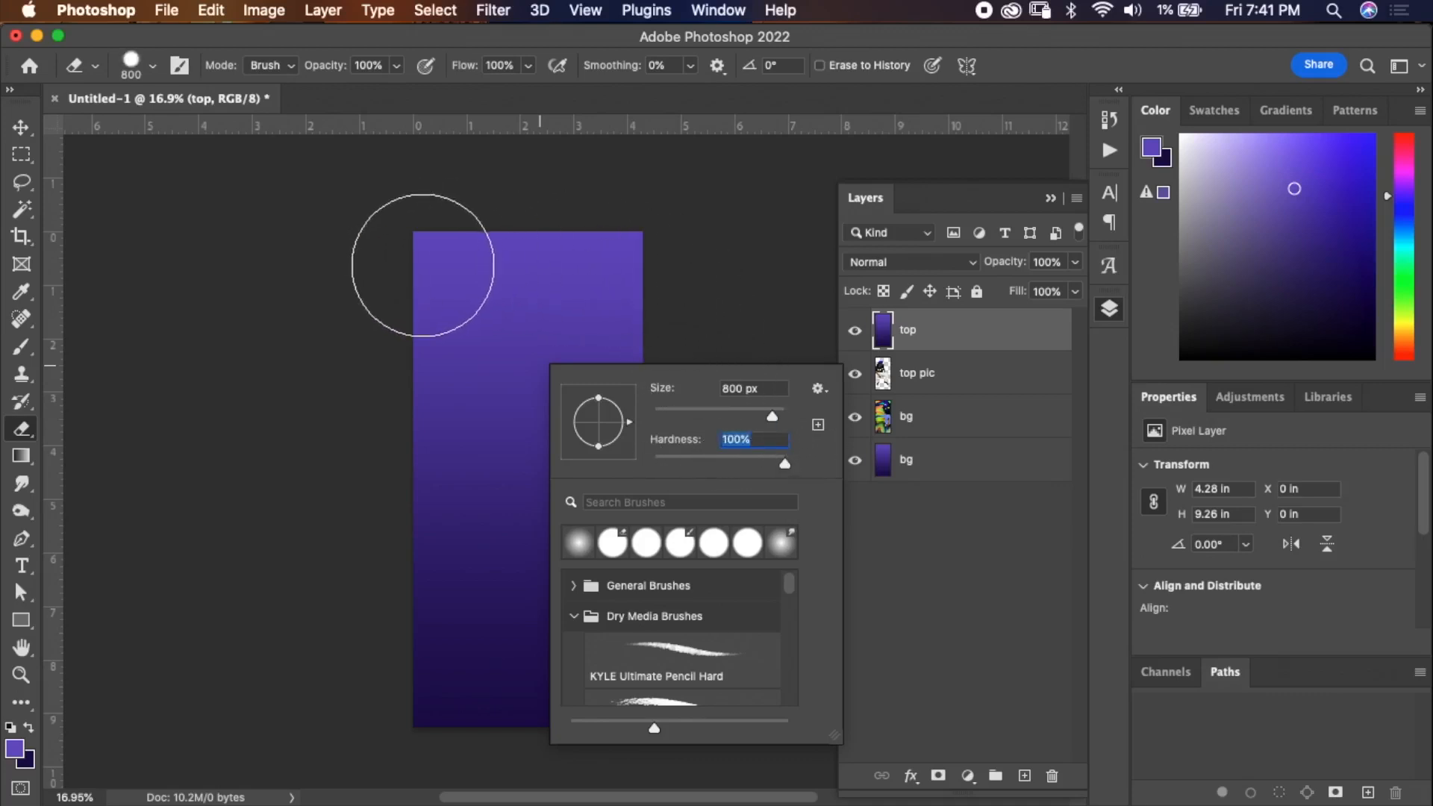
pyautogui.moveTo(423, 258)
pyautogui.mouseDown()
pyautogui.moveTo(659, 248)
pyautogui.moveTo(629, 277)
pyautogui.mouseUp()
pyautogui.press('super+z')
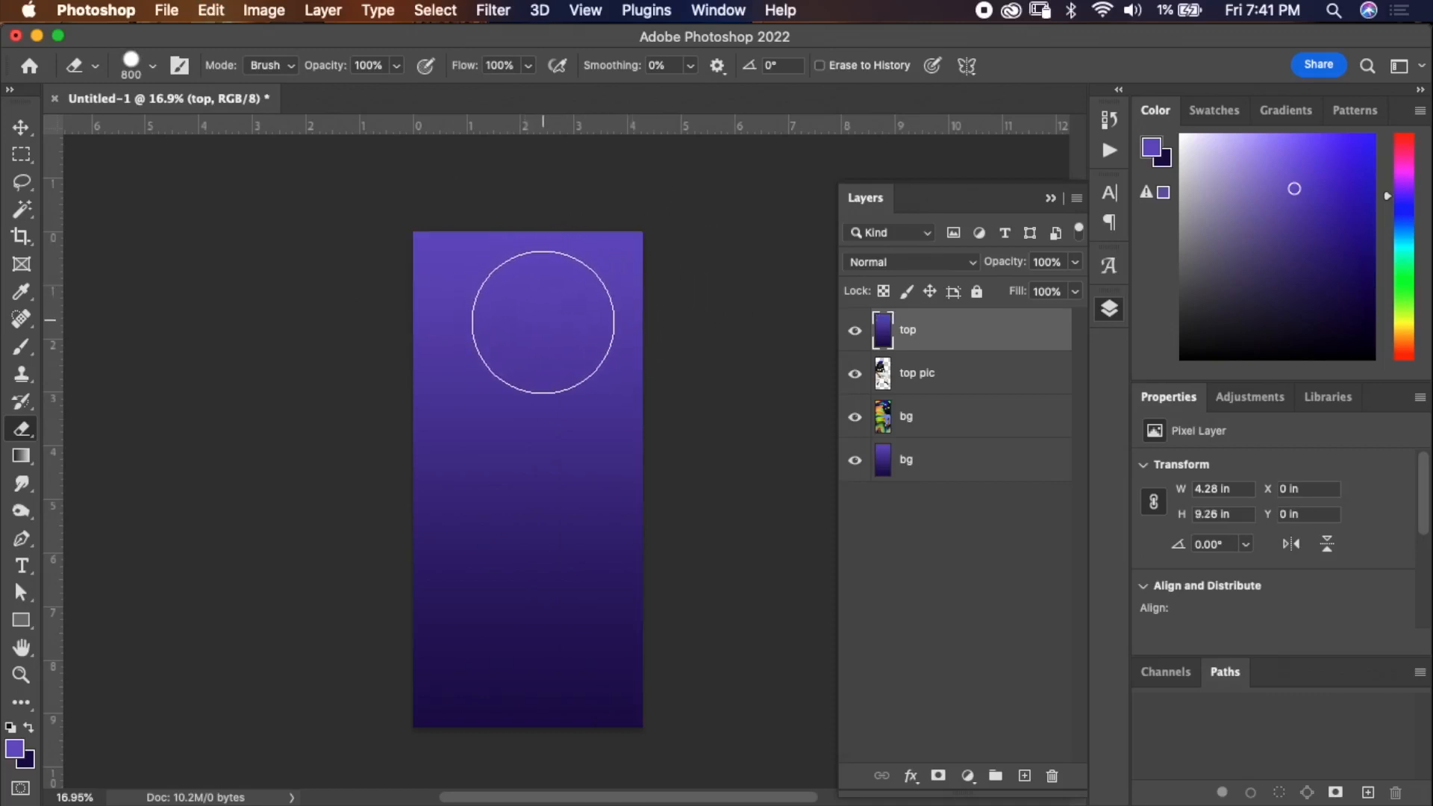
# Try painting strokes on the top layer with the 500 px Brush, soft and hard round, undoing each one.
pyautogui.click(23, 349)
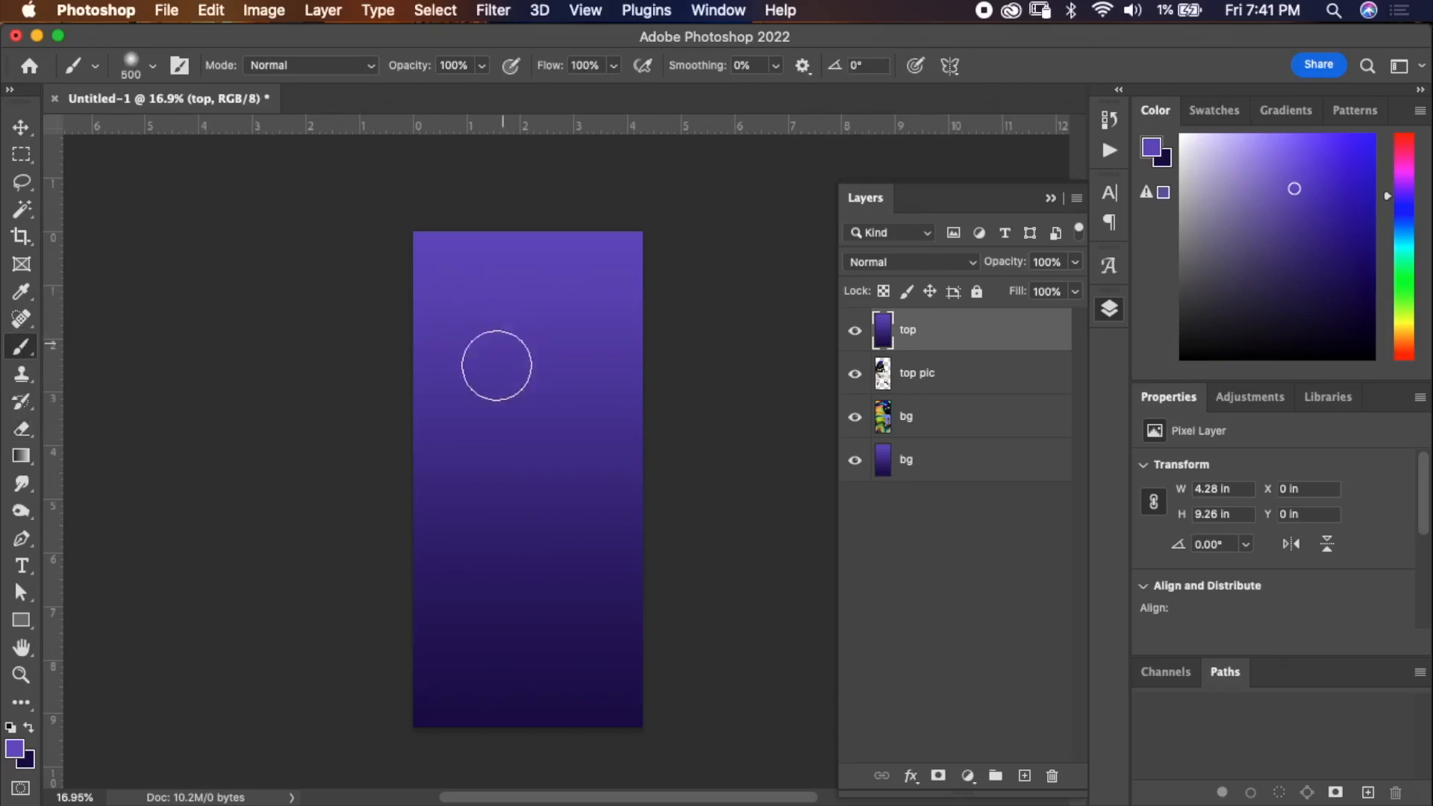
pyautogui.moveTo(481, 656); pyautogui.dragTo(586, 591)
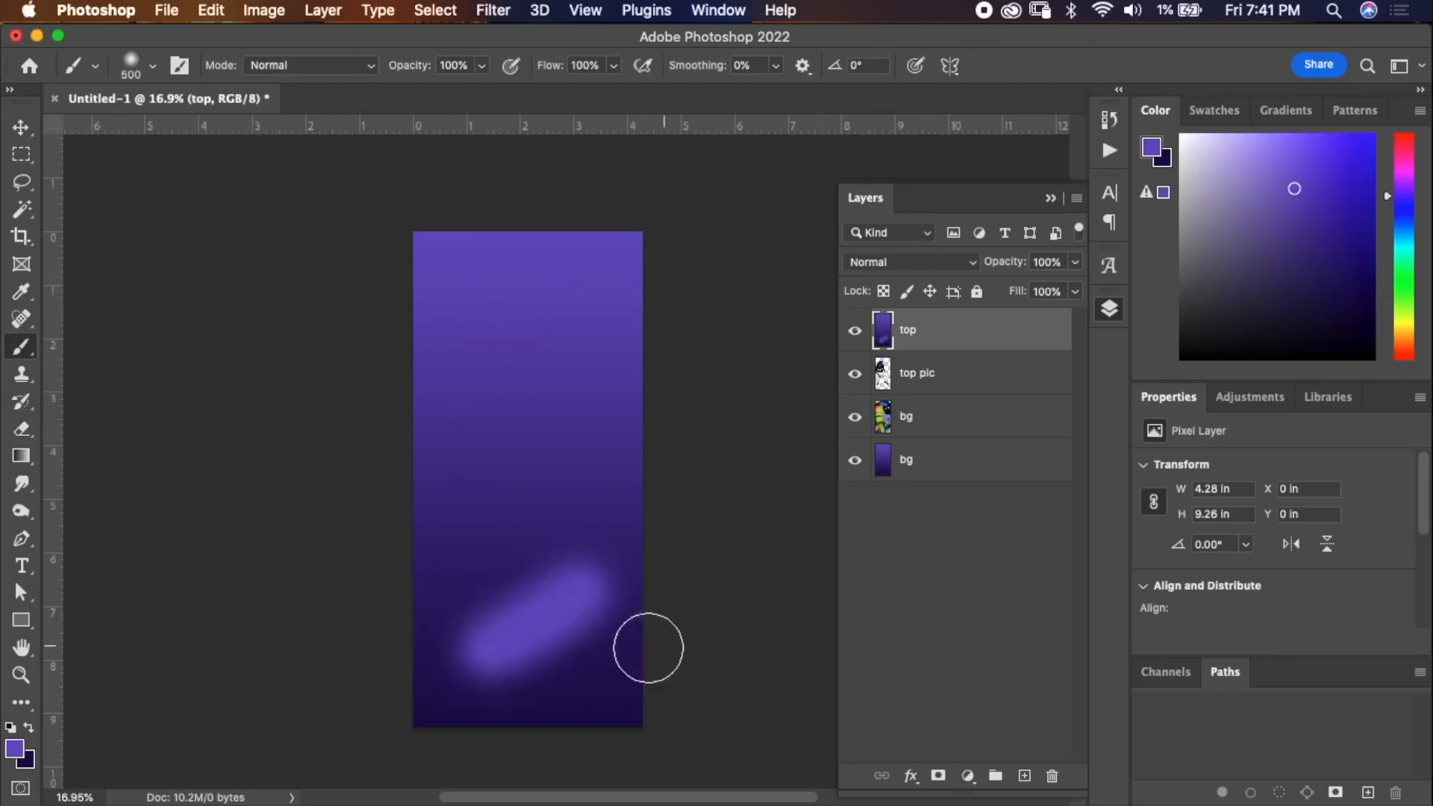
pyautogui.press('super+z')
pyautogui.rightClick(489, 607)
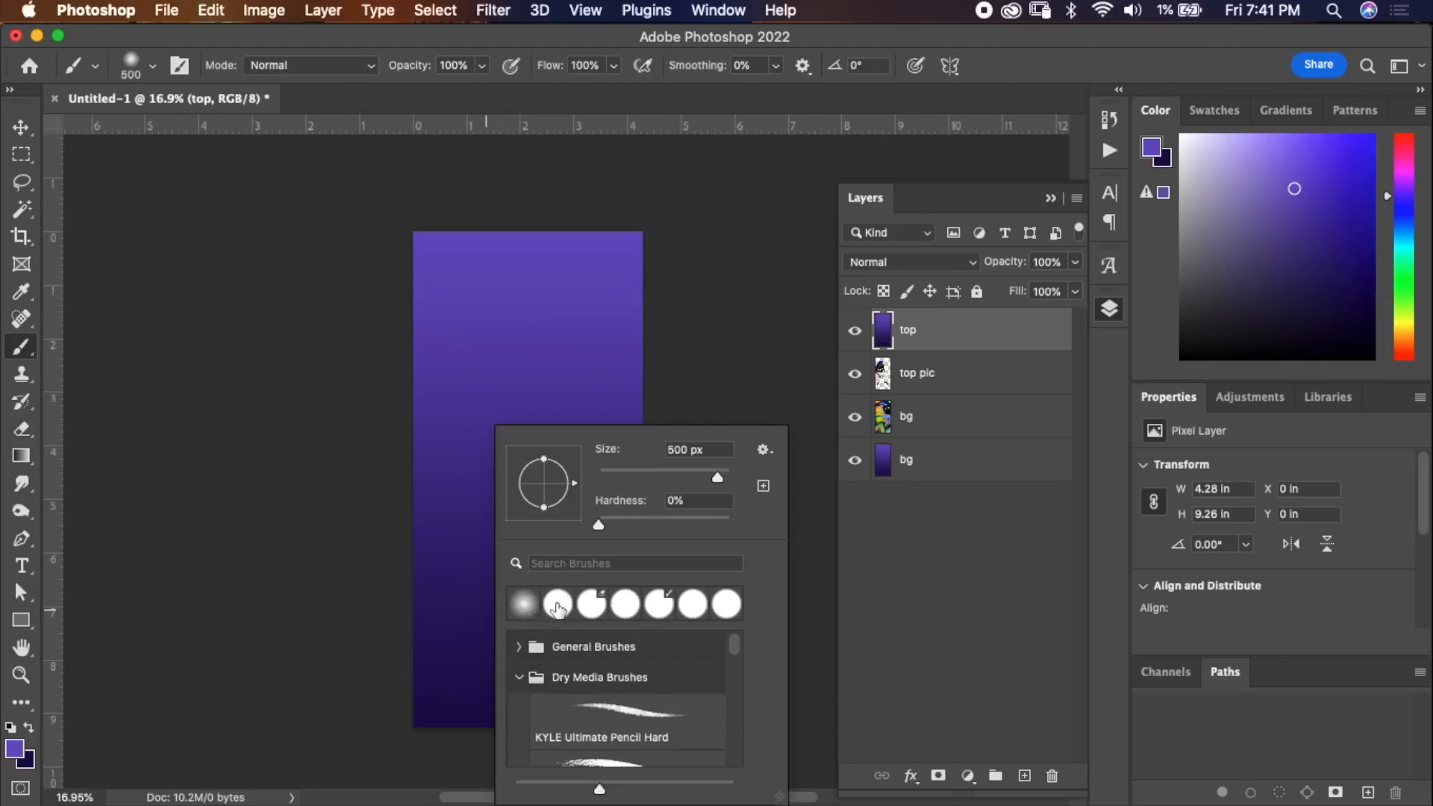
pyautogui.click(558, 607)
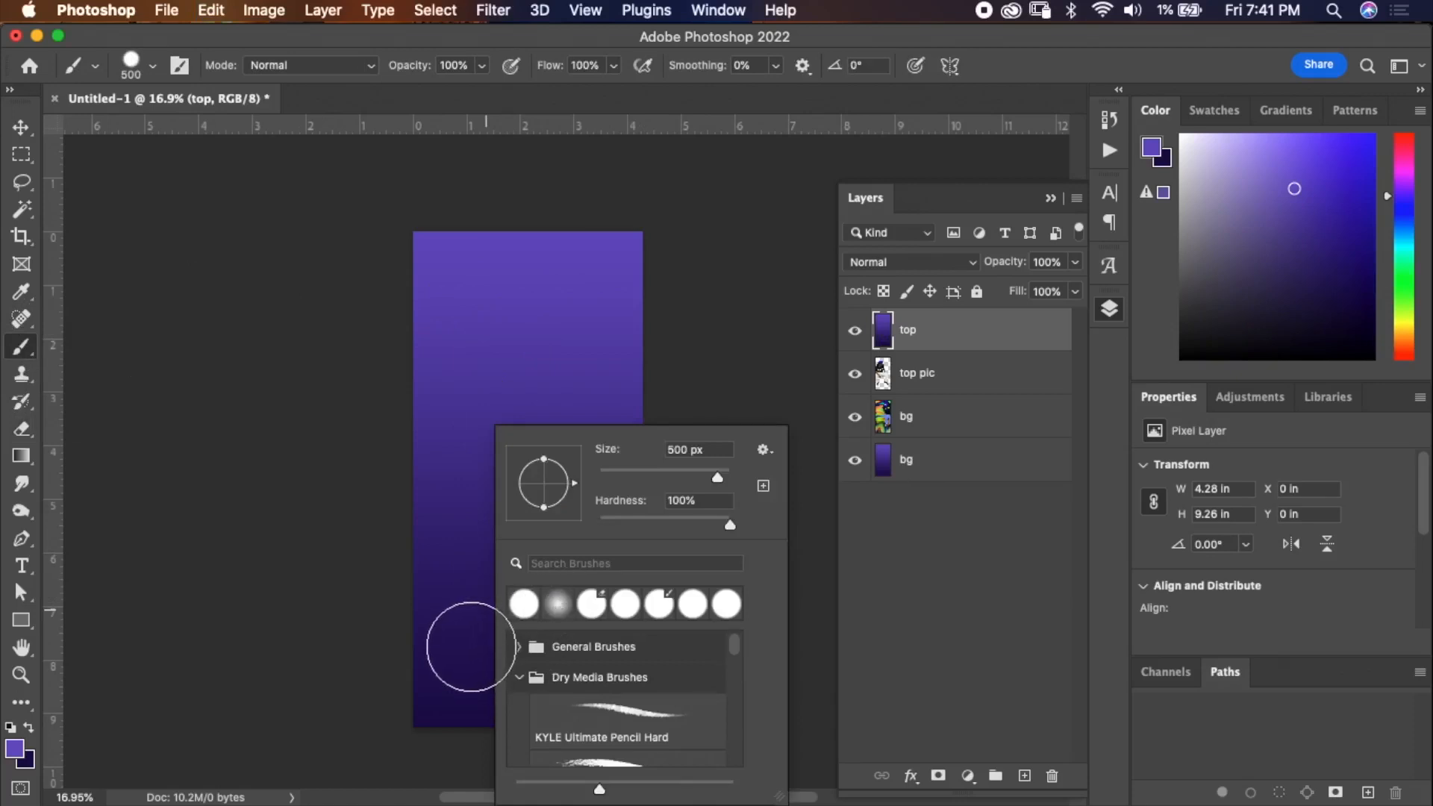
pyautogui.moveTo(432, 665); pyautogui.dragTo(540, 610)
pyautogui.press('super+z')
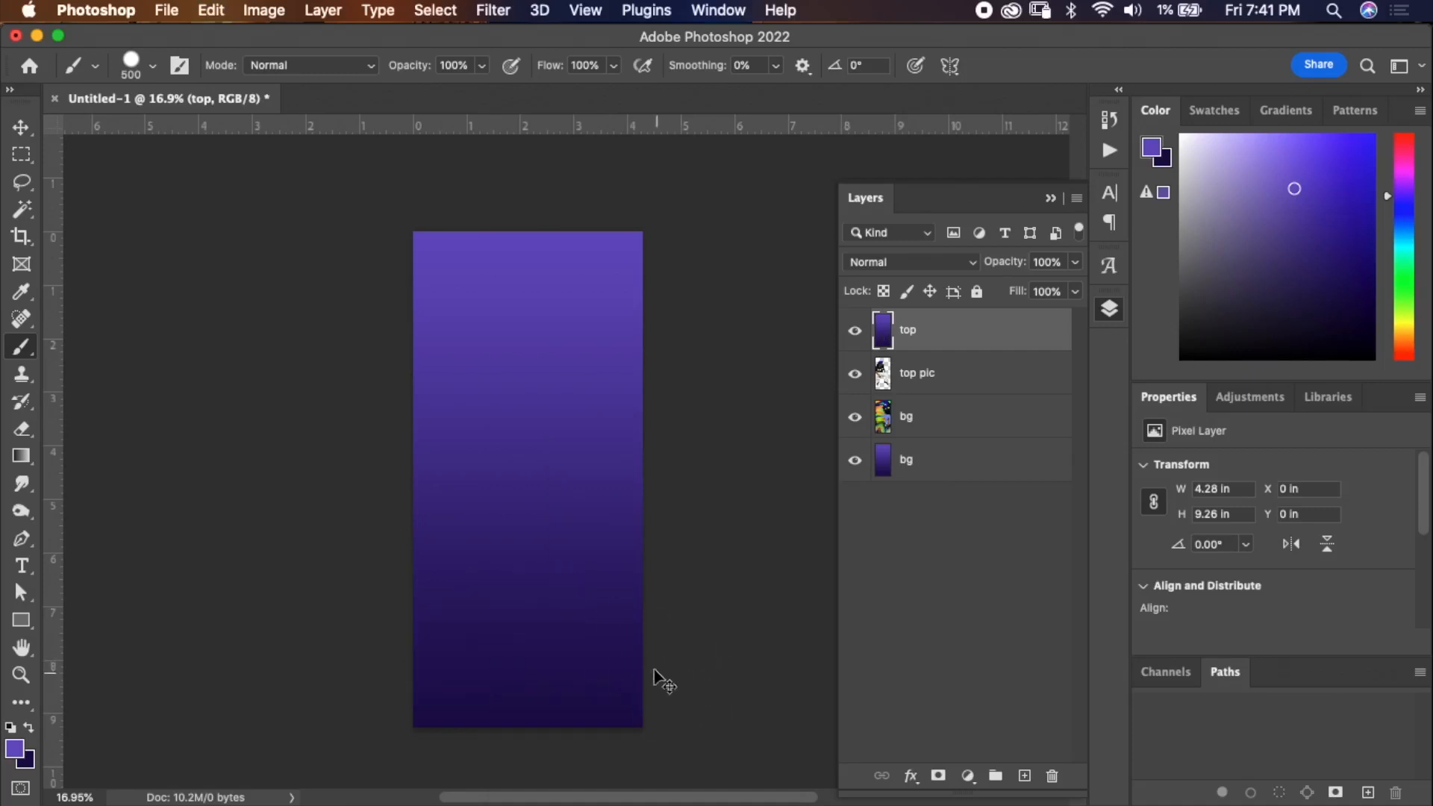
# Add a layer mask to the top gradient layer and pick the soft round 500 px Brush for painting it.
pyautogui.click(23, 430)
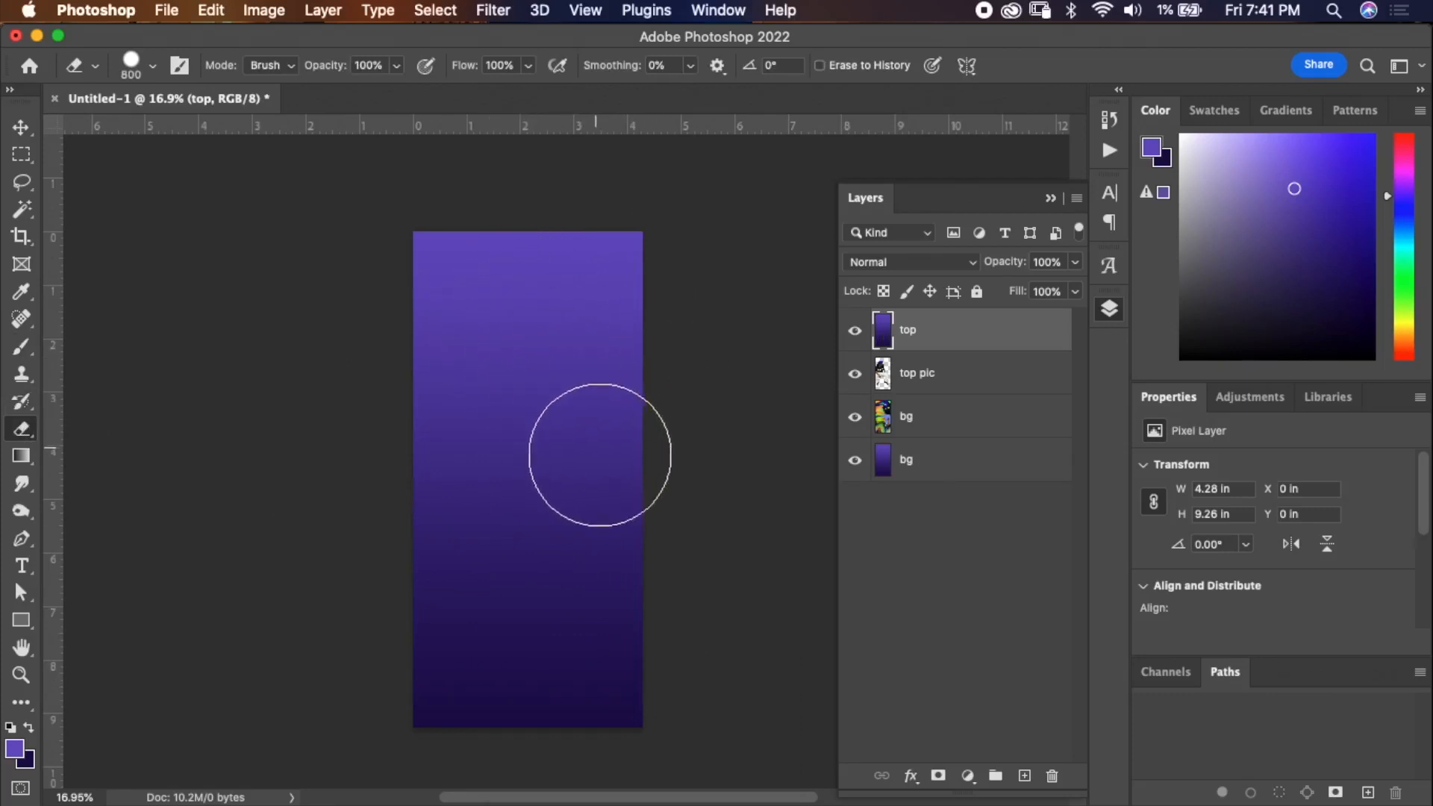
pyautogui.click(940, 777)
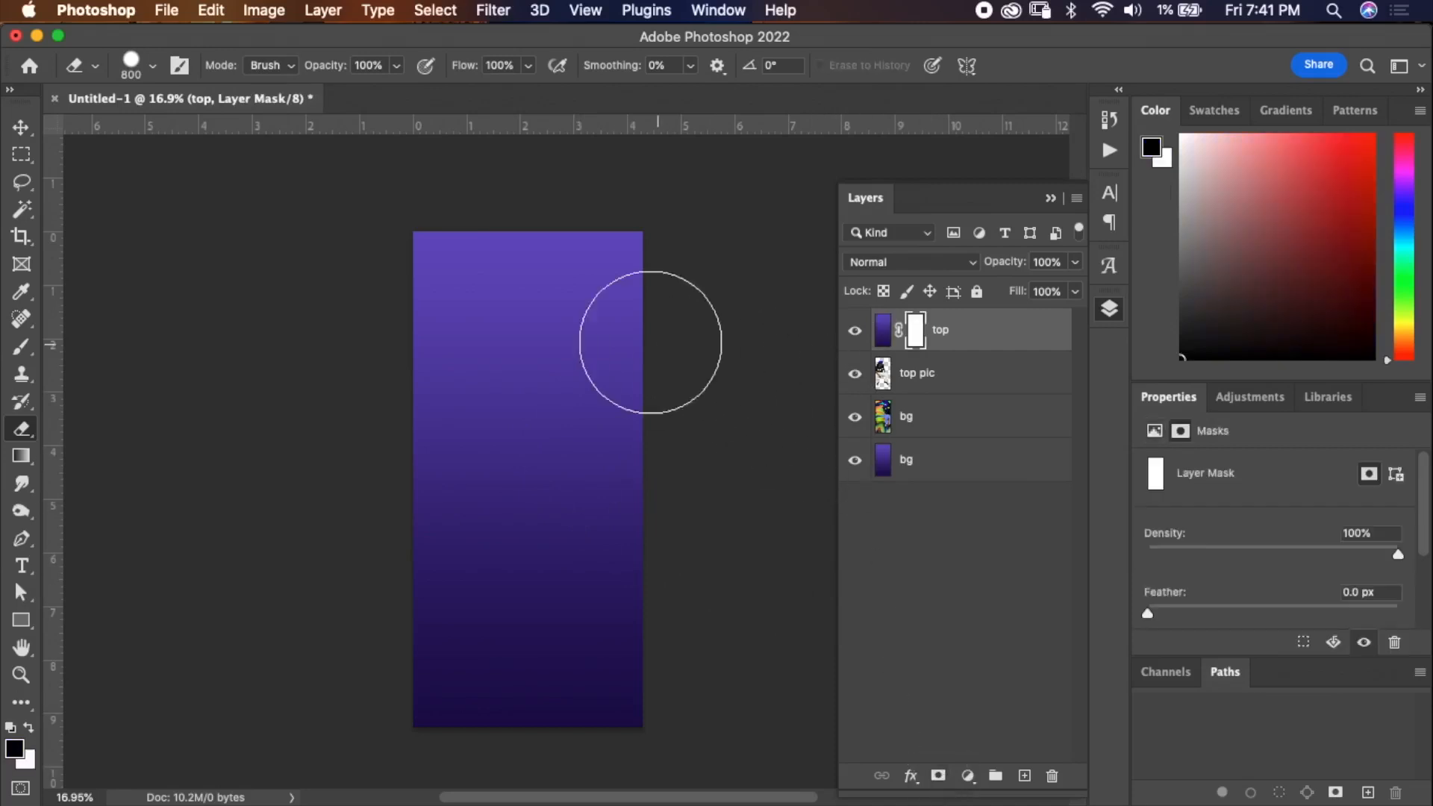
pyautogui.click(26, 358)
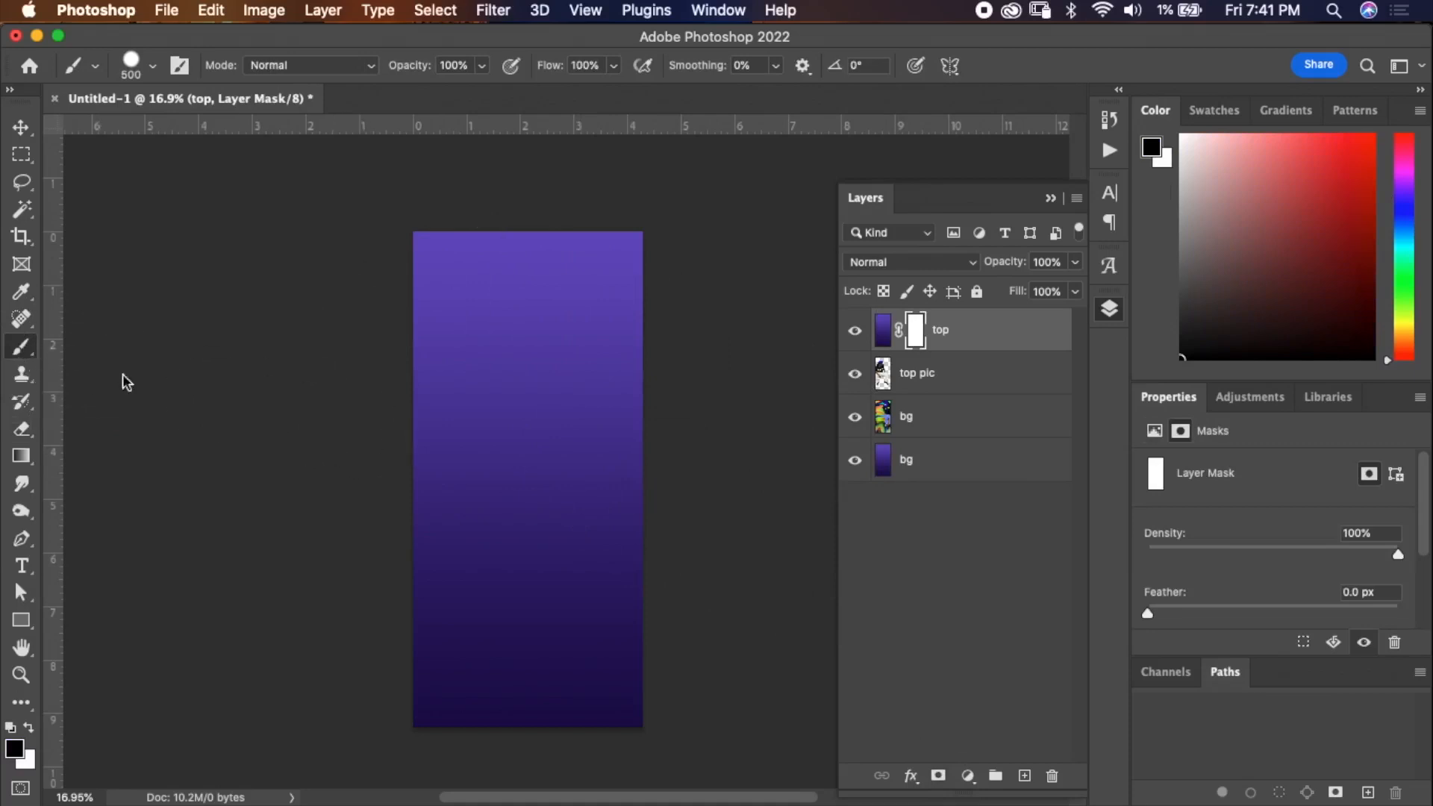
pyautogui.rightClick(495, 378)
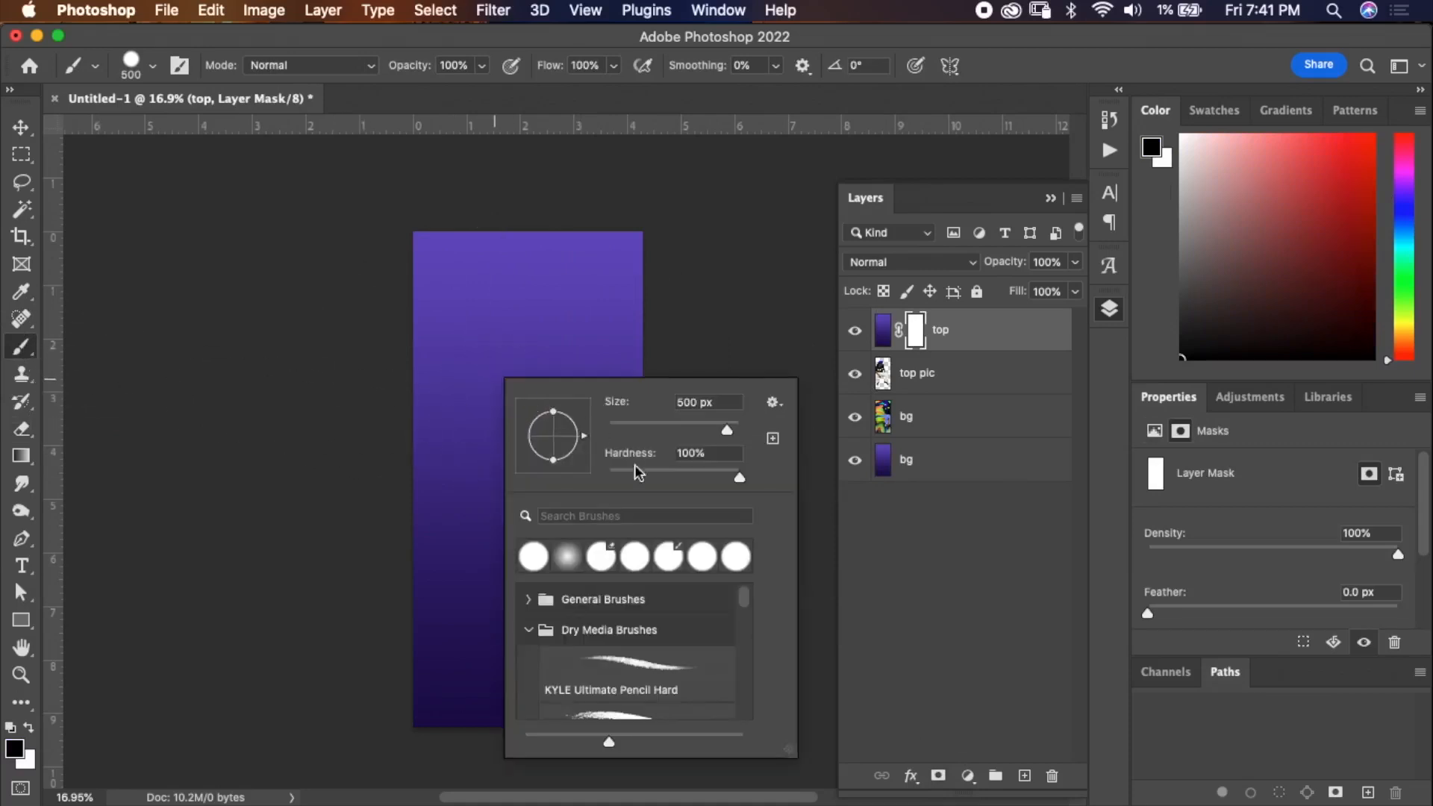
pyautogui.click(572, 556)
pyautogui.click(1040, 70)
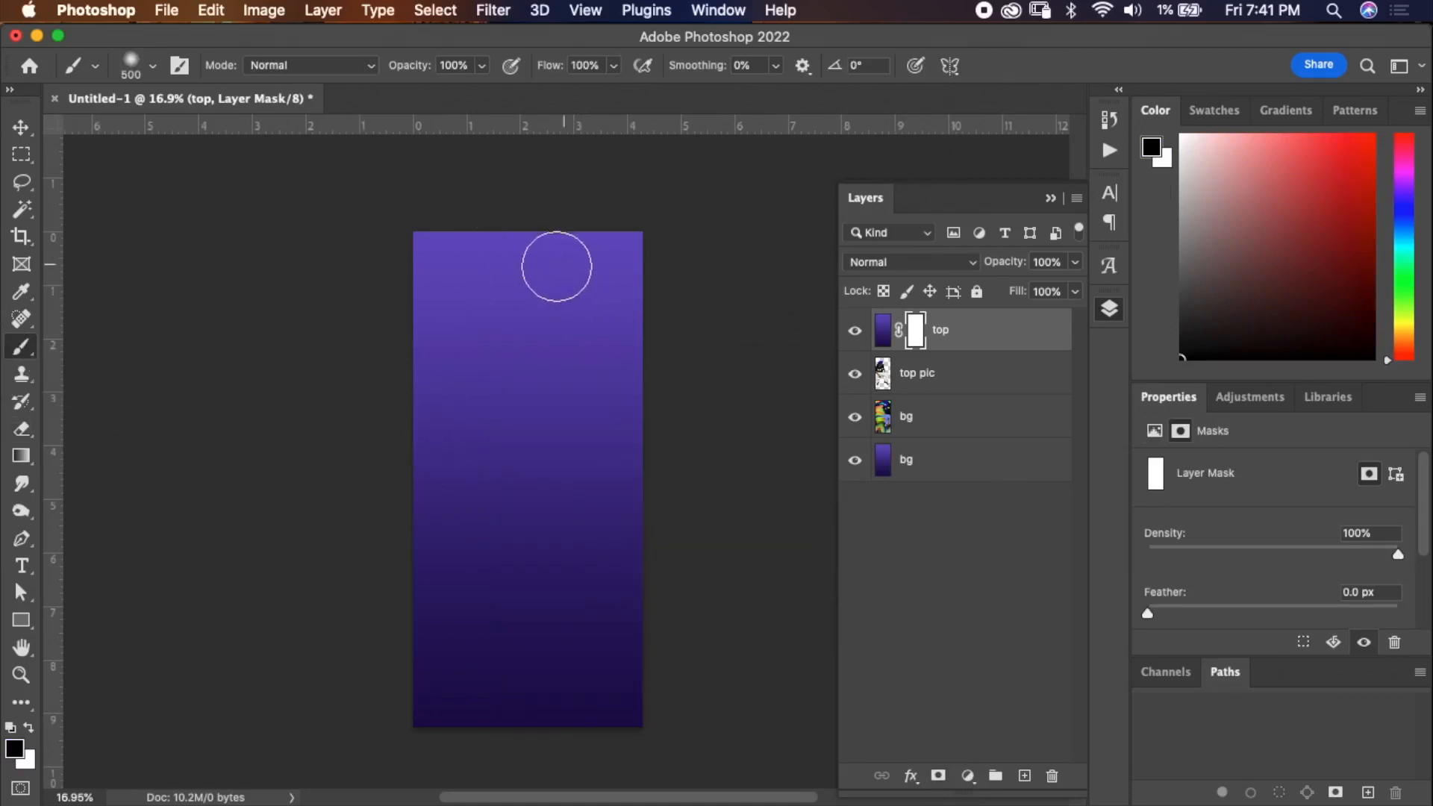
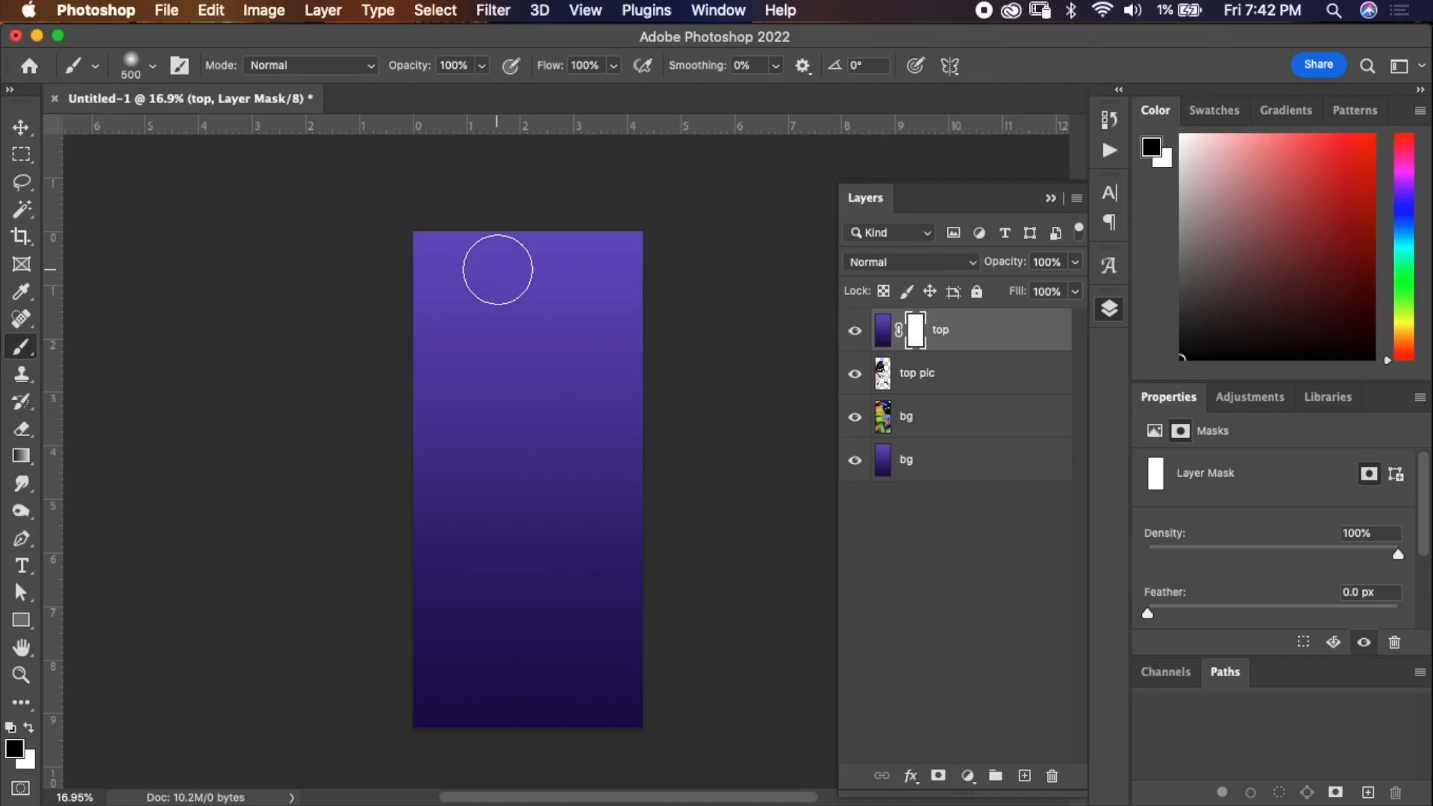
# Enlarge the brush to 1100 px and try a black stroke on the top layer's mask at the upper left, undoing it.
pyautogui.press(']')
pyautogui.press(']')
pyautogui.press(']')
pyautogui.press(']')
pyautogui.press(']')
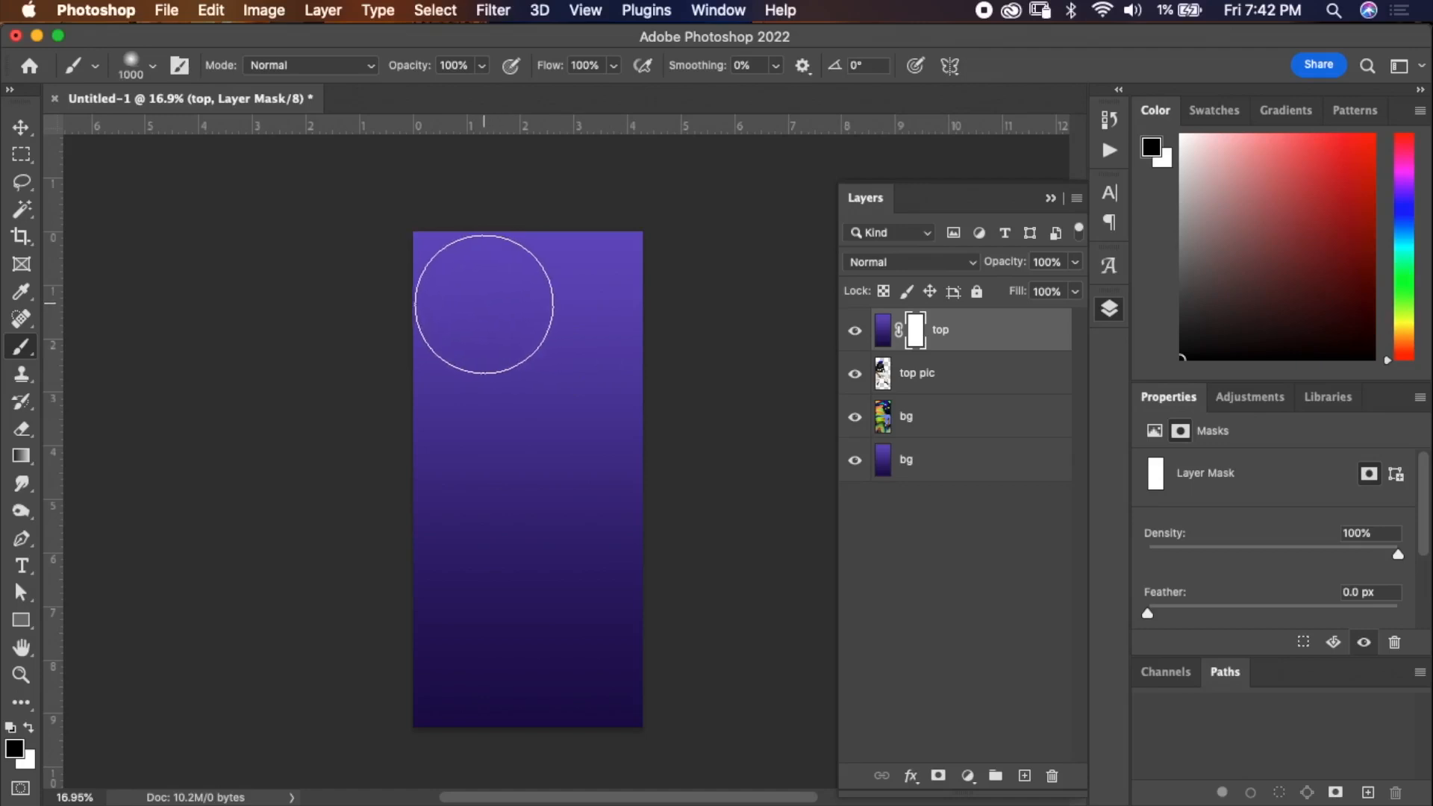
pyautogui.press(']')
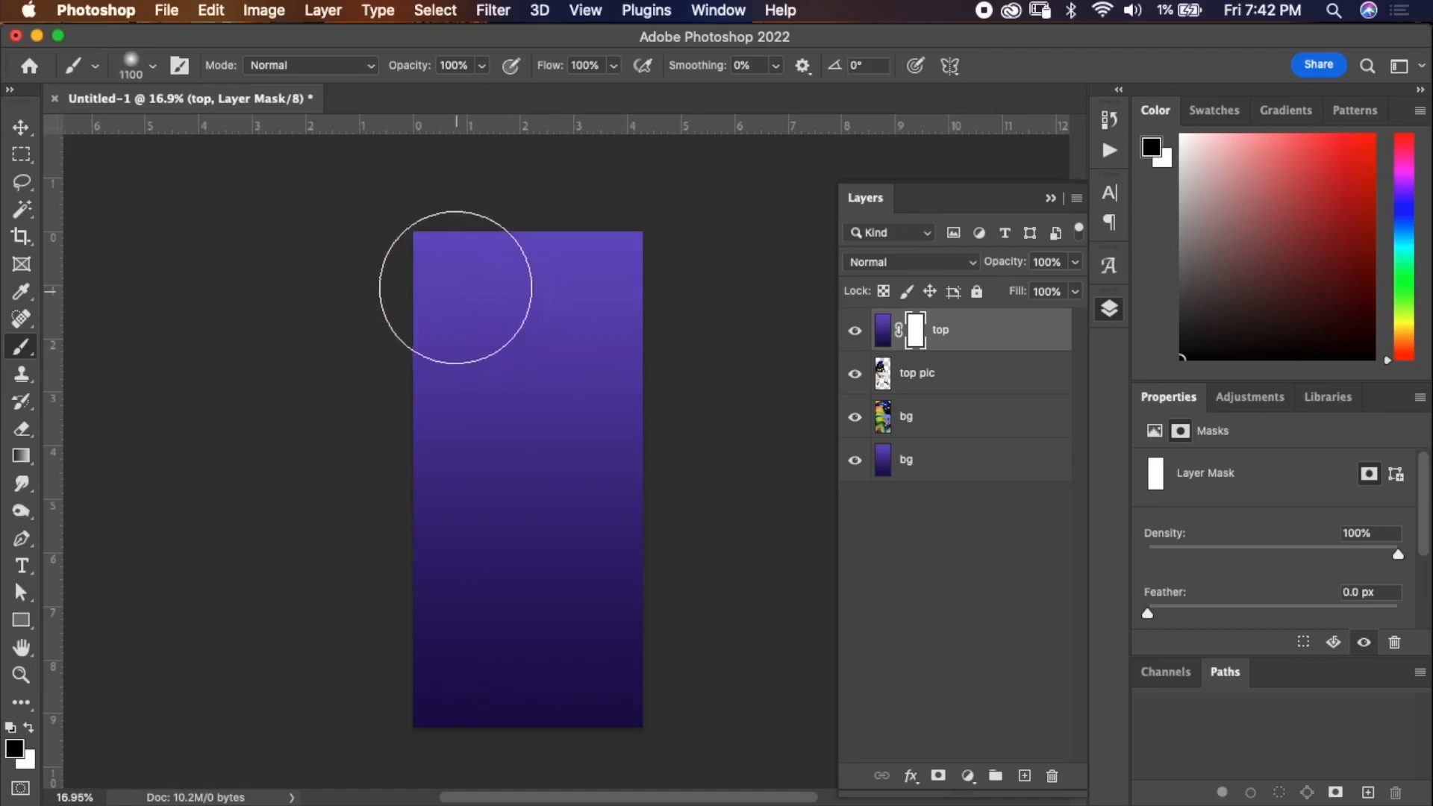
pyautogui.moveTo(419, 262)
pyautogui.mouseDown()
pyautogui.moveTo(580, 277)
pyautogui.moveTo(710, 259)
pyautogui.moveTo(331, 262)
pyautogui.moveTo(452, 221)
pyautogui.mouseUp()
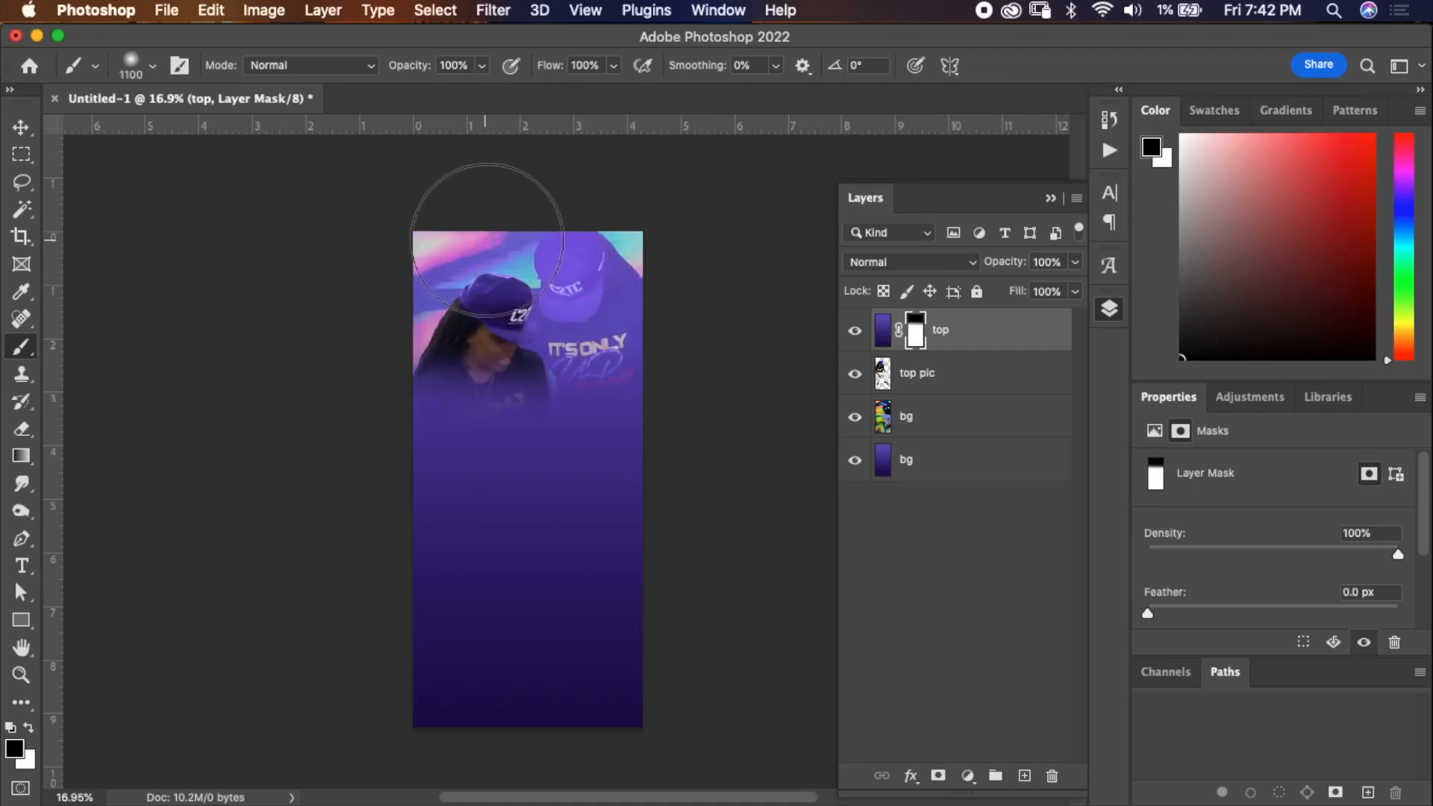
pyautogui.press('super+z')
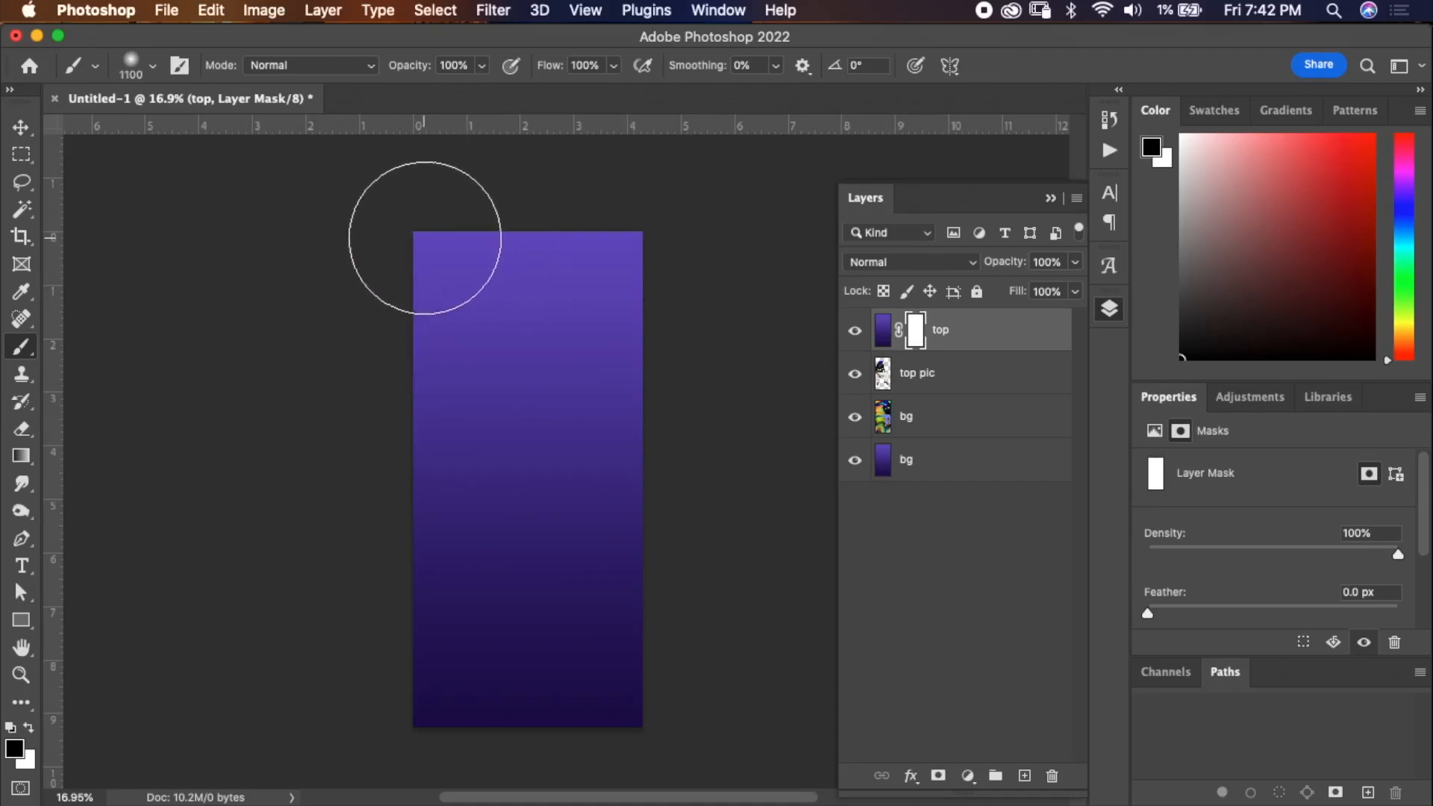
# Paint black on the top layer's mask across the upper half to reveal the person and flame image beneath.
pyautogui.moveTo(384, 253); pyautogui.dragTo(428, 239)
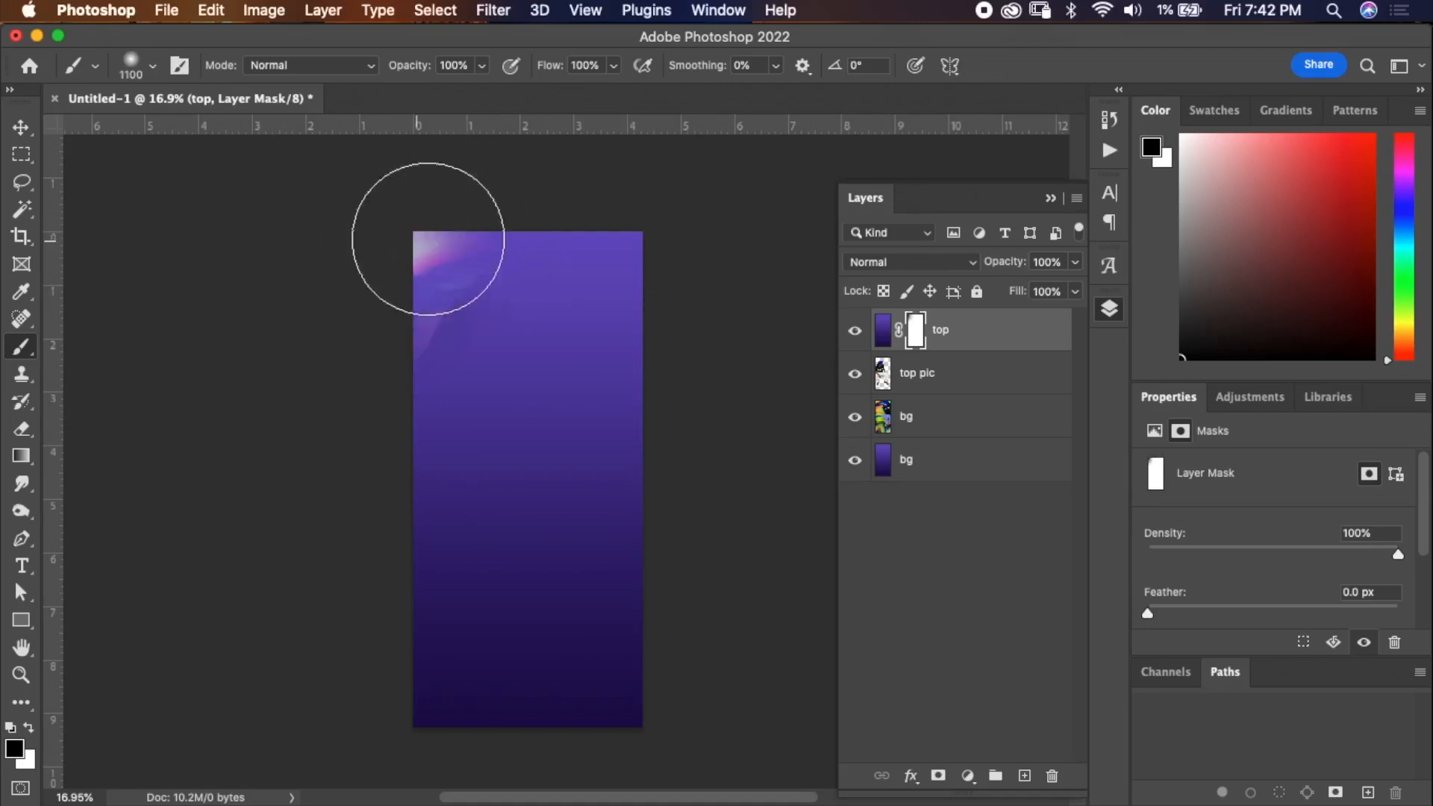
pyautogui.moveTo(733, 246)
pyautogui.mouseDown()
pyautogui.moveTo(583, 247)
pyautogui.moveTo(692, 269)
pyautogui.mouseUp()
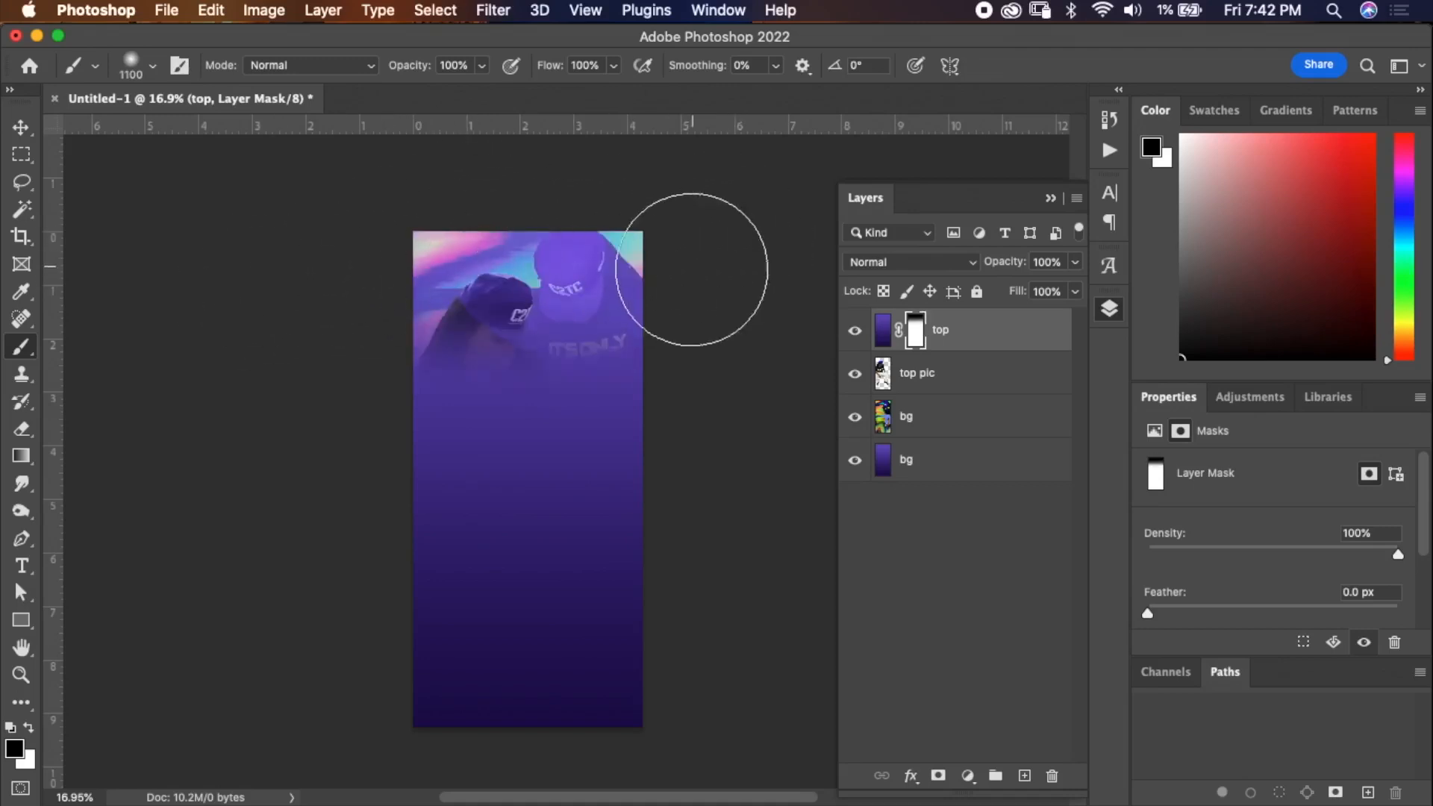
pyautogui.moveTo(669, 267)
pyautogui.mouseDown()
pyautogui.moveTo(413, 272)
pyautogui.moveTo(388, 288)
pyautogui.moveTo(610, 276)
pyautogui.moveTo(648, 285)
pyautogui.moveTo(408, 305)
pyautogui.moveTo(669, 317)
pyautogui.moveTo(443, 327)
pyautogui.moveTo(653, 341)
pyautogui.moveTo(429, 358)
pyautogui.moveTo(651, 380)
pyautogui.moveTo(429, 402)
pyautogui.moveTo(664, 410)
pyautogui.moveTo(480, 414)
pyautogui.moveTo(618, 435)
pyautogui.moveTo(395, 447)
pyautogui.moveTo(591, 447)
pyautogui.moveTo(397, 454)
pyautogui.moveTo(630, 469)
pyautogui.moveTo(445, 451)
pyautogui.mouseUp()
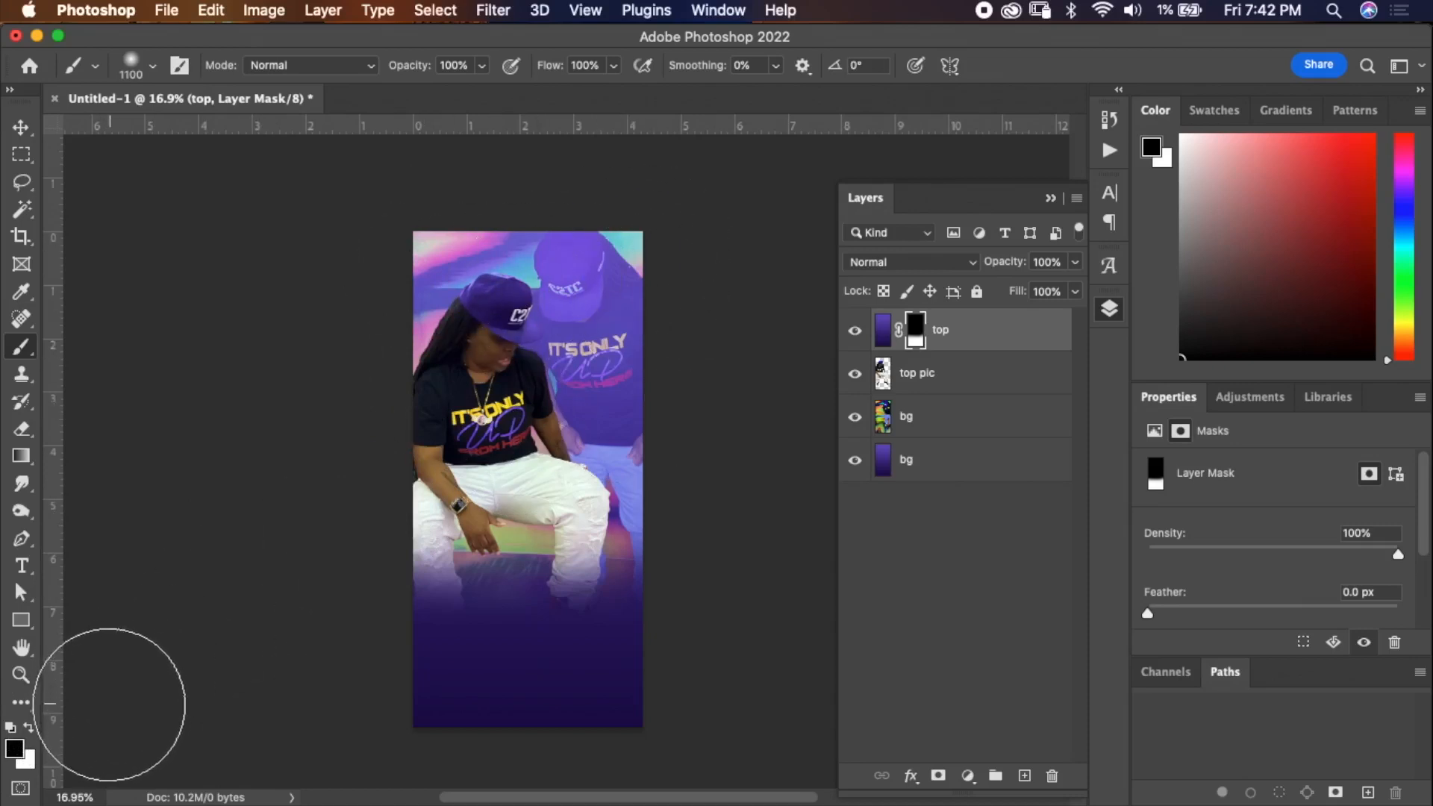
# Switch to white and paint the mask over the lower legs to restore the gradient at the bottom.
pyautogui.press('x')
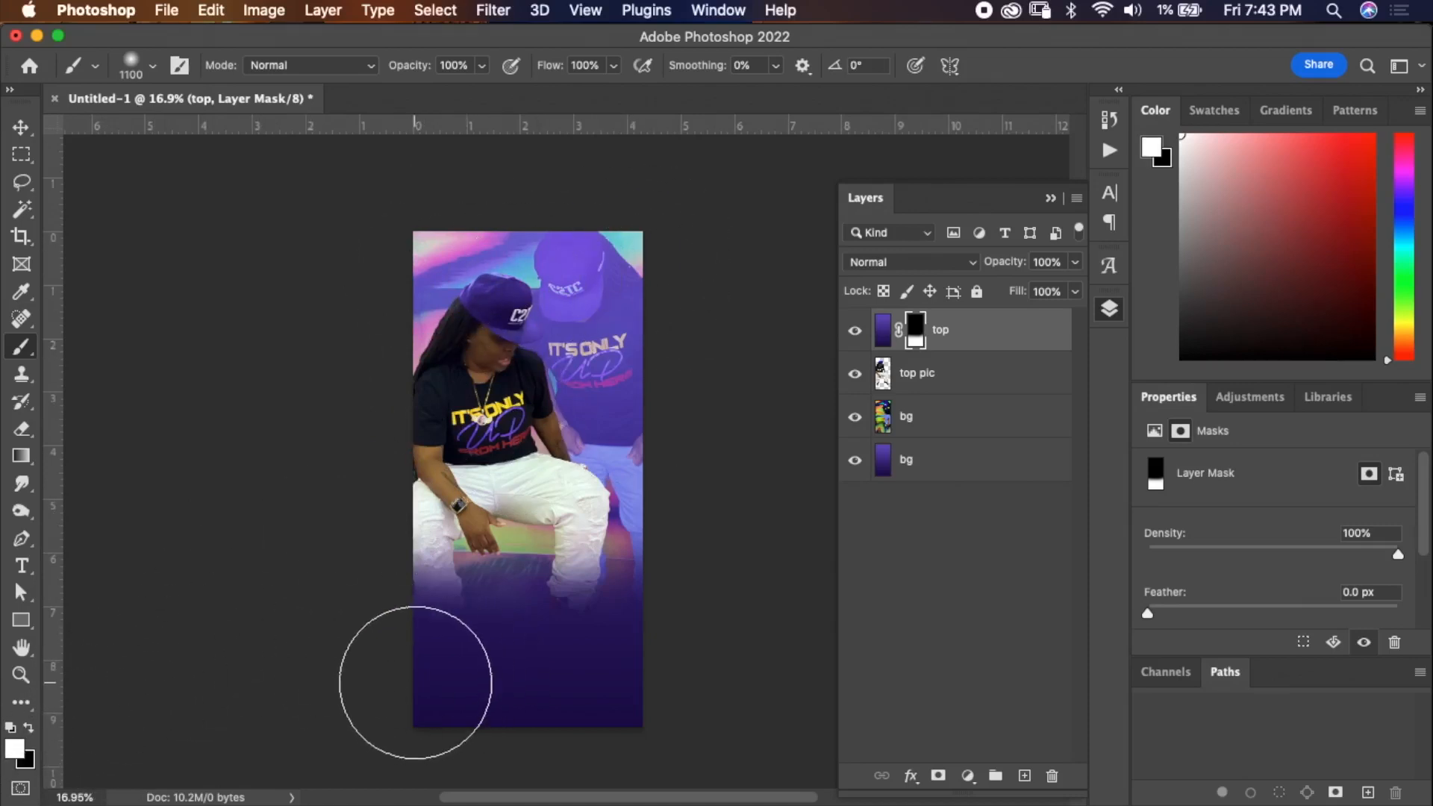
pyautogui.moveTo(550, 670)
pyautogui.mouseDown()
pyautogui.moveTo(411, 664)
pyautogui.moveTo(644, 645)
pyautogui.moveTo(441, 645)
pyautogui.moveTo(556, 638)
pyautogui.moveTo(506, 624)
pyautogui.moveTo(547, 624)
pyautogui.moveTo(473, 630)
pyautogui.moveTo(583, 634)
pyautogui.moveTo(478, 633)
pyautogui.moveTo(581, 635)
pyautogui.moveTo(455, 652)
pyautogui.mouseUp()
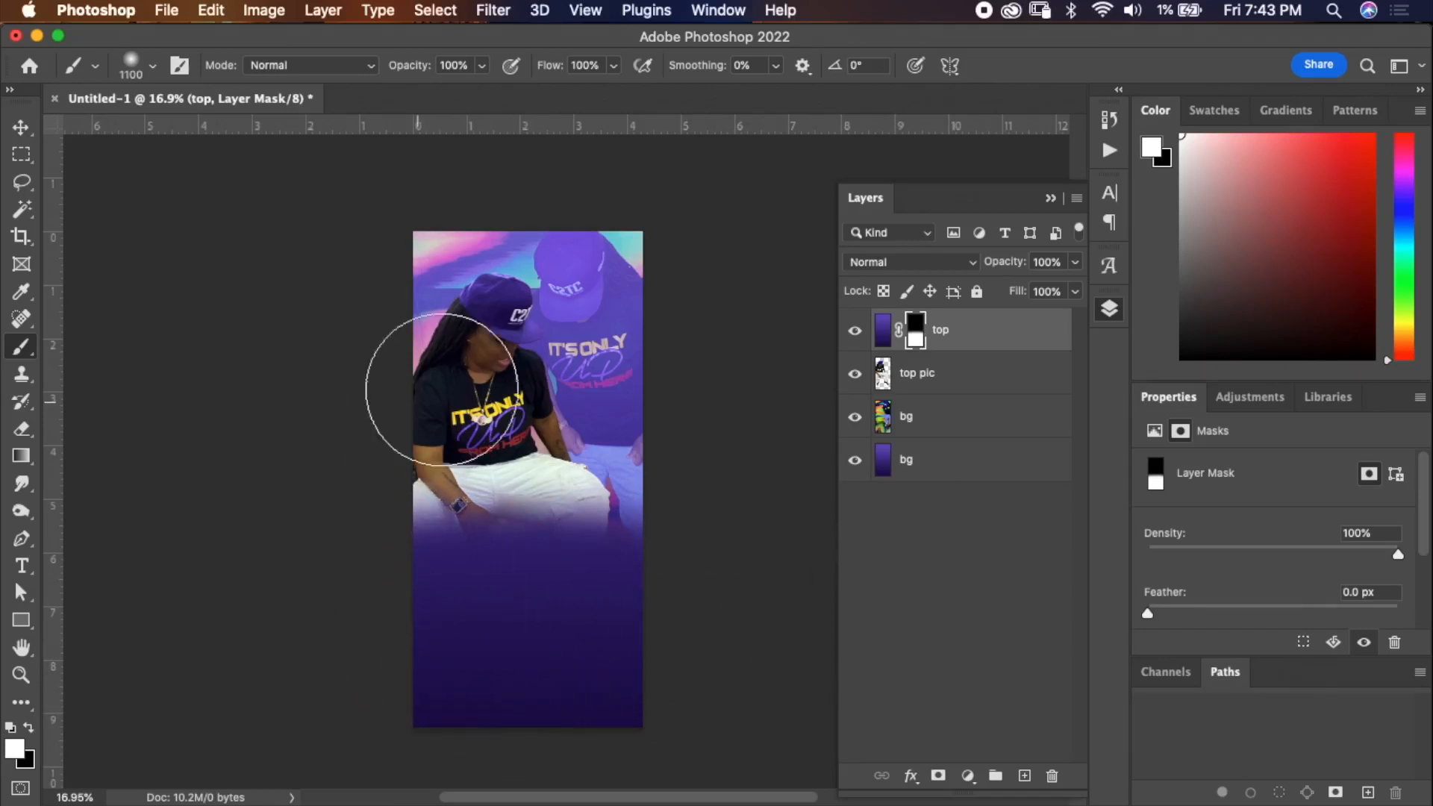
# Save the document on the computer as dontloseme.psd in Photoshop format in the Courses > Photoshop Basics folder.
pyautogui.click(167, 11)
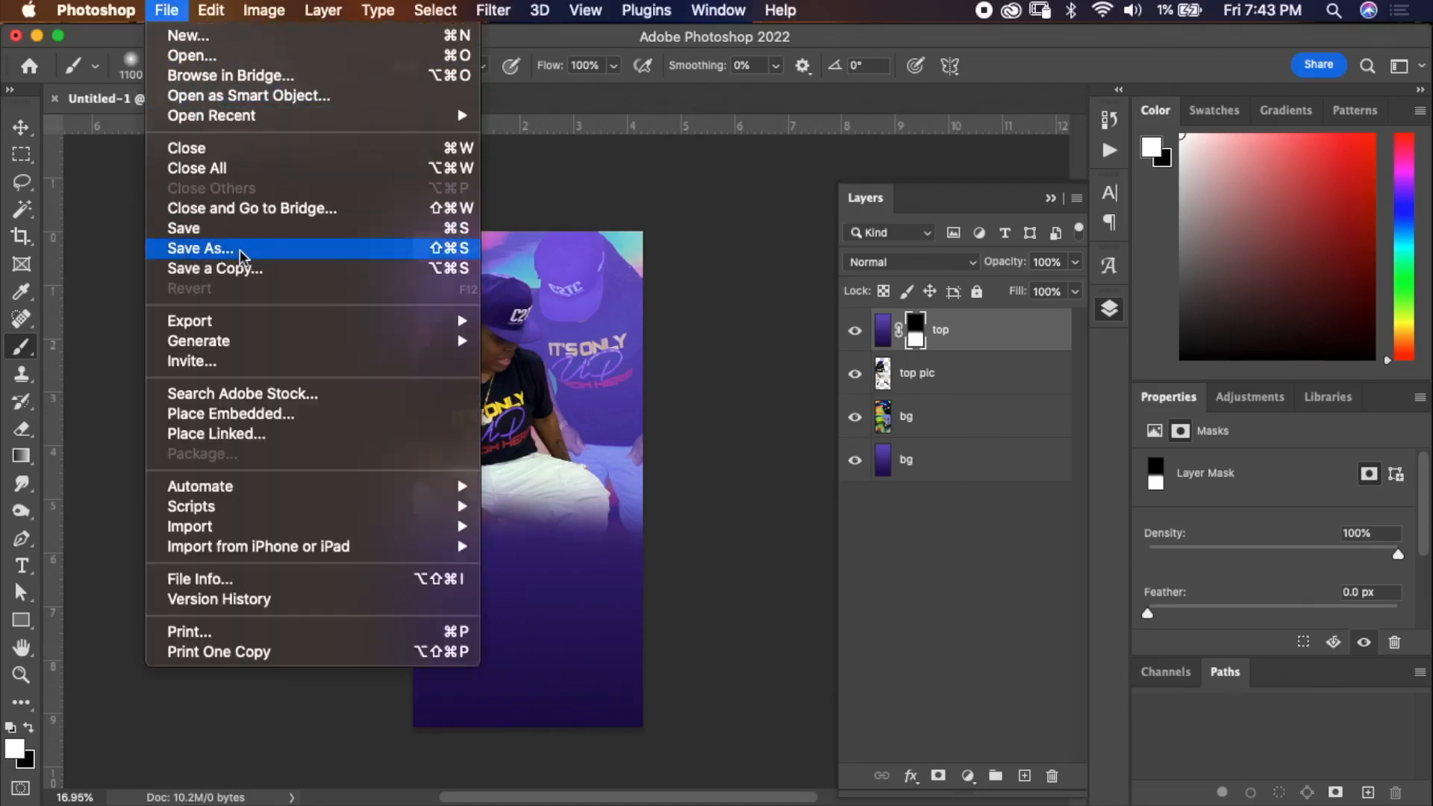
pyautogui.click(240, 251)
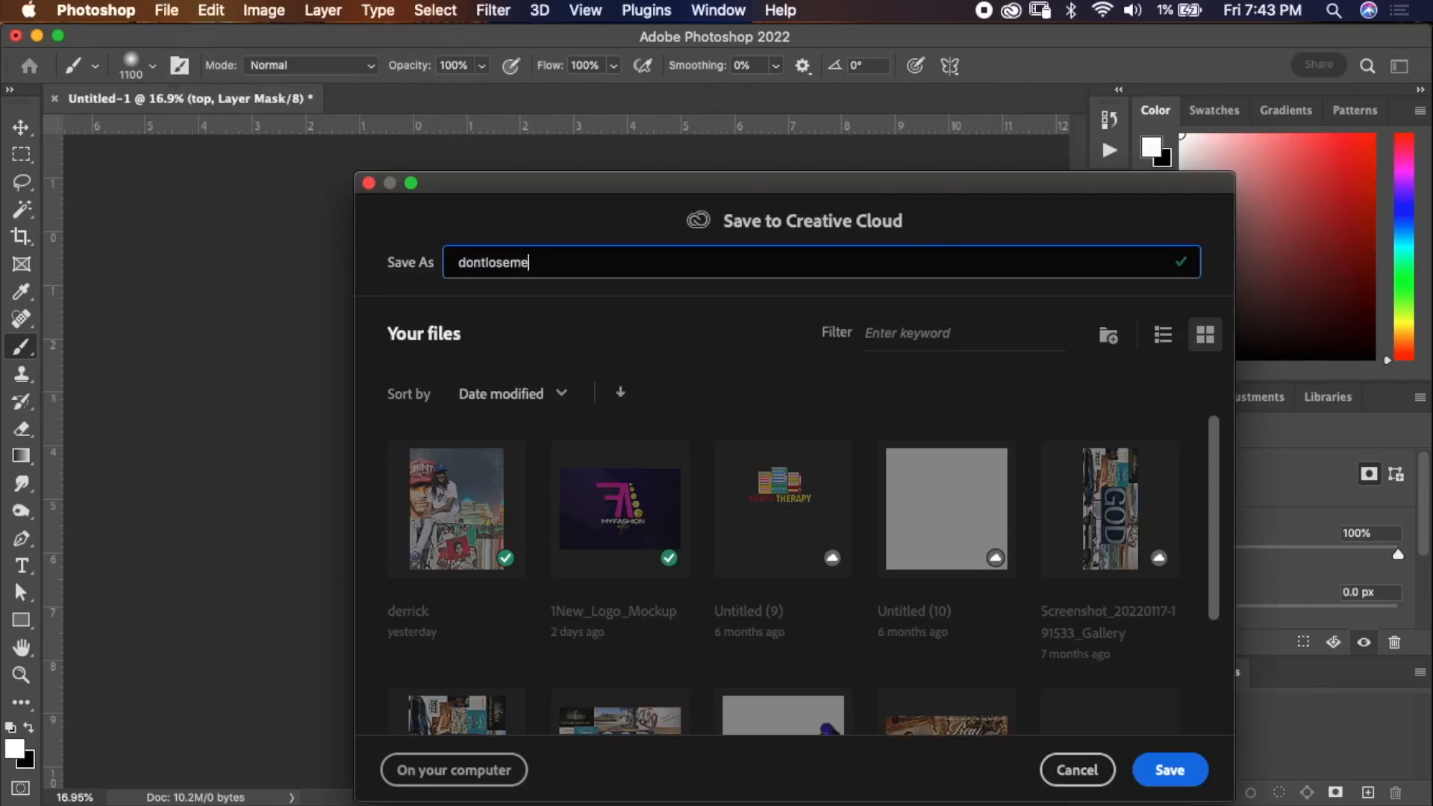
pyautogui.click(475, 771)
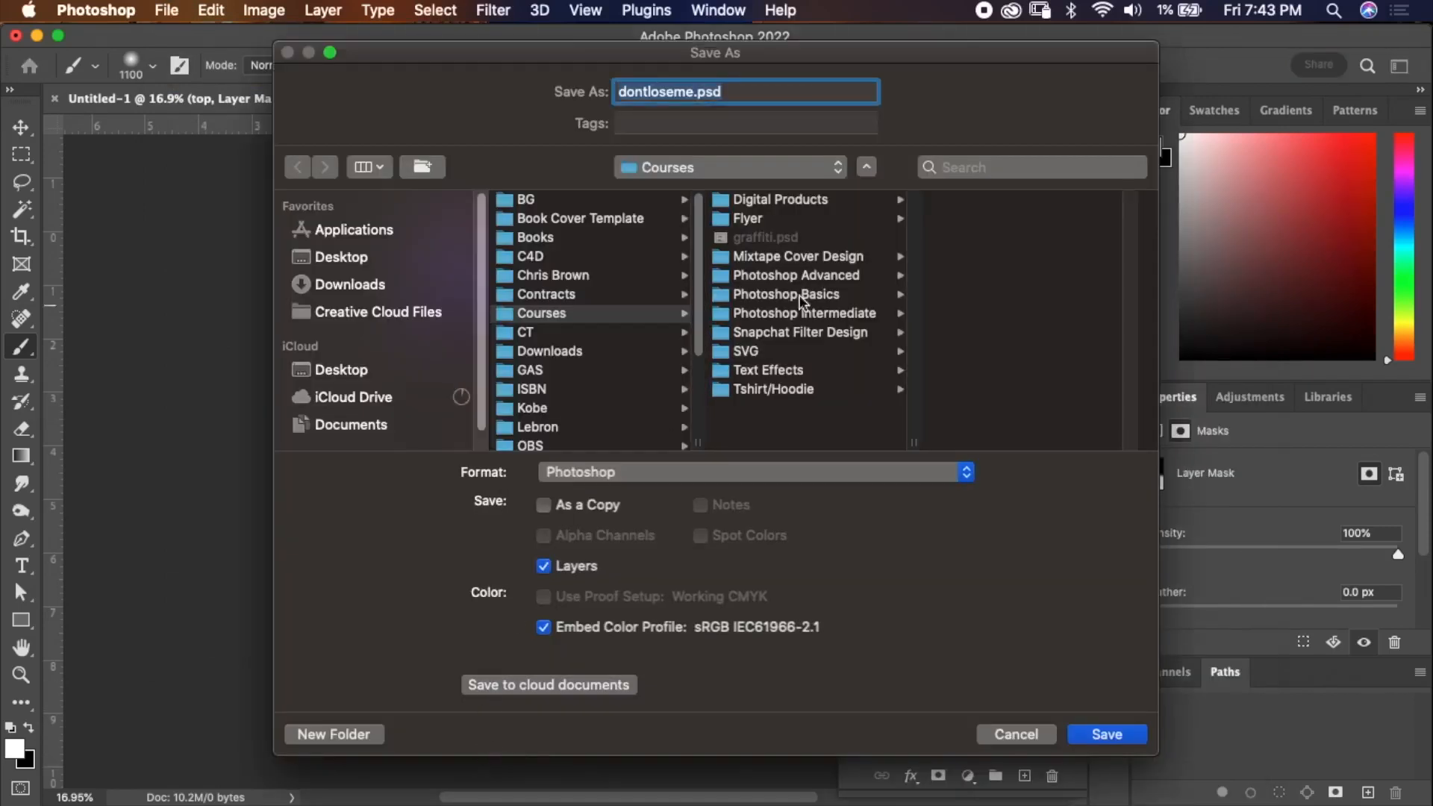
pyautogui.click(834, 294)
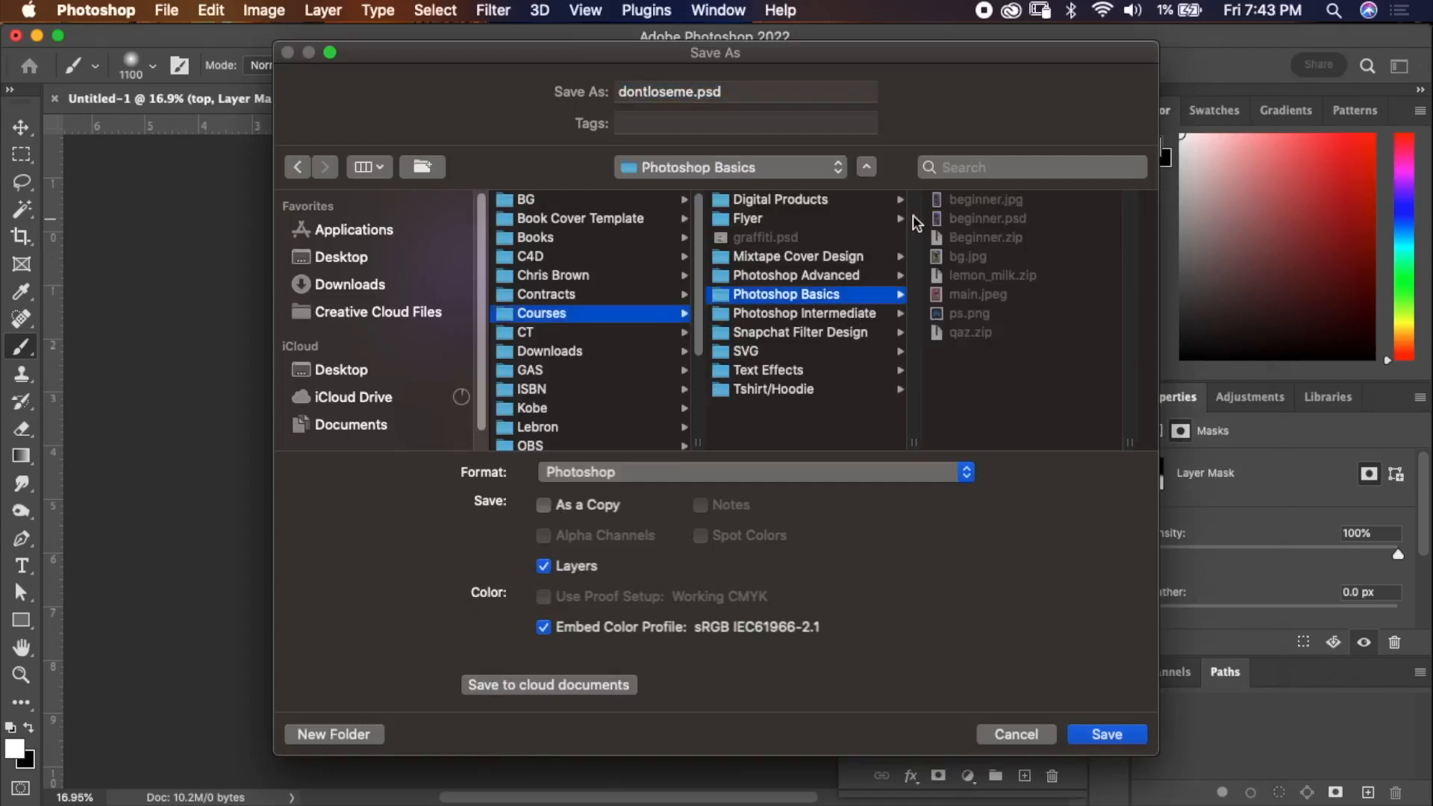
pyautogui.click(638, 478)
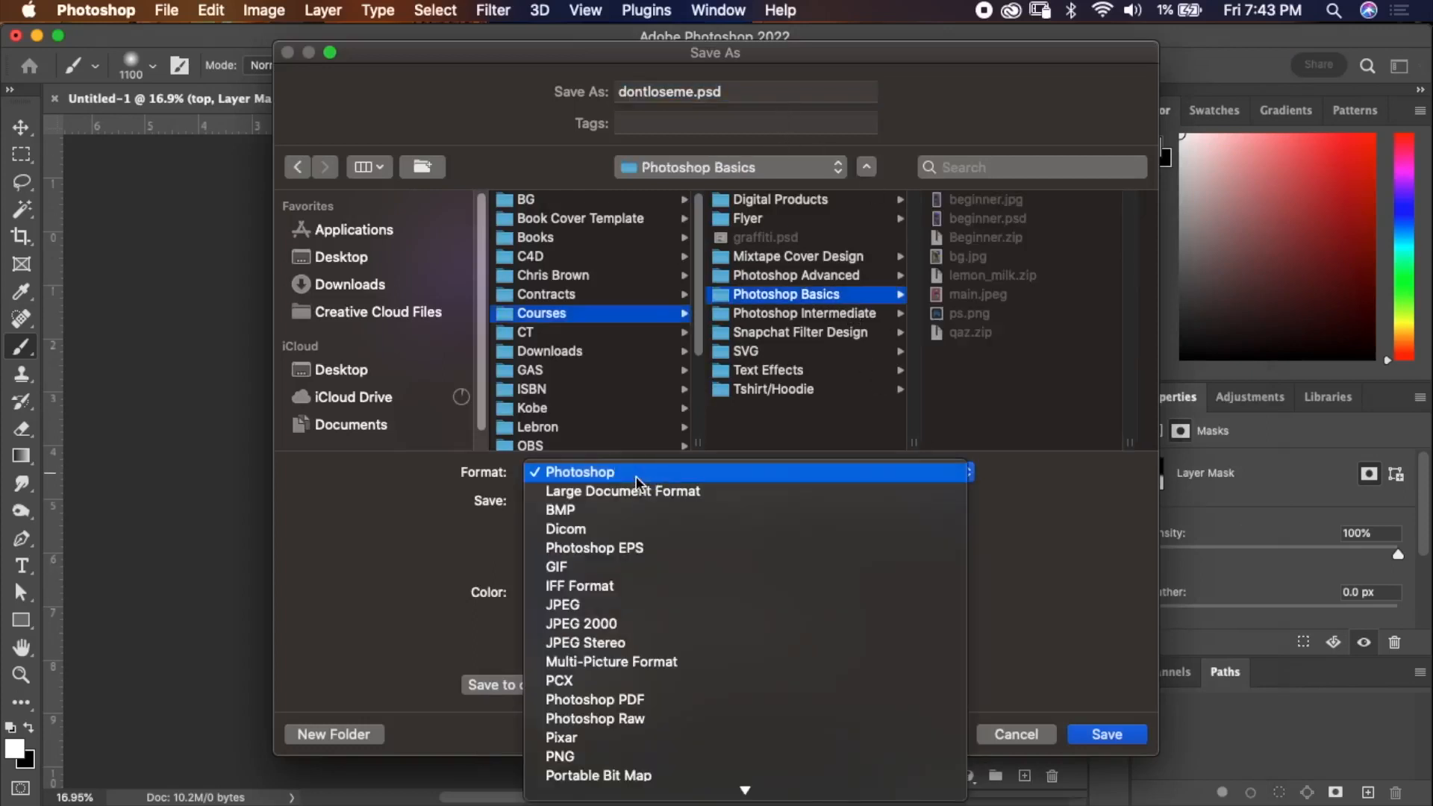
pyautogui.click(638, 475)
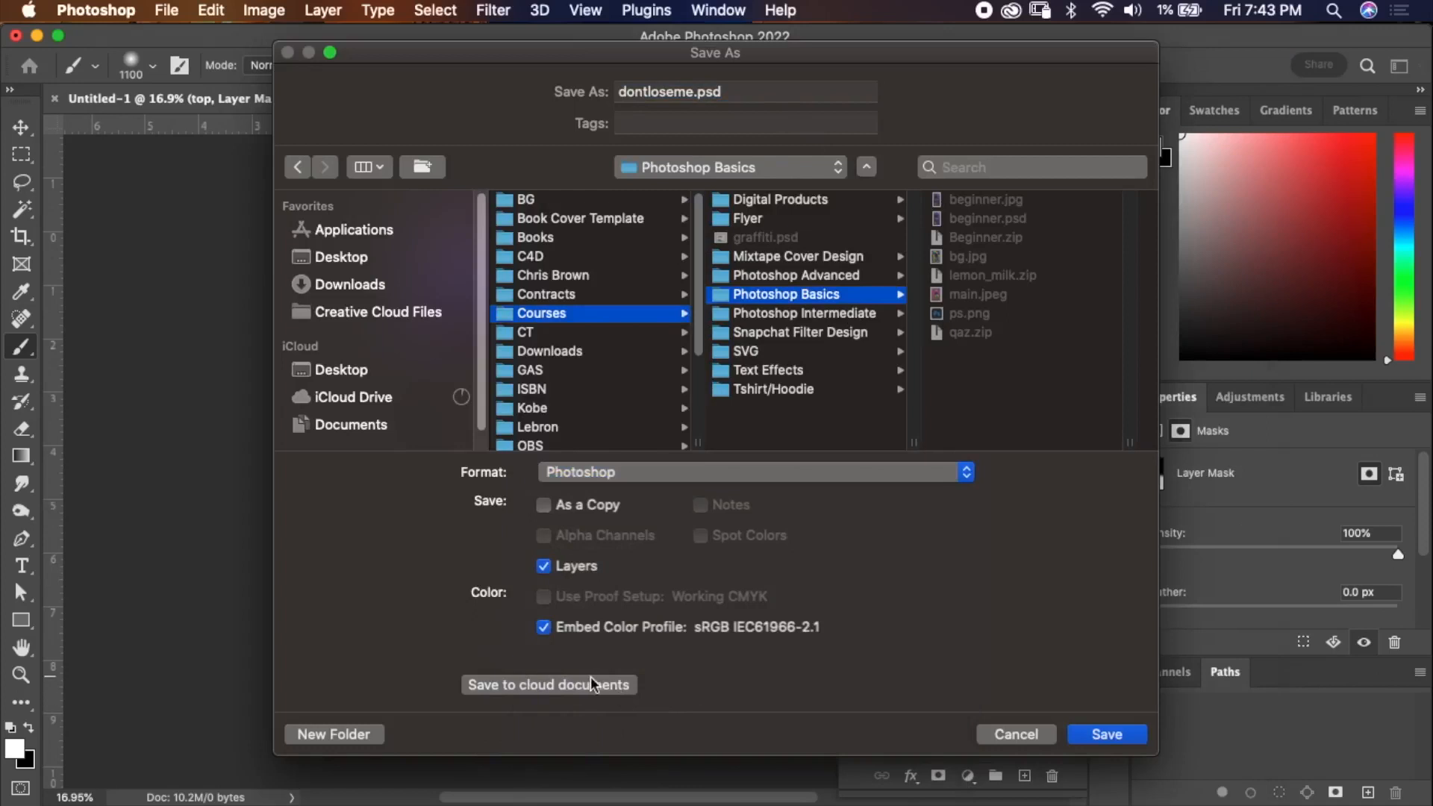
pyautogui.click(1106, 737)
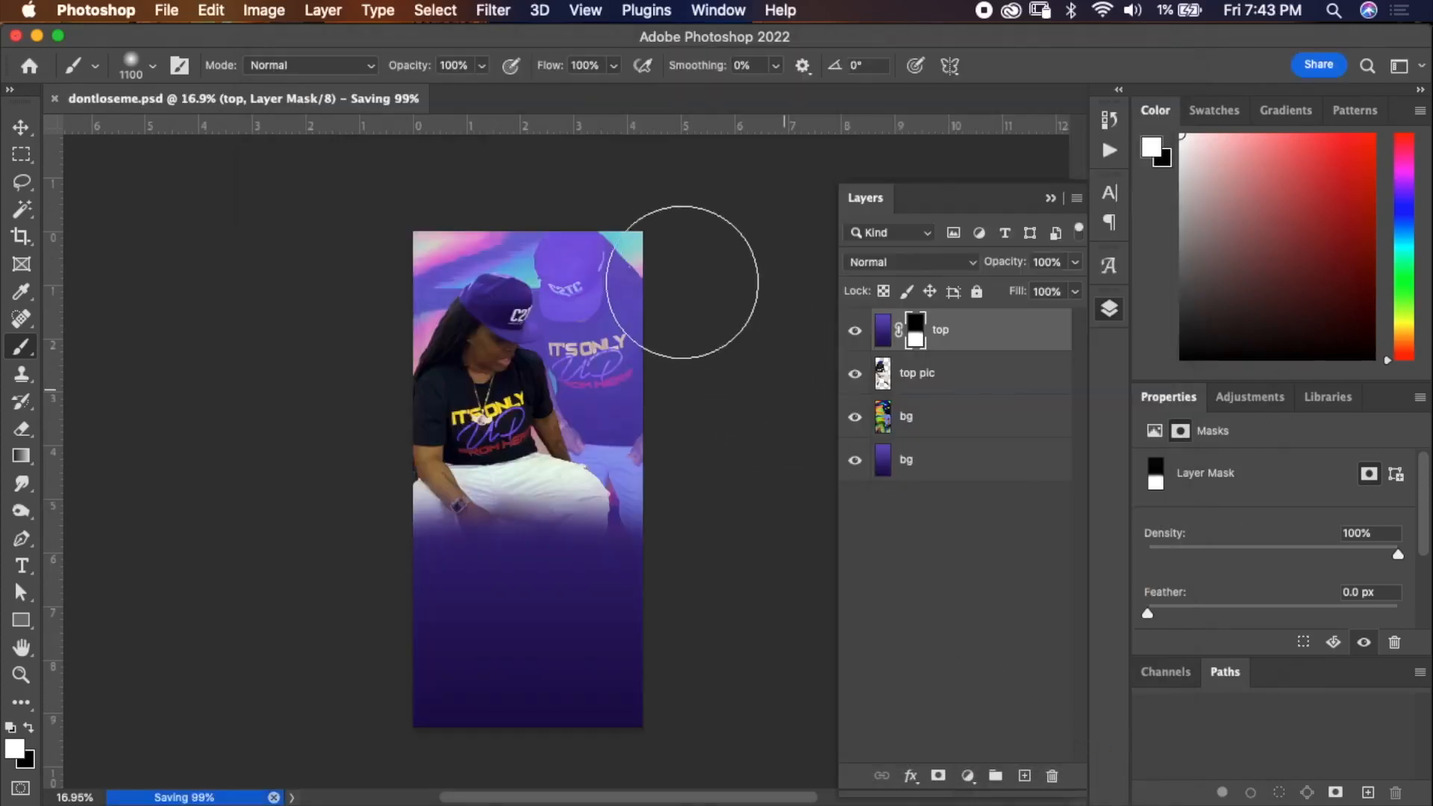
# Group the two bg layers together and rename the group bg.
pyautogui.click(949, 425)
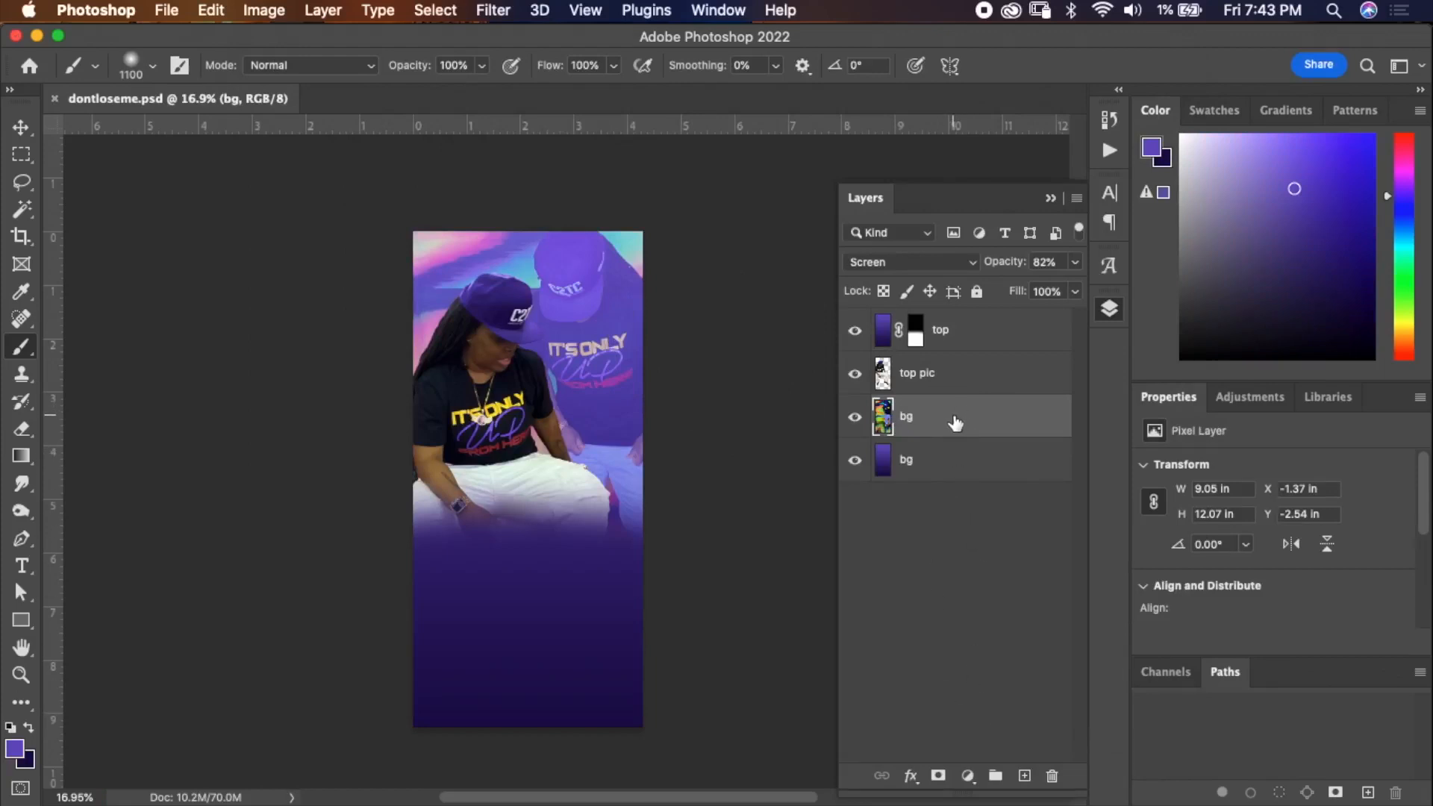
pyautogui.keyDown('shift'); pyautogui.click(957, 464); pyautogui.keyUp('shift')
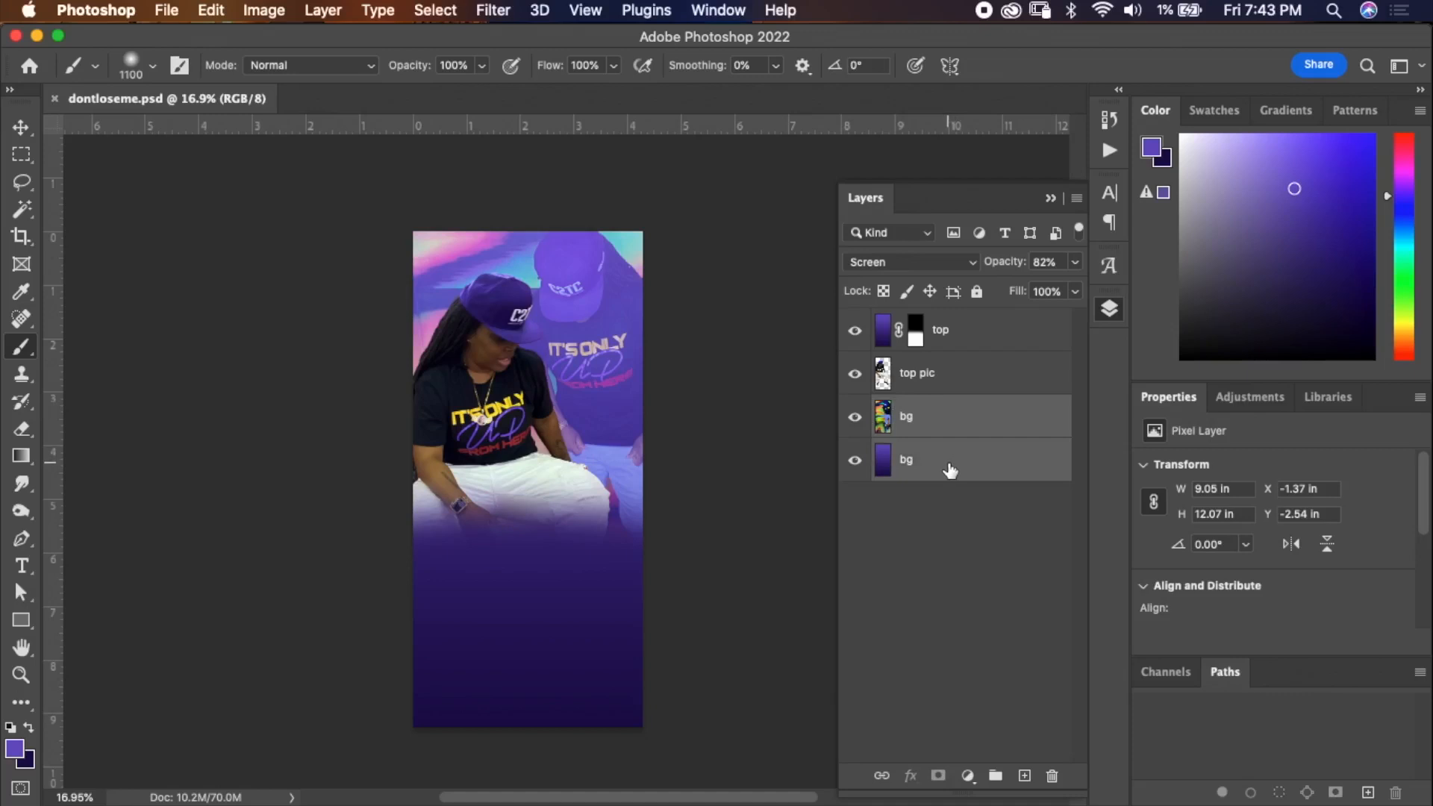
pyautogui.moveTo(965, 424); pyautogui.dragTo(996, 774)
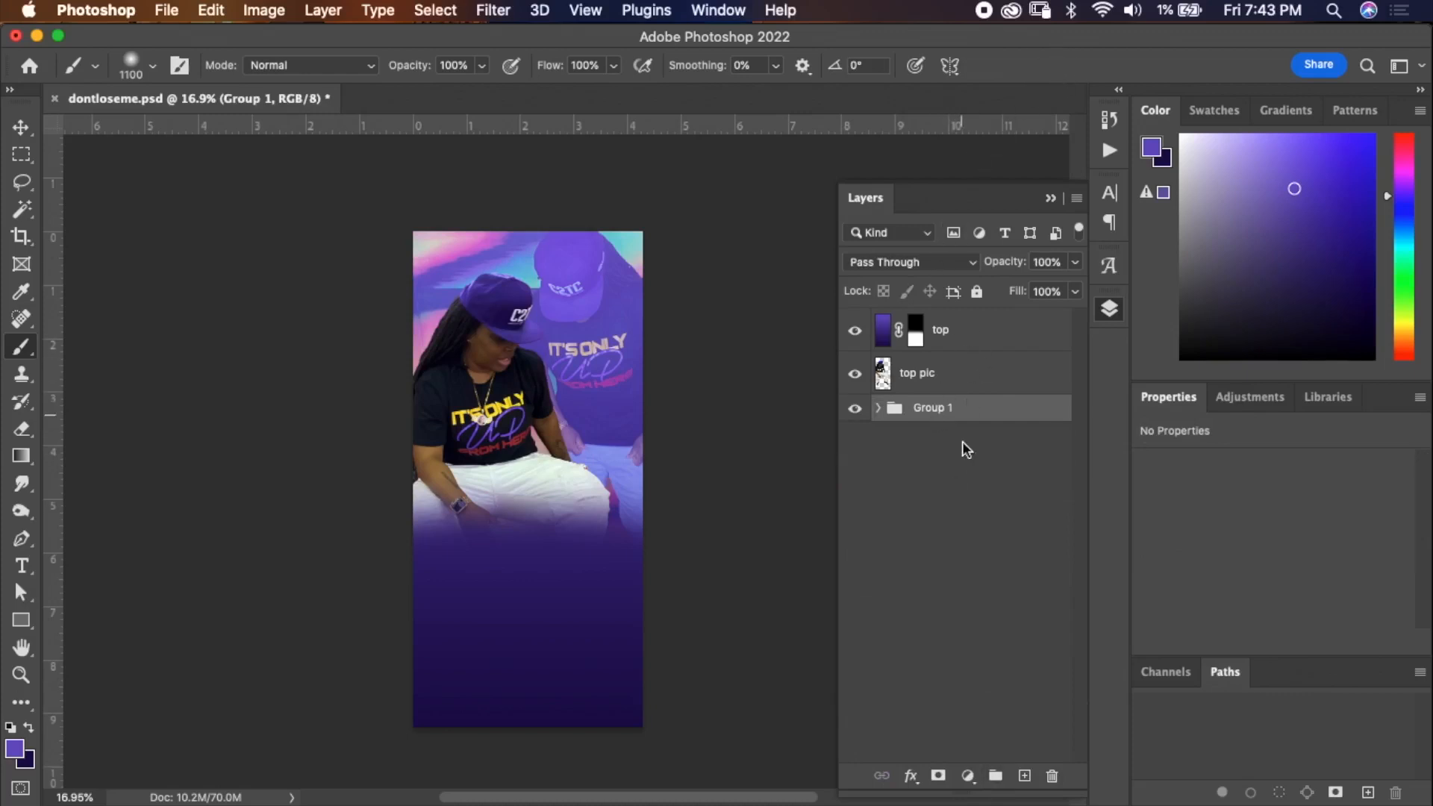
pyautogui.press('super+shift+g')
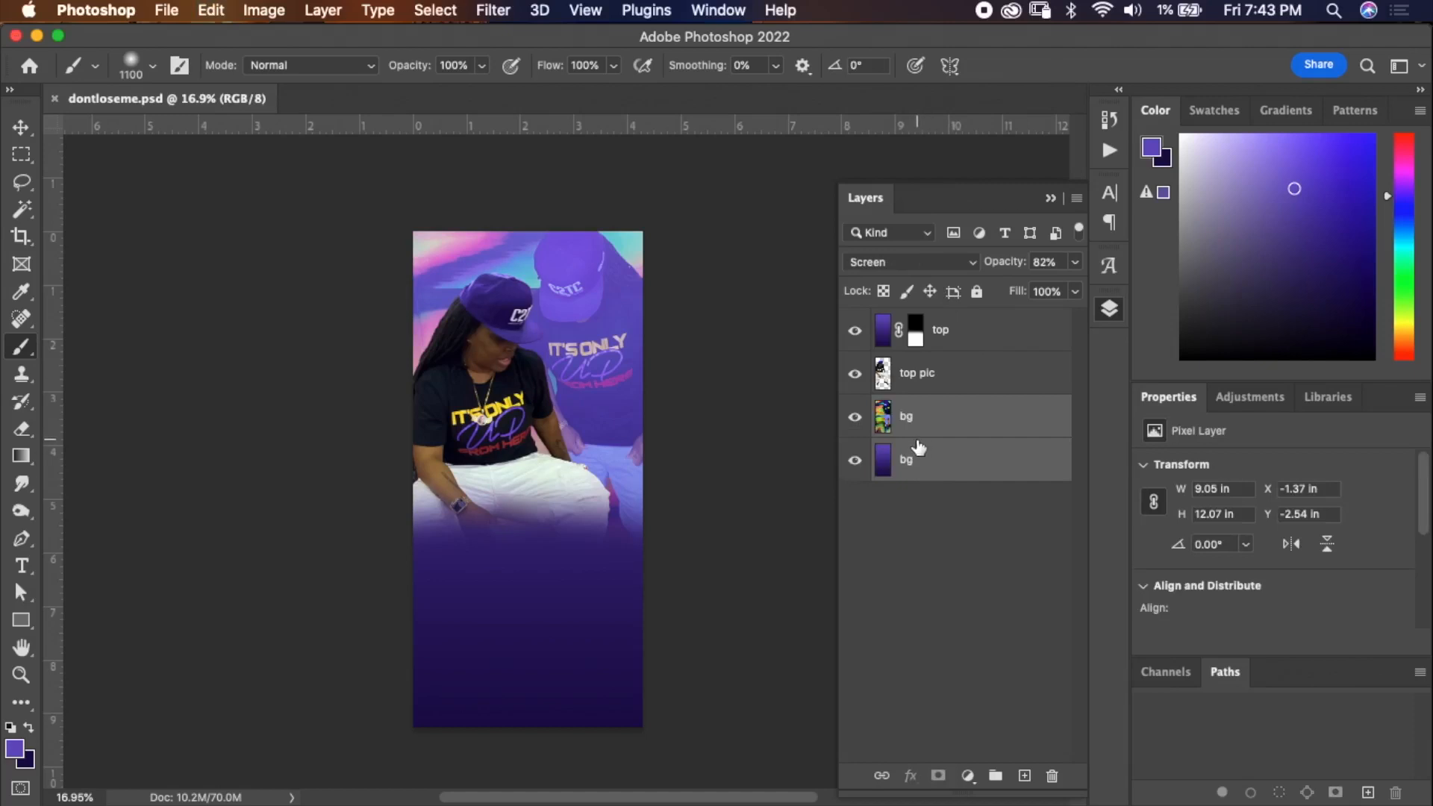
pyautogui.press('super+g')
pyautogui.click(930, 407)
pyautogui.doubleClick(930, 407)
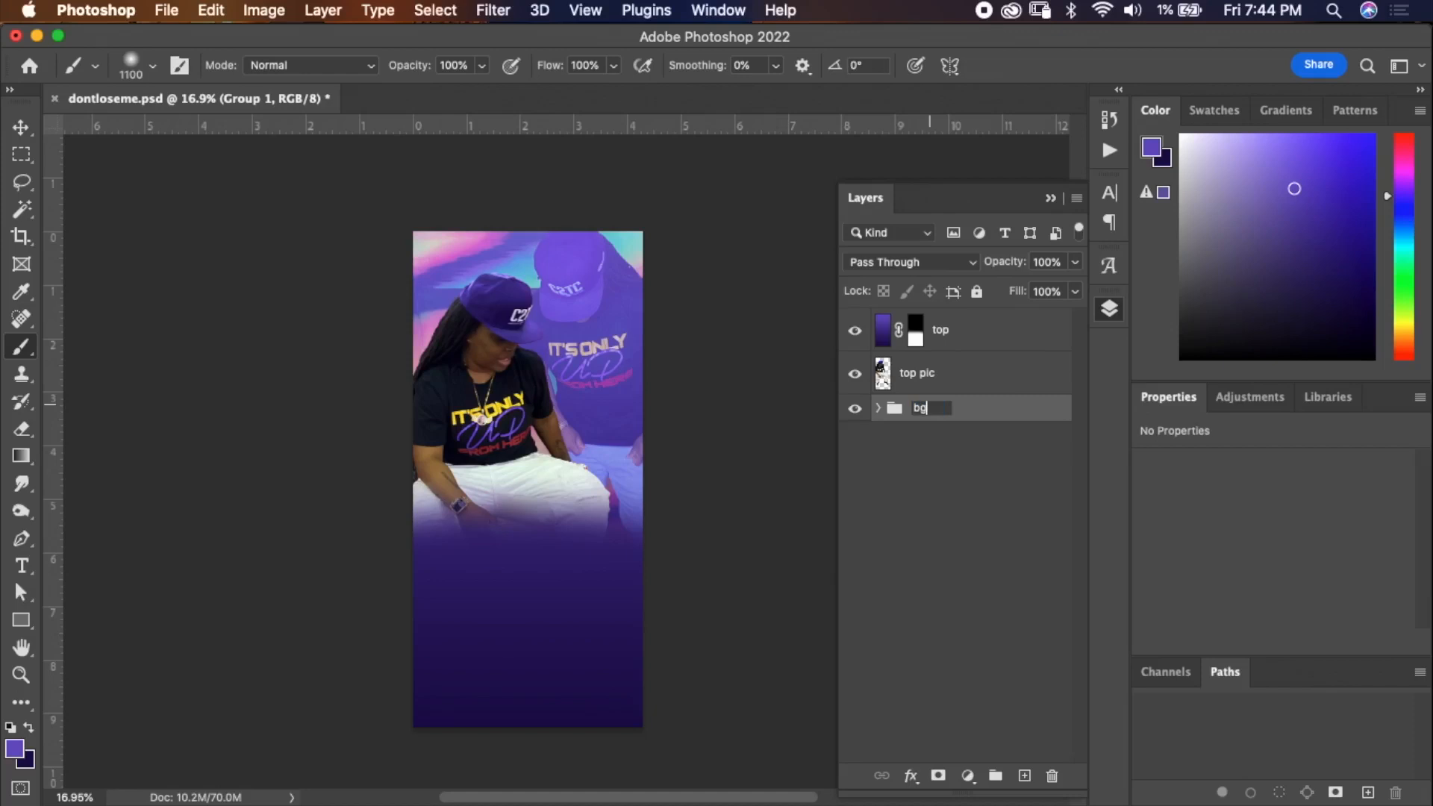
pyautogui.press('Return')
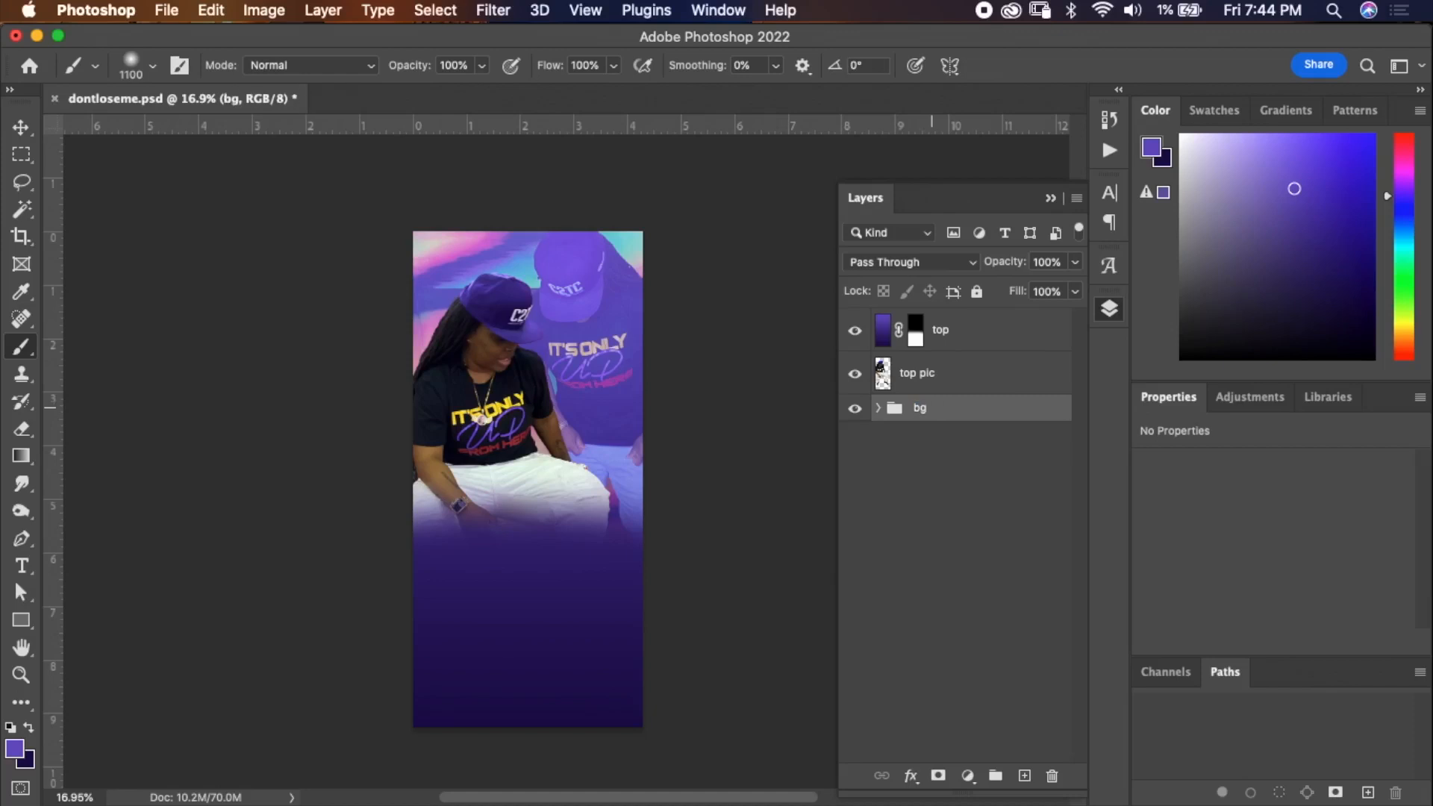
pyautogui.click(971, 384)
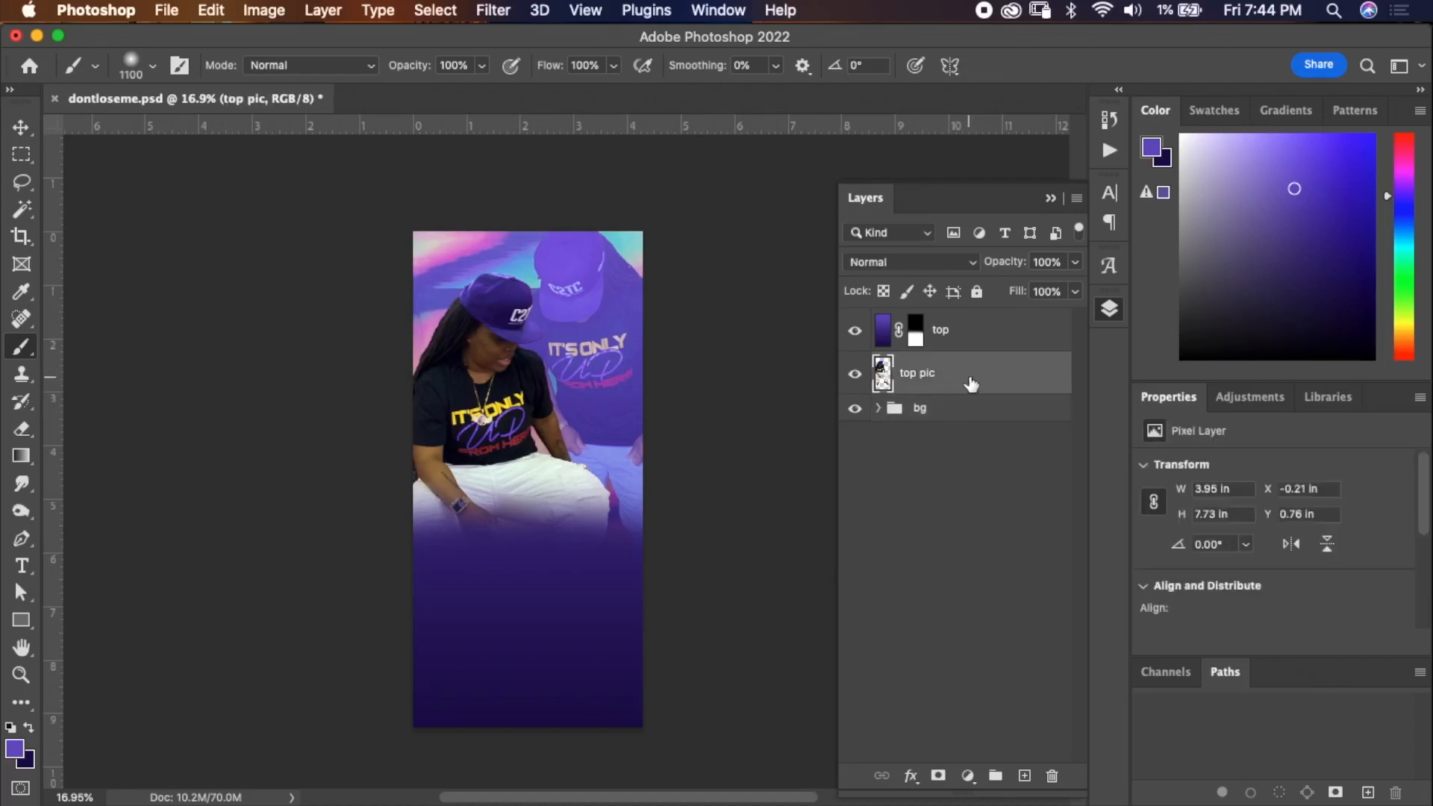
pyautogui.click(1001, 331)
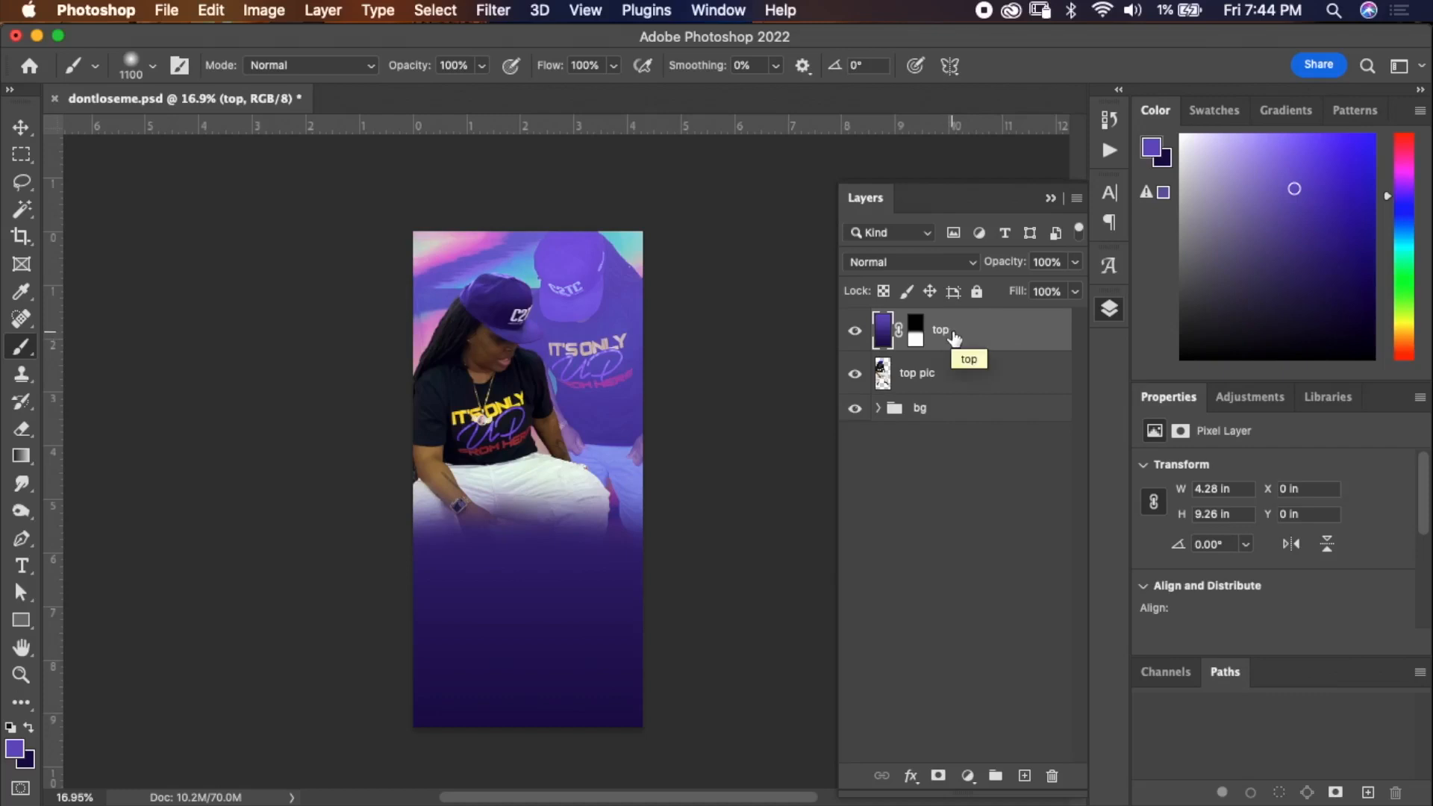
# Switch to Chrome and close the flames Google image search tab.
pyautogui.moveTo(0, 91); pyautogui.dragTo(825, 96)
pyautogui.moveTo(986, 514); pyautogui.dragTo(1376, 799)
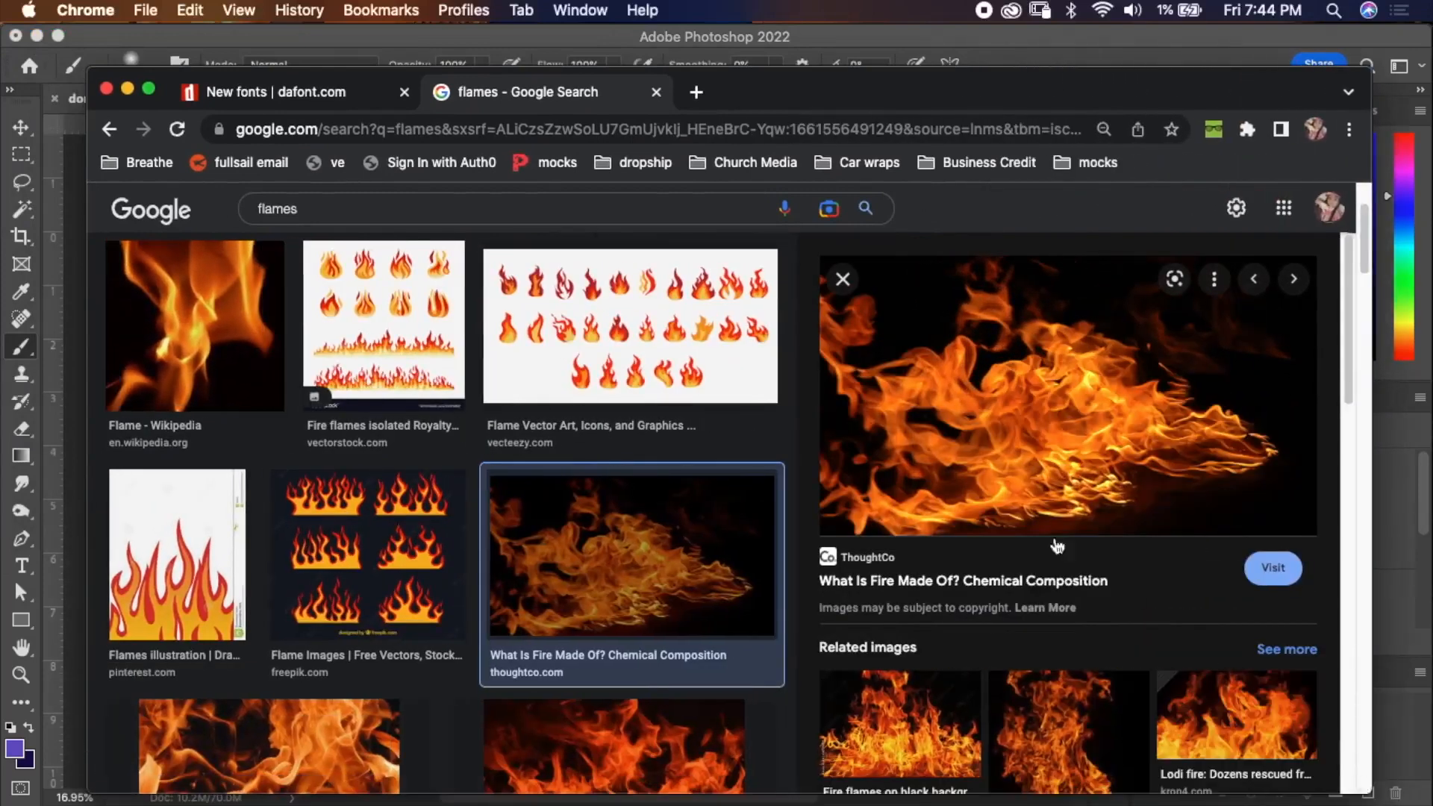
pyautogui.moveTo(803, 89); pyautogui.dragTo(799, 64)
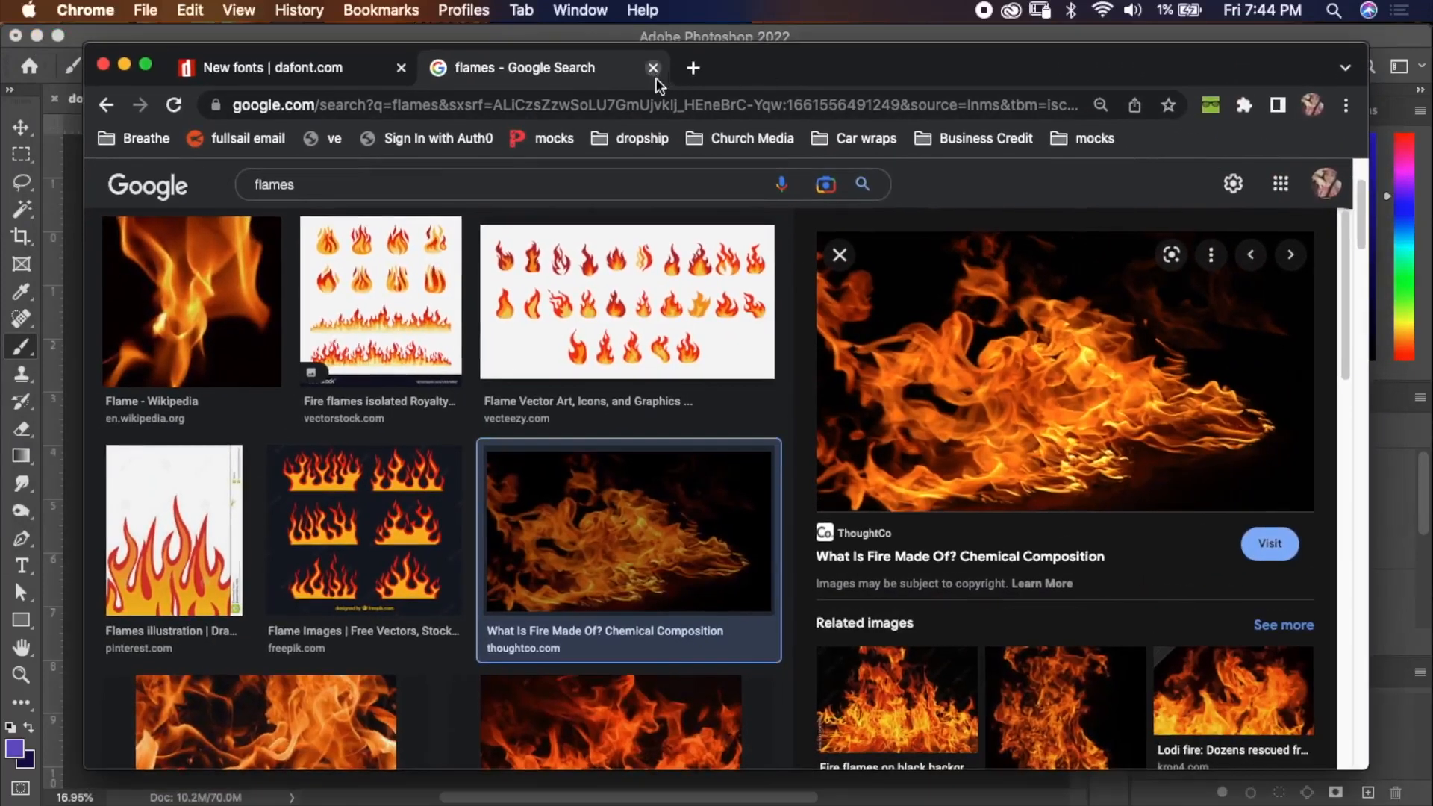
pyautogui.click(653, 68)
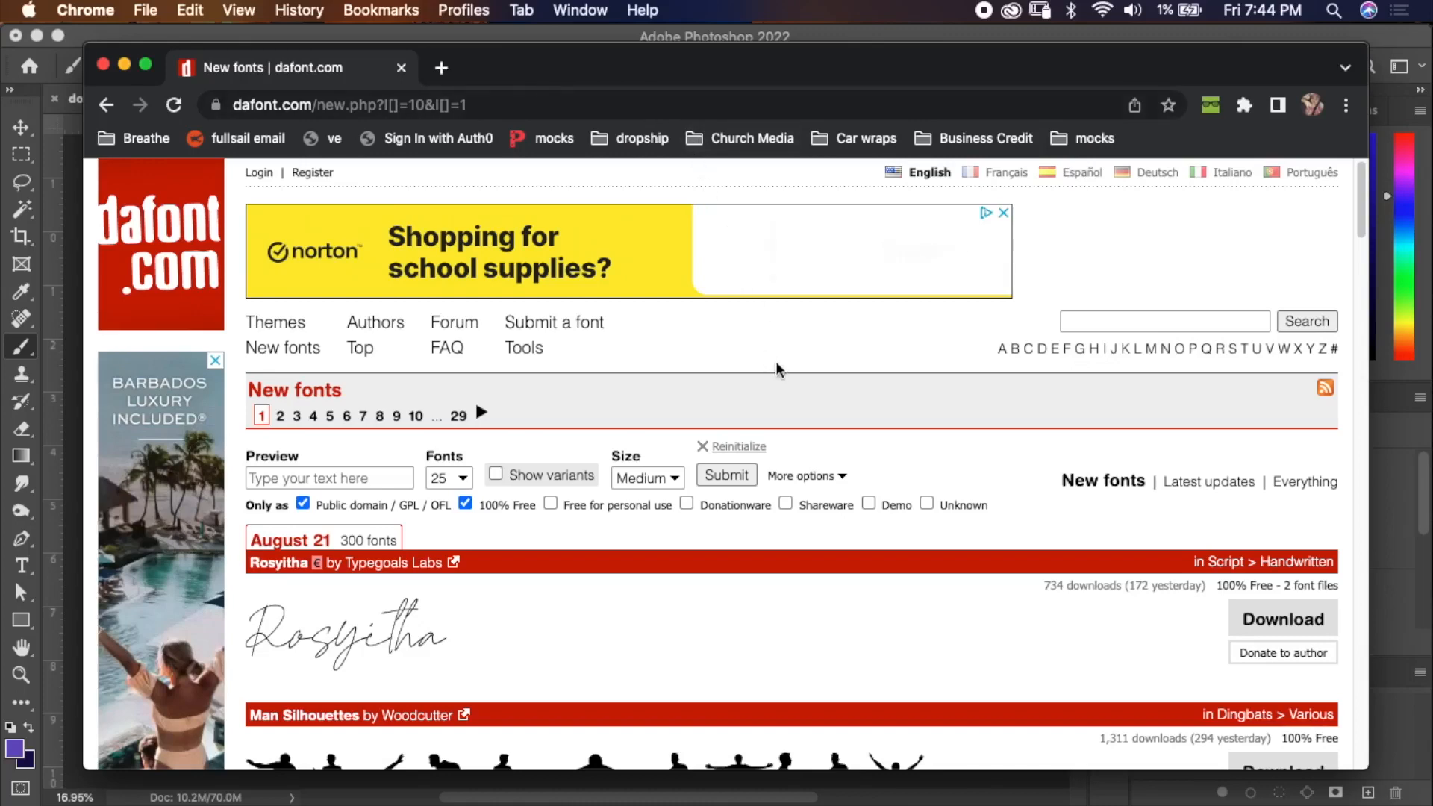
# Go to the dafont.com New fonts page and expand its more options filters.
pyautogui.click(187, 261)
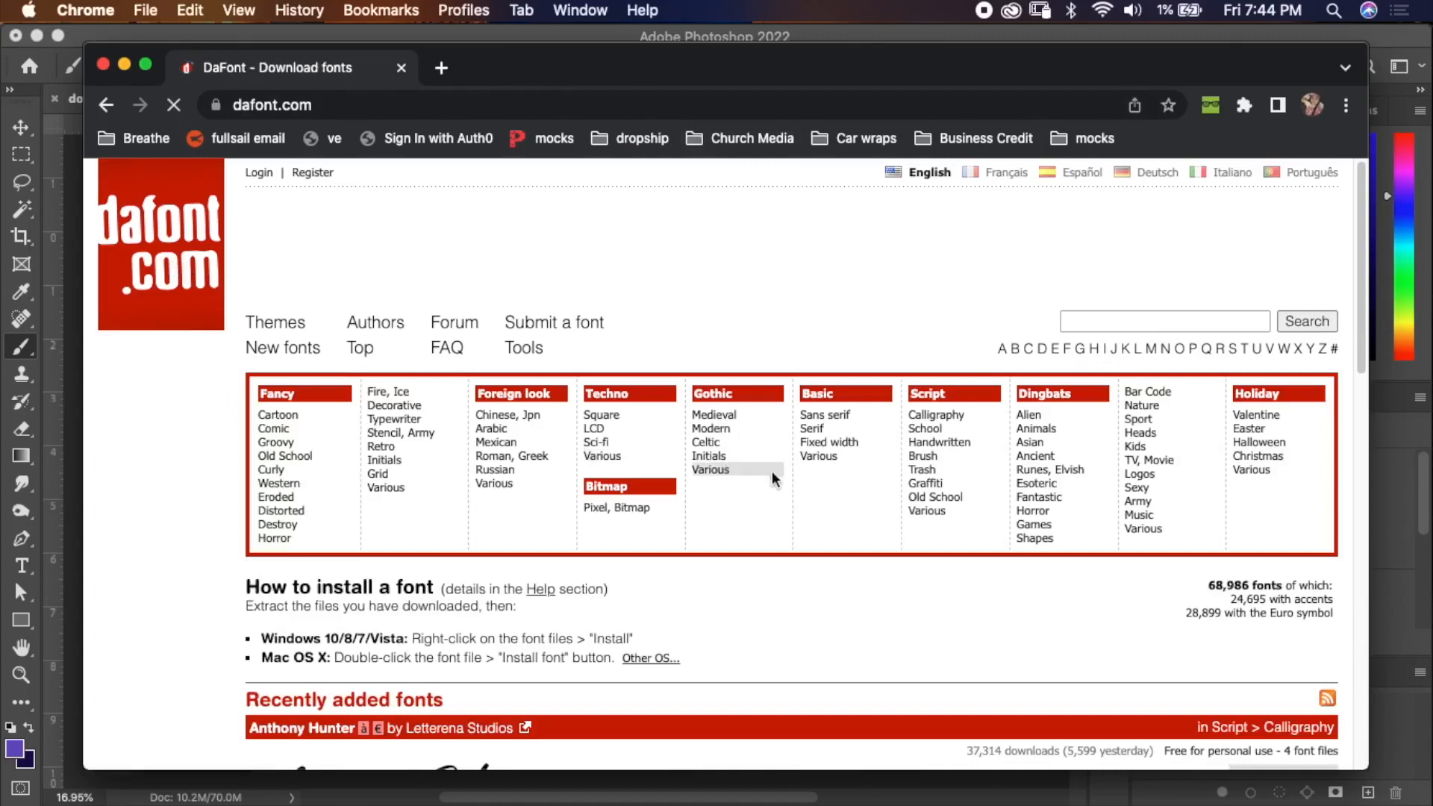
pyautogui.click(307, 351)
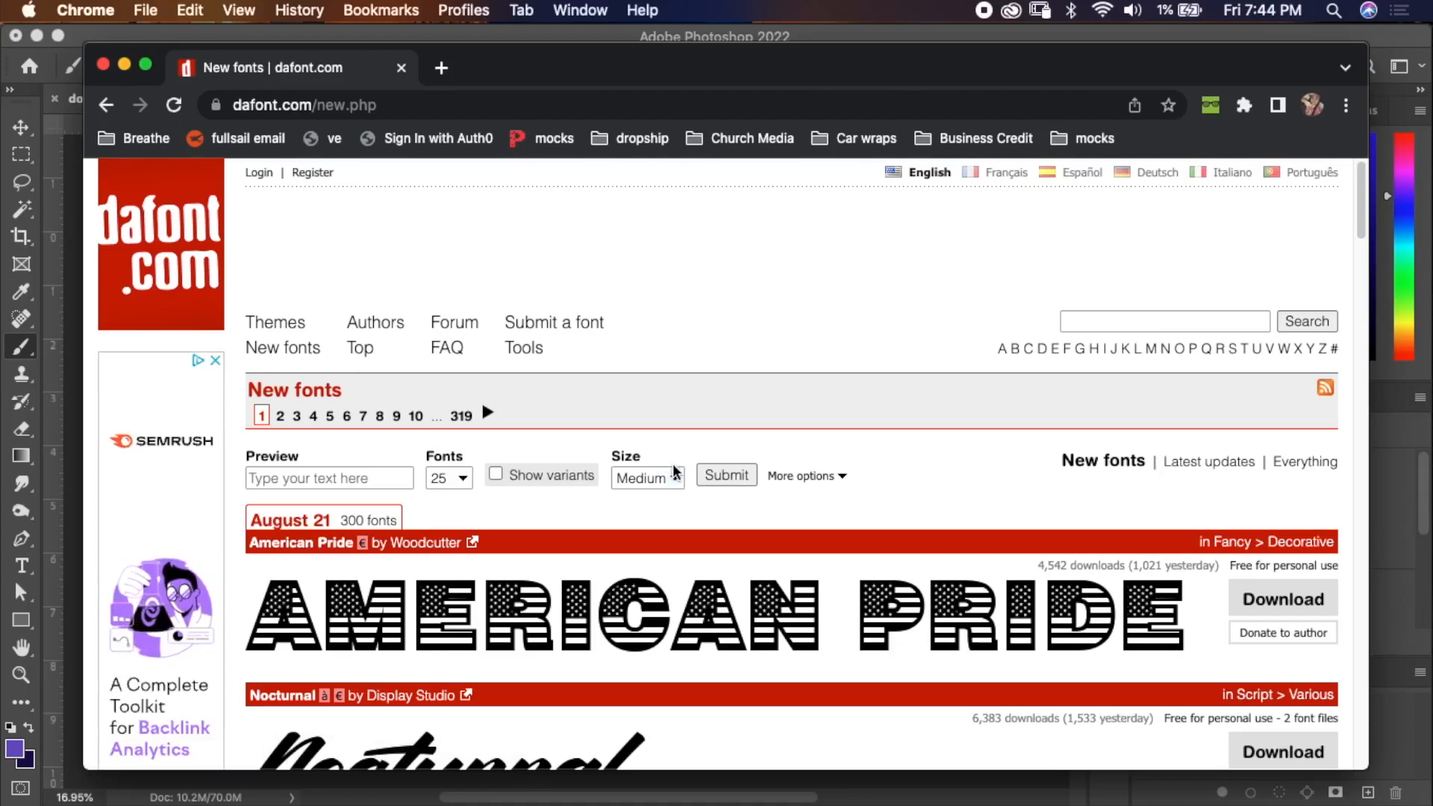
pyautogui.click(838, 478)
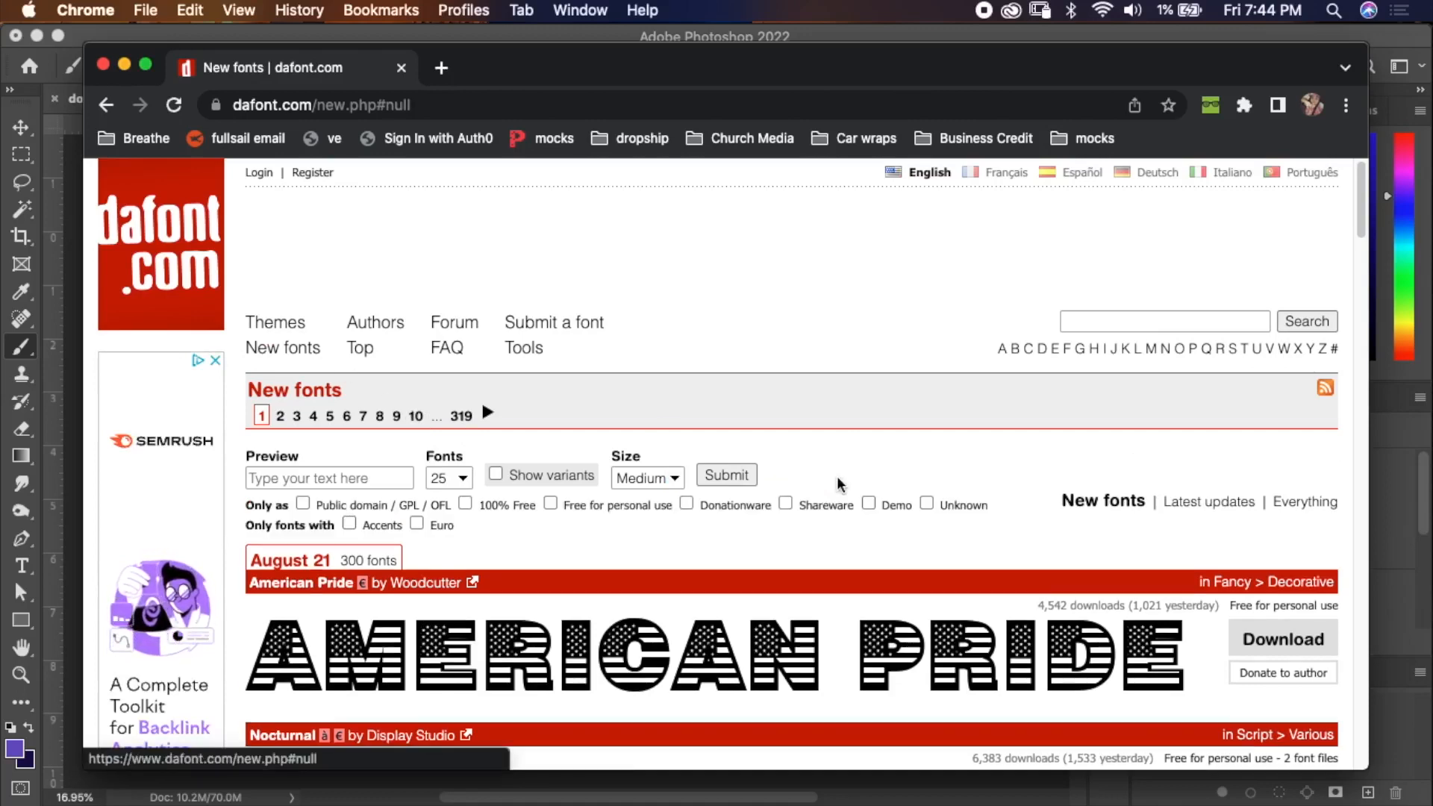
# Restrict the New fonts listing to 100% Free fonts and submit the filter.
pyautogui.scroll(-5, 847, 487)
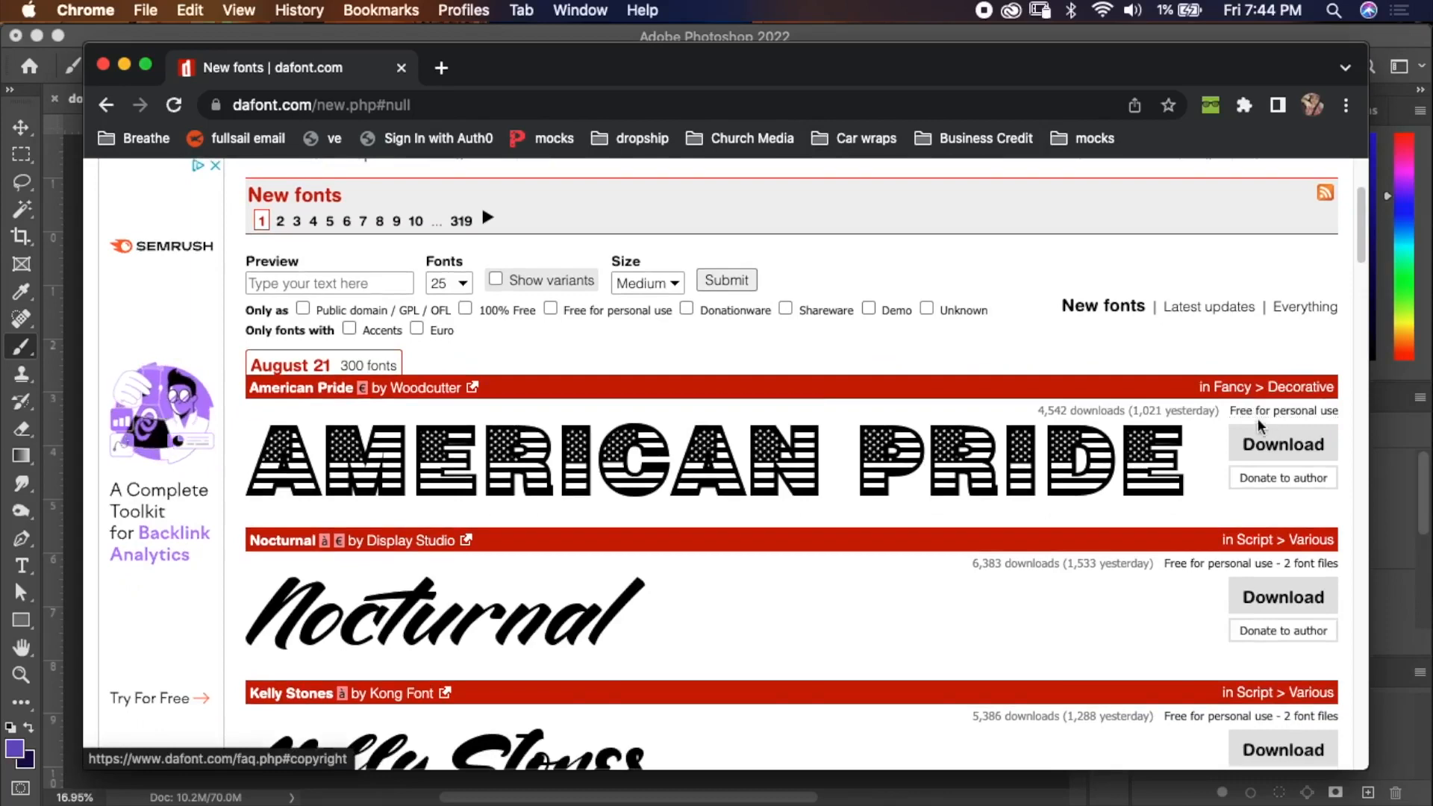
pyautogui.scroll(-2, 1229, 559)
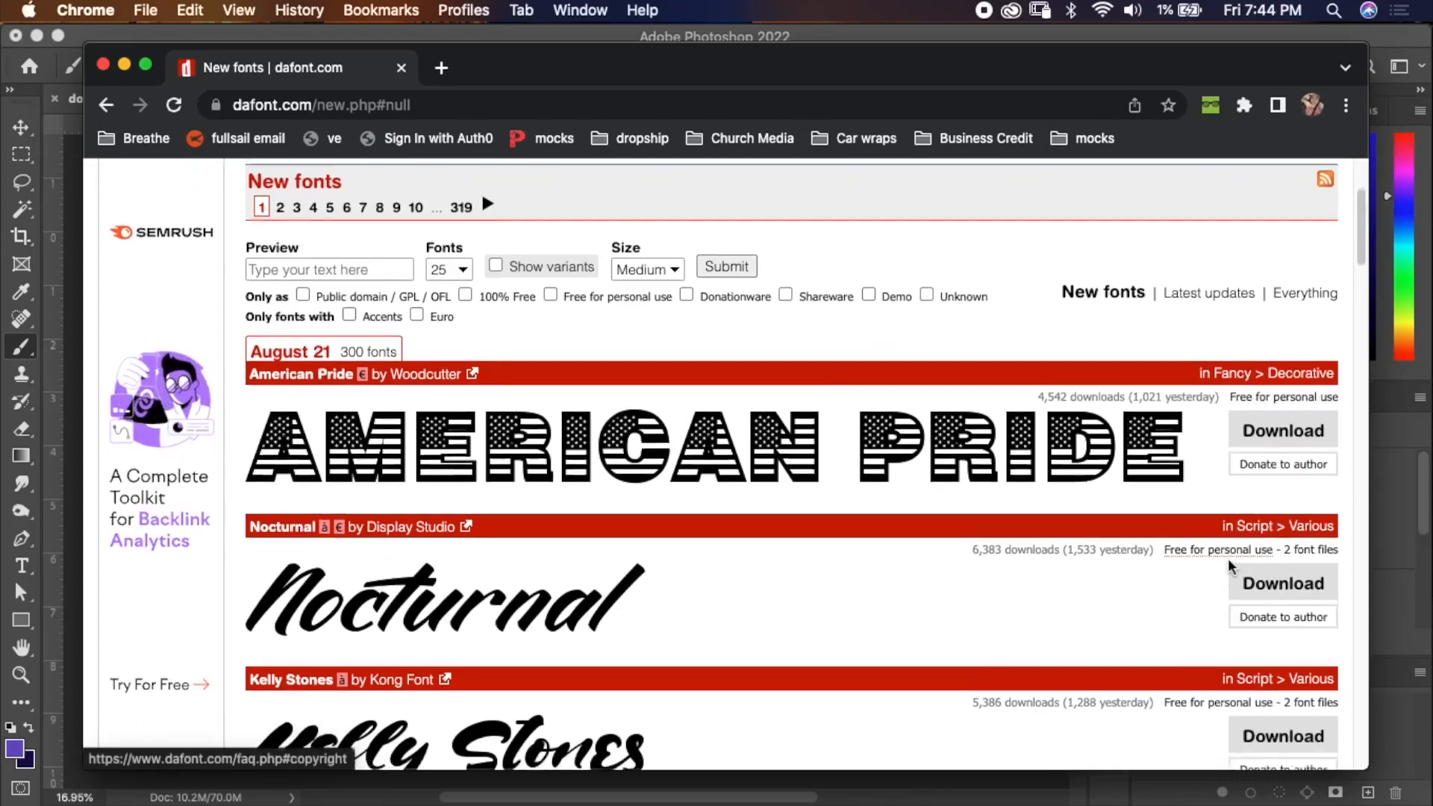
pyautogui.scroll(-3, 1188, 551)
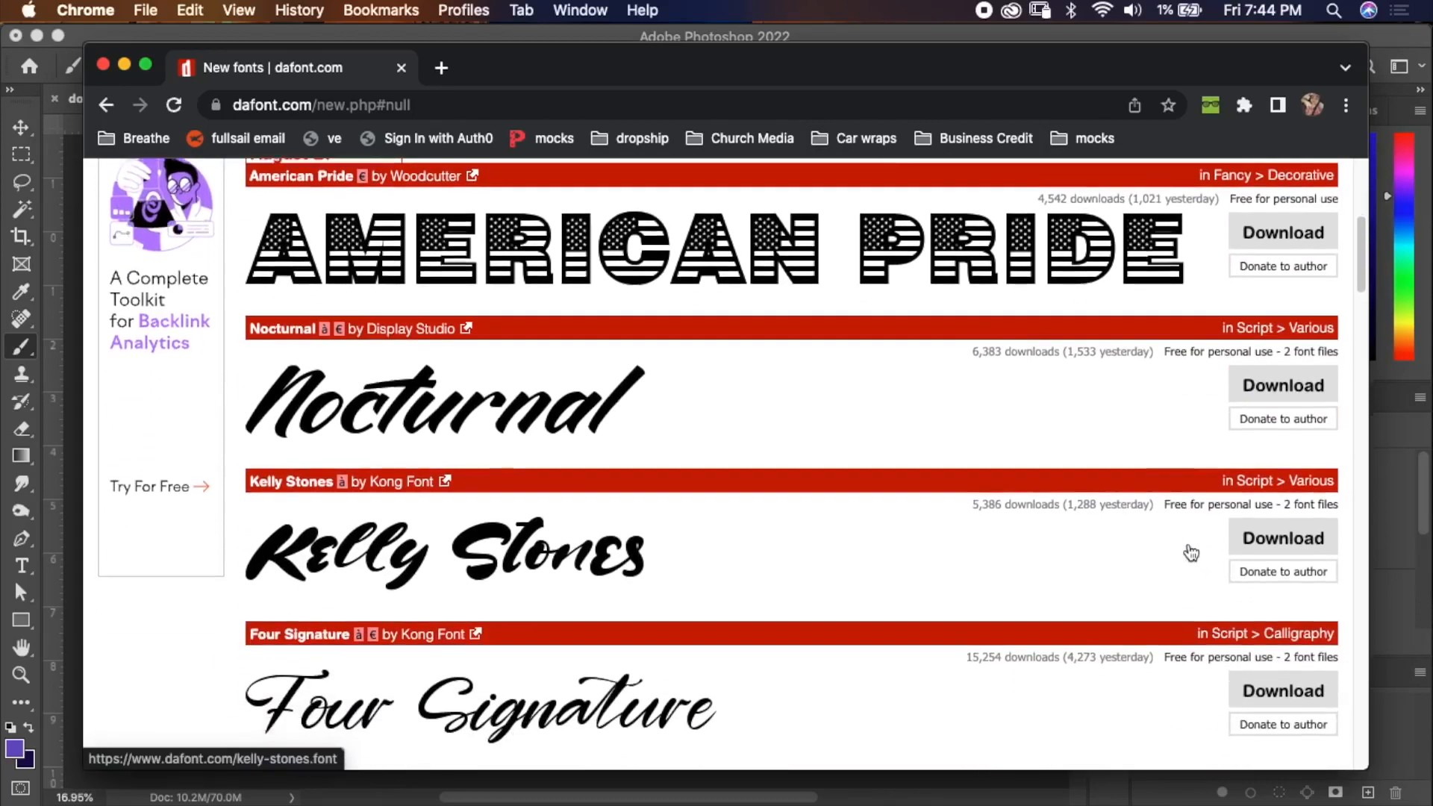
pyautogui.scroll(4, 1190, 554)
pyautogui.scroll(5, 1190, 554)
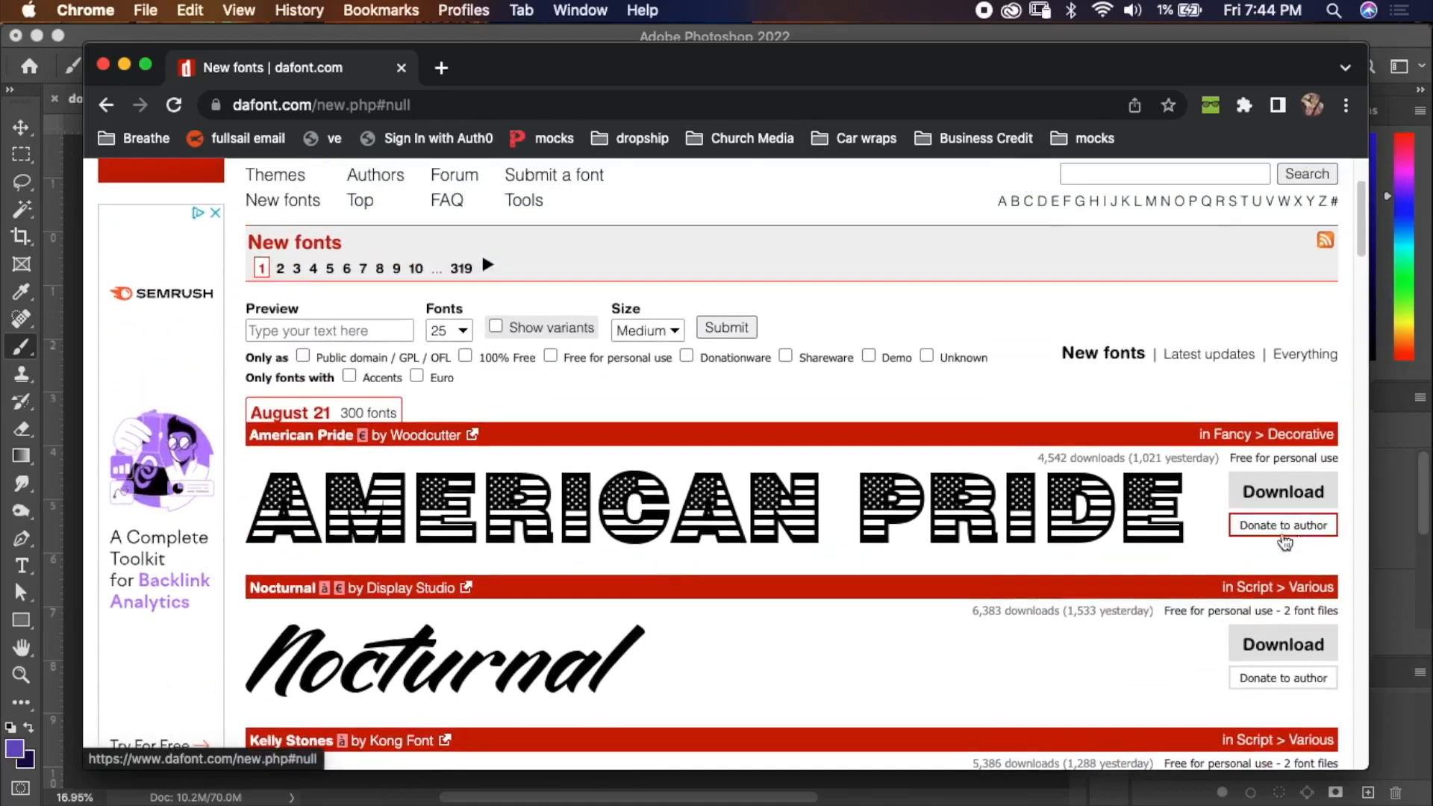
pyautogui.scroll(1, 947, 498)
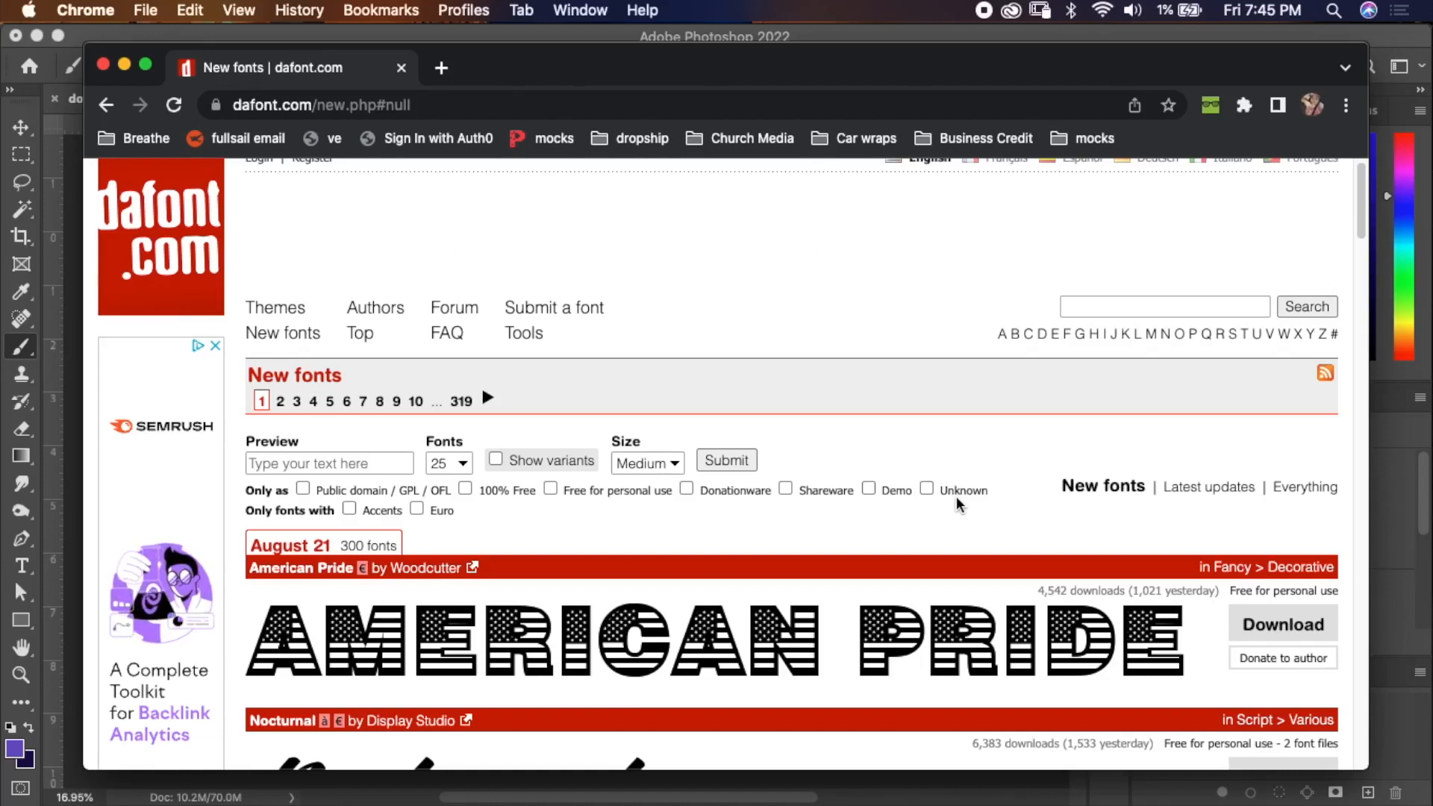
pyautogui.click(466, 490)
pyautogui.click(723, 465)
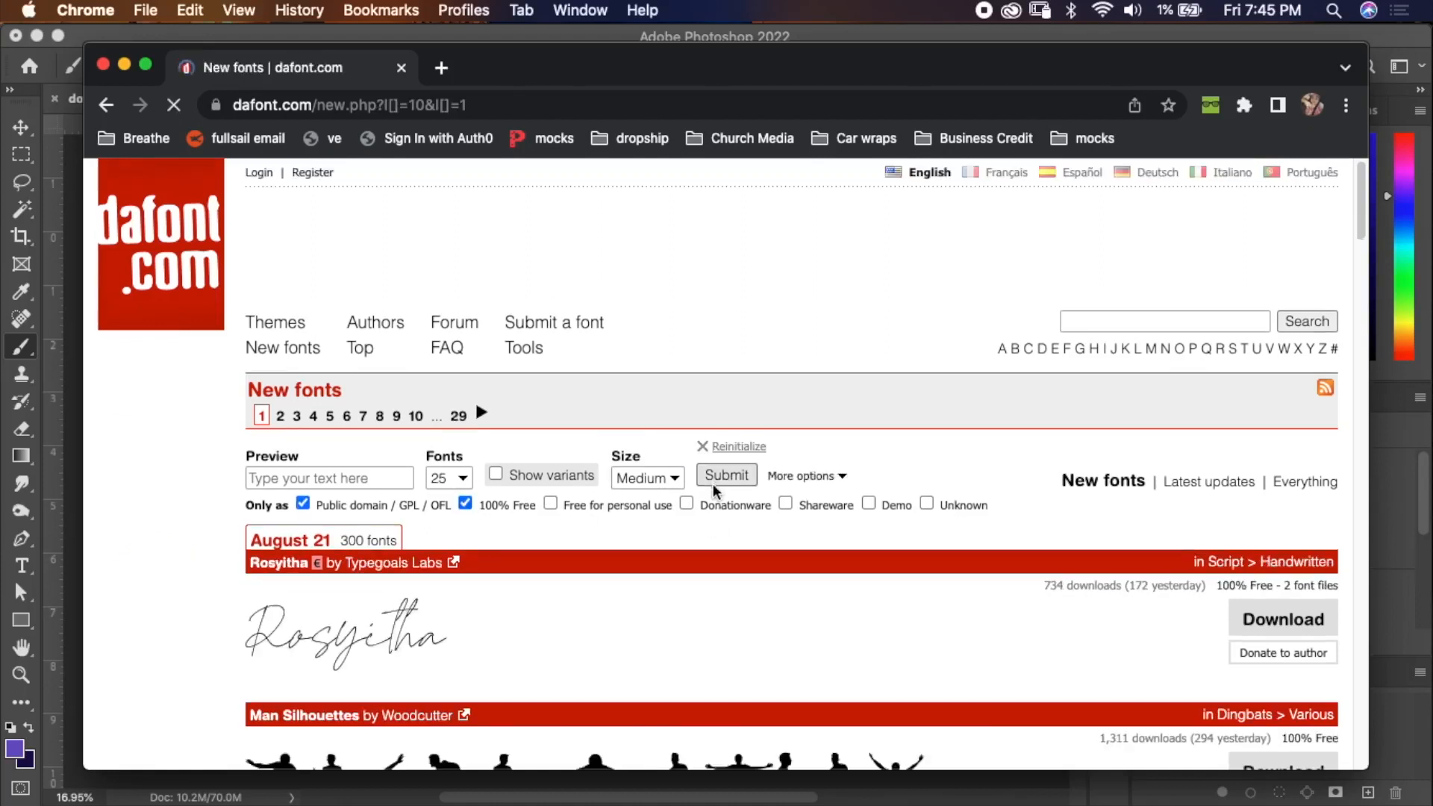
# Browse the filtered list of free fonts.
pyautogui.scroll(-10, 675, 551)
pyautogui.scroll(-5, 675, 552)
pyautogui.scroll(6, 924, 369)
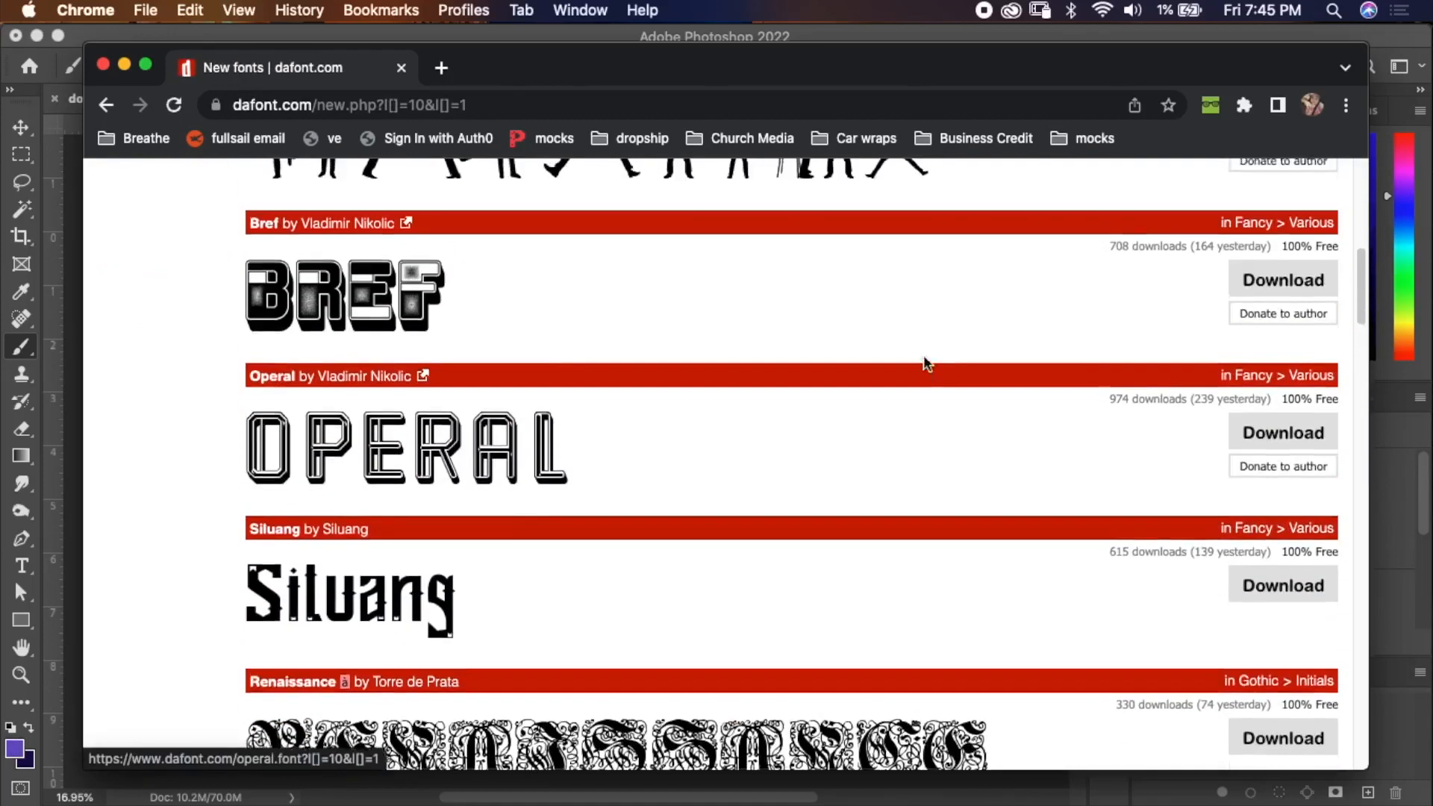
pyautogui.scroll(2, 923, 363)
# In Finder, extract lemon_milk.zip in the Photoshop Basics folder and open the extracted lemon_milk folder.
pyautogui.moveTo(997, 75); pyautogui.dragTo(0, 179)
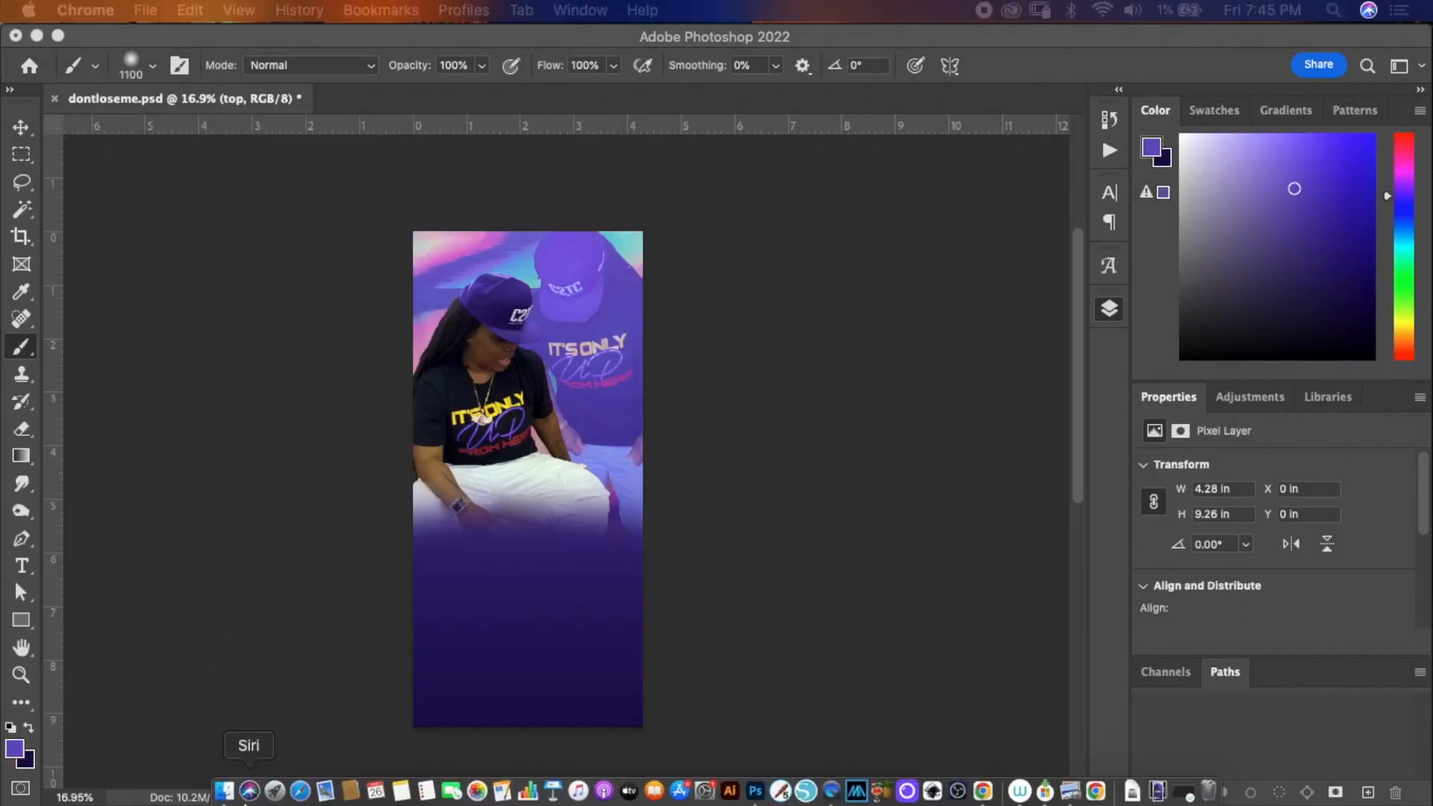
pyautogui.click(218, 787)
pyautogui.moveTo(323, 321); pyautogui.dragTo(726, 246)
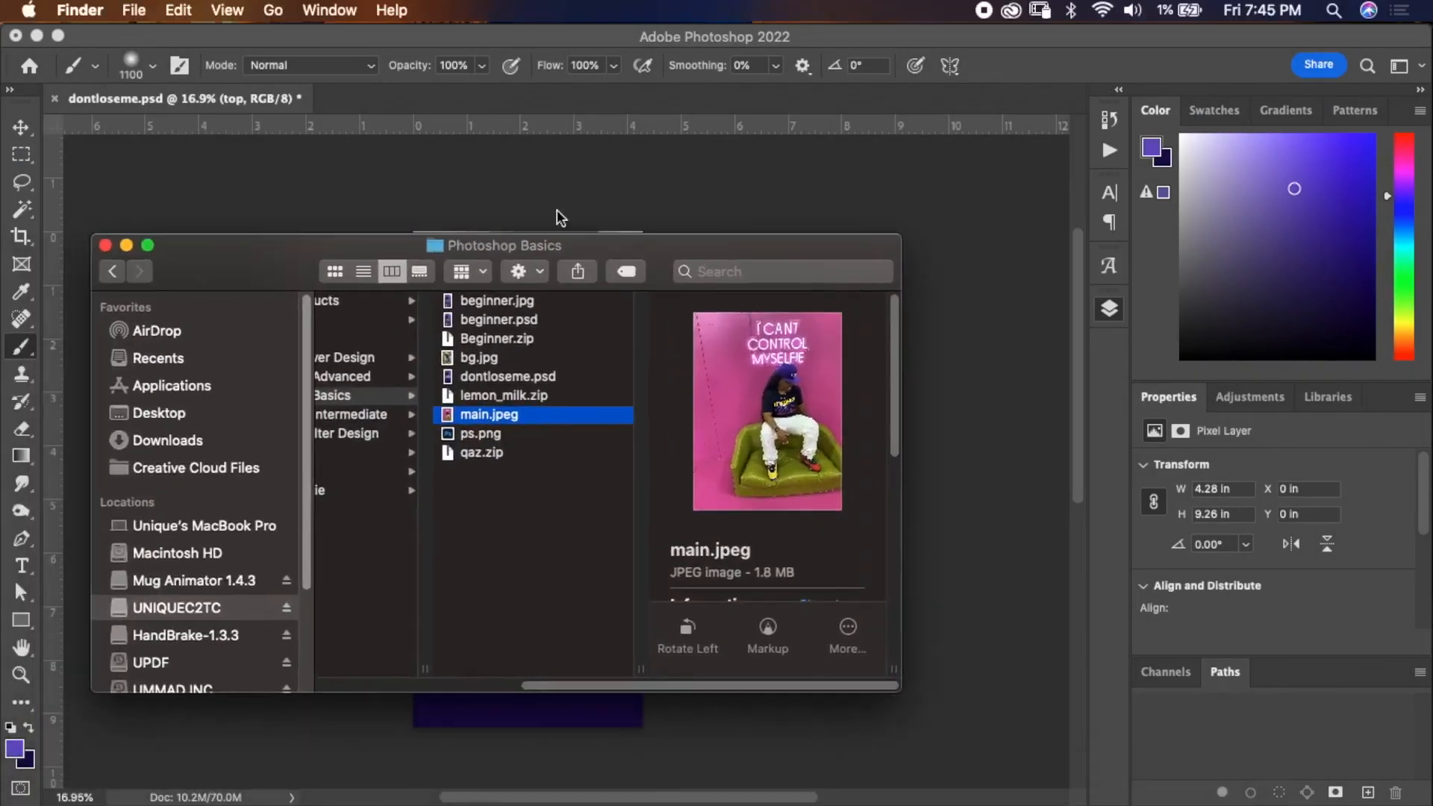
pyautogui.click(511, 396)
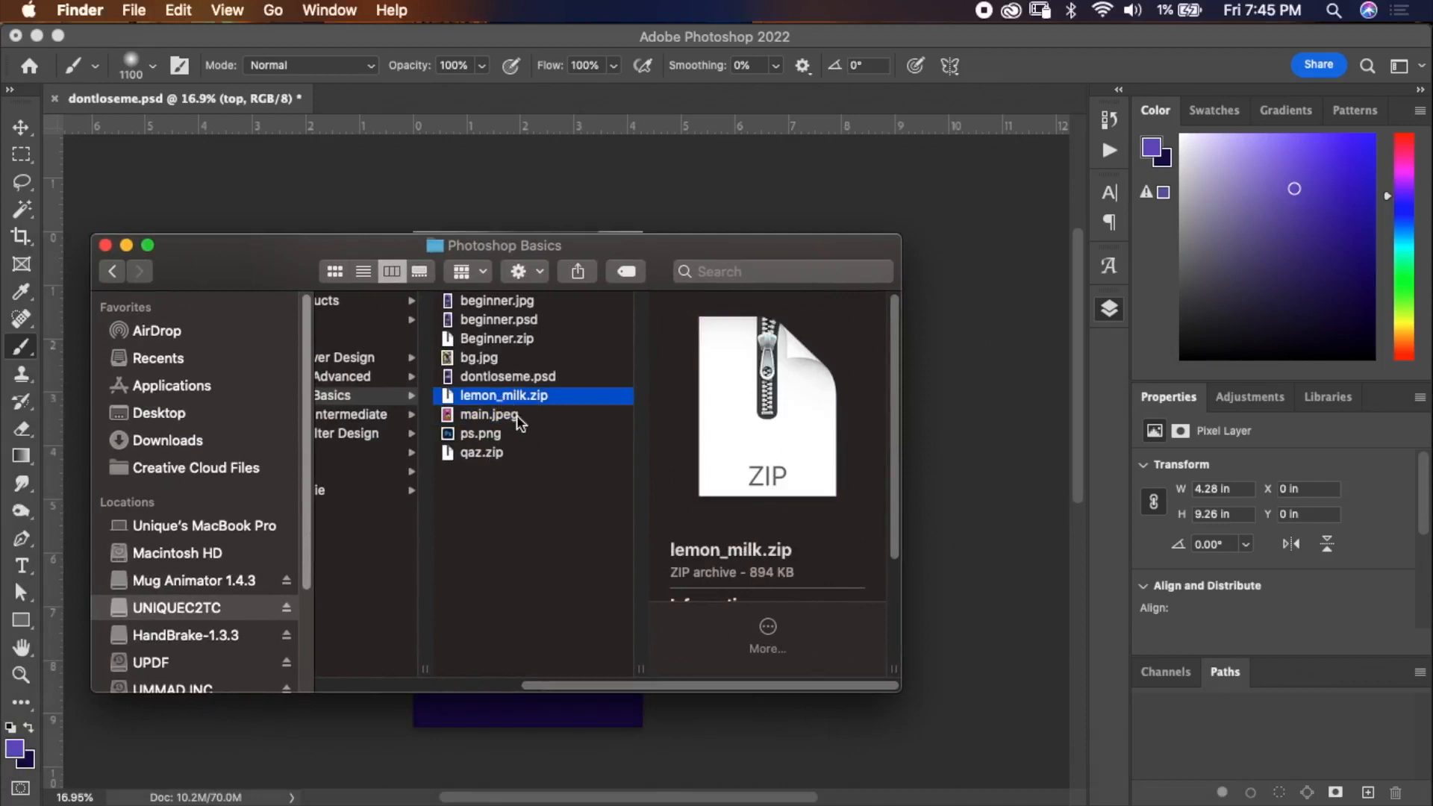
pyautogui.doubleClick(525, 403)
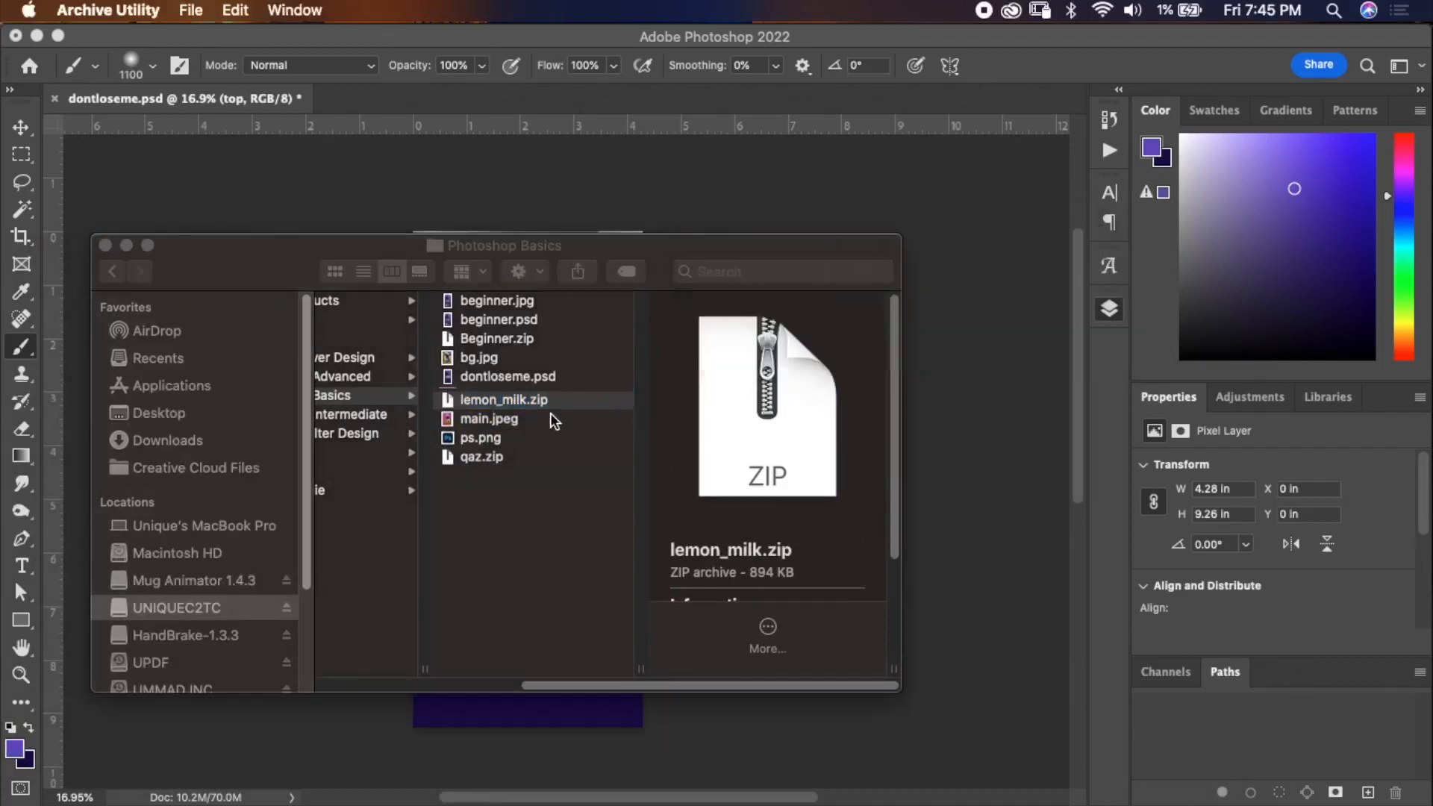
pyautogui.click(534, 396)
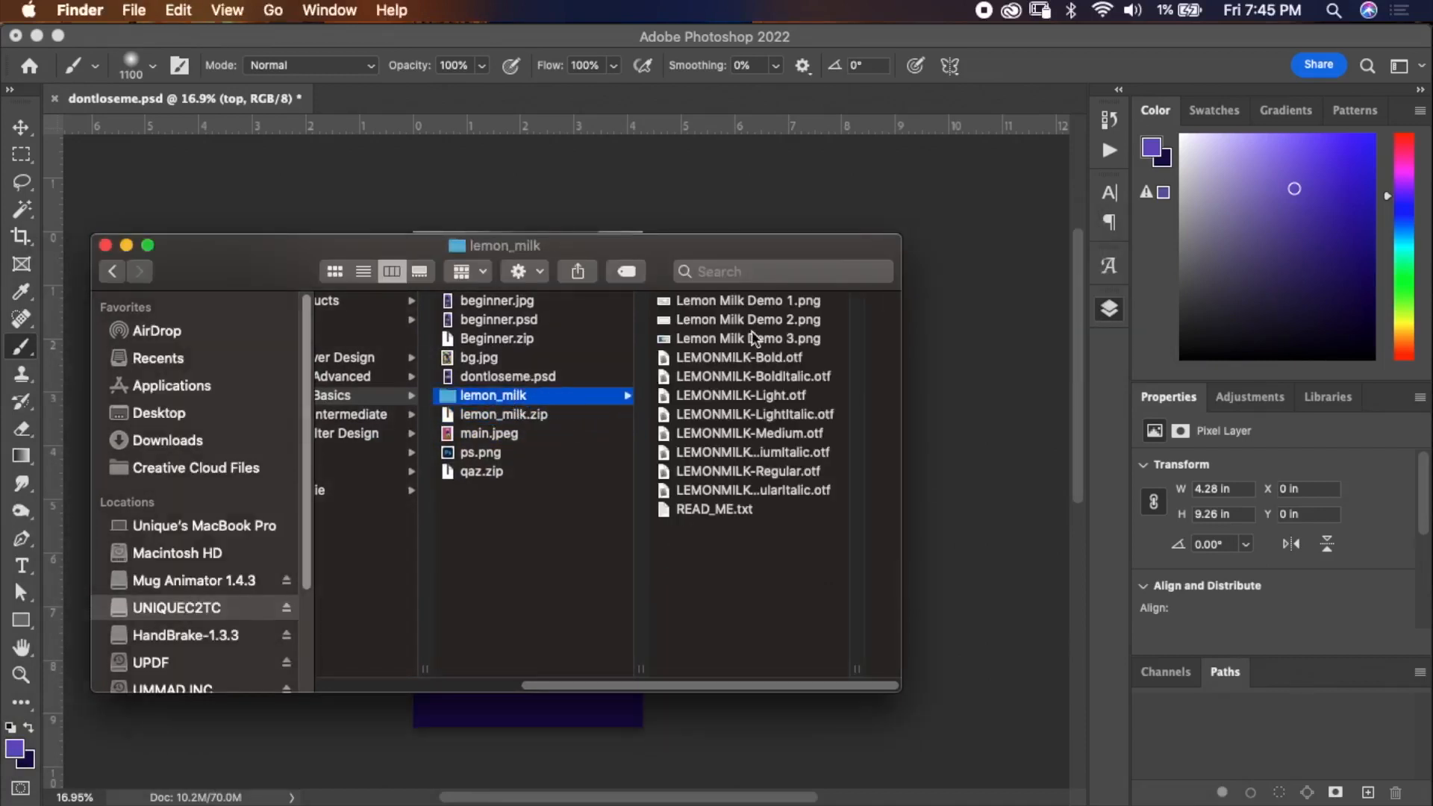
# Select the eight LEMONMILK .otf font files, open them in Font Book and close its preview.
pyautogui.click(779, 359)
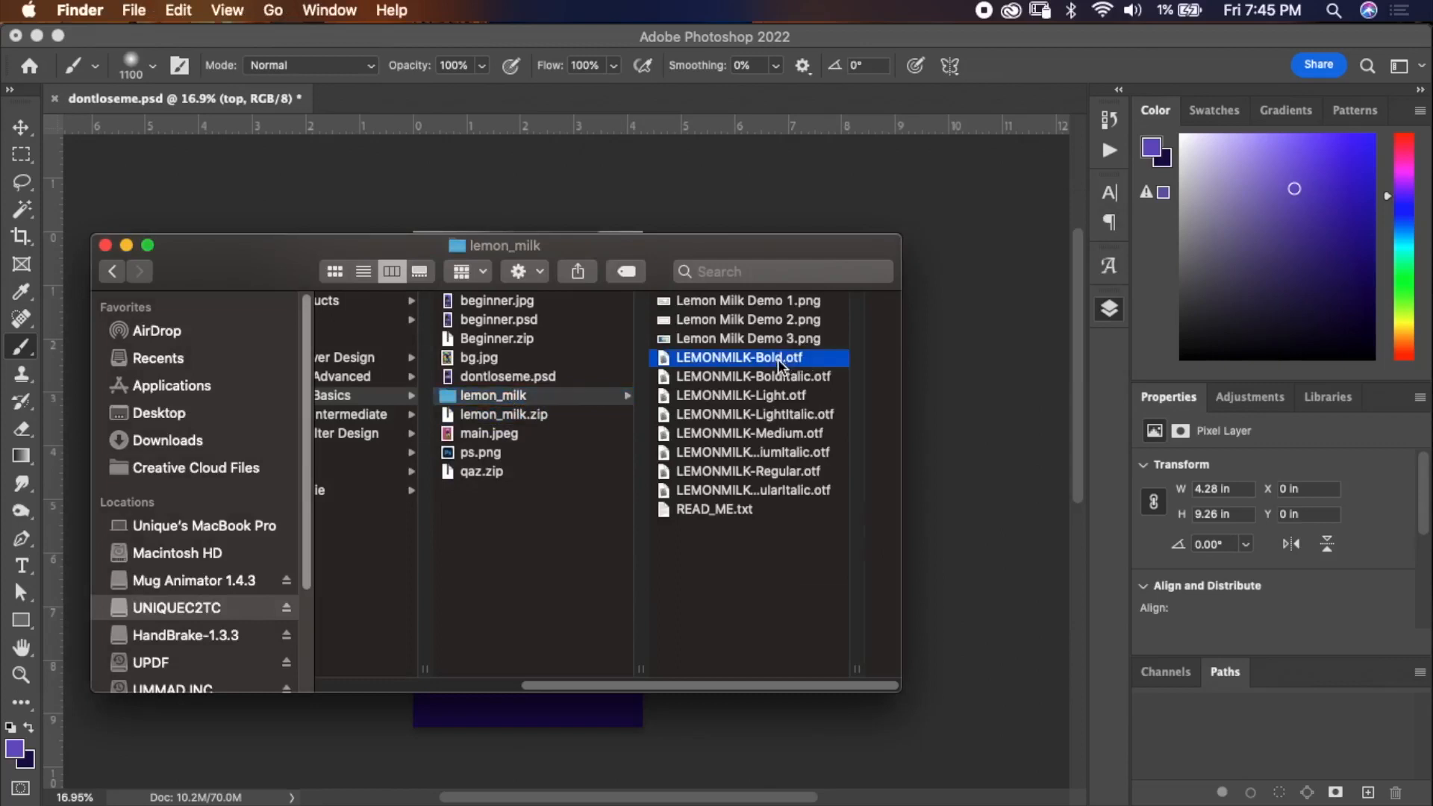
pyautogui.keyDown('shift'); pyautogui.click(562, 491); pyautogui.keyUp('shift')
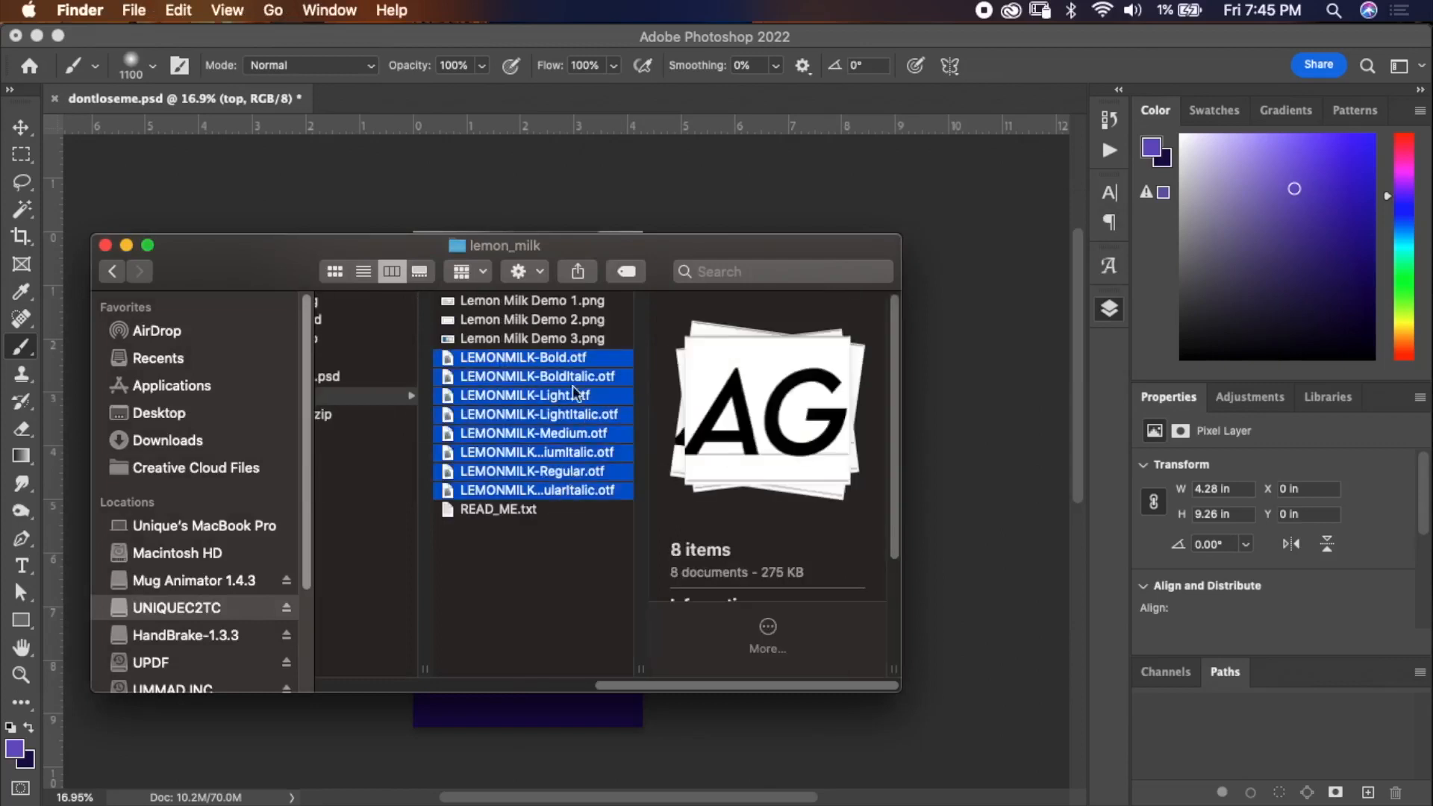
pyautogui.click(558, 360)
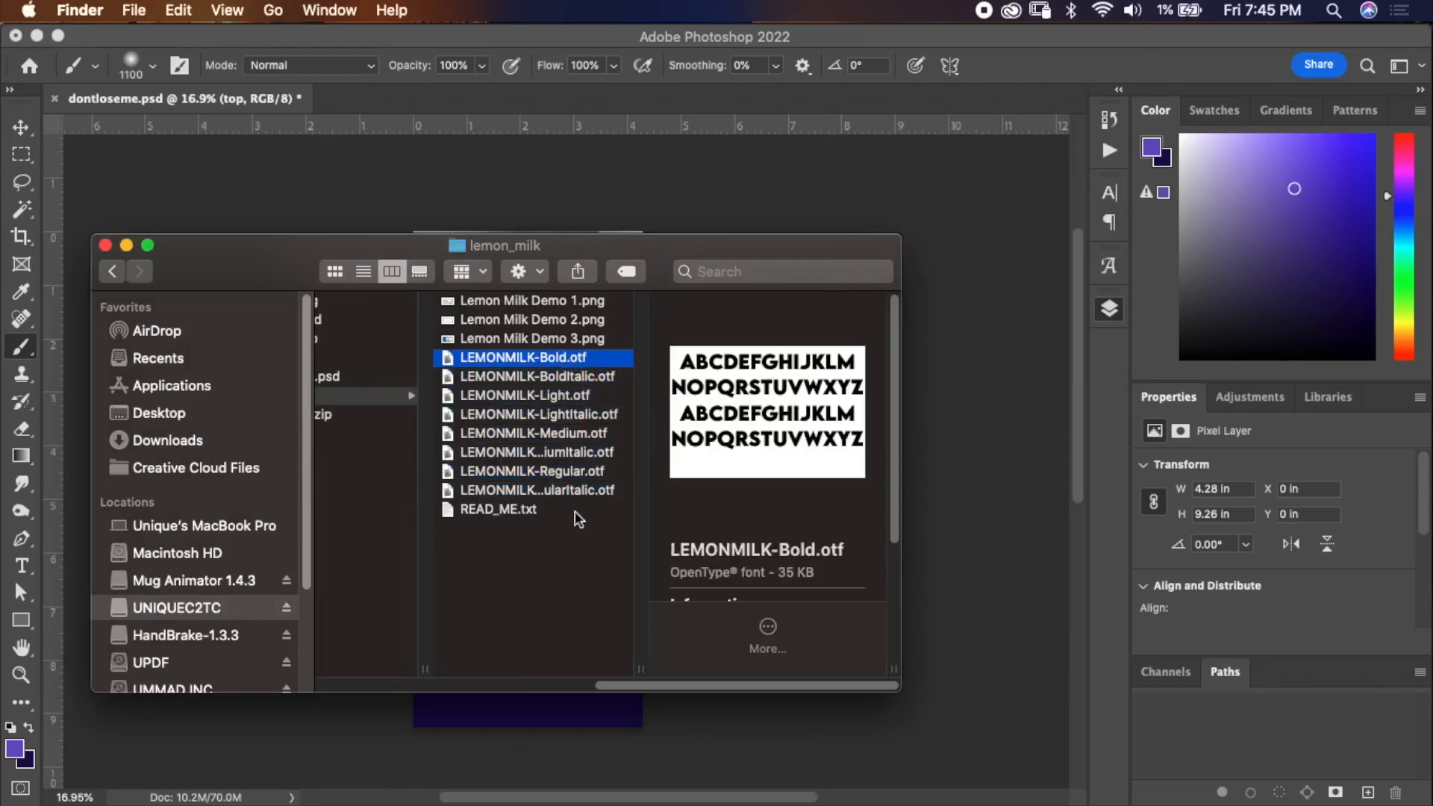
pyautogui.keyDown('shift'); pyautogui.click(566, 490); pyautogui.keyUp('shift')
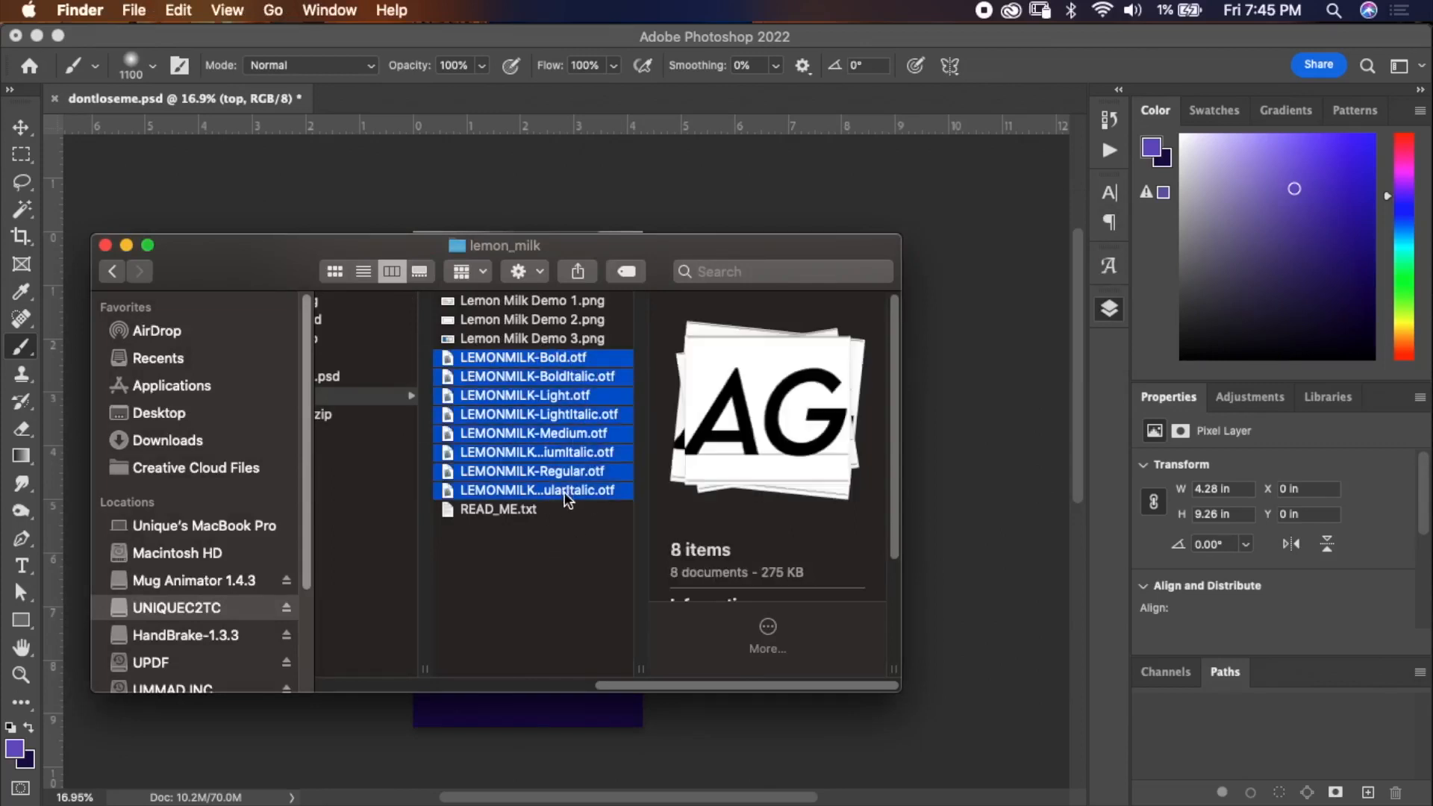
pyautogui.rightClick(555, 412)
pyautogui.click(527, 413)
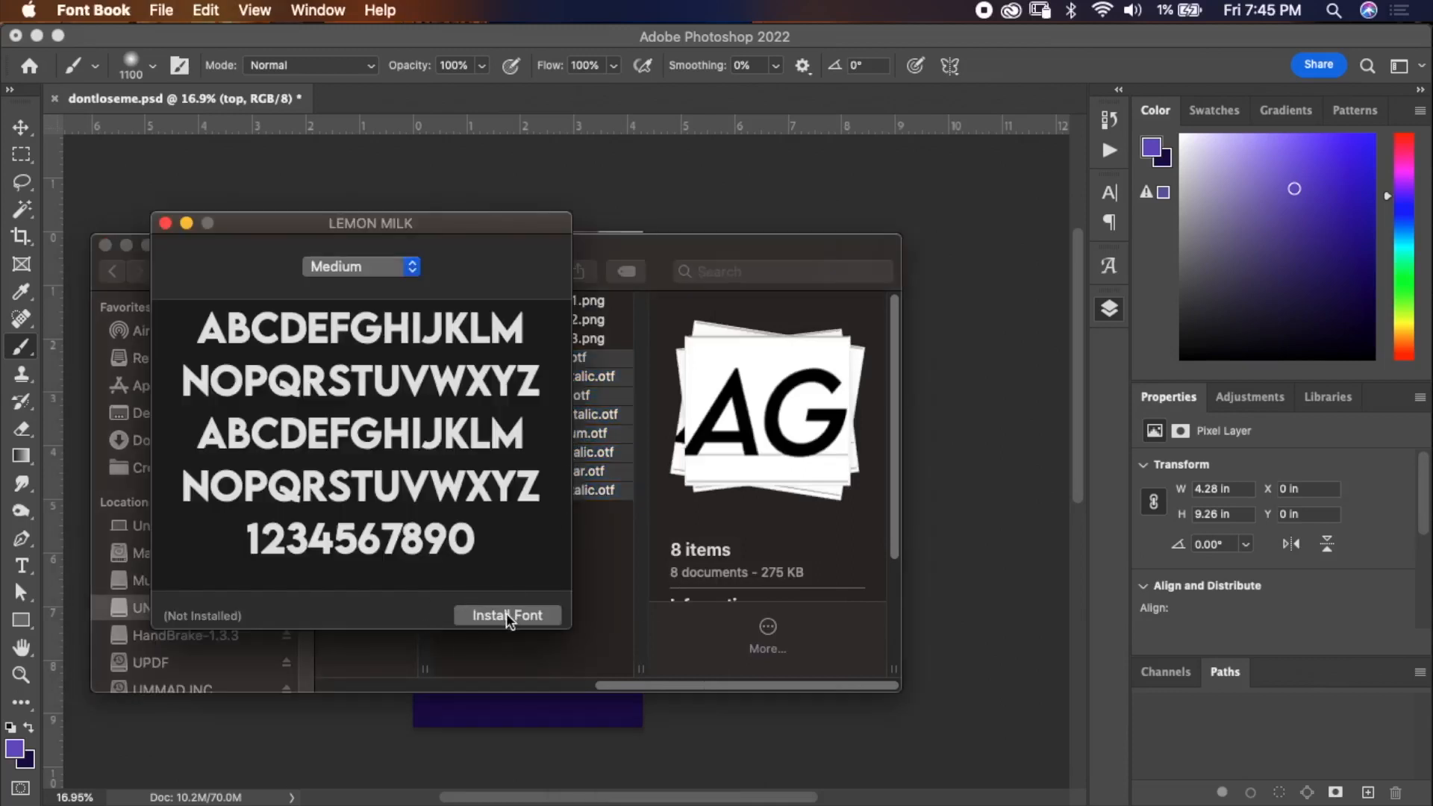
pyautogui.click(166, 223)
# Return to Photoshop, show the Layers panel, pick the Type tool and make white the foreground colour.
pyautogui.moveTo(687, 254); pyautogui.dragTo(0, 321)
pyautogui.click(962, 93)
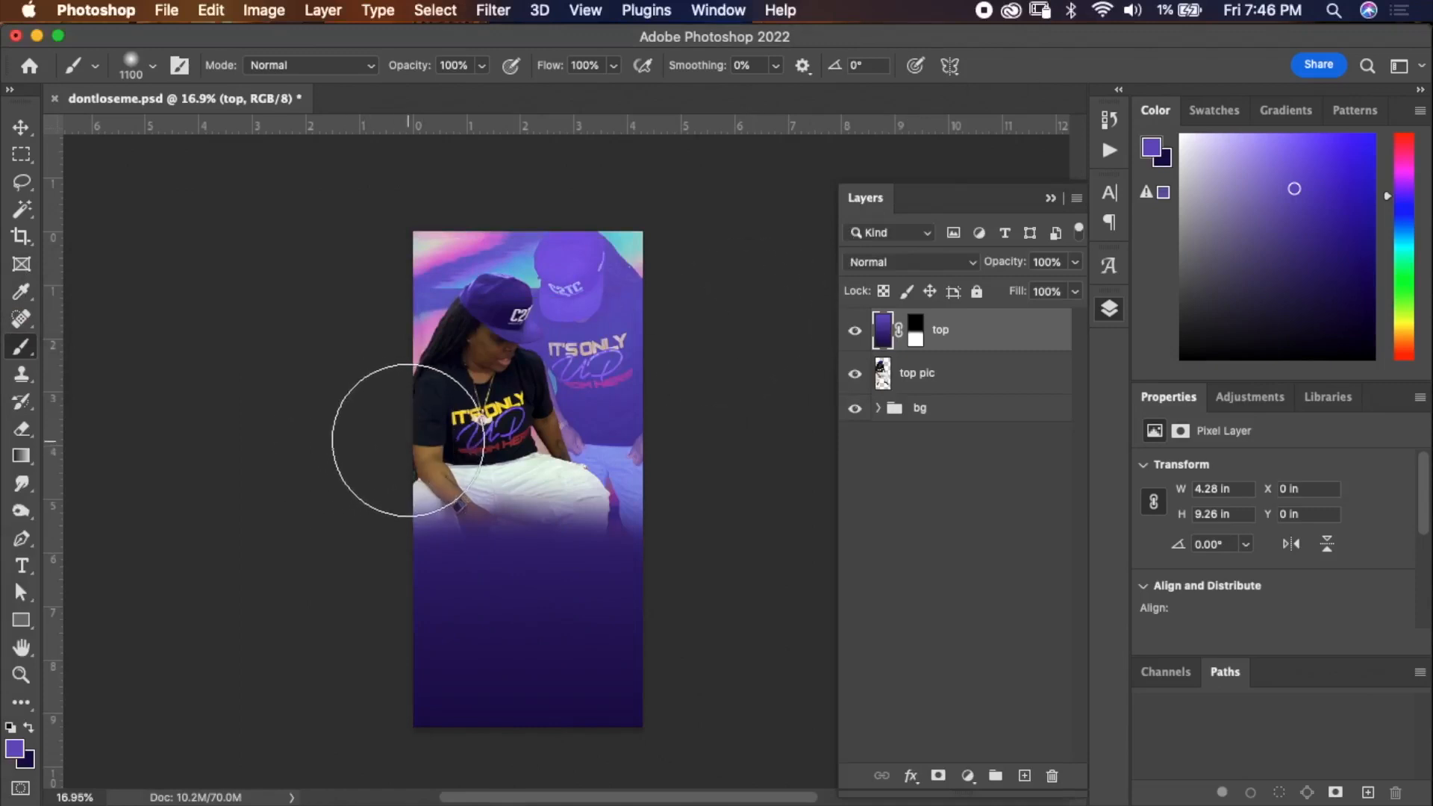
pyautogui.press('d')
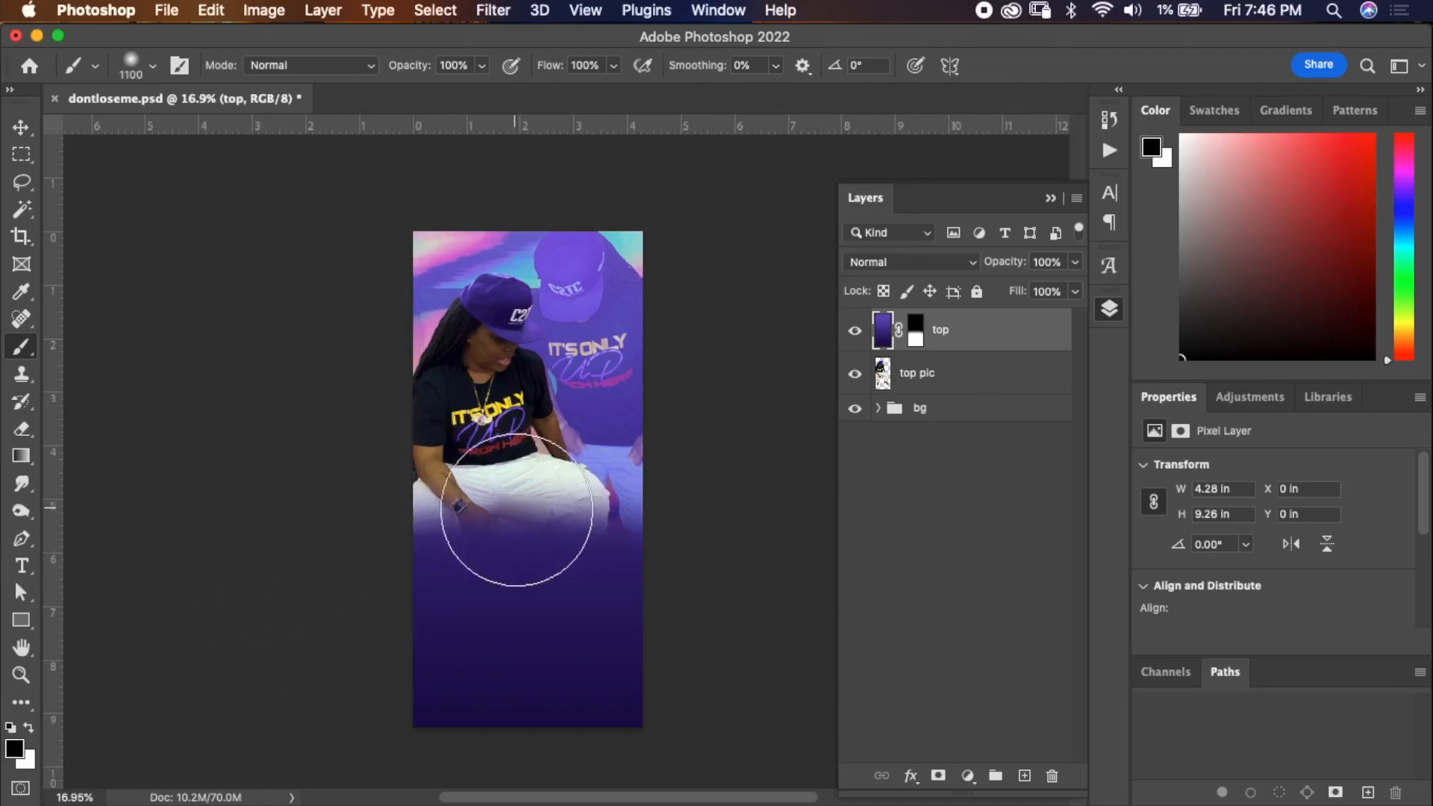
pyautogui.press('t')
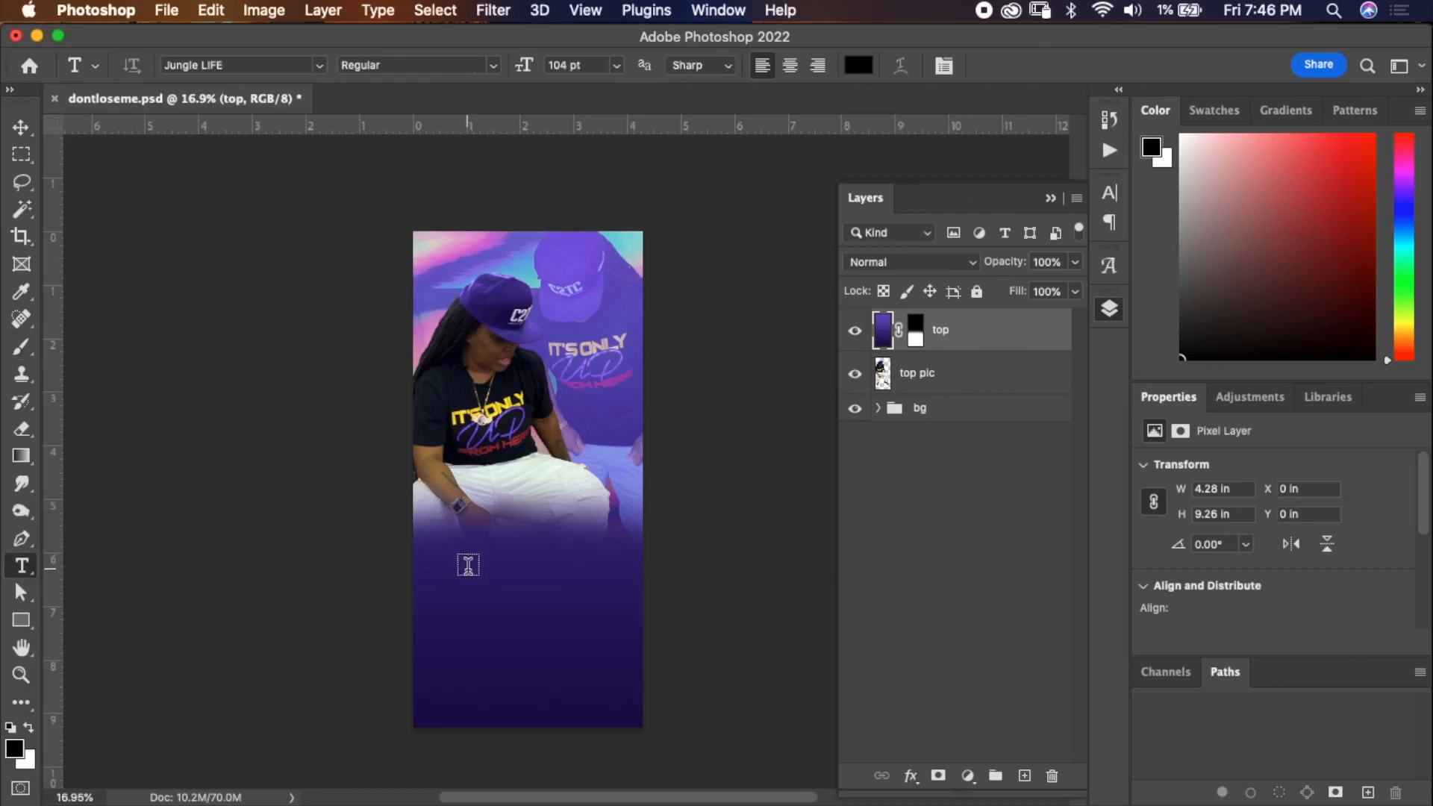
pyautogui.press('x')
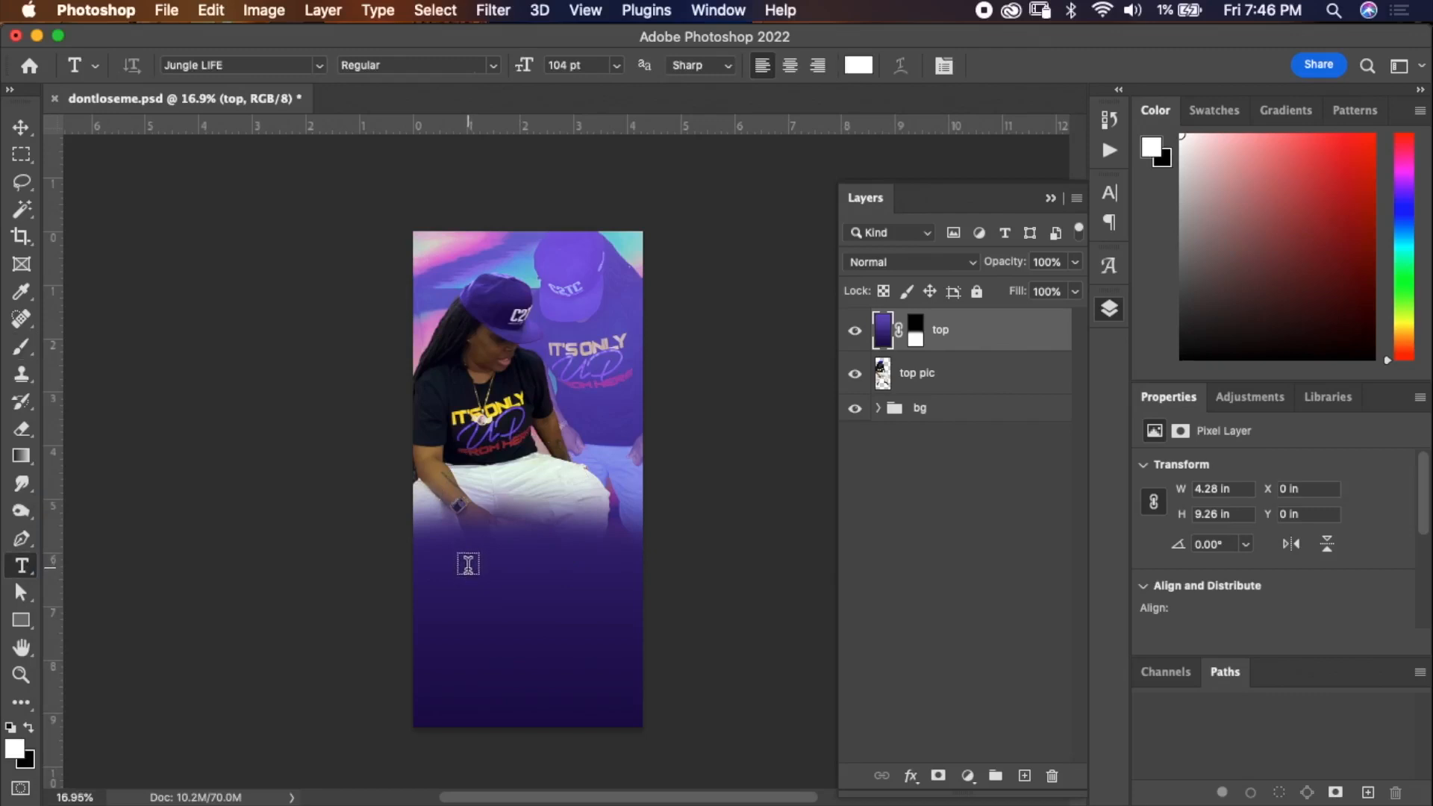
# Add a text layer reading Unique below the person and select all of its text.
pyautogui.click(468, 565)
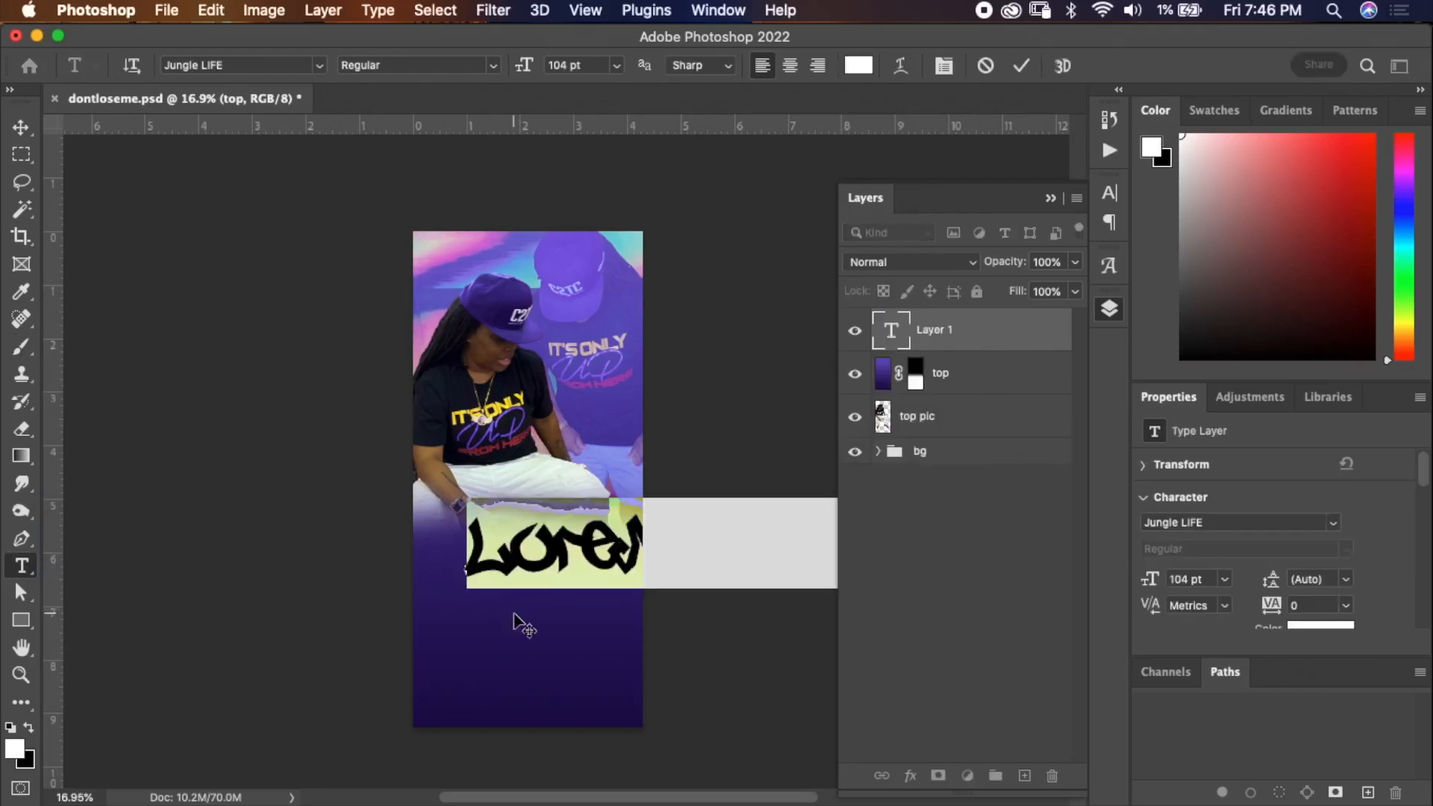
pyautogui.write('UNion')
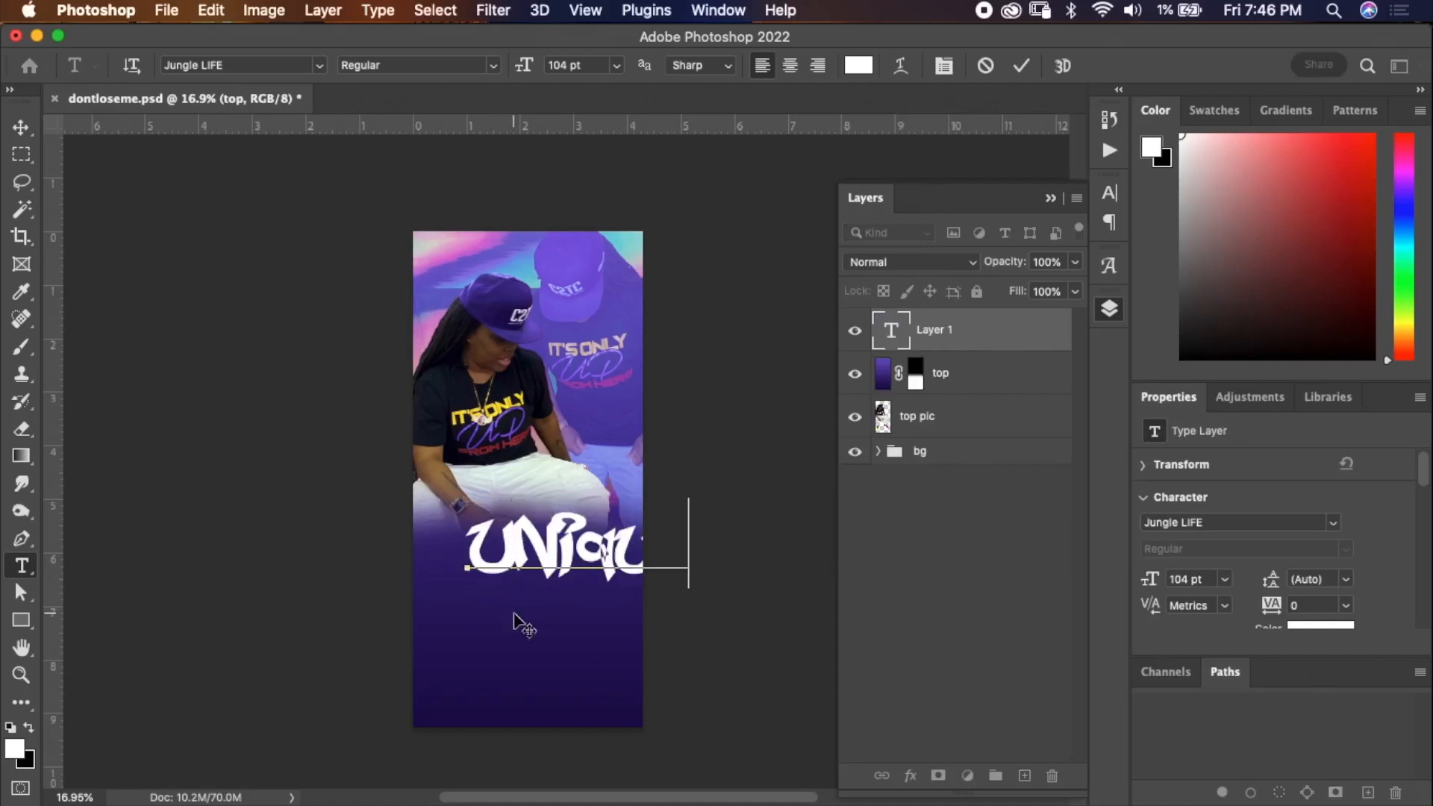
pyautogui.press('super+a')
pyautogui.moveTo(565, 430); pyautogui.dragTo(519, 447)
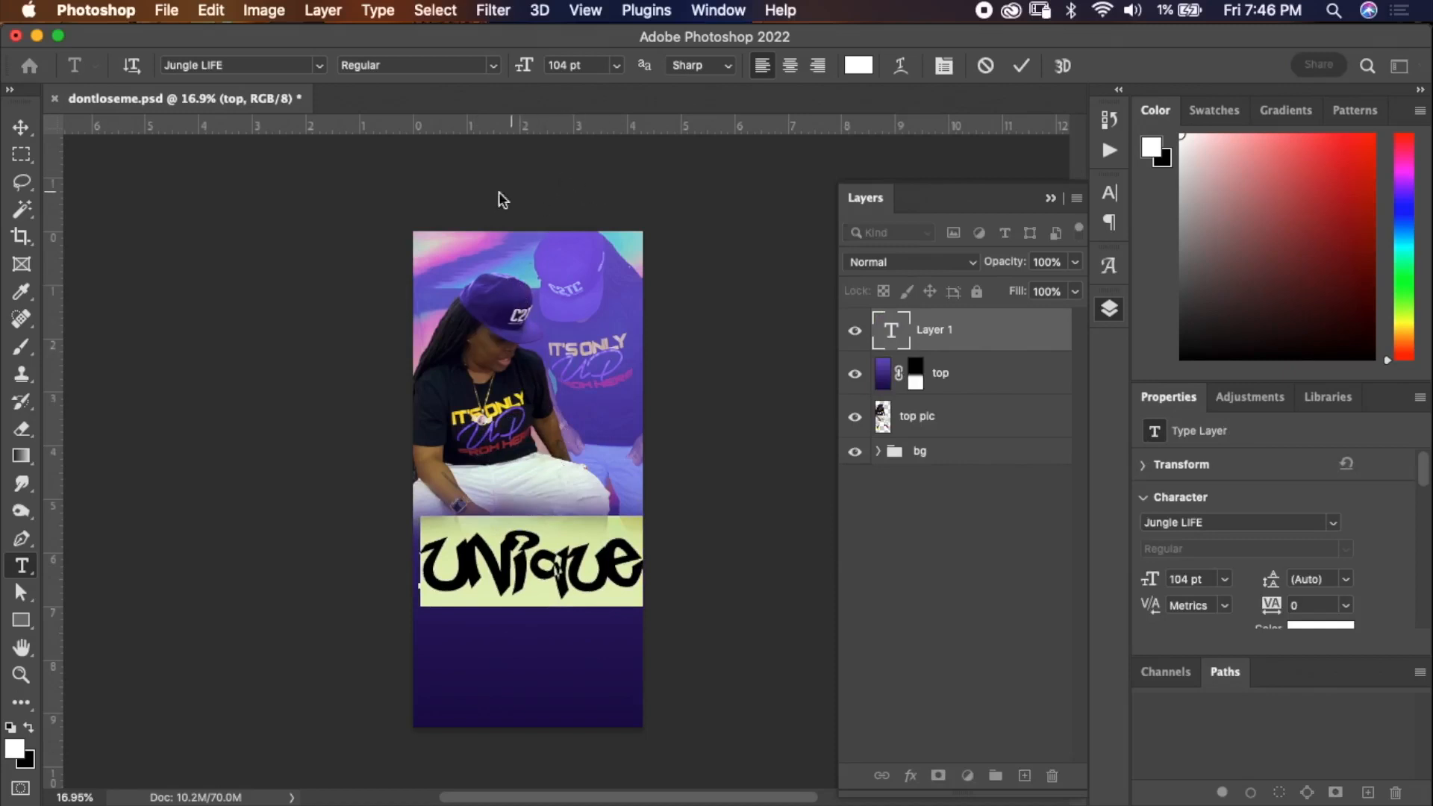
# Try a font starting with cl from the font list on the text.
pyautogui.click(321, 67)
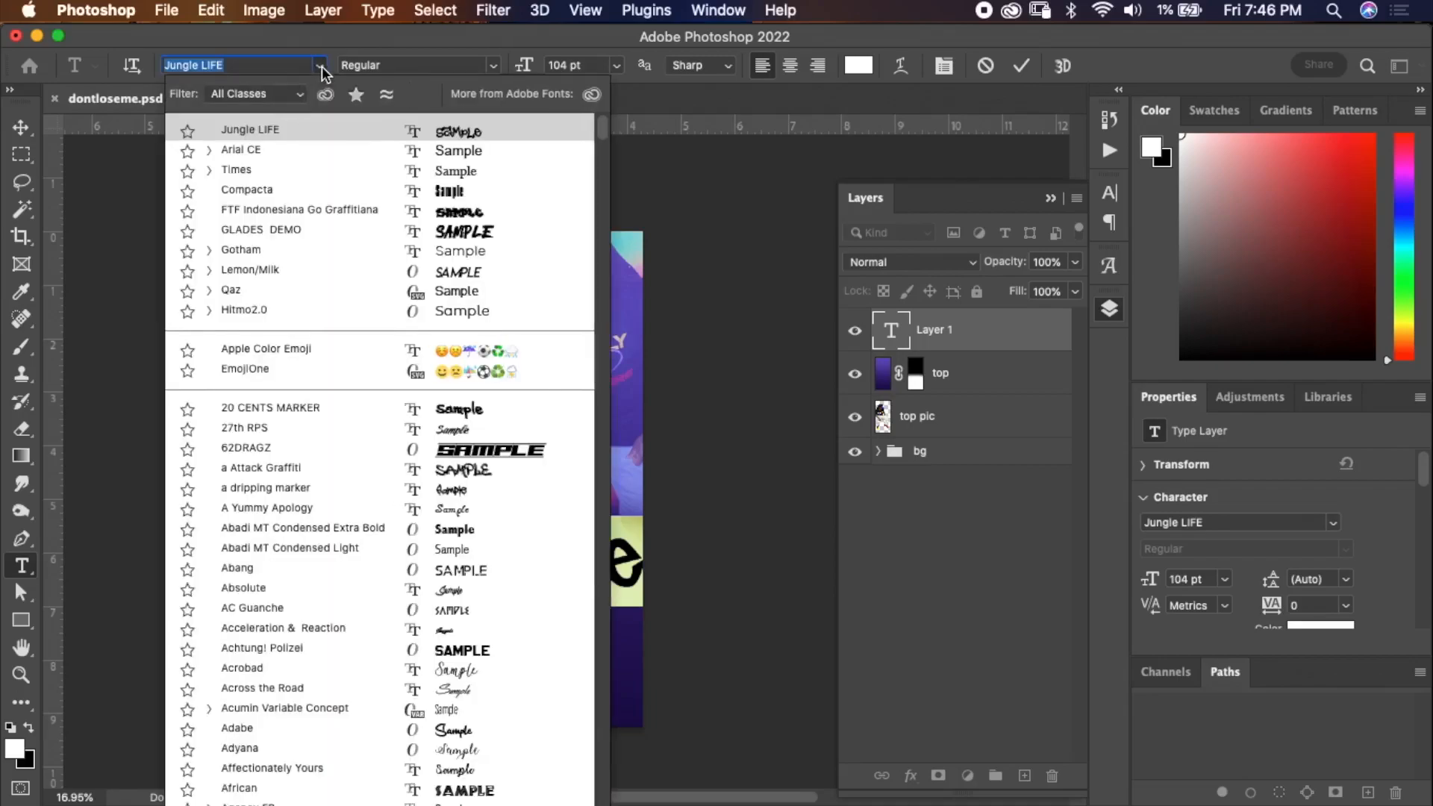
pyautogui.click(597, 164)
pyautogui.moveTo(597, 163); pyautogui.dragTo(613, 125)
pyautogui.write('cl')
# Open the Character panel and set the text's font to Lemon/Milk Regular.
pyautogui.click(1111, 195)
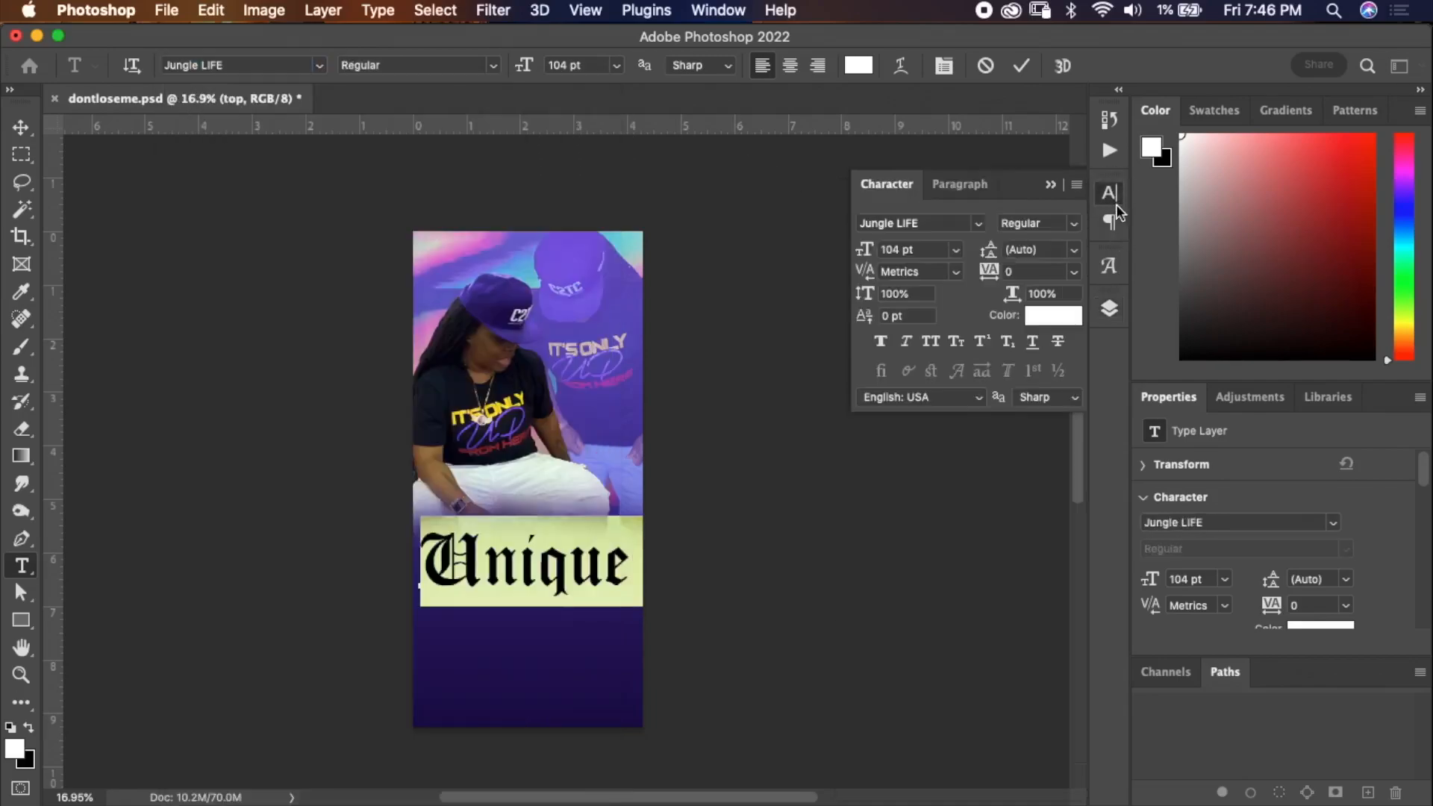
pyautogui.click(979, 224)
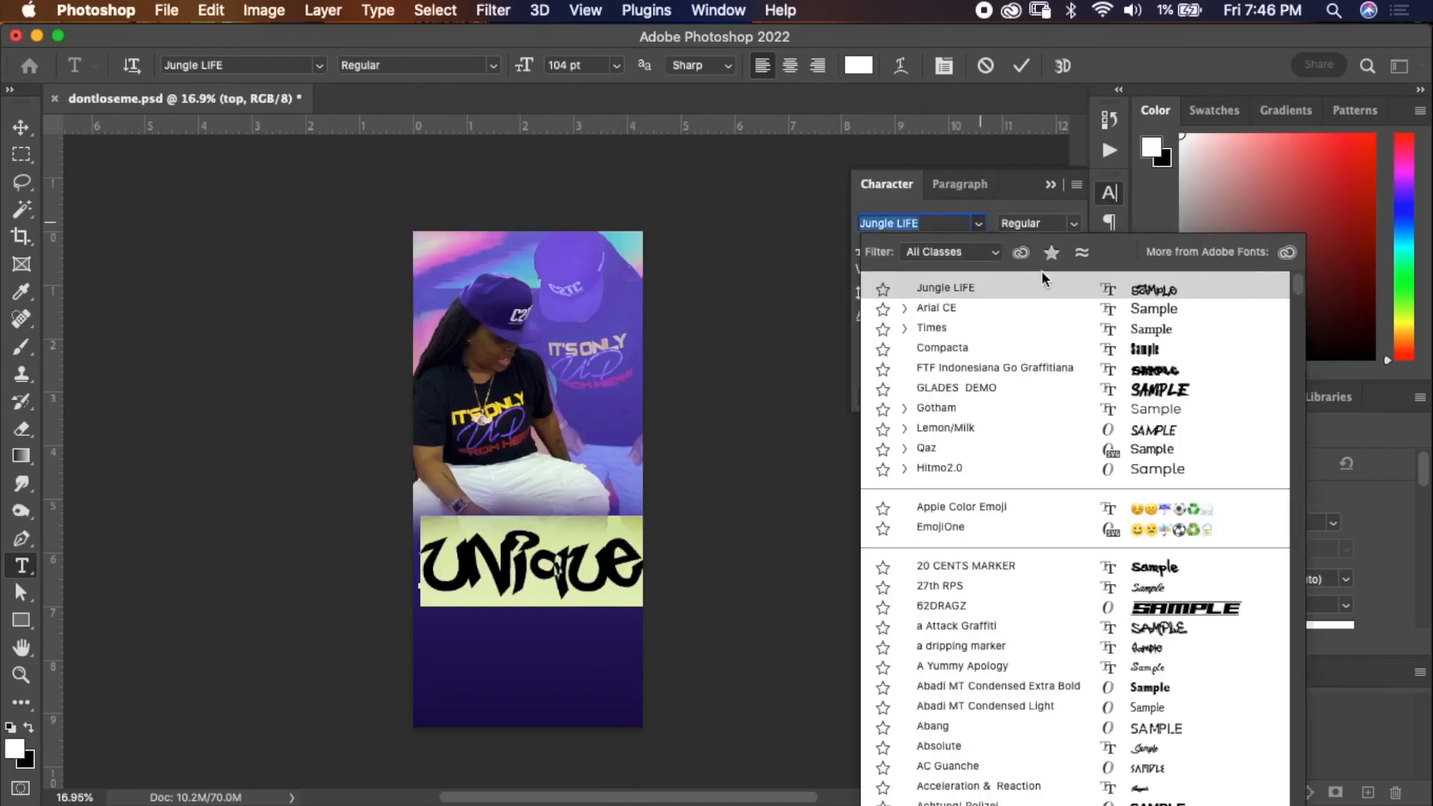
pyautogui.click(980, 224)
pyautogui.click(930, 221)
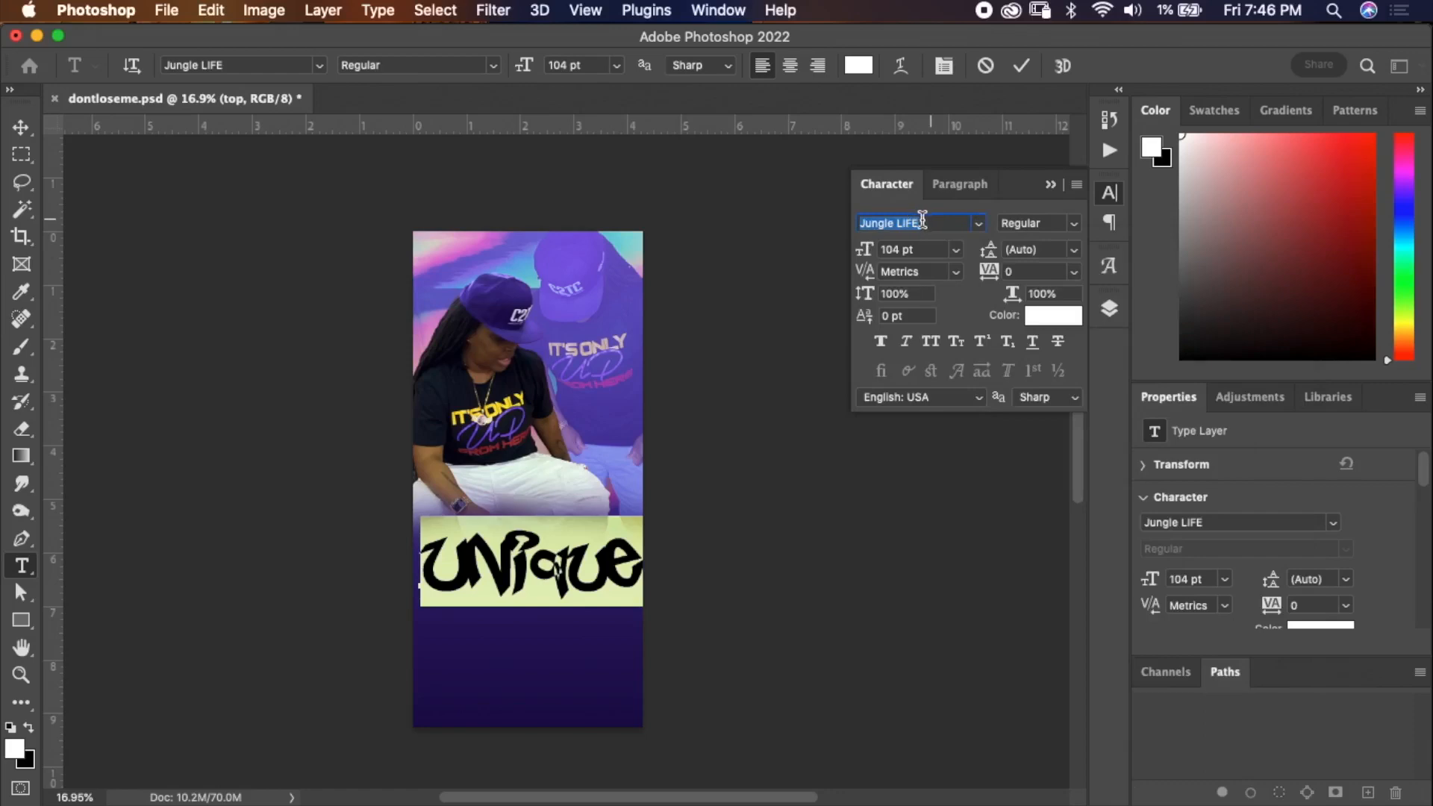
pyautogui.write('lem')
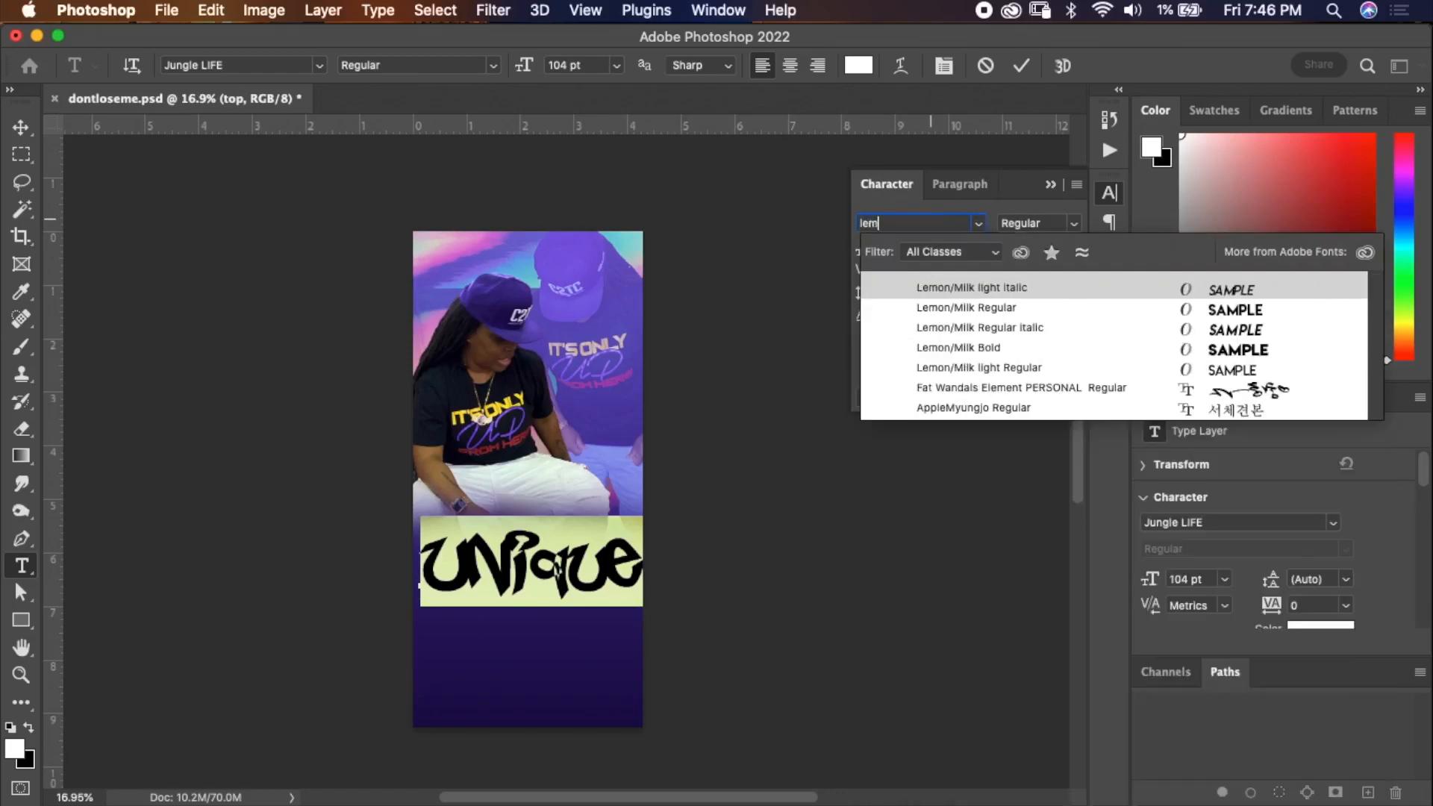
pyautogui.press('Down')
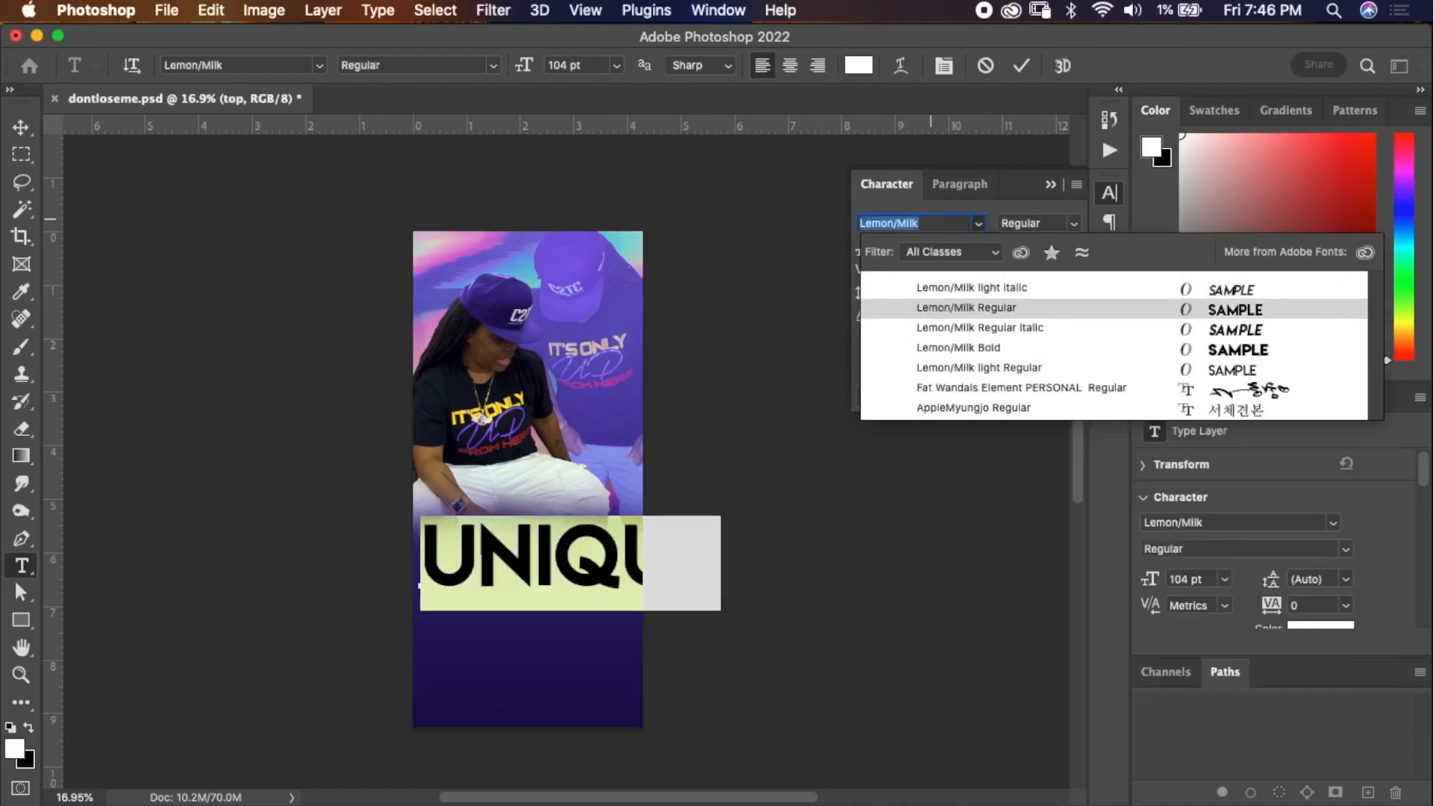
pyautogui.press('Return')
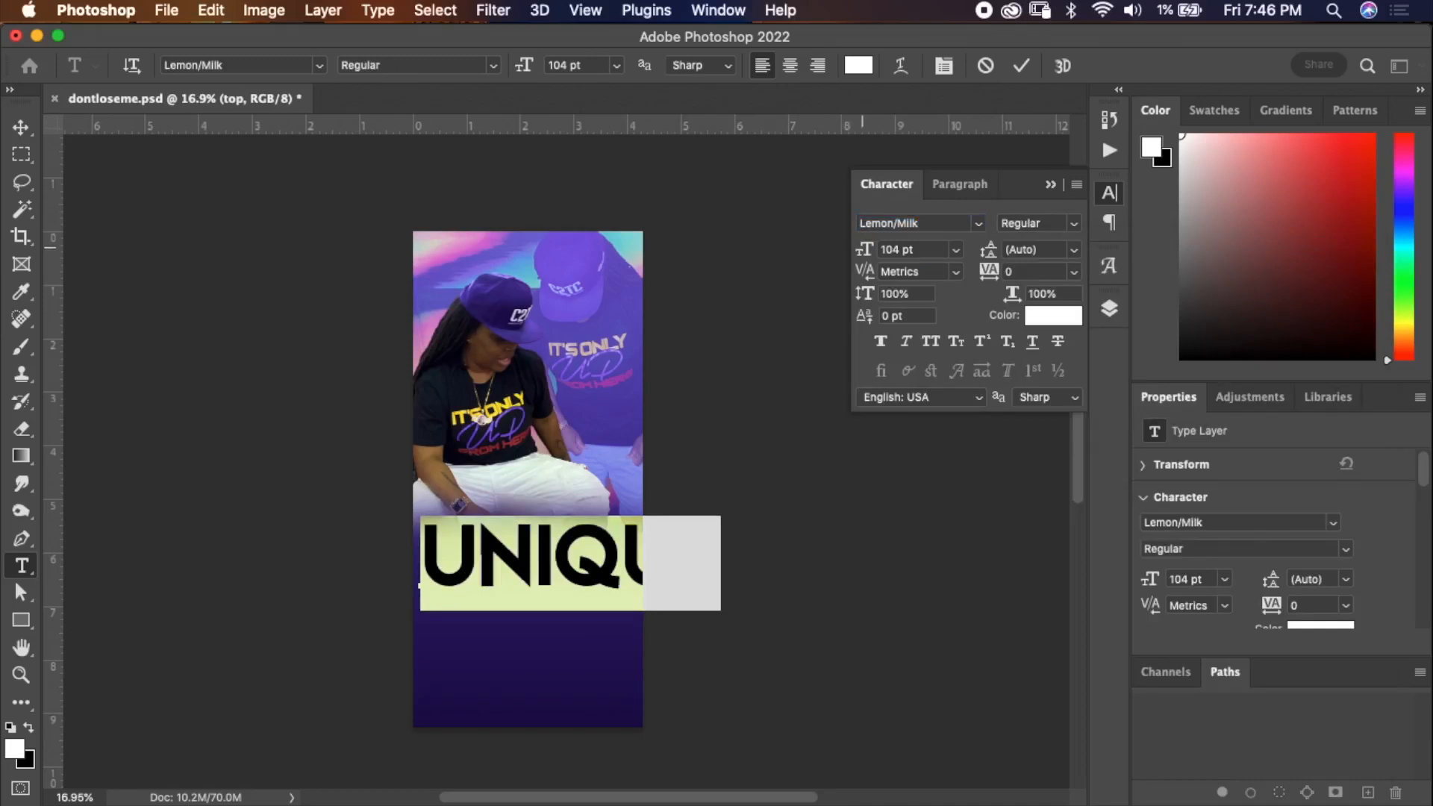
# Set the Unique text to 74 pt, reposition it below the person and commit the edit.
pyautogui.click(955, 249)
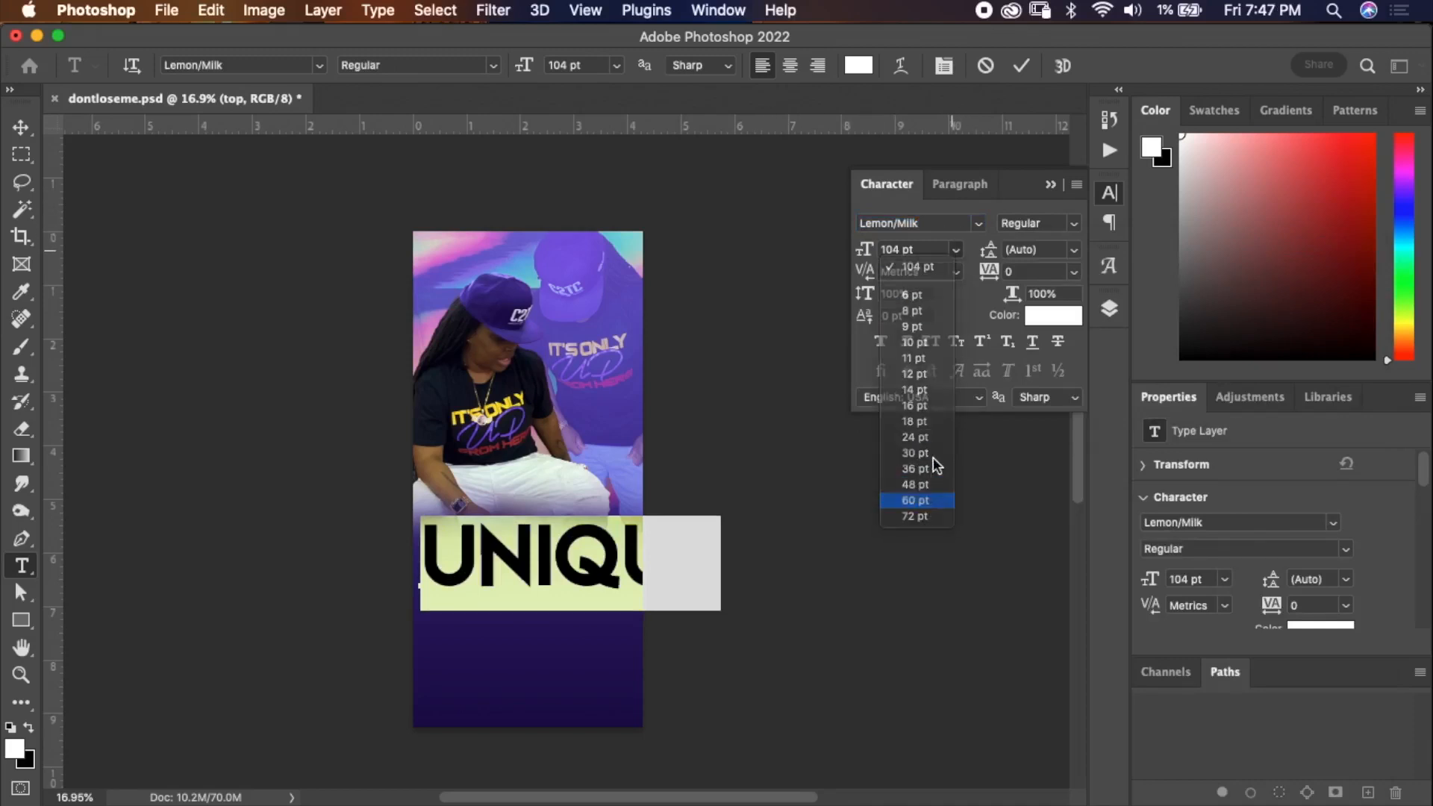
pyautogui.click(925, 503)
pyautogui.moveTo(860, 248); pyautogui.dragTo(877, 249)
pyautogui.moveTo(555, 499); pyautogui.dragTo(553, 504)
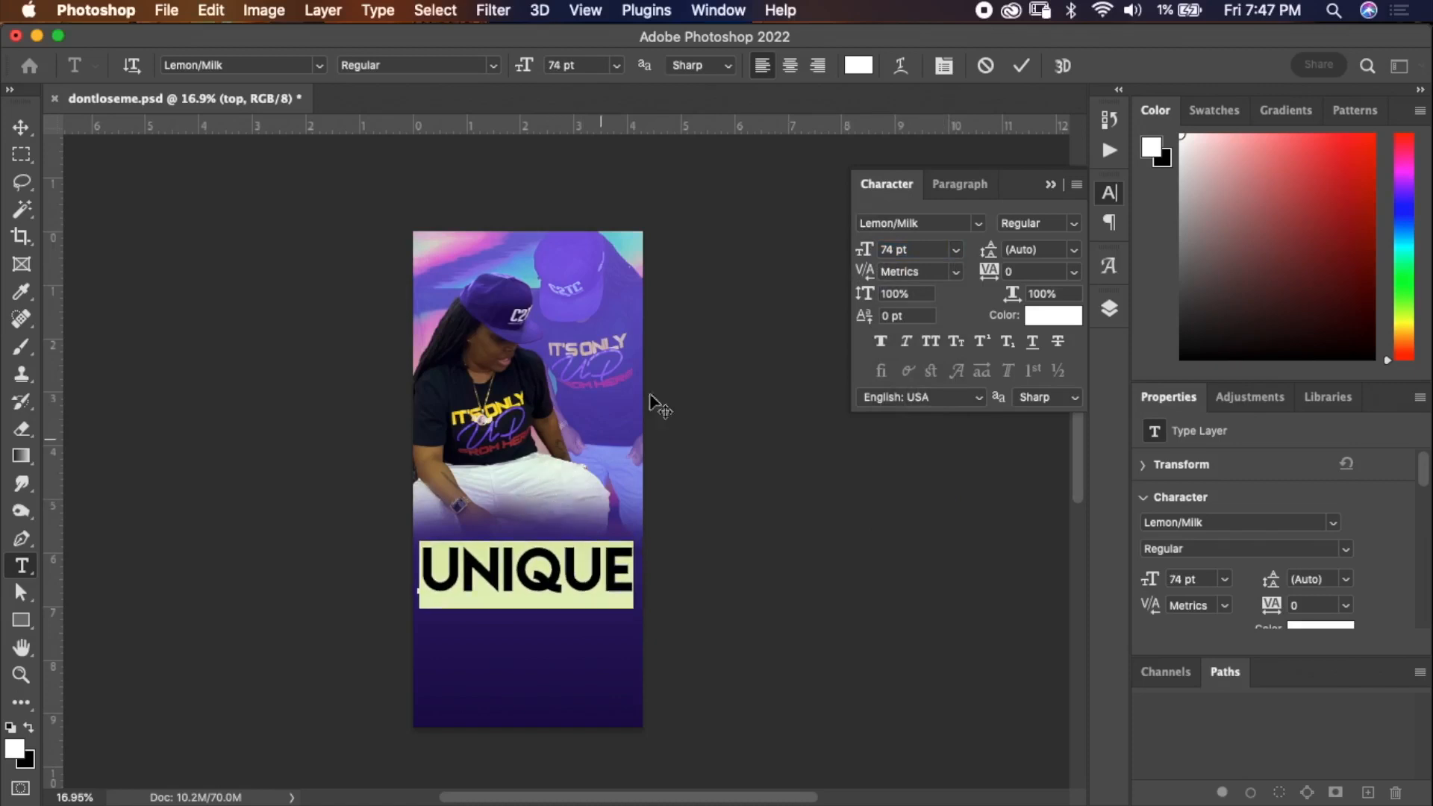
pyautogui.click(1022, 67)
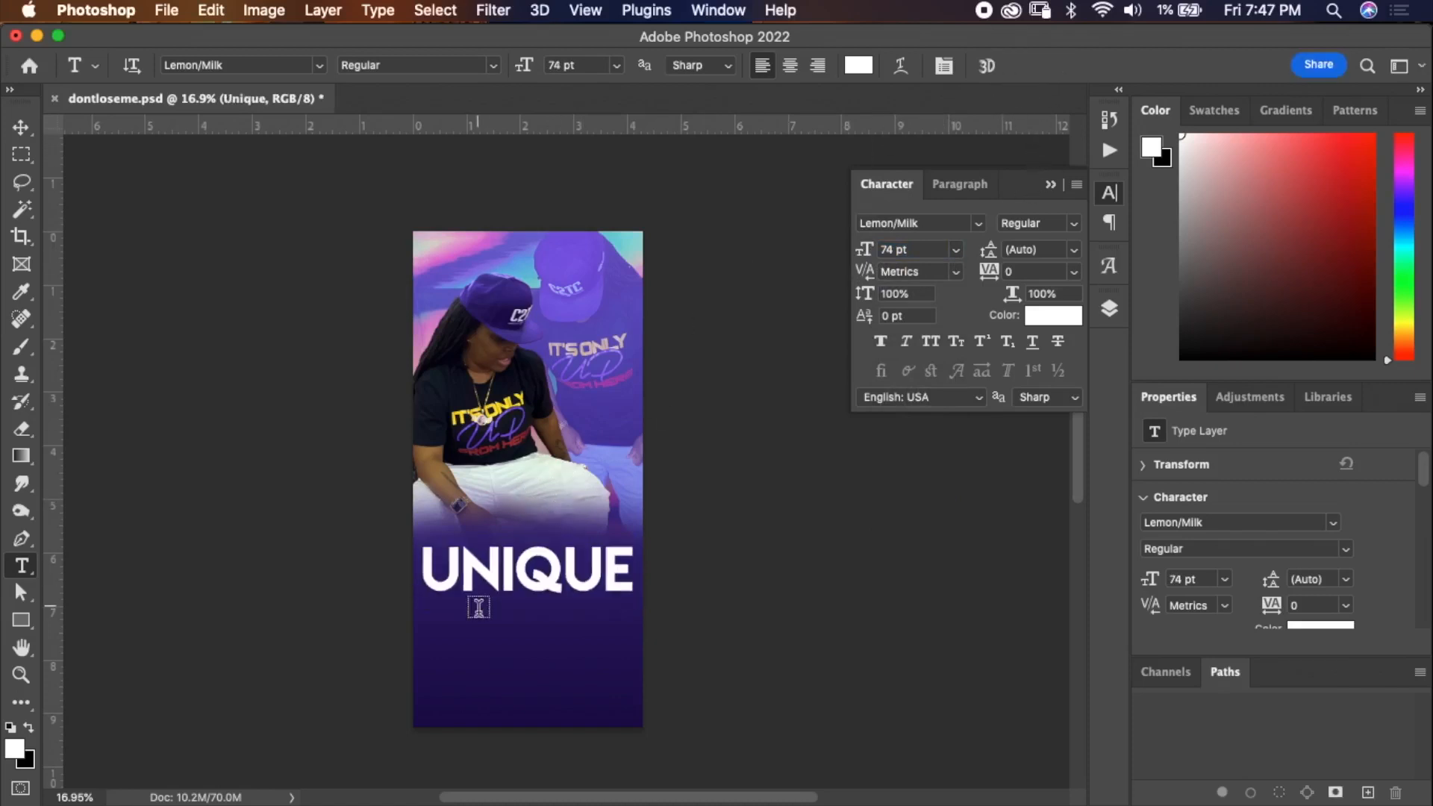
# Add a new text layer reading TAUGHT ME beneath the Unique text.
pyautogui.click(445, 641)
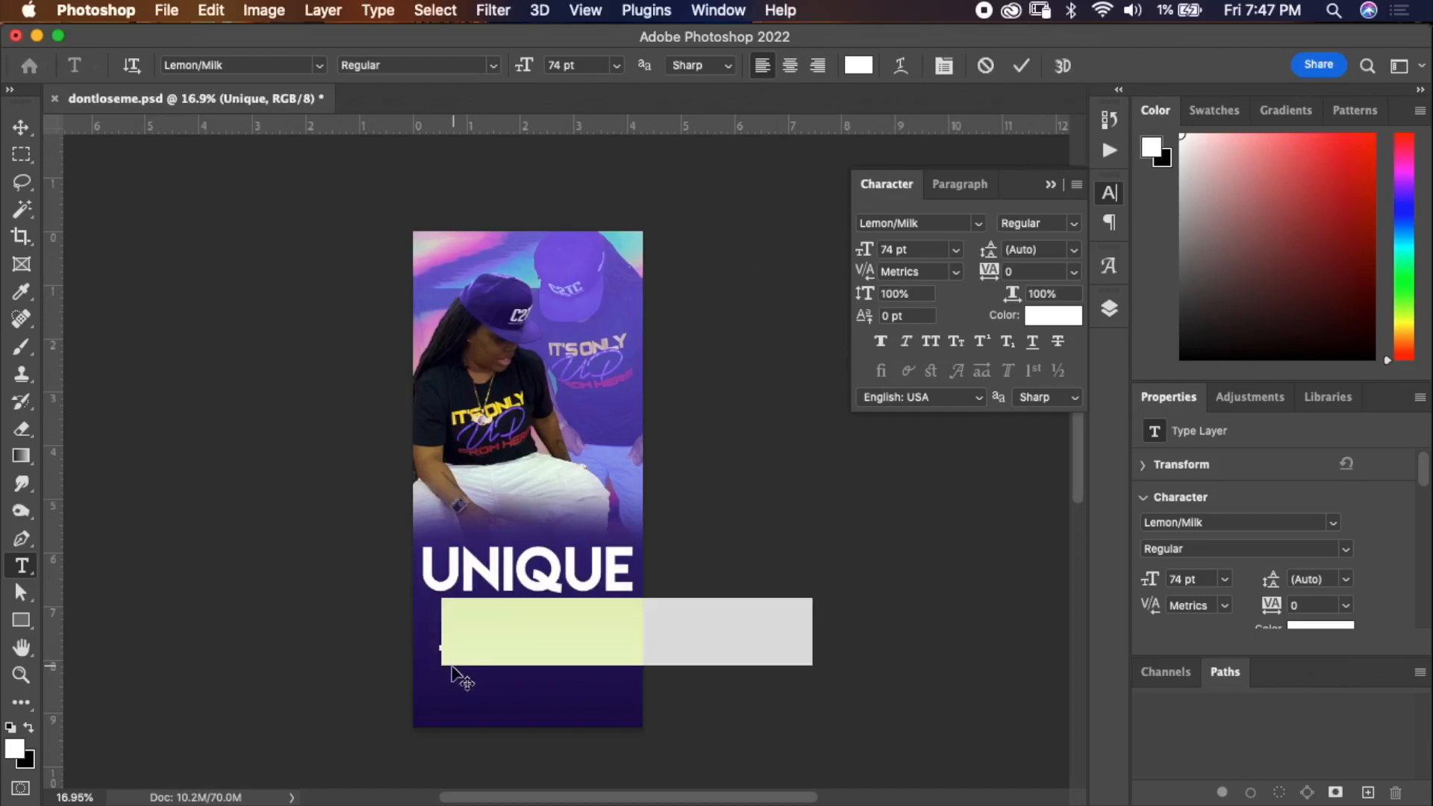
pyautogui.write('TAUGHT')
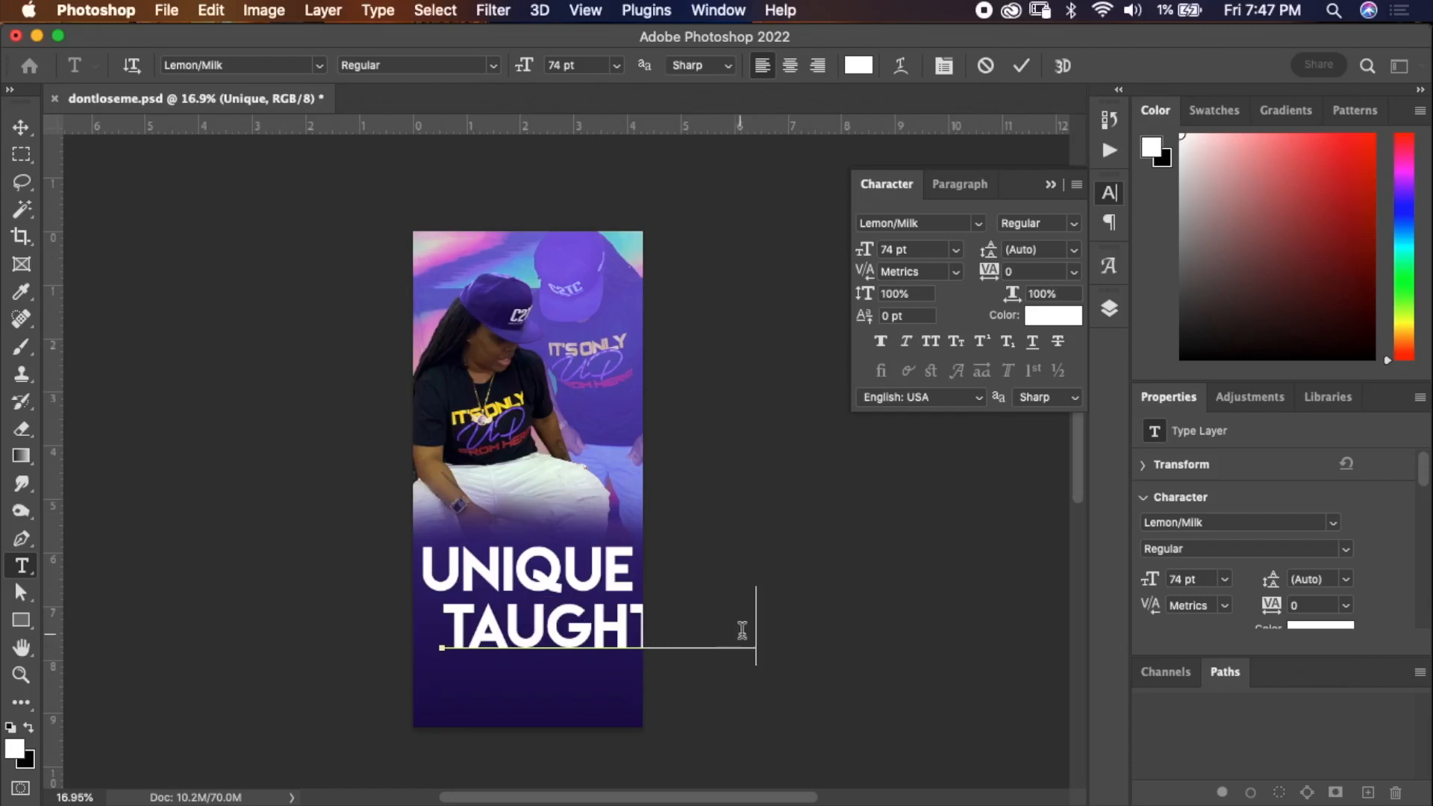
pyautogui.click(757, 635)
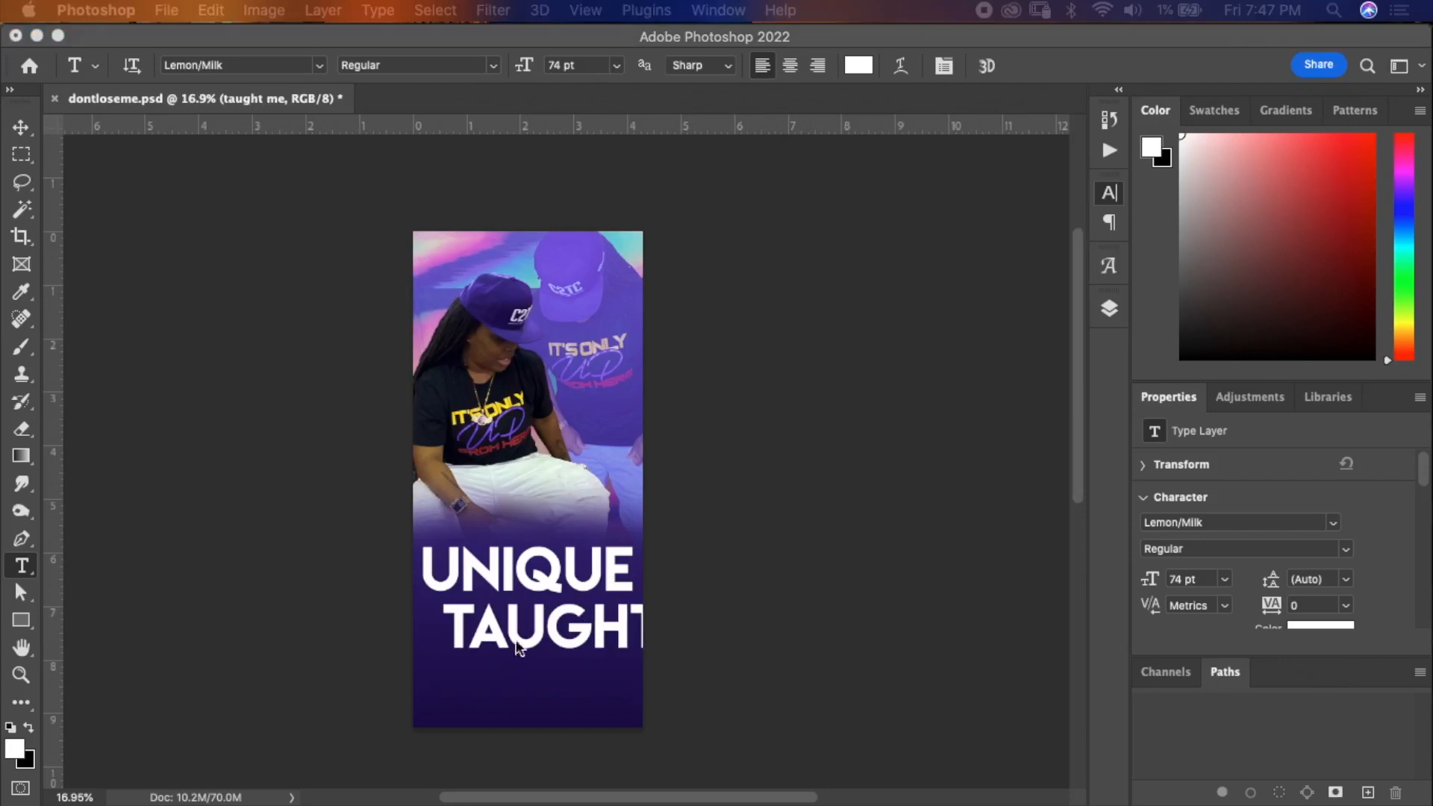
# Select all of the TAUGHT ME text and change its font to Qaz.
pyautogui.click(1110, 309)
pyautogui.click(1110, 309)
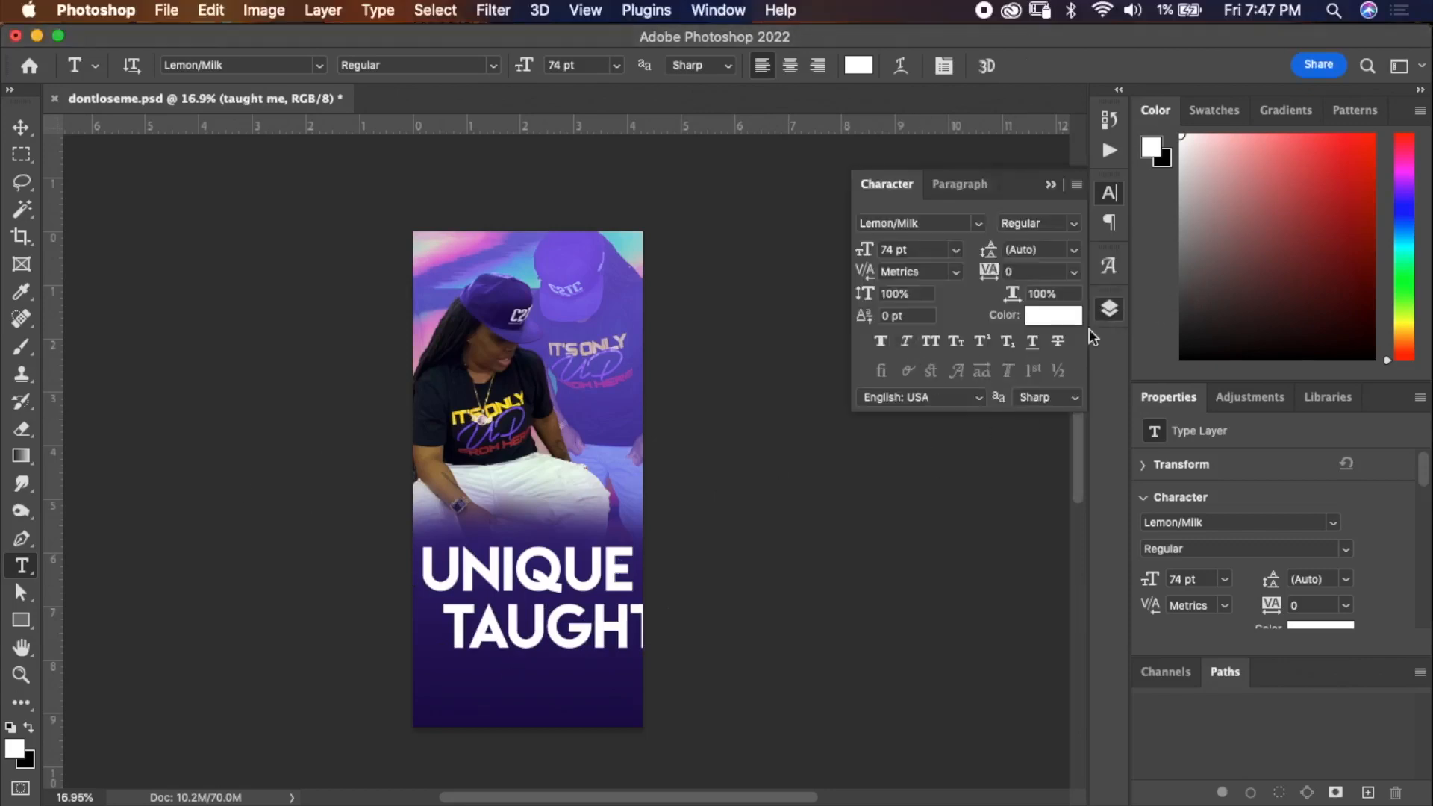
pyautogui.doubleClick(890, 330)
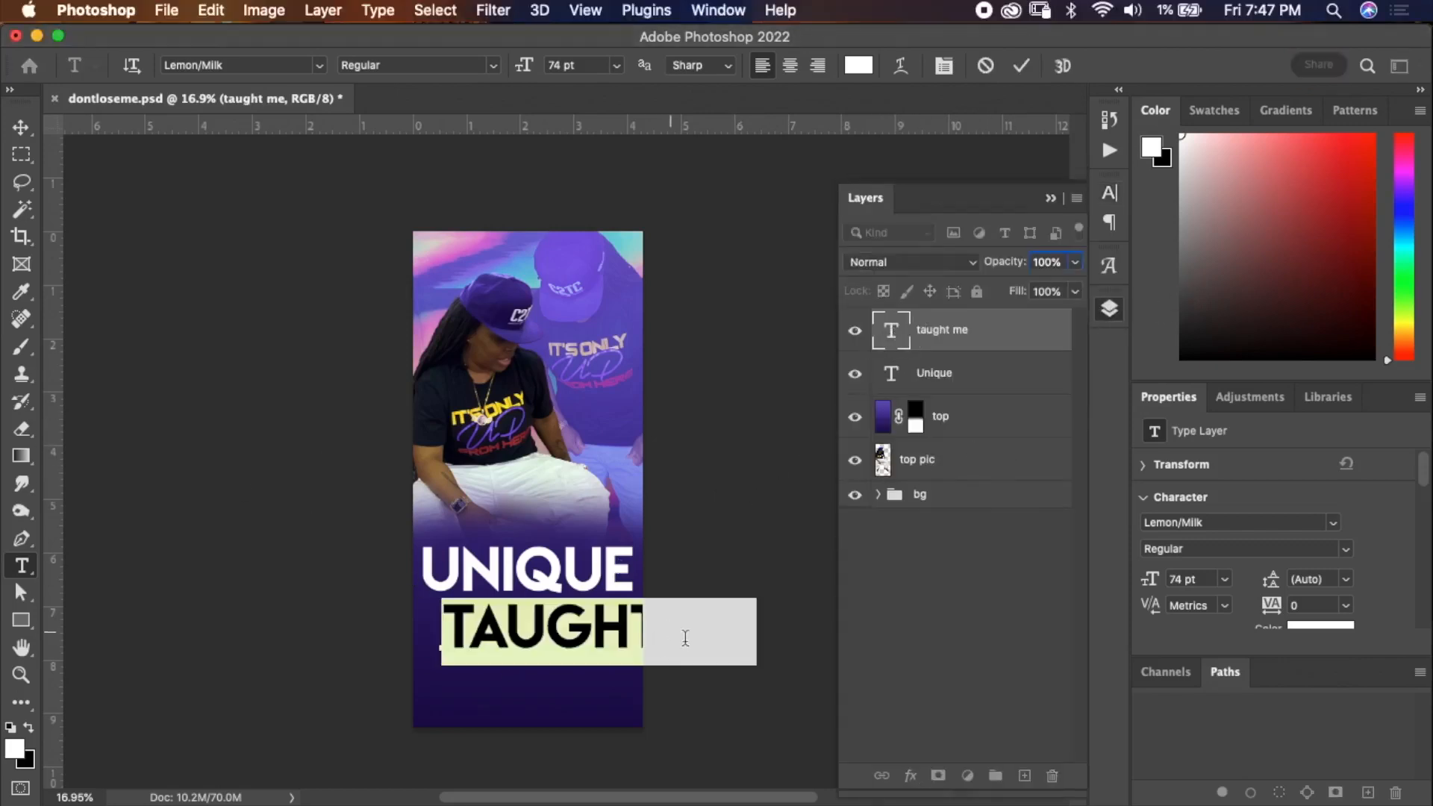
pyautogui.click(757, 636)
pyautogui.moveTo(757, 636); pyautogui.dragTo(392, 575)
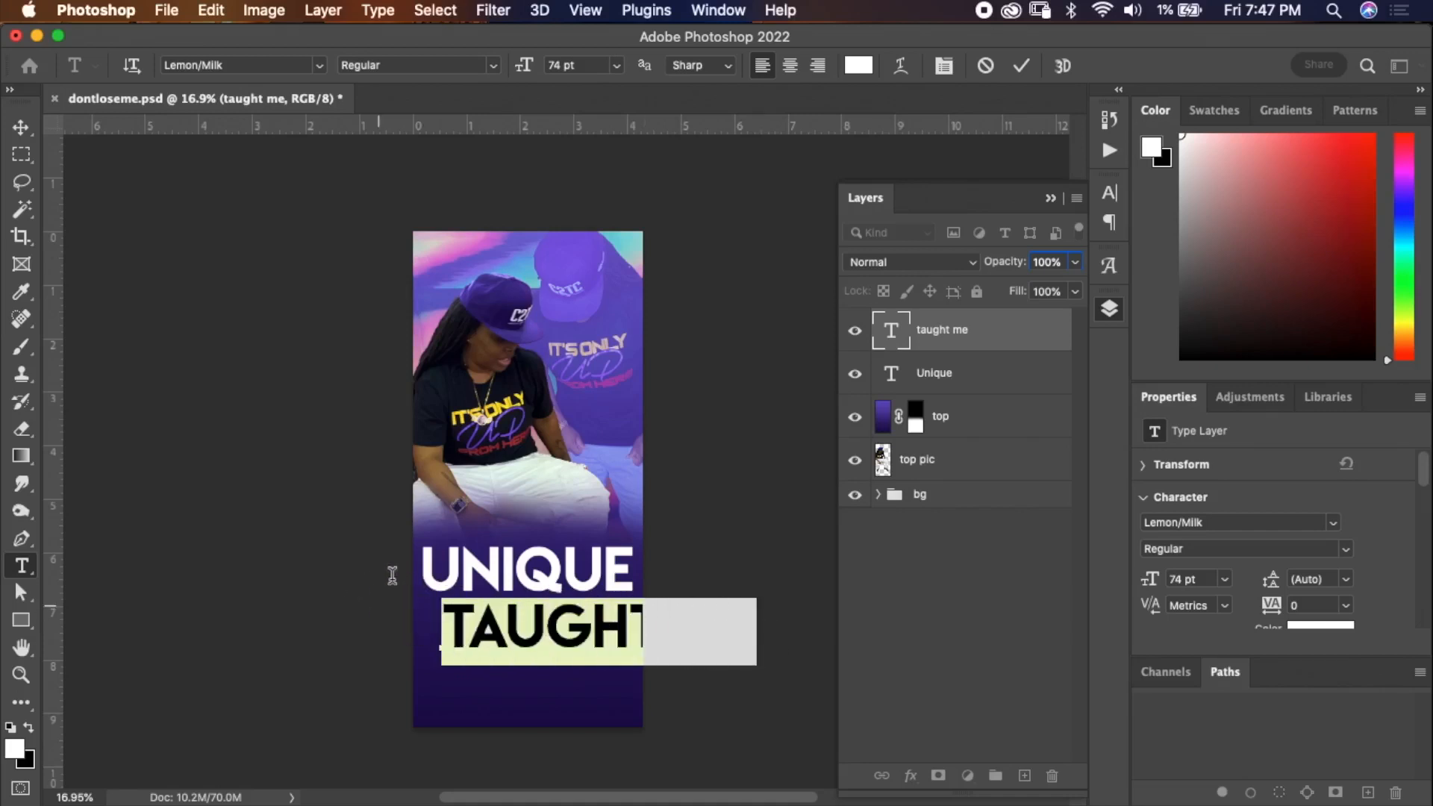
pyautogui.click(318, 68)
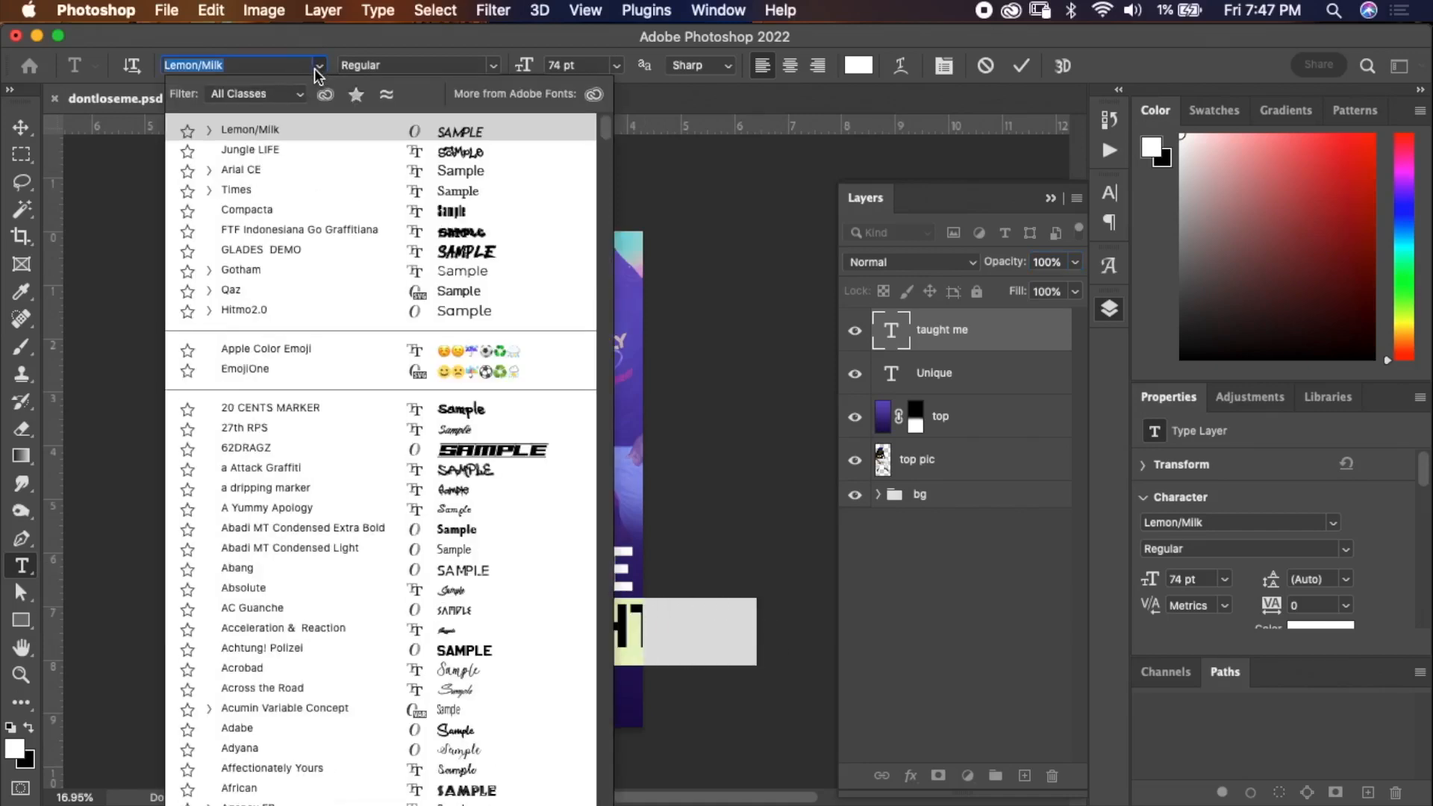
pyautogui.write('qa')
pyautogui.press('Down')
pyautogui.press('Return')
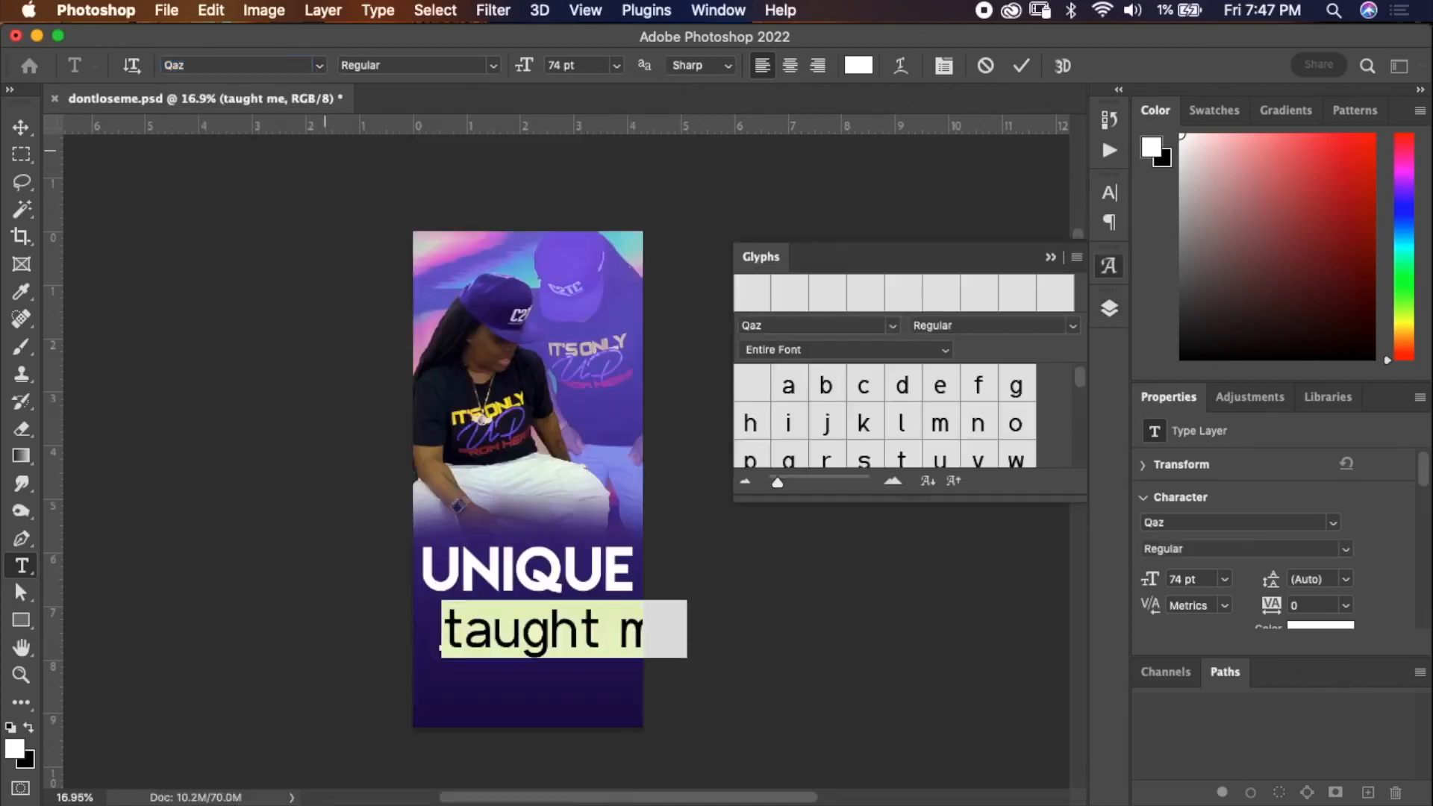
pyautogui.click(1051, 258)
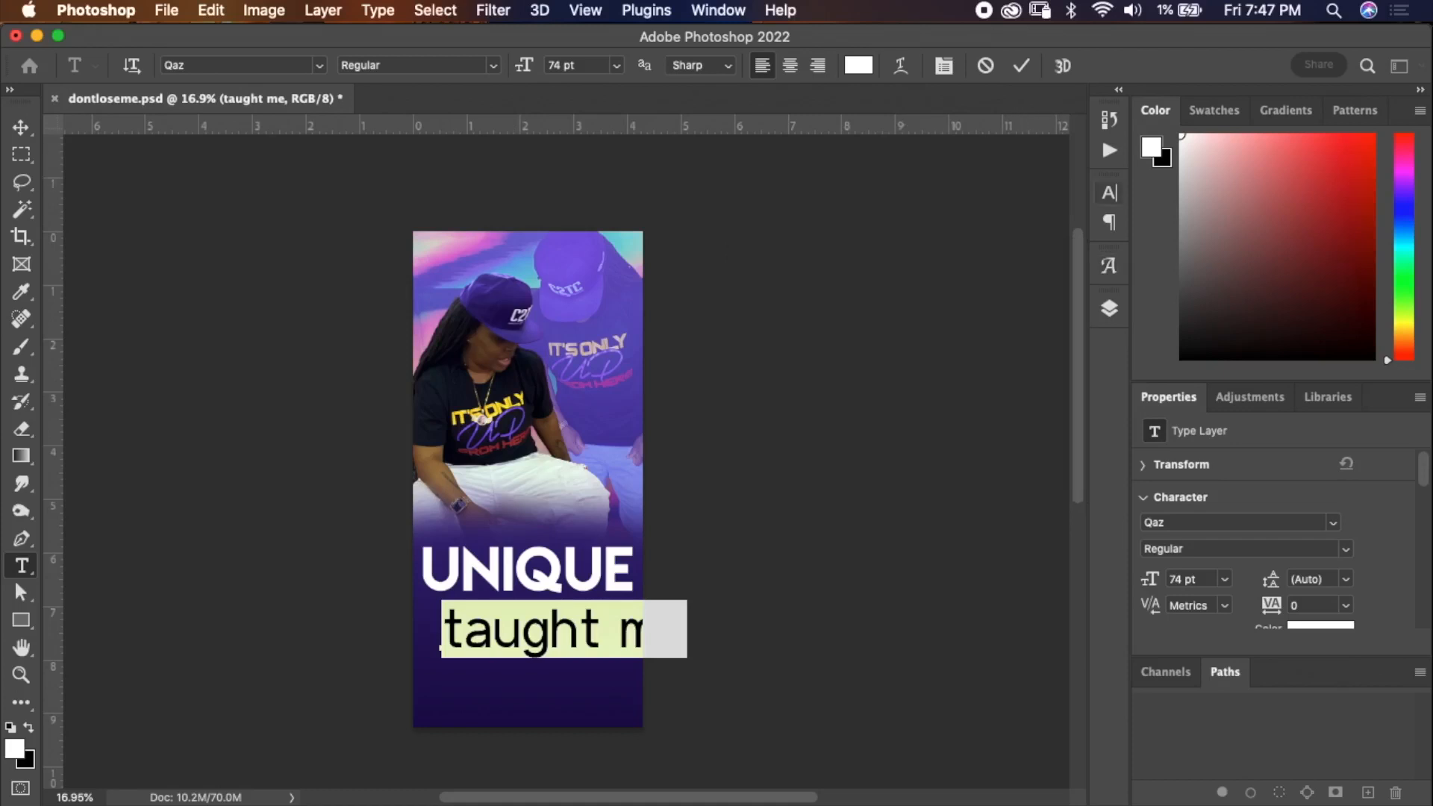
# Make the TAUGHT ME text all caps at 38 pt and centre it under Unique.
pyautogui.click(1109, 193)
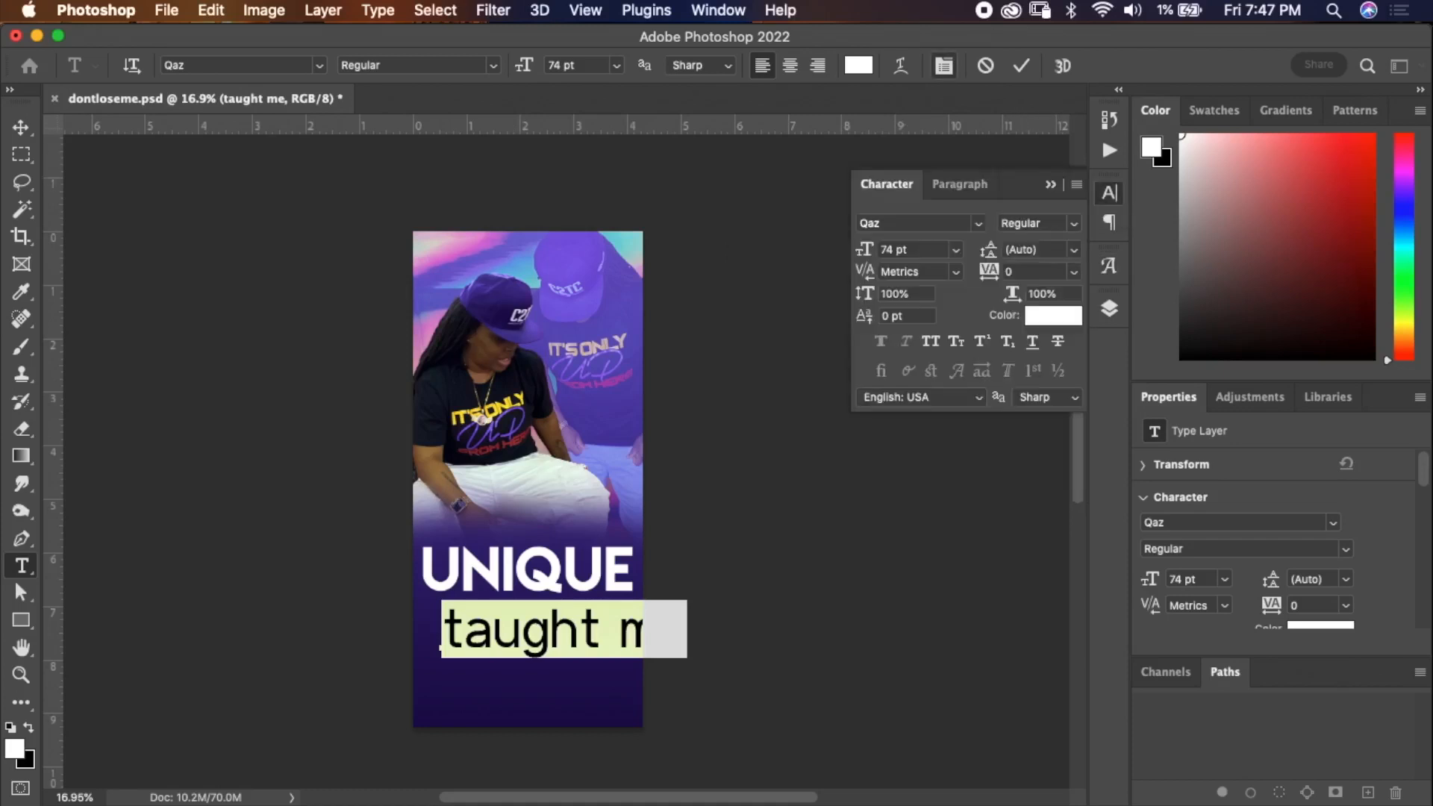
pyautogui.click(1110, 193)
pyautogui.click(1110, 192)
pyautogui.click(931, 341)
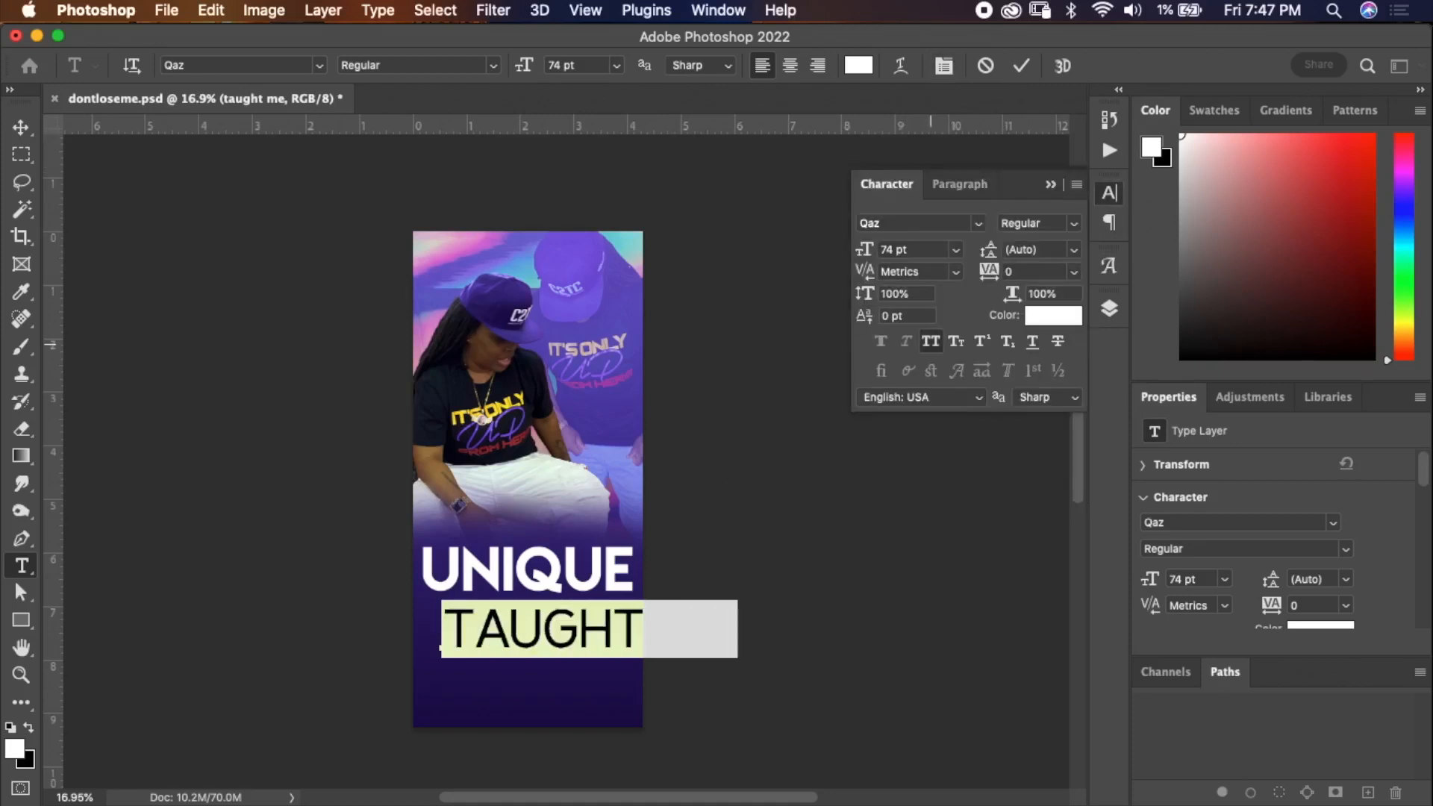
pyautogui.moveTo(864, 250); pyautogui.dragTo(837, 250)
pyautogui.moveTo(505, 543); pyautogui.dragTo(515, 522)
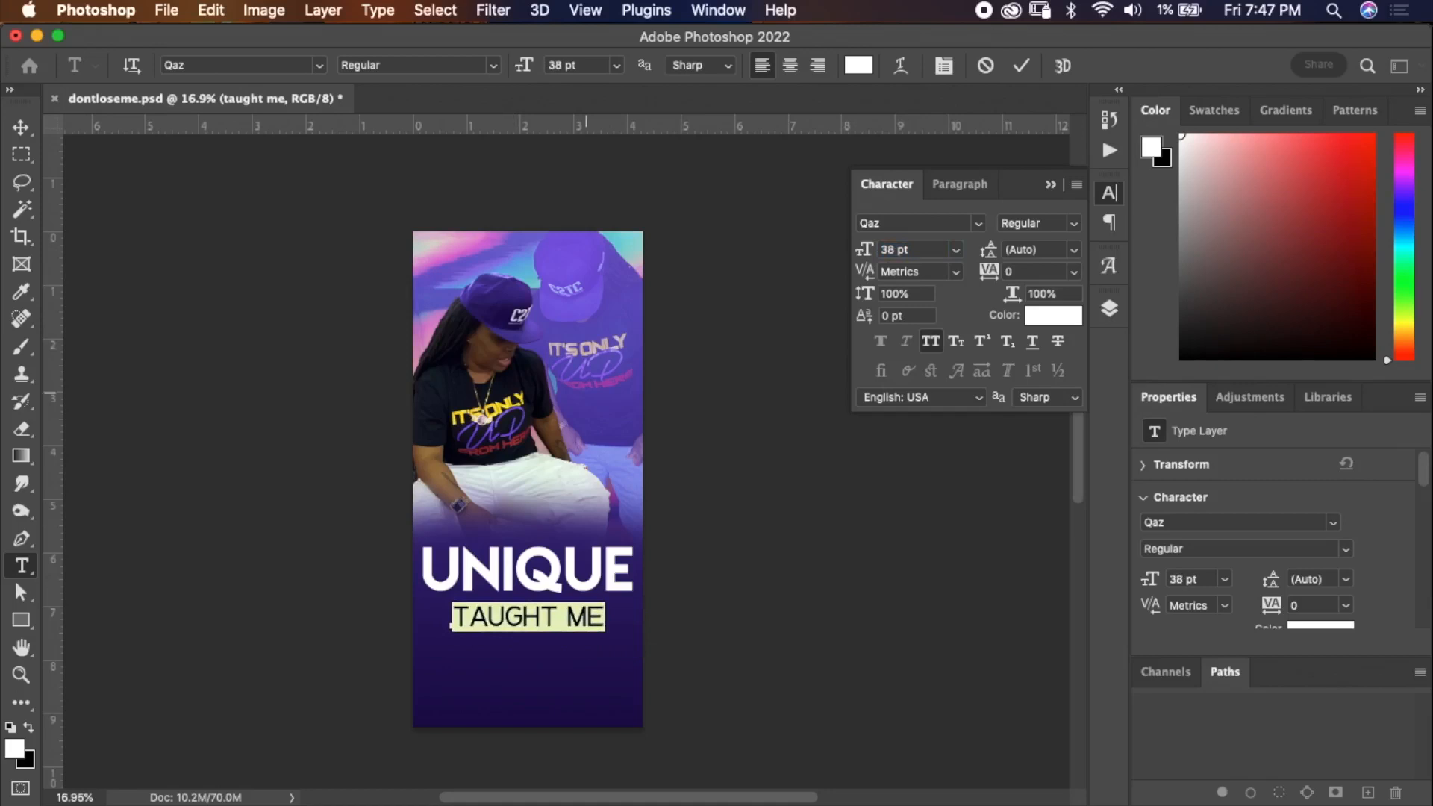
pyautogui.click(1021, 66)
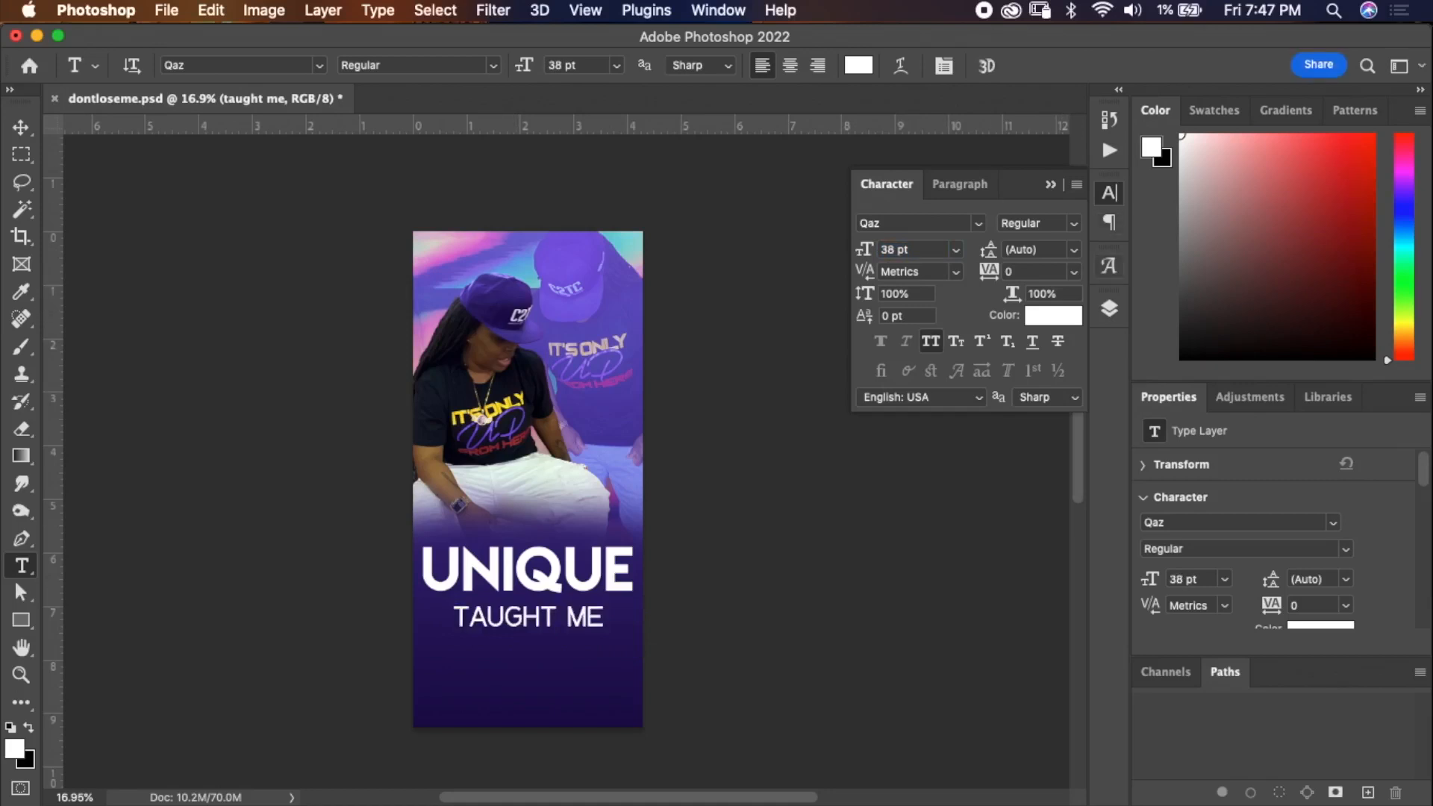
pyautogui.click(1109, 308)
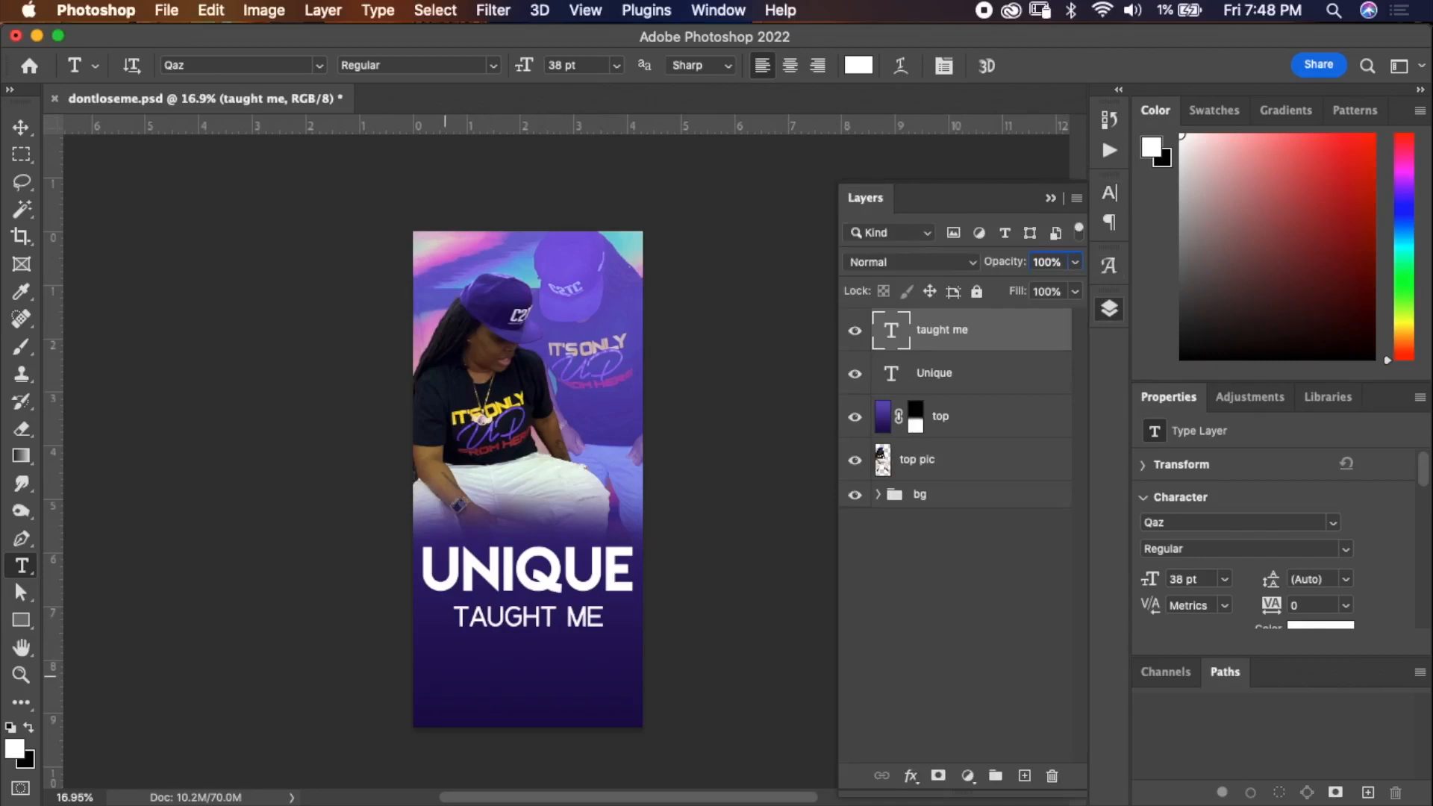
pyautogui.click(445, 676)
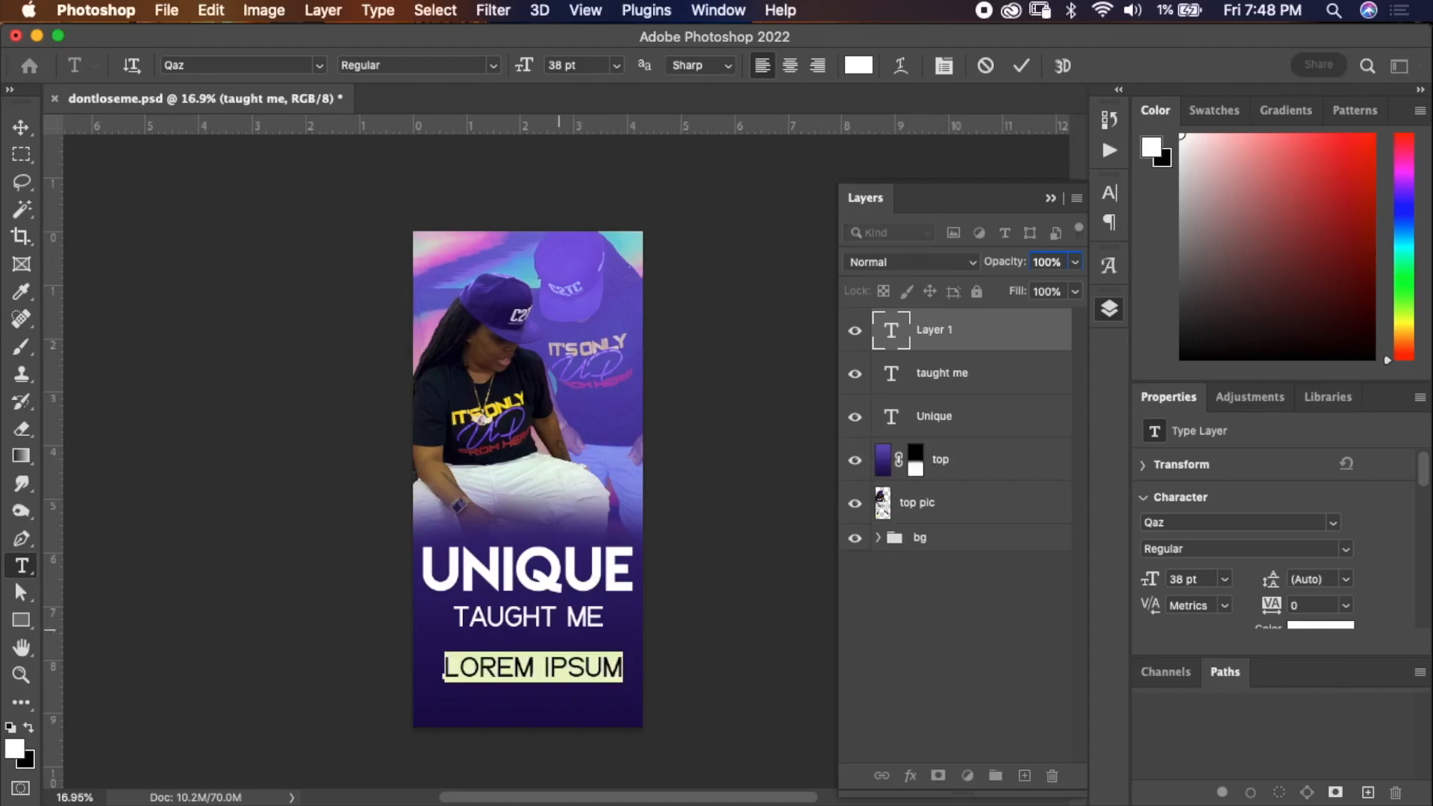
pyautogui.press('Escape')
# Duplicate the Unique layer and retype the copy as ADOBE PHOTOSHOP on two lines.
pyautogui.click(969, 378)
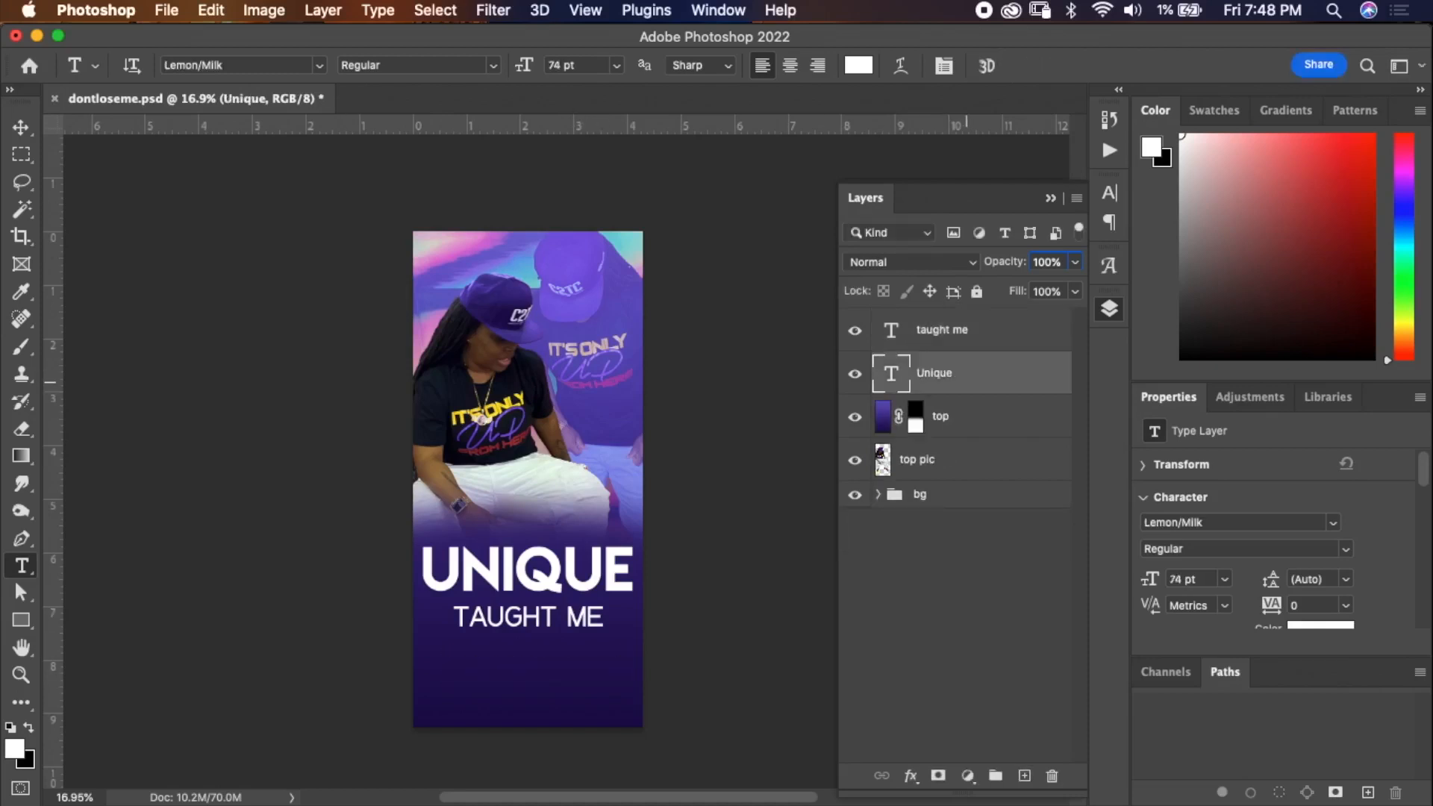
pyautogui.press('super+j')
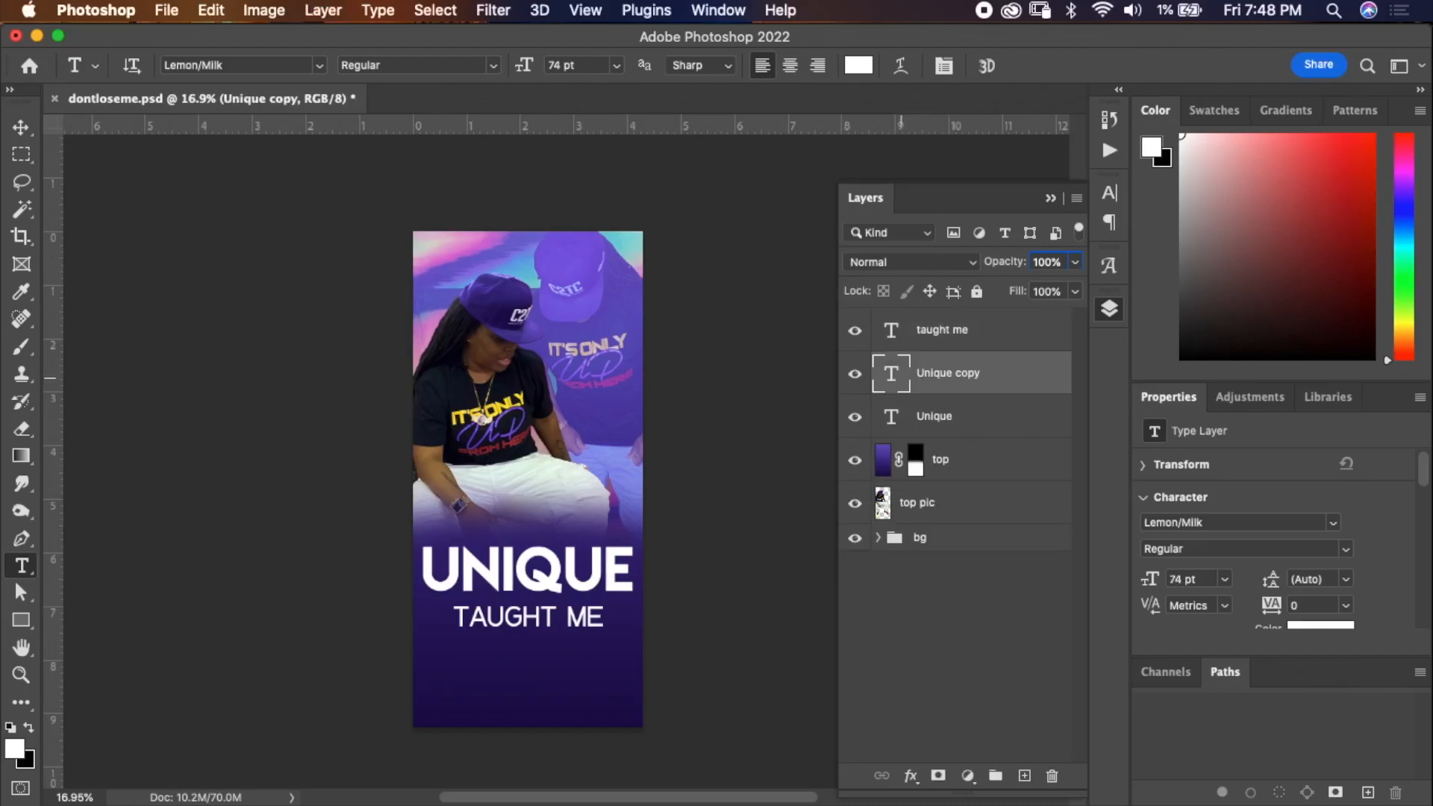
pyautogui.doubleClick(892, 371)
pyautogui.write('adobe')
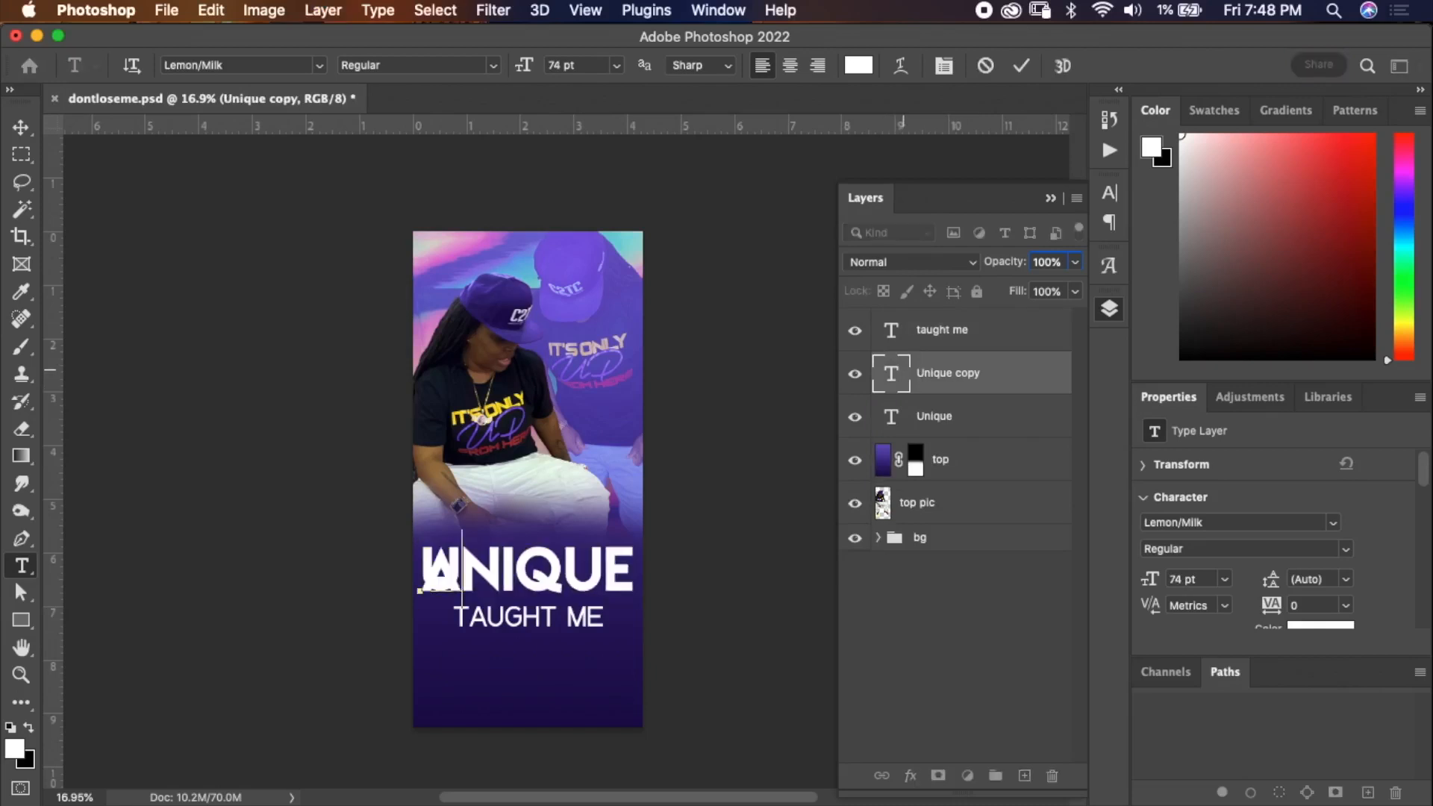
pyautogui.press('Return')
pyautogui.write('phot')
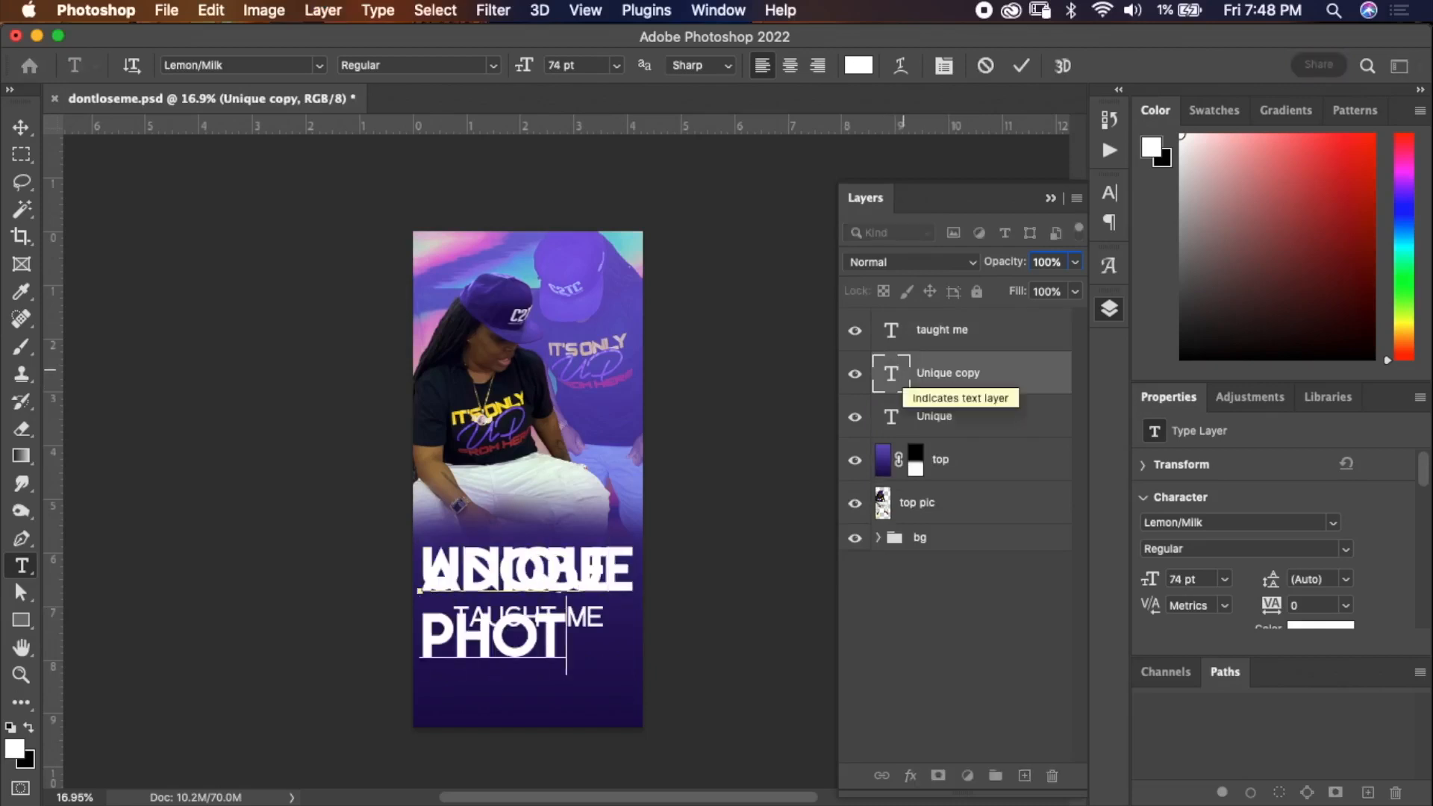
pyautogui.write('os')
# Set the ADOBE PHOTOSHOP text to 33 pt with 32 pt leading and place it under TAUGHT ME.
pyautogui.press('super+a')
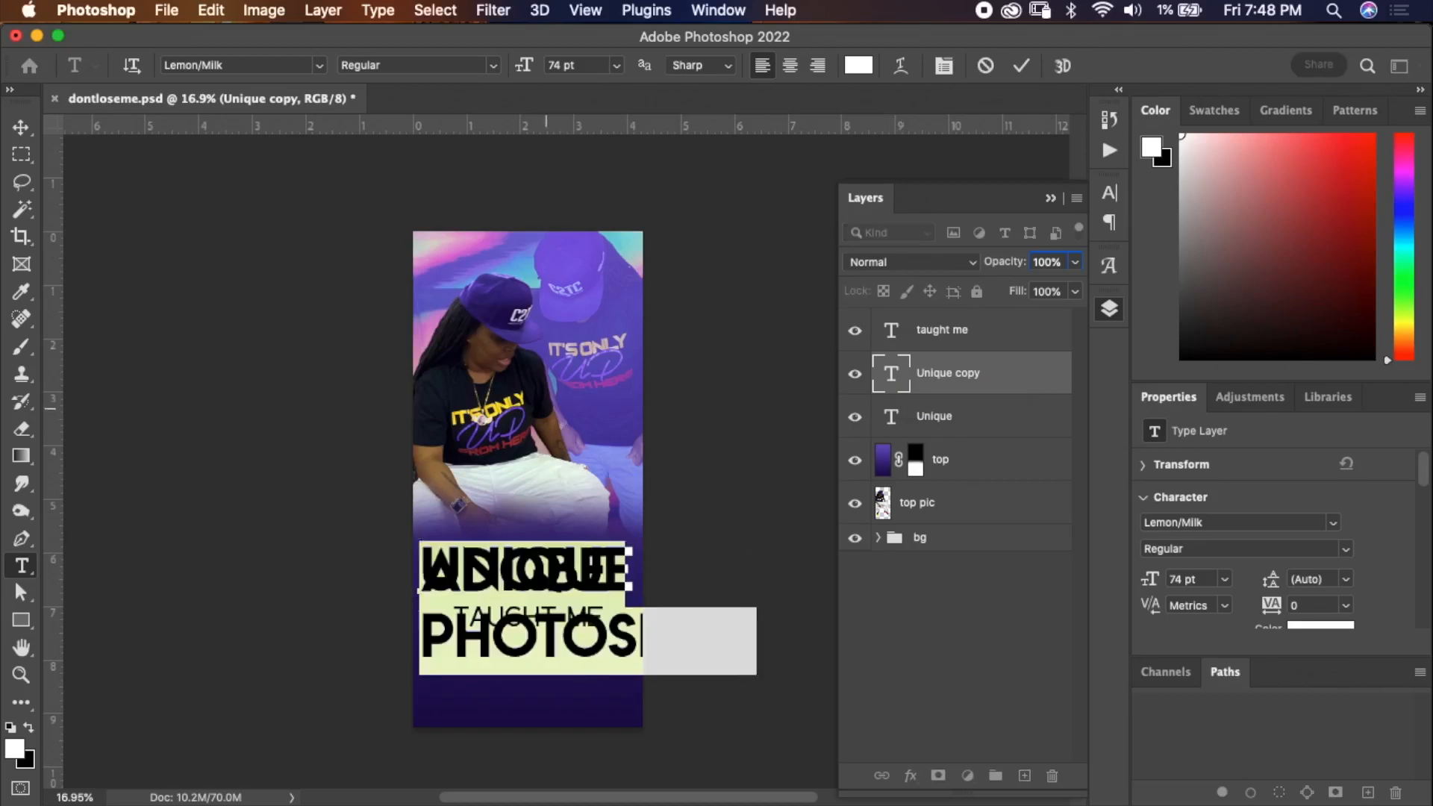
pyautogui.moveTo(533, 478); pyautogui.dragTo(531, 489)
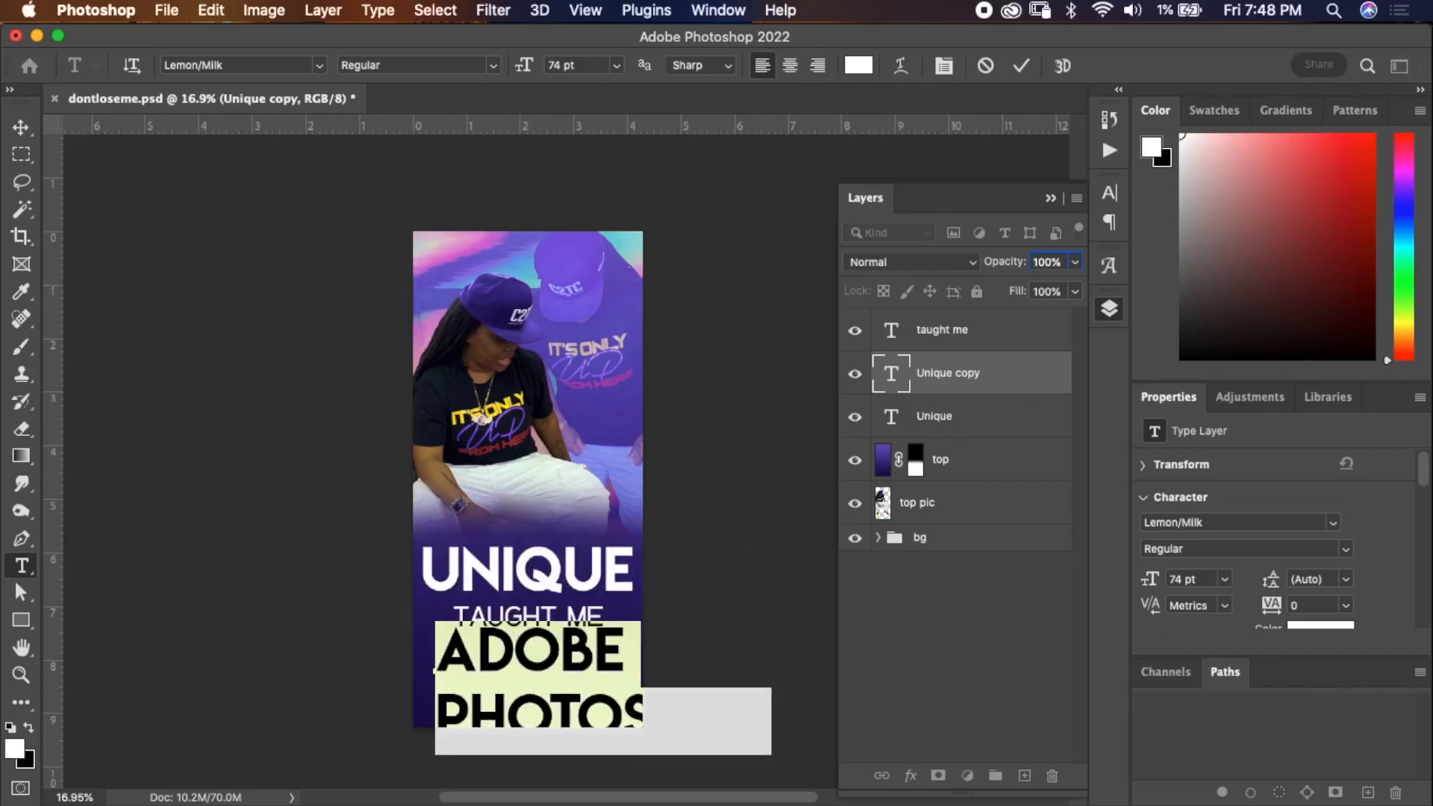
pyautogui.click(944, 65)
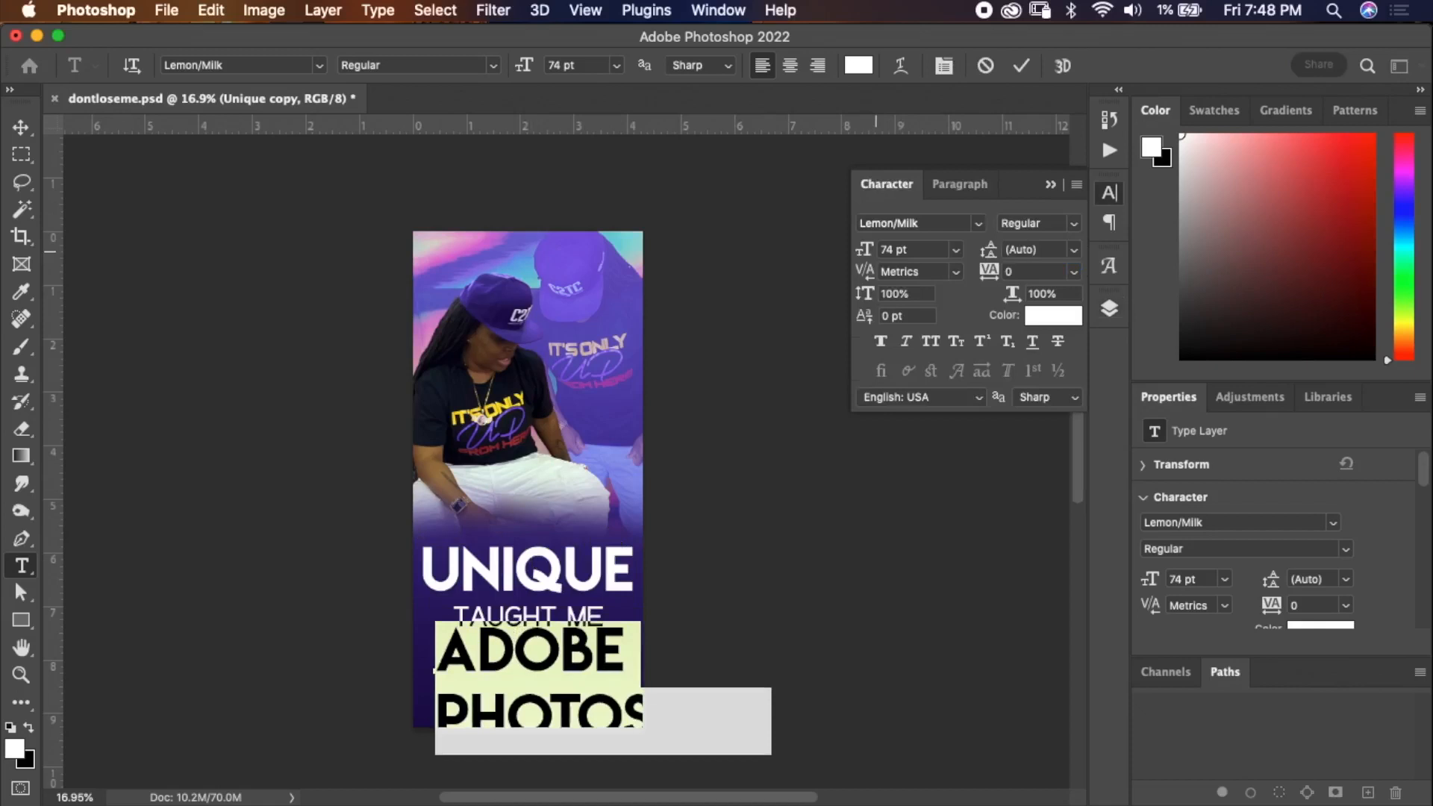
pyautogui.moveTo(867, 251); pyautogui.dragTo(820, 251)
pyautogui.moveTo(528, 597); pyautogui.dragTo(578, 587)
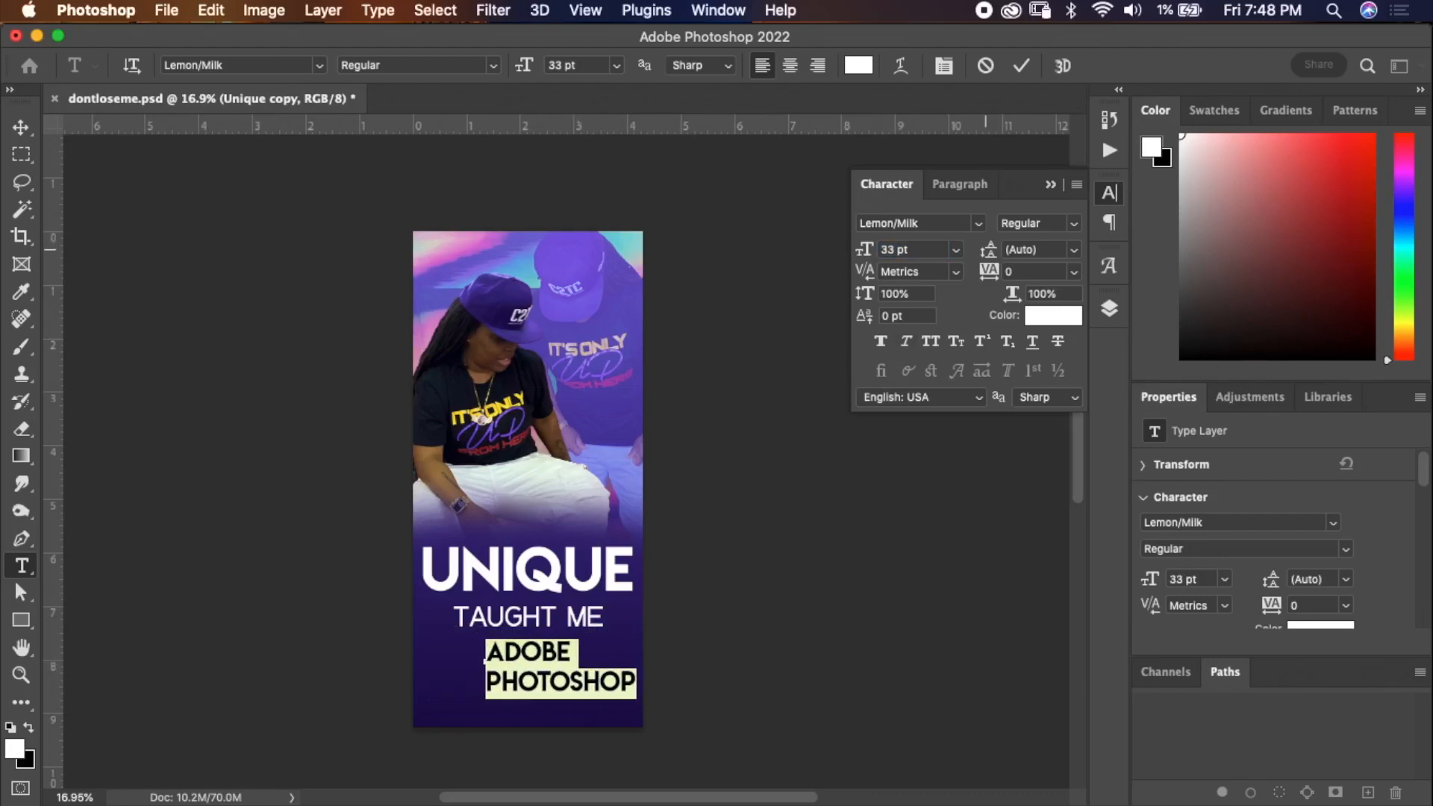
pyautogui.moveTo(990, 250); pyautogui.dragTo(984, 250)
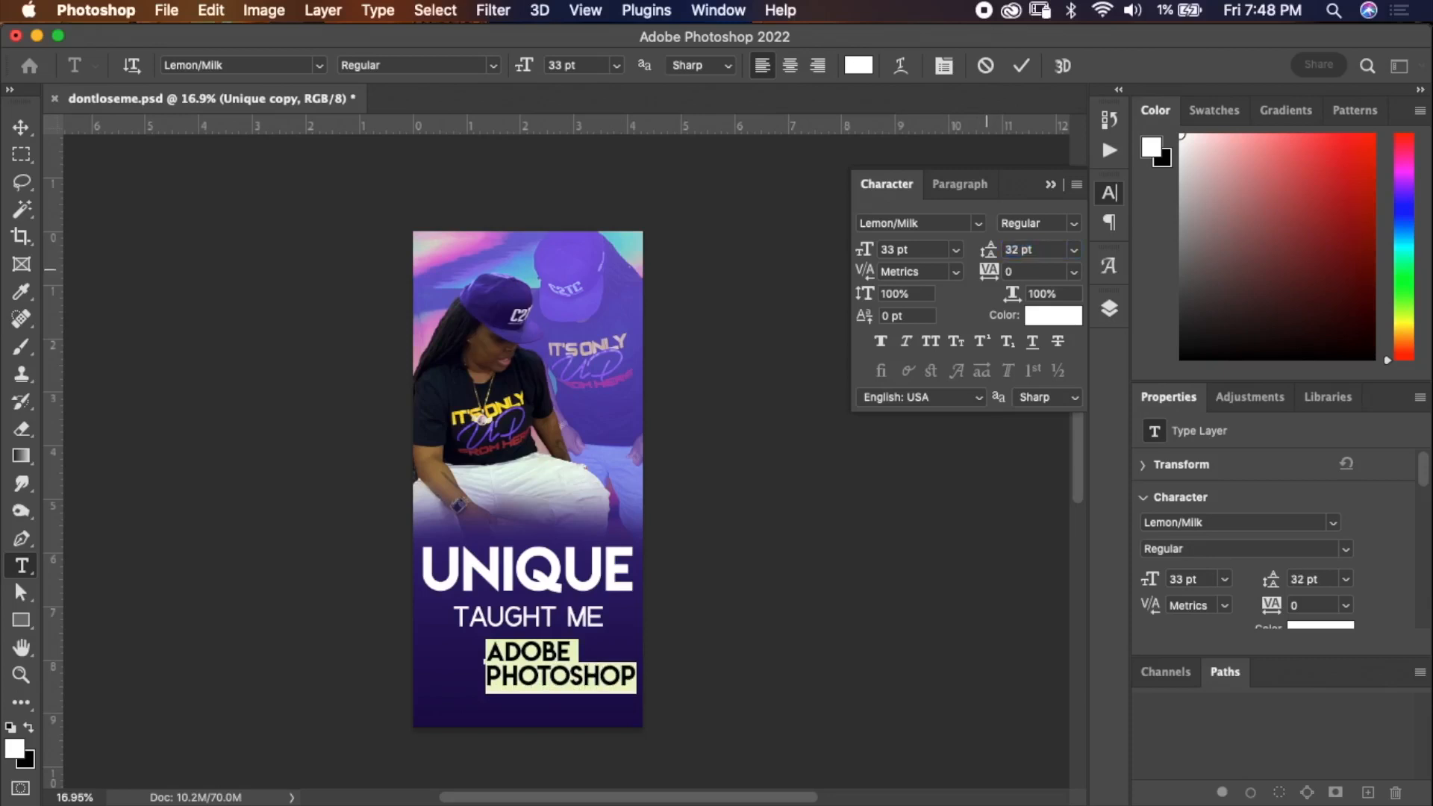
# Try different tracking and vertical and horizontal scale values on the ADOBE PHOTOSHOP text.
pyautogui.moveTo(989, 272)
pyautogui.mouseDown()
pyautogui.moveTo(1005, 271)
pyautogui.moveTo(977, 273)
pyautogui.moveTo(999, 272)
pyautogui.mouseUp()
pyautogui.click(1073, 273)
pyautogui.click(1031, 396)
pyautogui.click(1074, 273)
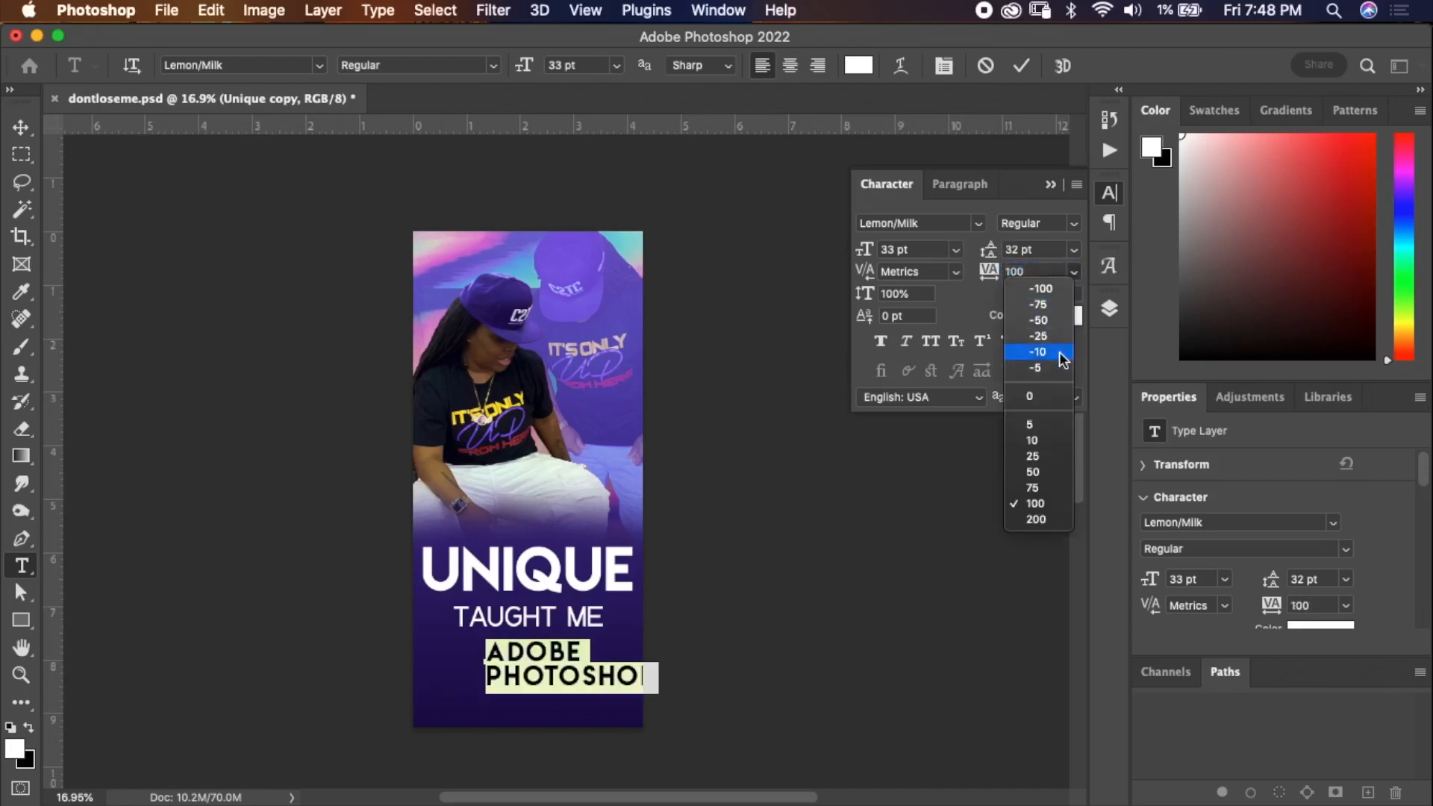
pyautogui.click(1031, 394)
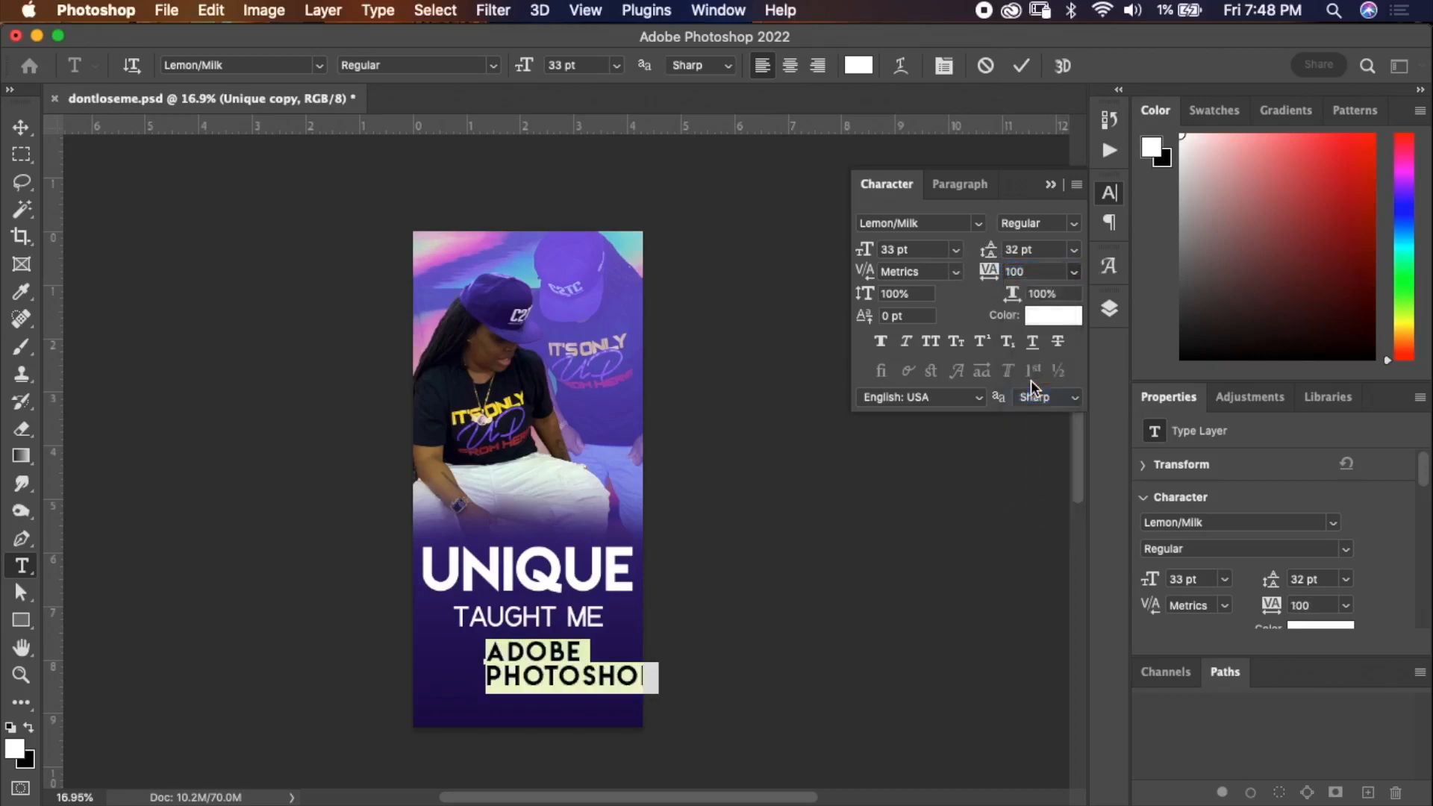
pyautogui.click(869, 297)
pyautogui.moveTo(869, 297); pyautogui.dragTo(901, 297)
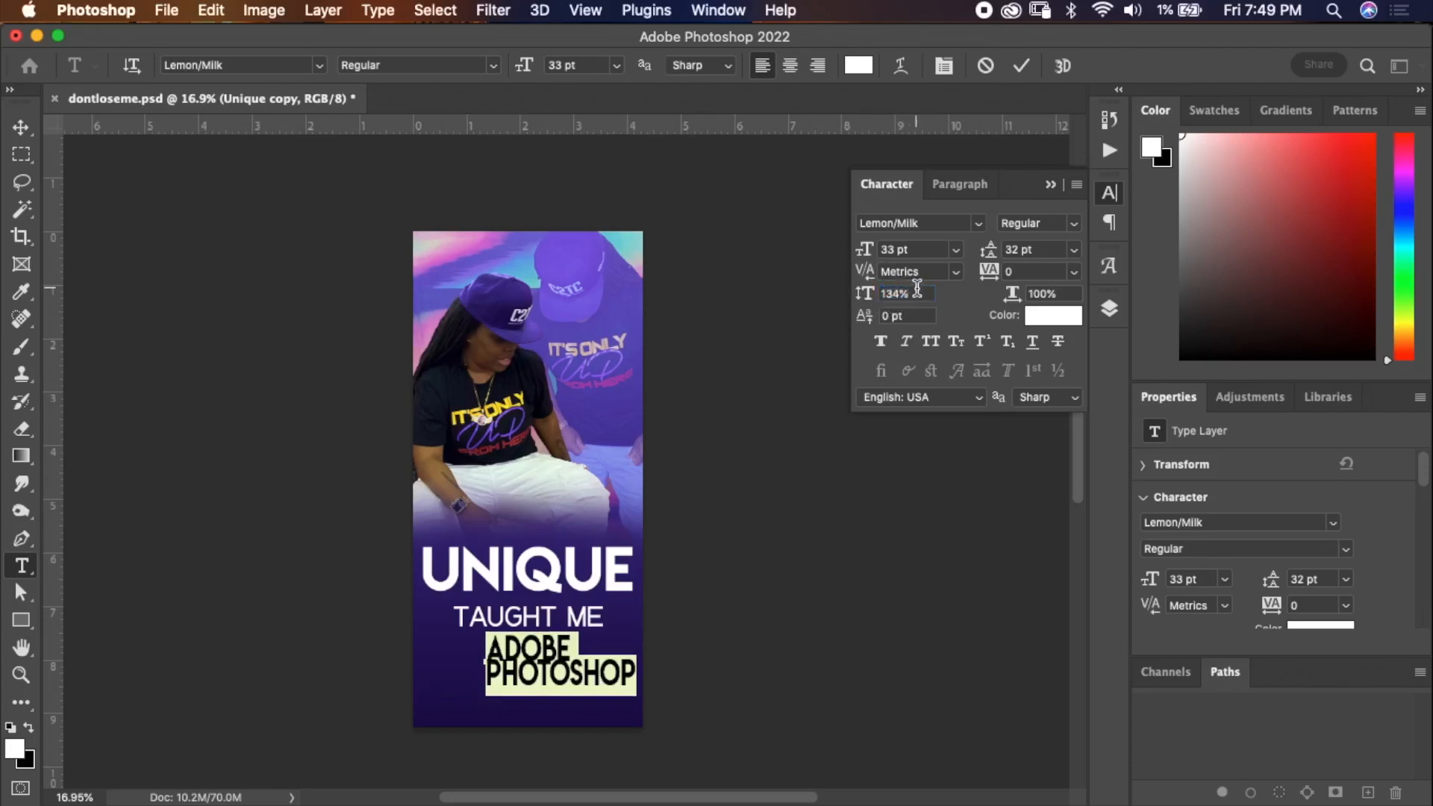
pyautogui.click(859, 294)
pyautogui.write('100')
pyautogui.moveTo(1012, 294)
pyautogui.mouseDown()
pyautogui.moveTo(1052, 294)
pyautogui.moveTo(1026, 295)
pyautogui.mouseUp()
pyautogui.press('Tab')
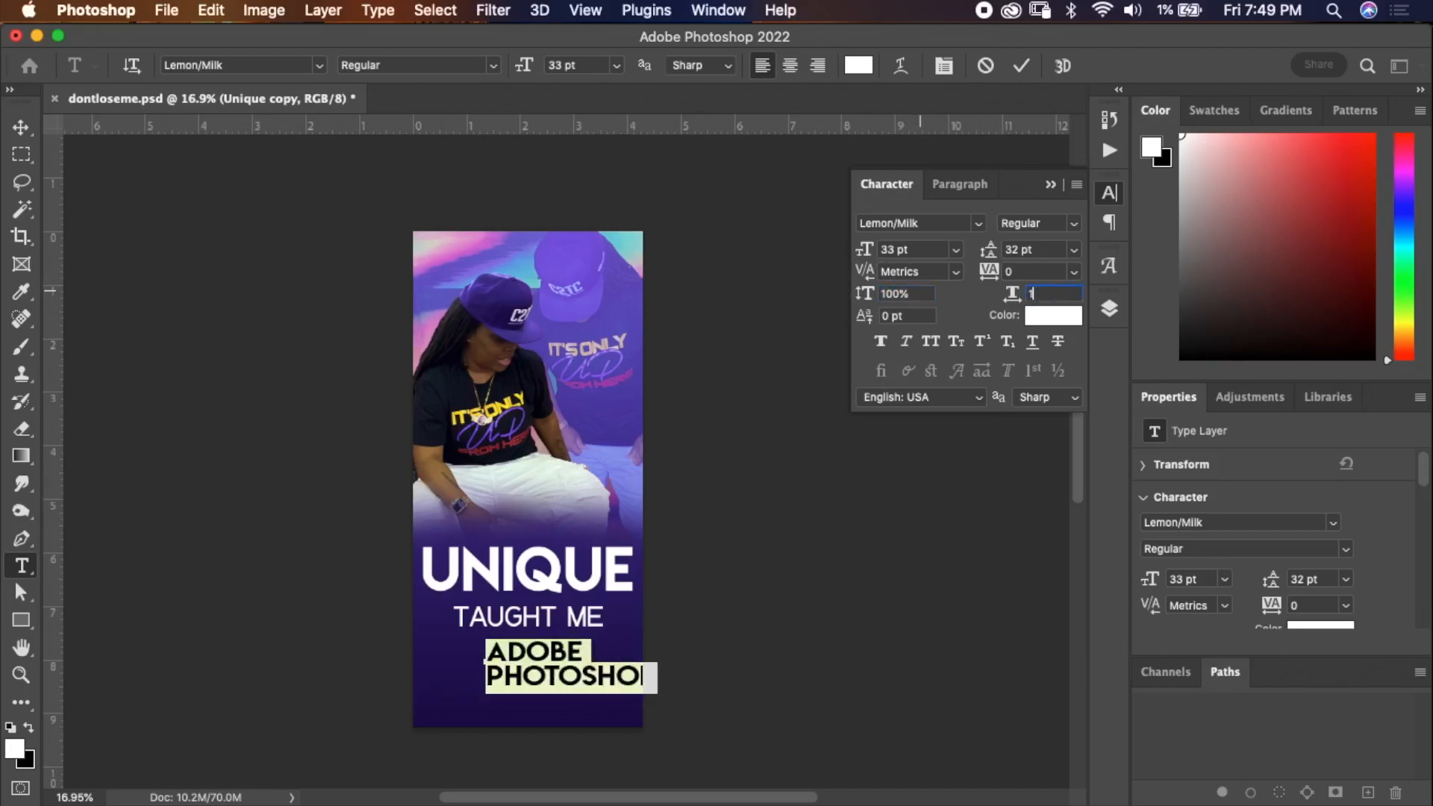
pyautogui.click(1021, 66)
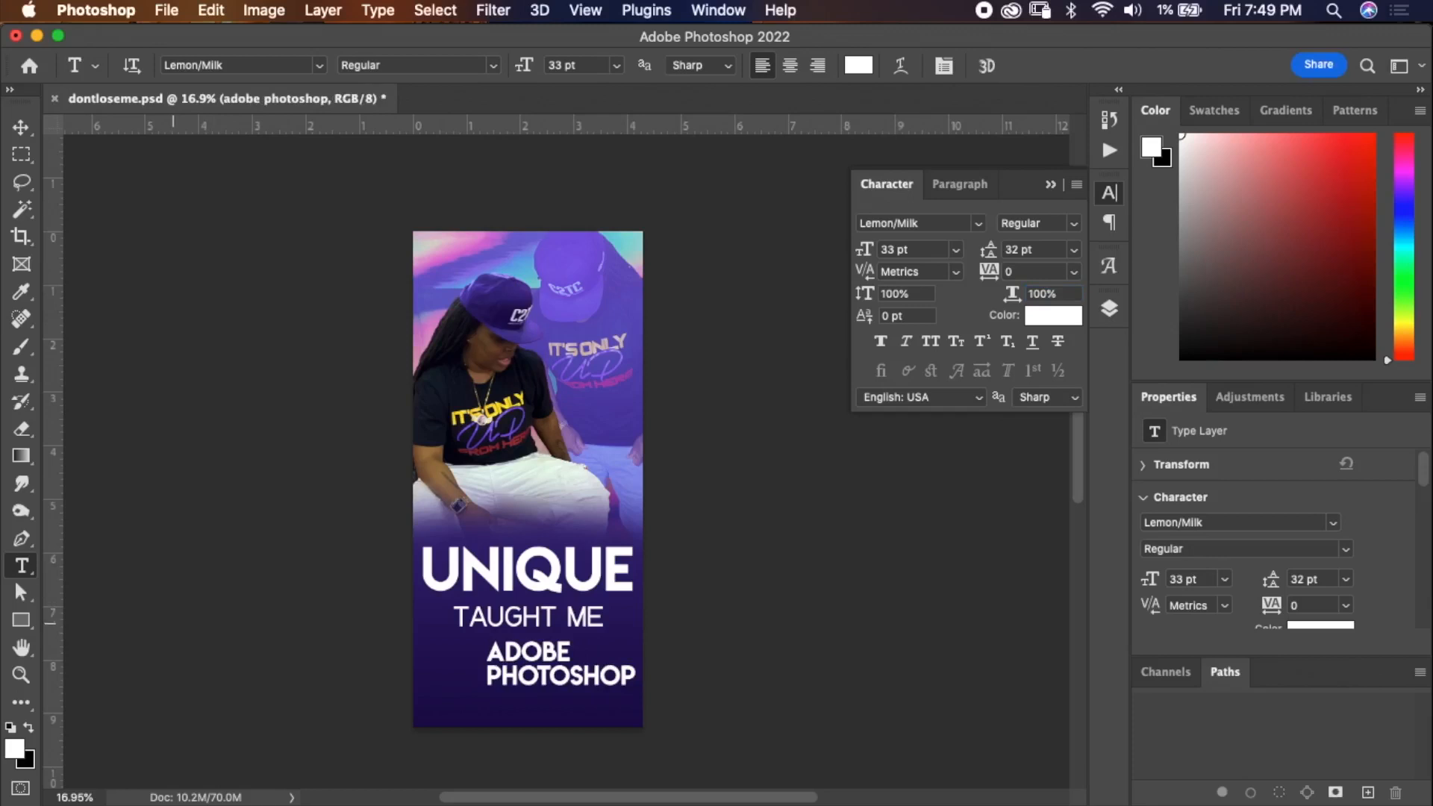
# Place the ps.png Photoshop logo into the document, scaled to about 48%, above the TAUGHT ME text.
pyautogui.click(222, 784)
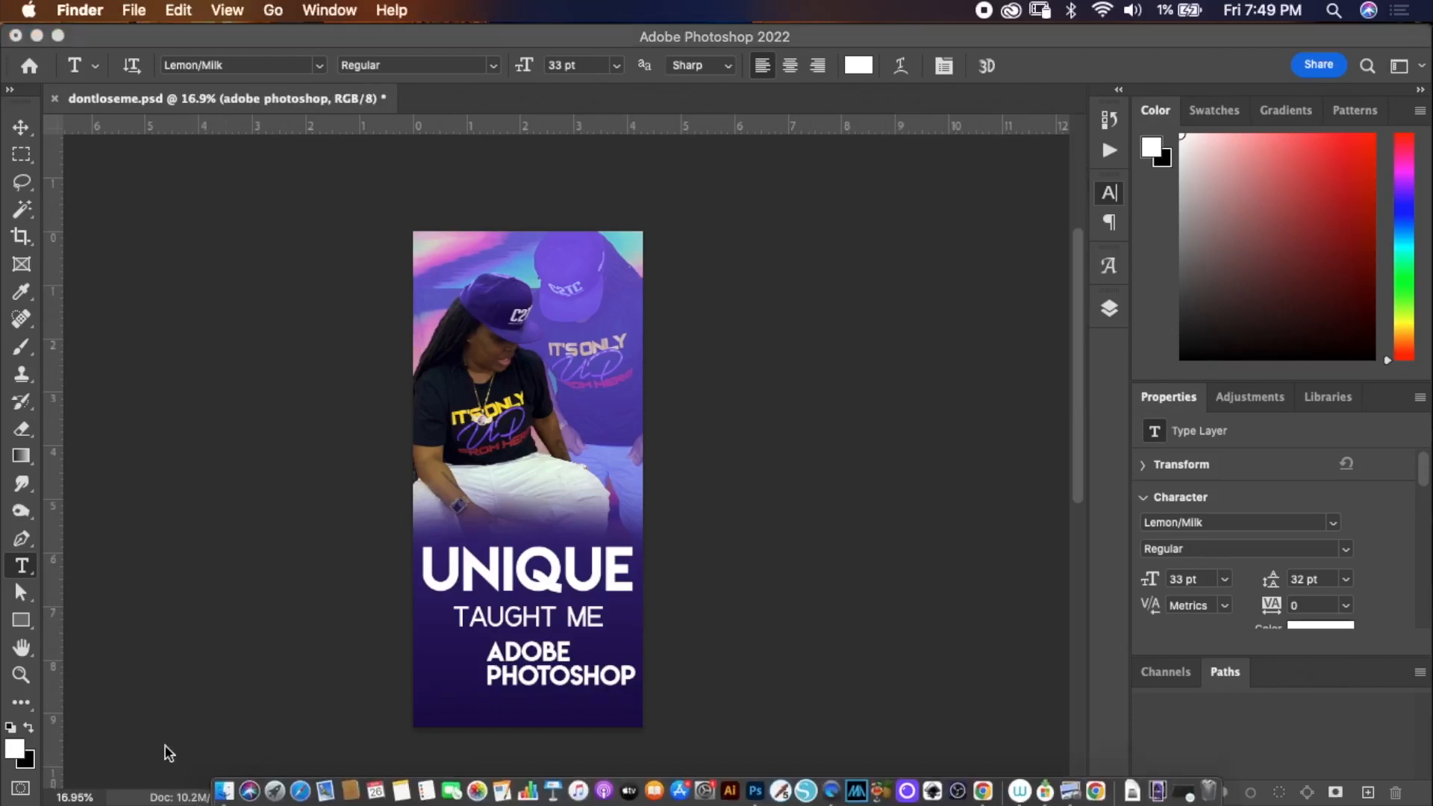
pyautogui.moveTo(397, 640); pyautogui.dragTo(179, 627)
pyautogui.moveTo(442, 418); pyautogui.dragTo(773, 418)
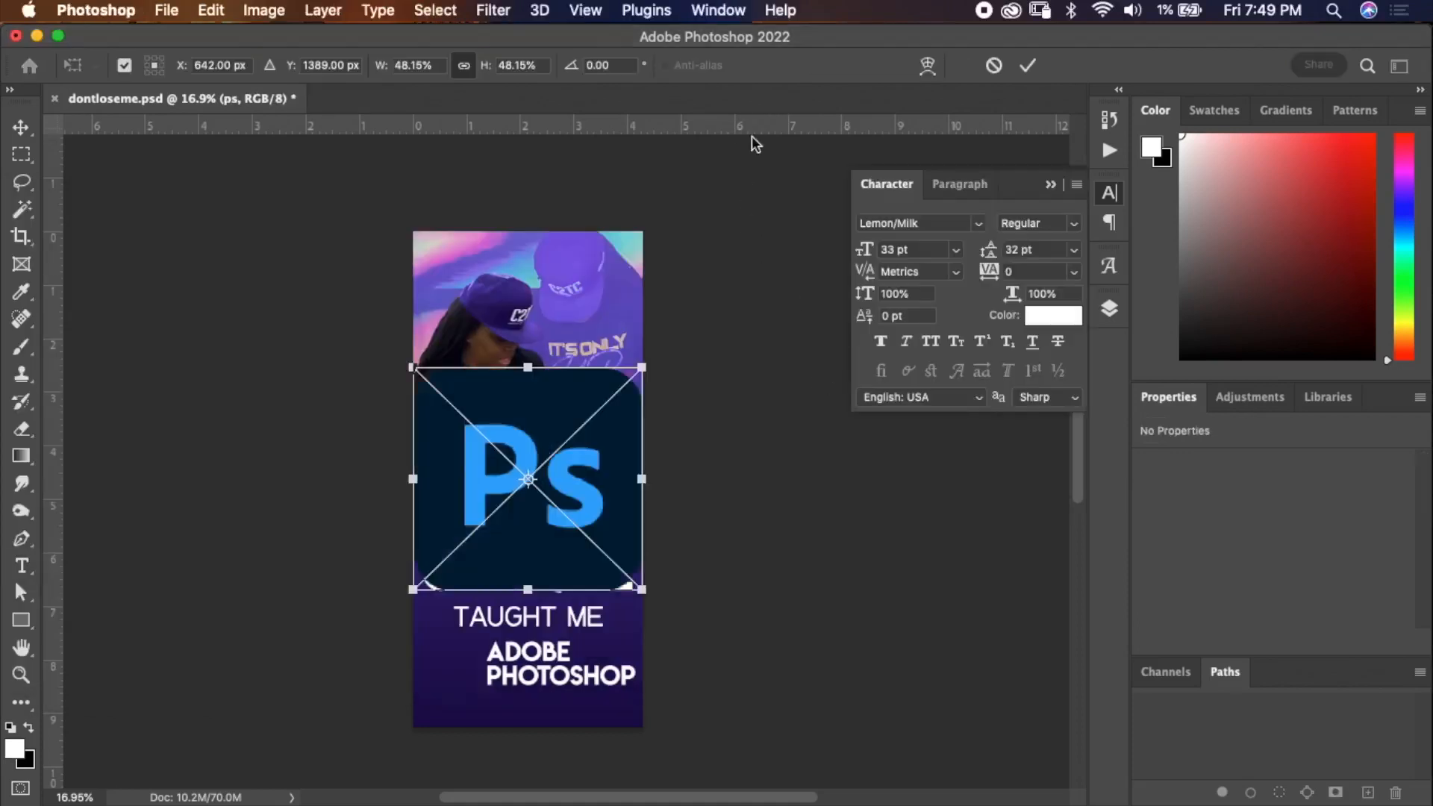
pyautogui.click(1028, 65)
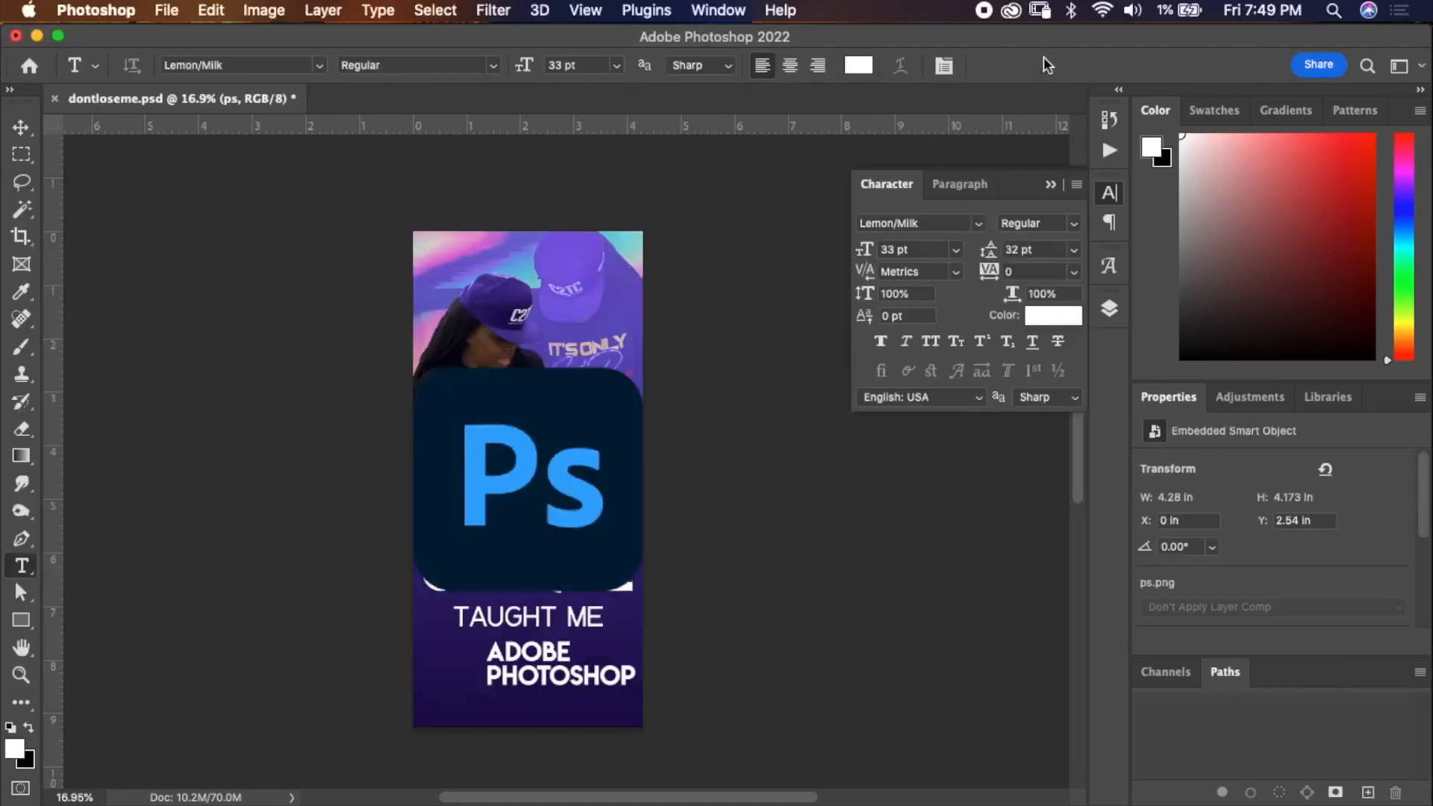
# Group the TAUGHT ME, ADOBE PHOTOSHOP and Unique text layers and name the group words.
pyautogui.click(1110, 308)
pyautogui.moveTo(1008, 370); pyautogui.dragTo(1007, 324)
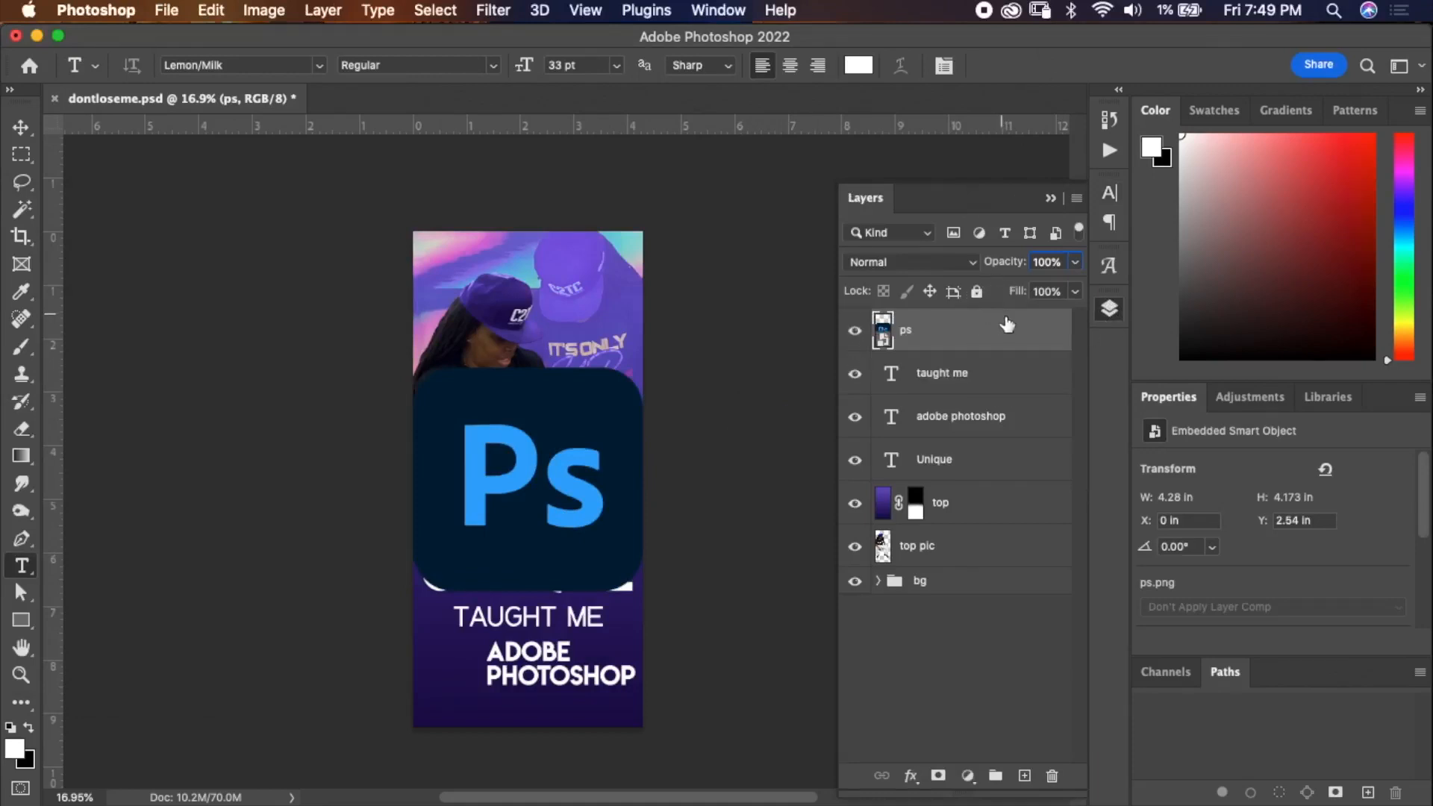
pyautogui.click(1008, 388)
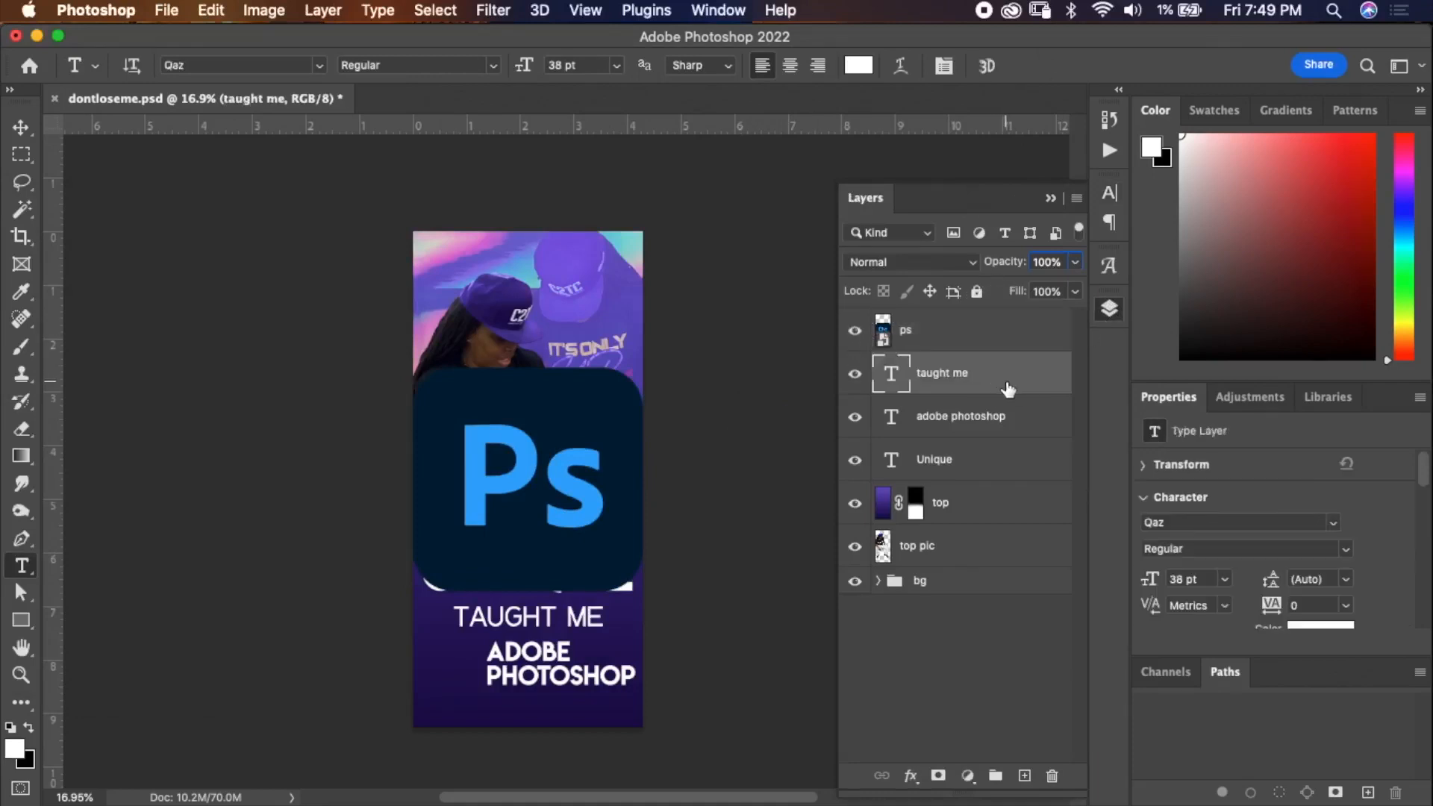
pyautogui.keyDown('shift'); pyautogui.click(982, 461); pyautogui.keyUp('shift')
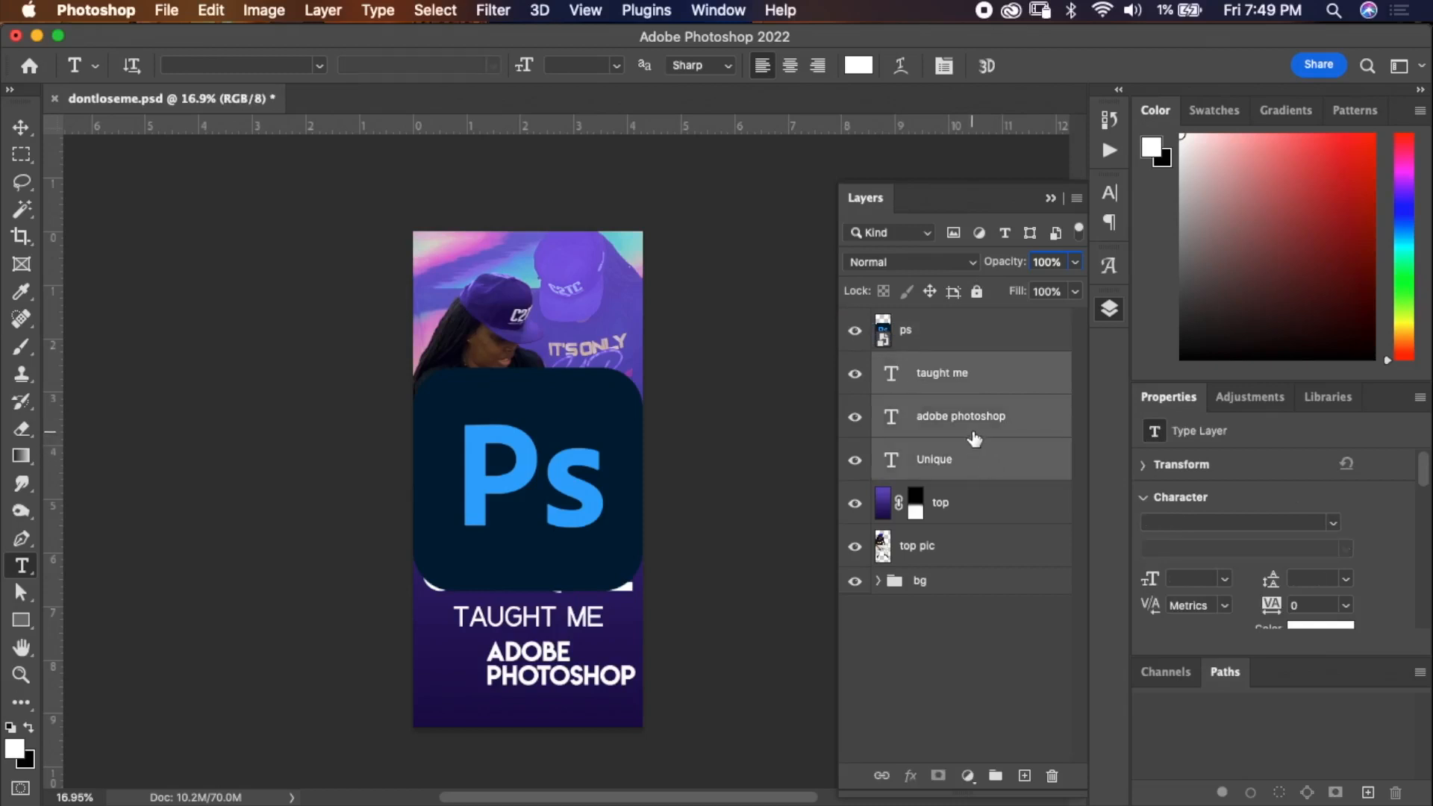
pyautogui.press('super+g')
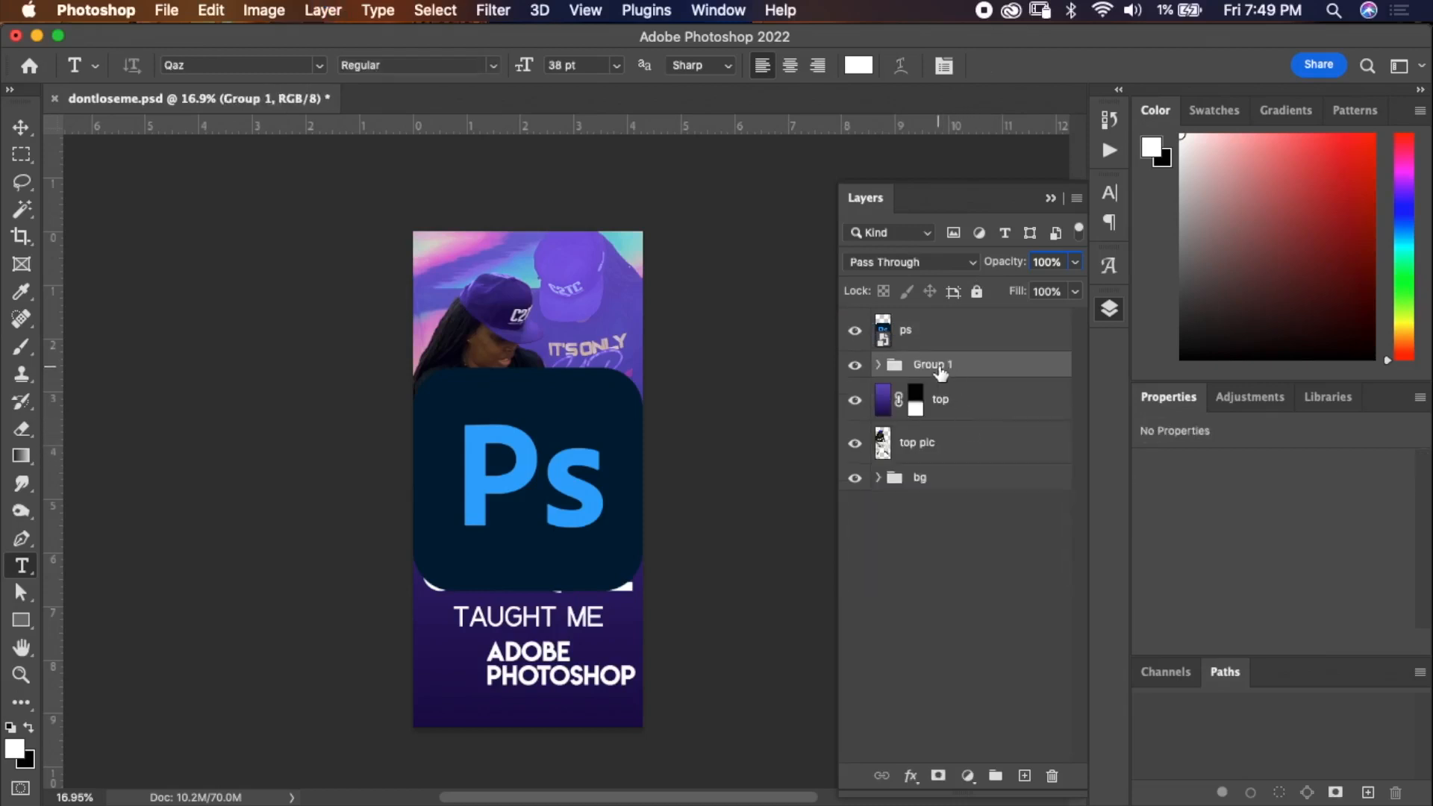
pyautogui.doubleClick(940, 371)
pyautogui.write('words')
pyautogui.press('Return')
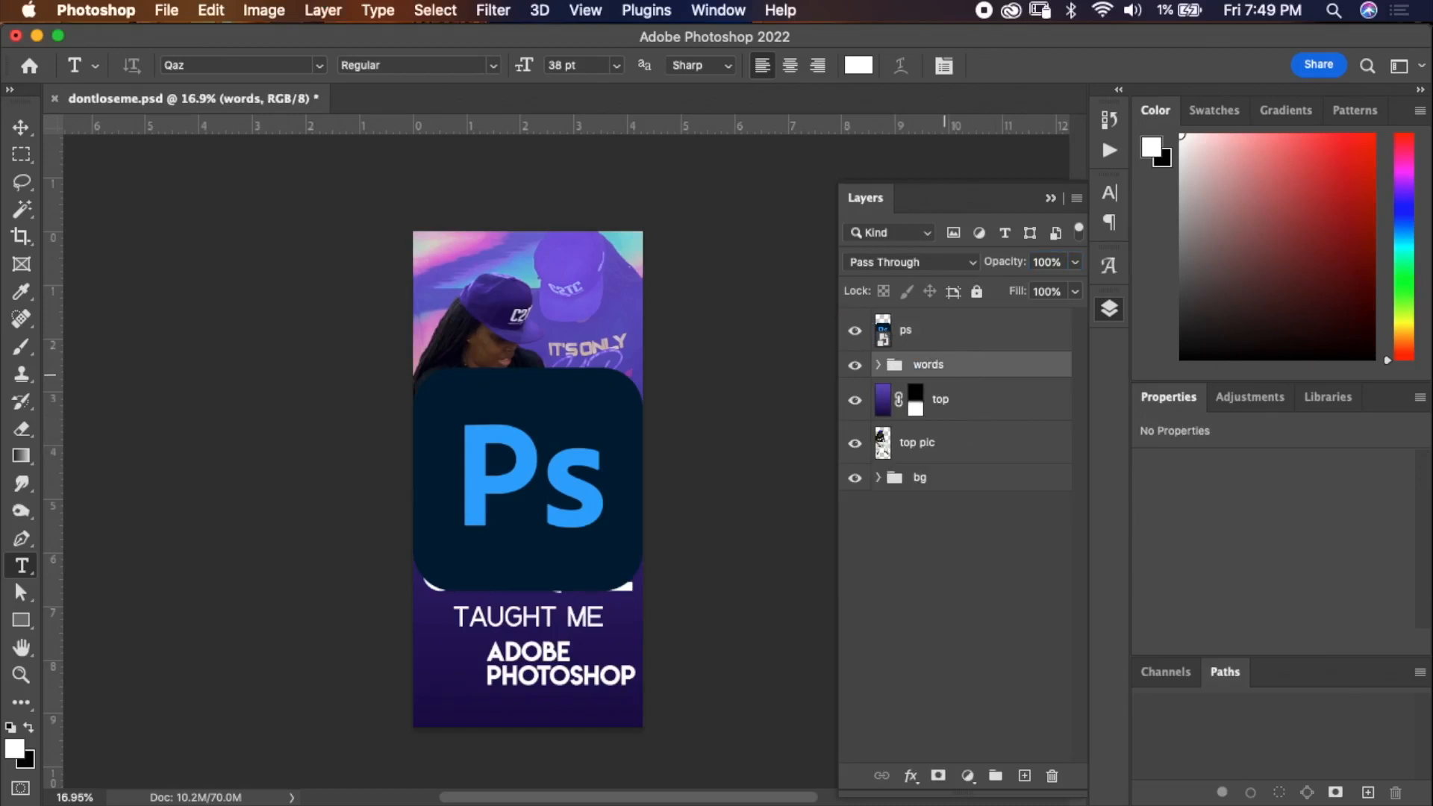
# Save the document.
pyautogui.press('super+s')
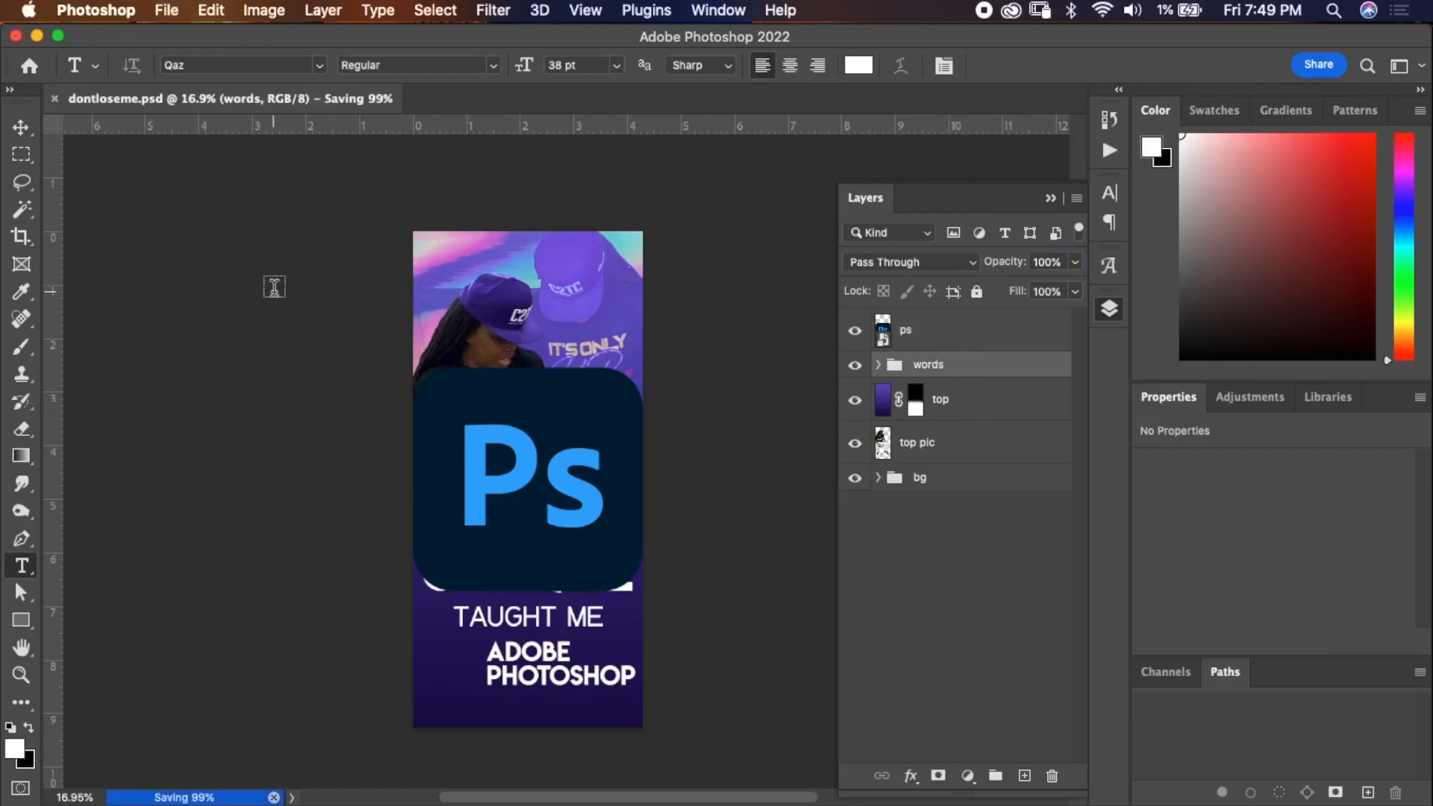
pyautogui.click(165, 10)
pyautogui.click(187, 10)
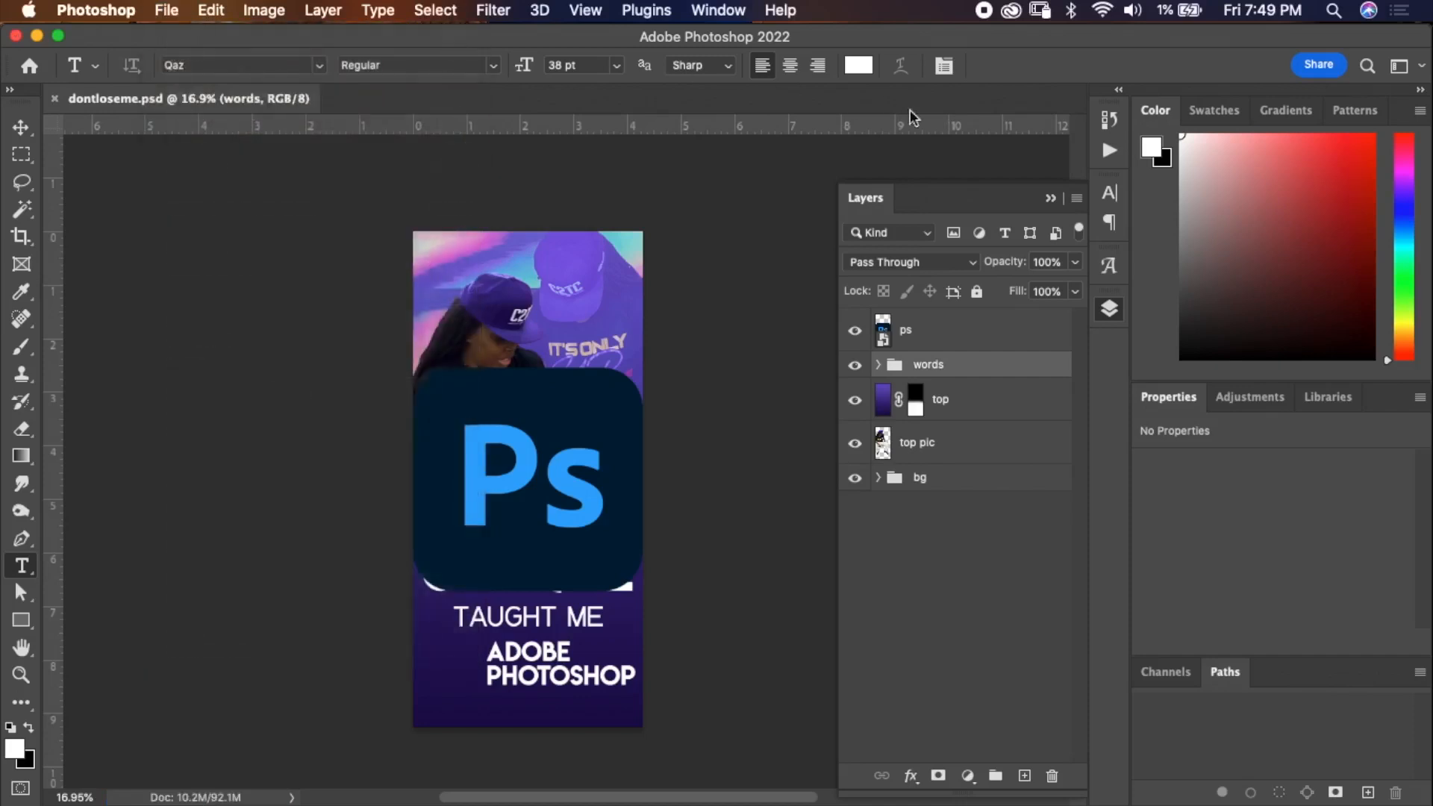
# Rasterize the ps logo layer.
pyautogui.click(975, 337)
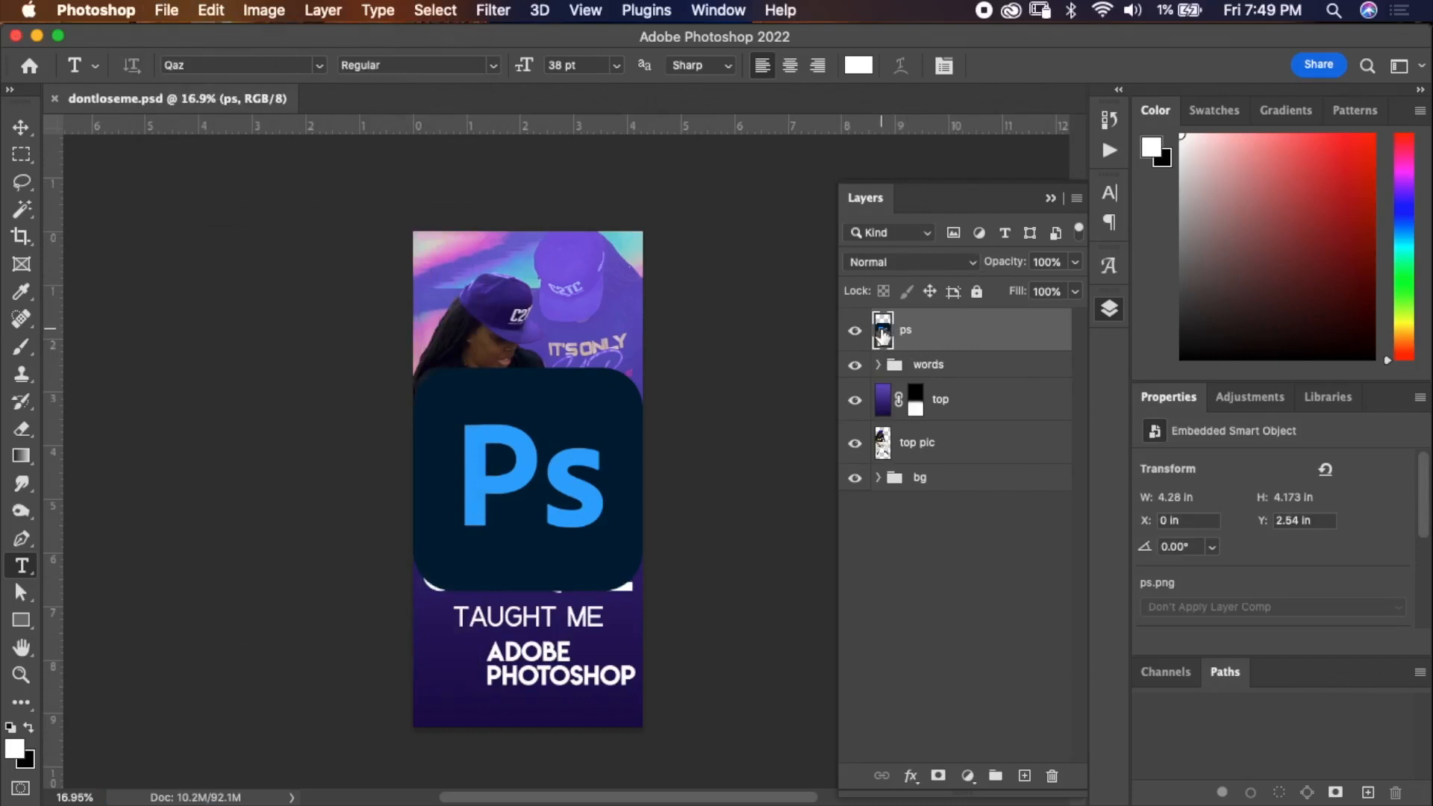
pyautogui.rightClick(920, 334)
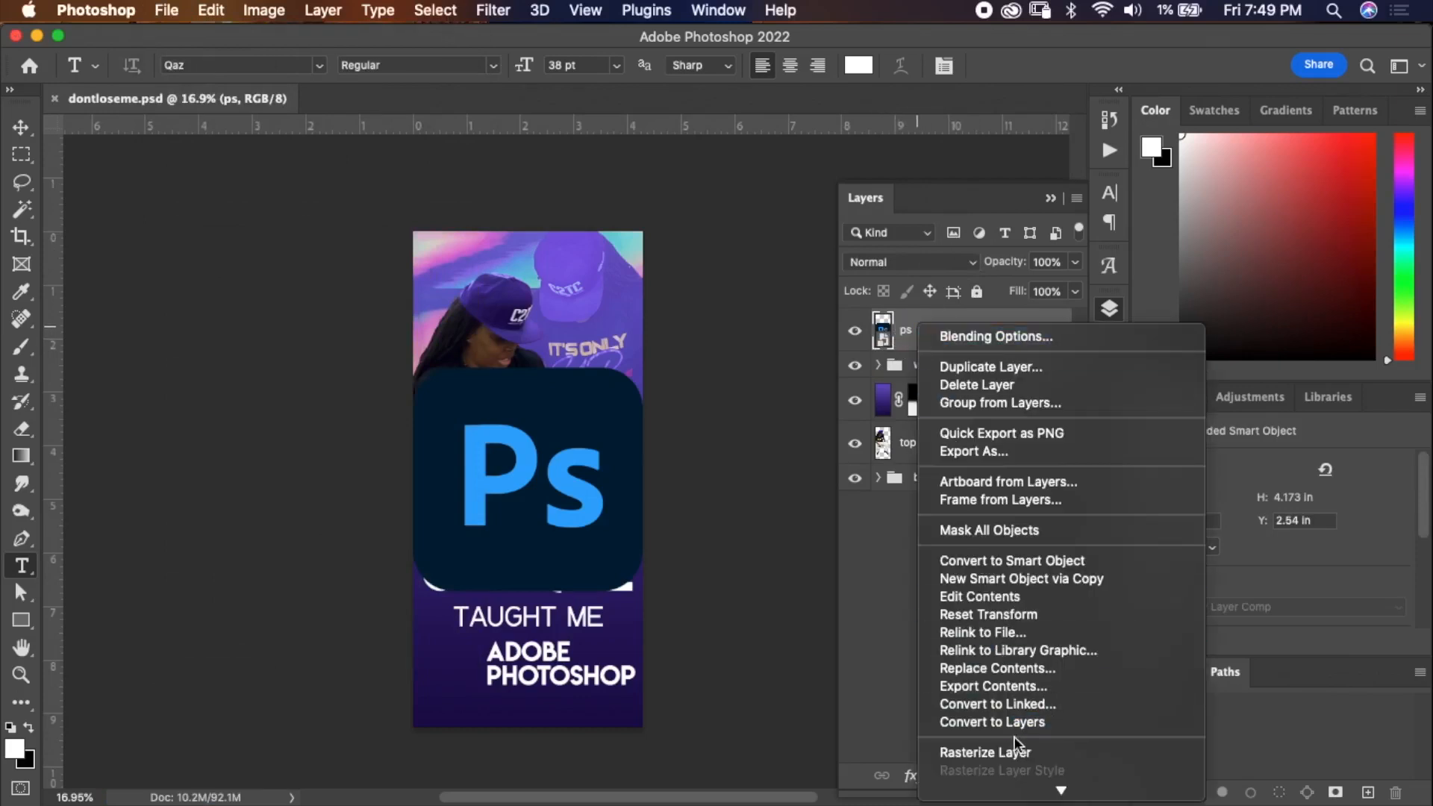
pyautogui.click(998, 753)
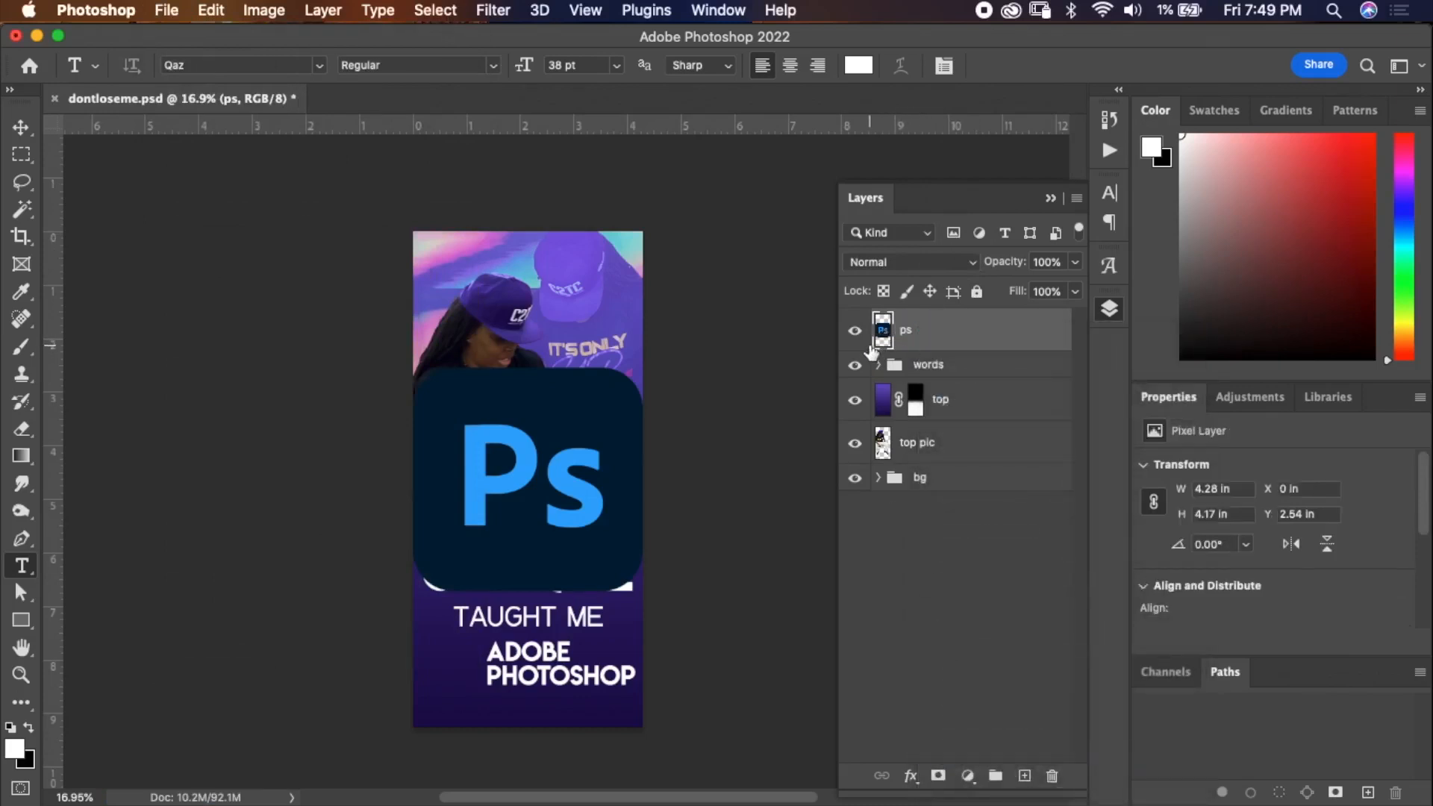
# Scale the logo down to 92% with Free Transform.
pyautogui.press('super+t')
pyautogui.moveTo(480, 72); pyautogui.dragTo(474, 65)
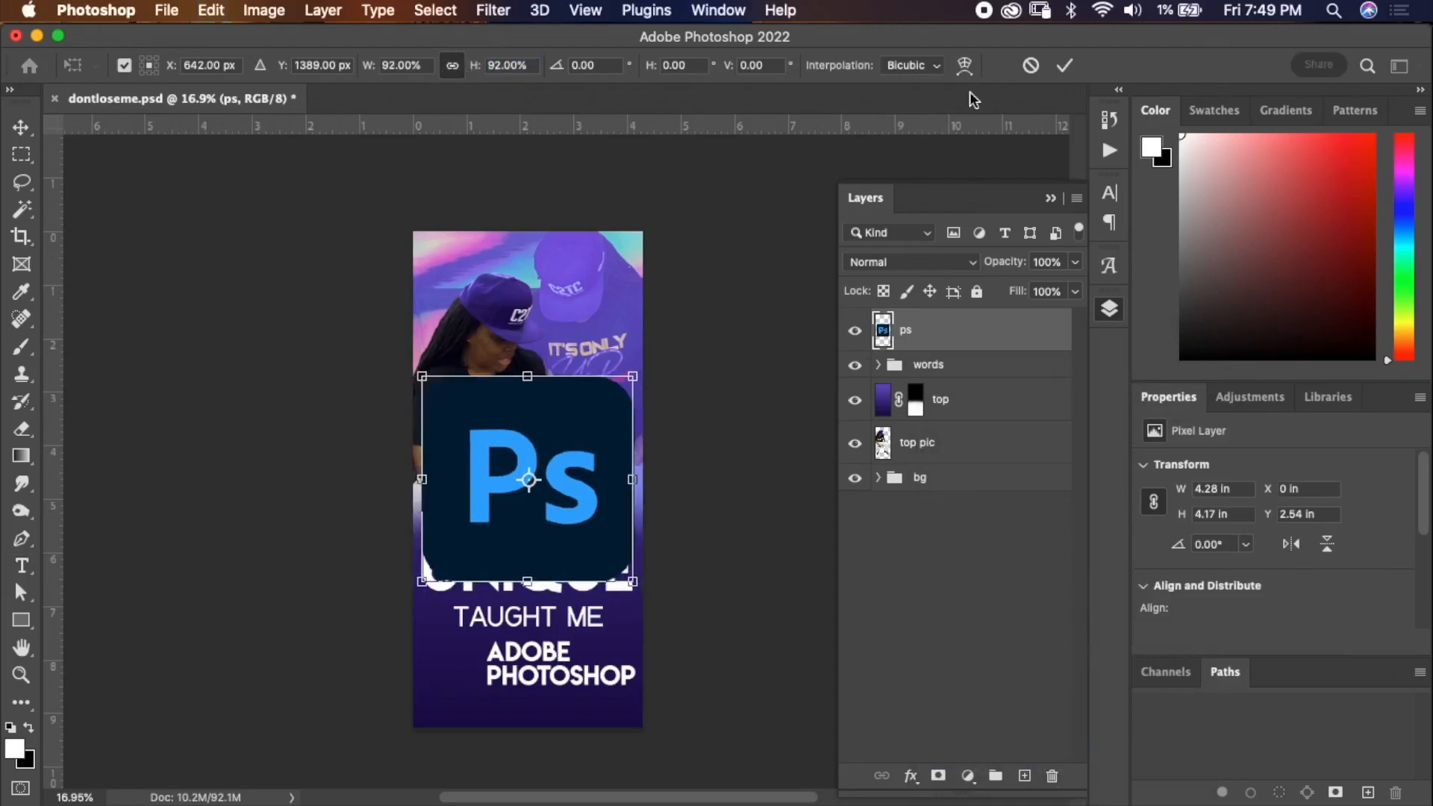
pyautogui.click(1066, 66)
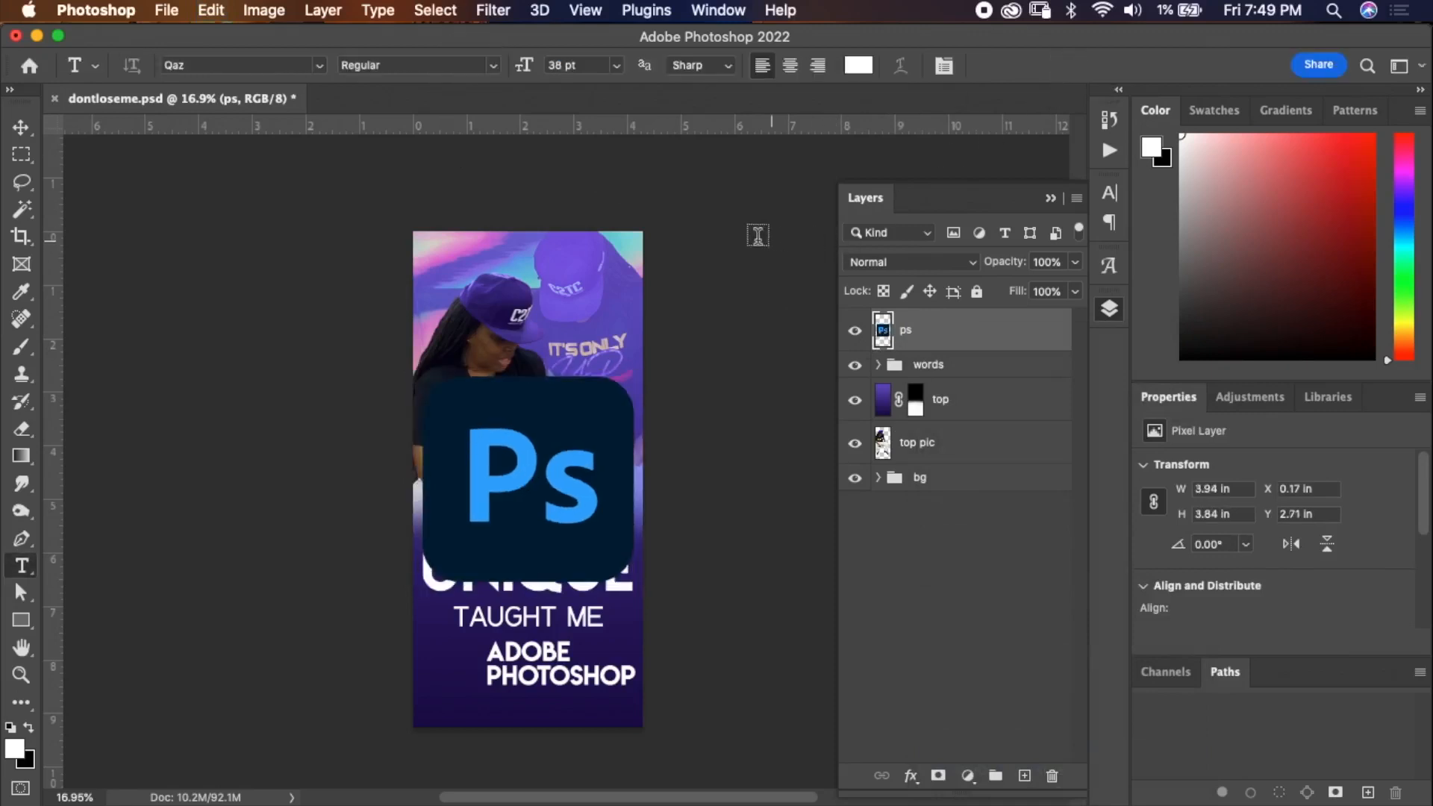
# Select the logo's dark tile with the Magic Wand and try copying it to a new layer.
pyautogui.press('w')
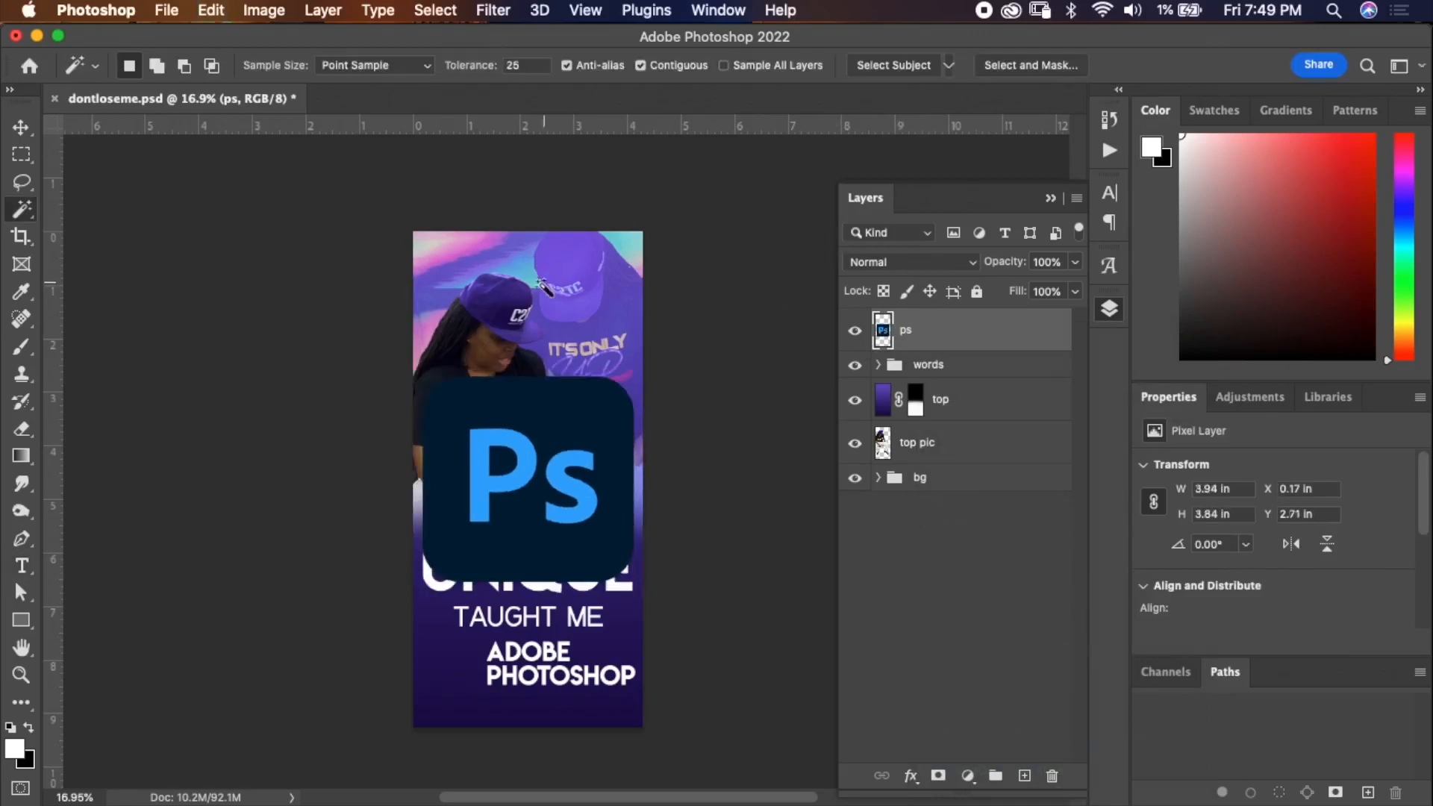
pyautogui.click(507, 444)
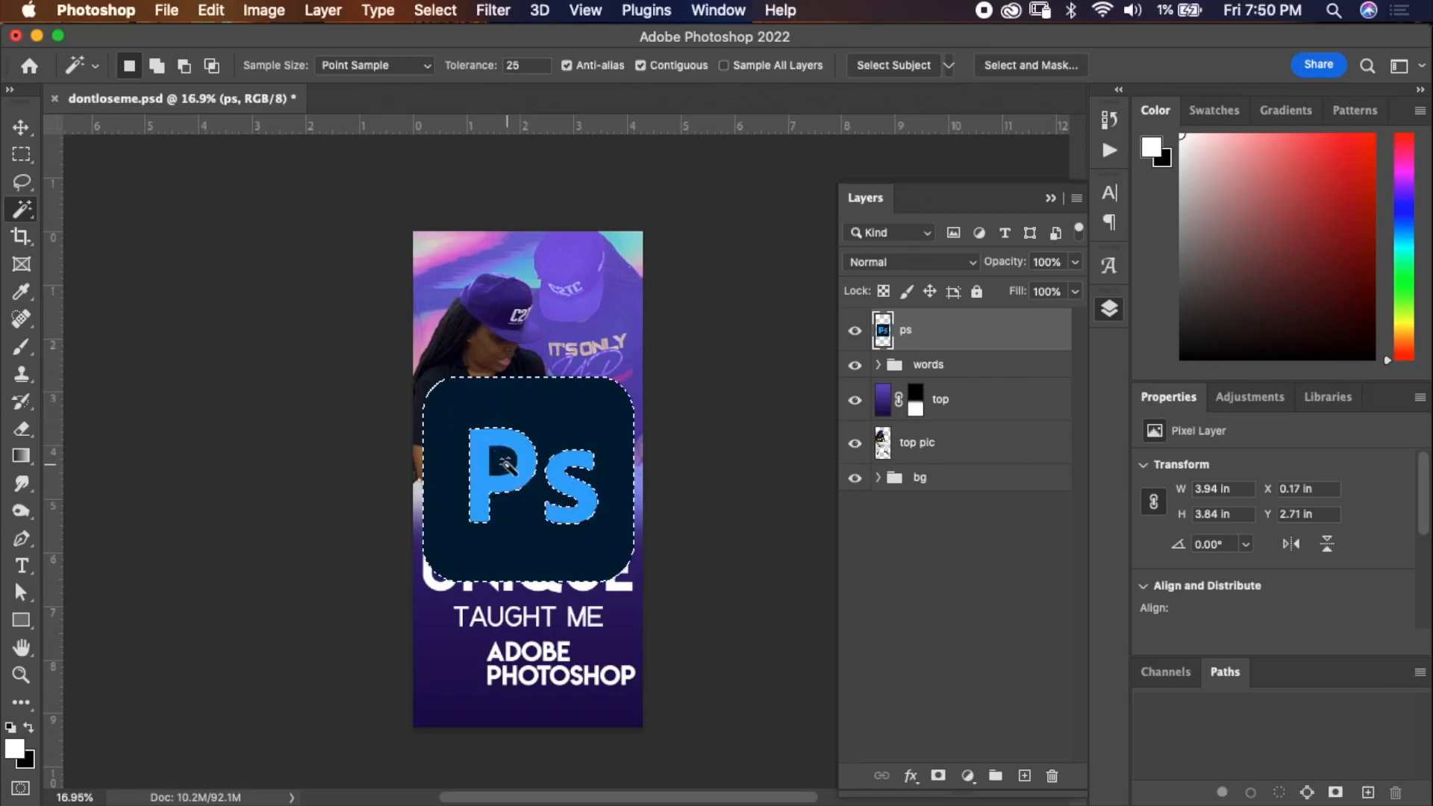
pyautogui.press('shift')
pyautogui.press('super+j')
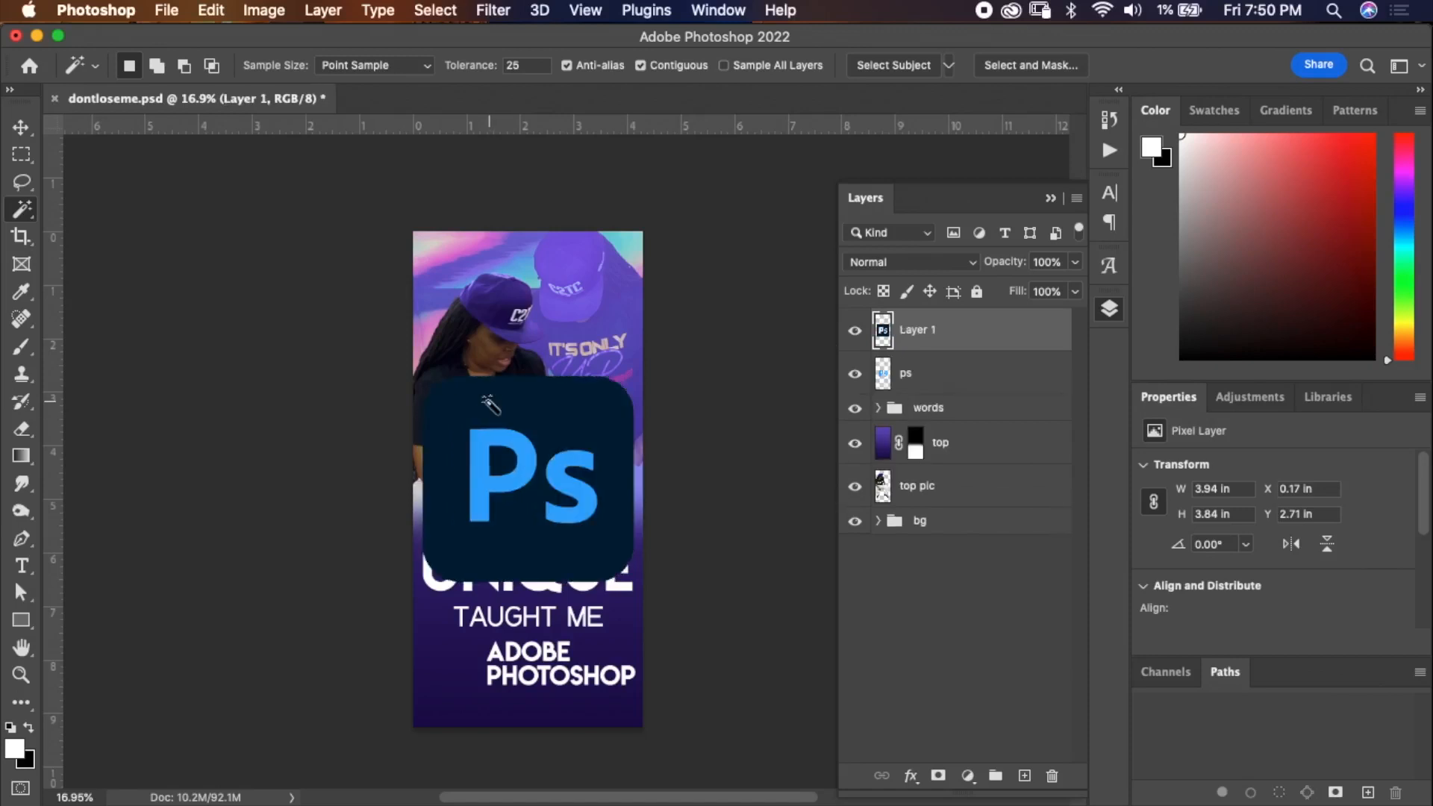
pyautogui.click(856, 374)
pyautogui.click(855, 374)
pyautogui.press('super+z')
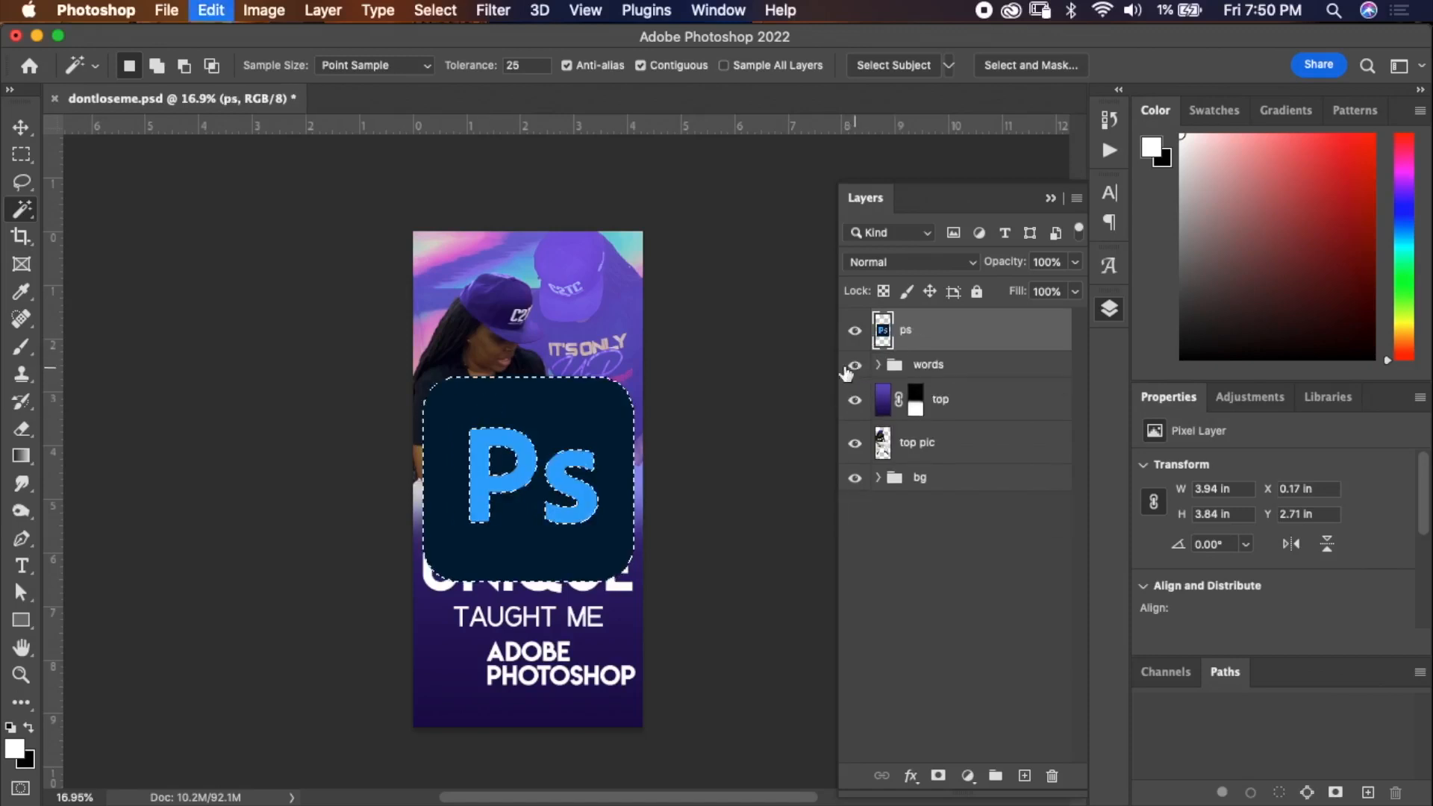
# Try cutting the selected tile to a new layer, then undo it.
pyautogui.rightClick(551, 426)
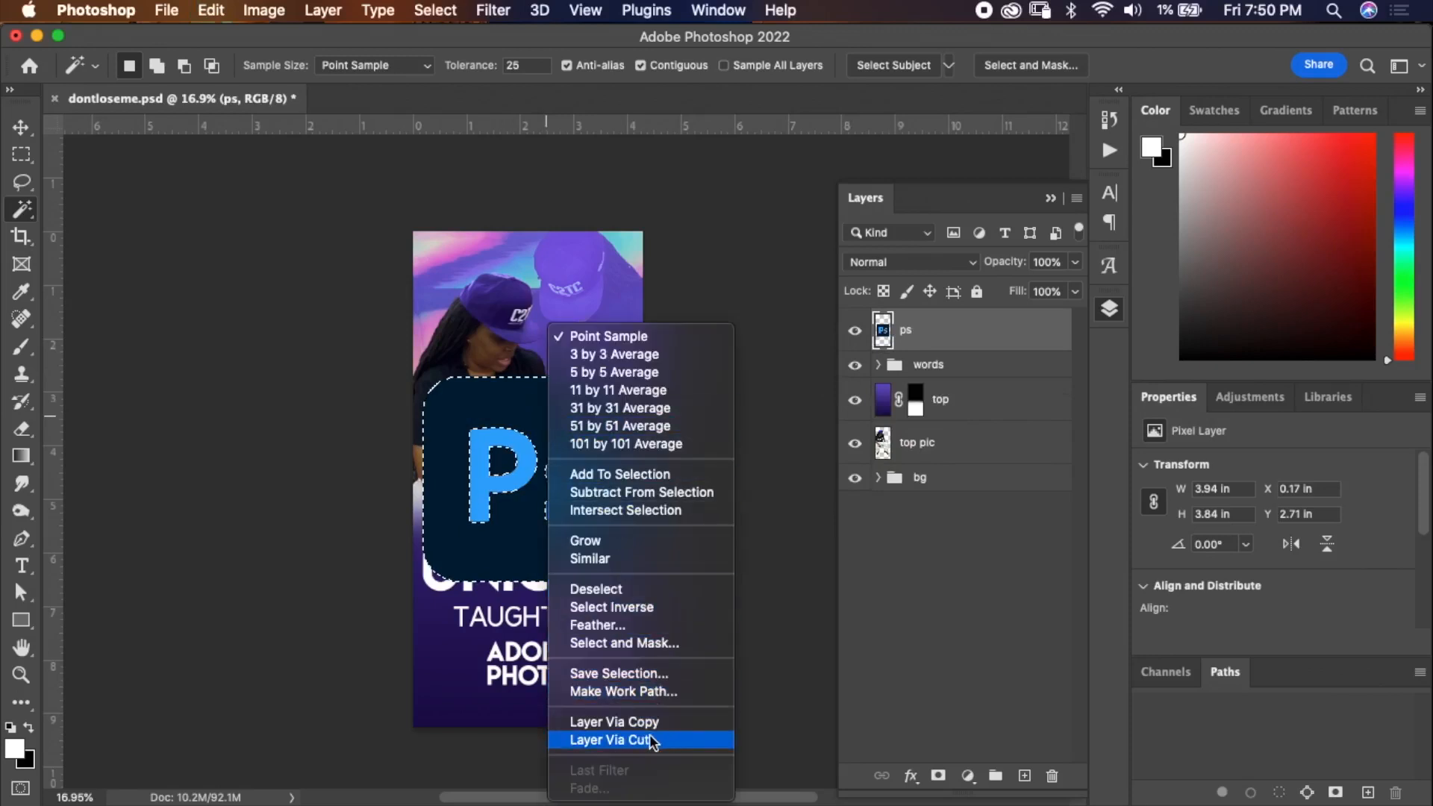
pyautogui.press('Return')
pyautogui.click(859, 376)
pyautogui.click(859, 376)
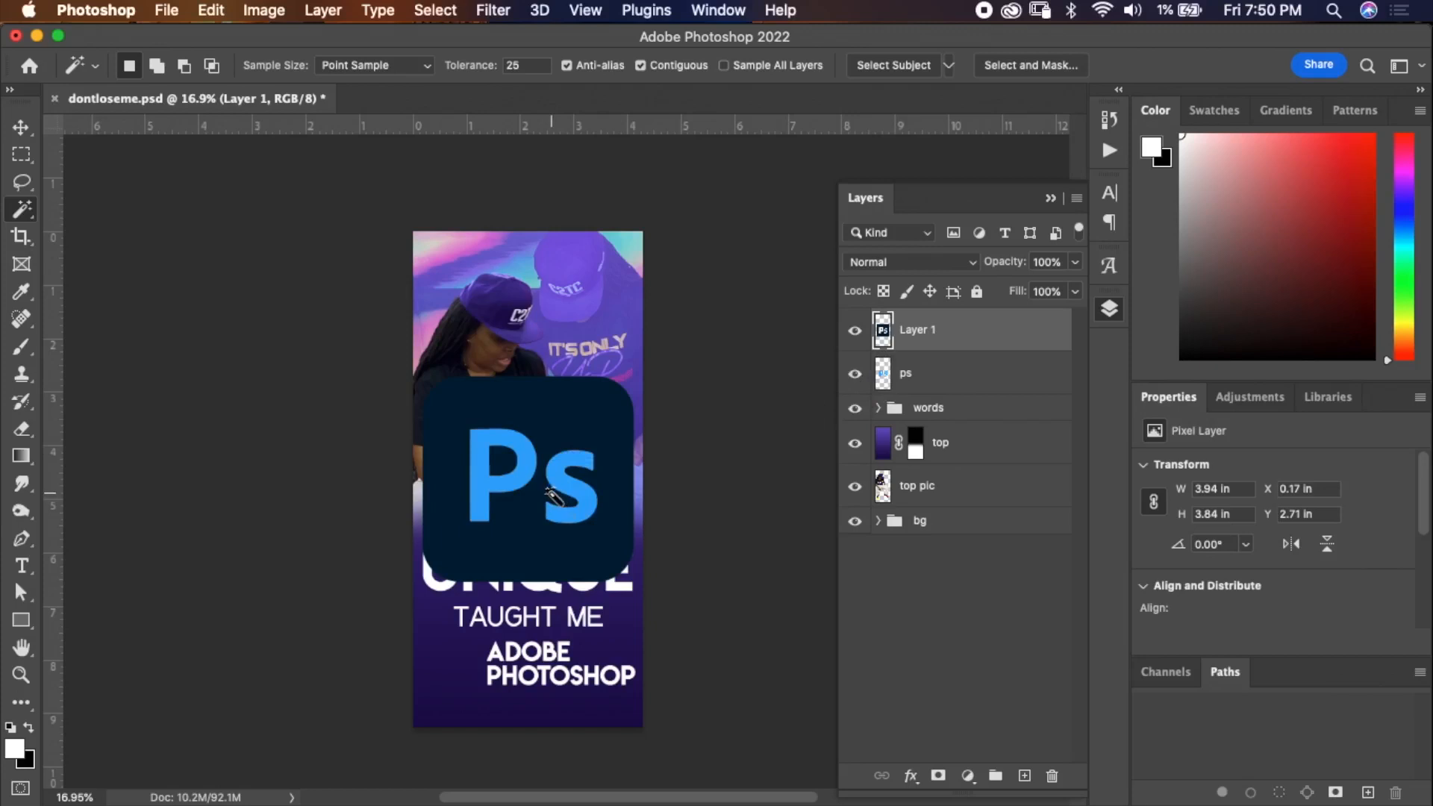
pyautogui.press('super+z')
# Copy the selected tile to a new layer and delete the original ps layer.
pyautogui.rightClick(525, 531)
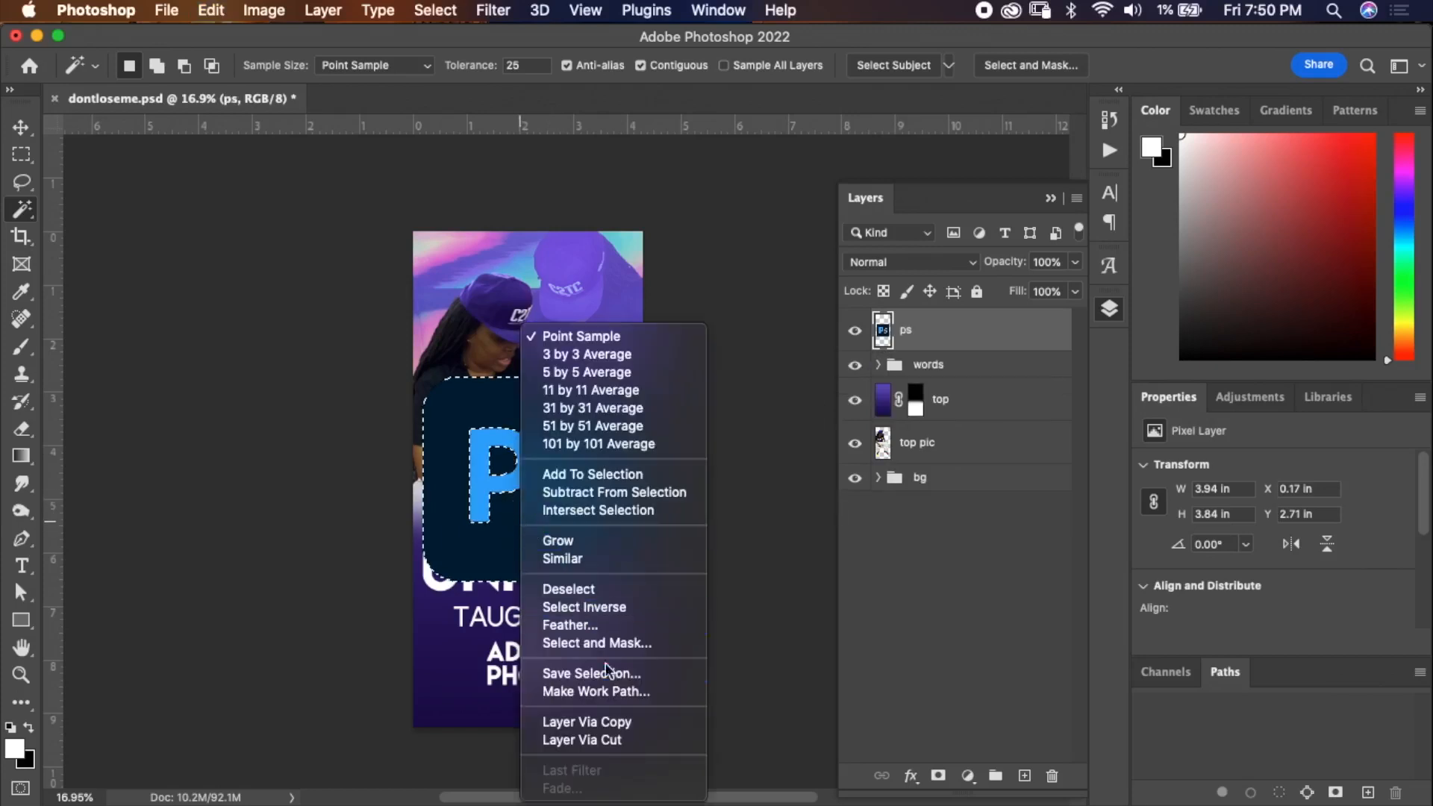
pyautogui.click(621, 721)
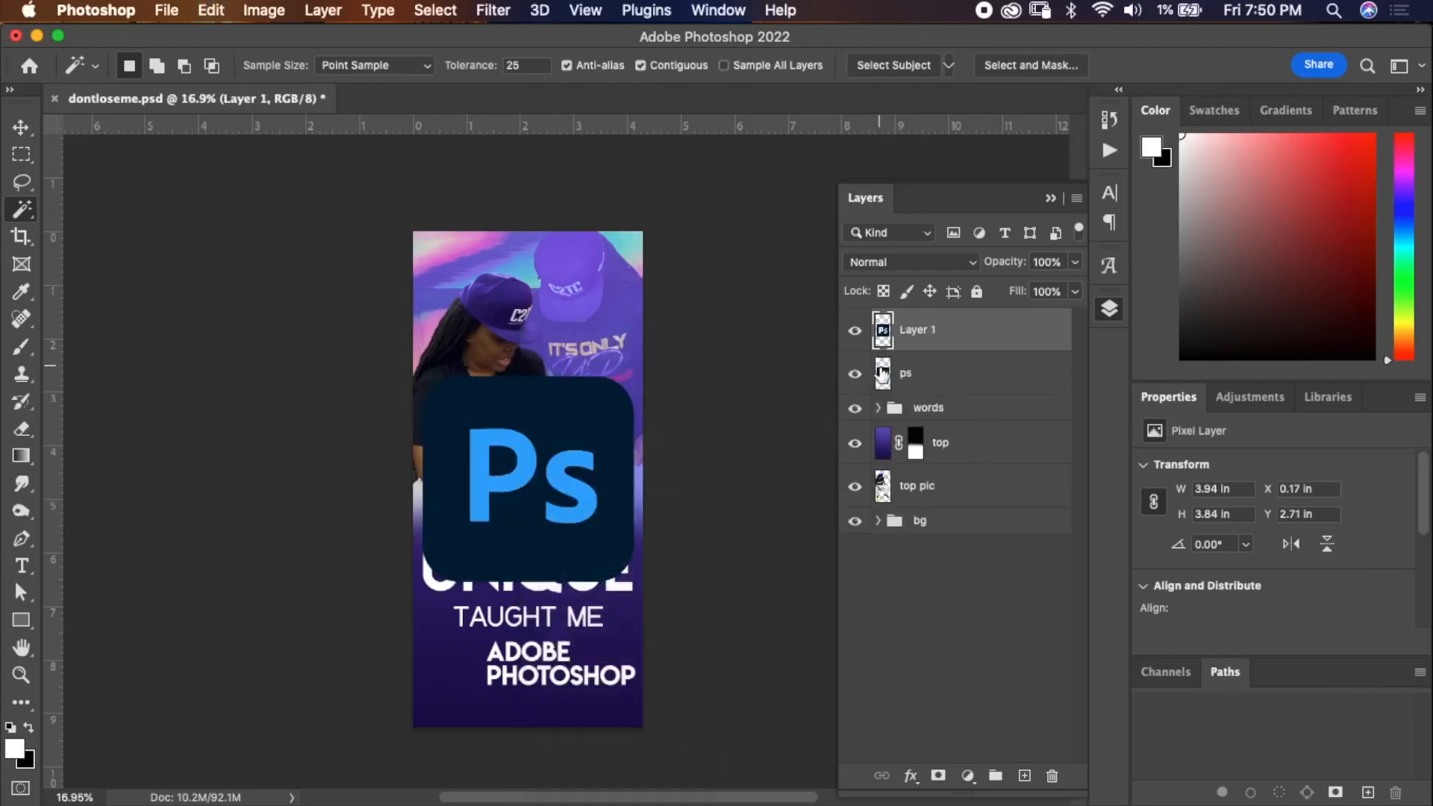
pyautogui.click(856, 373)
pyautogui.click(858, 375)
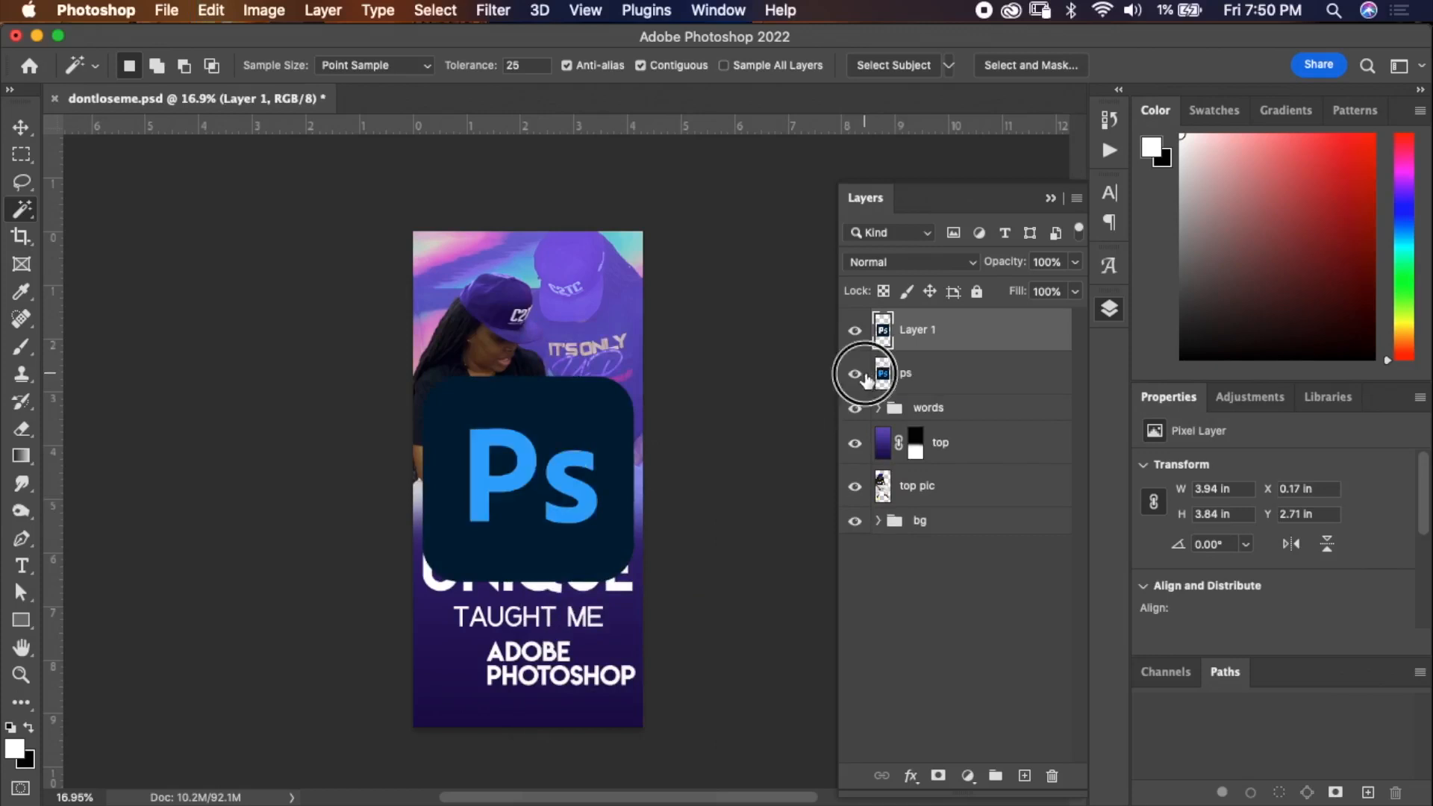
pyautogui.click(865, 378)
pyautogui.click(942, 375)
pyautogui.press('Delete')
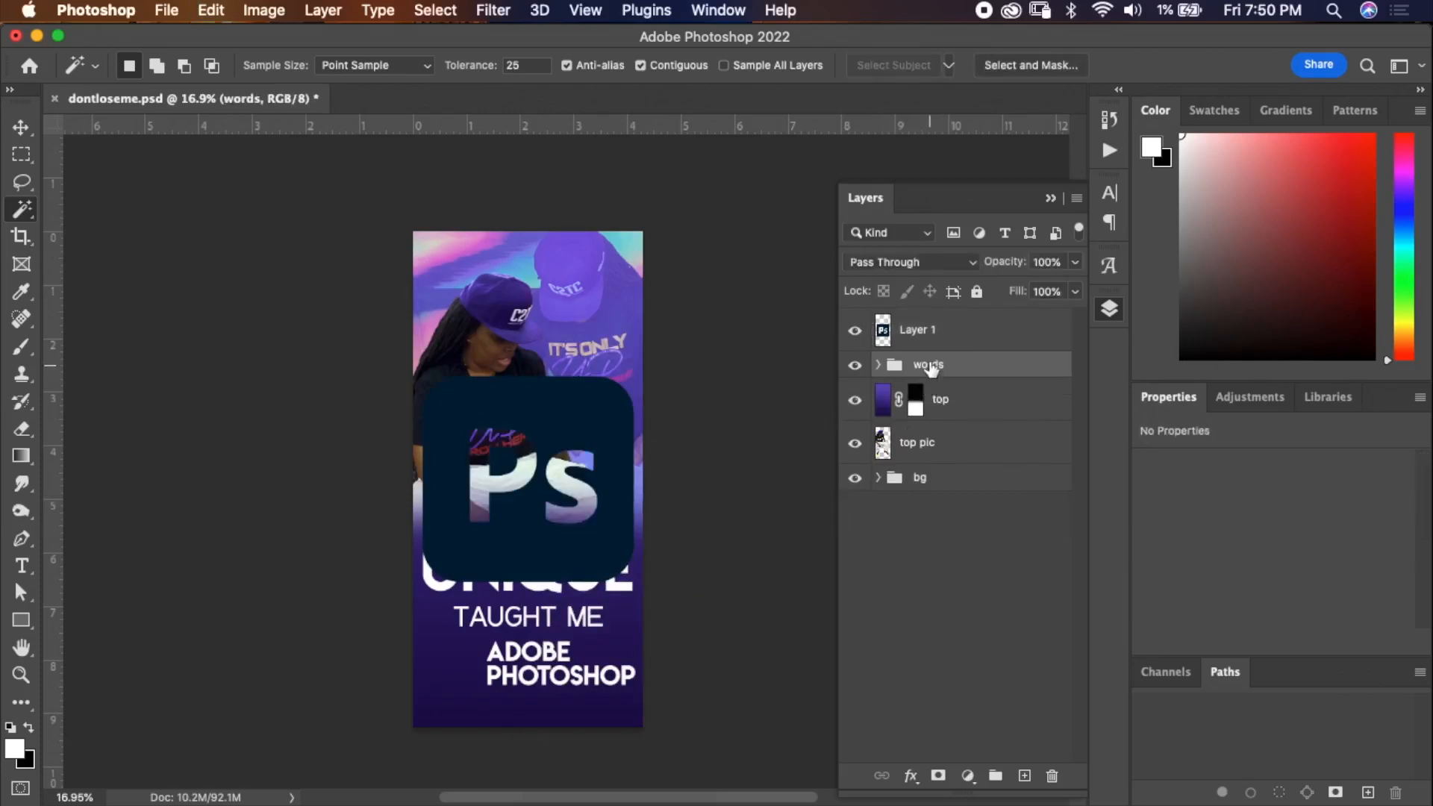
# Add a white Color Overlay layer style to Layer 1.
pyautogui.click(944, 330)
pyautogui.click(963, 325)
pyautogui.doubleClick(963, 325)
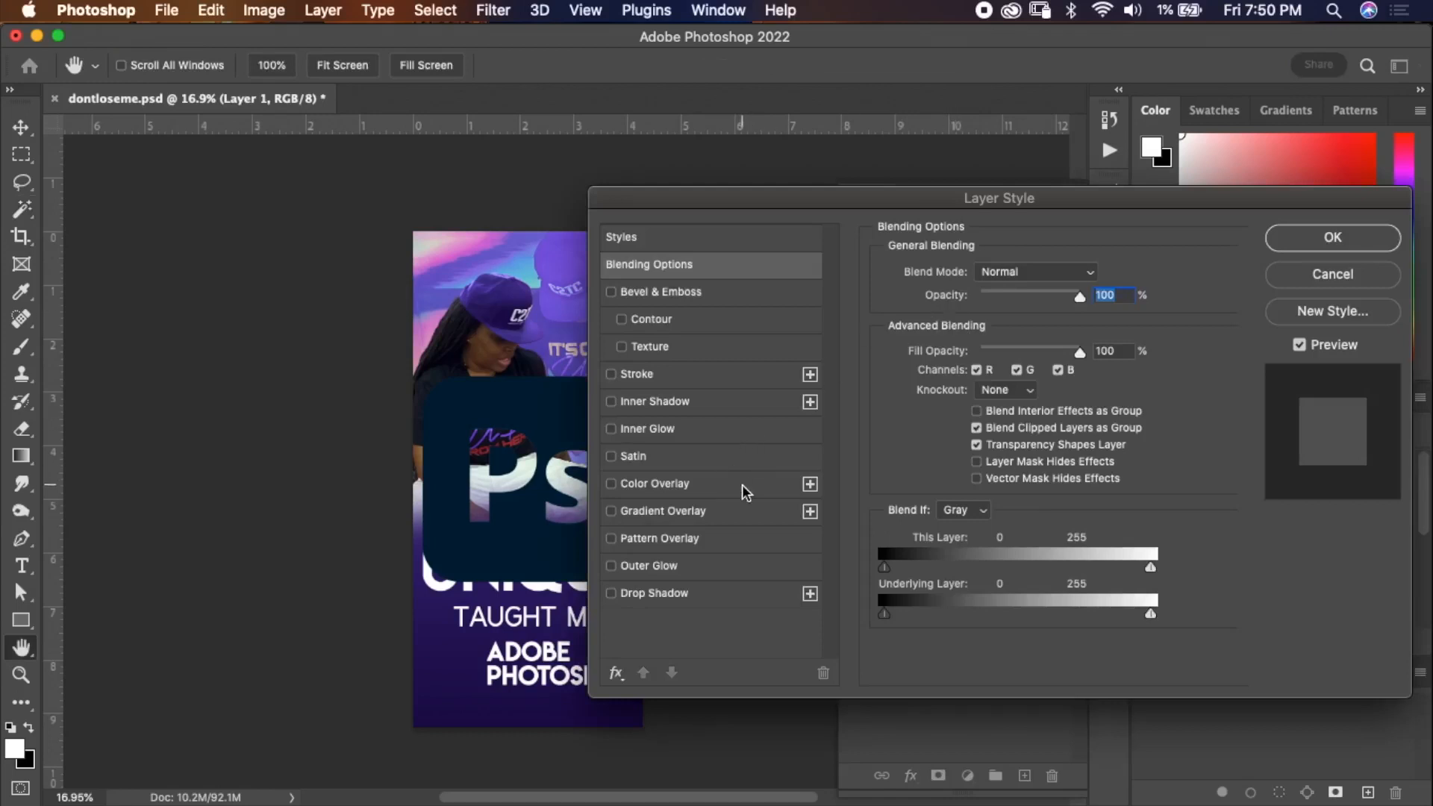
pyautogui.click(745, 492)
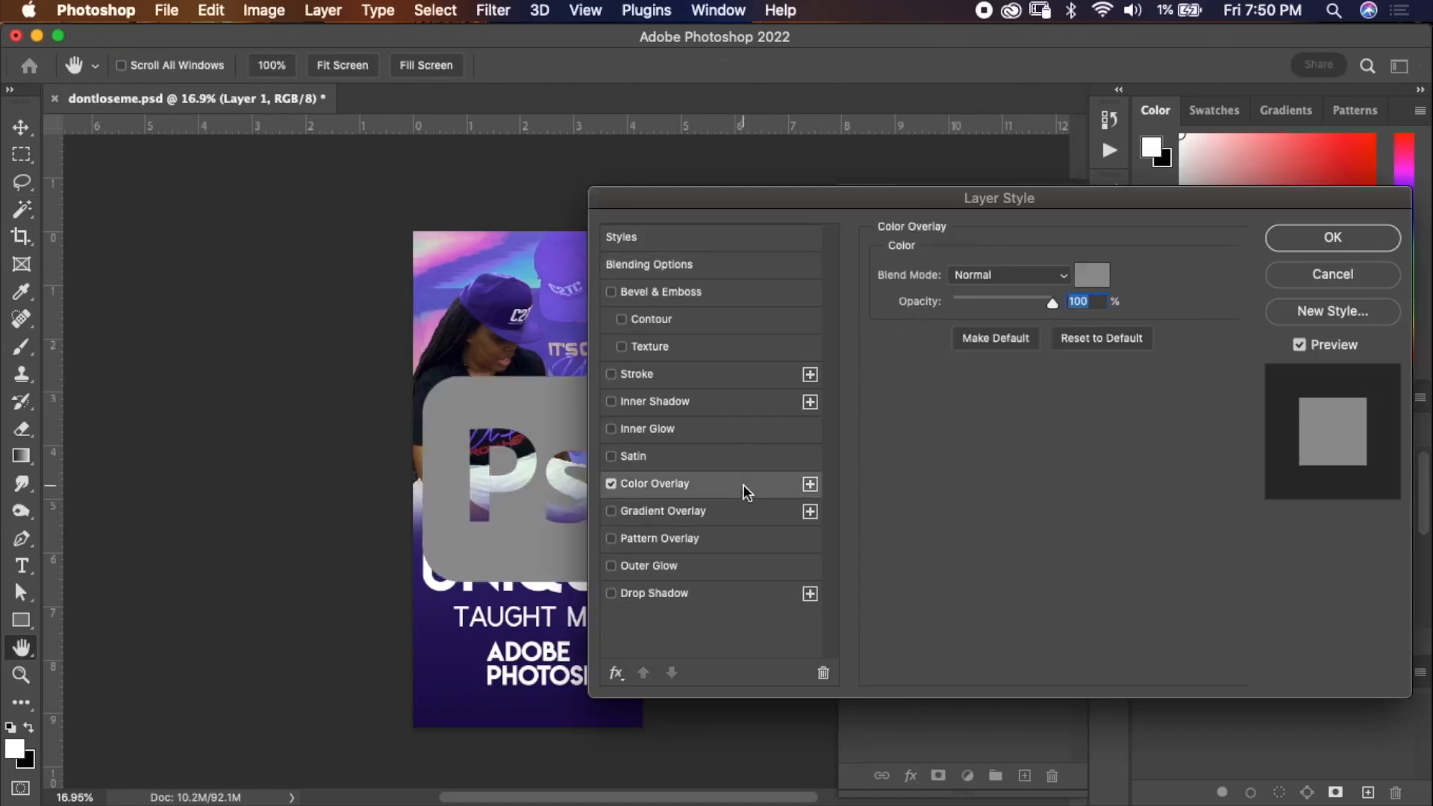
pyautogui.click(1091, 274)
pyautogui.click(1217, 112)
pyautogui.click(1150, 177)
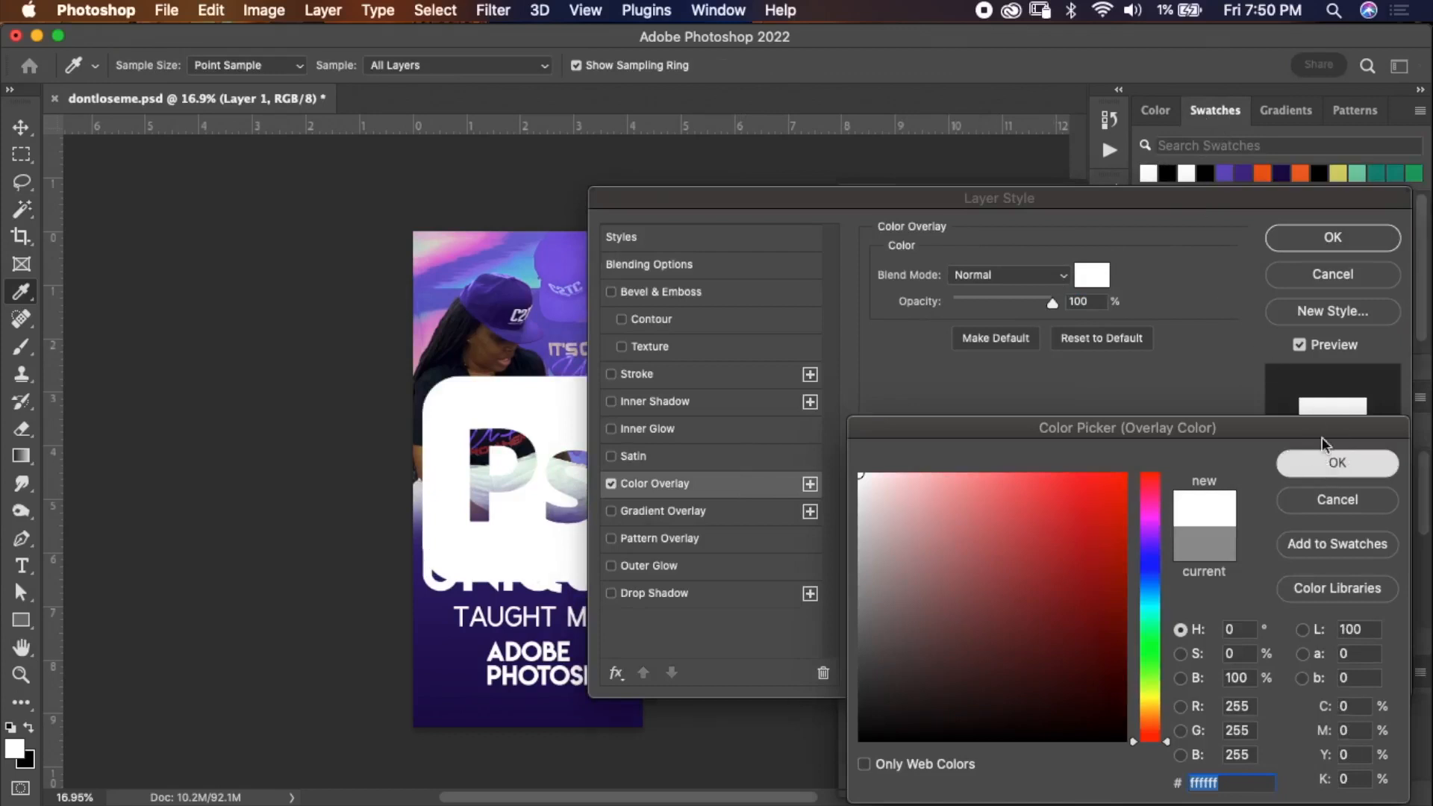
pyautogui.click(1332, 463)
pyautogui.click(1312, 237)
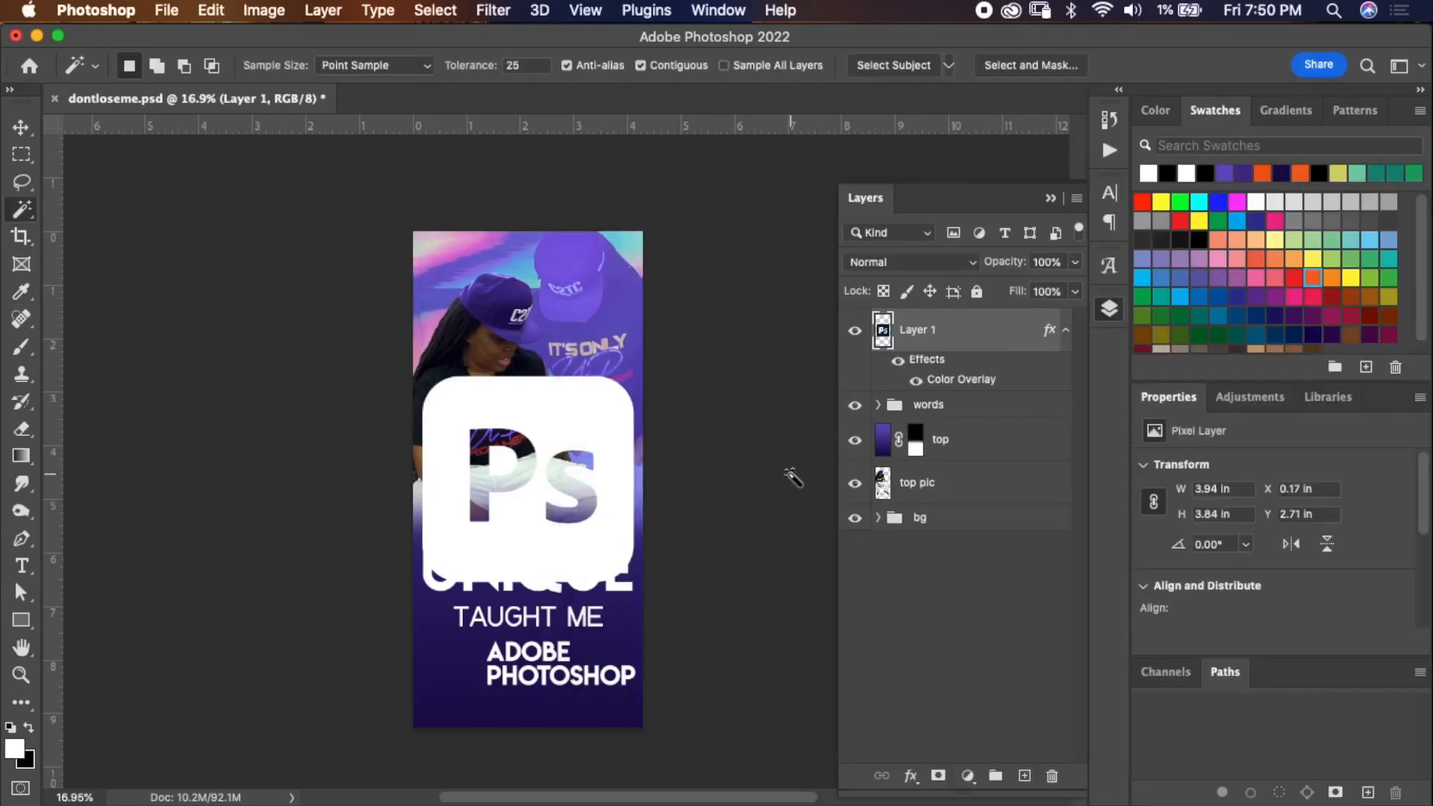
# Hide the color overlay, load Layer 1's pixels as a selection, fill it with white and deselect.
pyautogui.click(899, 363)
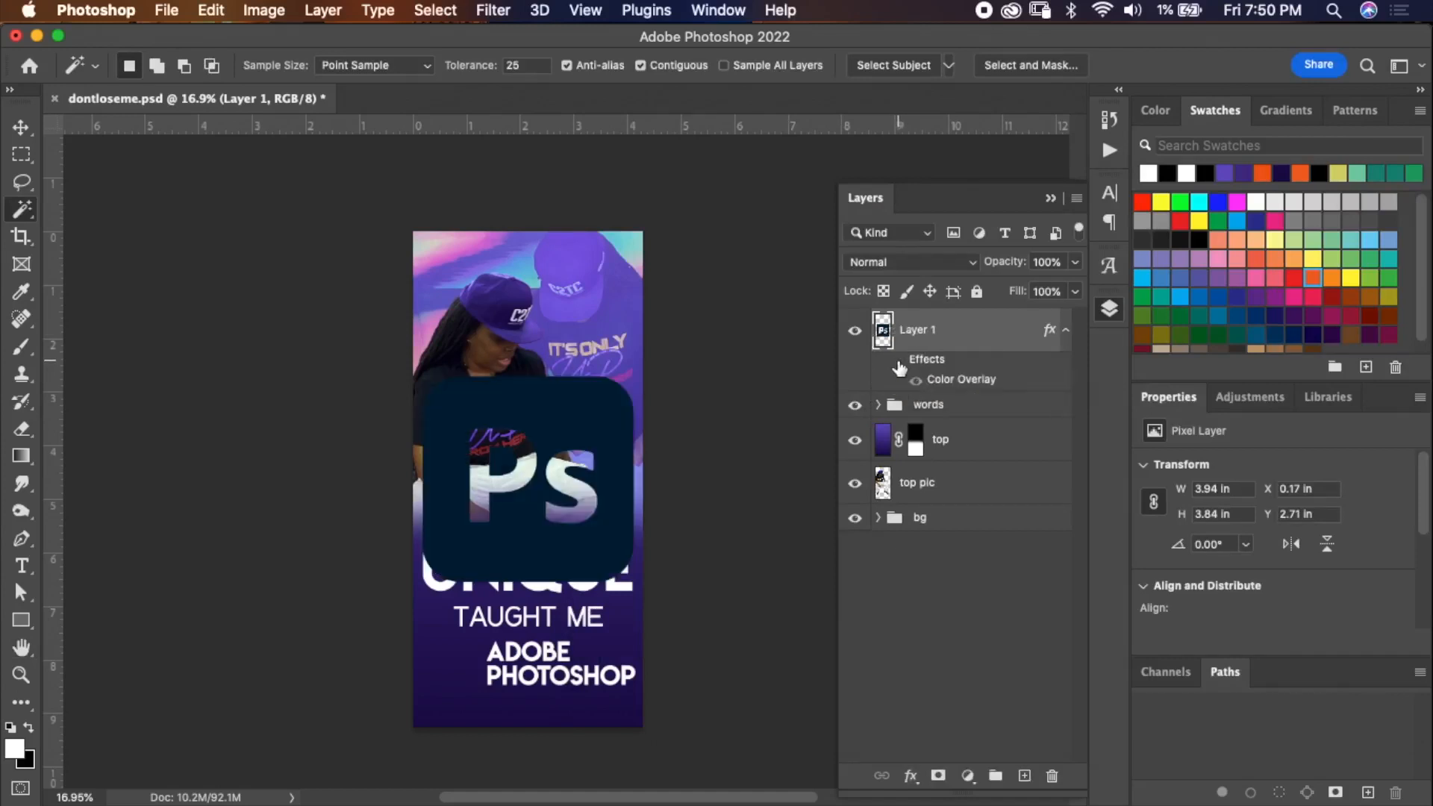
pyautogui.keyDown('super'); pyautogui.click(882, 335); pyautogui.keyUp('super')
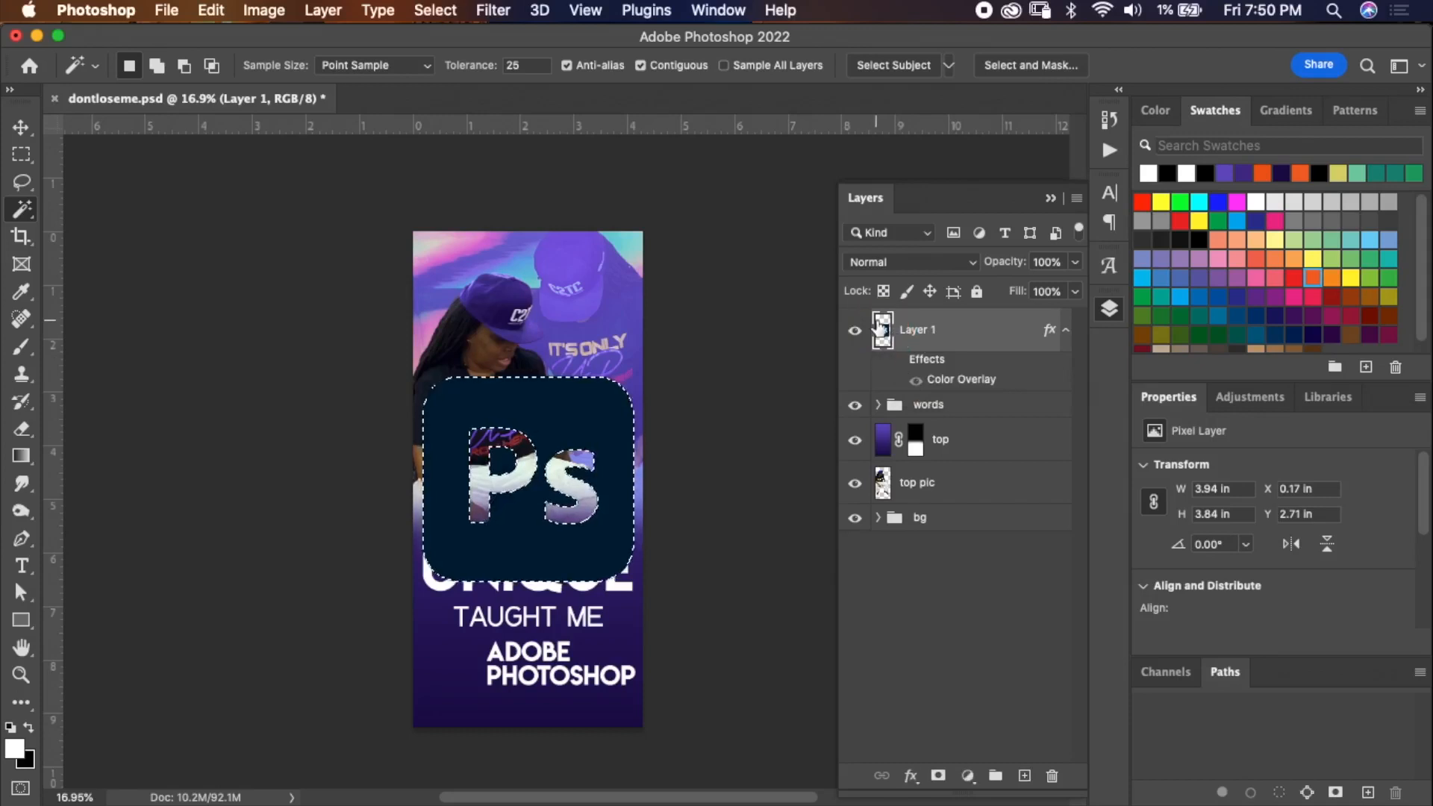
pyautogui.hotkey('alt', 'BackSpace')
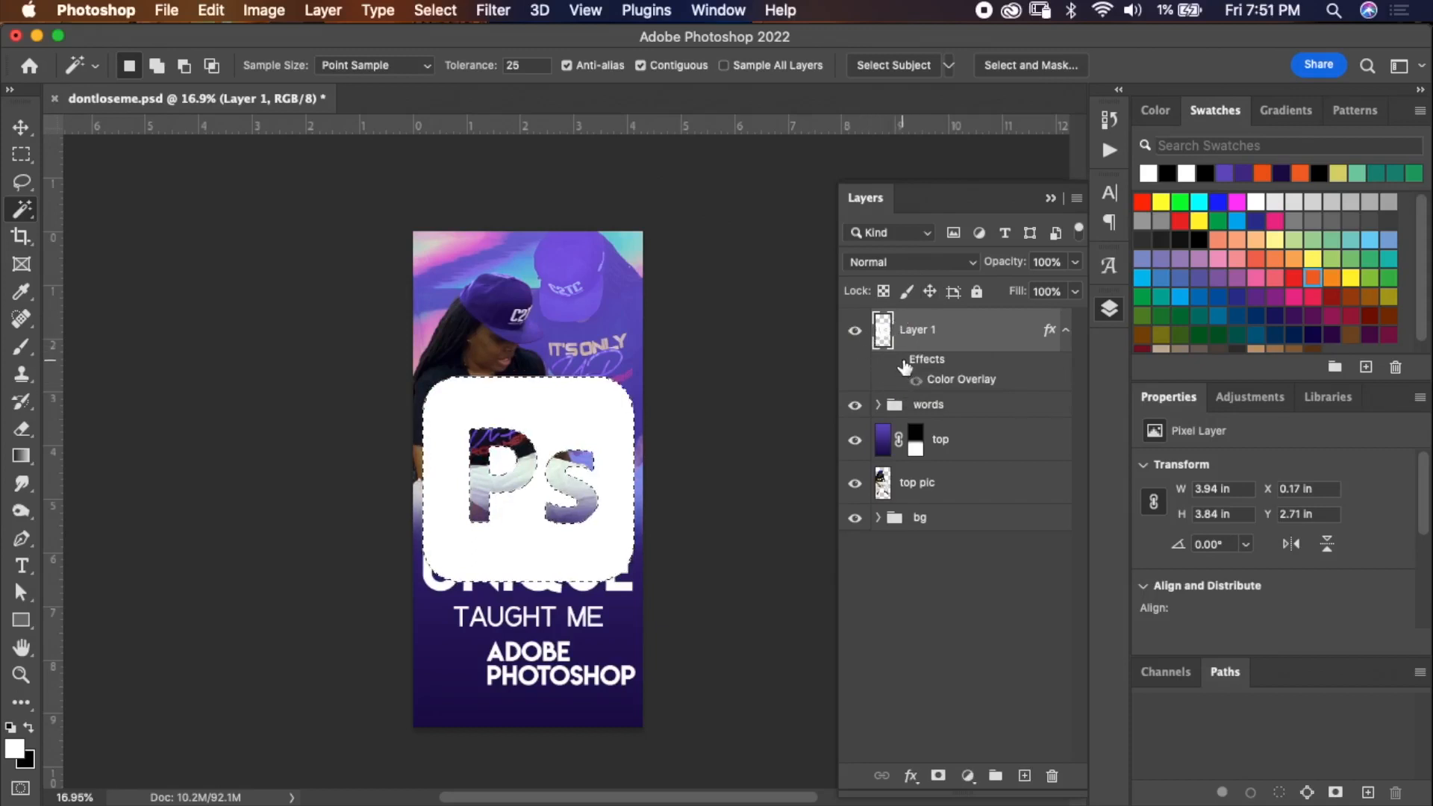
pyautogui.press('super+d')
# Rasterize Layer 1's layer style.
pyautogui.rightClick(950, 331)
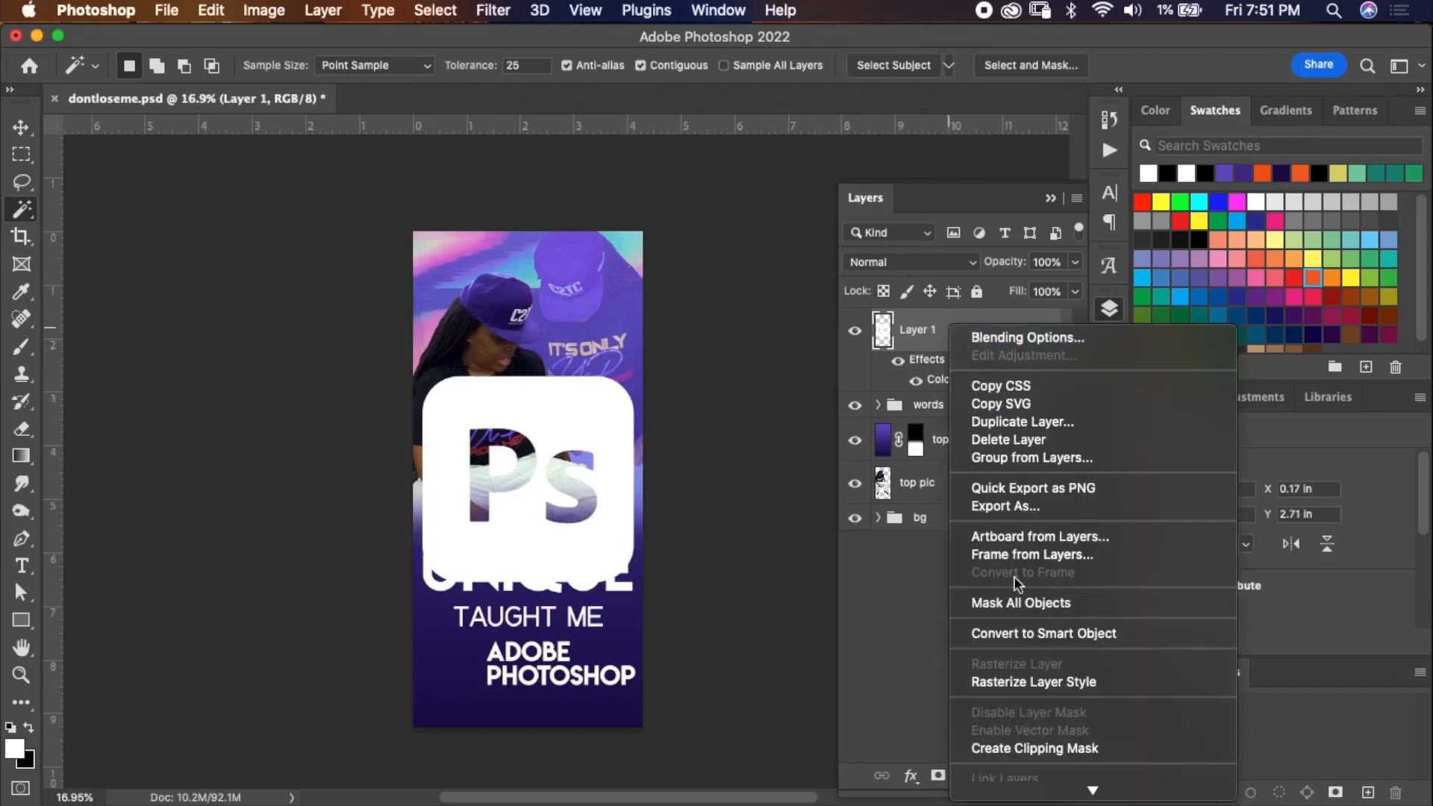
pyautogui.click(1049, 681)
pyautogui.press('super+t')
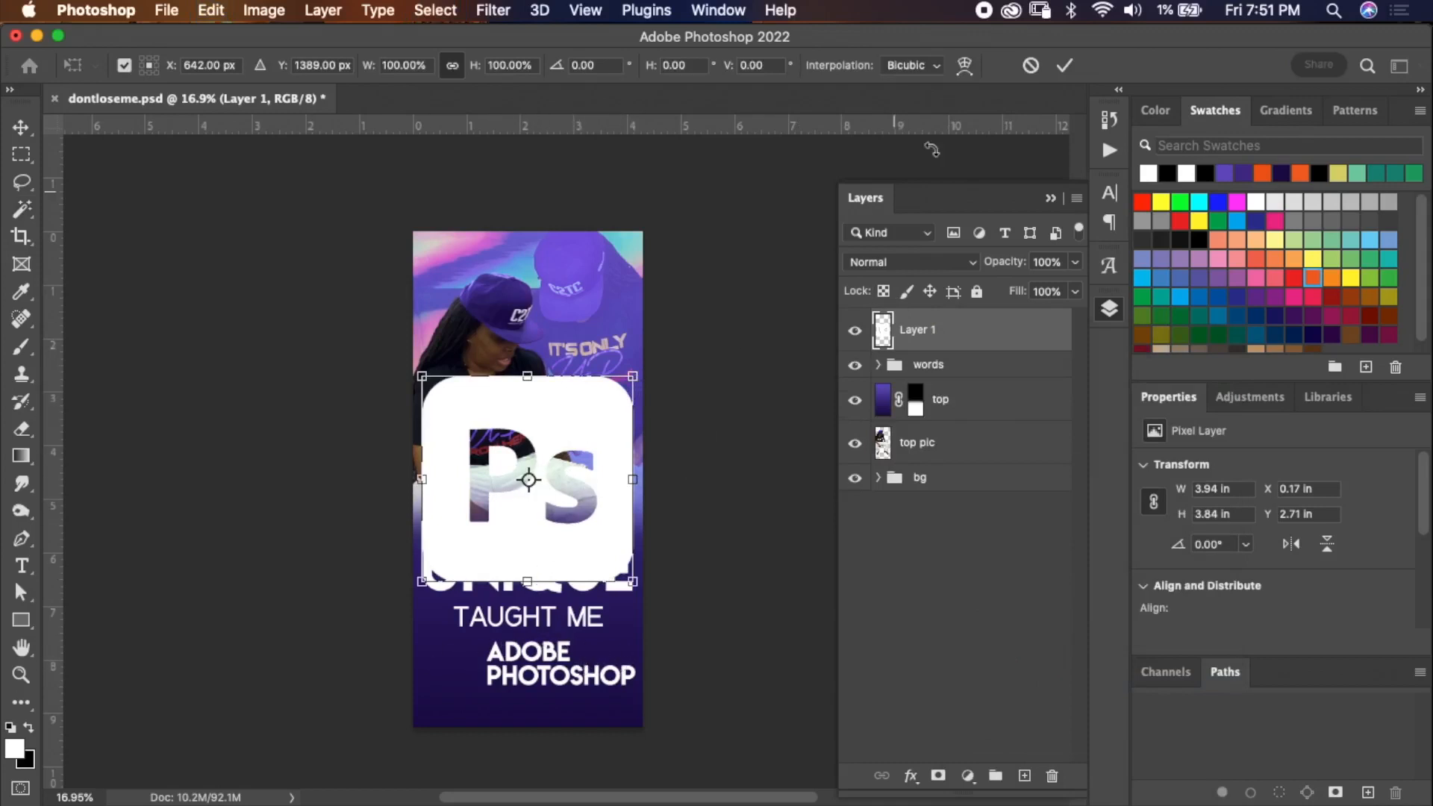
pyautogui.click(1037, 64)
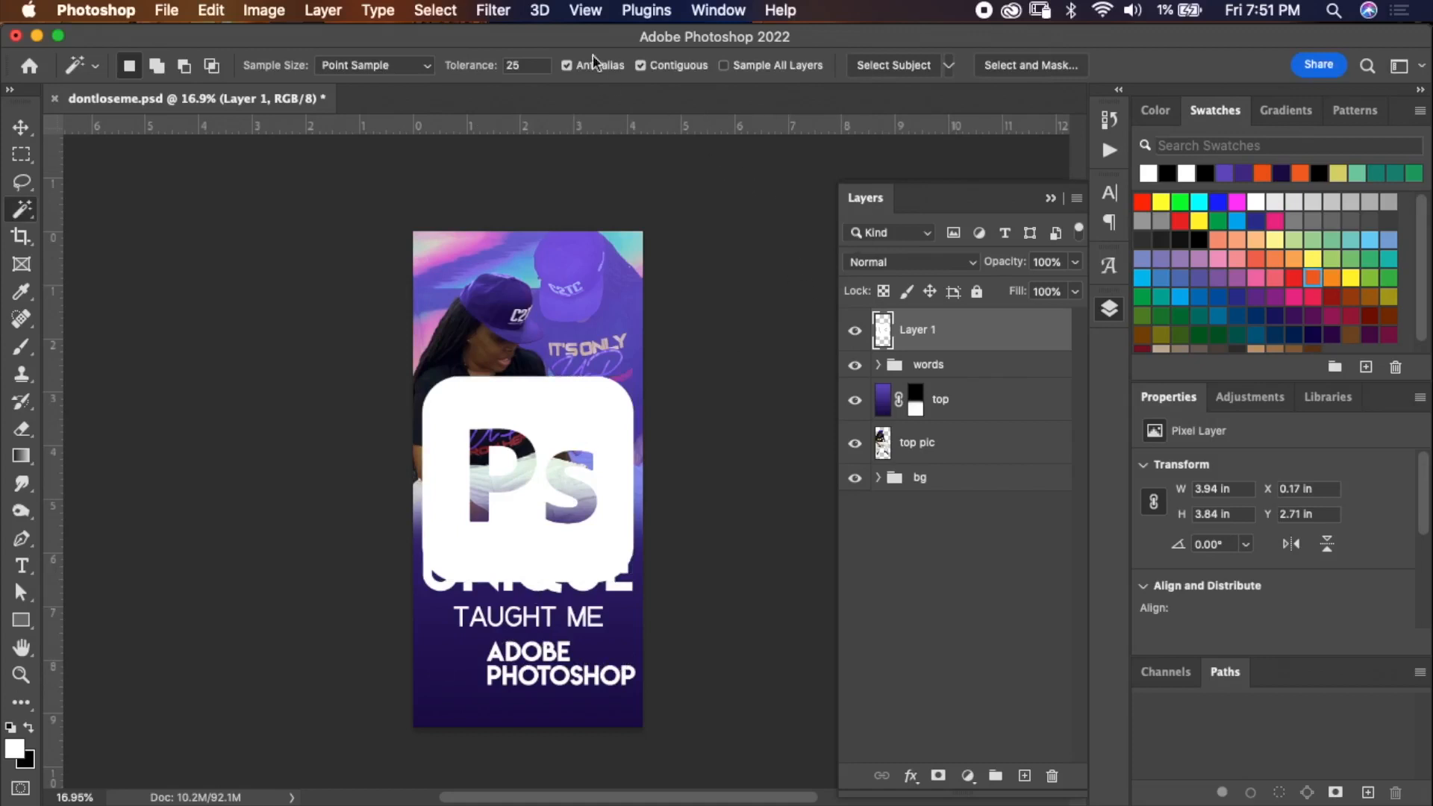
# Drag two horizontal guides to the top and bottom of the ADOBE PHOTOSHOP text.
pyautogui.click(590, 10)
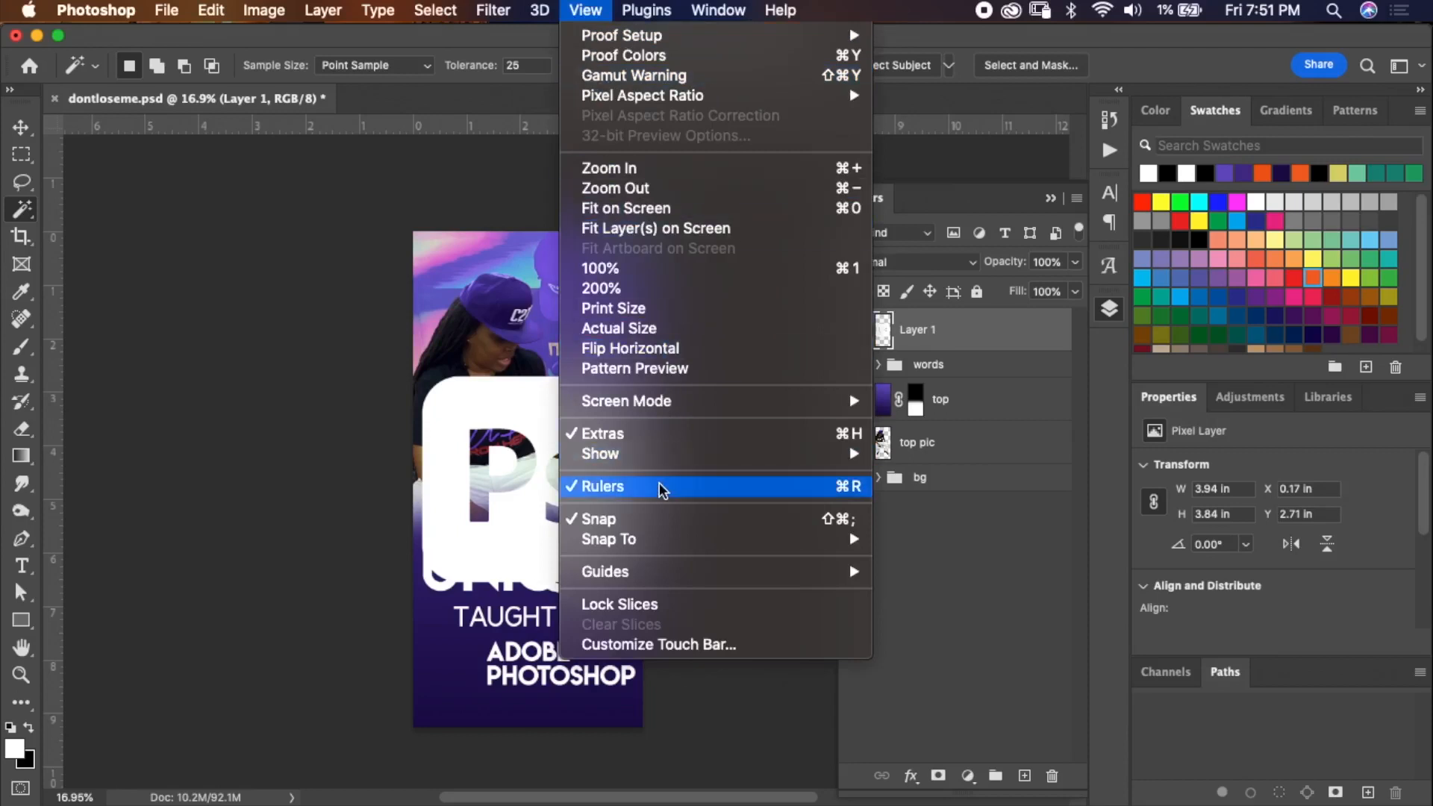
pyautogui.click(589, 13)
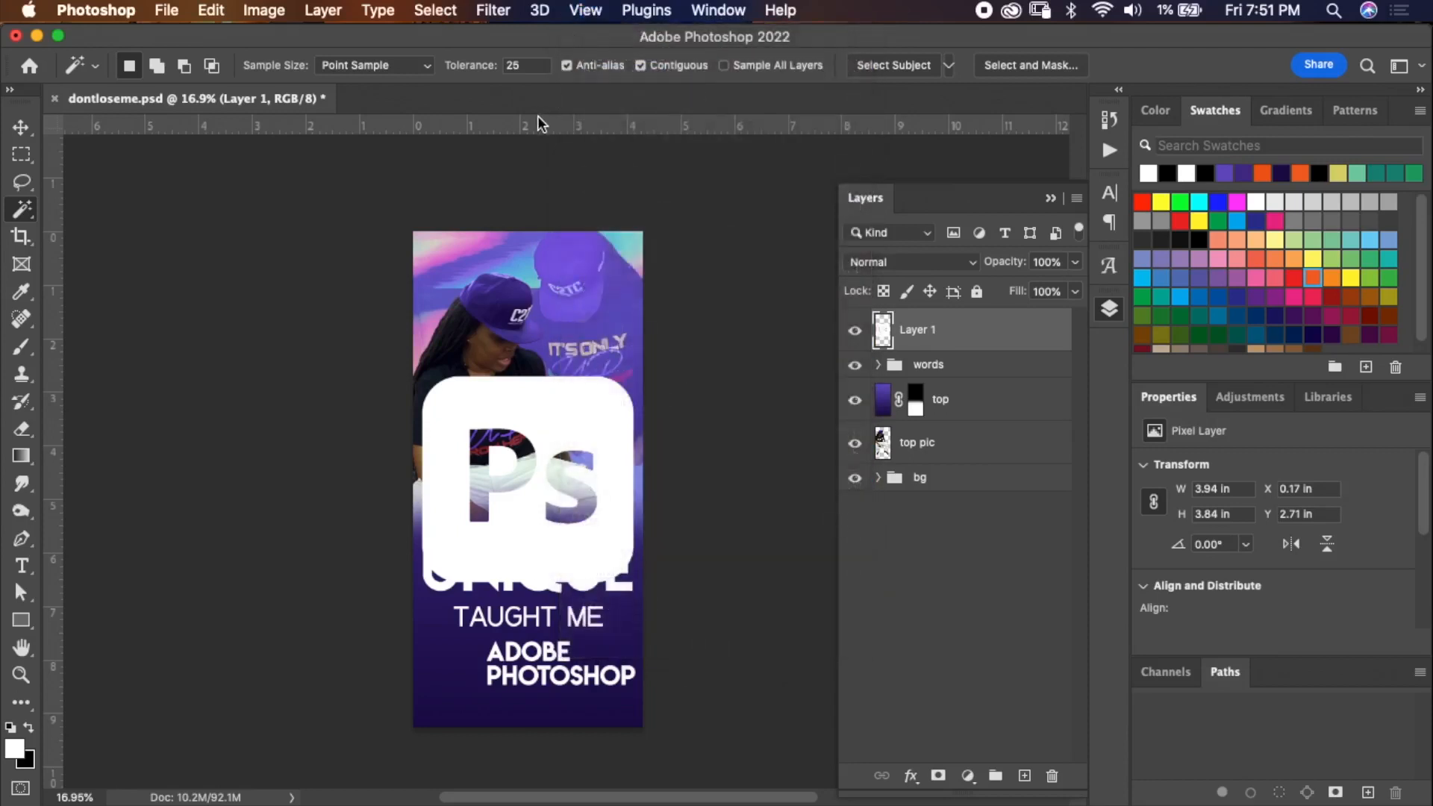
pyautogui.moveTo(550, 125); pyautogui.dragTo(577, 641)
pyautogui.moveTo(587, 132); pyautogui.dragTo(624, 685)
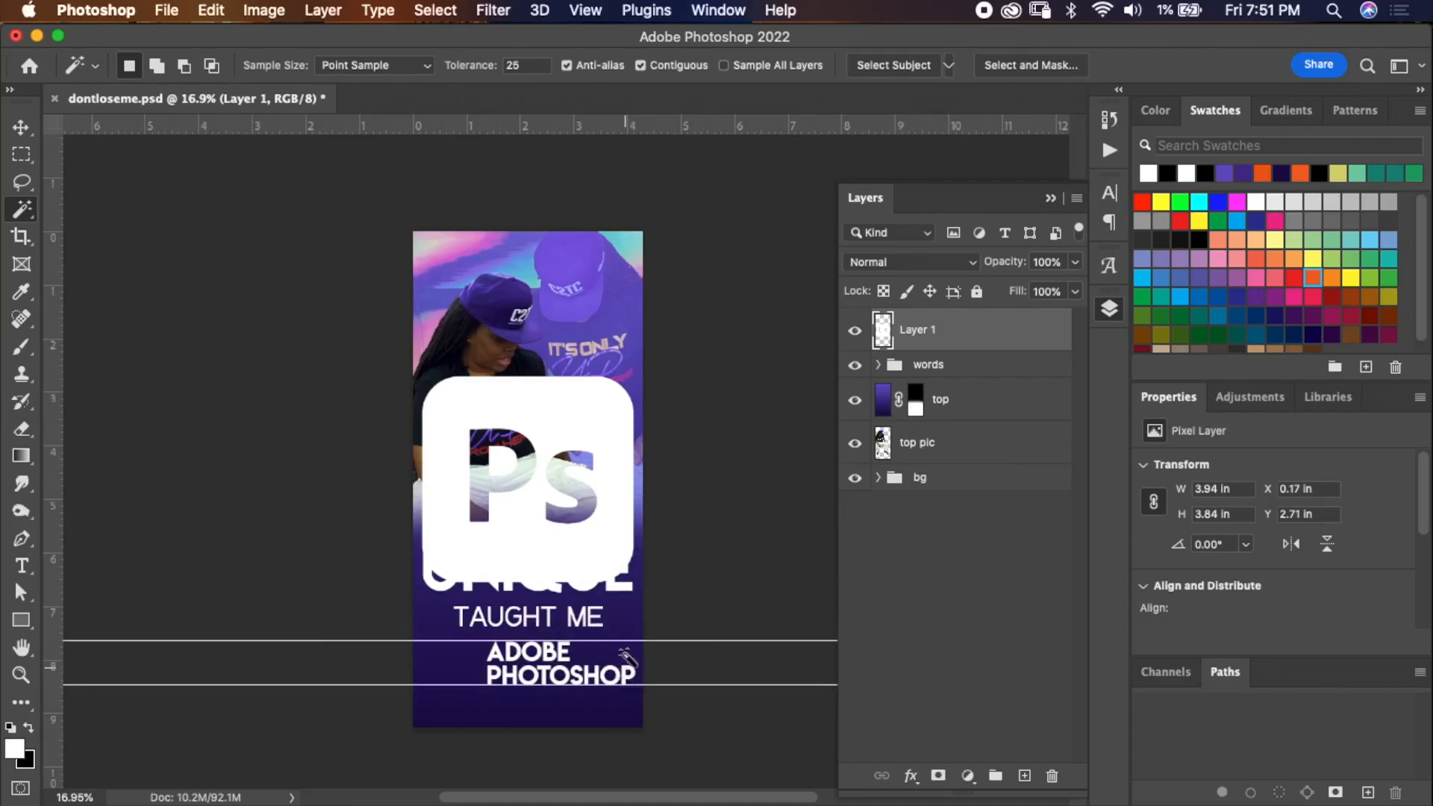
# Scale the Photoshop logo down to about 21% and place it left of the ADOBE PHOTOSHOP text between the guides.
pyautogui.scroll(5, 588, 504)
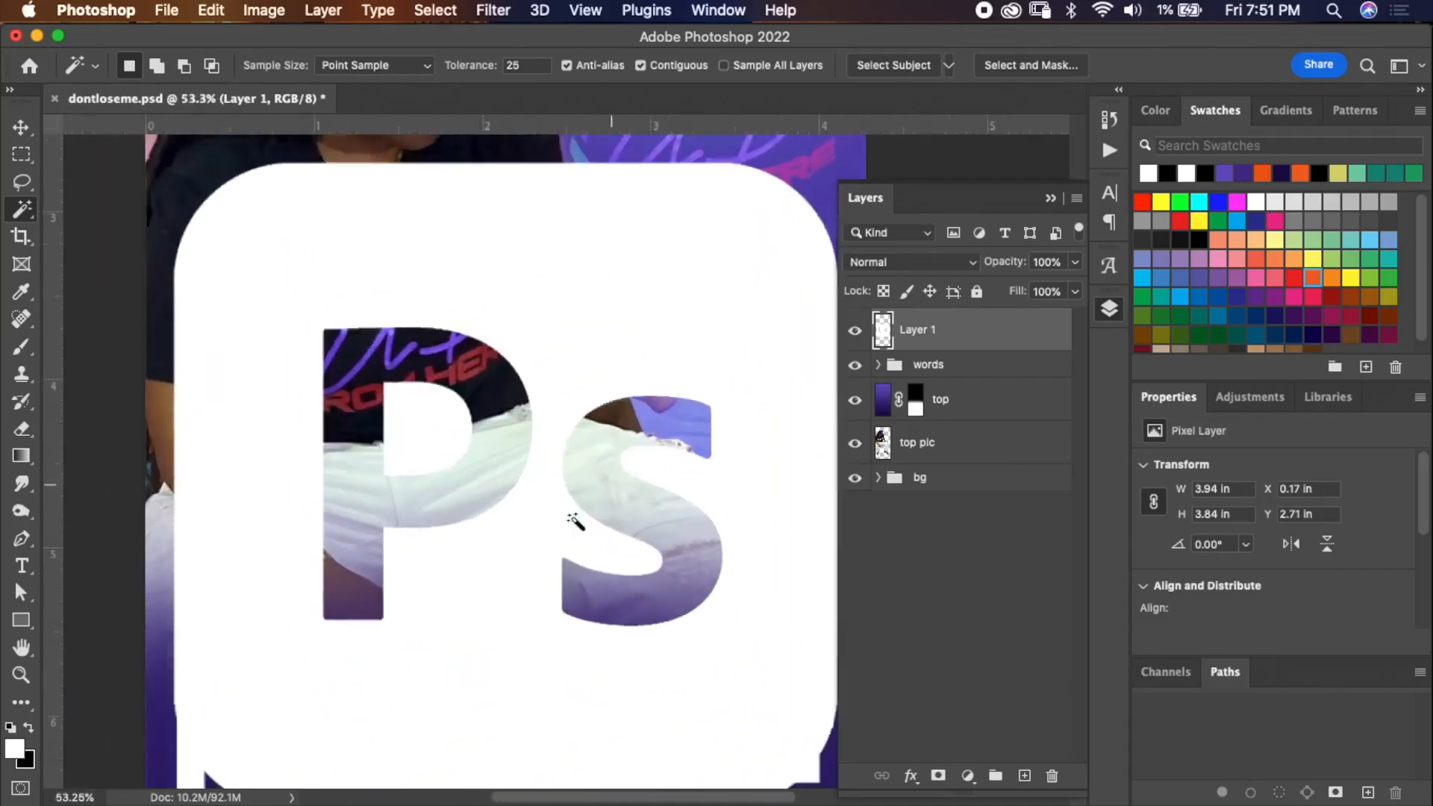
pyautogui.scroll(-2, 574, 516)
pyautogui.hscroll(2, 574, 515)
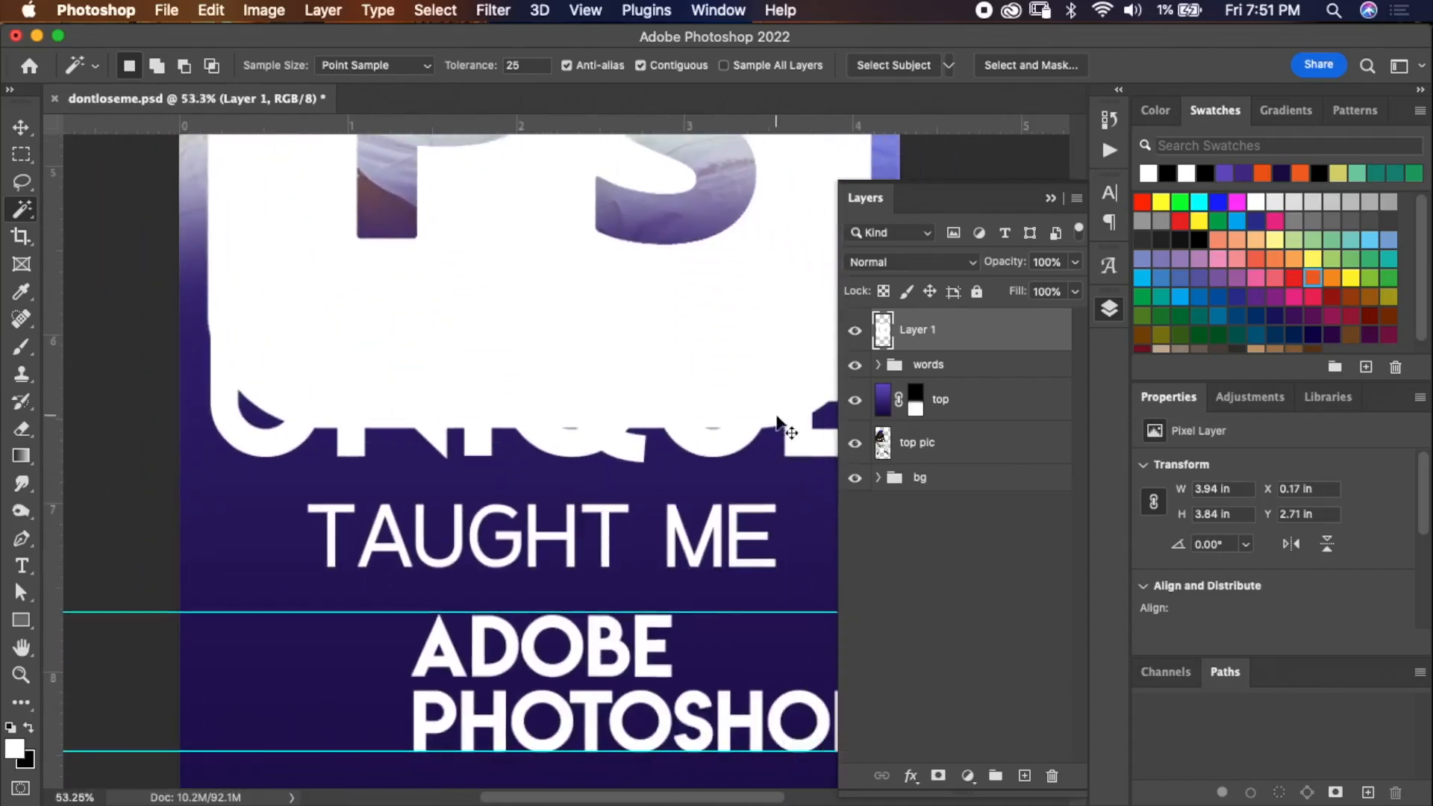
pyautogui.press('super+t')
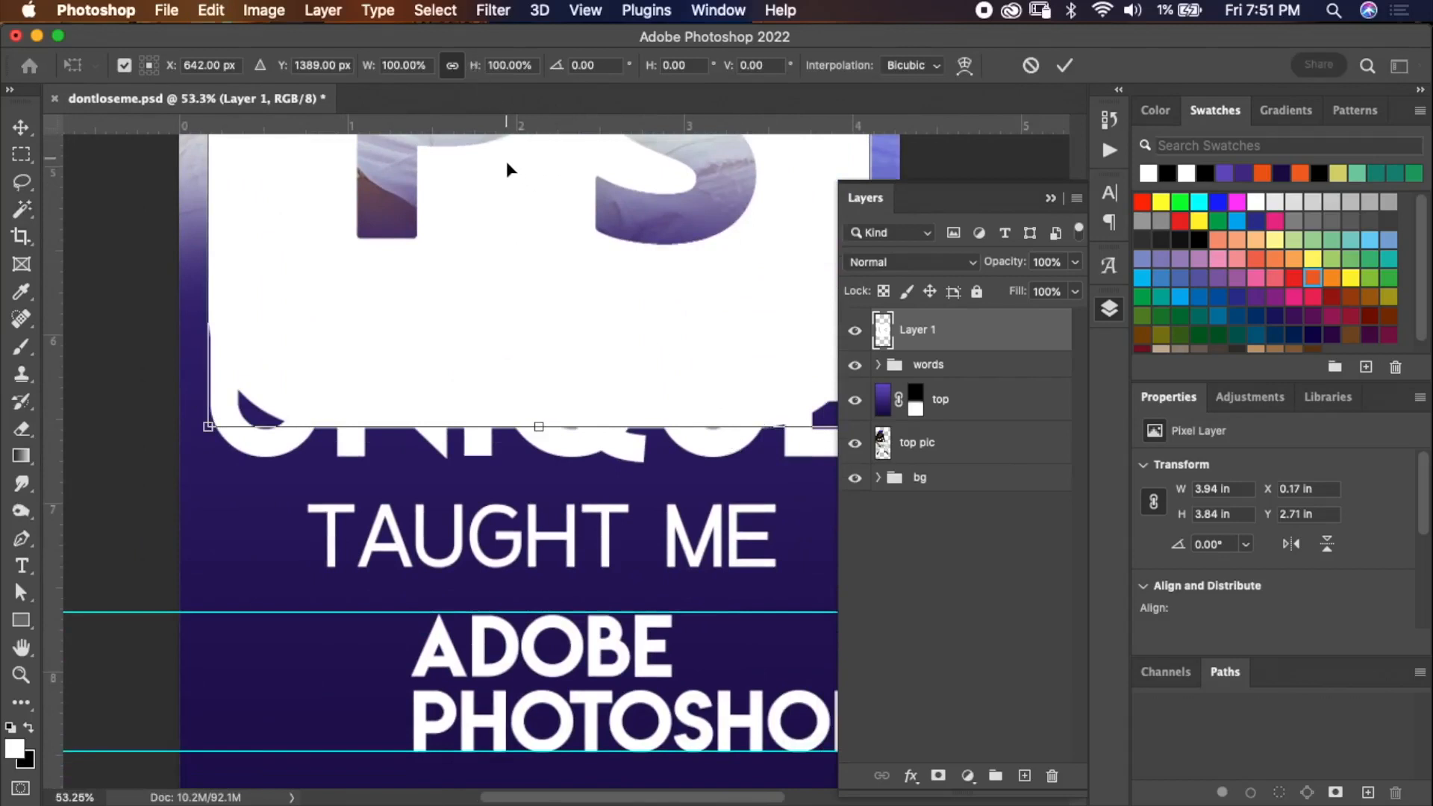
pyautogui.moveTo(506, 164); pyautogui.dragTo(486, 400)
pyautogui.moveTo(475, 65); pyautogui.dragTo(434, 92)
pyautogui.moveTo(526, 332); pyautogui.dragTo(352, 616)
pyautogui.moveTo(463, 486); pyautogui.dragTo(366, 653)
pyautogui.moveTo(384, 620)
pyautogui.mouseDown()
pyautogui.moveTo(397, 613)
pyautogui.moveTo(373, 638)
pyautogui.moveTo(402, 612)
pyautogui.mouseUp()
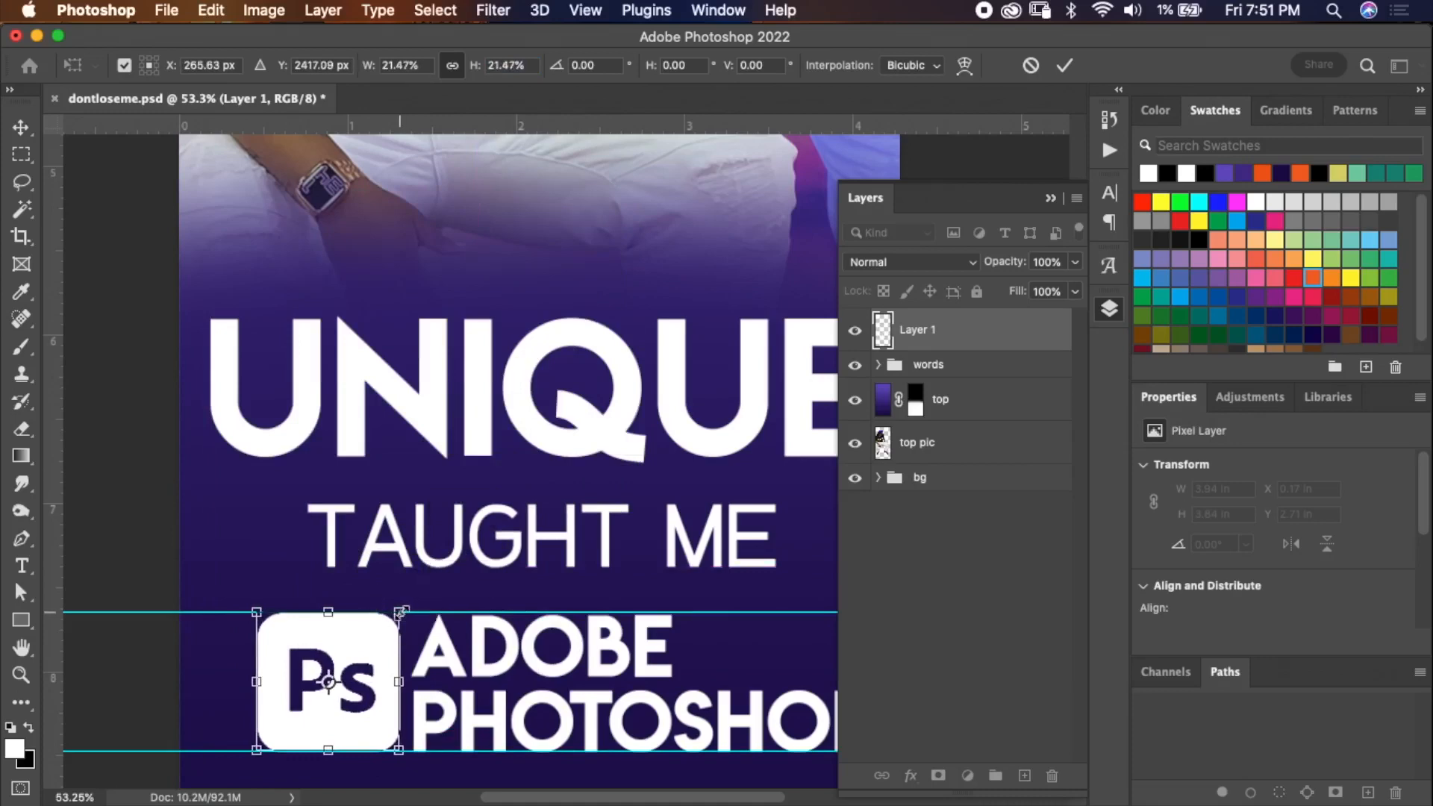
pyautogui.click(1065, 65)
# Clear all guides from the canvas.
pyautogui.scroll(-5, 471, 582)
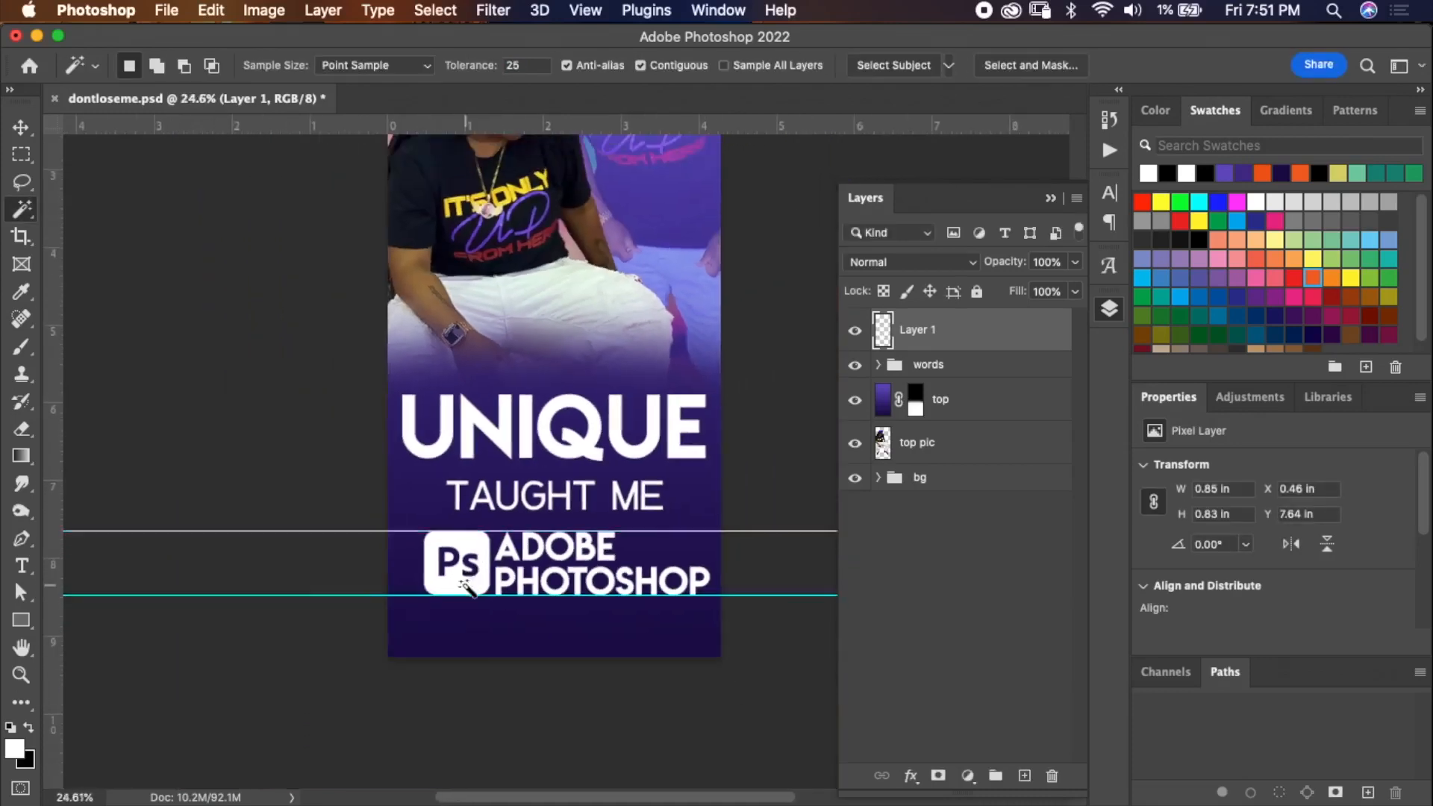
pyautogui.hscroll(4, 492, 485)
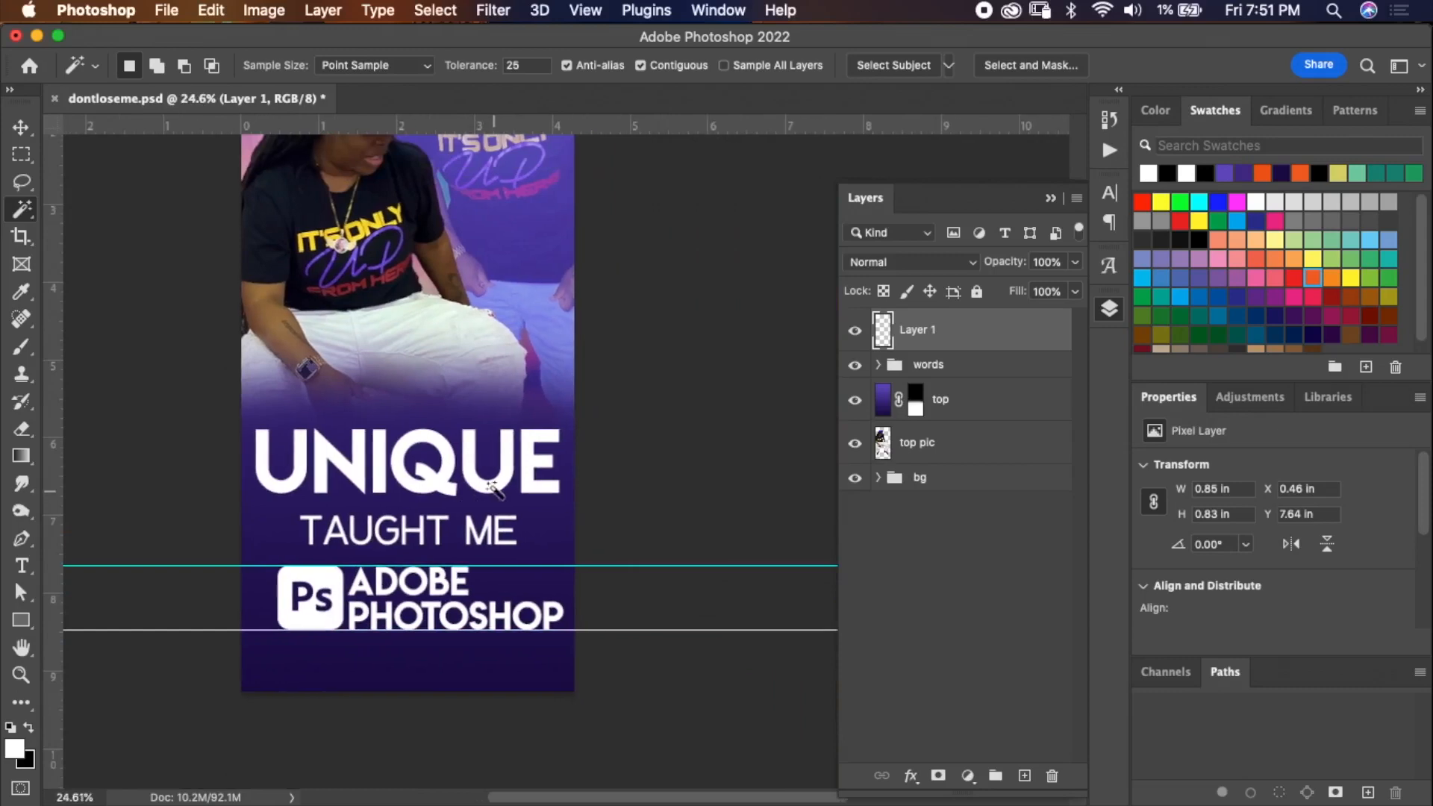
pyautogui.click(597, 10)
pyautogui.moveTo(758, 577)
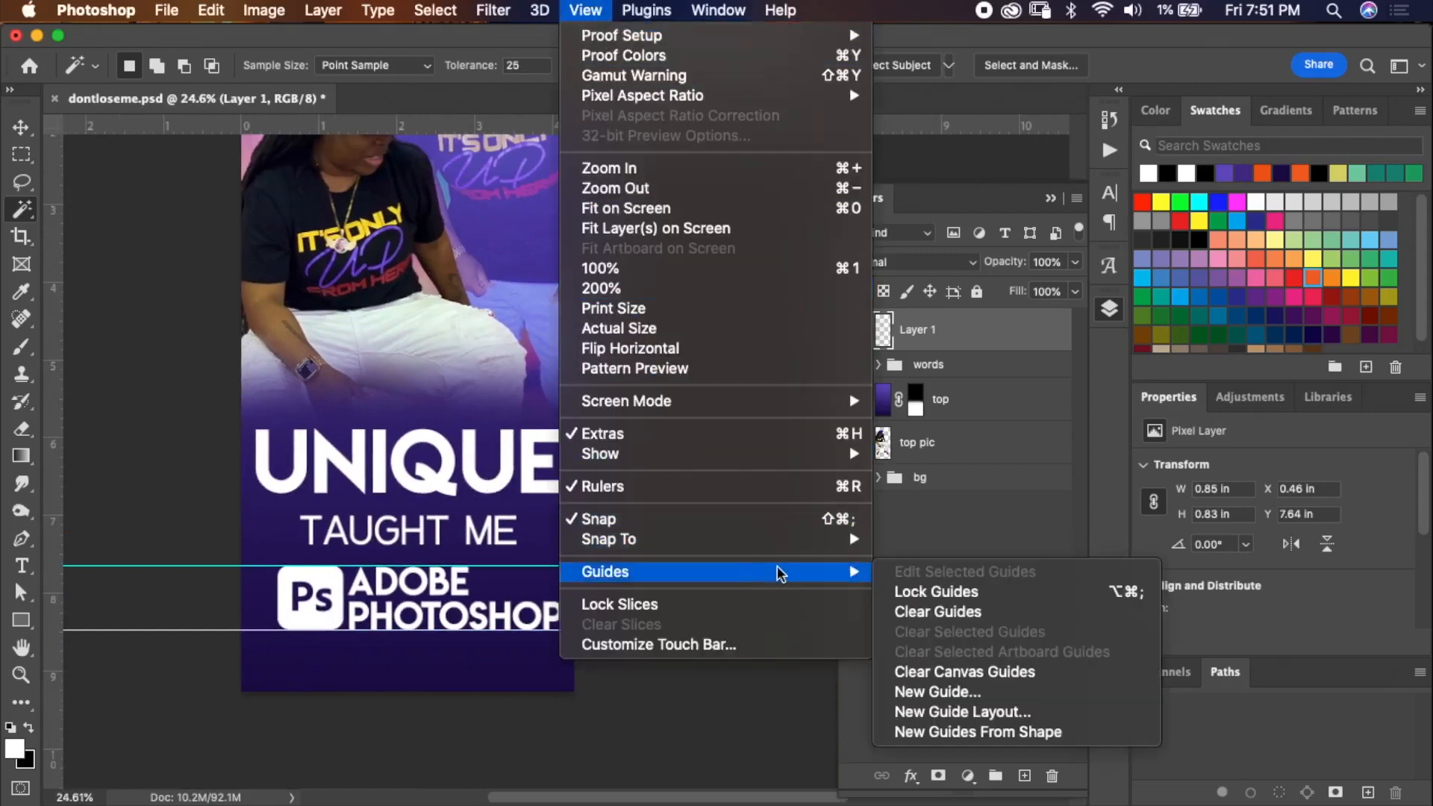
pyautogui.click(899, 611)
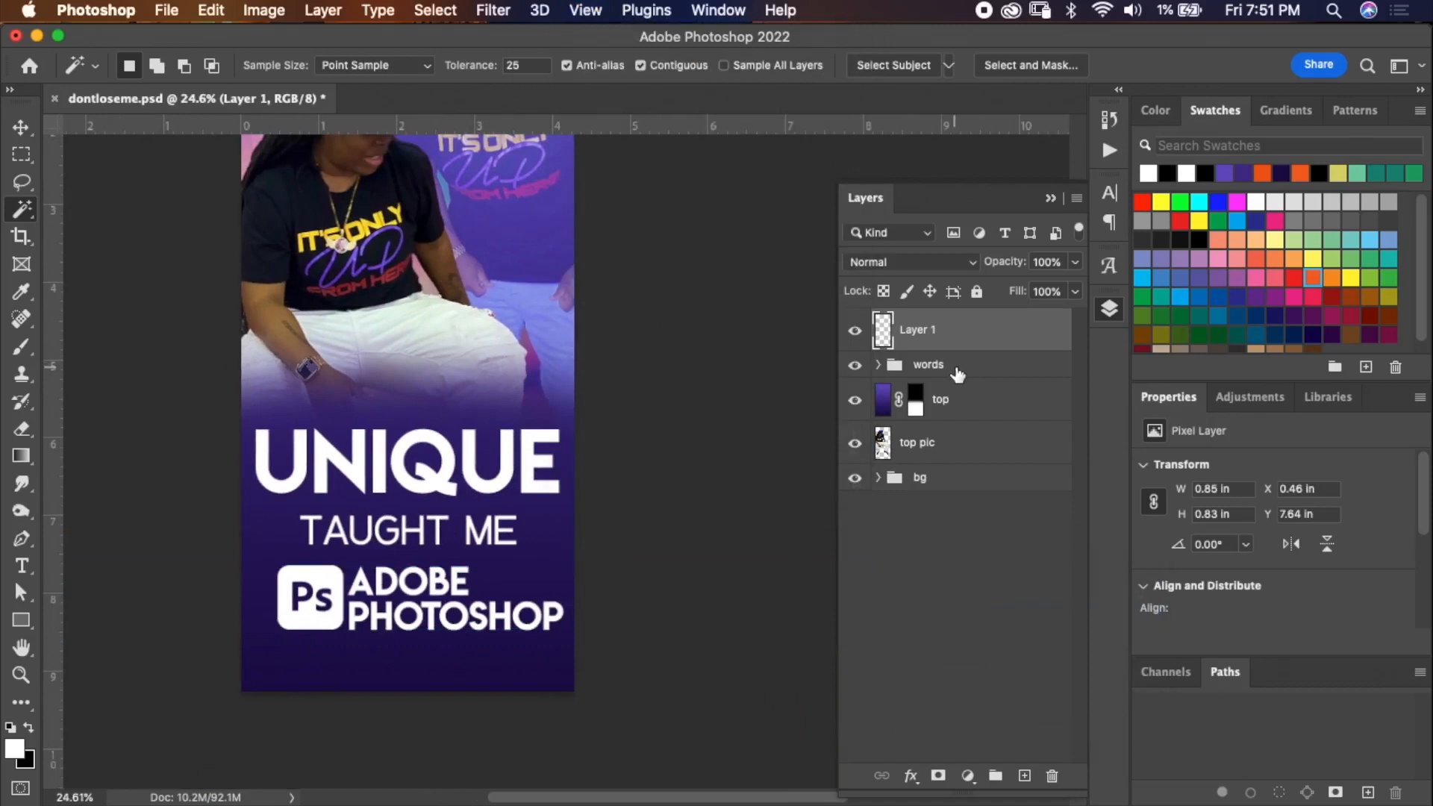
# Rename Layer 1 to ps logo and move it into the words group above the adobe photoshop layer.
pyautogui.click(880, 365)
pyautogui.click(918, 335)
pyautogui.doubleClick(917, 335)
pyautogui.write('ps logo')
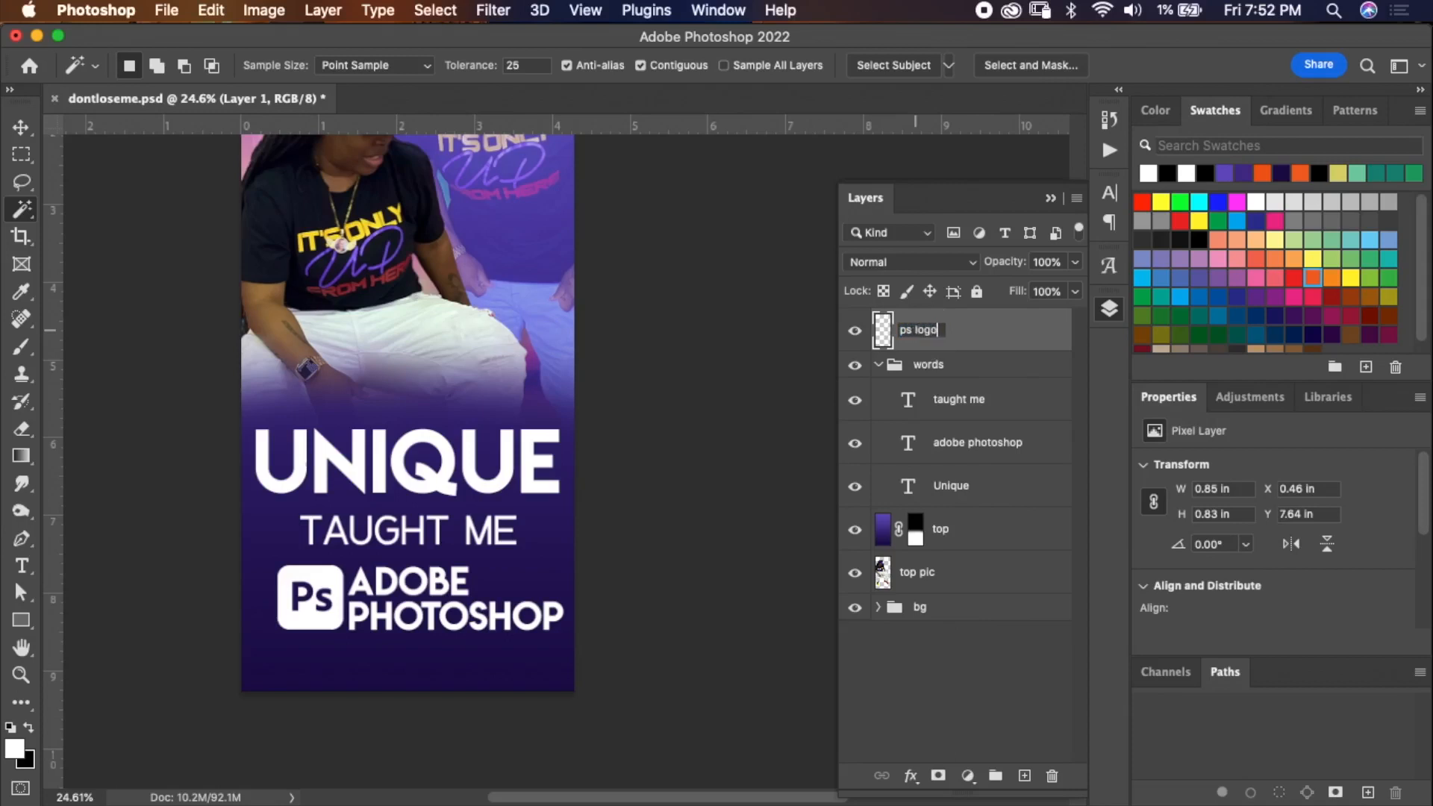
pyautogui.press('Return')
pyautogui.moveTo(1001, 342); pyautogui.dragTo(1007, 420)
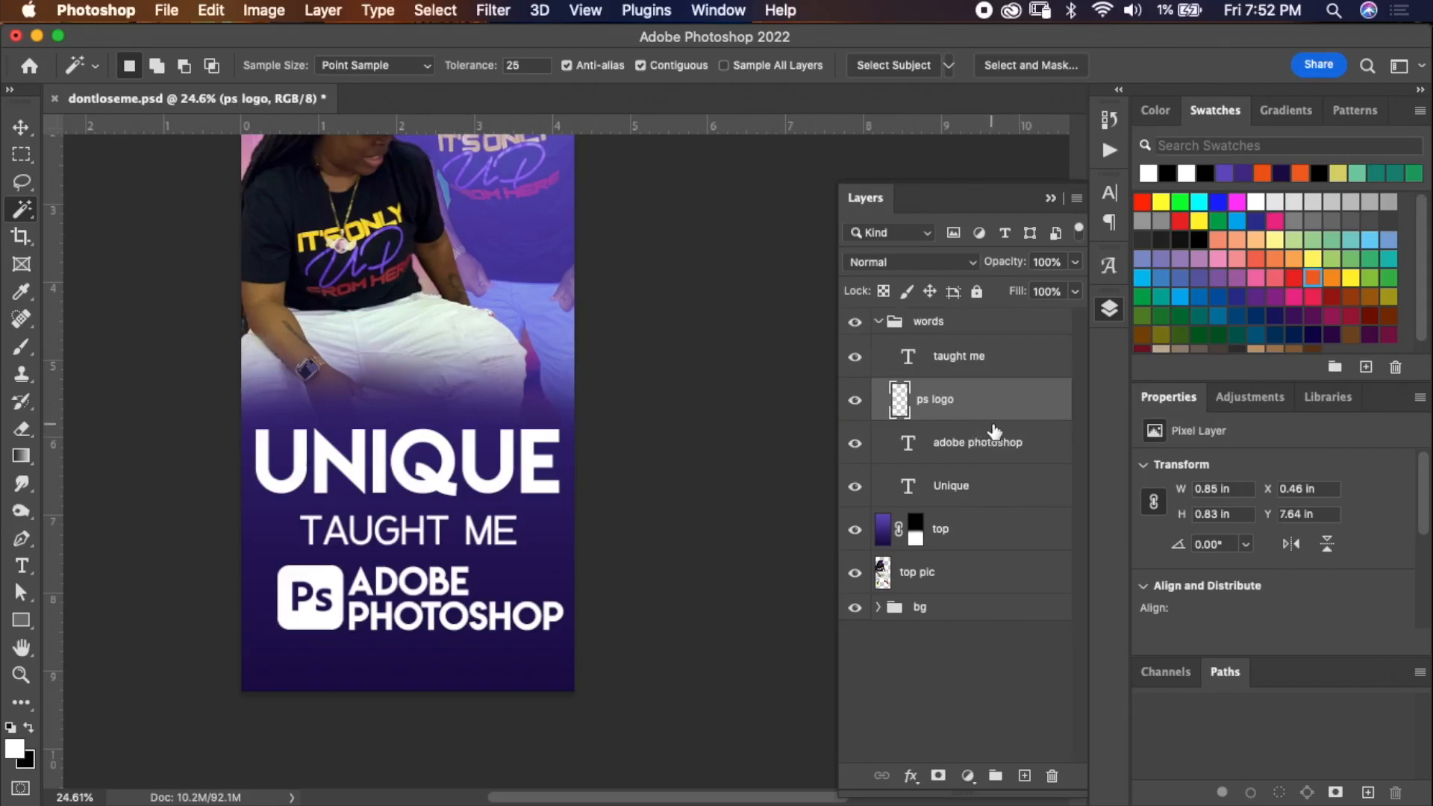
# Group the ps logo and adobe photoshop layers into a group named ps, then save the document.
pyautogui.keyDown('shift'); pyautogui.click(1035, 439); pyautogui.keyUp('shift')
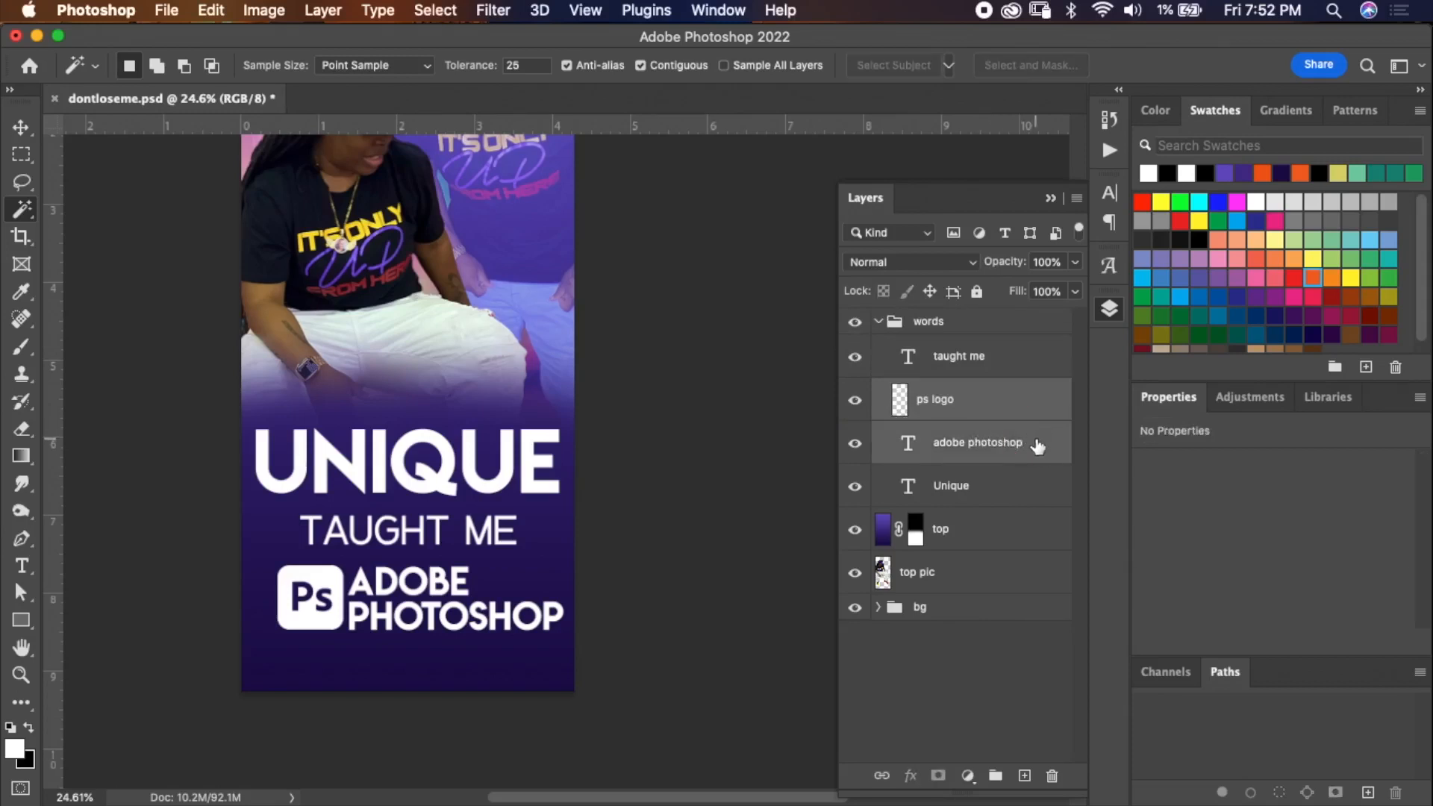
pyautogui.press('super+g')
pyautogui.doubleClick(955, 391)
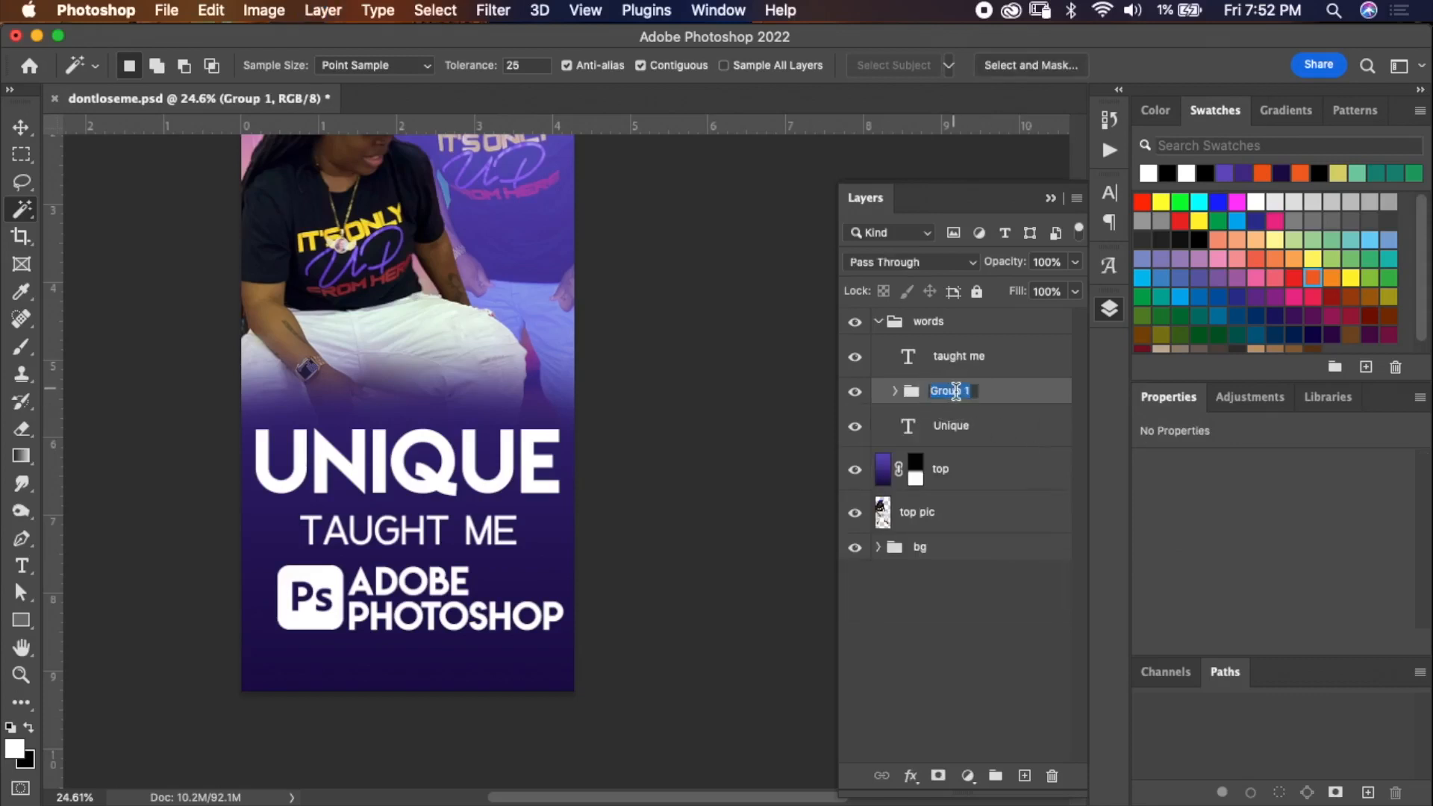
pyautogui.write('ps')
pyautogui.press('Return')
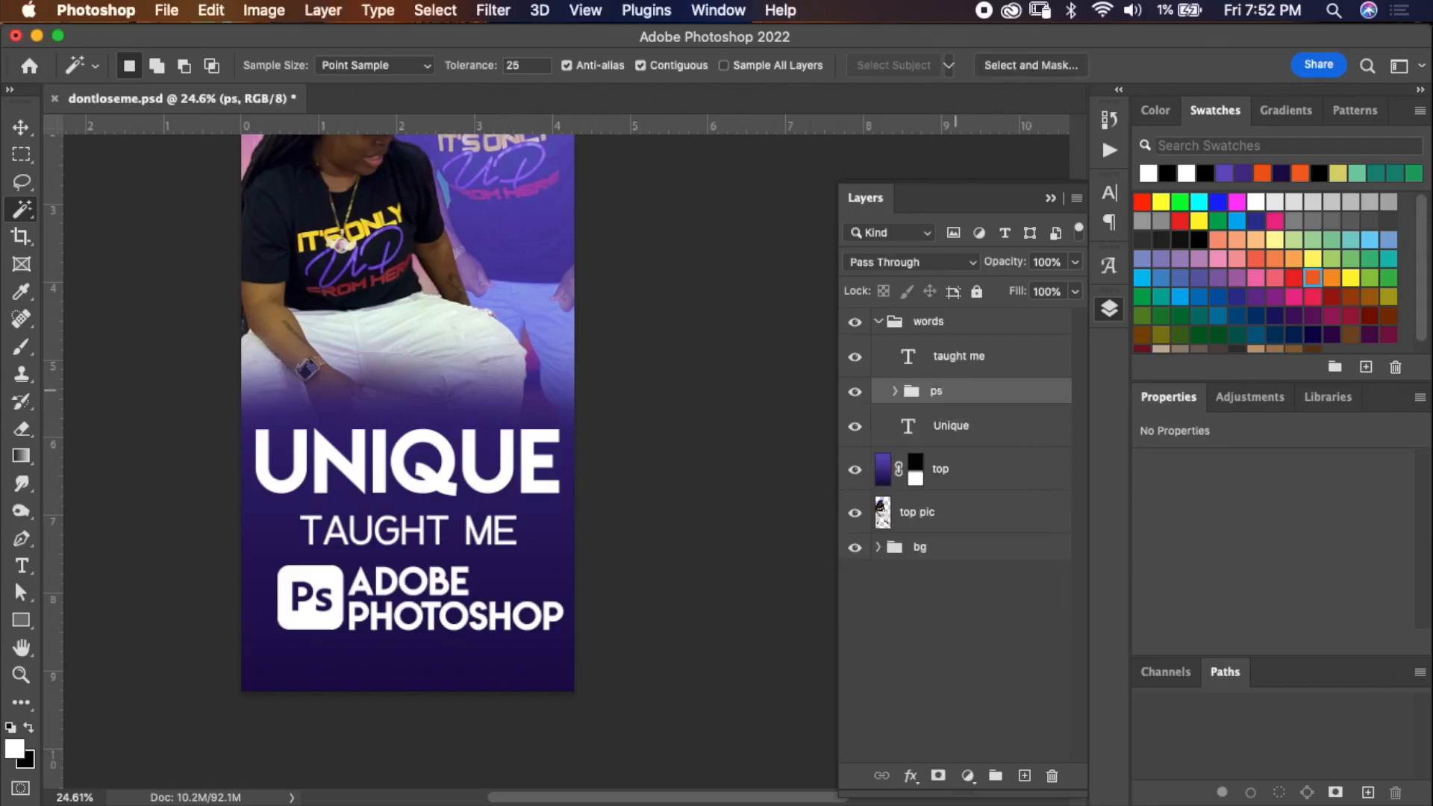
pyautogui.press('super+s')
pyautogui.click(947, 327)
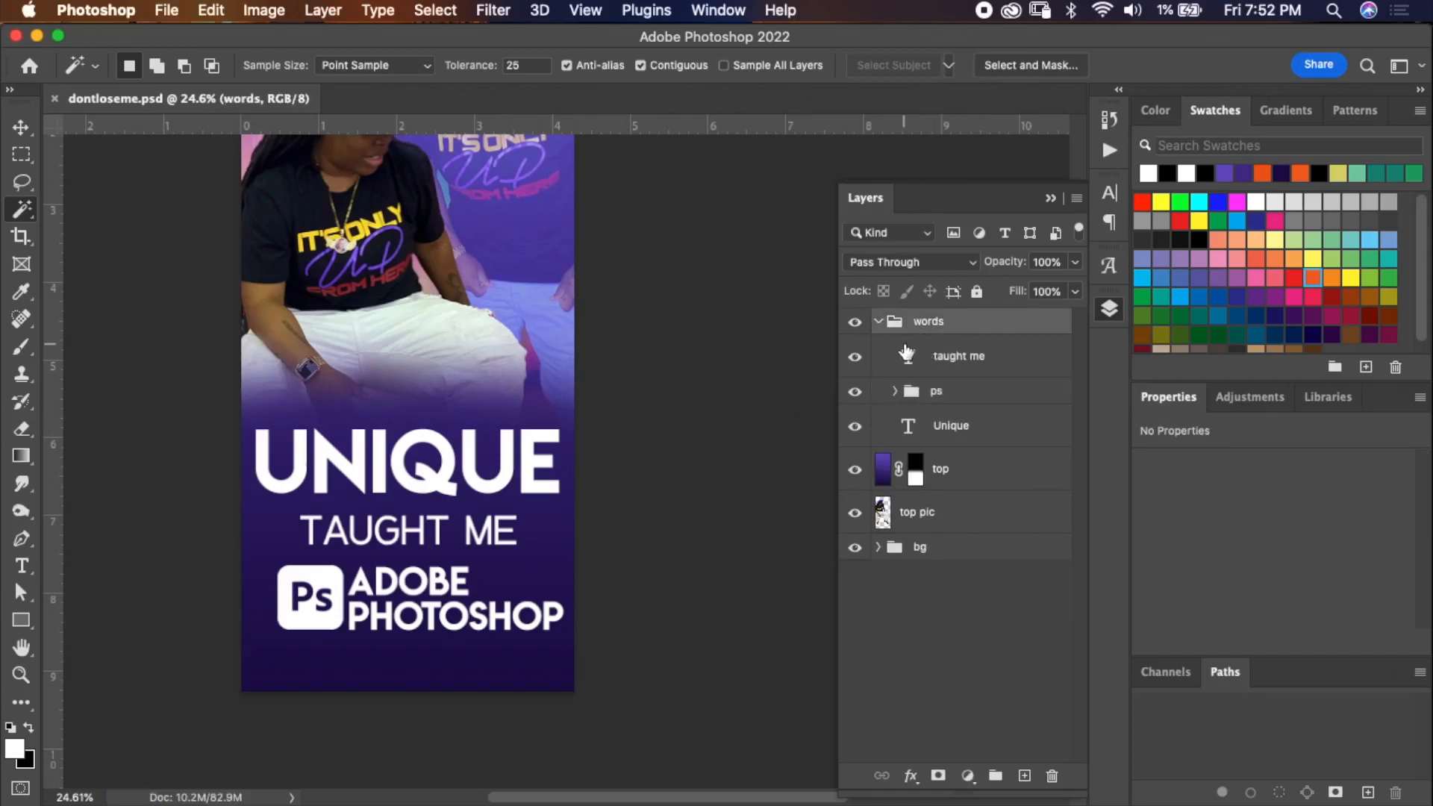
pyautogui.press('super+t')
pyautogui.moveTo(486, 71); pyautogui.dragTo(486, 80)
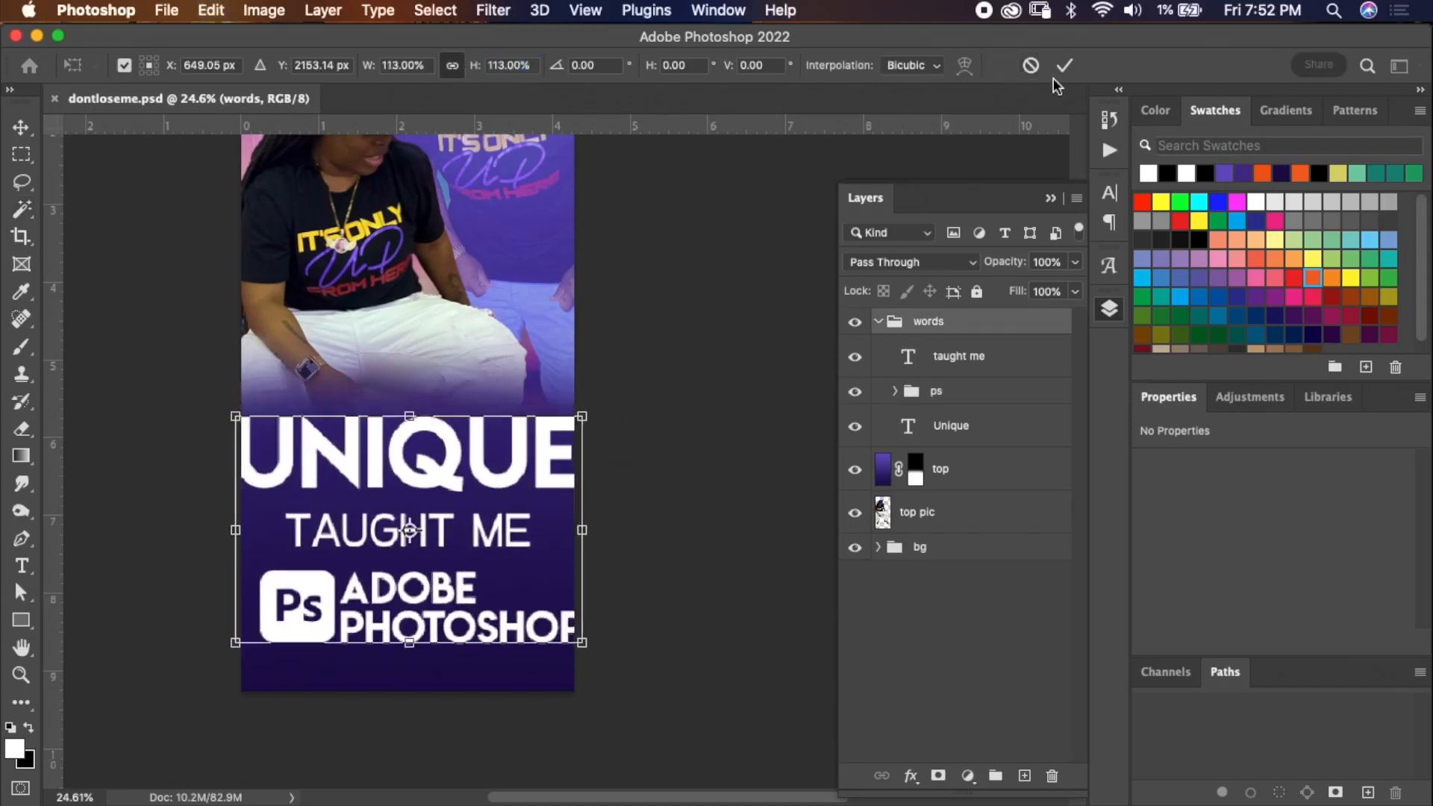
pyautogui.click(1027, 66)
# Reposition the ps group slightly with Free Transform.
pyautogui.click(981, 404)
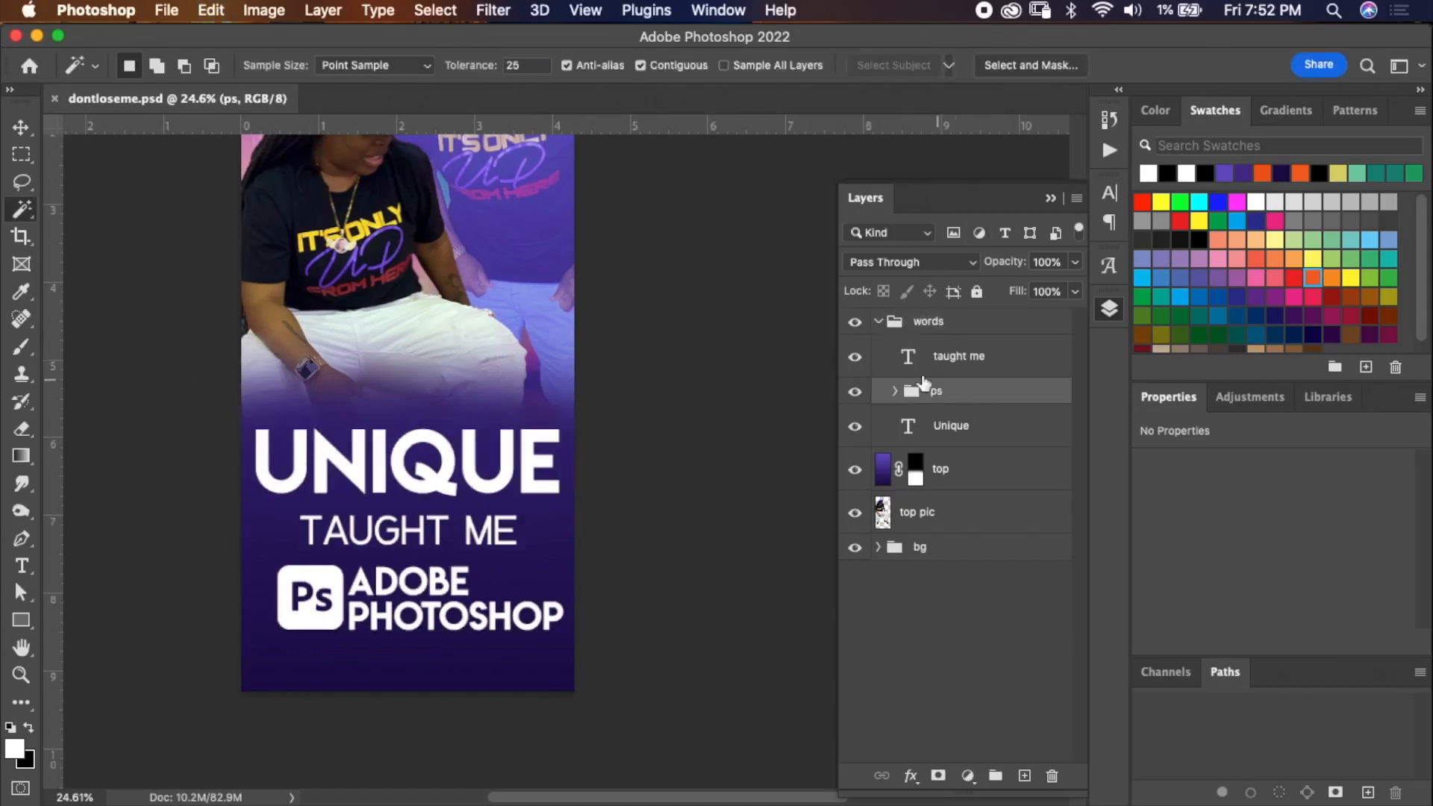
pyautogui.press('super+t')
pyautogui.moveTo(559, 565); pyautogui.dragTo(485, 593)
pyautogui.scroll(3, 480, 580)
pyautogui.hscroll(-2, 480, 579)
pyautogui.moveTo(537, 717); pyautogui.dragTo(547, 716)
pyautogui.doubleClick(548, 717)
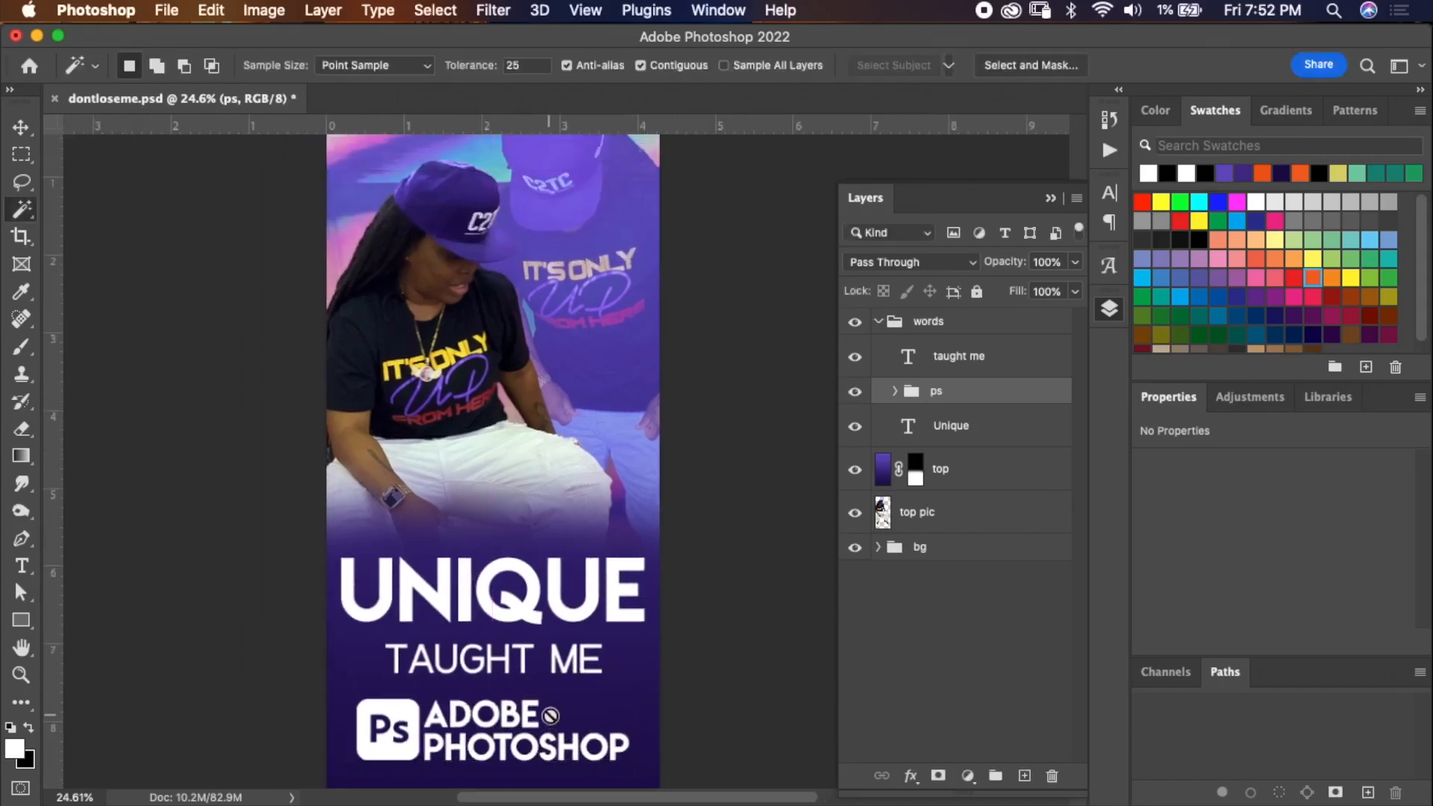
# Nudge the Unique text with Free Transform and drag a vertical guide to the canvas's horizontal center.
pyautogui.click(999, 432)
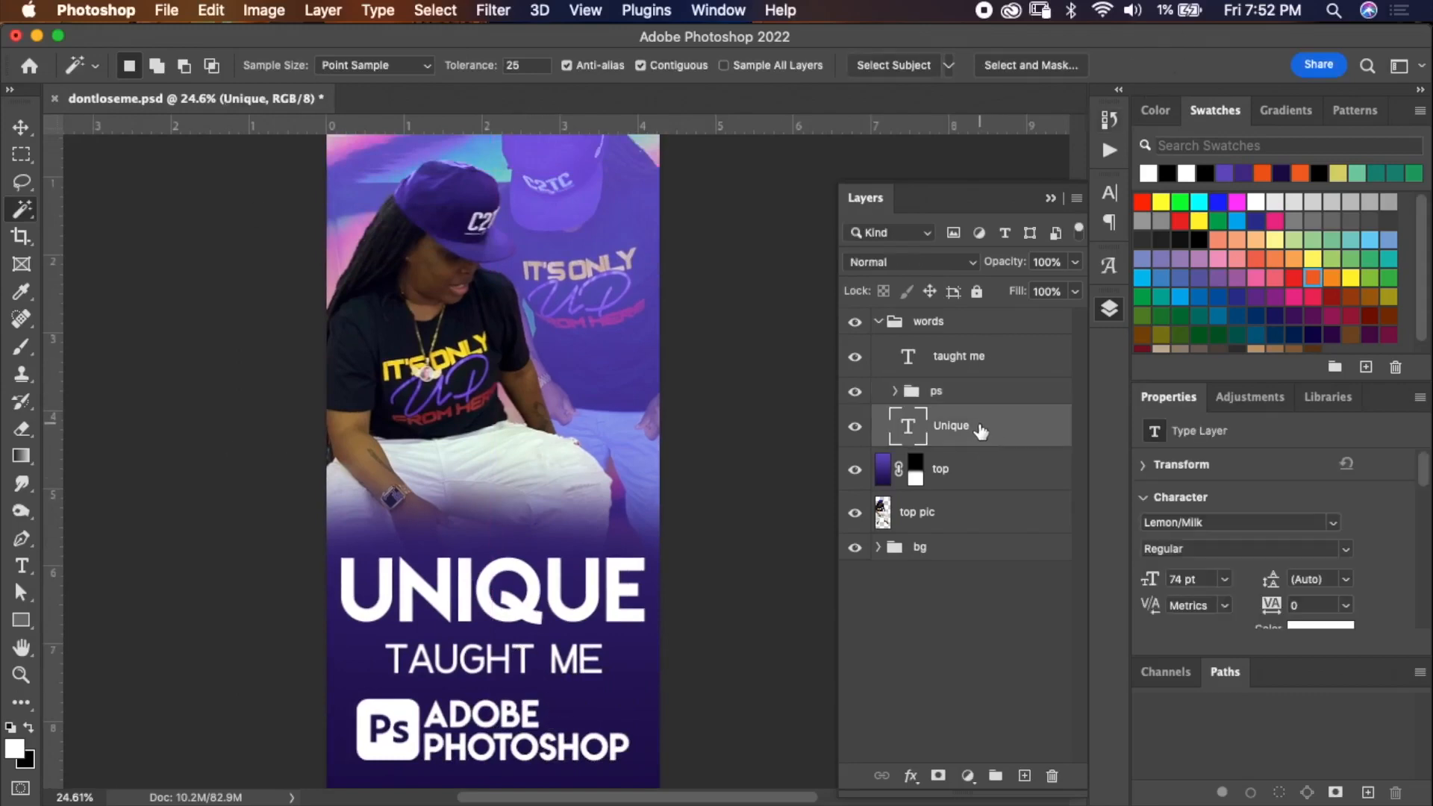
pyautogui.press('super+t')
pyautogui.moveTo(549, 585); pyautogui.dragTo(544, 585)
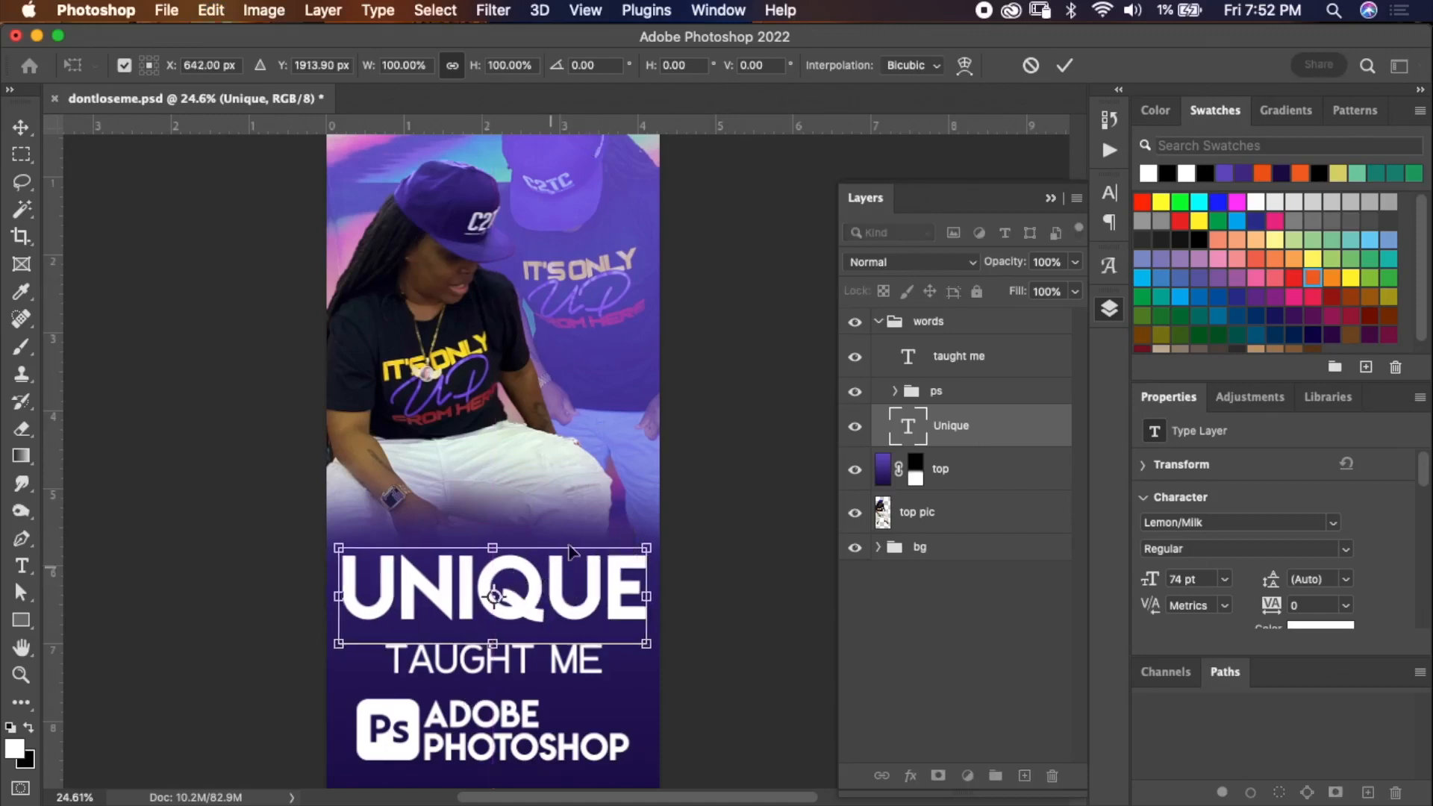
pyautogui.click(1064, 65)
pyautogui.press('w')
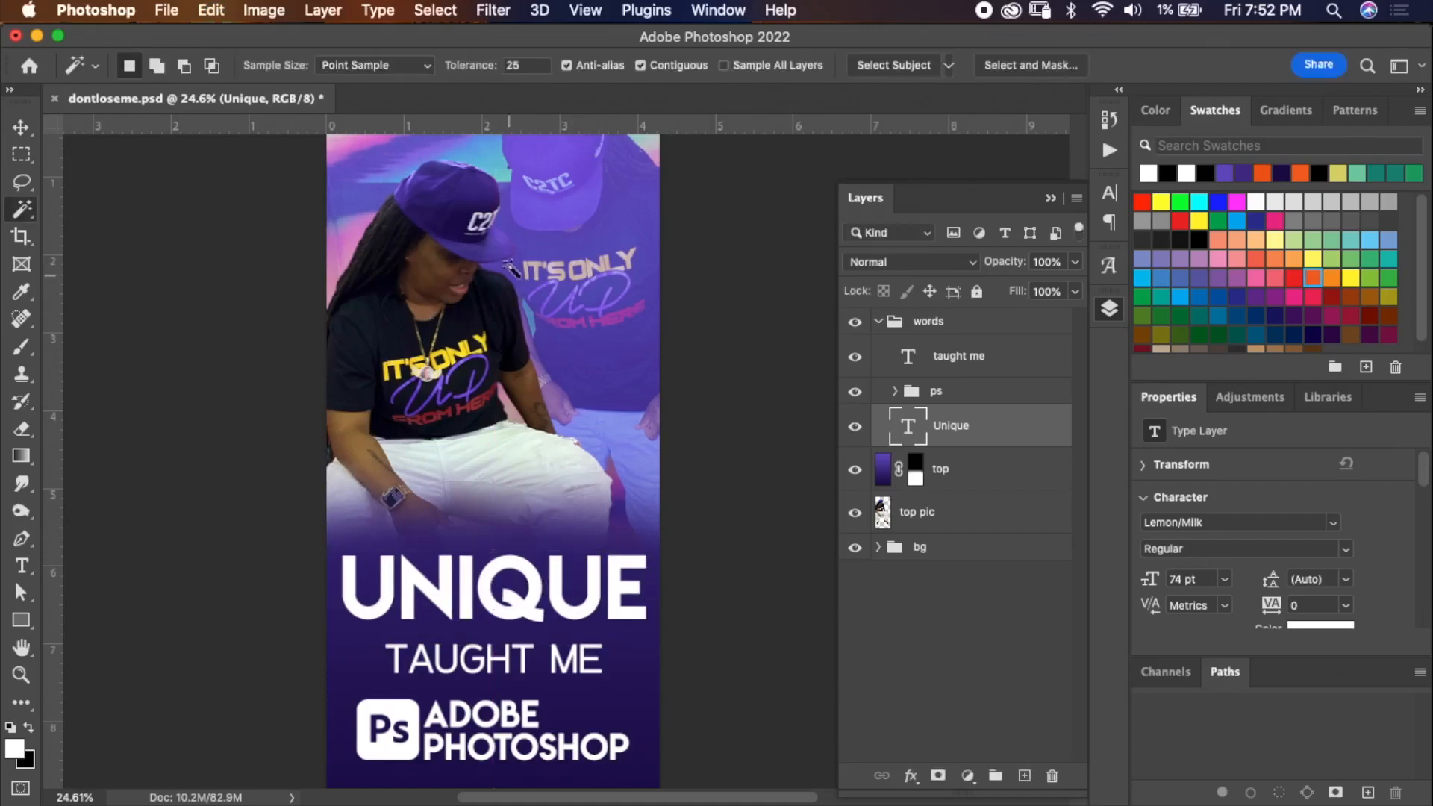
pyautogui.moveTo(58, 451); pyautogui.dragTo(494, 411)
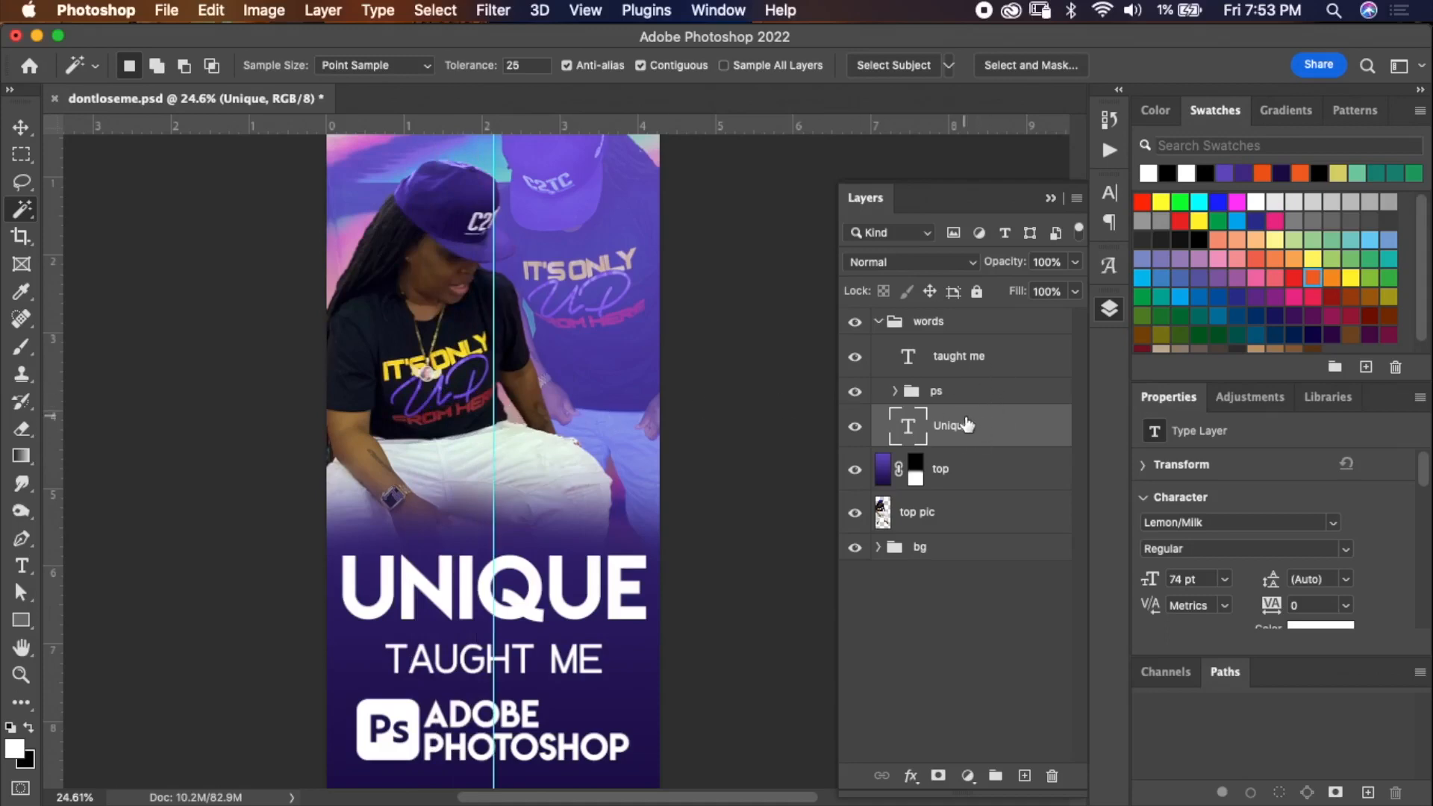
# Center the Unique text on the vertical guide with Free Transform.
pyautogui.press('super+t')
pyautogui.scroll(6, 631, 526)
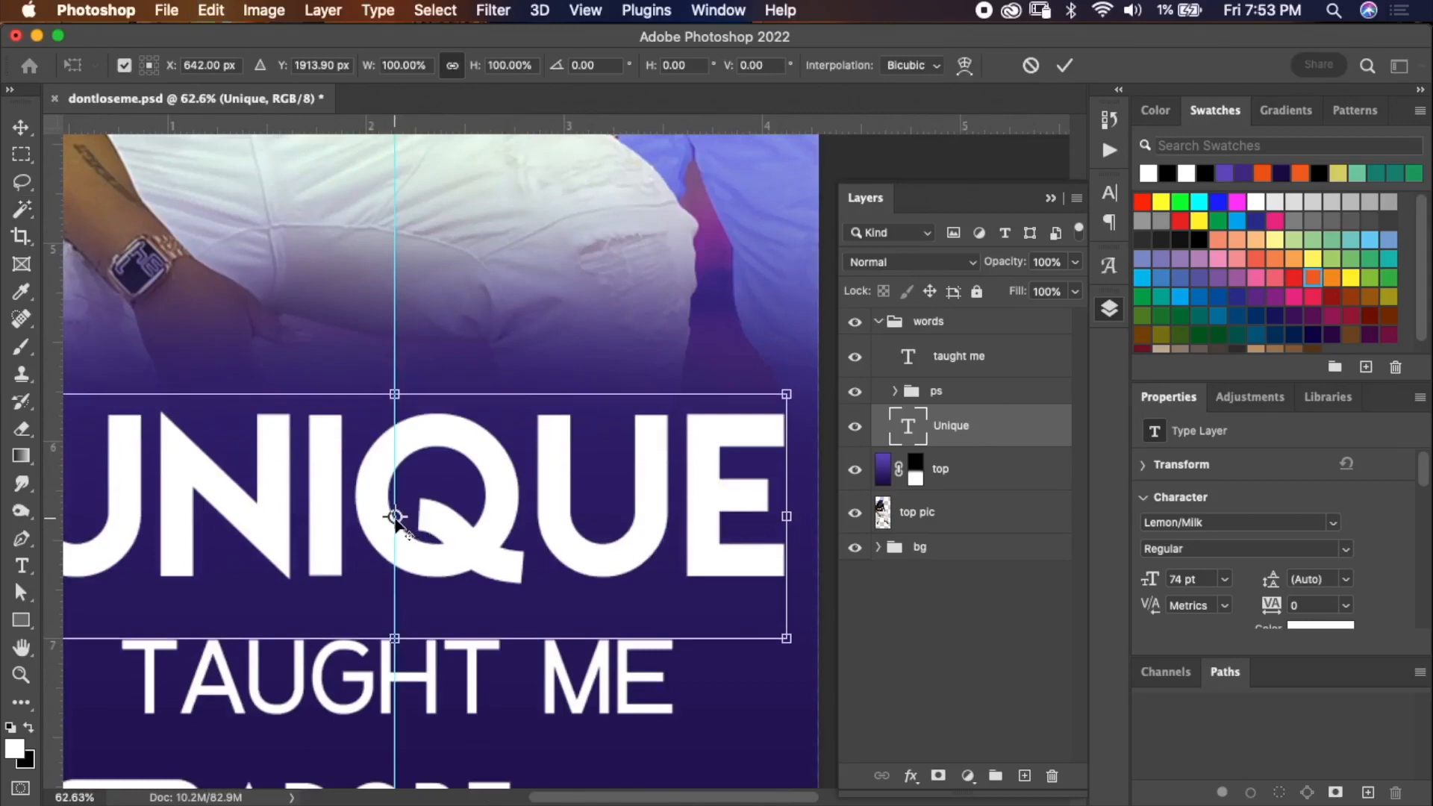
pyautogui.scroll(-6, 442, 472)
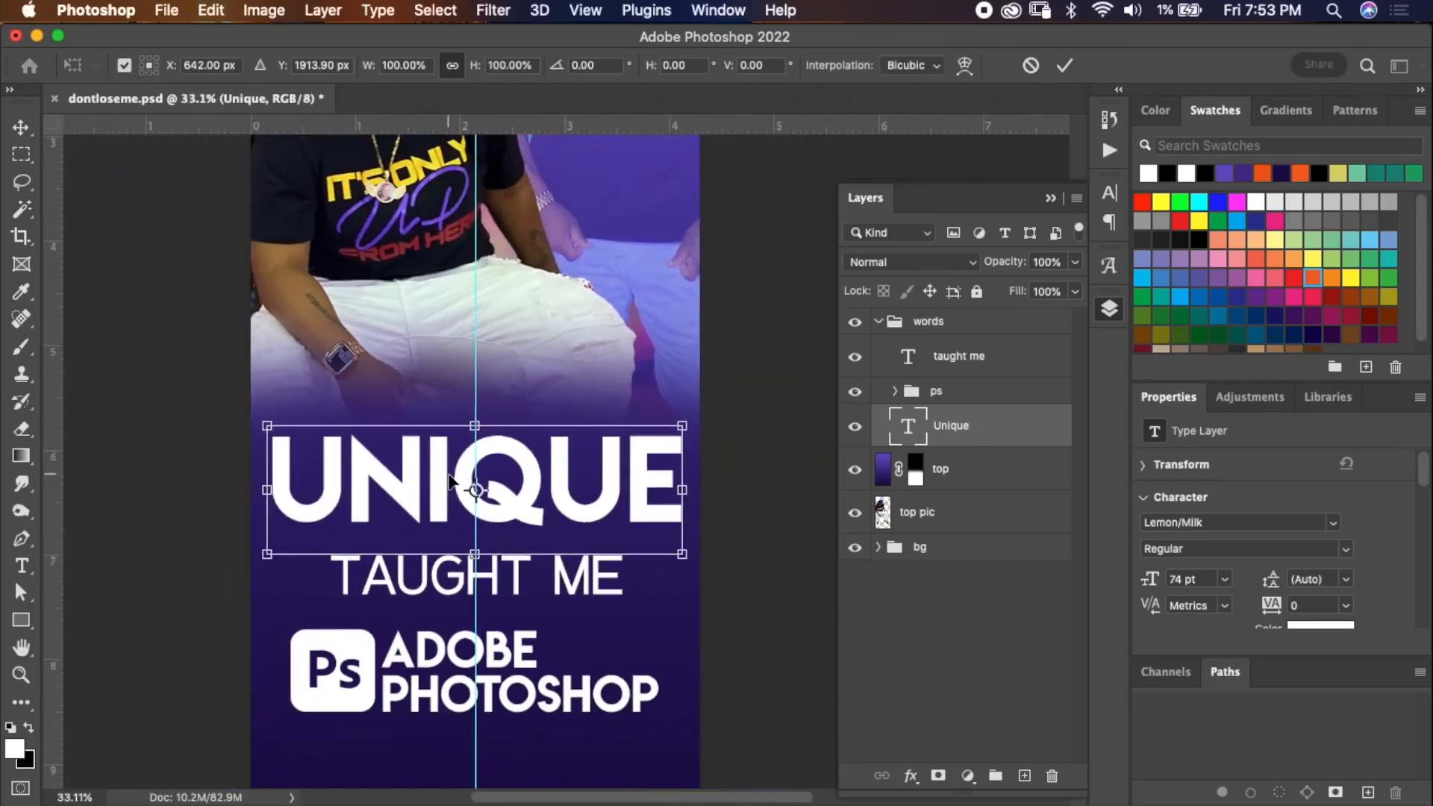
pyautogui.click(1065, 65)
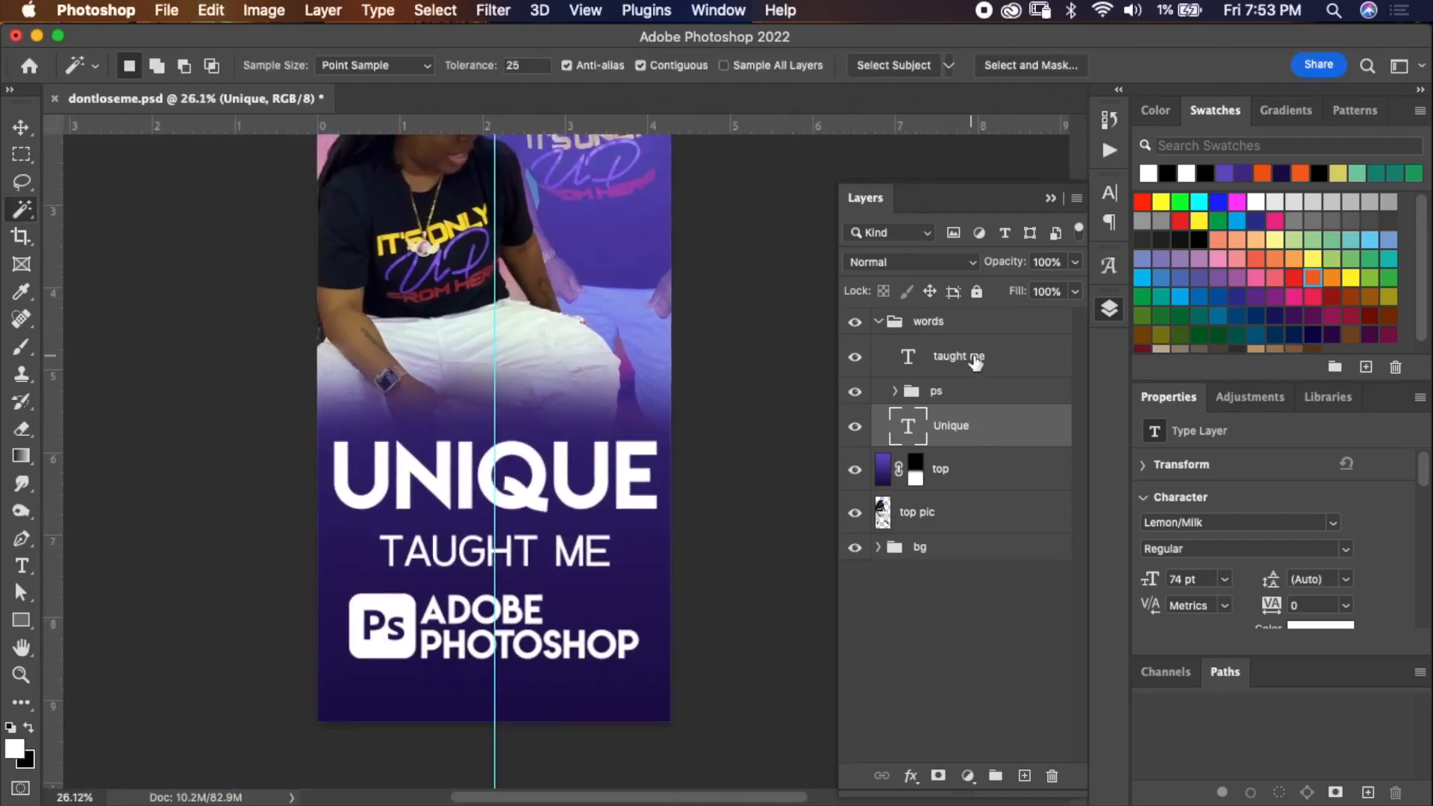
# Center the TAUGHT ME text on the vertical guide with Free Transform.
pyautogui.click(971, 359)
pyautogui.press('super+t')
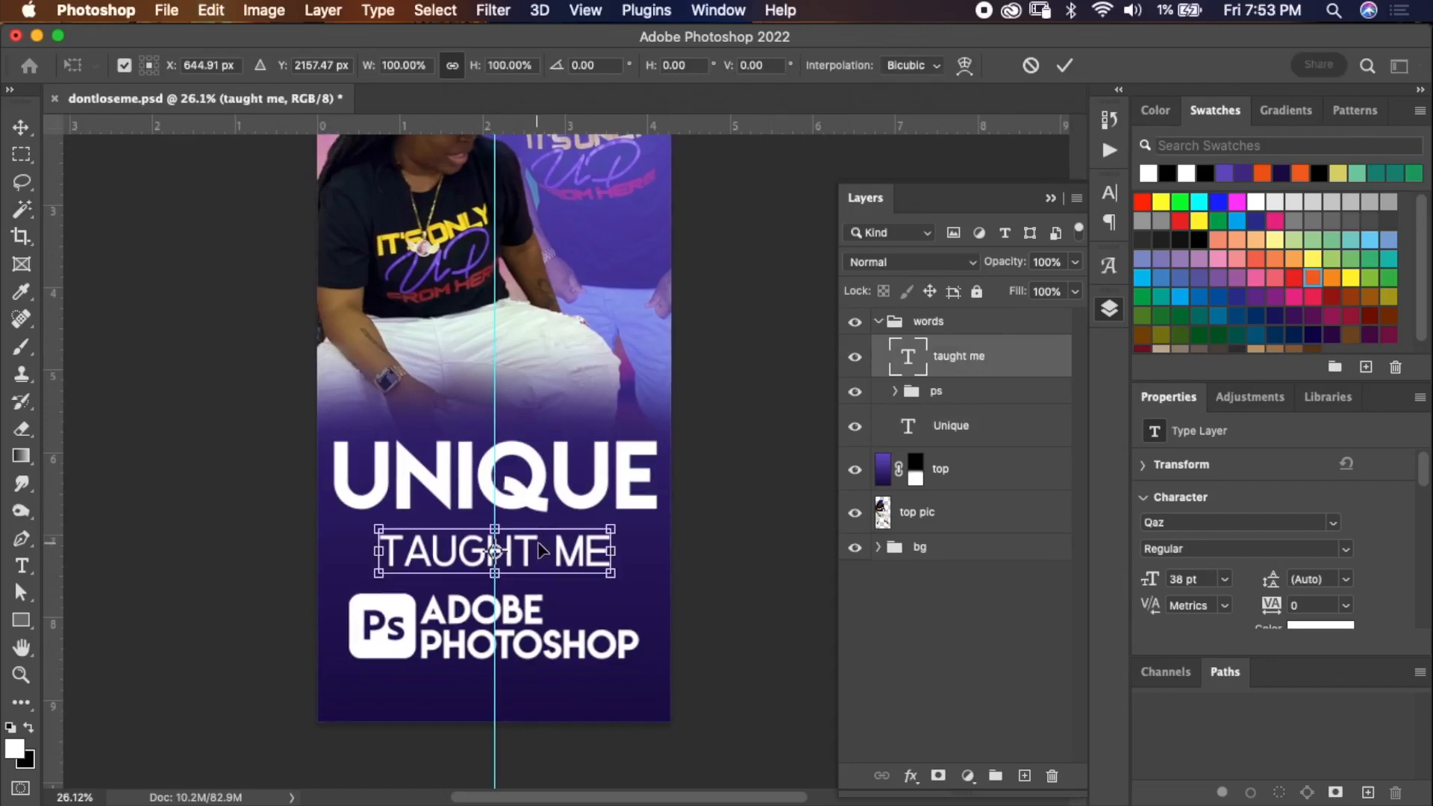
pyautogui.moveTo(551, 562); pyautogui.dragTo(549, 560)
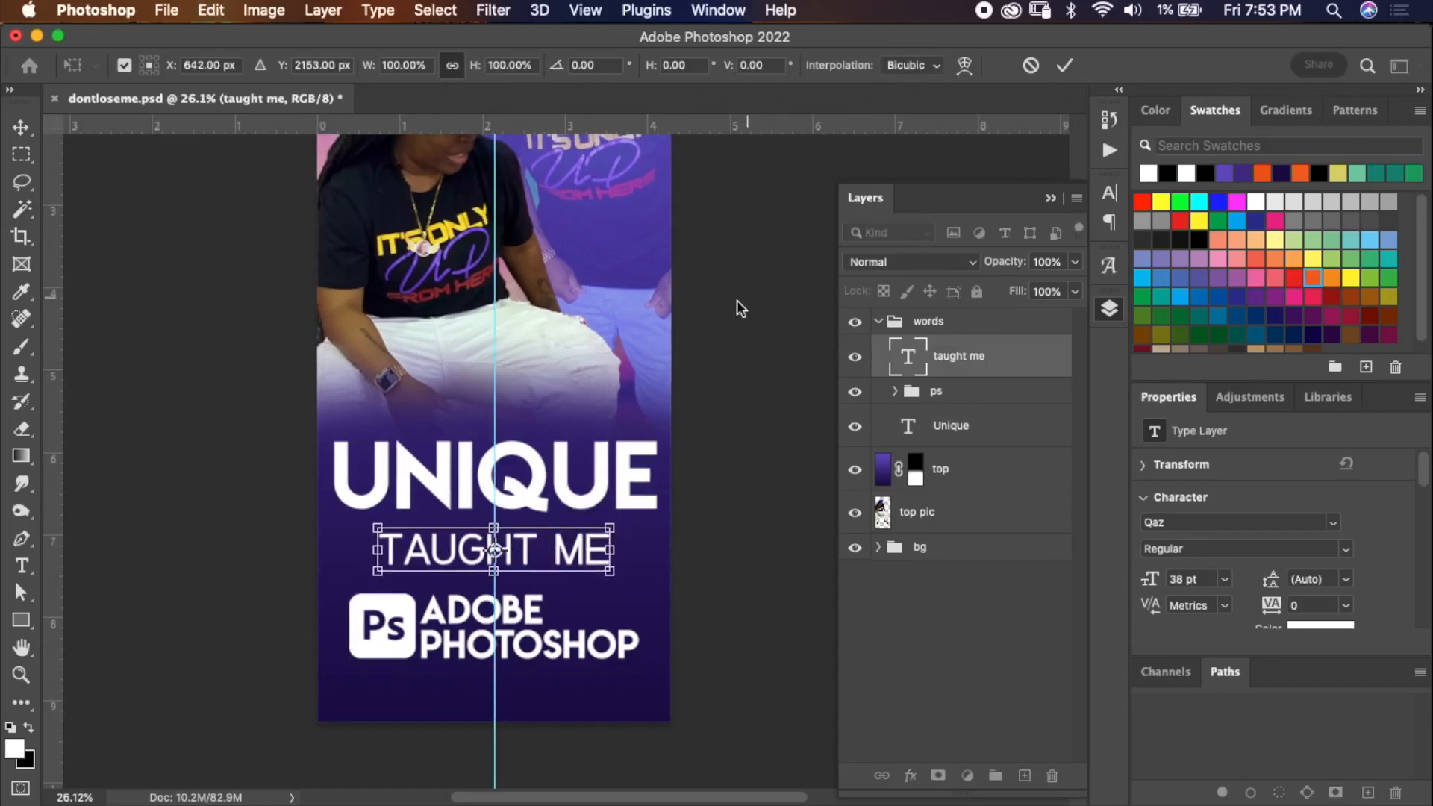
pyautogui.click(1064, 65)
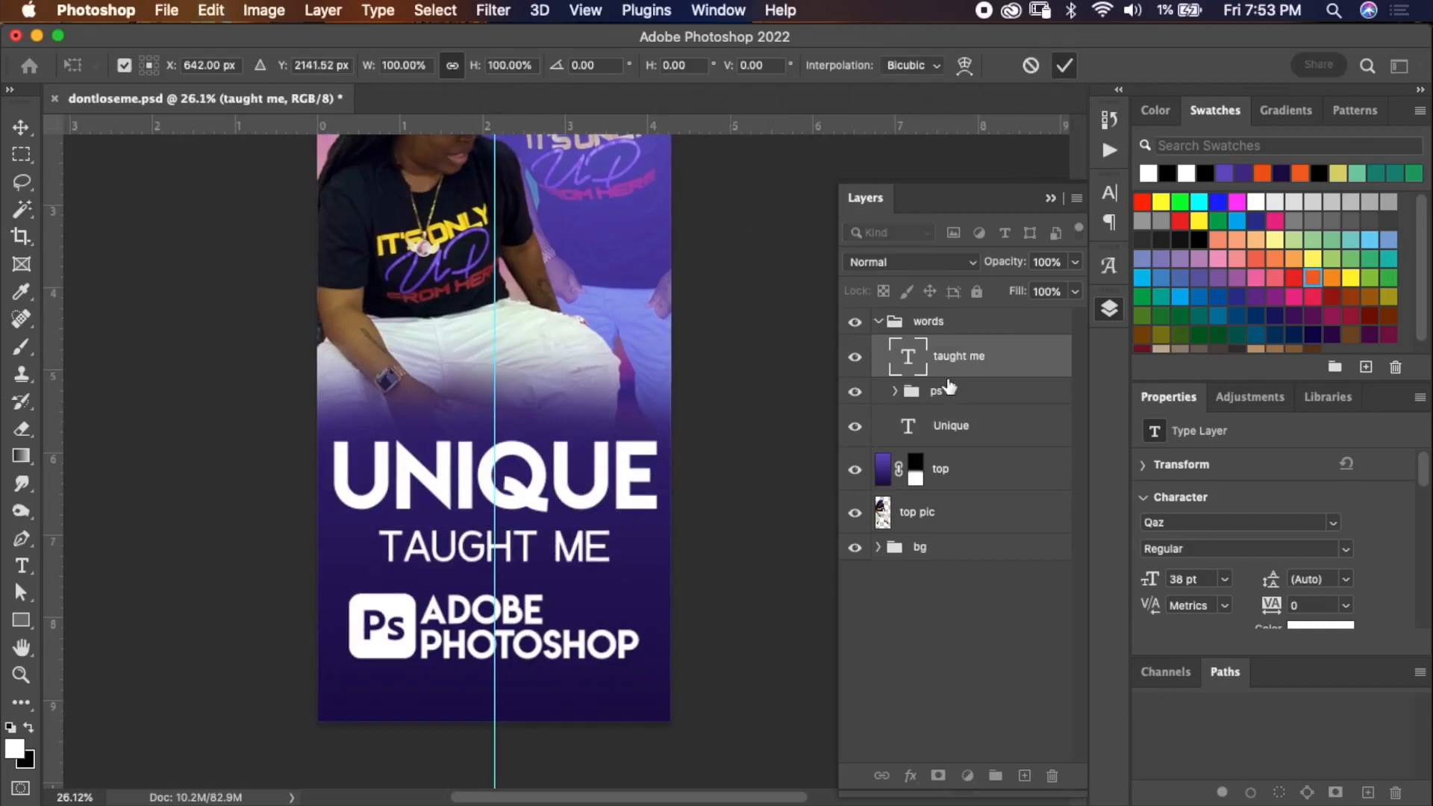
# Center the ps group on the vertical guide with Free Transform.
pyautogui.click(955, 400)
pyautogui.press('super+t')
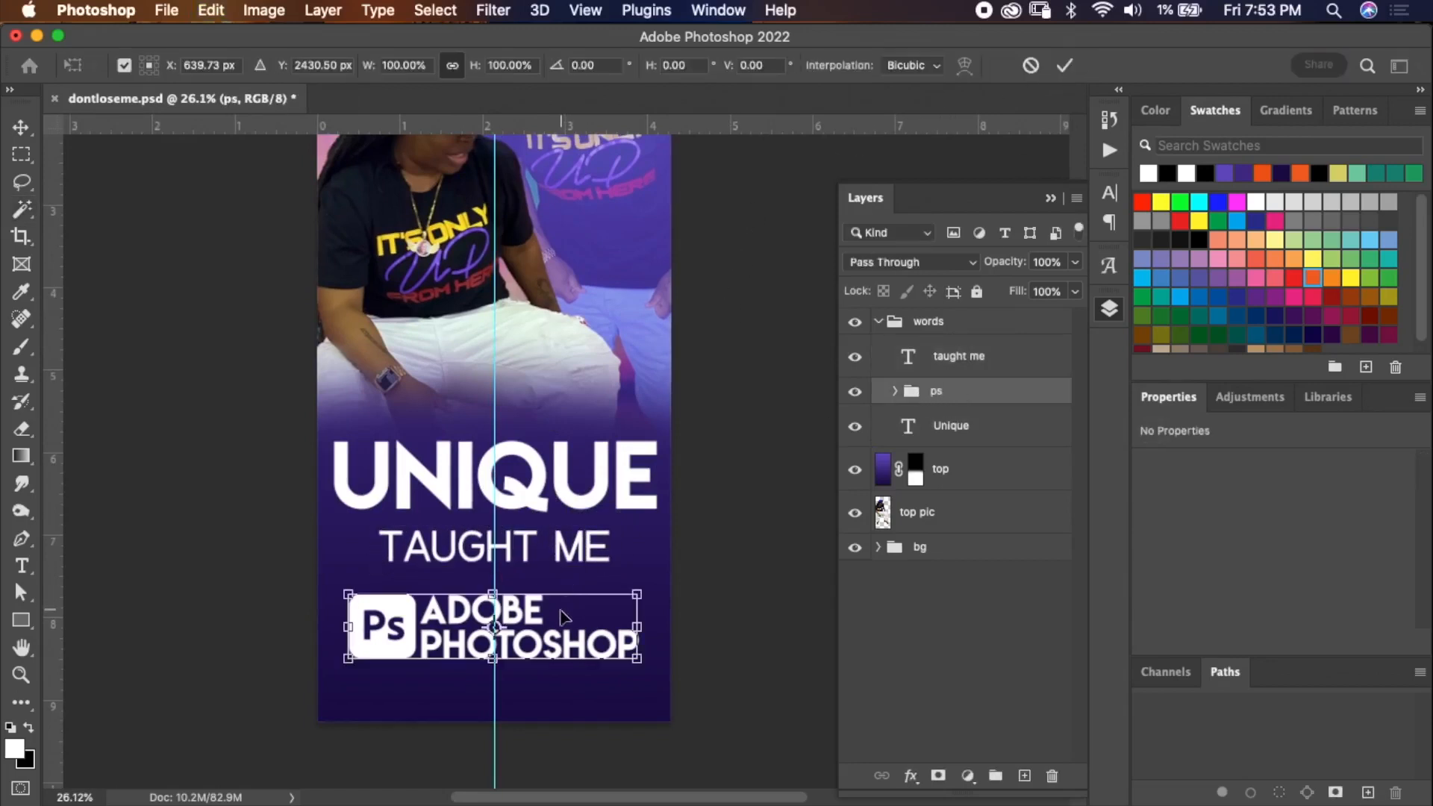
pyautogui.moveTo(566, 614); pyautogui.dragTo(566, 619)
pyautogui.click(1065, 65)
# Clear the guides from the canvas.
pyautogui.click(585, 12)
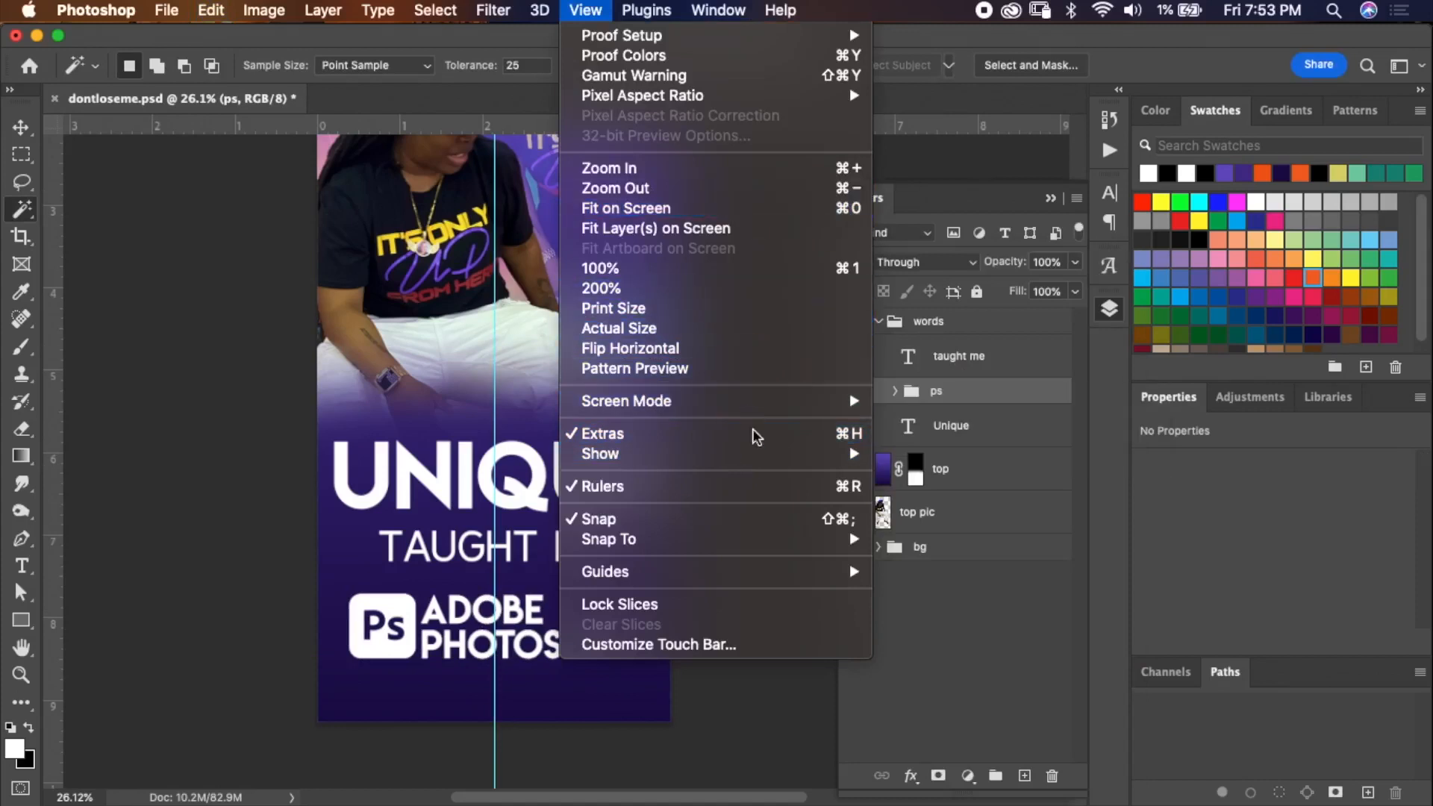
pyautogui.moveTo(851, 572)
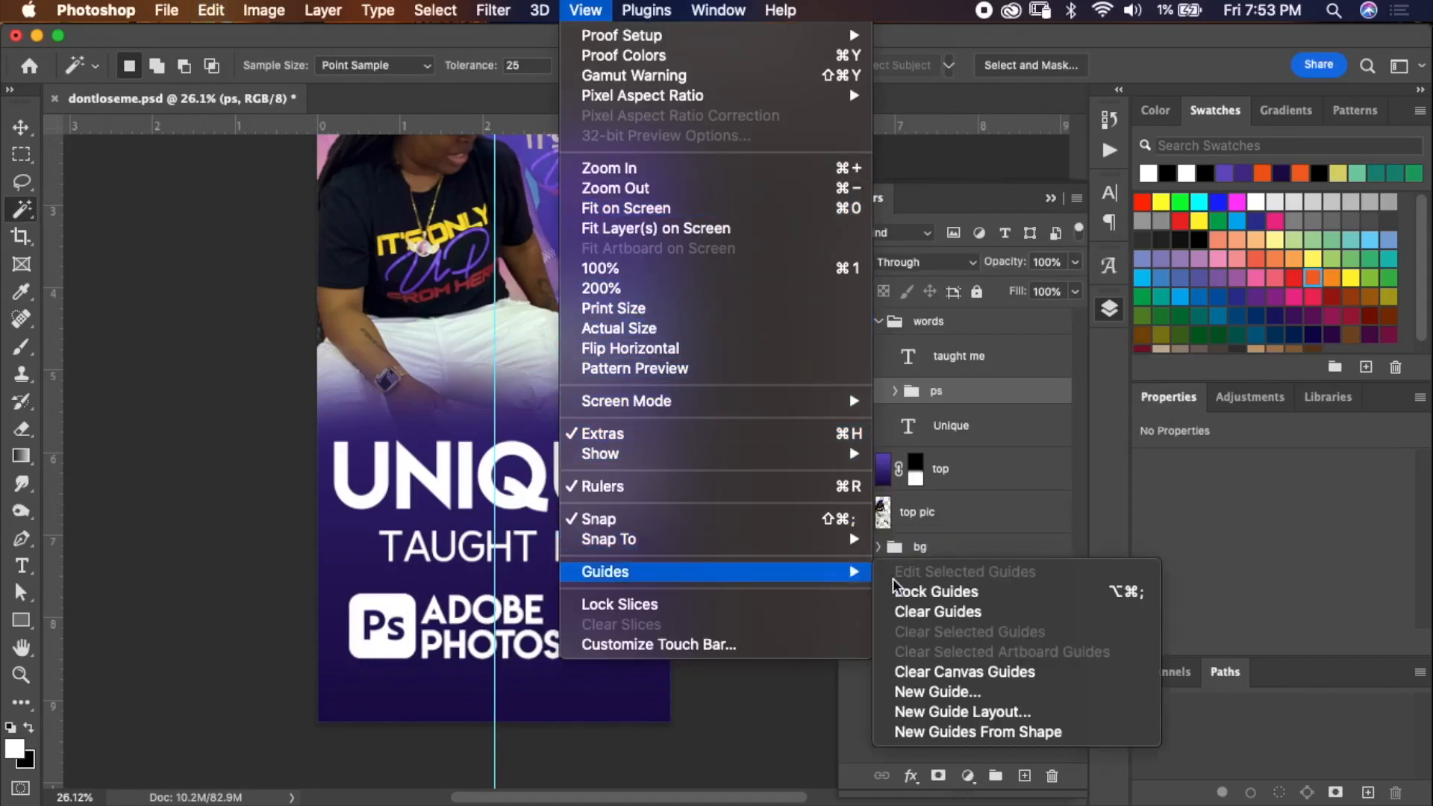
pyautogui.click(933, 612)
# Nudge the TAUGHT ME text up three steps with the Move tool.
pyautogui.scroll(2, 620, 515)
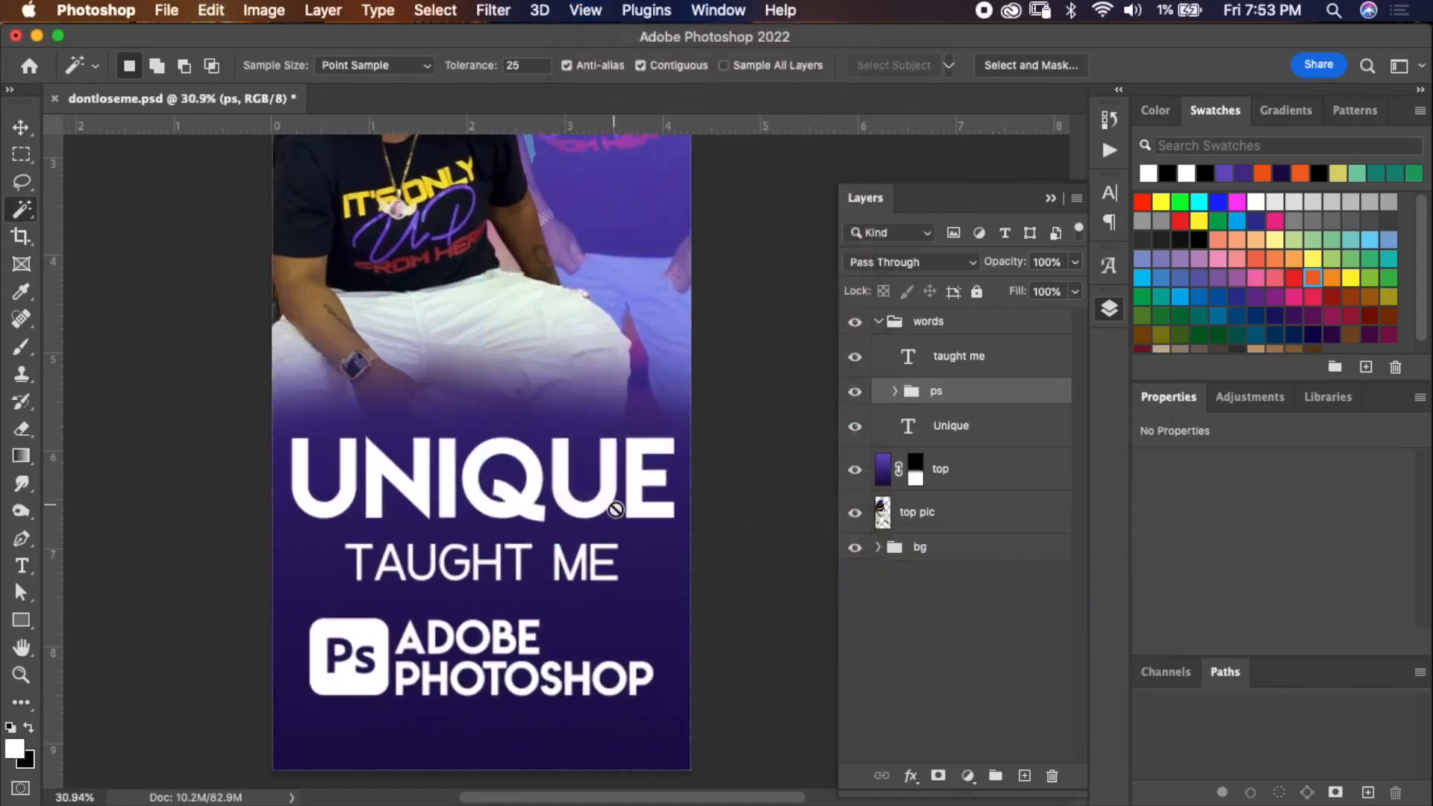
pyautogui.click(948, 360)
pyautogui.press('v')
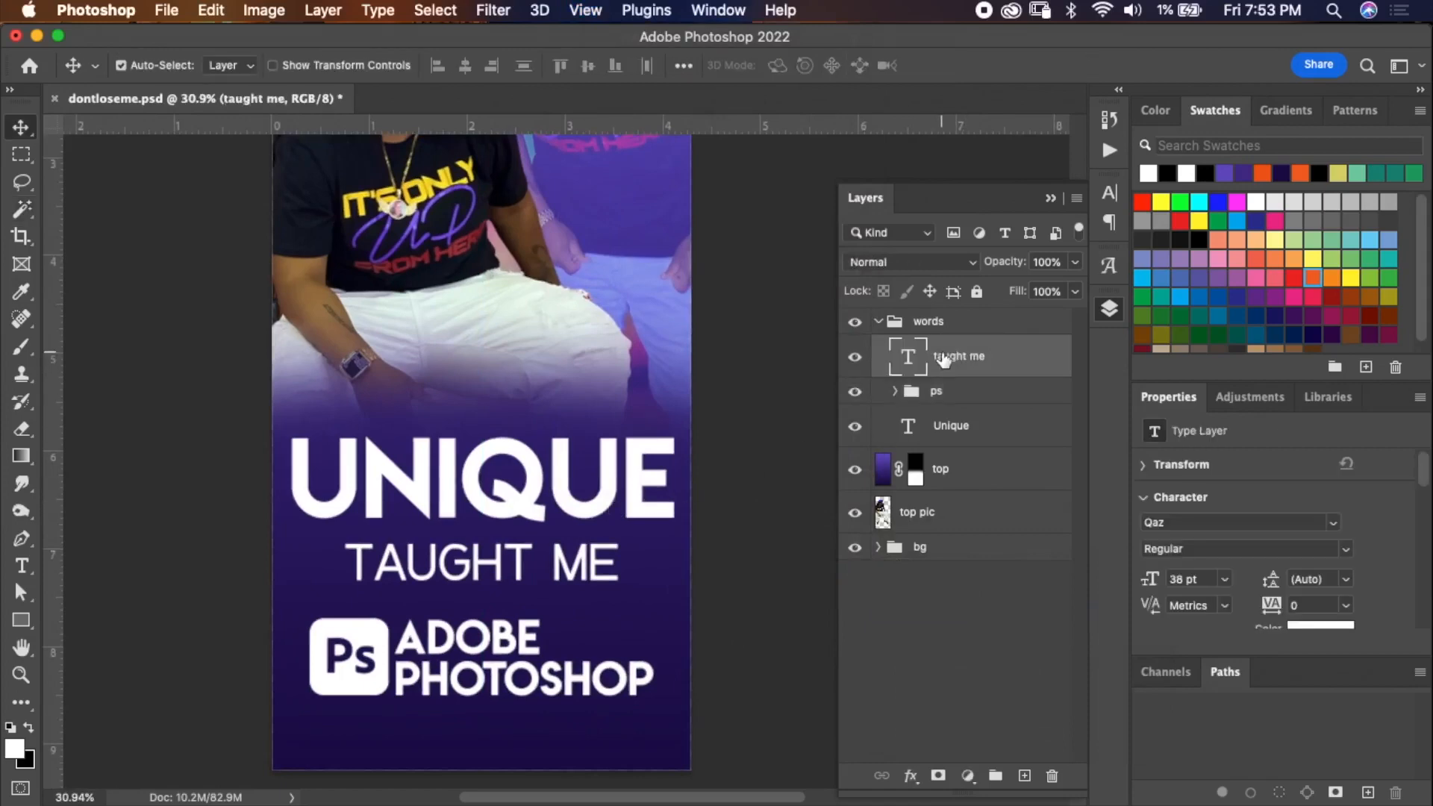
pyautogui.press('Up')
pyautogui.press('Up')
pyautogui.press('Up')
pyautogui.press('Up')
pyautogui.press('Up')
pyautogui.press('Up')
pyautogui.press('Up')
pyautogui.press('Up')
pyautogui.press('Up')
pyautogui.press('Up')
pyautogui.press('Up')
pyautogui.press('Up')
pyautogui.press('Up')
pyautogui.press('Up')
pyautogui.press('Up')
pyautogui.press('Up')
pyautogui.press('Up')
pyautogui.press('Up')
pyautogui.press('Up')
pyautogui.press('Up')
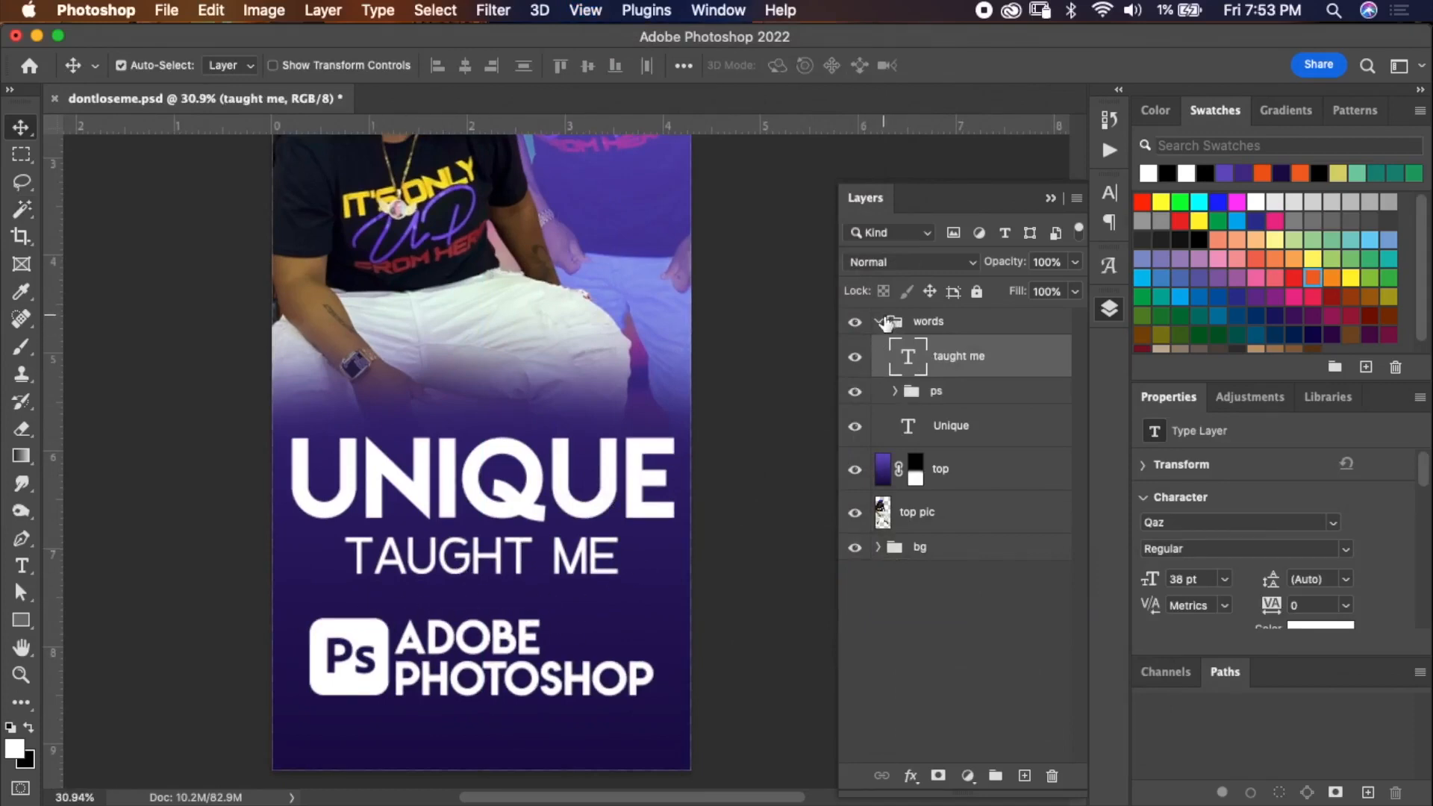
# Select a thin strip under TAUGHT ME and fill it white on a new layer as a divider line.
pyautogui.click(22, 155)
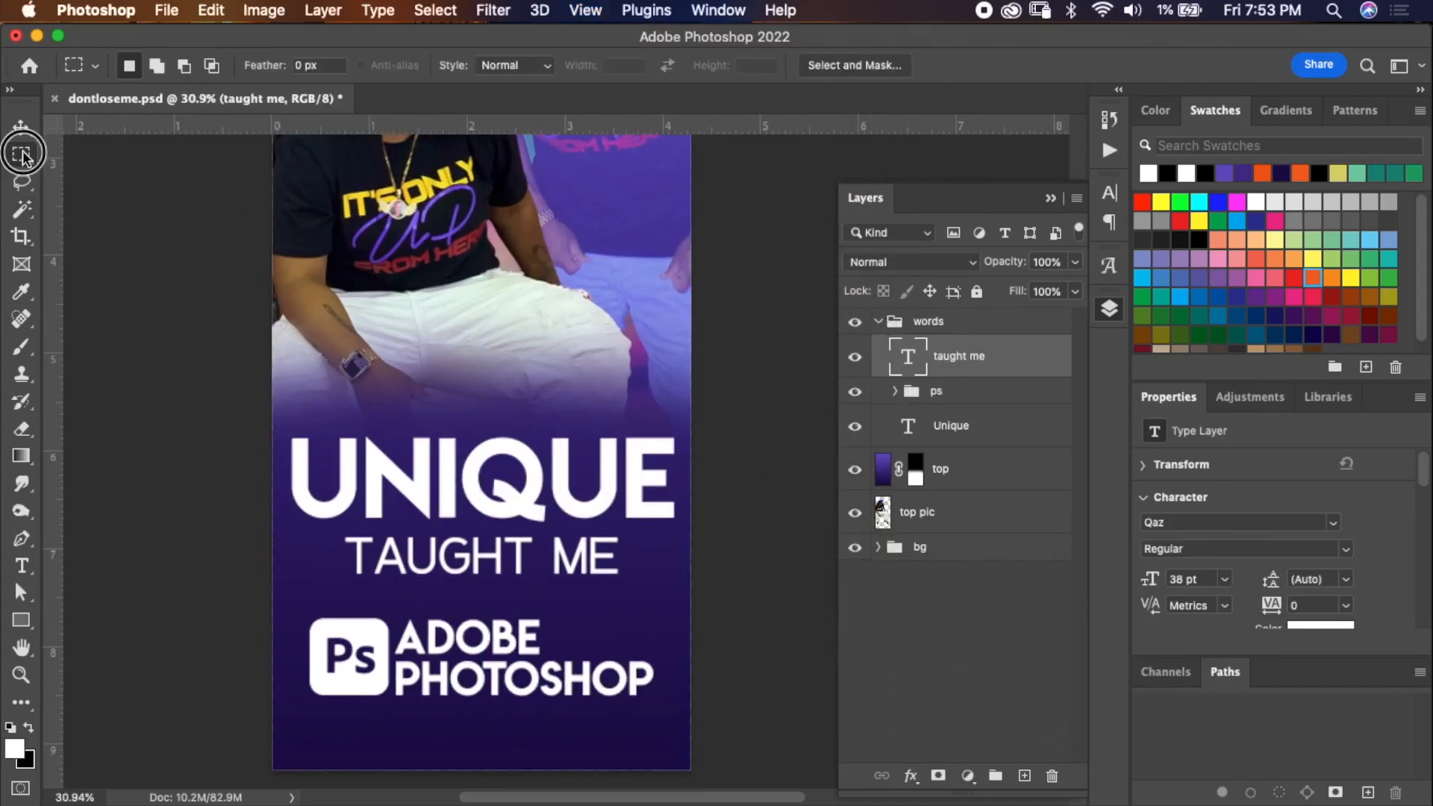
pyautogui.click(1050, 76)
pyautogui.moveTo(378, 587); pyautogui.dragTo(597, 592)
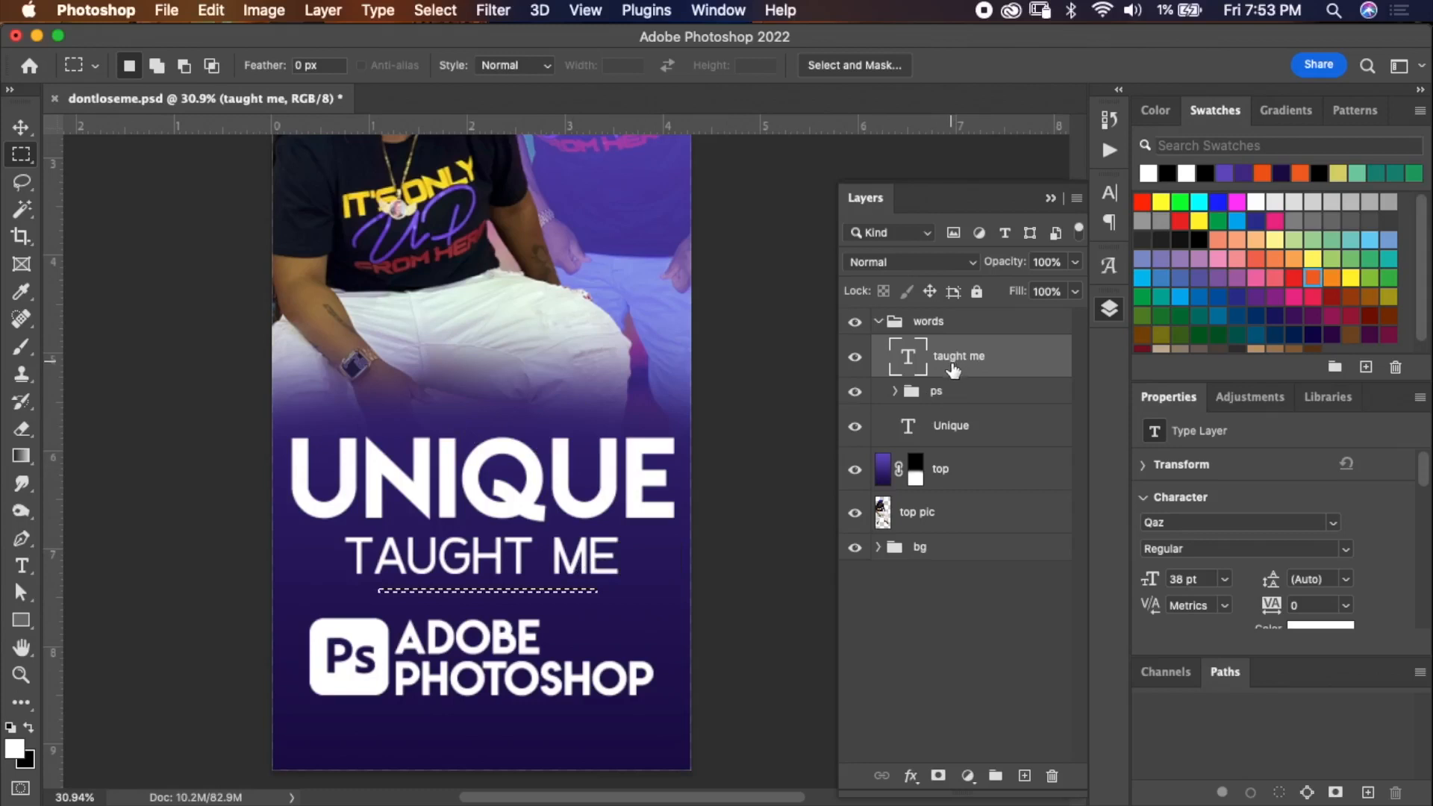
pyautogui.click(1025, 777)
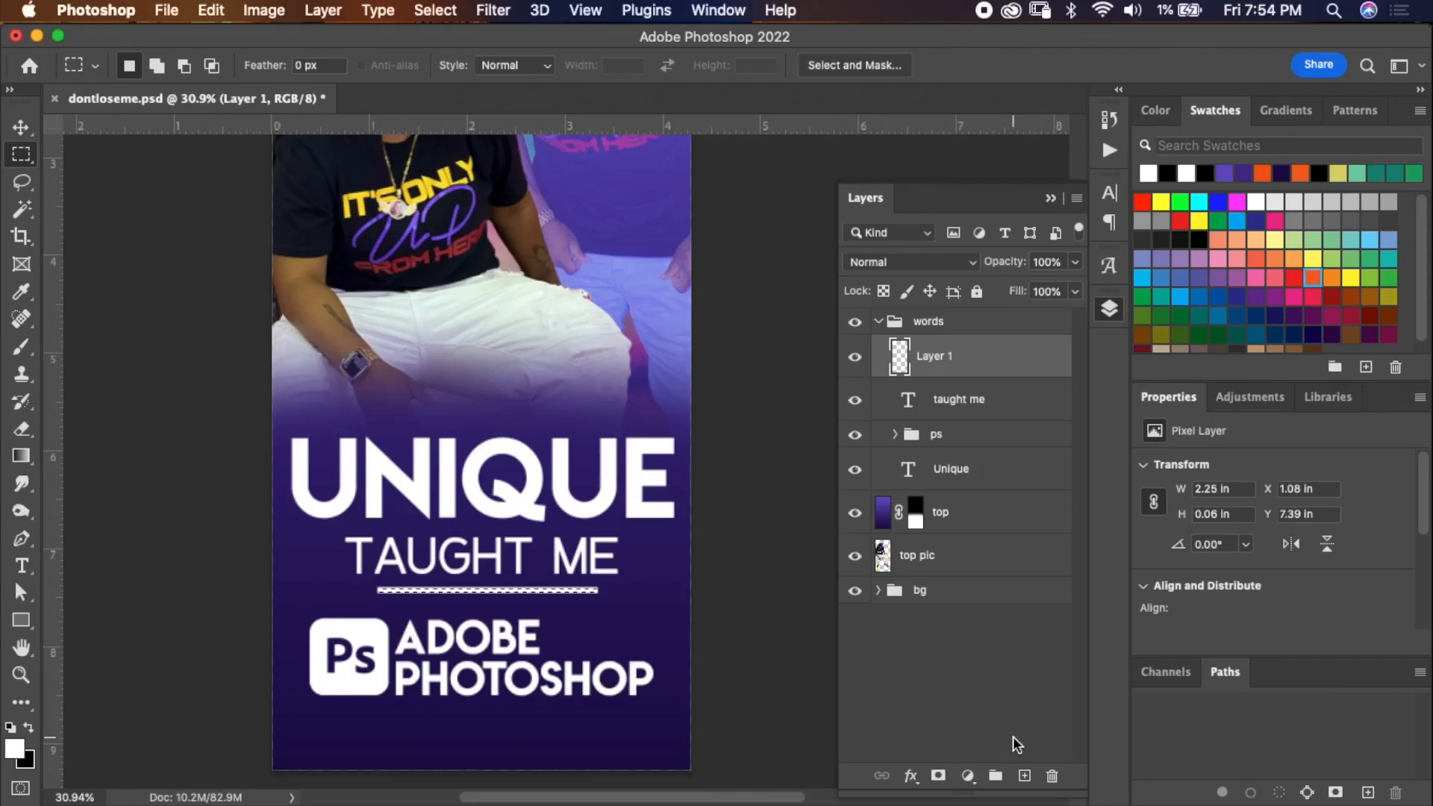
pyautogui.press('super+d')
# Nudge the divider line slightly down below TAUGHT ME with the Move tool.
pyautogui.press('v')
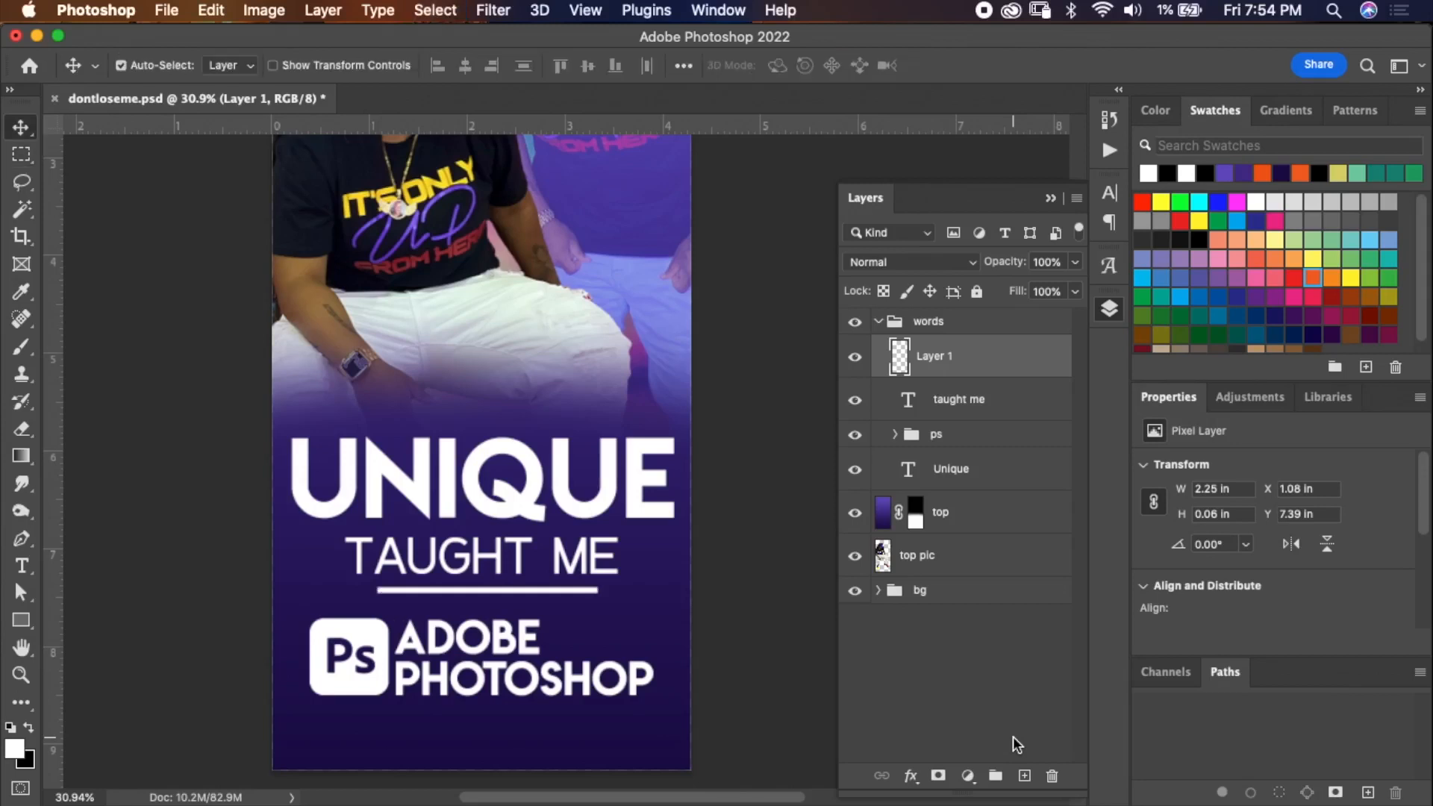
pyautogui.press('Down')
pyautogui.press('Down')
pyautogui.press('Down')
pyautogui.press('Down')
pyautogui.press('Down')
pyautogui.press('Down')
pyautogui.press('Down')
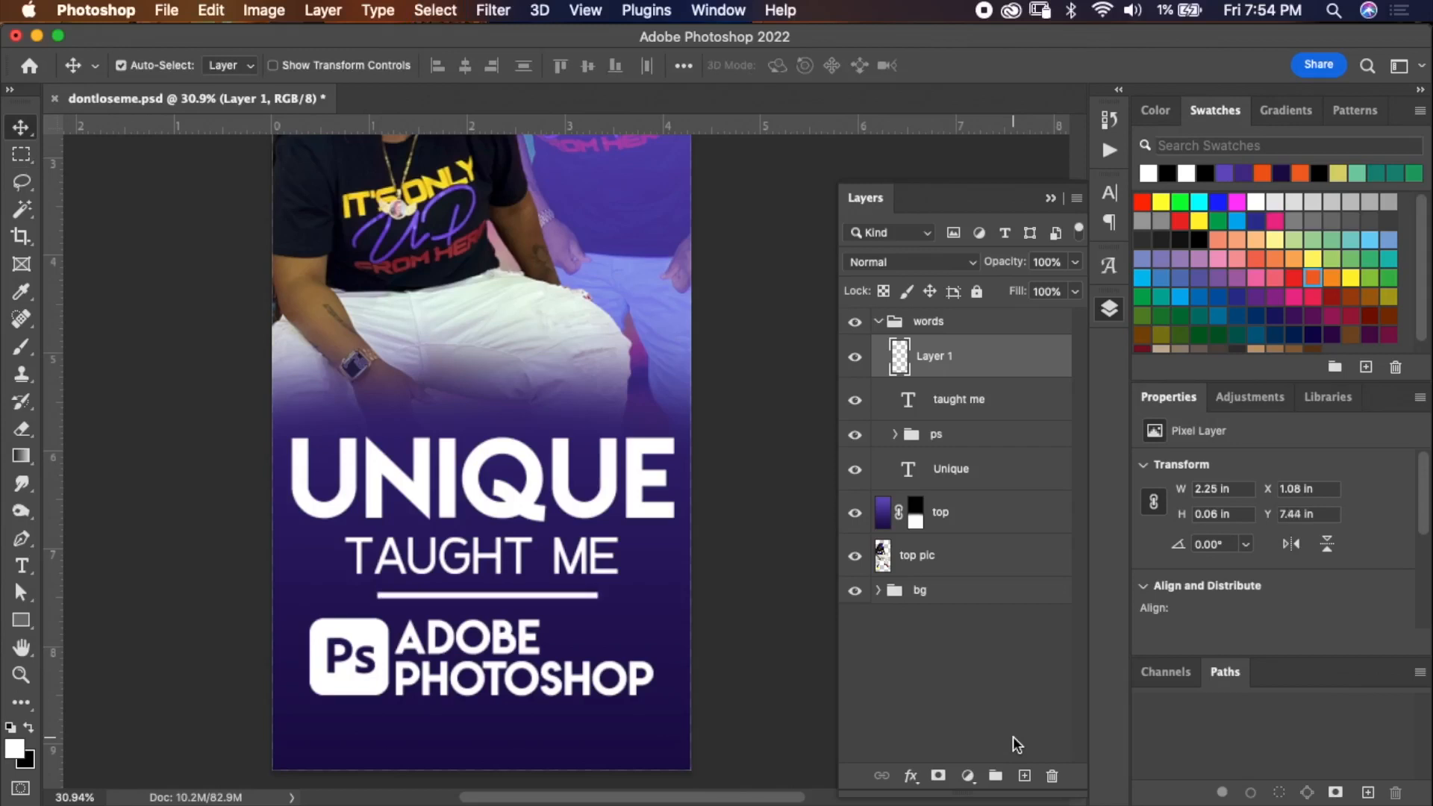
pyautogui.press('Up')
pyautogui.press('Up')
pyautogui.press('Up')
pyautogui.press('Up')
pyautogui.press('Up')
pyautogui.press('Up')
pyautogui.press('Up')
pyautogui.press('Up')
pyautogui.press('Up')
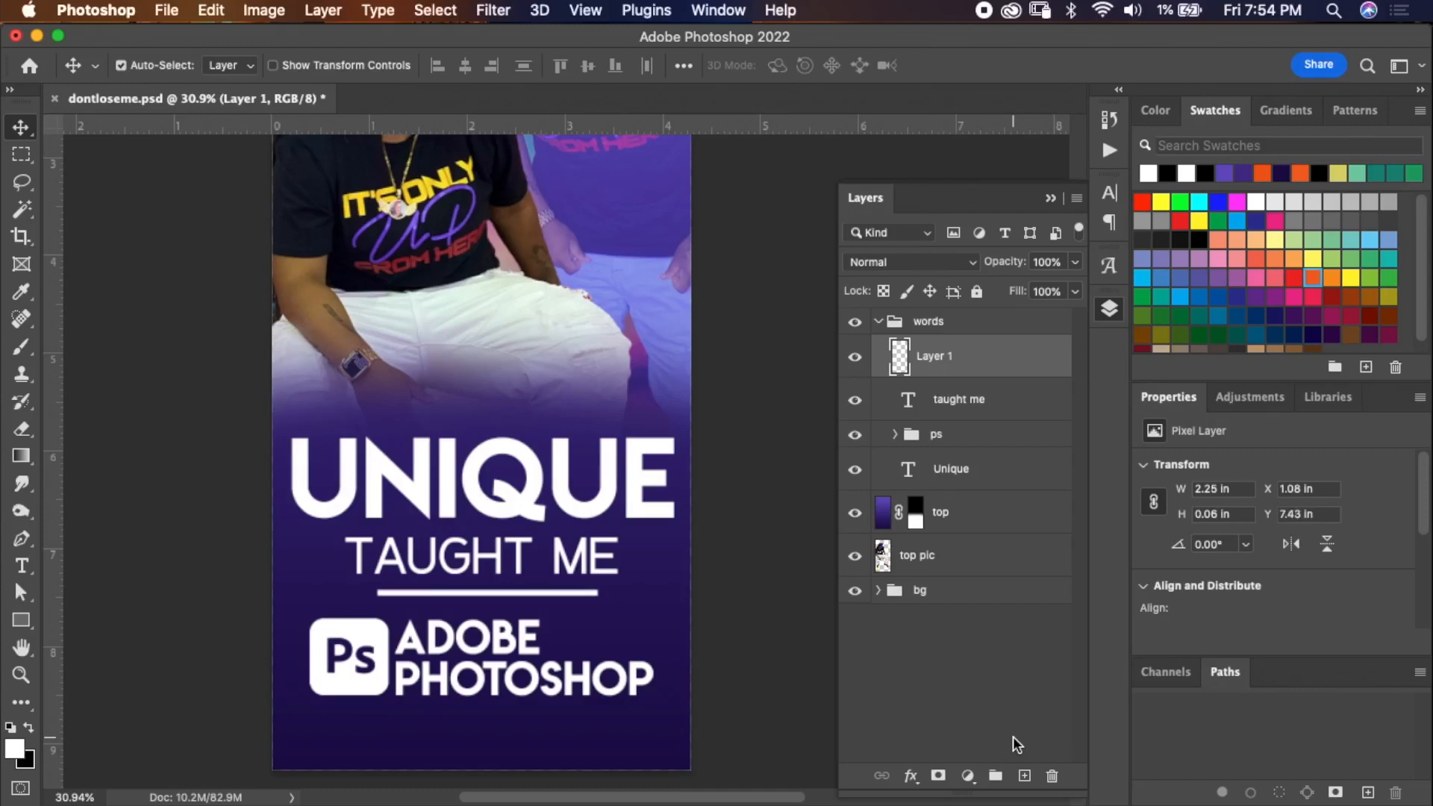
pyautogui.press('Down')
pyautogui.press('Down')
pyautogui.press('Down')
pyautogui.press('Down')
pyautogui.press('Down')
pyautogui.press('Down')
pyautogui.press('Down')
pyautogui.press('Down')
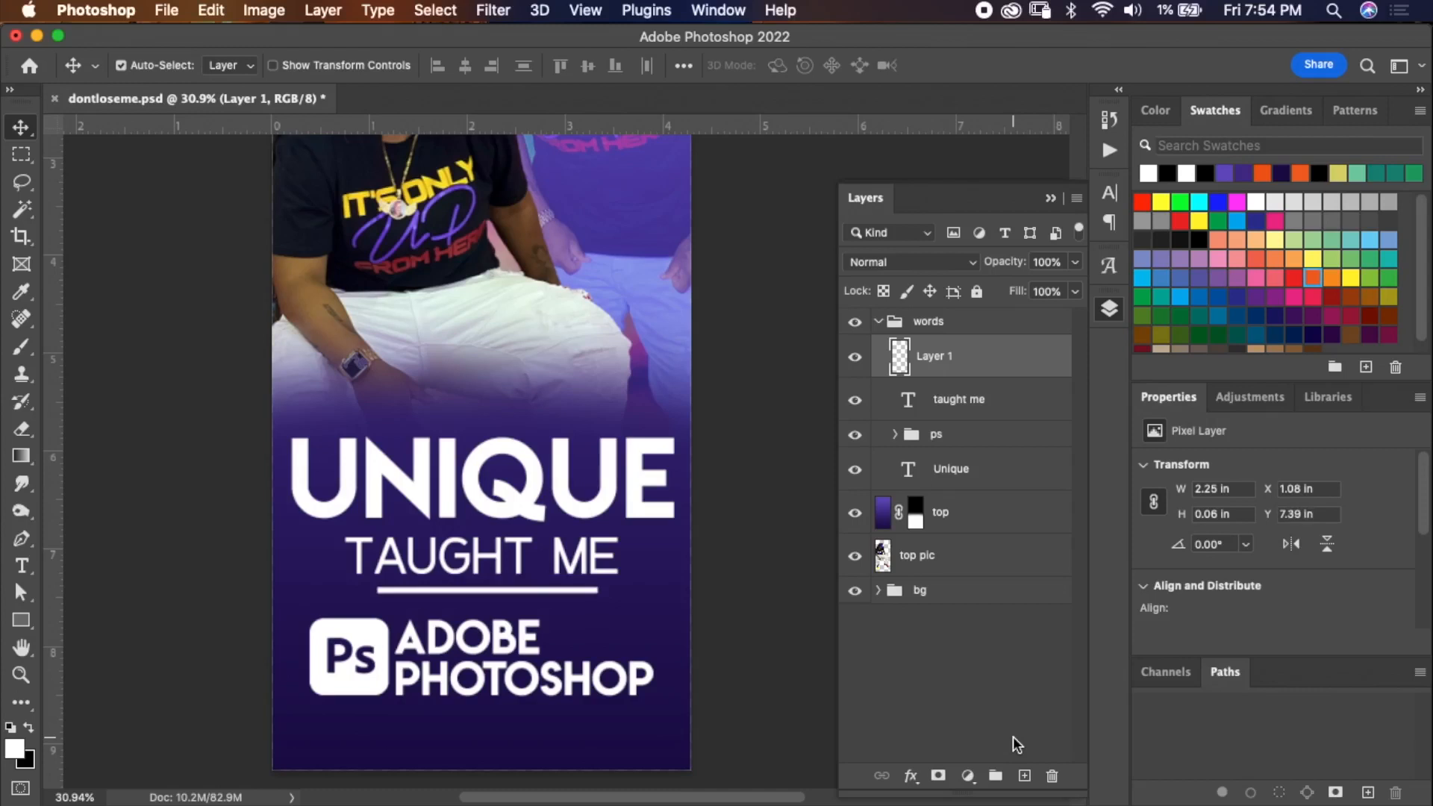
pyautogui.press('Down')
pyautogui.press('Down')
pyautogui.press('Down')
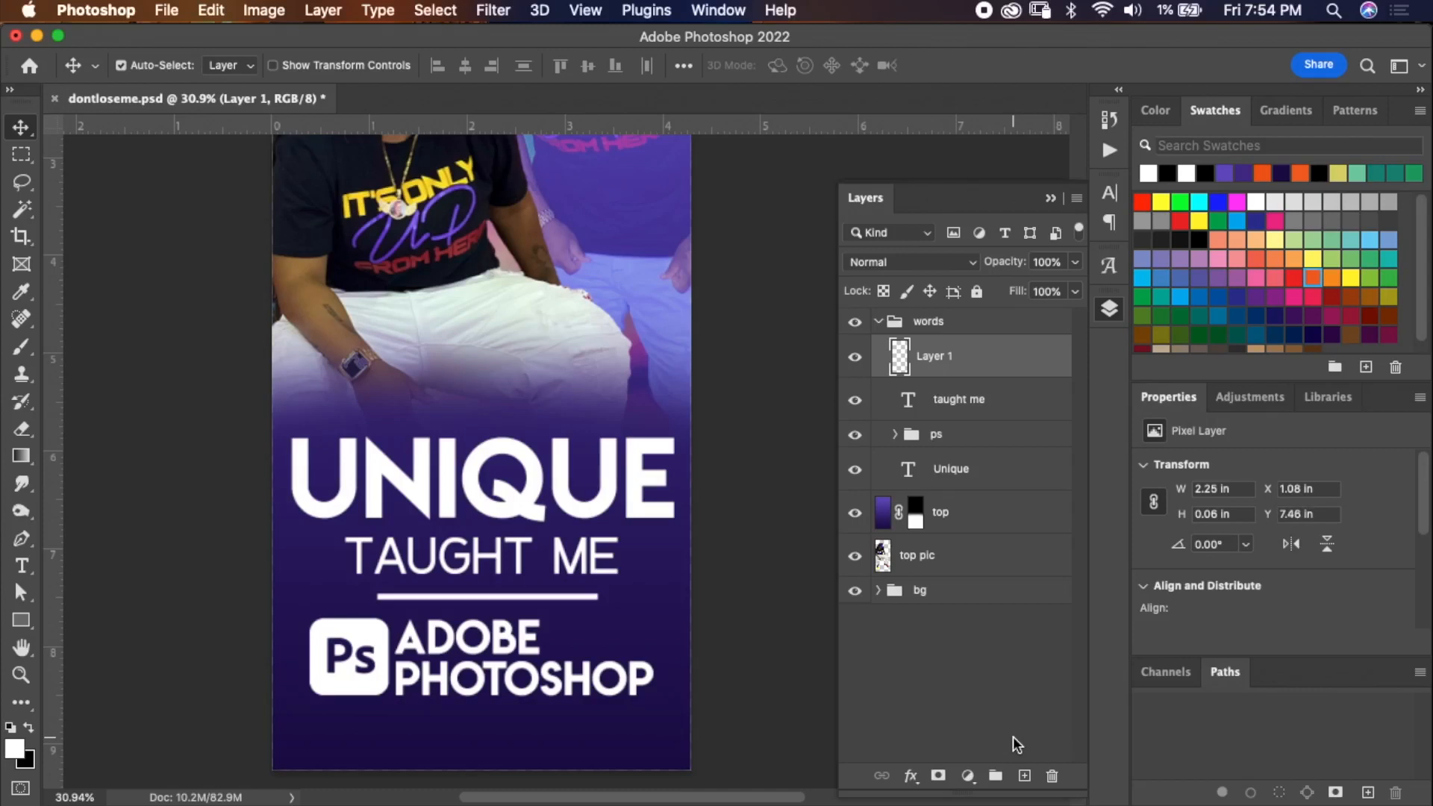
pyautogui.click(855, 358)
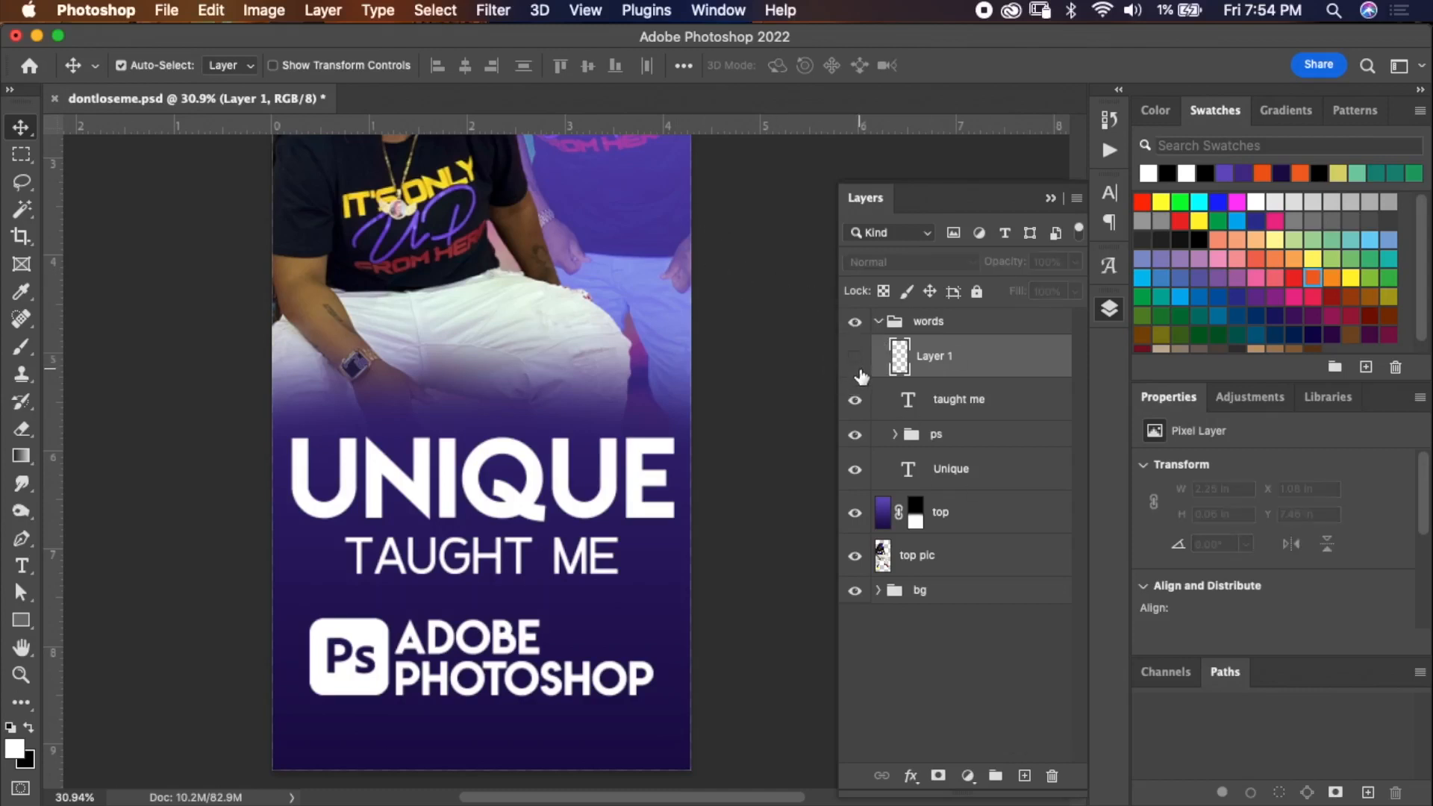
pyautogui.click(22, 620)
pyautogui.click(22, 621)
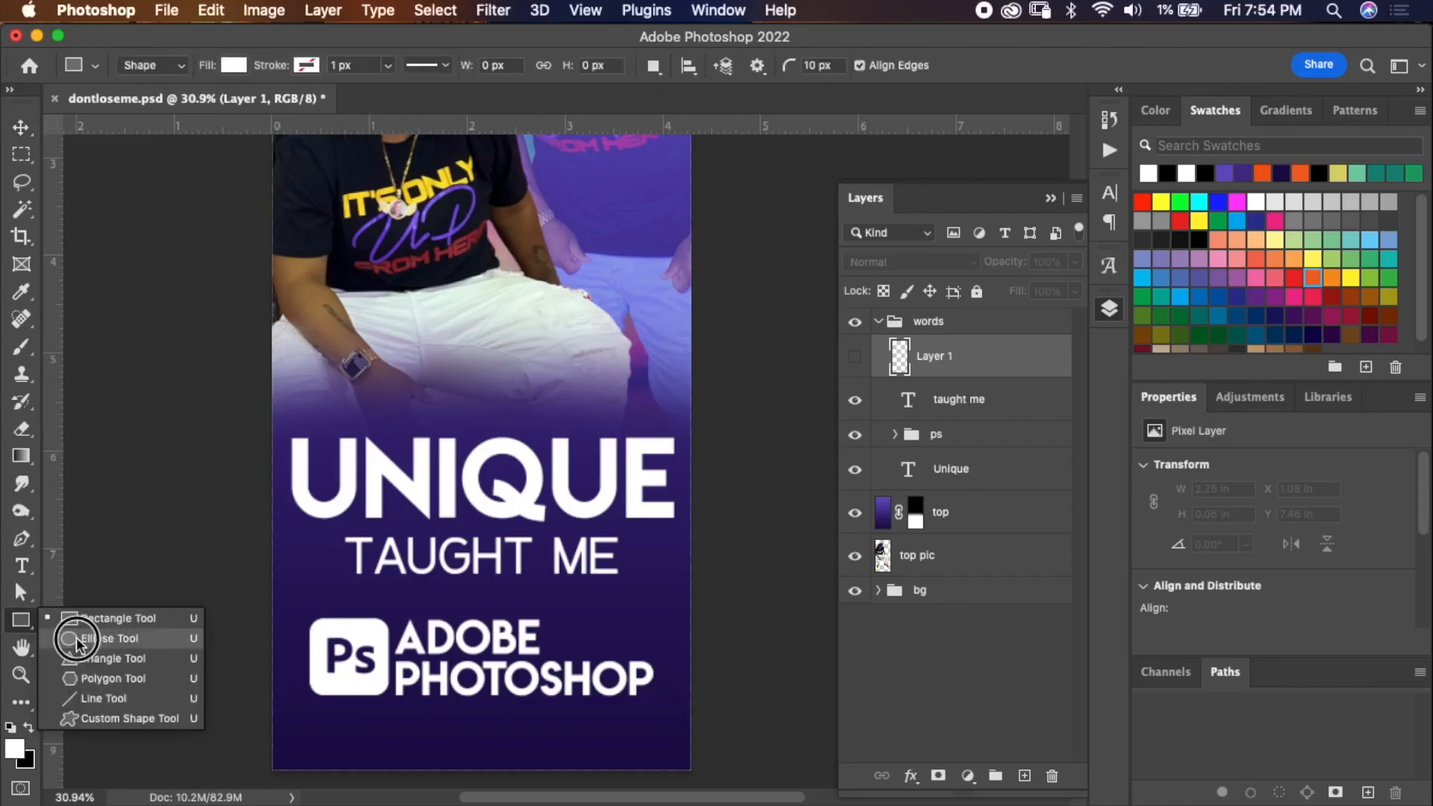
pyautogui.click(97, 721)
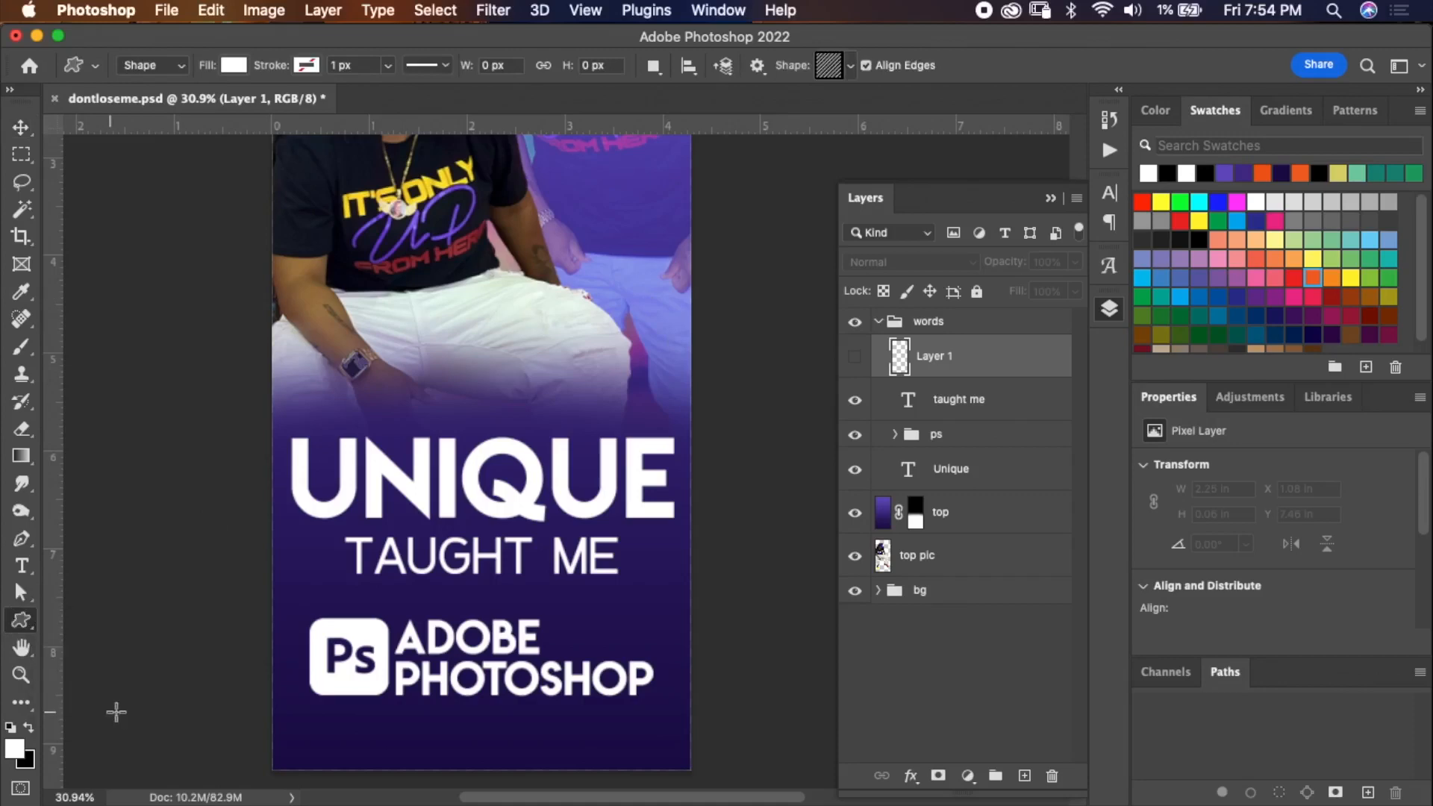
pyautogui.click(850, 67)
pyautogui.moveTo(920, 159); pyautogui.dragTo(936, 120)
pyautogui.click(955, 42)
# Try drawing a thin rectangle under TAUGHT ME with a red stroke about 75 px wide.
pyautogui.rightClick(17, 619)
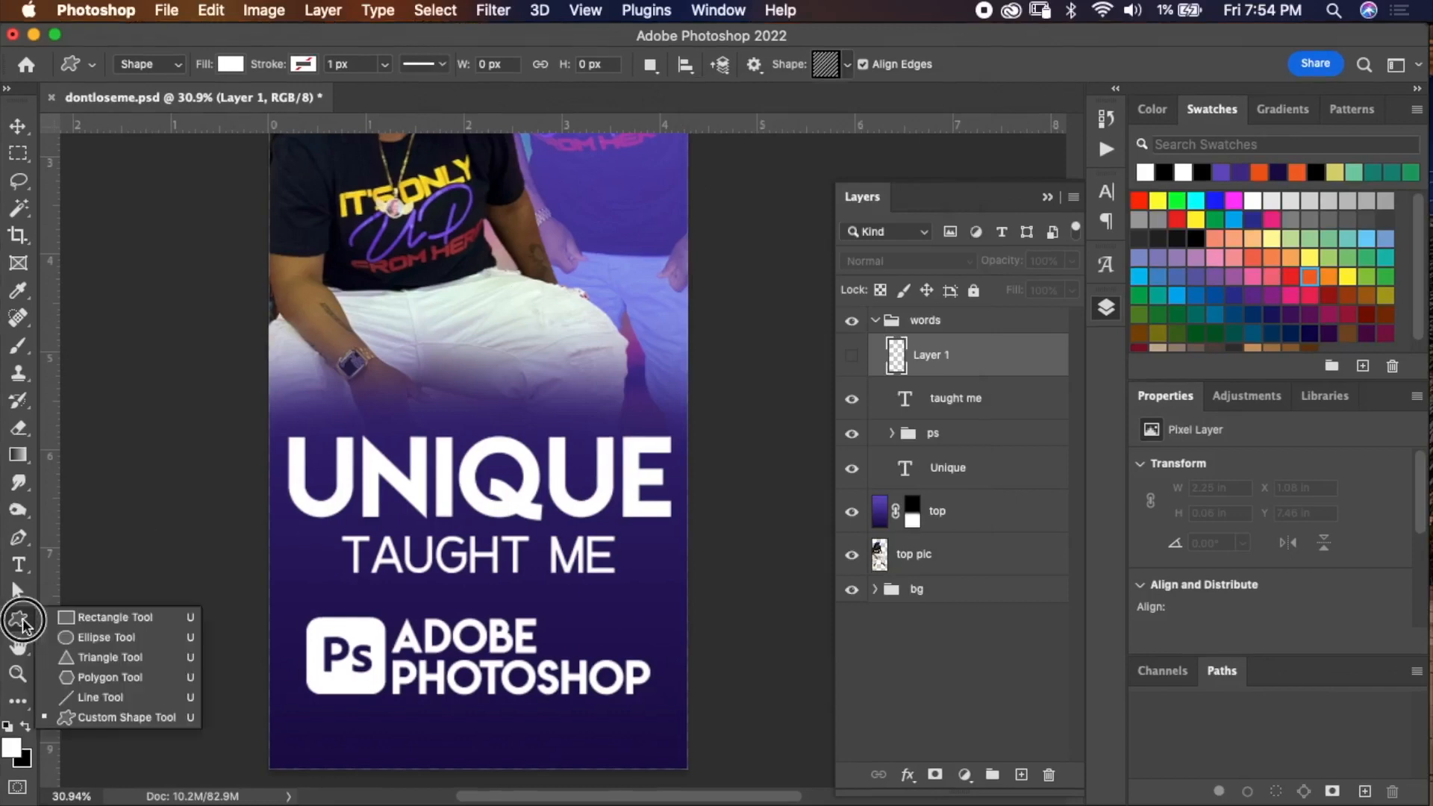
pyautogui.click(90, 609)
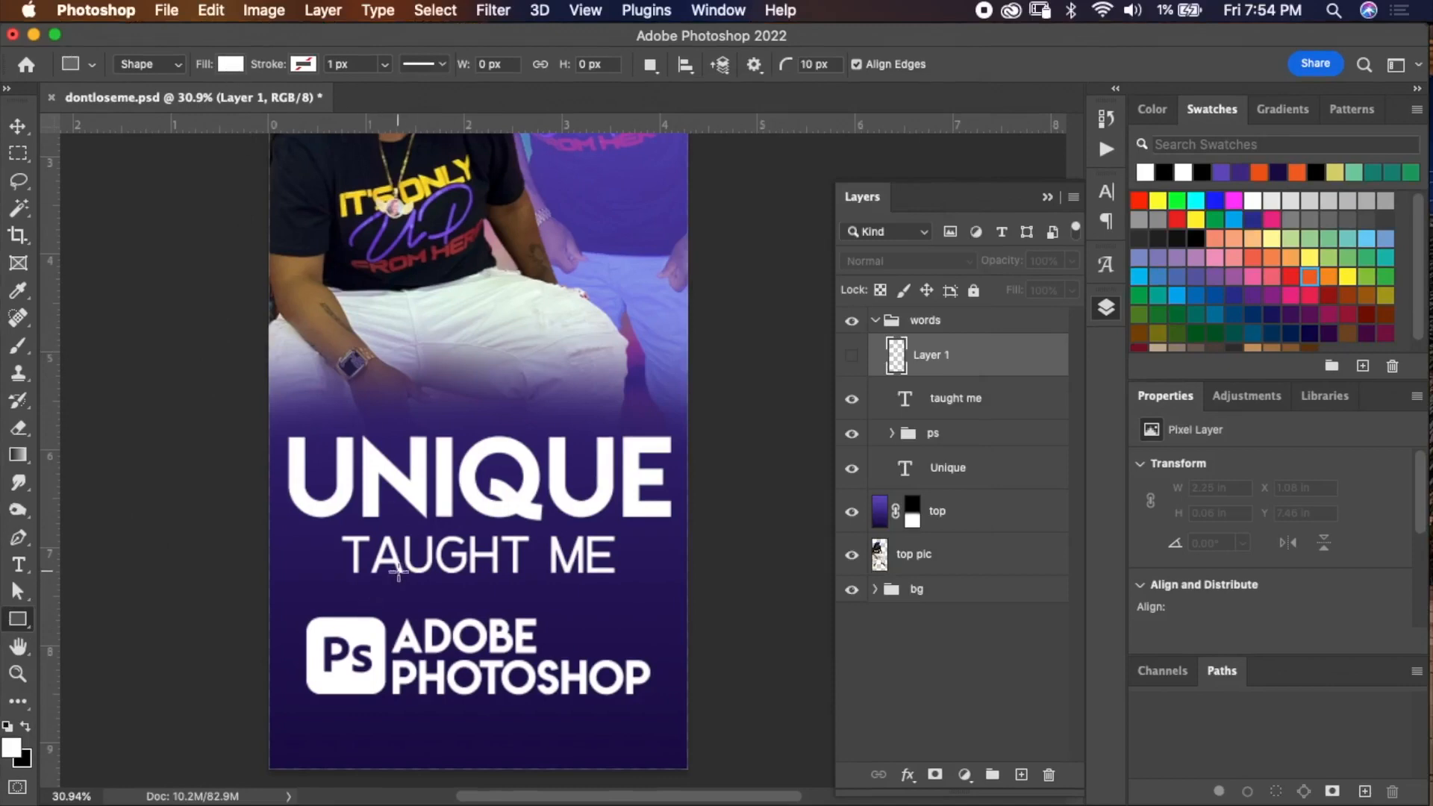
pyautogui.moveTo(383, 583); pyautogui.dragTo(387, 584)
pyautogui.moveTo(489, 587); pyautogui.dragTo(590, 588)
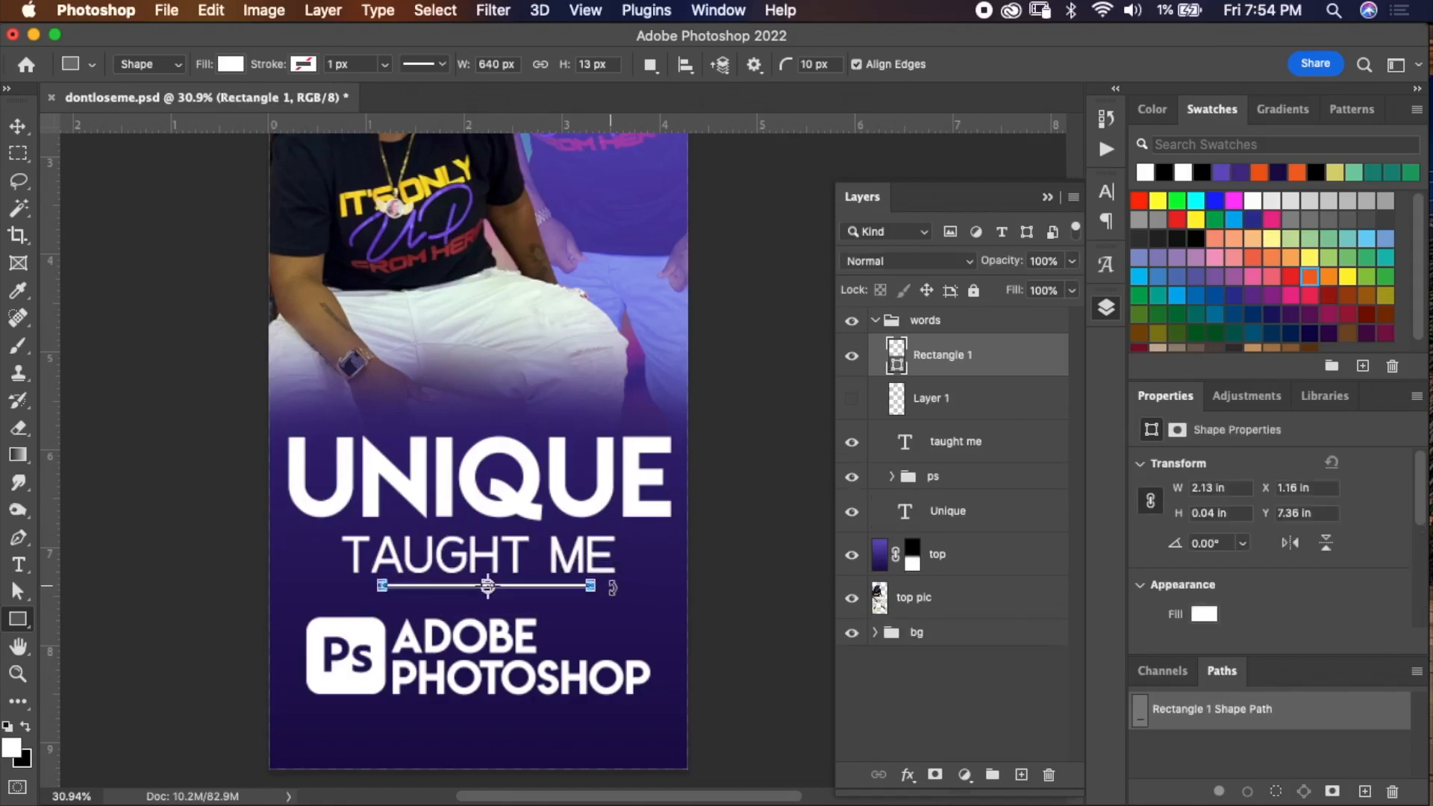
pyautogui.click(304, 65)
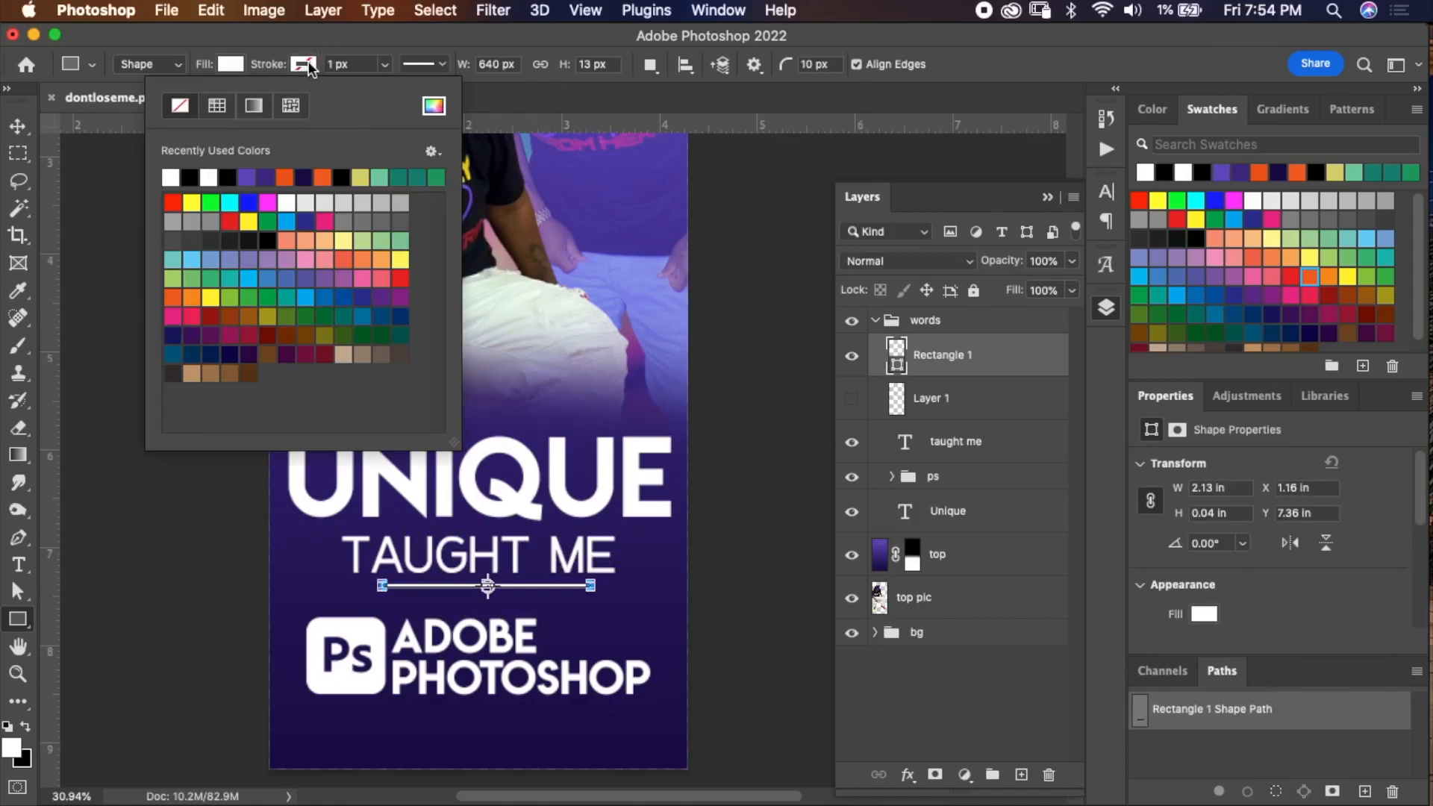
pyautogui.click(173, 203)
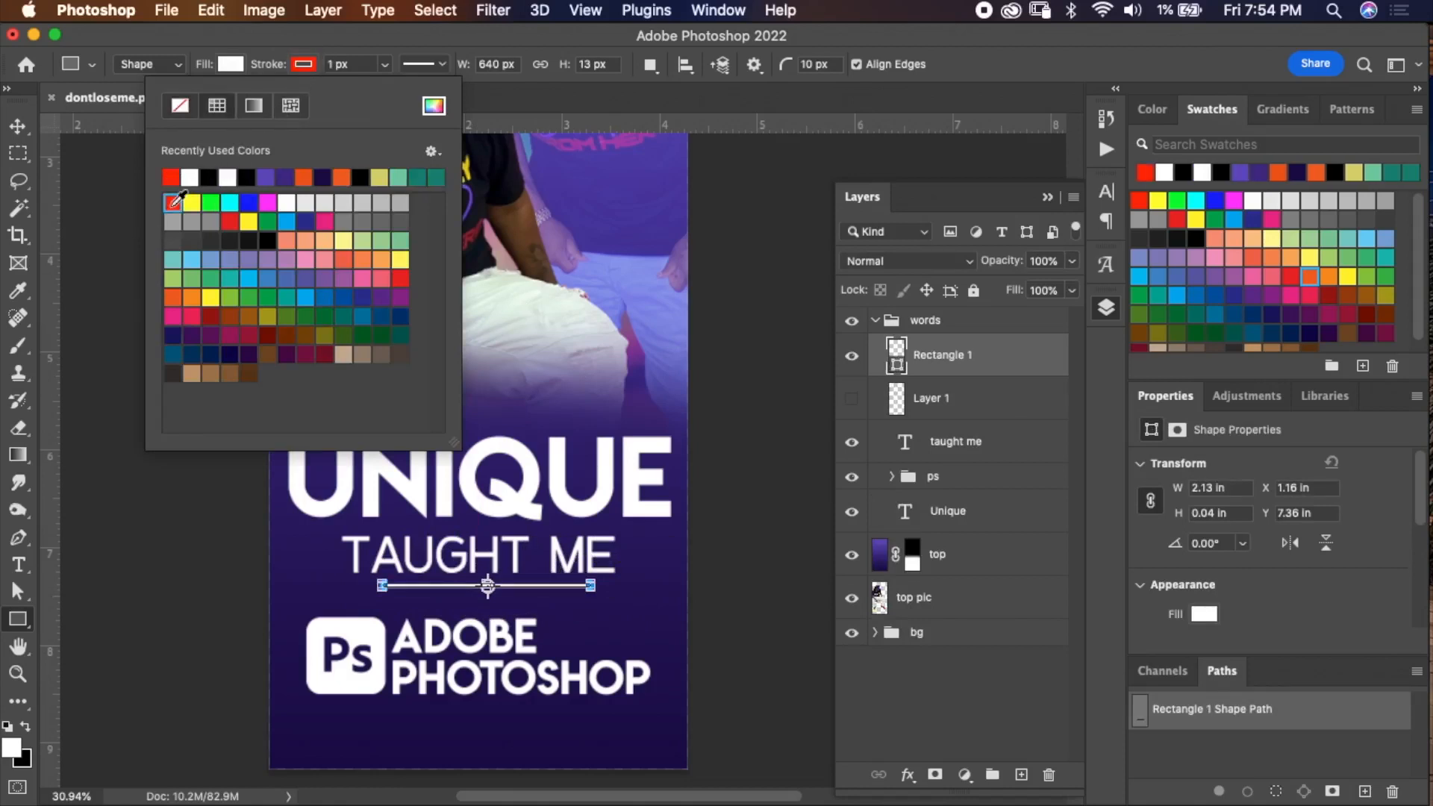
pyautogui.moveTo(386, 71)
pyautogui.mouseDown()
pyautogui.moveTo(388, 90)
pyautogui.moveTo(415, 92)
pyautogui.mouseUp()
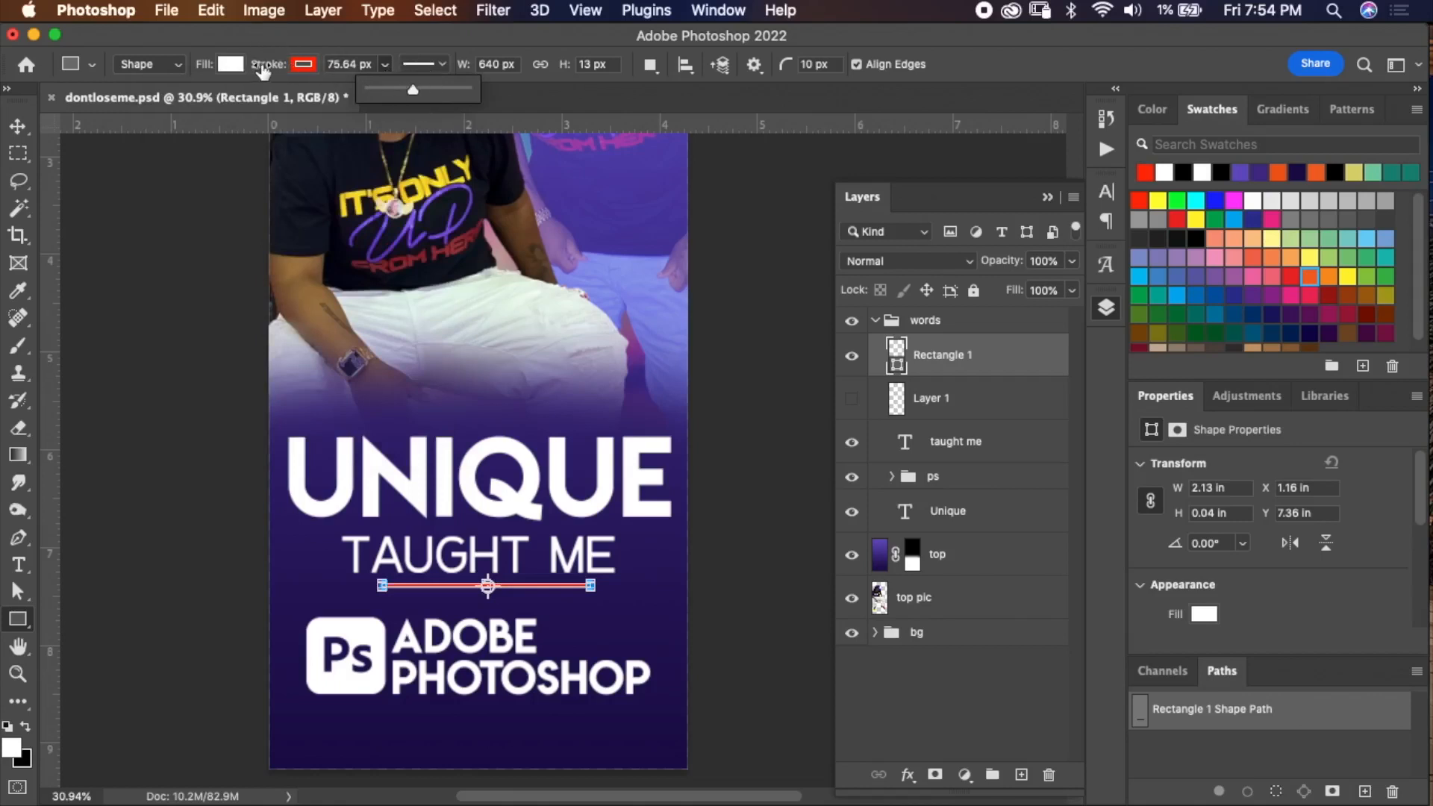
pyautogui.moveTo(271, 71); pyautogui.dragTo(265, 66)
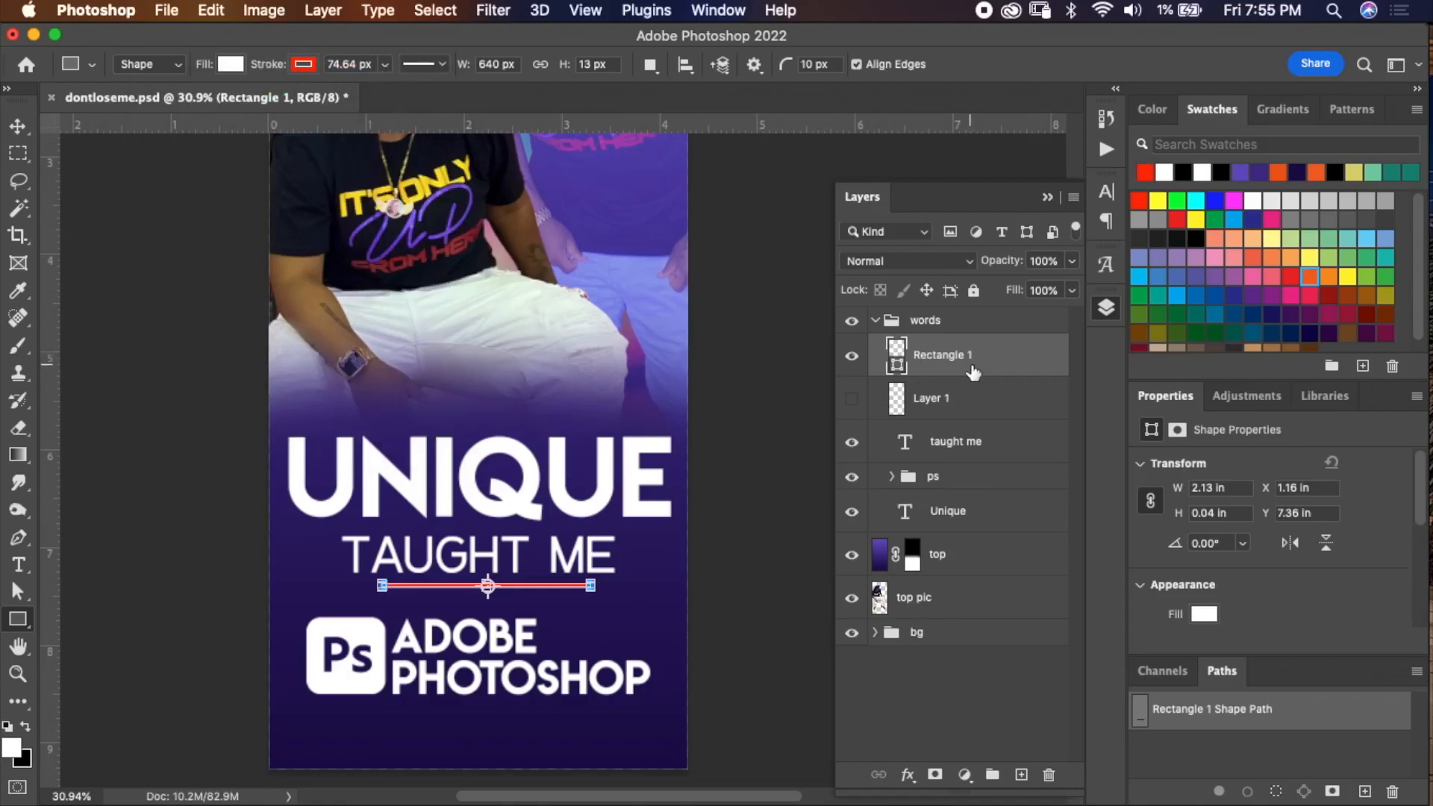
pyautogui.press('super+e')
pyautogui.click(852, 357)
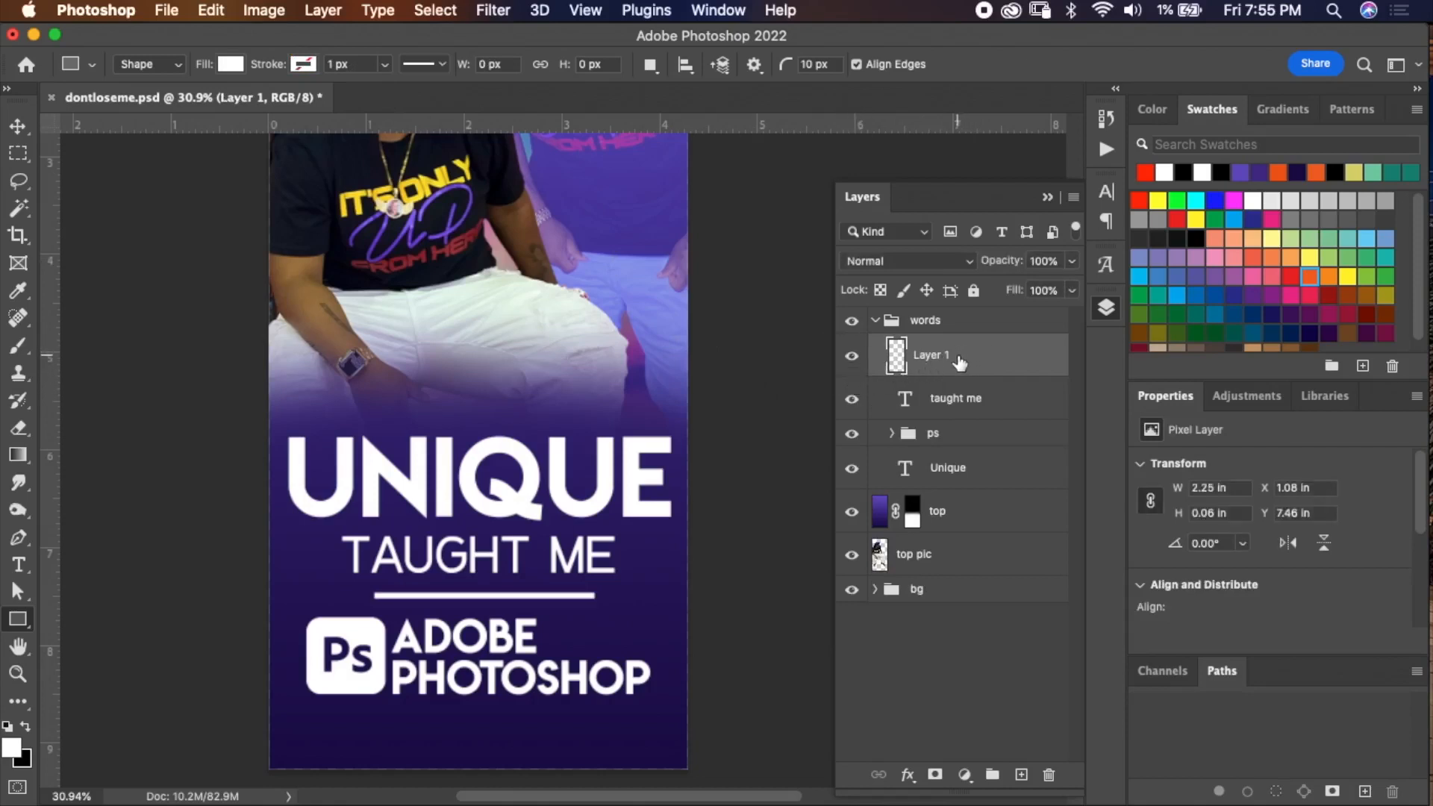
# Recolor the divider line red by filling its pixels with the red swatch.
pyautogui.keyDown('super'); pyautogui.click(897, 365); pyautogui.keyUp('super')
pyautogui.click(1146, 172)
pyautogui.hotkey('alt', 'BackSpace')
pyautogui.press('super+d')
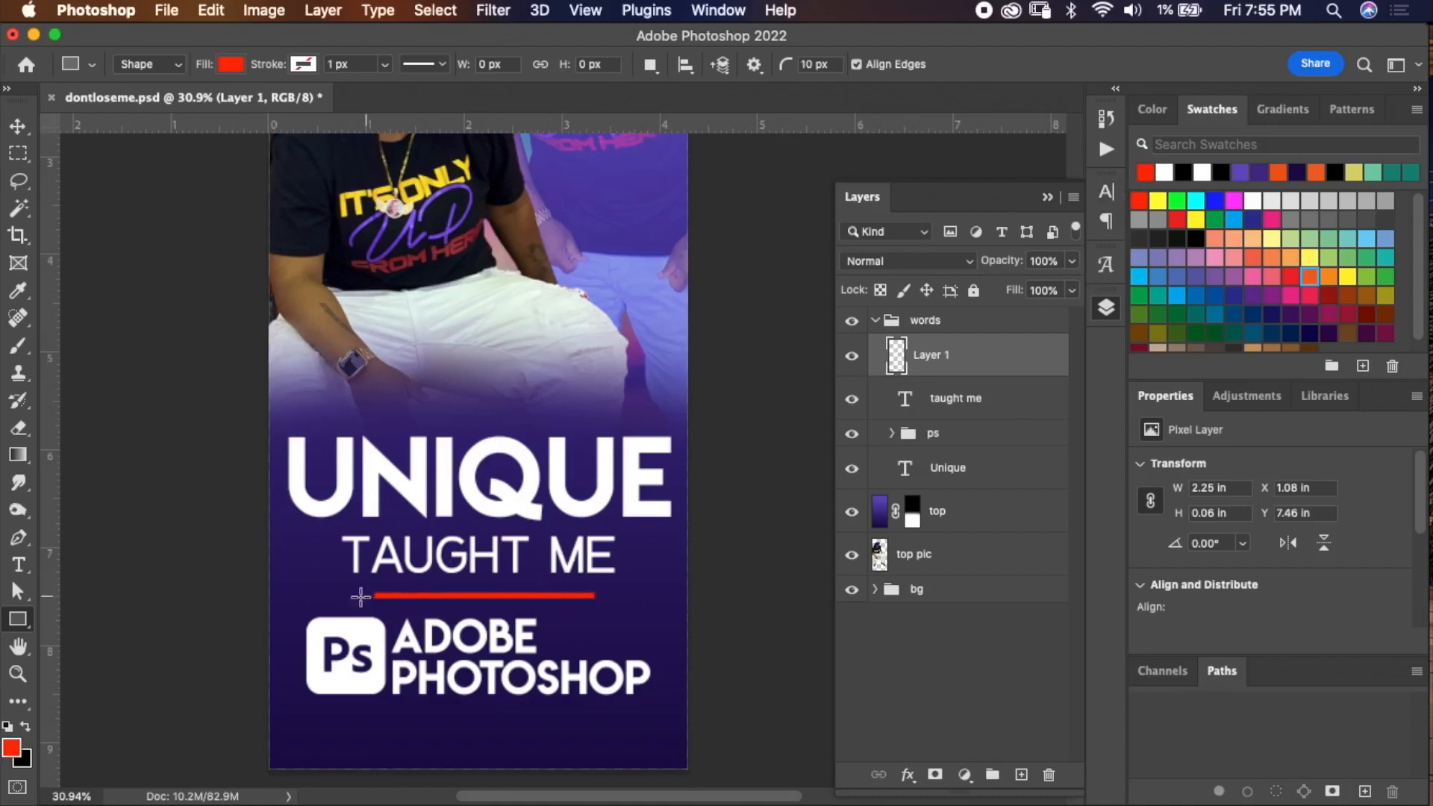
# Make the red divider line thinner by deleting its lower half with a marquee selection.
pyautogui.press('m')
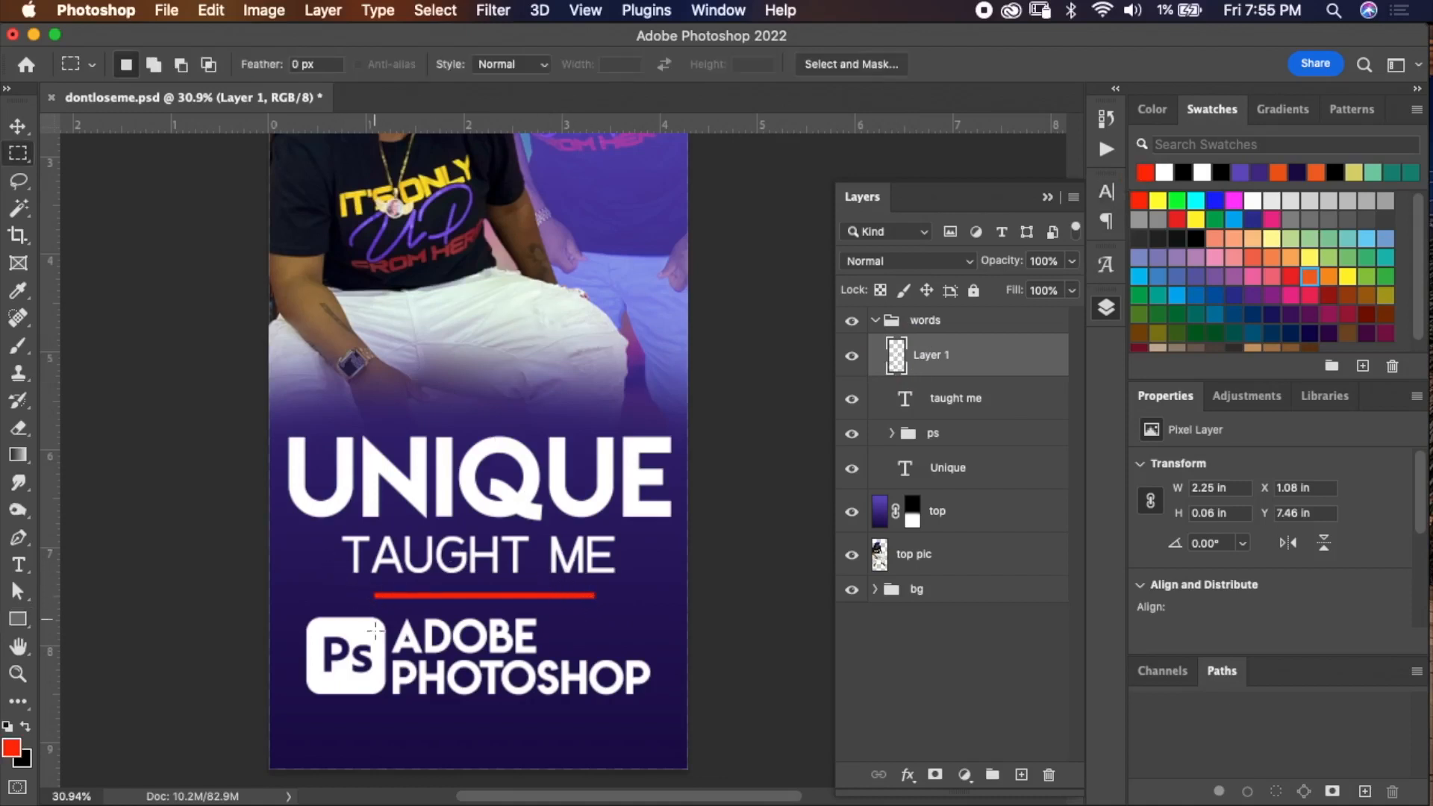
pyautogui.moveTo(532, 610); pyautogui.dragTo(639, 596)
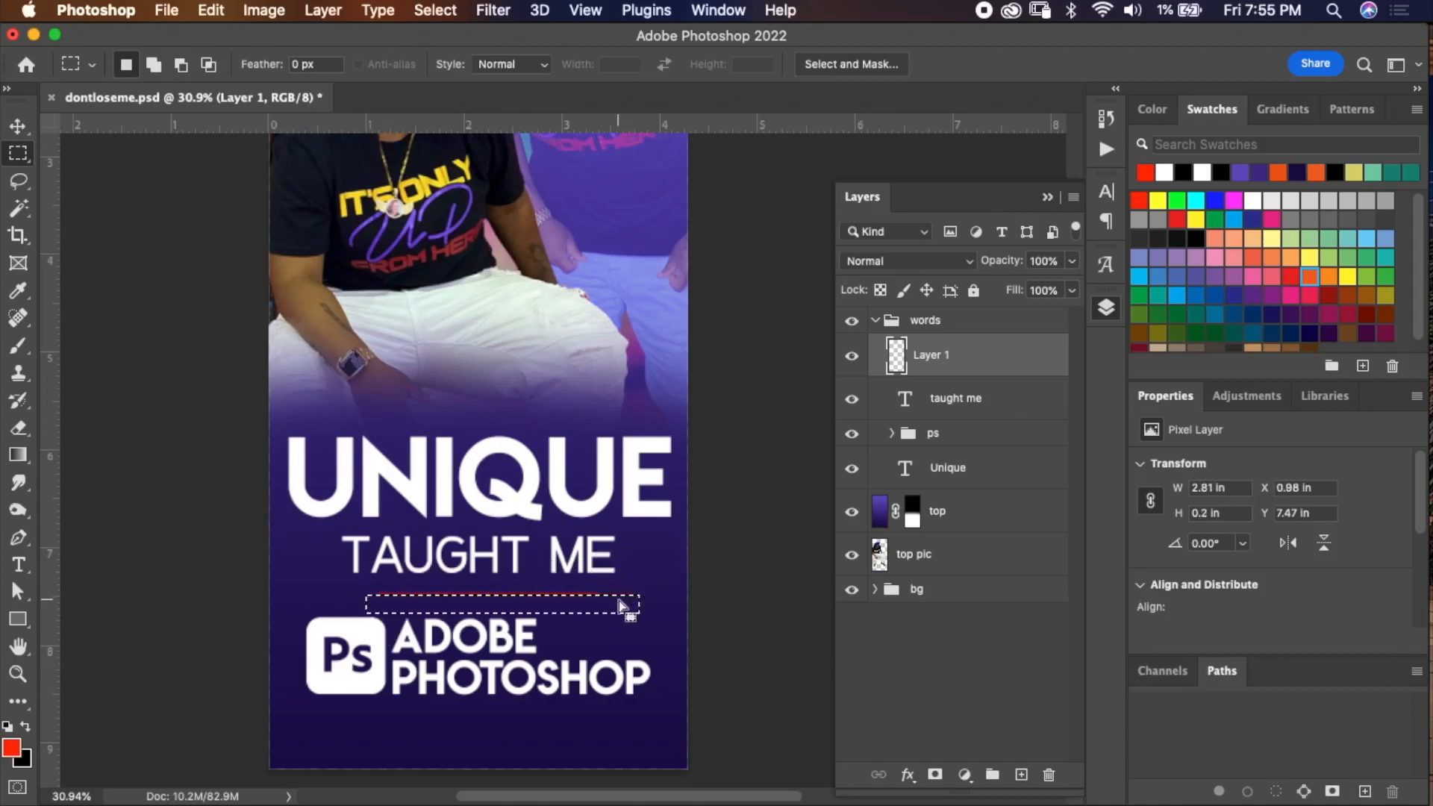
pyautogui.press('super+z')
pyautogui.press('Down')
pyautogui.press('Down')
pyautogui.press('BackSpace')
pyautogui.press('super+d')
pyautogui.press('super+z')
pyautogui.press('super+z')
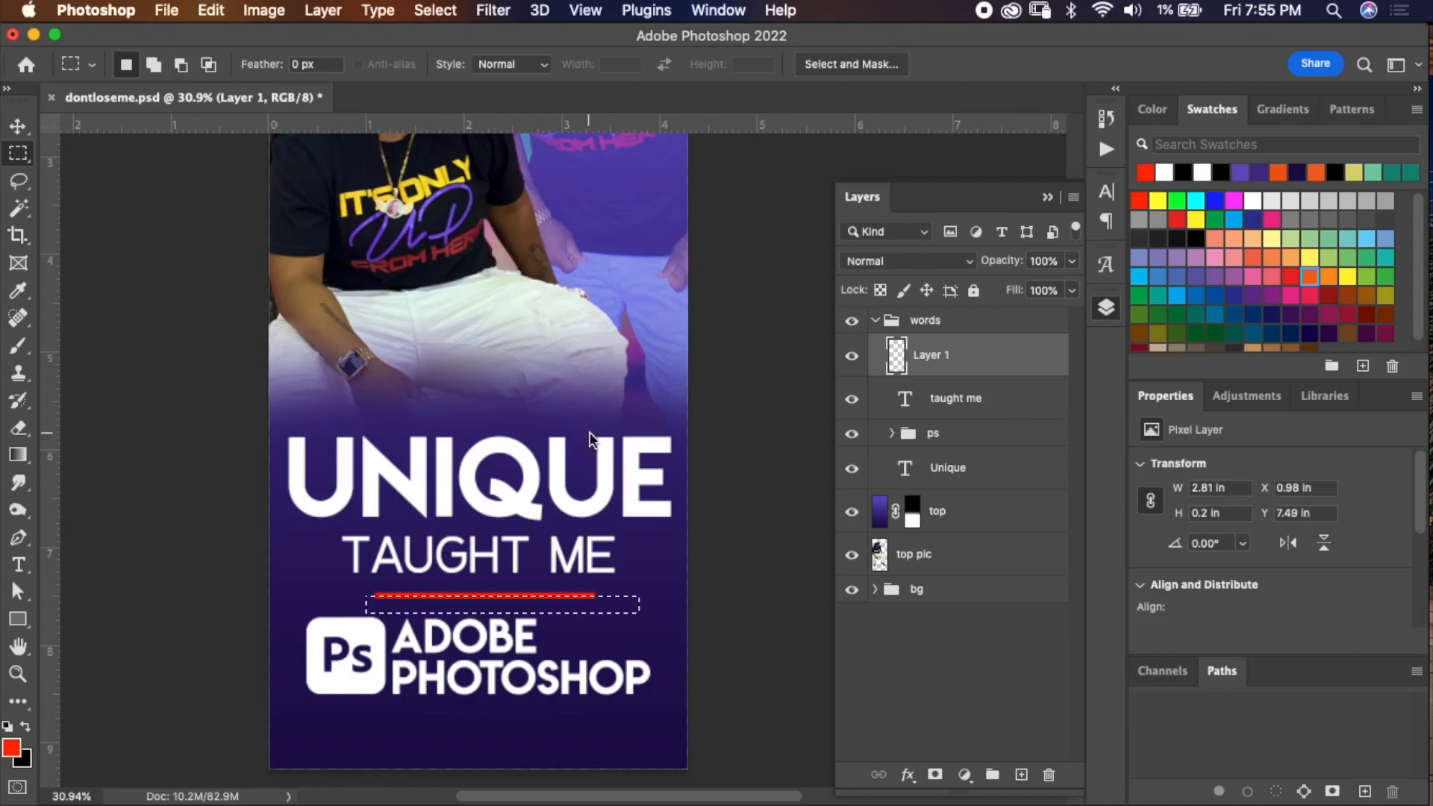
pyautogui.press('BackSpace')
pyautogui.press('super+d')
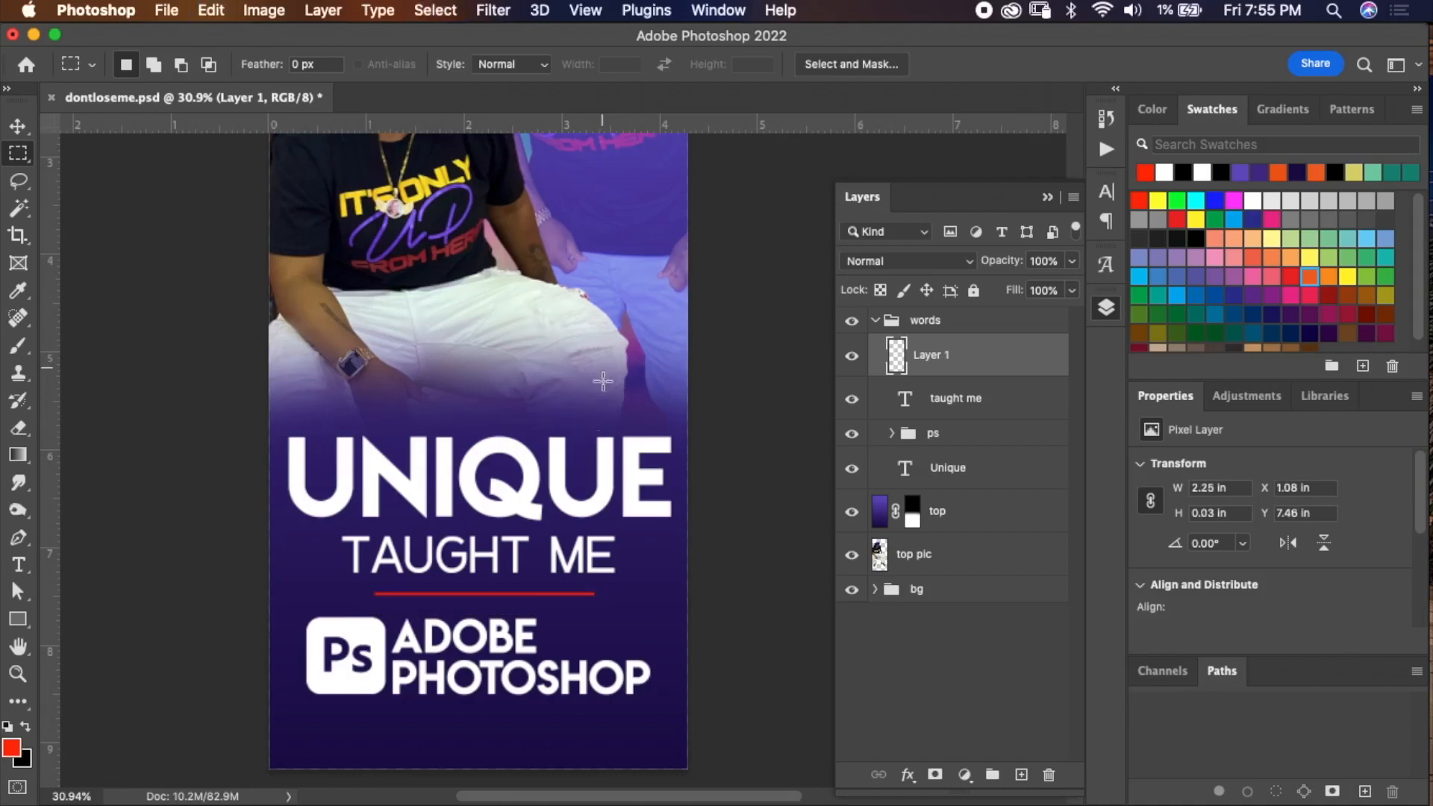
# Save the document.
pyautogui.scroll(-4, 604, 381)
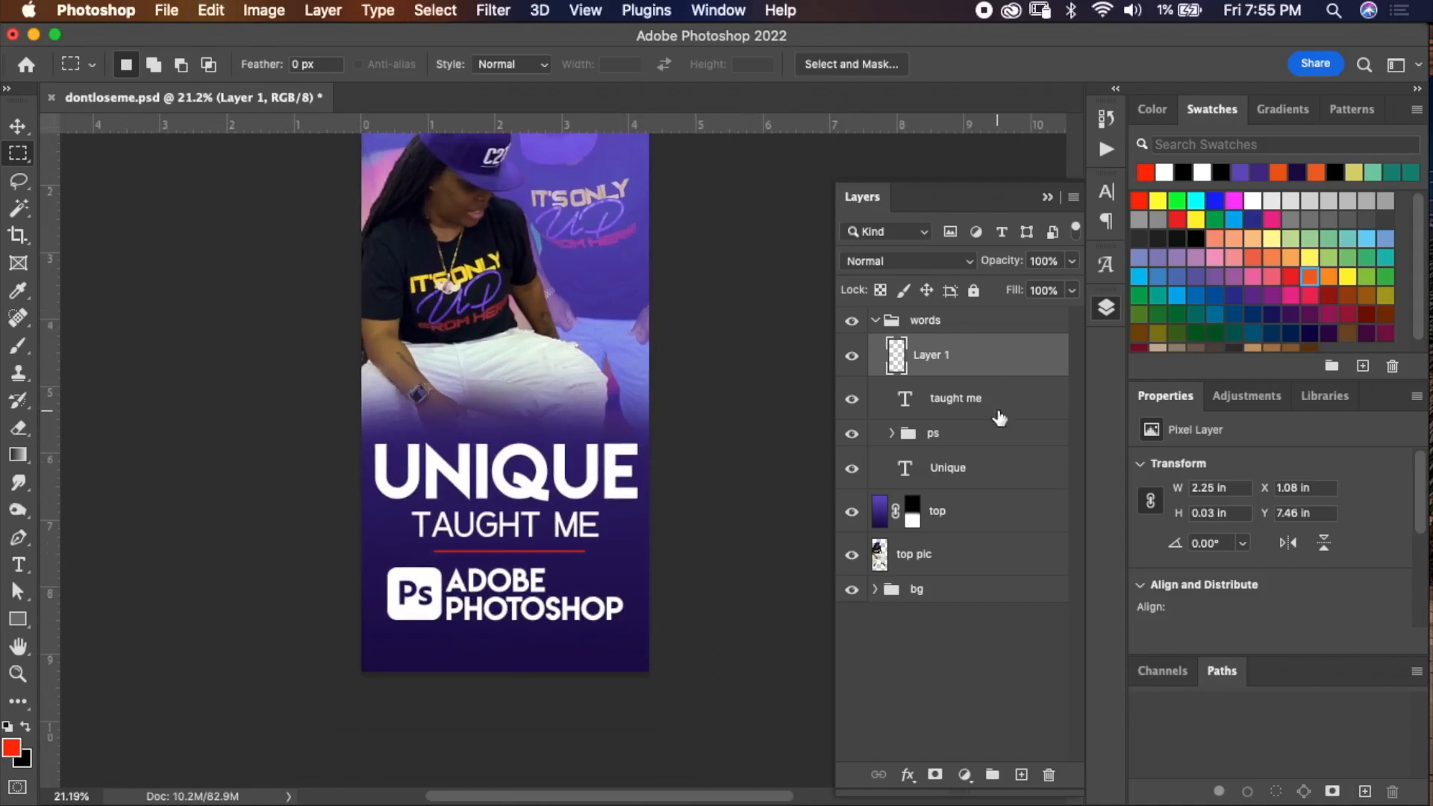
pyautogui.press('super+s')
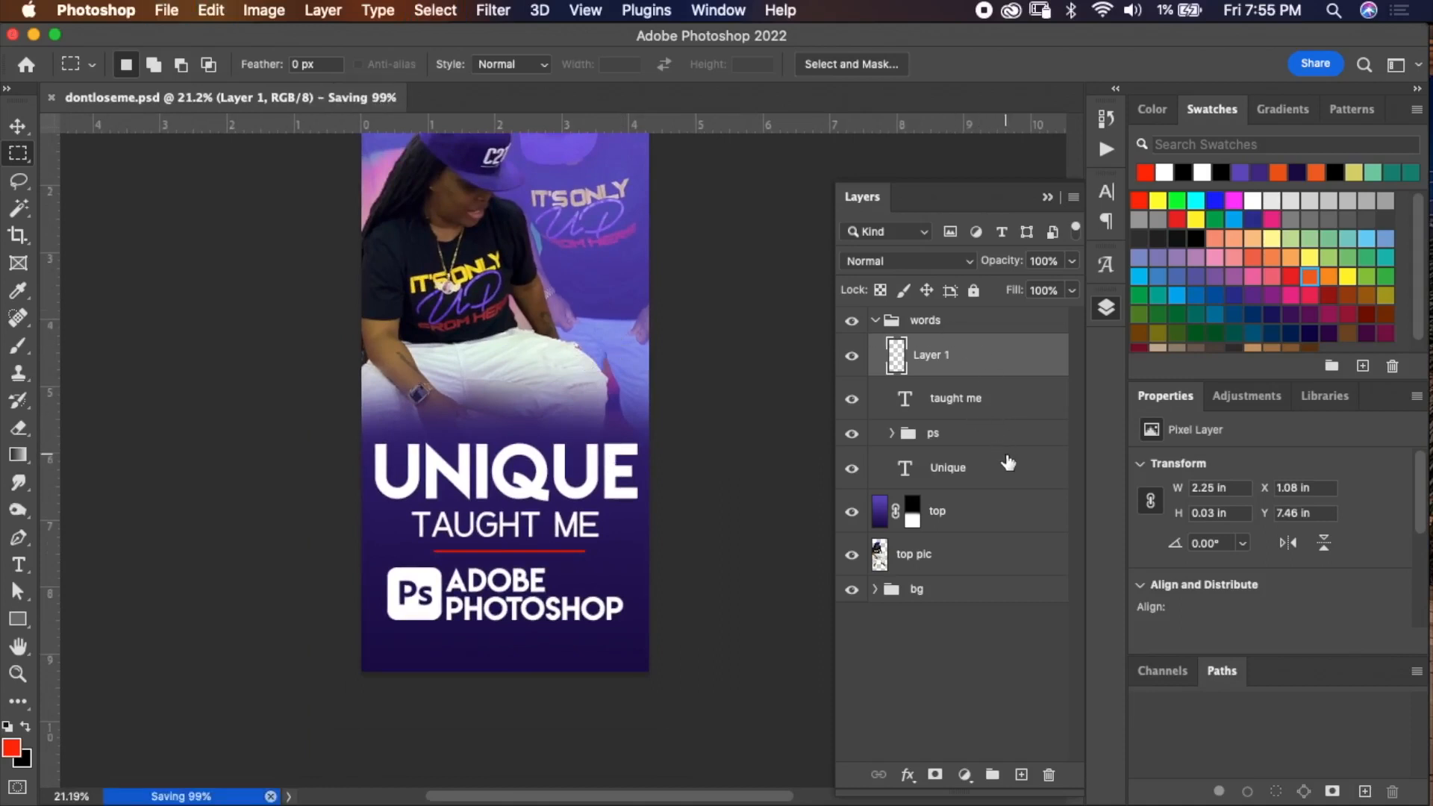
# Open the layer style for the Unique text and enable Bevel & Emboss.
pyautogui.doubleClick(1000, 463)
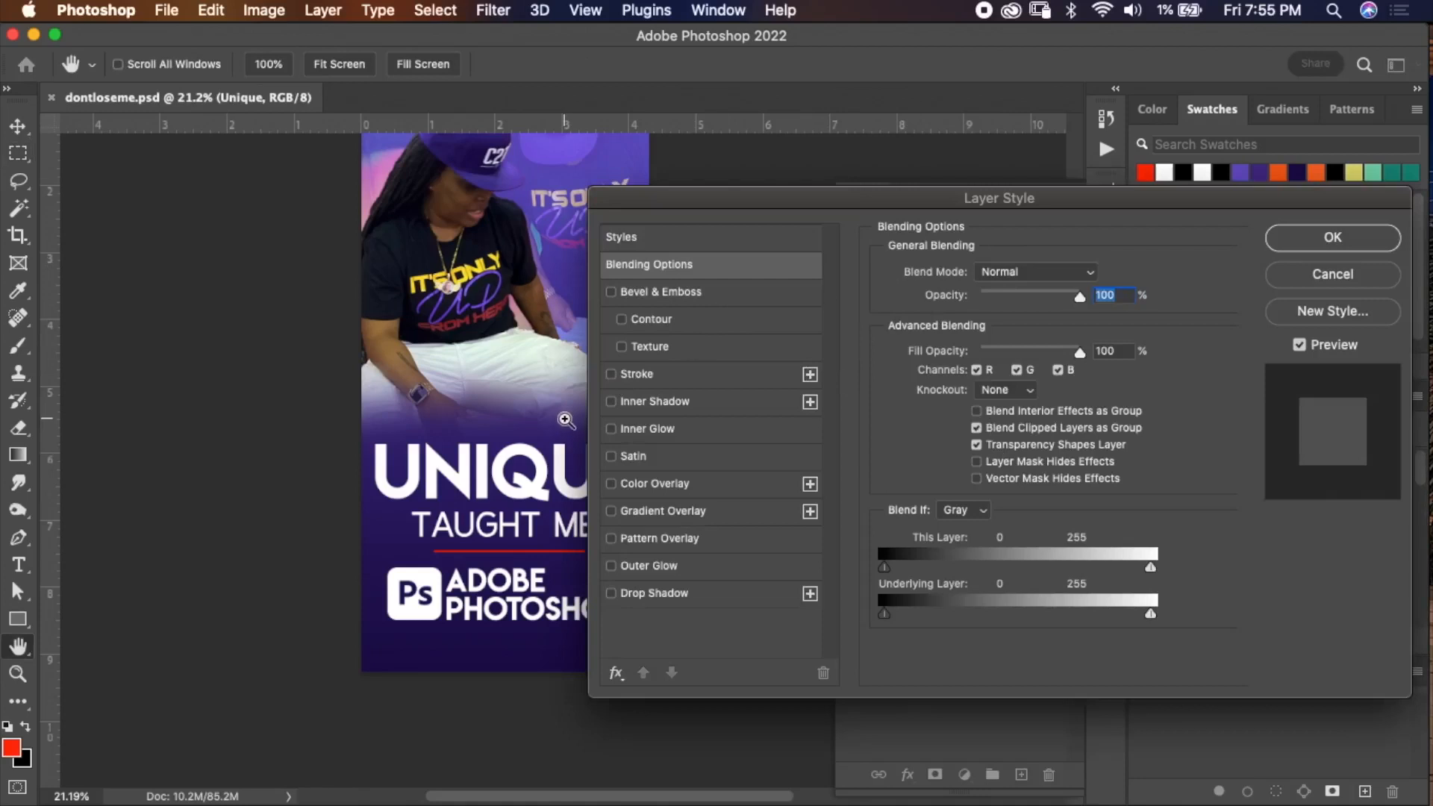
pyautogui.press('super+plus')
pyautogui.press('super+plus')
pyautogui.press('super+plus')
pyautogui.press('super+plus')
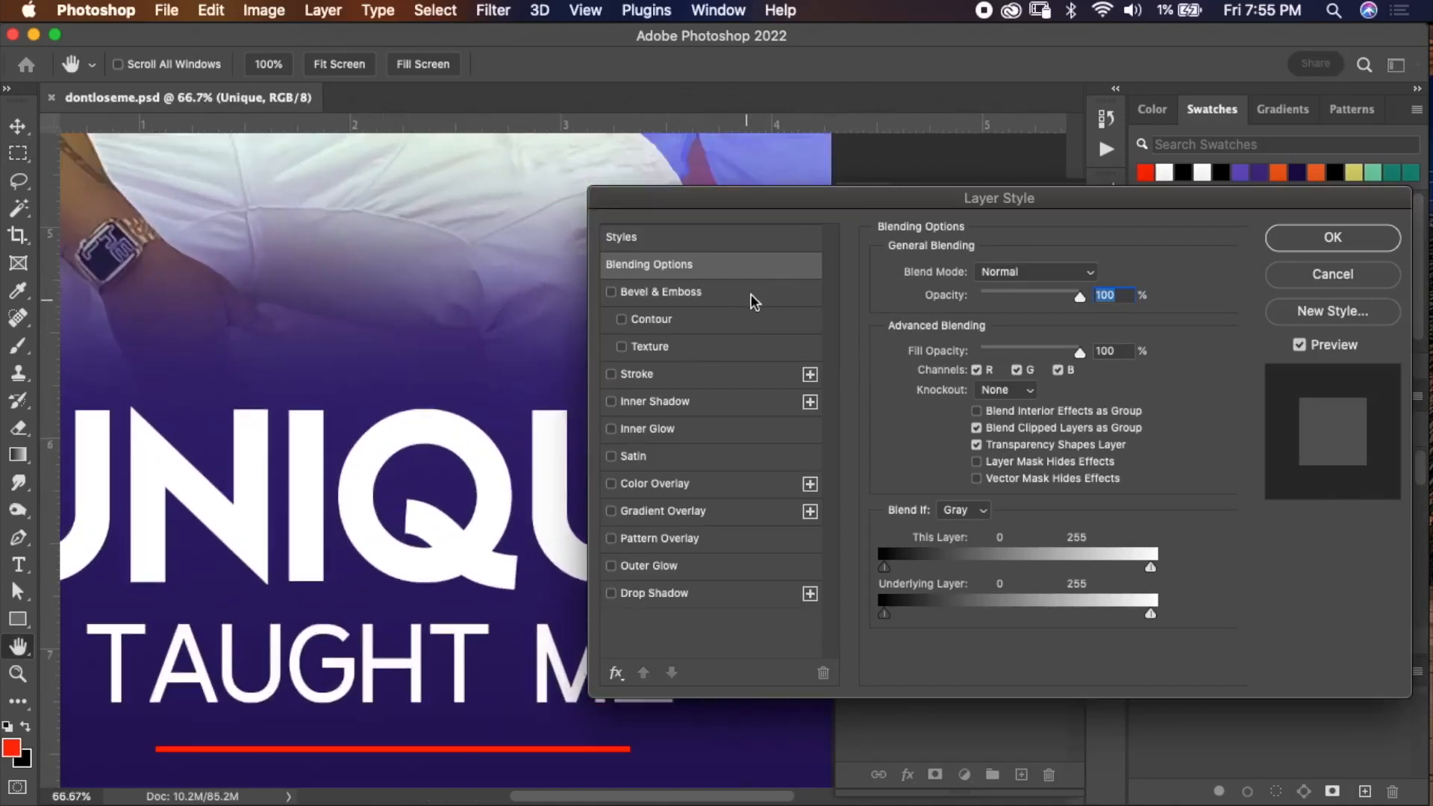
pyautogui.click(750, 293)
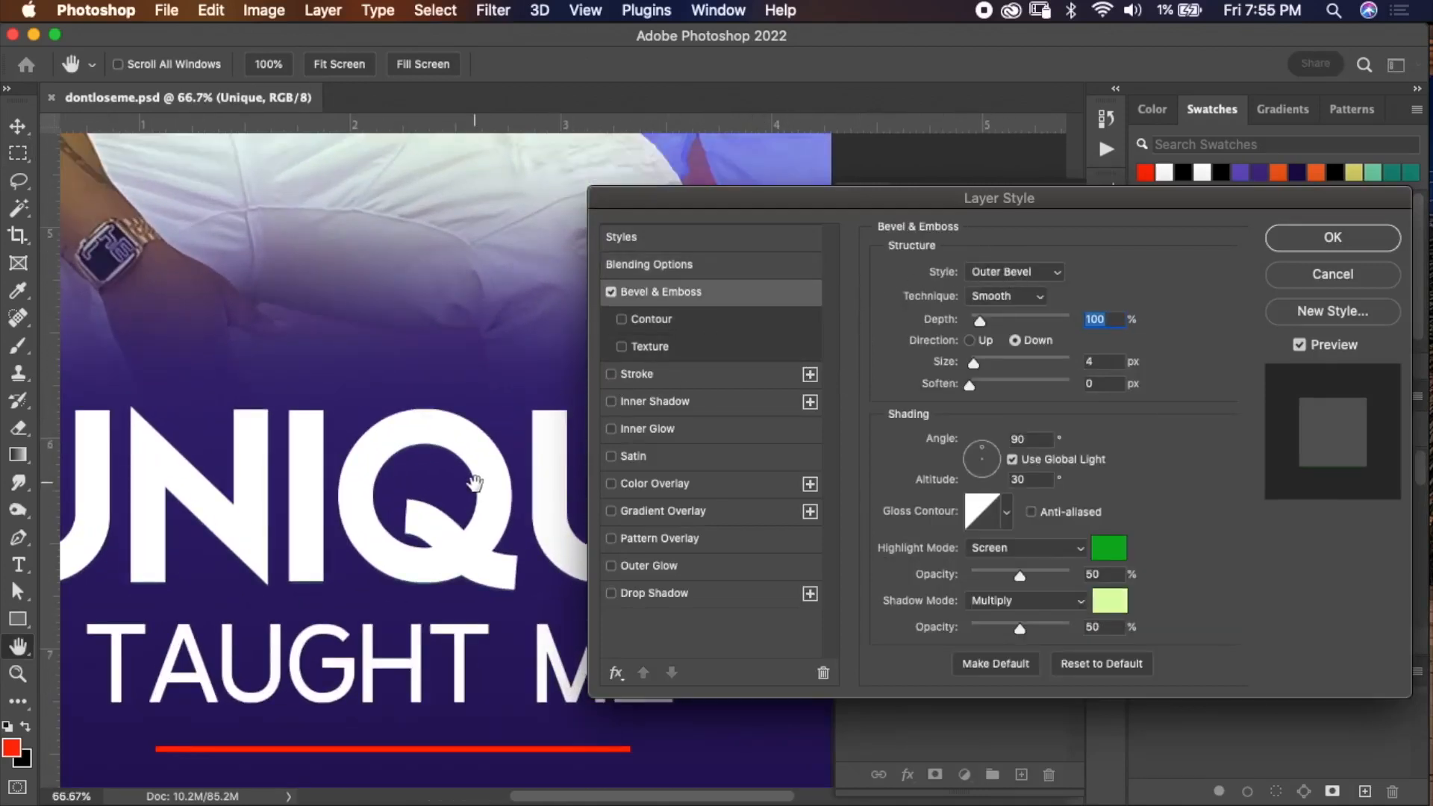
# Set the Bevel & Emboss style to Emboss.
pyautogui.press('super+plus')
pyautogui.press('super+plus')
pyautogui.press('super+plus')
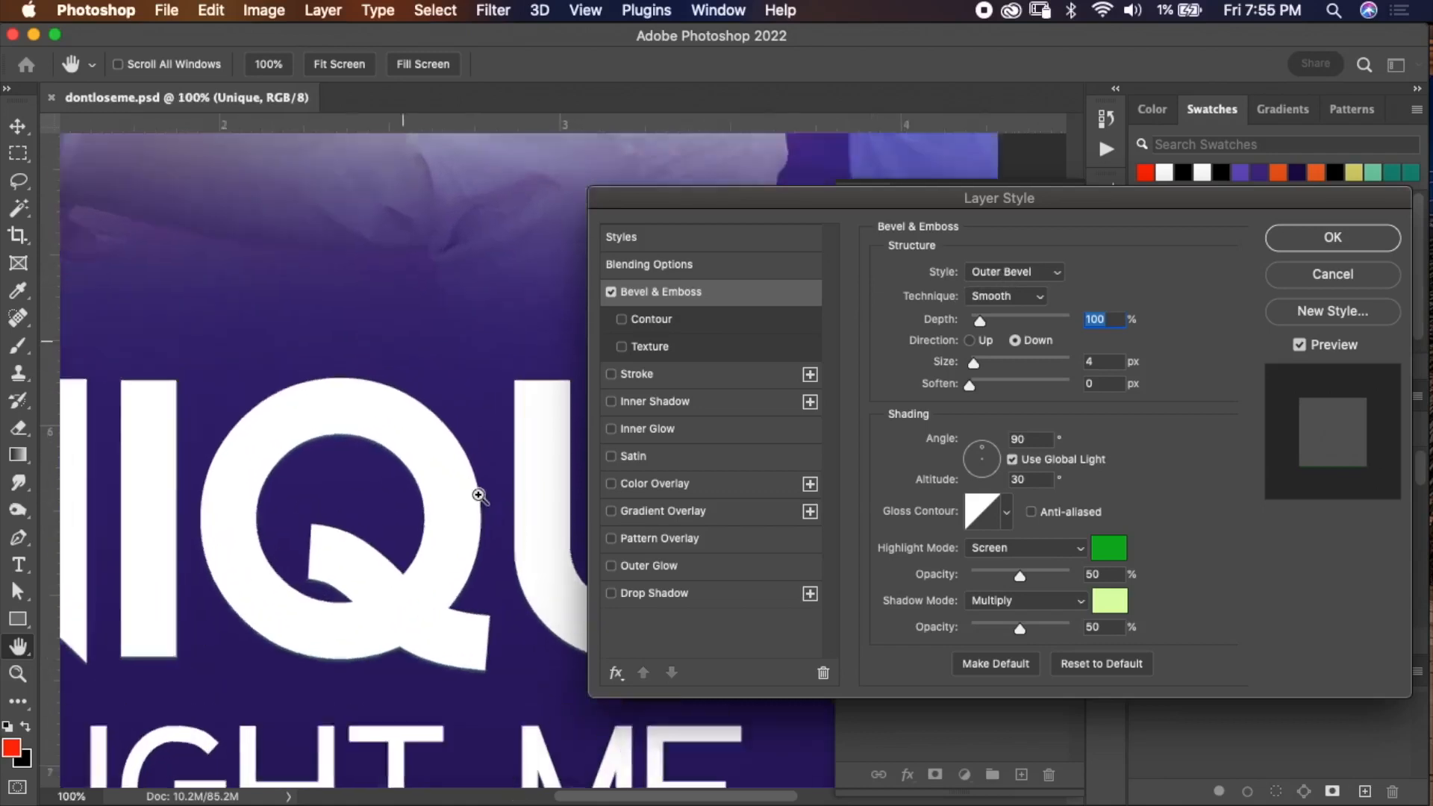
pyautogui.scroll(-2, 1011, 288)
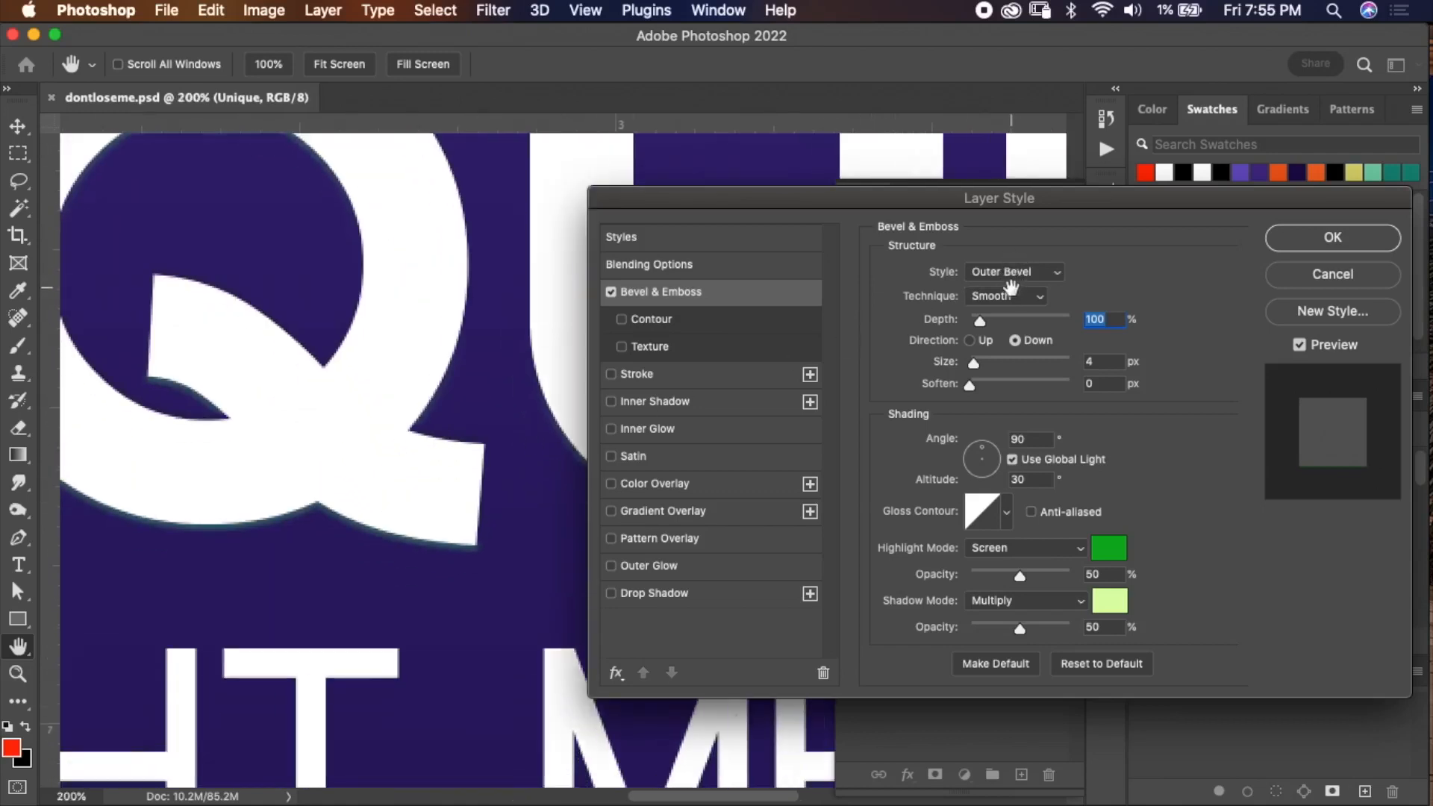
pyautogui.scroll(2, 858, 324)
pyautogui.scroll(1, 478, 508)
pyautogui.scroll(2, 385, 551)
pyautogui.hscroll(2, 384, 550)
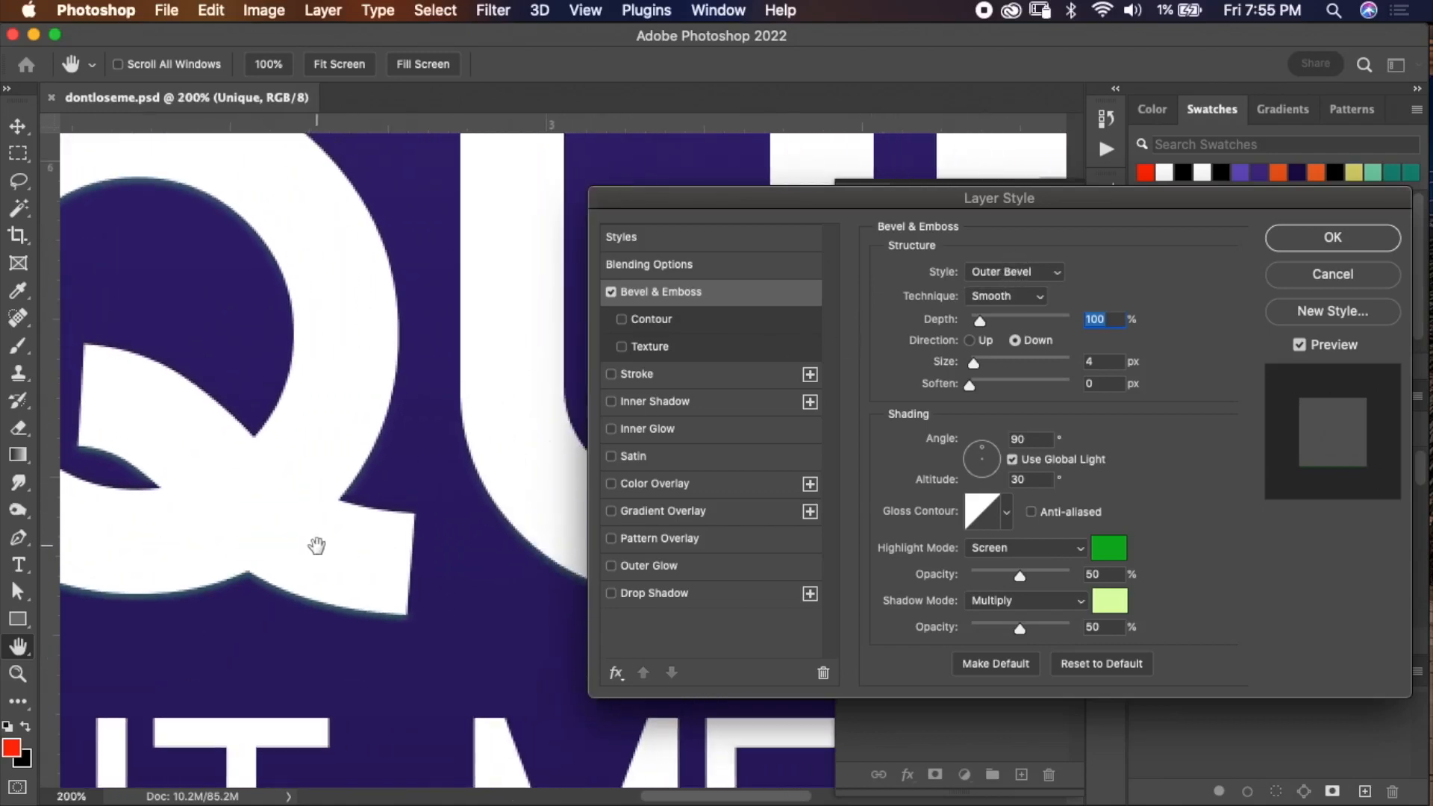
pyautogui.click(1034, 273)
pyautogui.click(1025, 288)
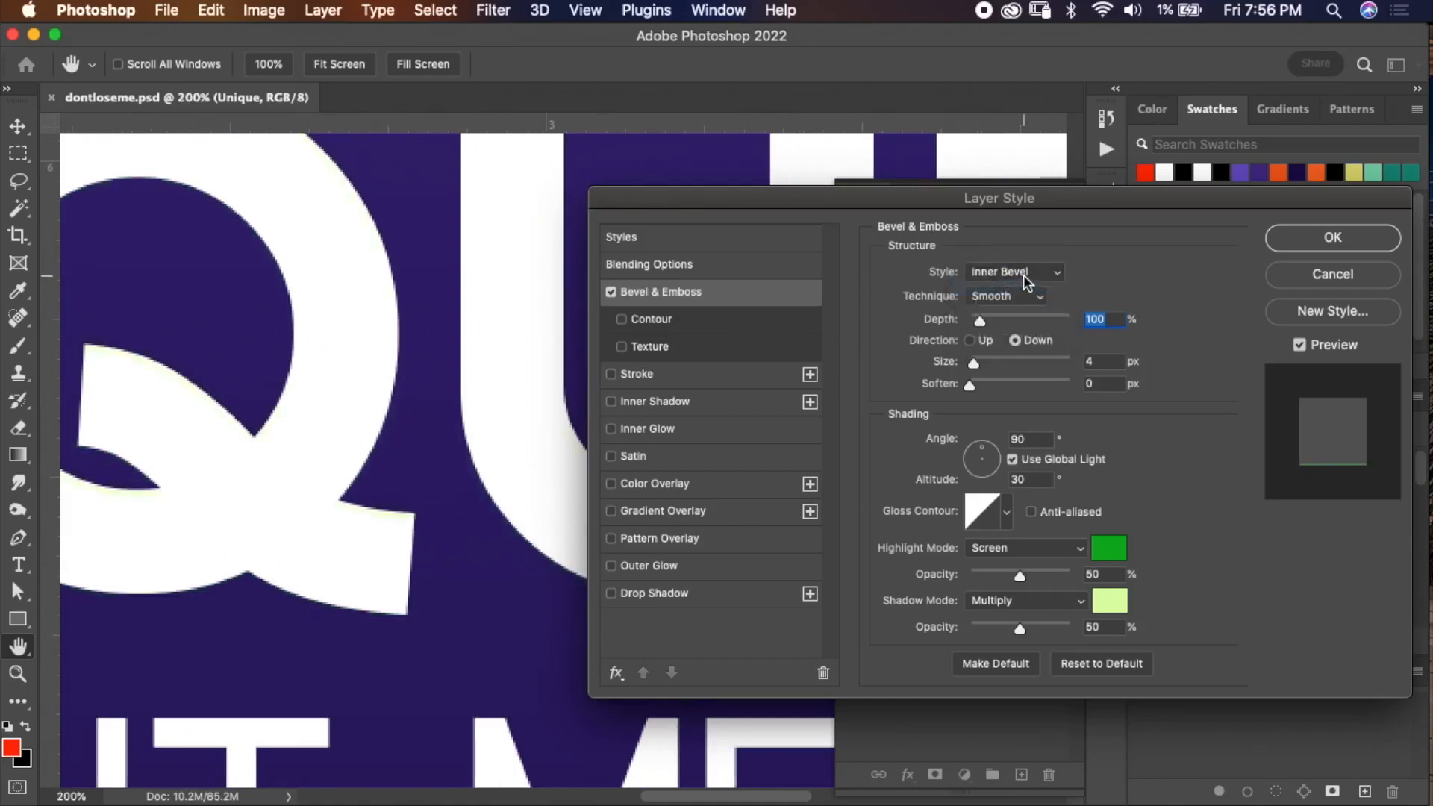
pyautogui.click(1027, 272)
pyautogui.click(1025, 289)
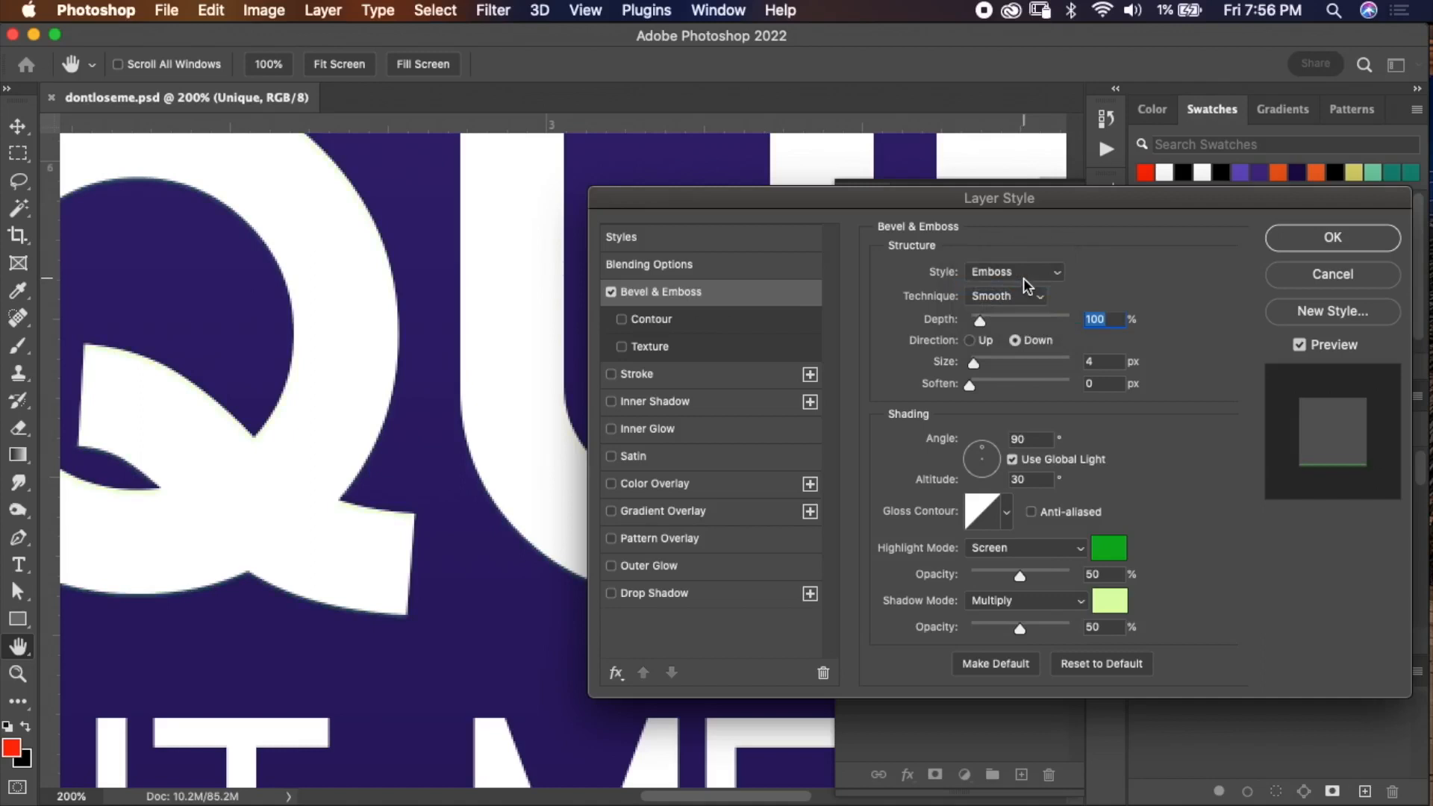
# Set the Bevel & Emboss highlight color to a light green.
pyautogui.click(1108, 548)
pyautogui.moveTo(1051, 661); pyautogui.dragTo(1078, 706)
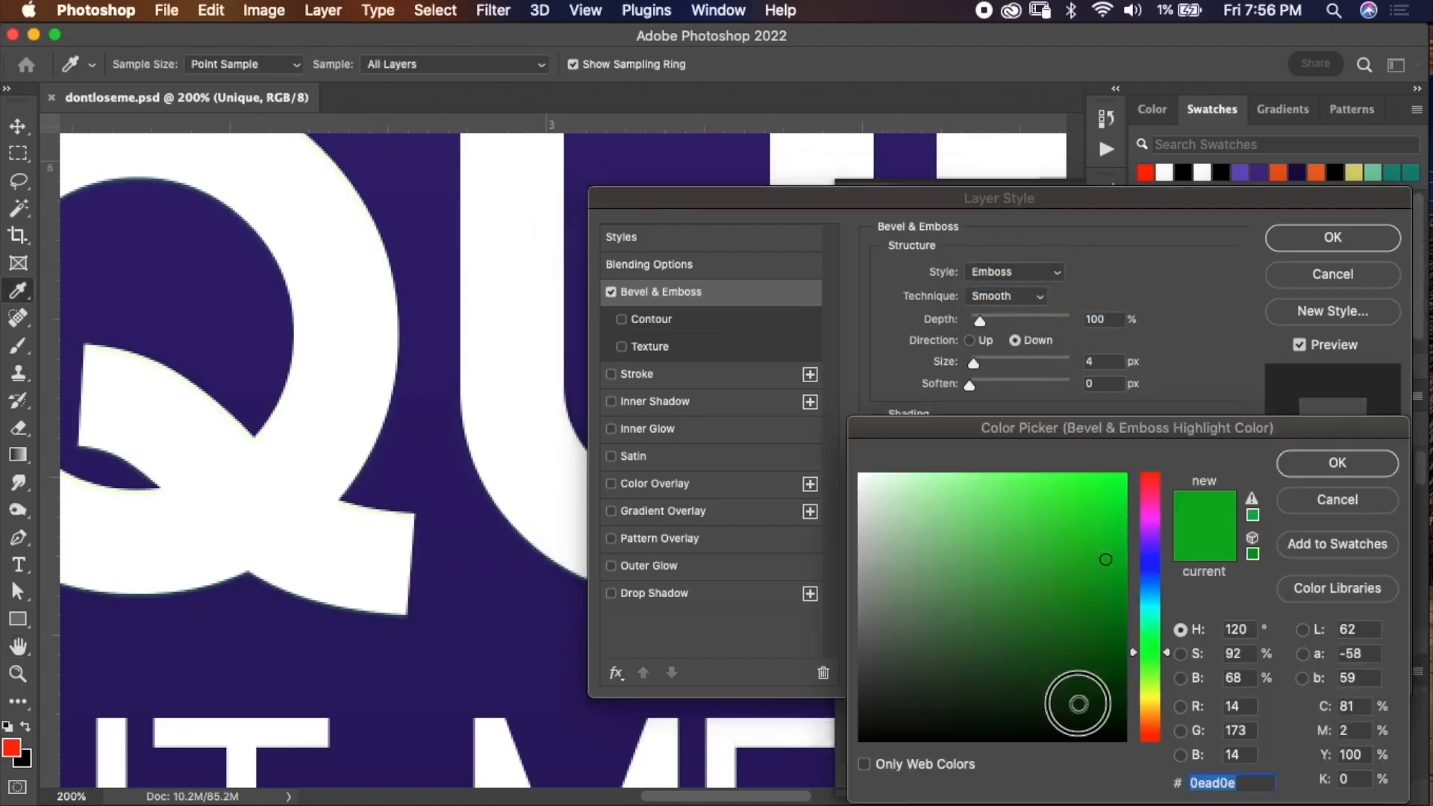
pyautogui.click(1337, 463)
pyautogui.click(1109, 548)
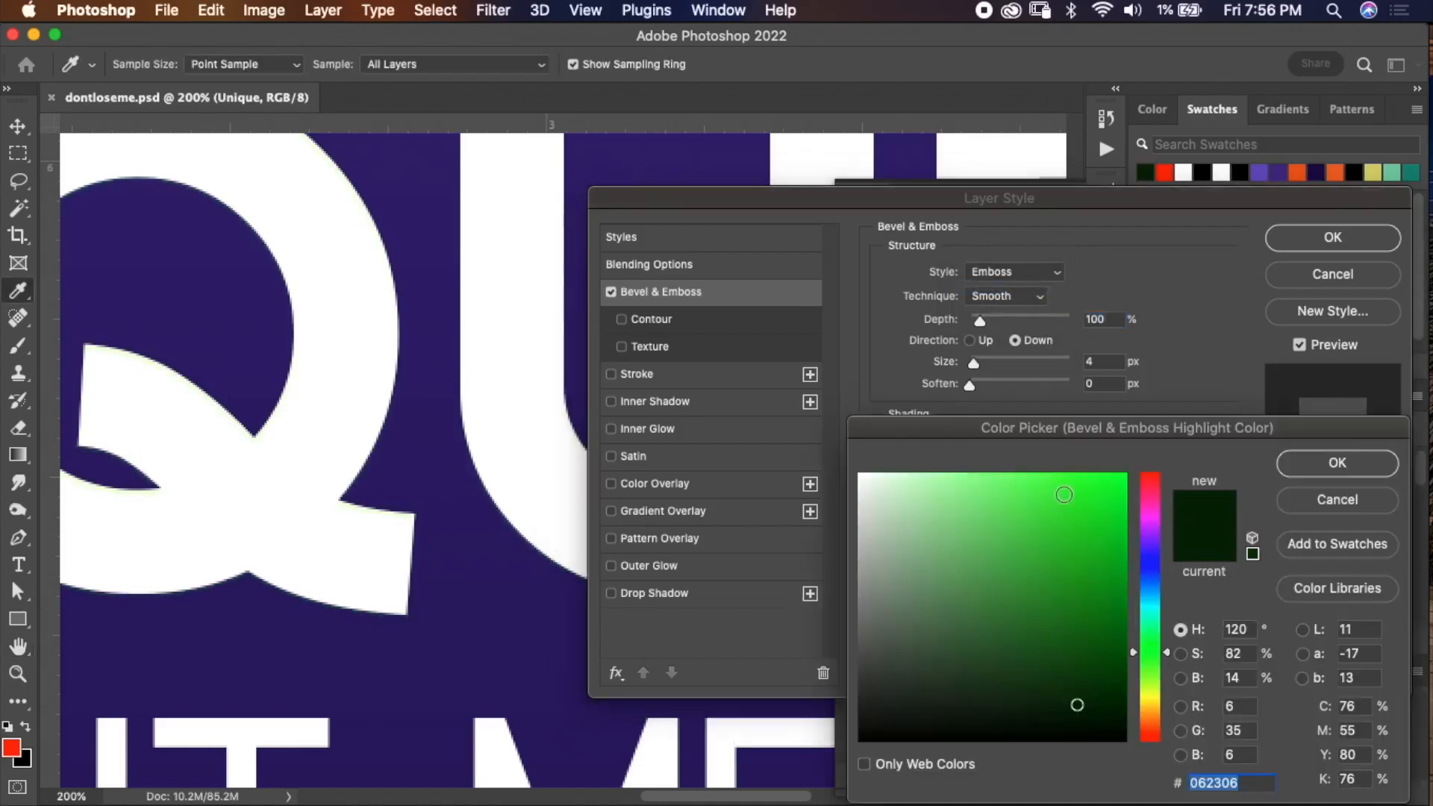
pyautogui.click(984, 511)
pyautogui.click(1338, 463)
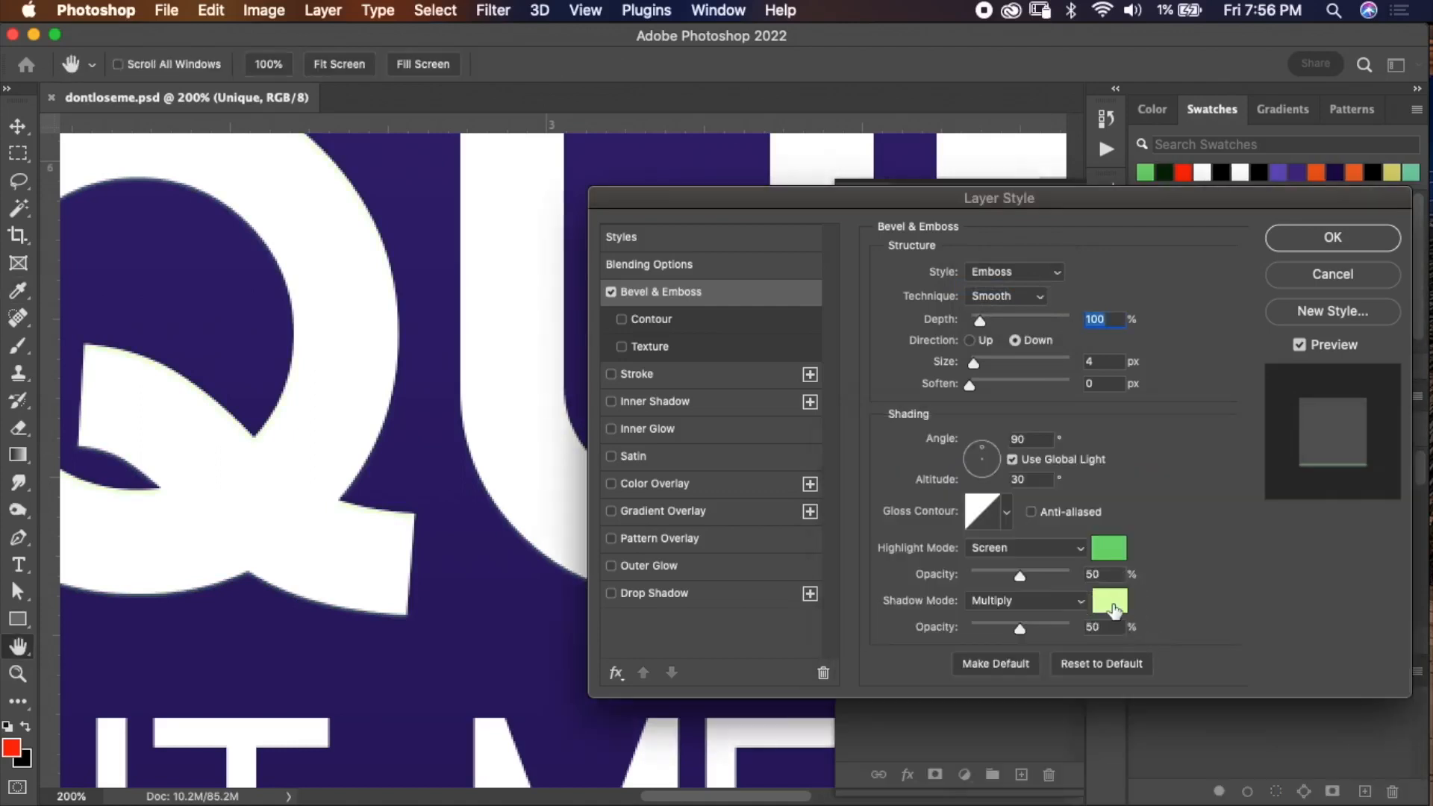
# Set the Bevel & Emboss shadow color to a dark green (#304c0c).
pyautogui.click(1114, 611)
pyautogui.click(1087, 661)
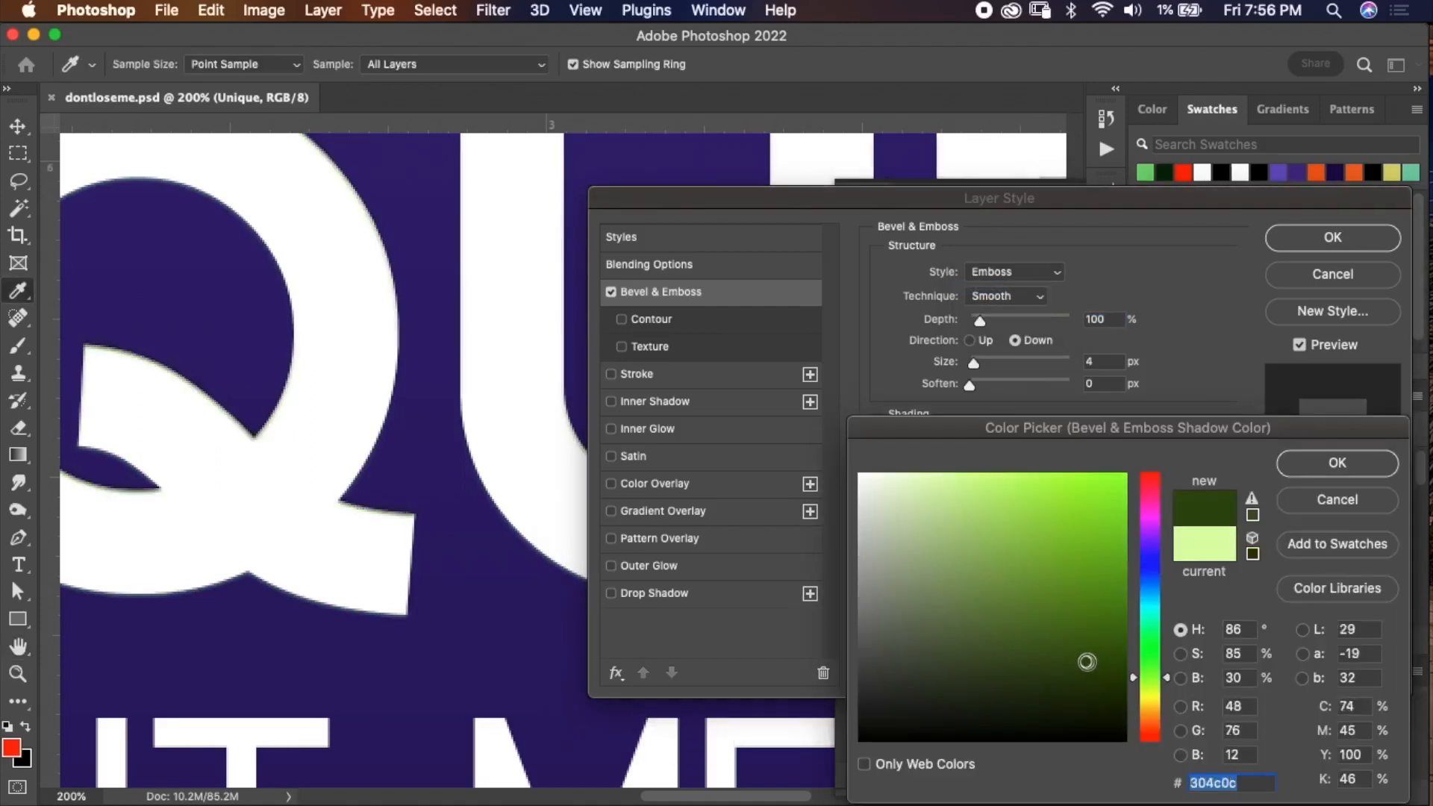
pyautogui.click(1284, 459)
# Try the Pillow Emboss and Stroke Emboss styles, then turn Bevel & Emboss off for the Unique text.
pyautogui.click(1012, 271)
pyautogui.click(1015, 289)
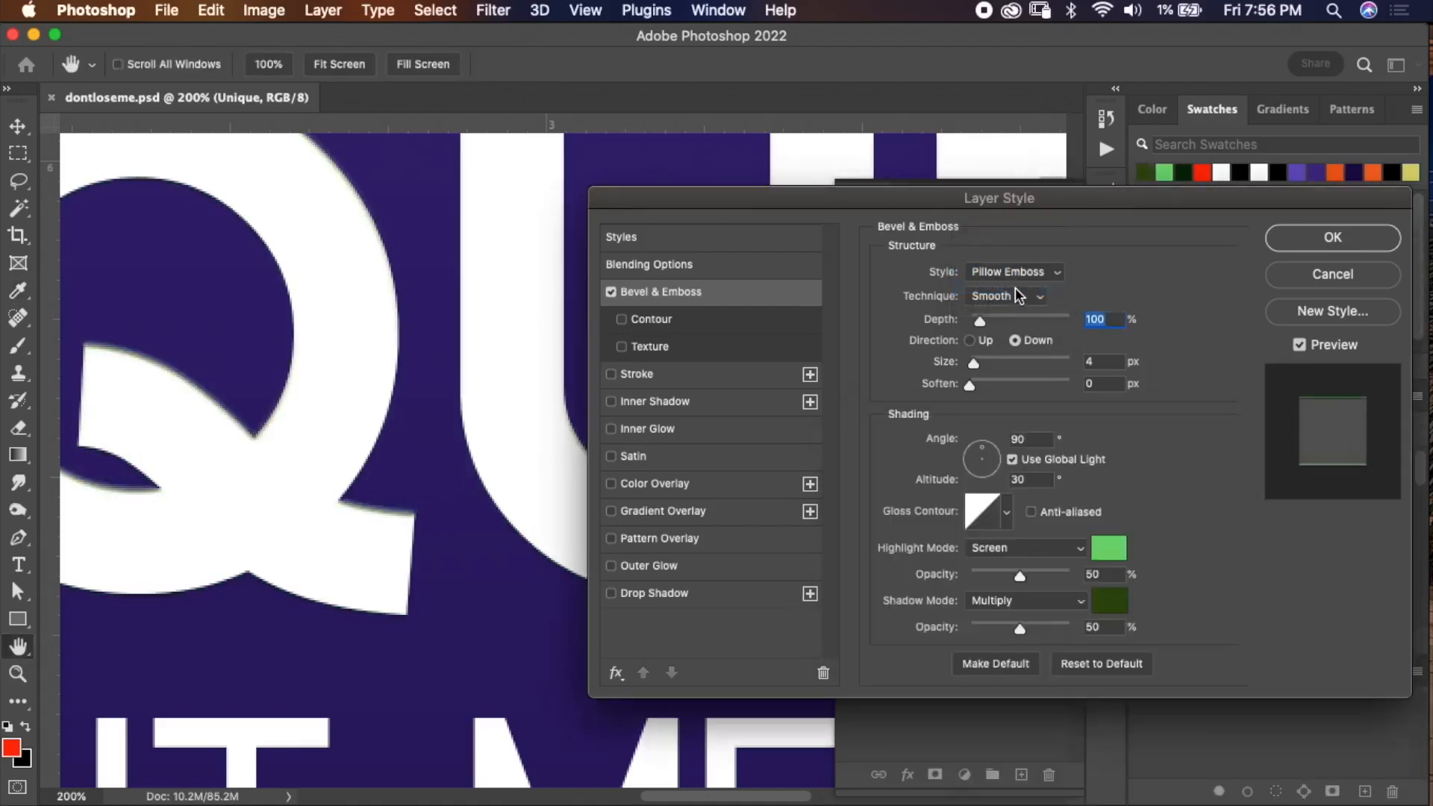
pyautogui.click(1020, 275)
pyautogui.click(1017, 292)
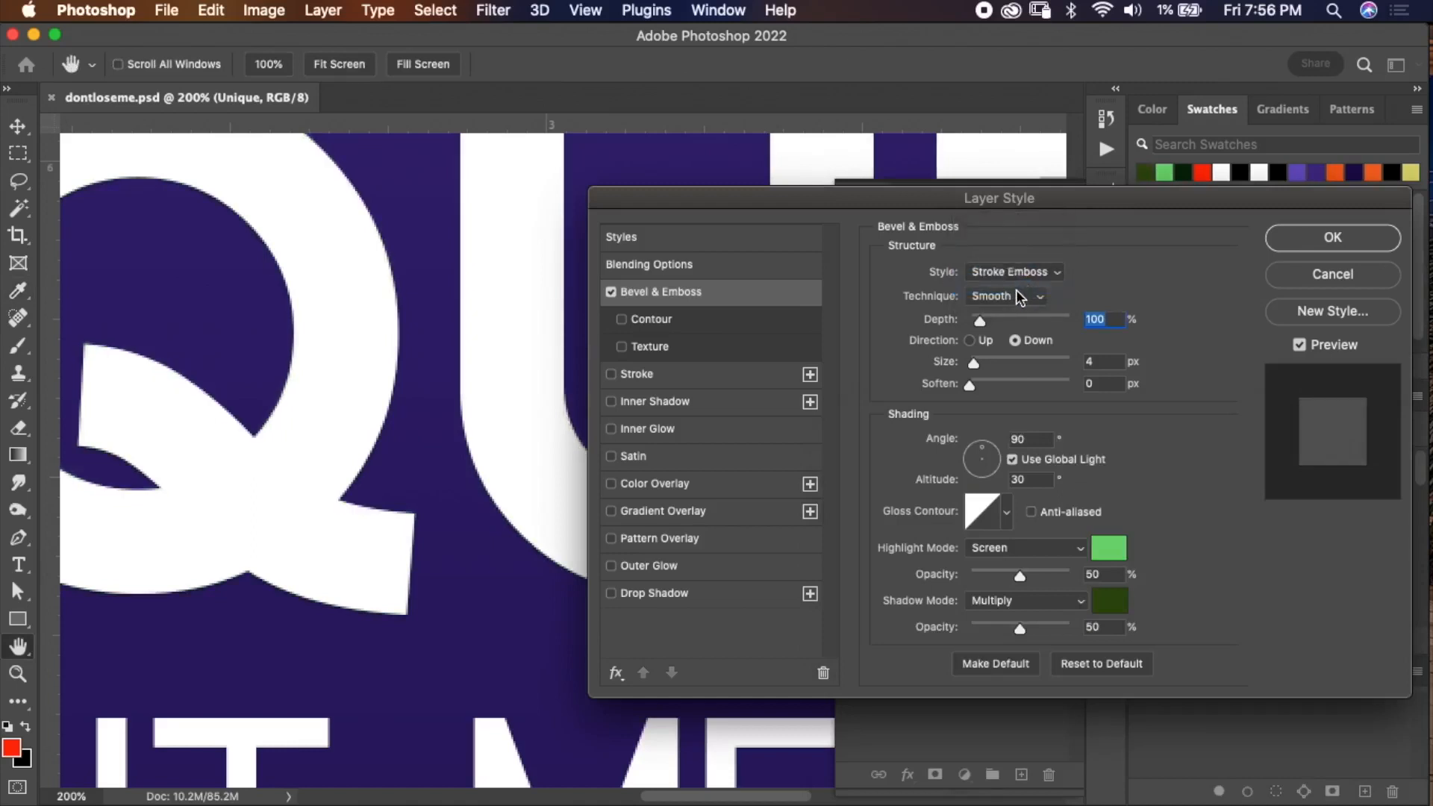
pyautogui.click(612, 293)
# Enable an 8 px Stroke on the Unique text, comparing Inside and Center positions before keeping Outside.
pyautogui.click(681, 377)
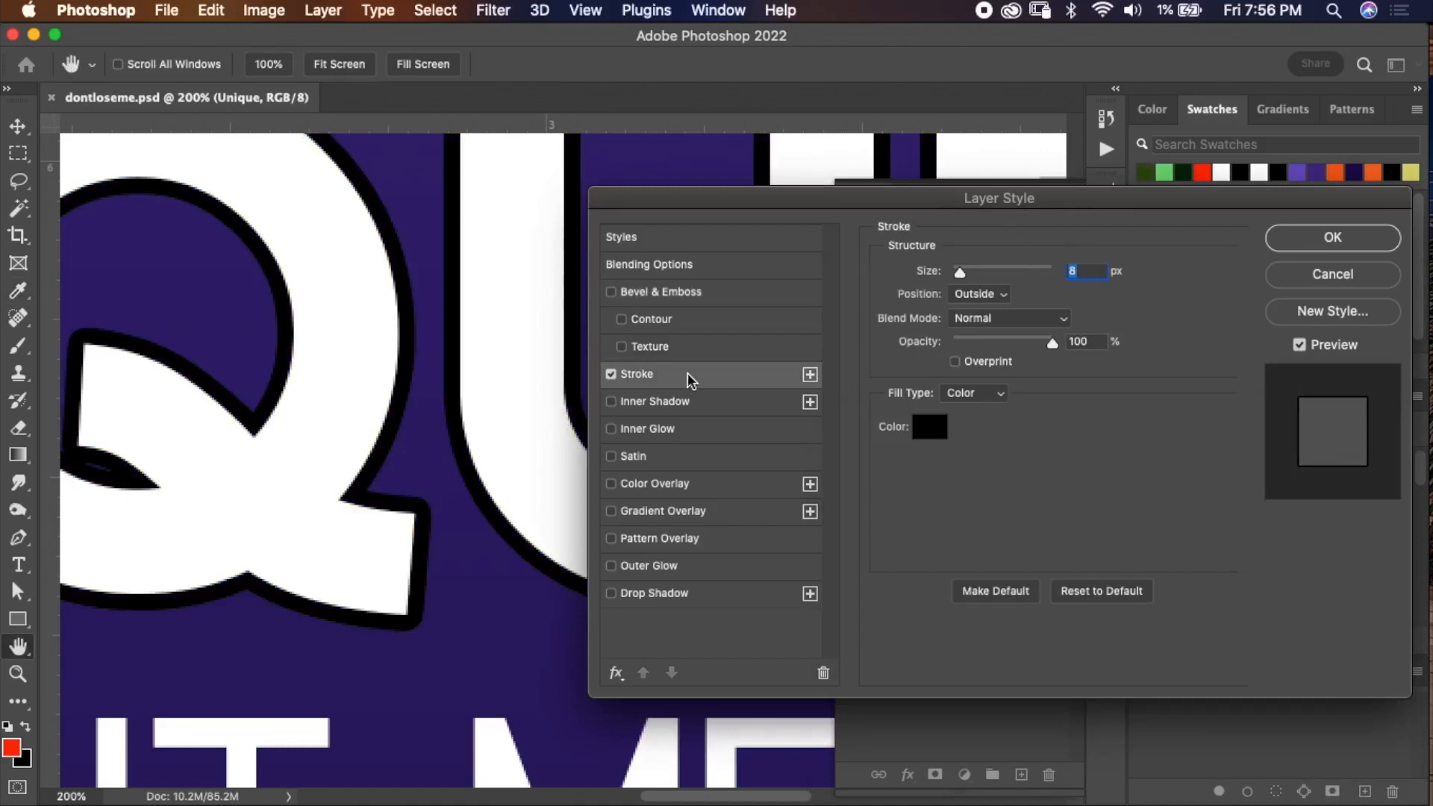
pyautogui.click(984, 293)
pyautogui.click(990, 312)
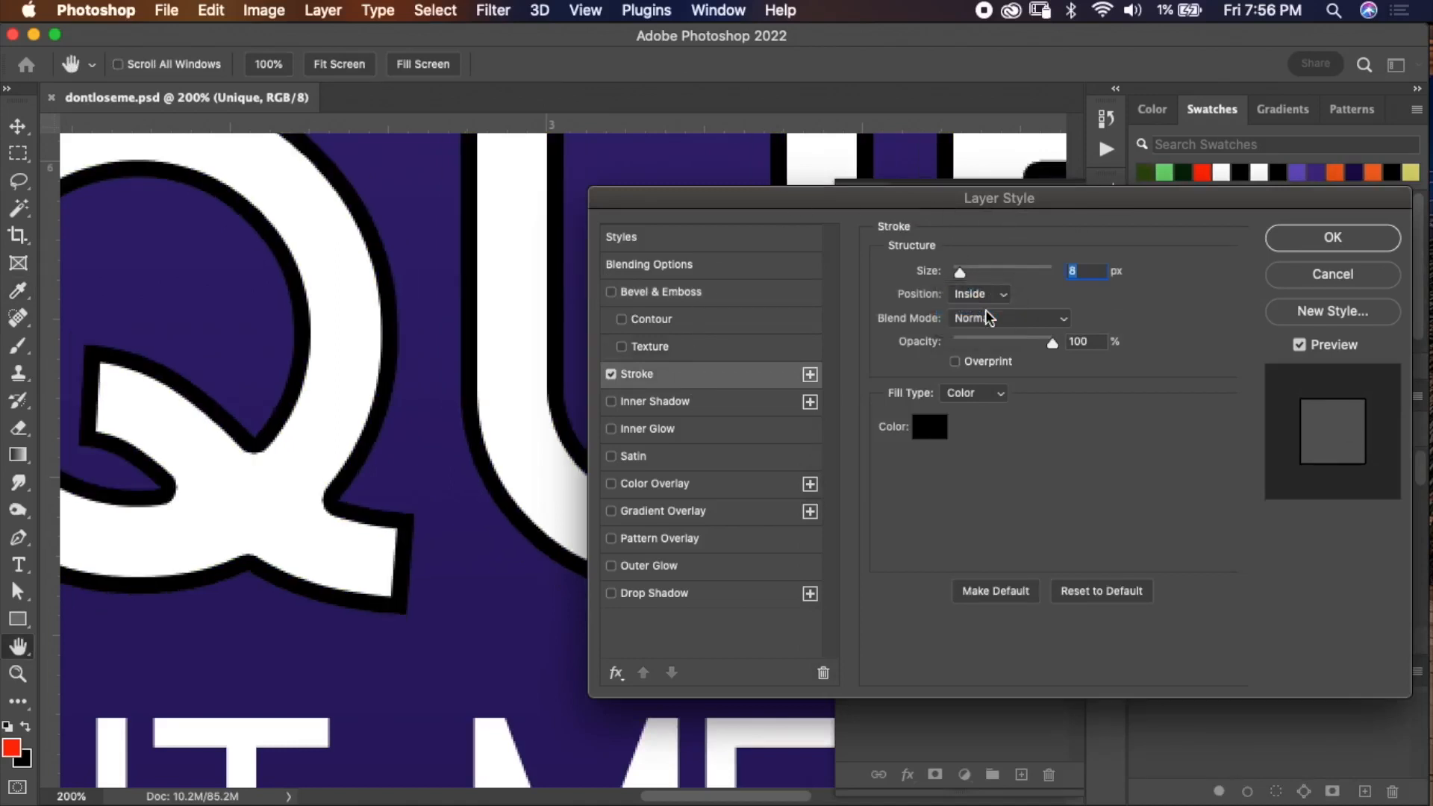
pyautogui.press('super+minus')
pyautogui.press('super+minus')
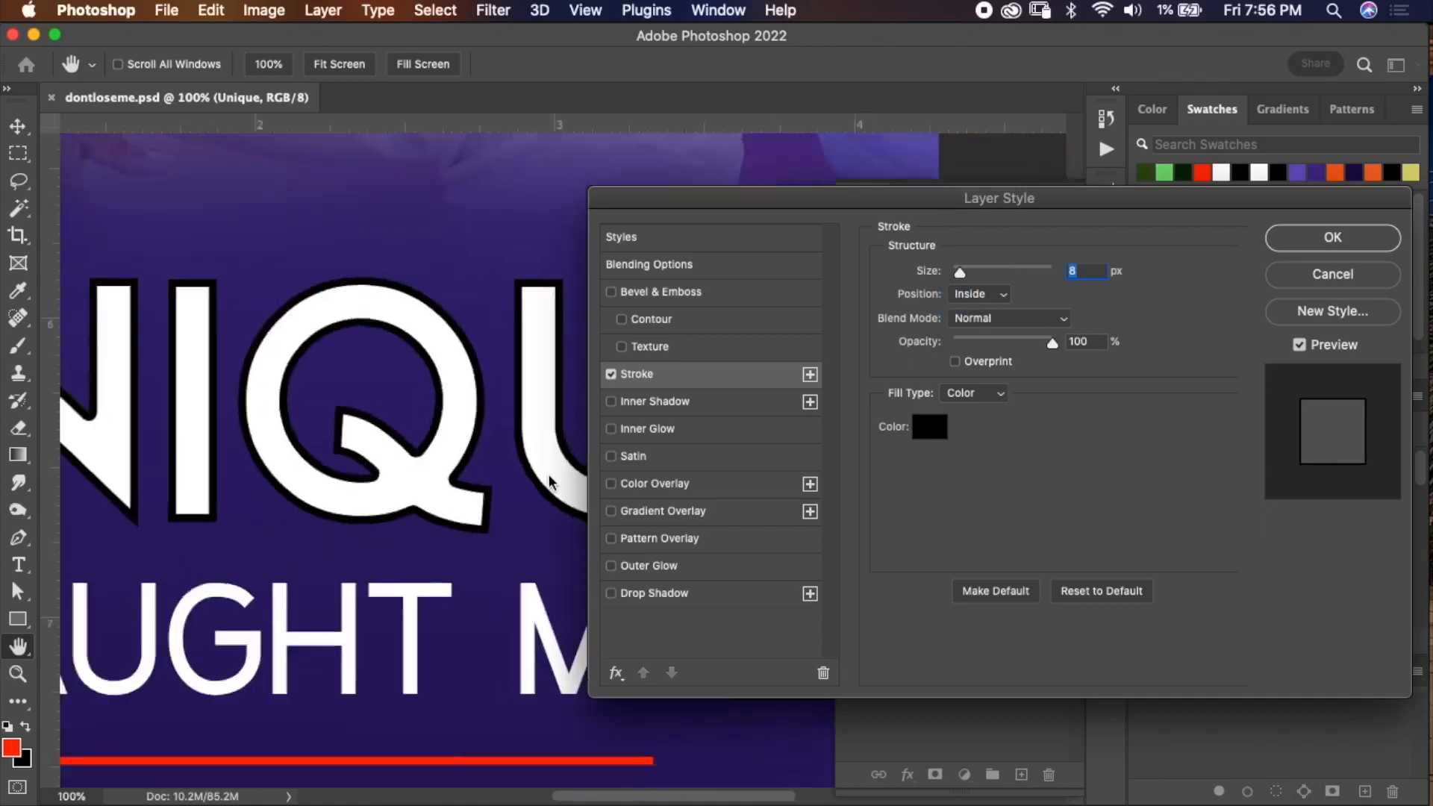
pyautogui.click(979, 293)
pyautogui.click(984, 313)
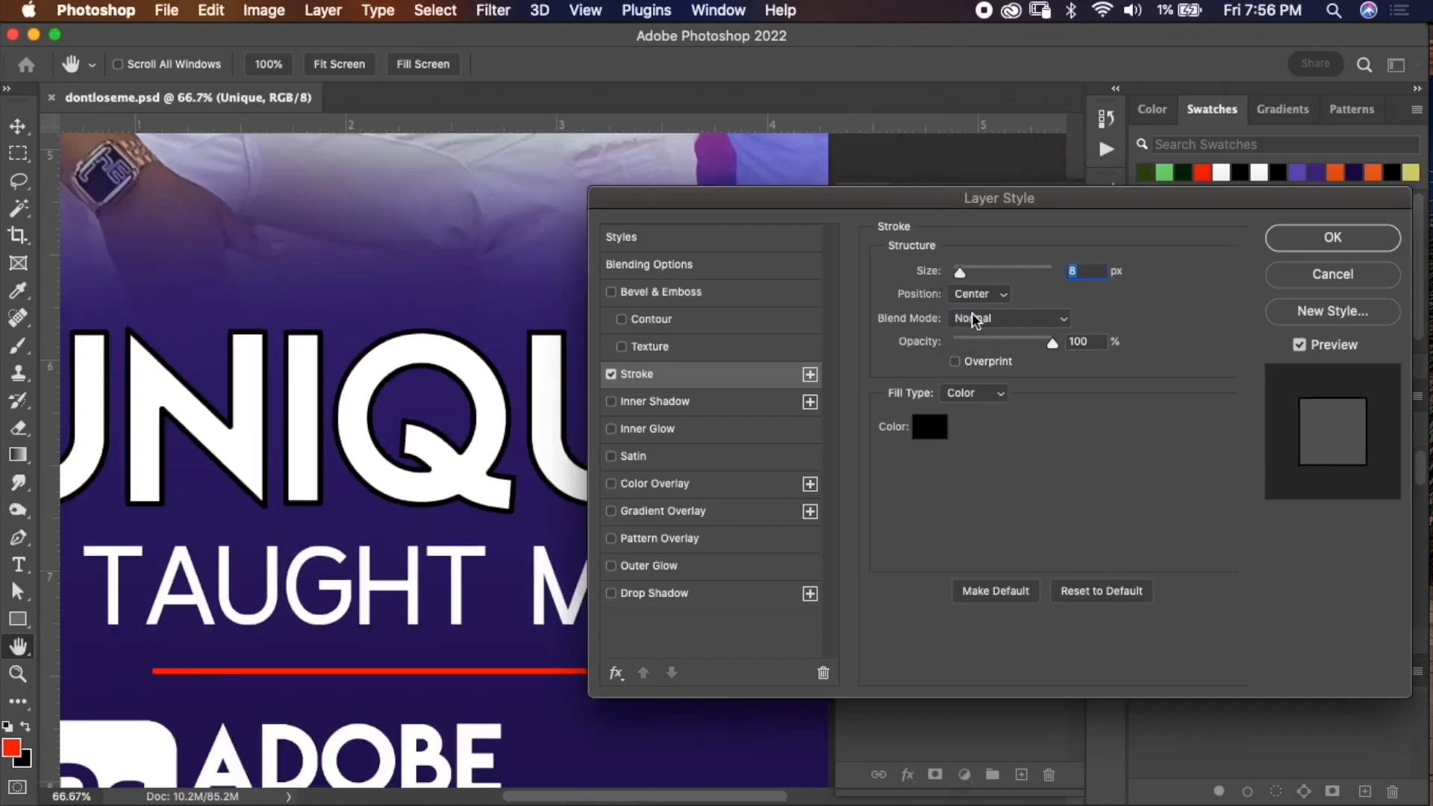
pyautogui.click(977, 294)
pyautogui.click(987, 263)
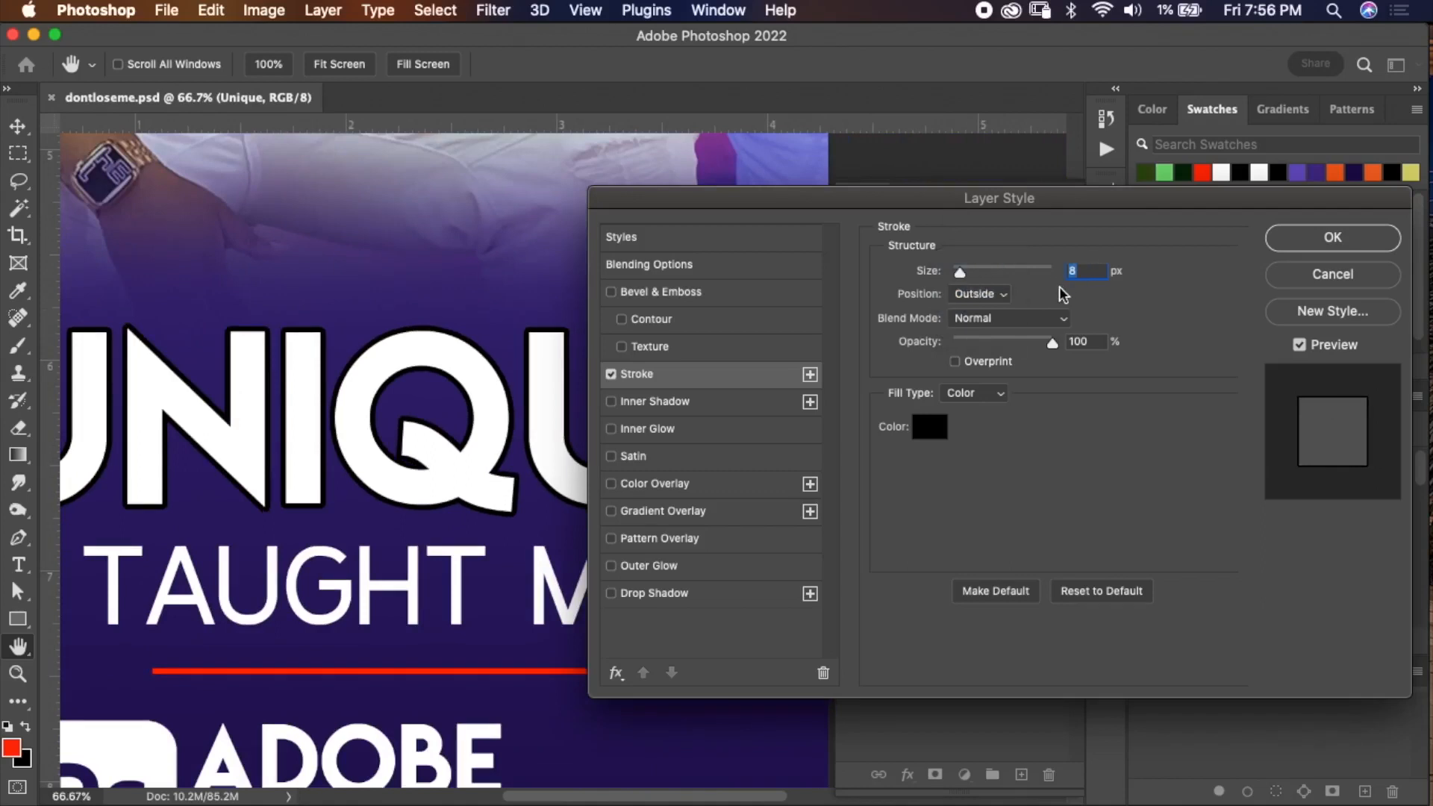
# Set the stroke color to white by sampling the text, then apply the layer style.
pyautogui.click(925, 430)
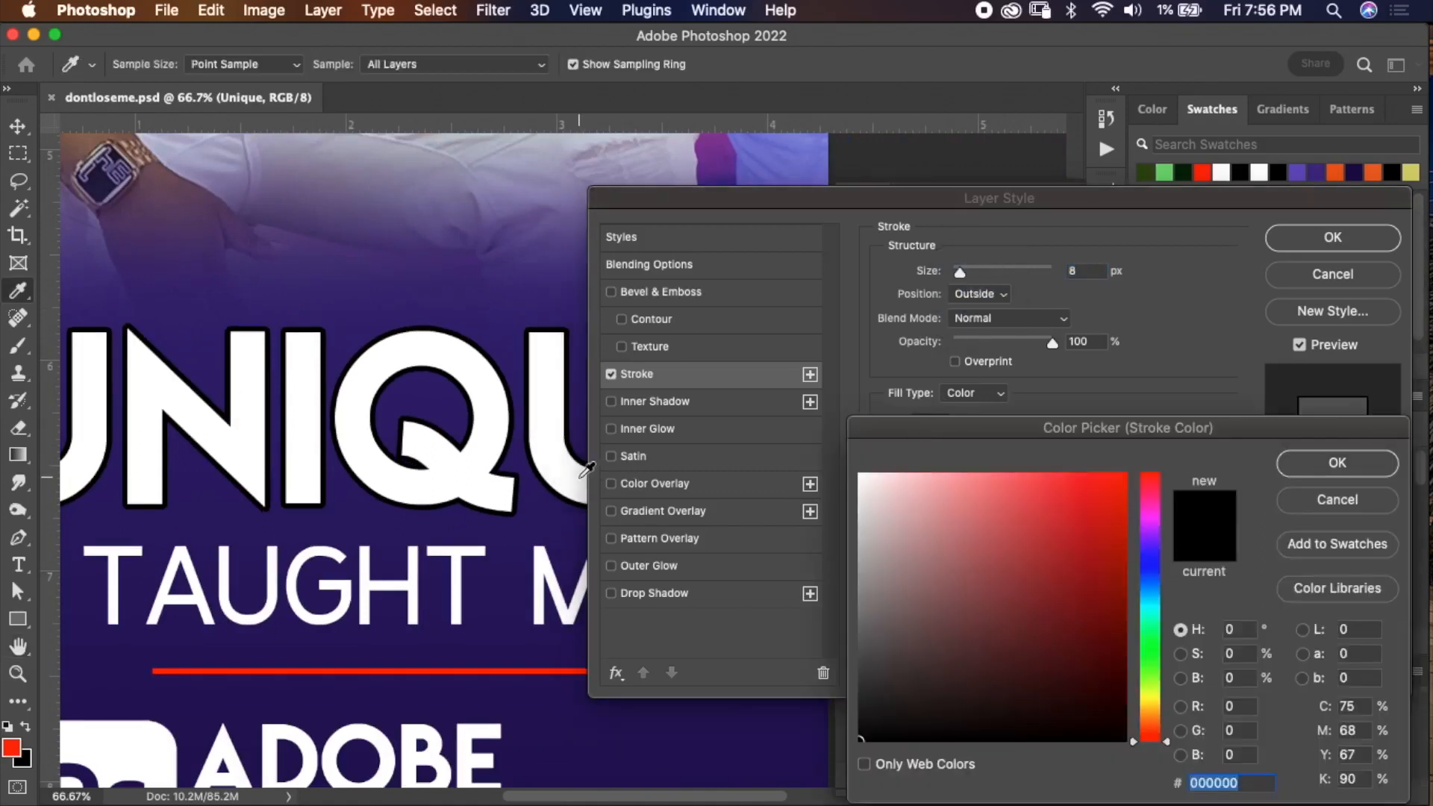
pyautogui.click(576, 478)
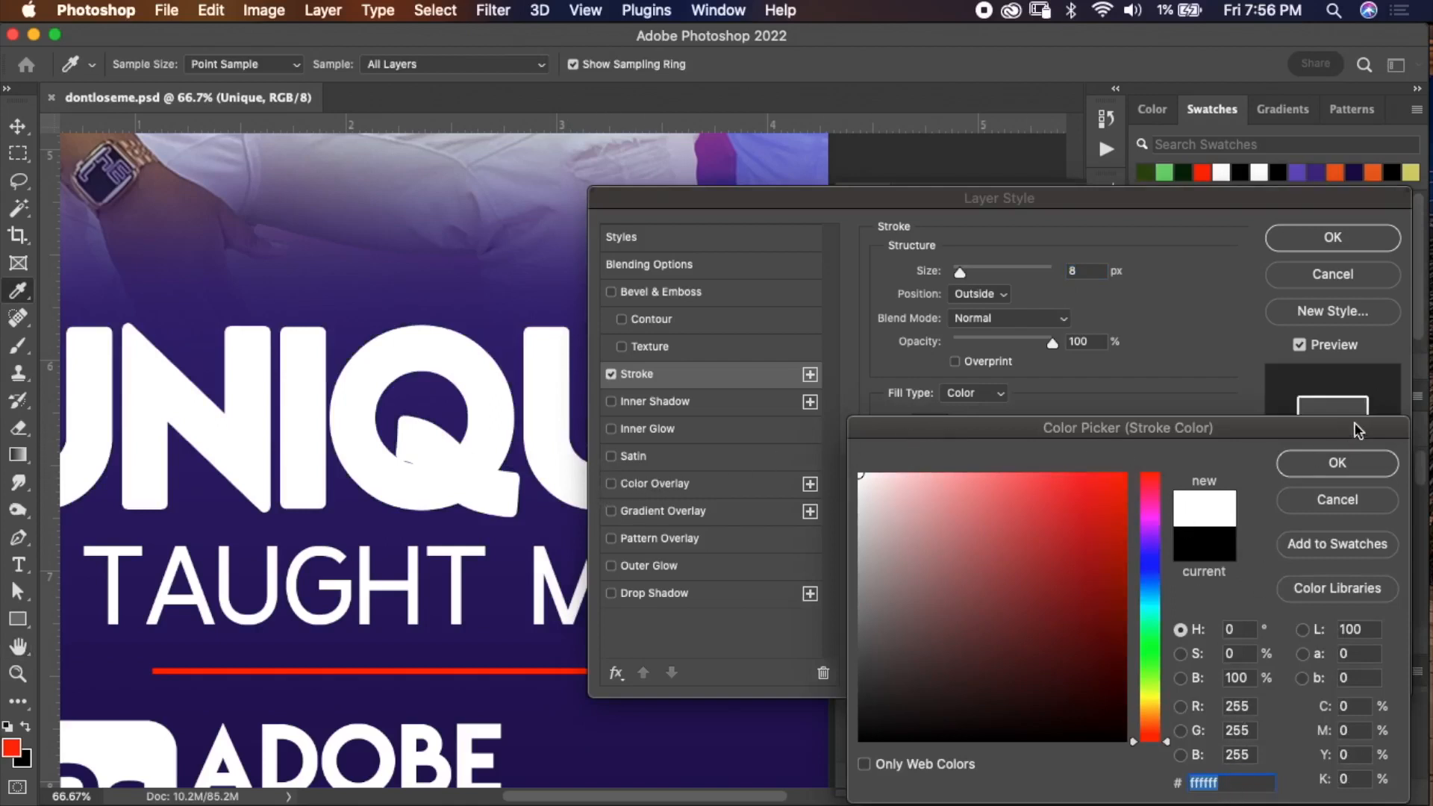
pyautogui.click(1337, 463)
pyautogui.click(1310, 244)
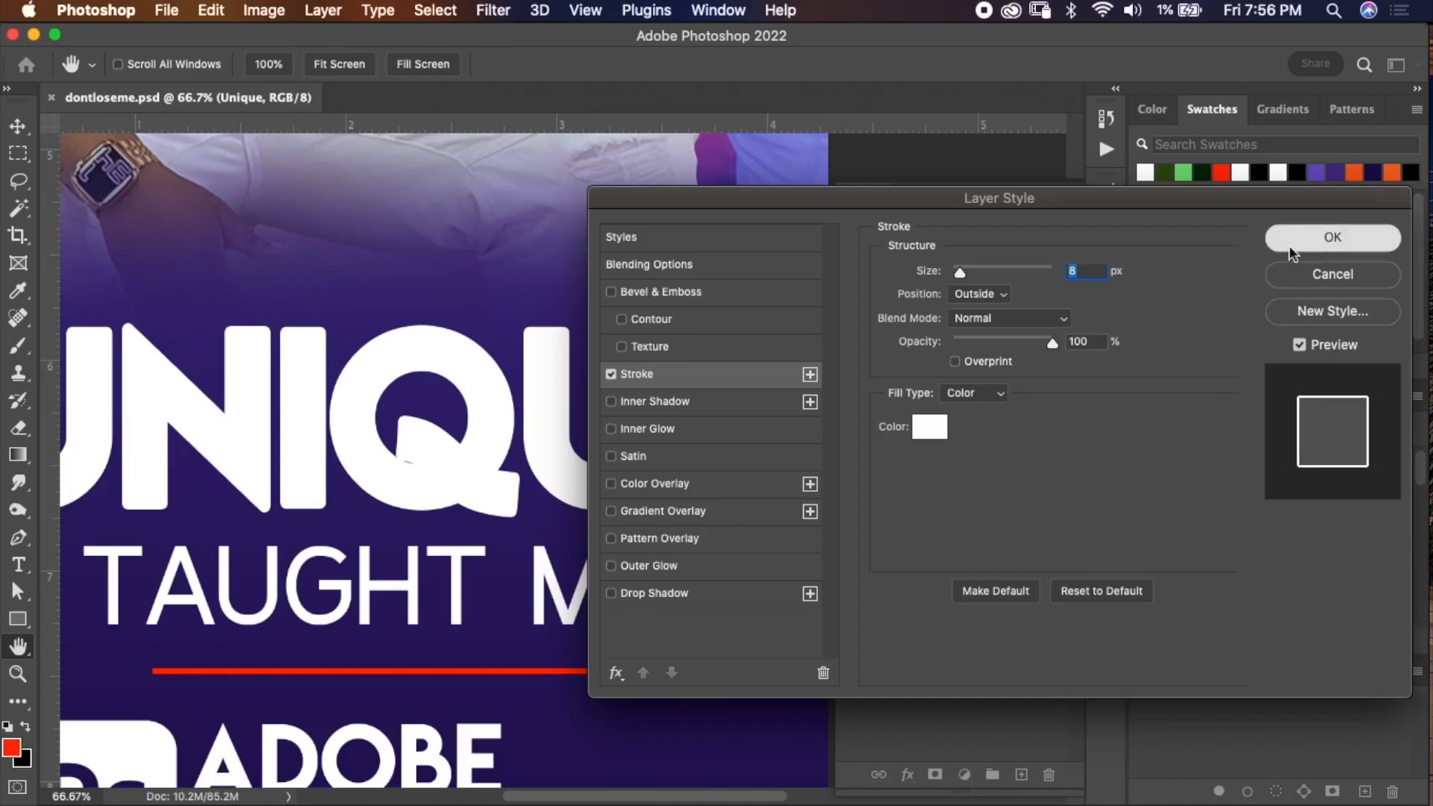
pyautogui.press('m')
pyautogui.scroll(-4, 674, 486)
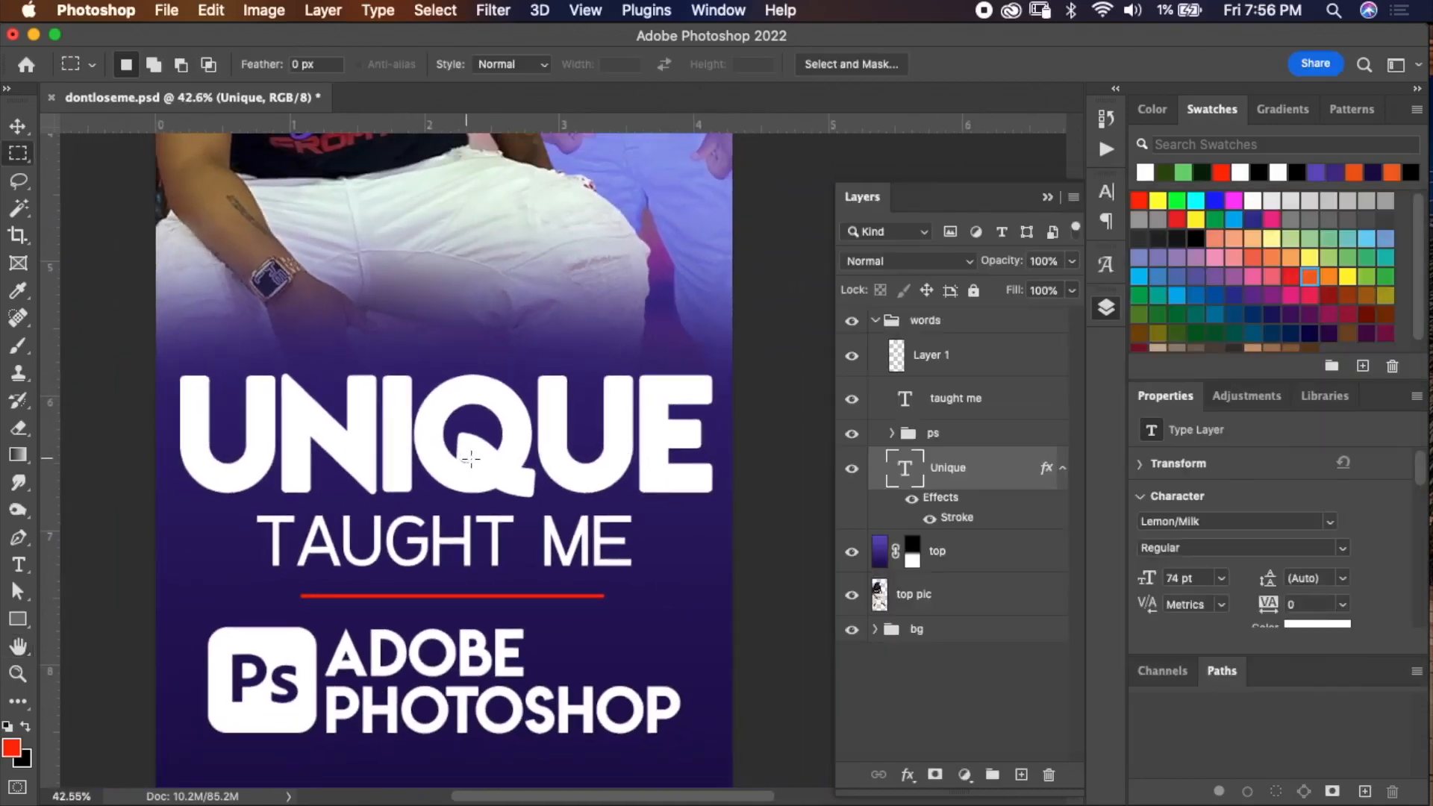
pyautogui.scroll(-1, 489, 461)
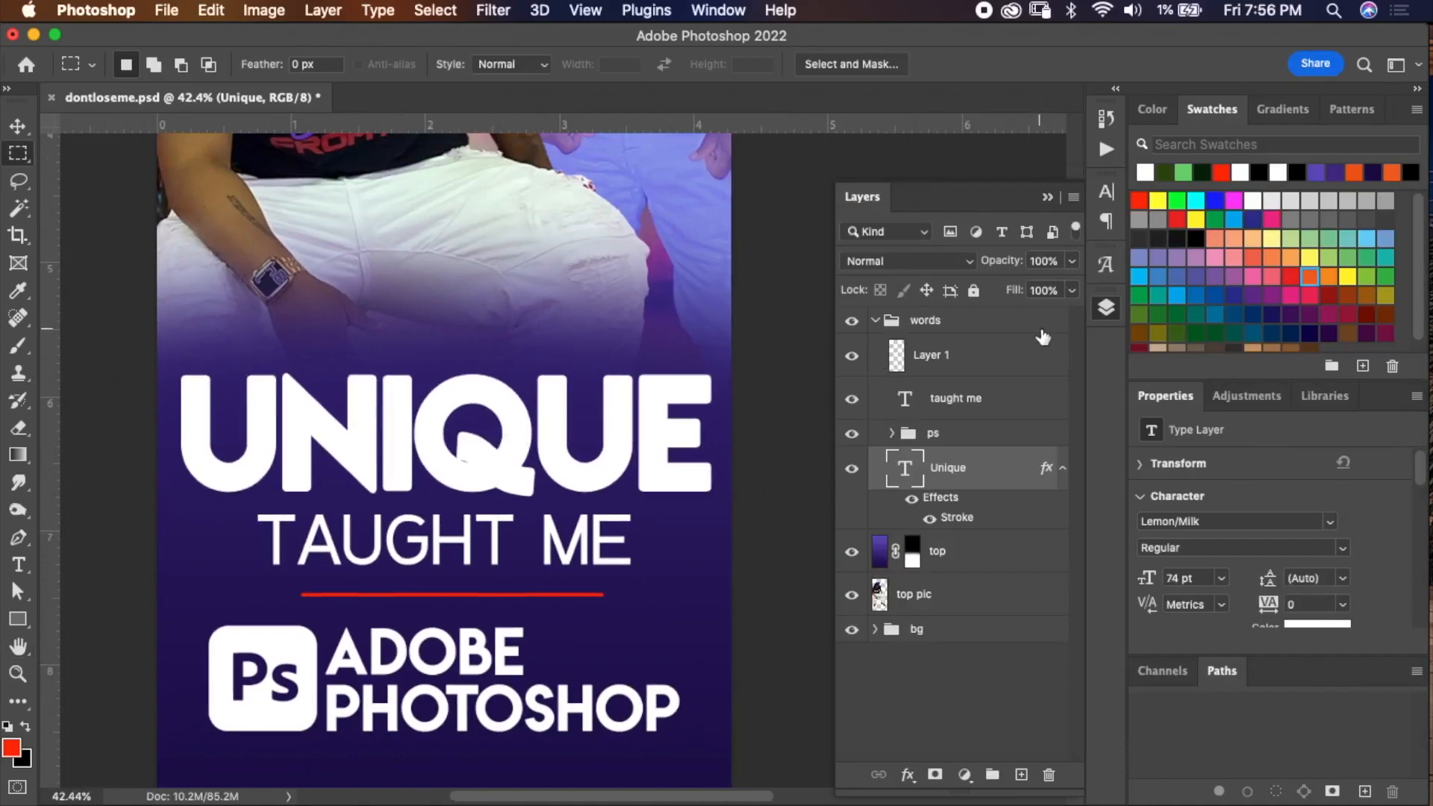
pyautogui.click(1074, 262)
pyautogui.moveTo(1069, 284); pyautogui.dragTo(770, 548)
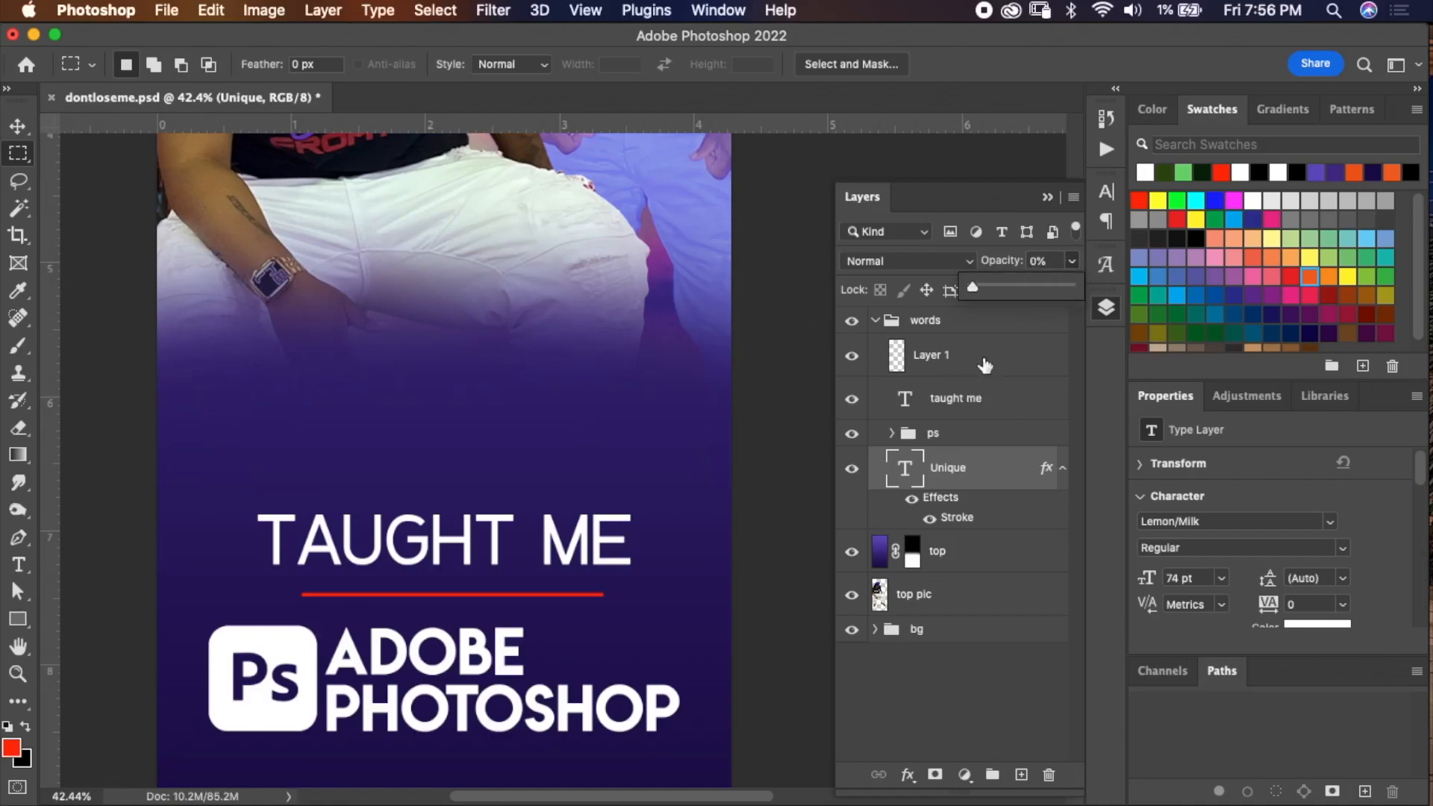
pyautogui.moveTo(972, 288); pyautogui.dragTo(1087, 286)
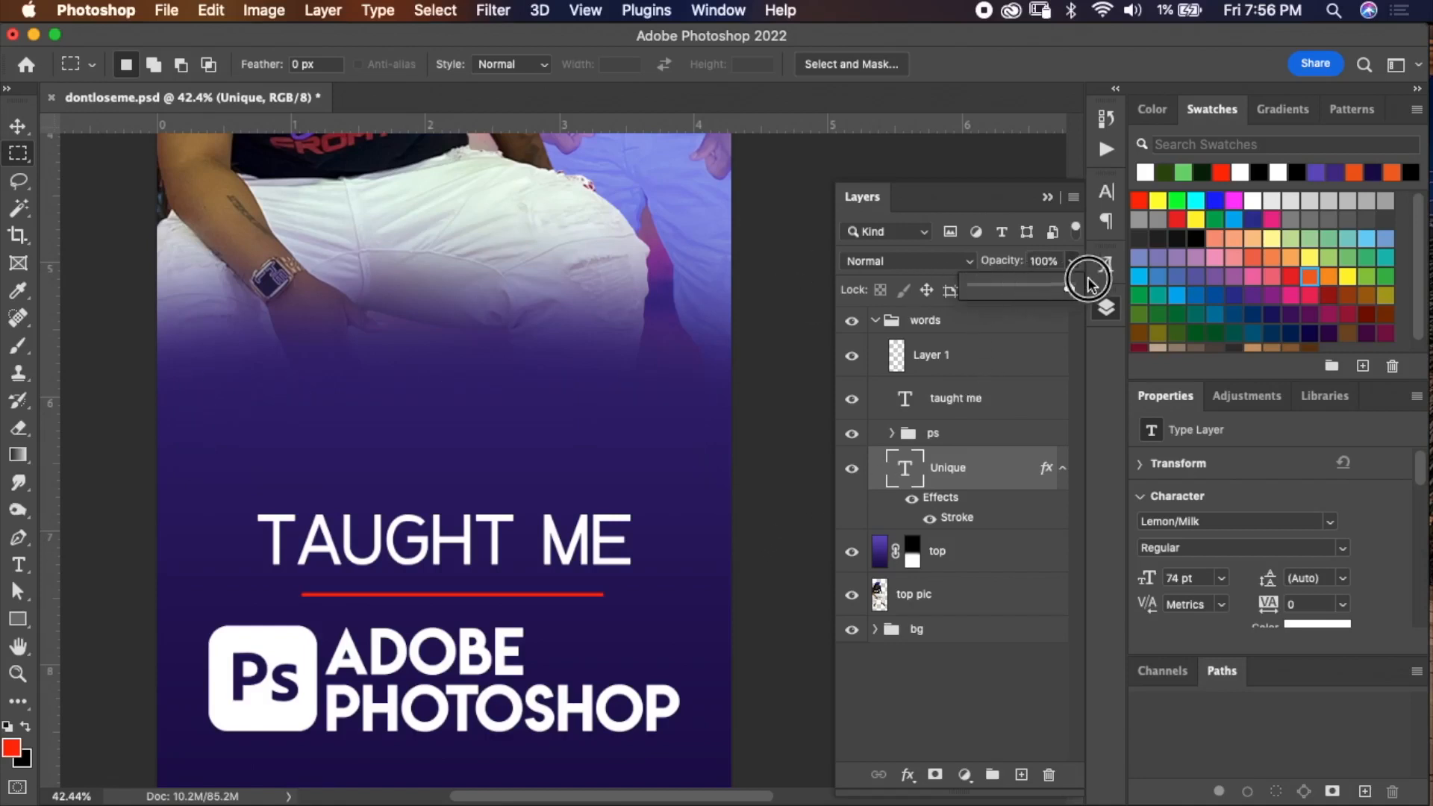
pyautogui.click(866, 198)
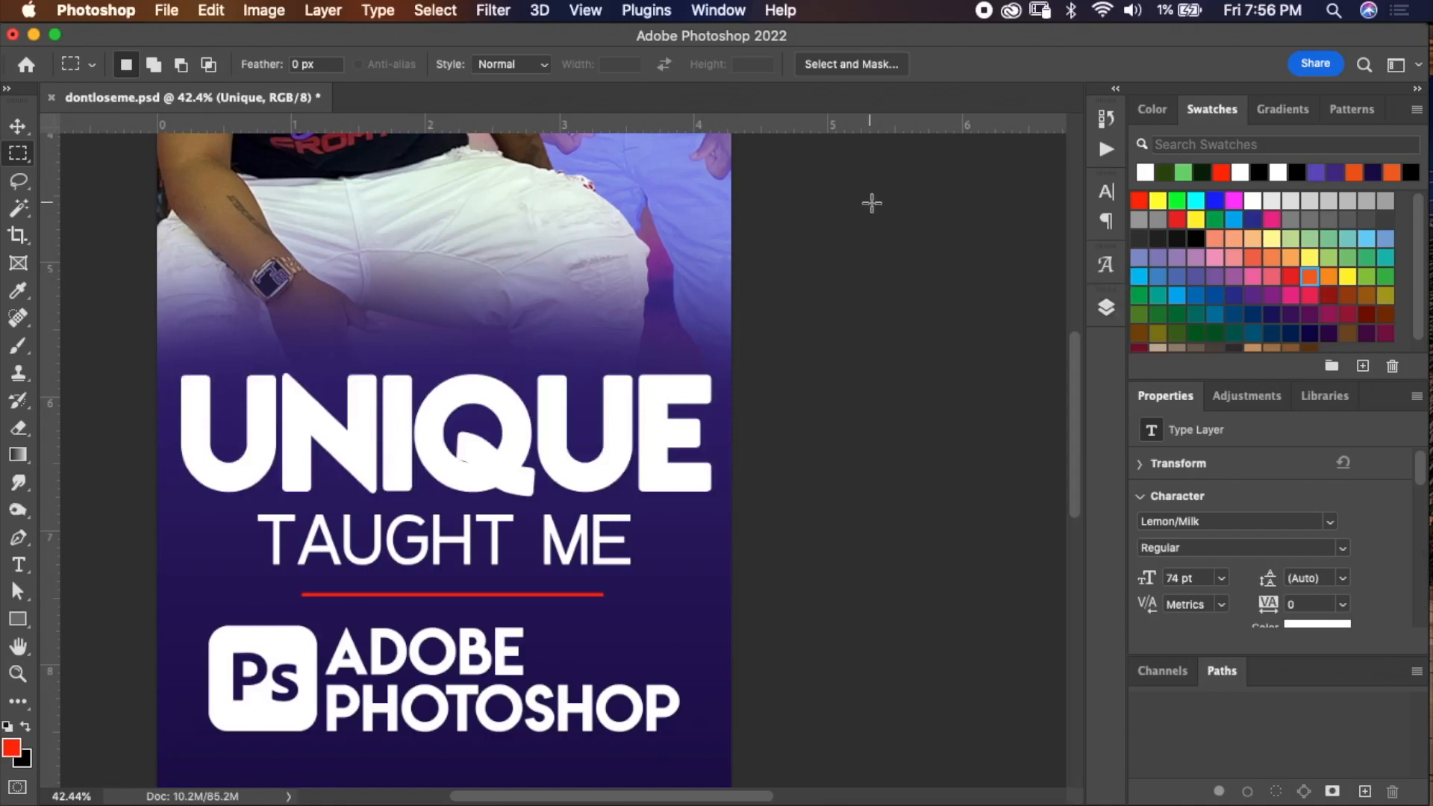
# Set the Unique layer's fill to 0% so only its outline stroke remains.
pyautogui.click(1105, 309)
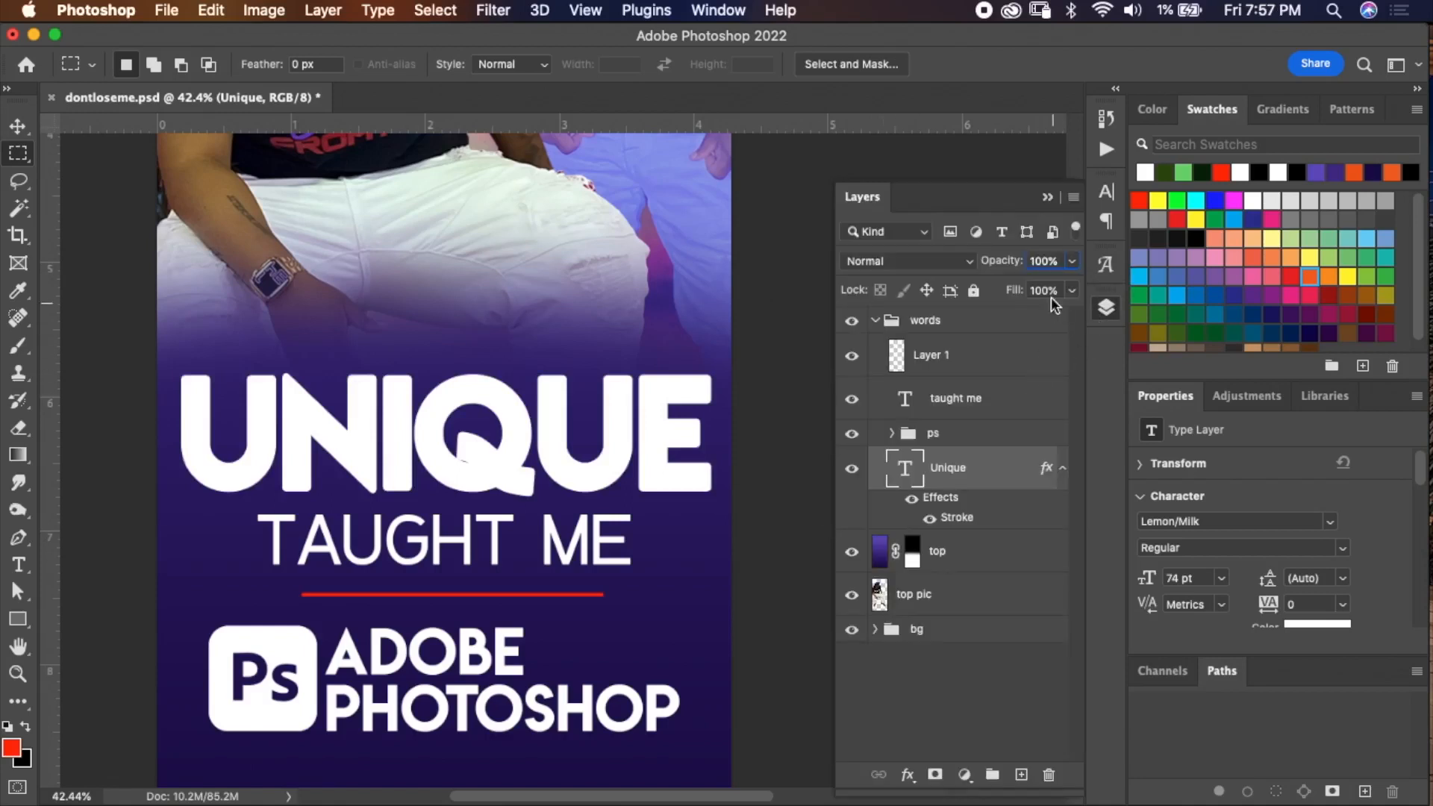
pyautogui.click(1073, 291)
pyautogui.moveTo(1069, 318); pyautogui.dragTo(833, 336)
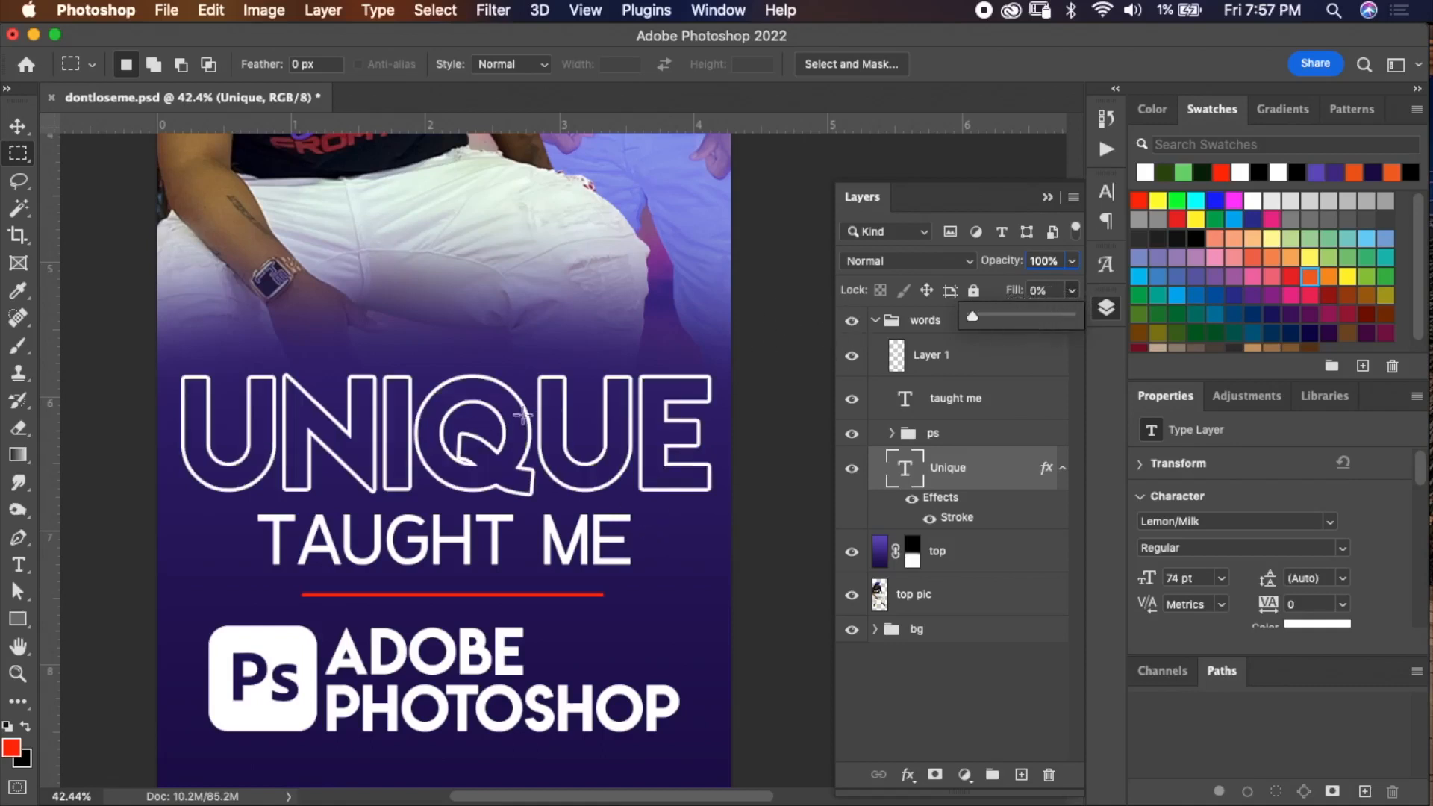
# Recolor the Taught Me text yellow (#f9e716) sampled from the shirt lettering and commit the edit.
pyautogui.scroll(-5, 604, 427)
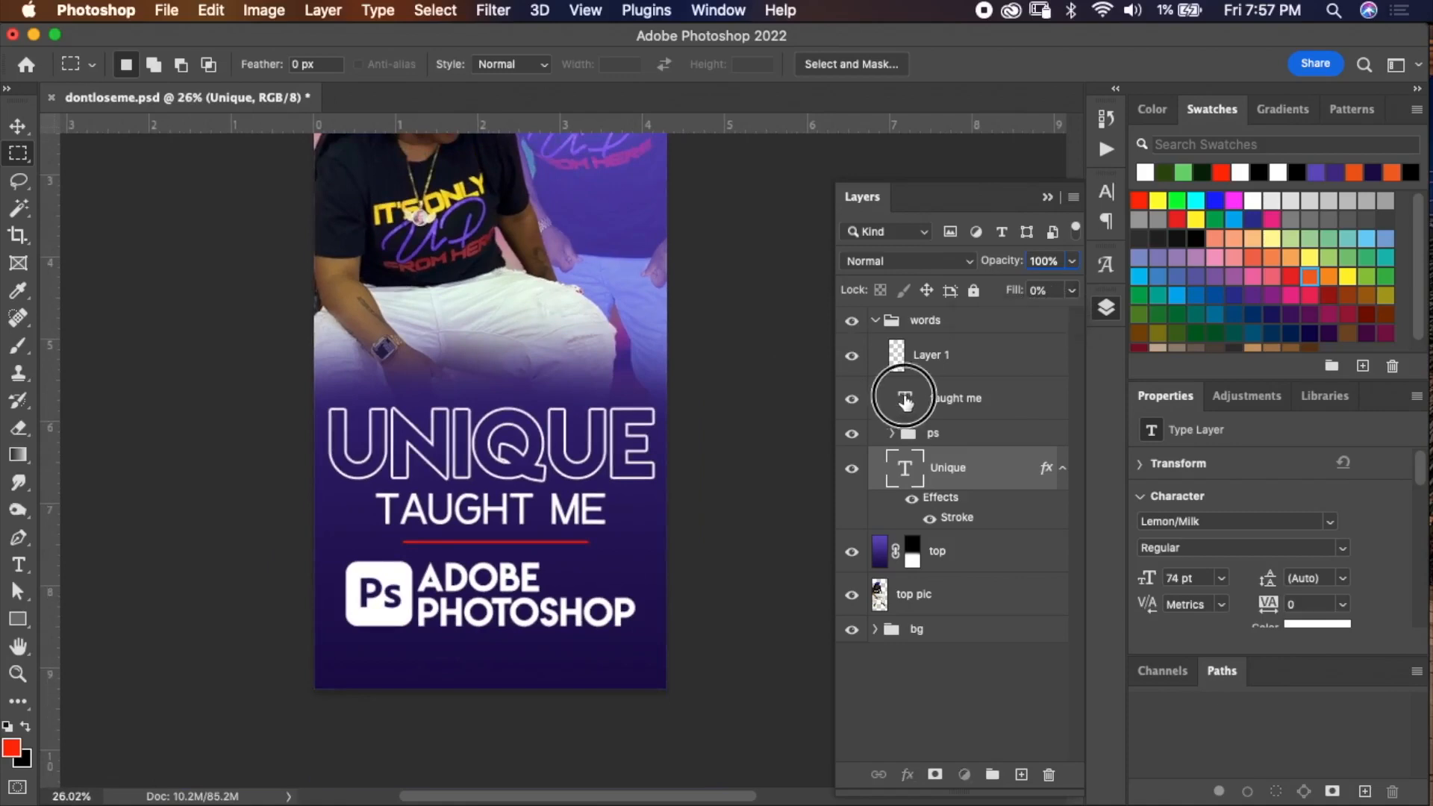
pyautogui.doubleClick(905, 402)
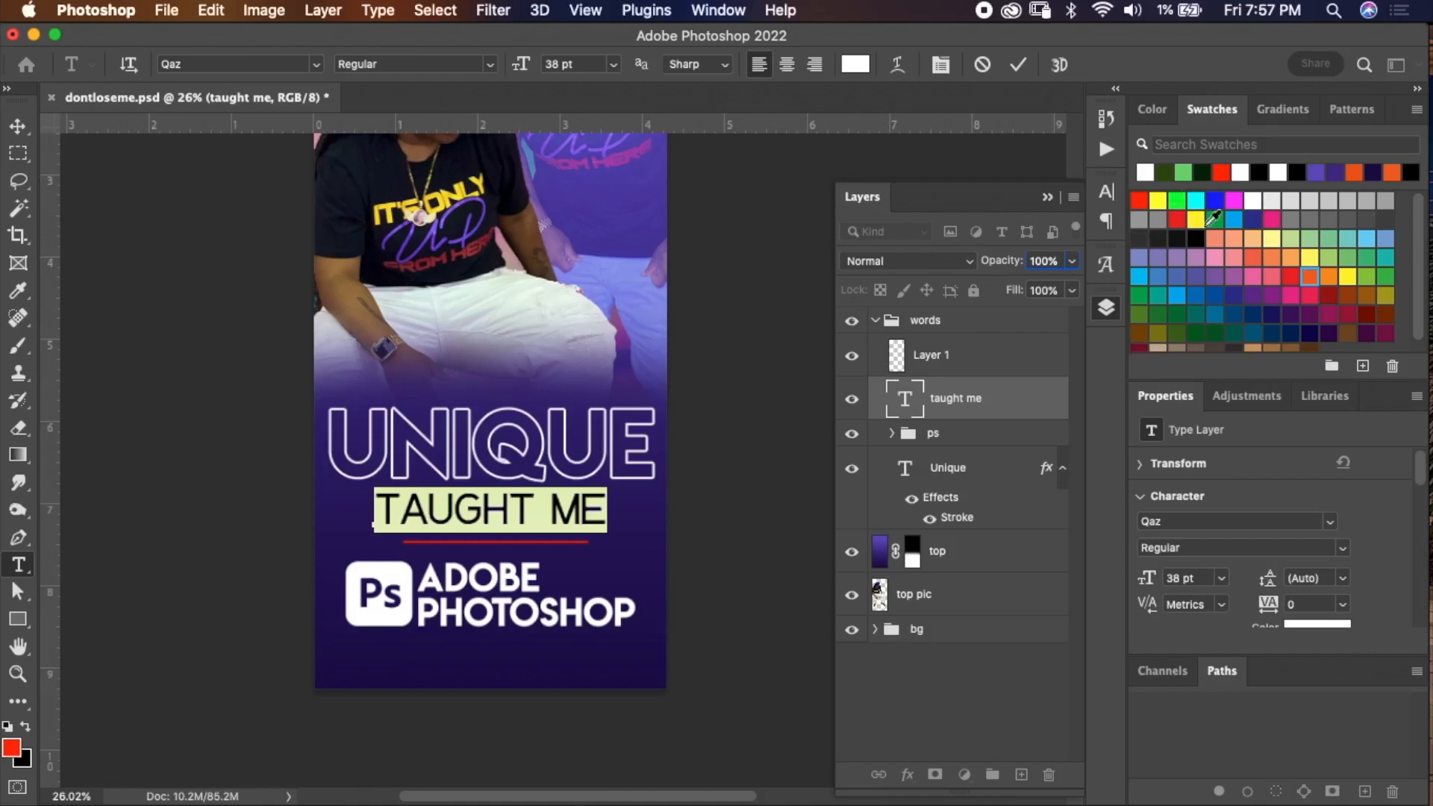
pyautogui.scroll(3, 506, 249)
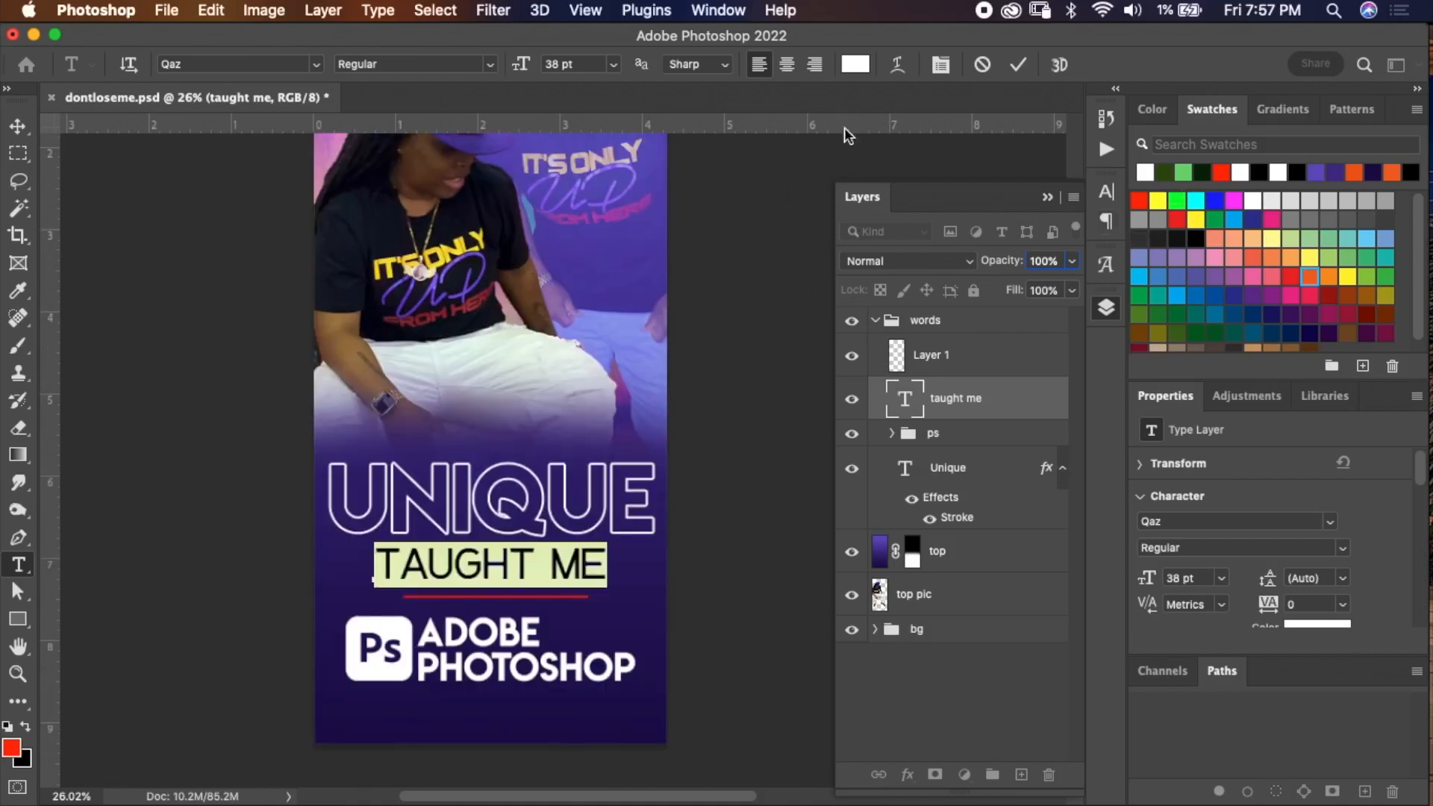
pyautogui.click(860, 66)
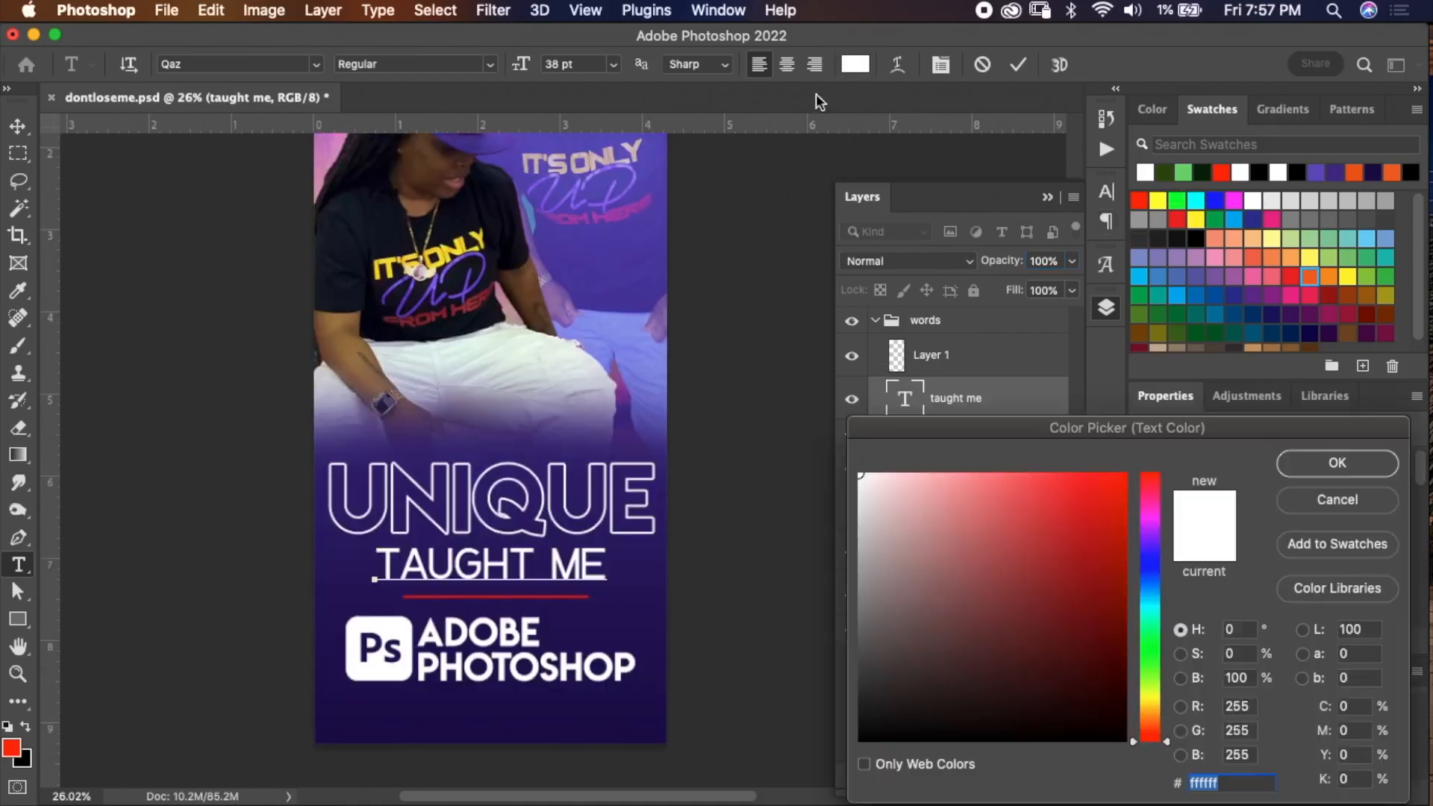
pyautogui.click(468, 242)
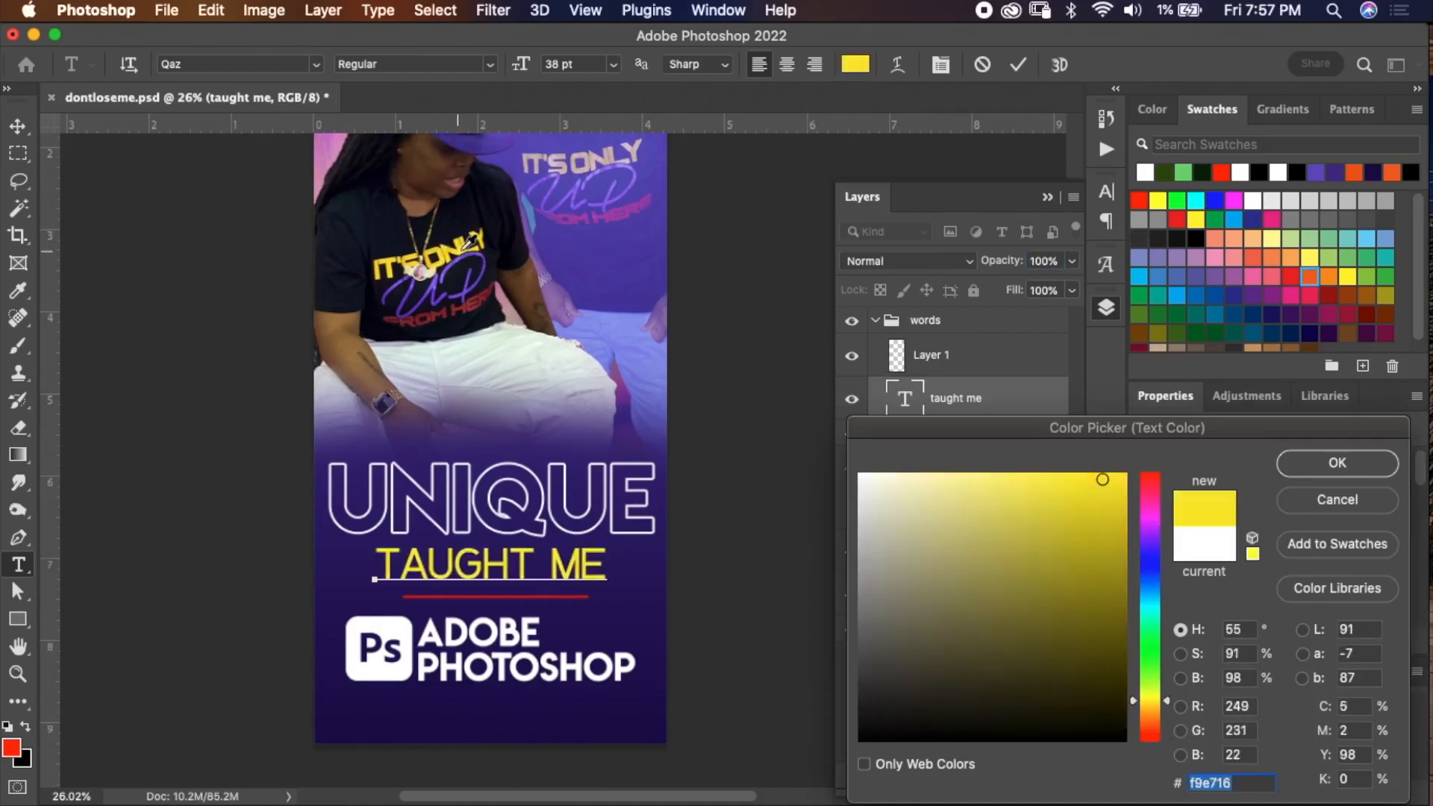
pyautogui.click(1326, 463)
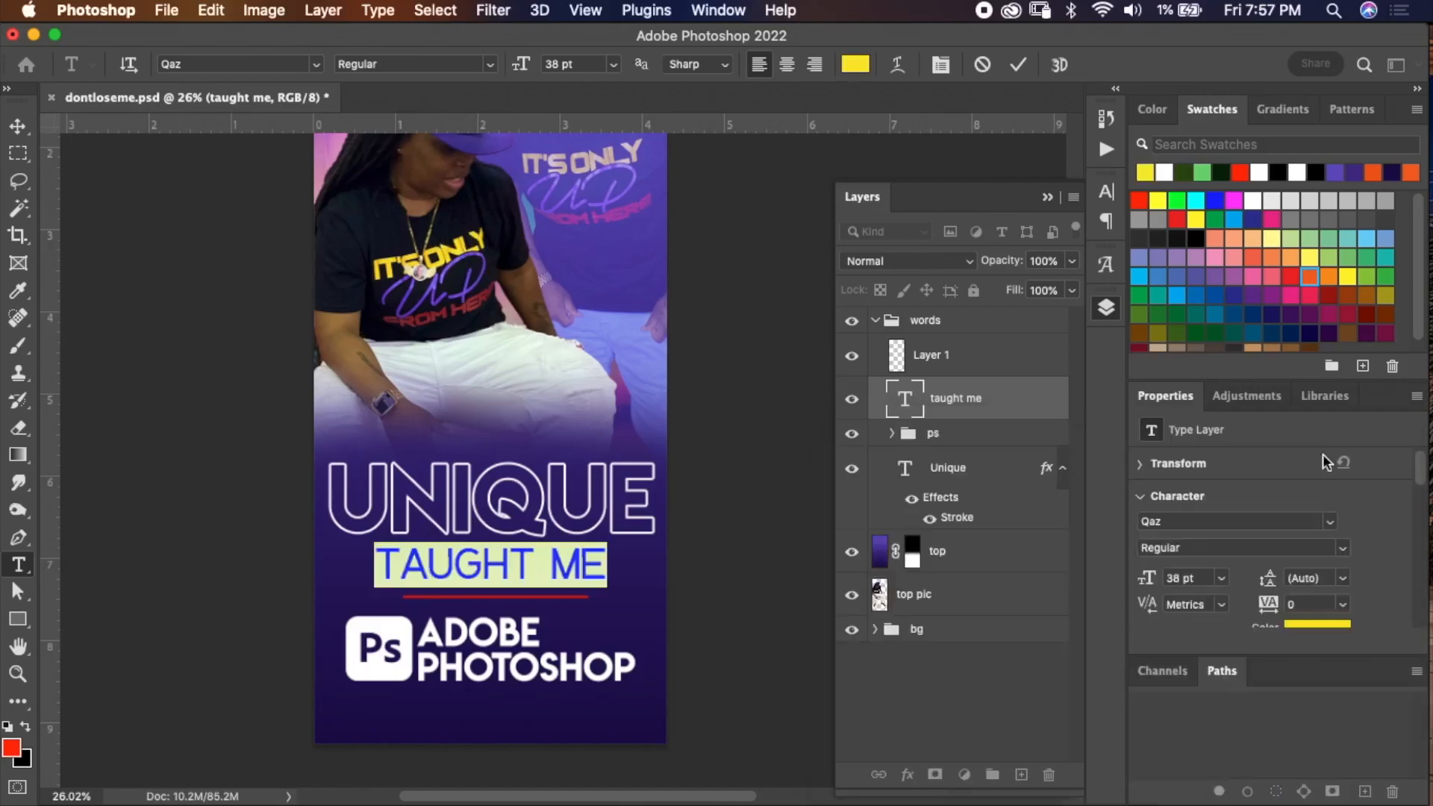
pyautogui.click(1014, 70)
# Compare the design against the beginner.jpg reference image.
pyautogui.press('m')
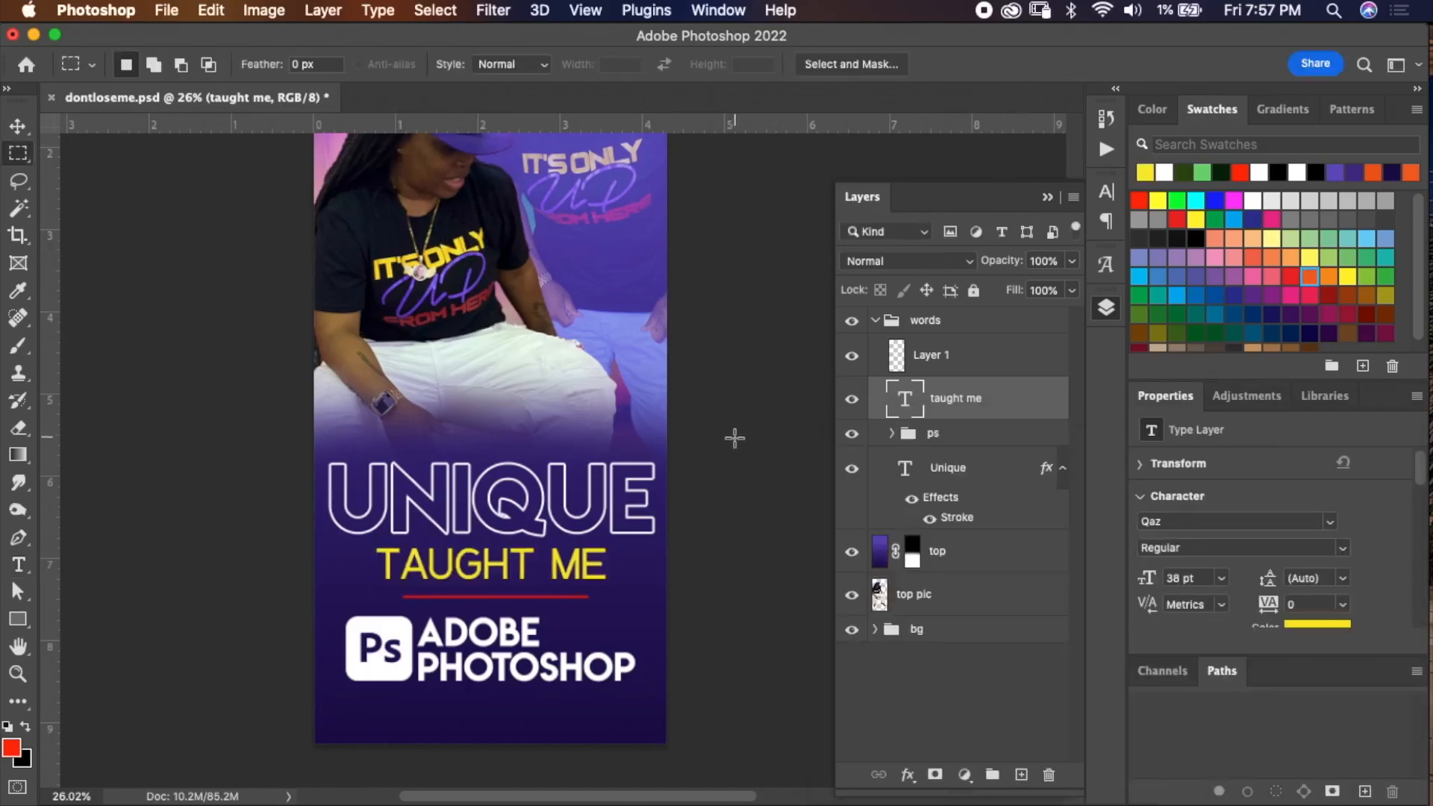
pyautogui.scroll(-3, 735, 445)
pyautogui.scroll(1, 734, 440)
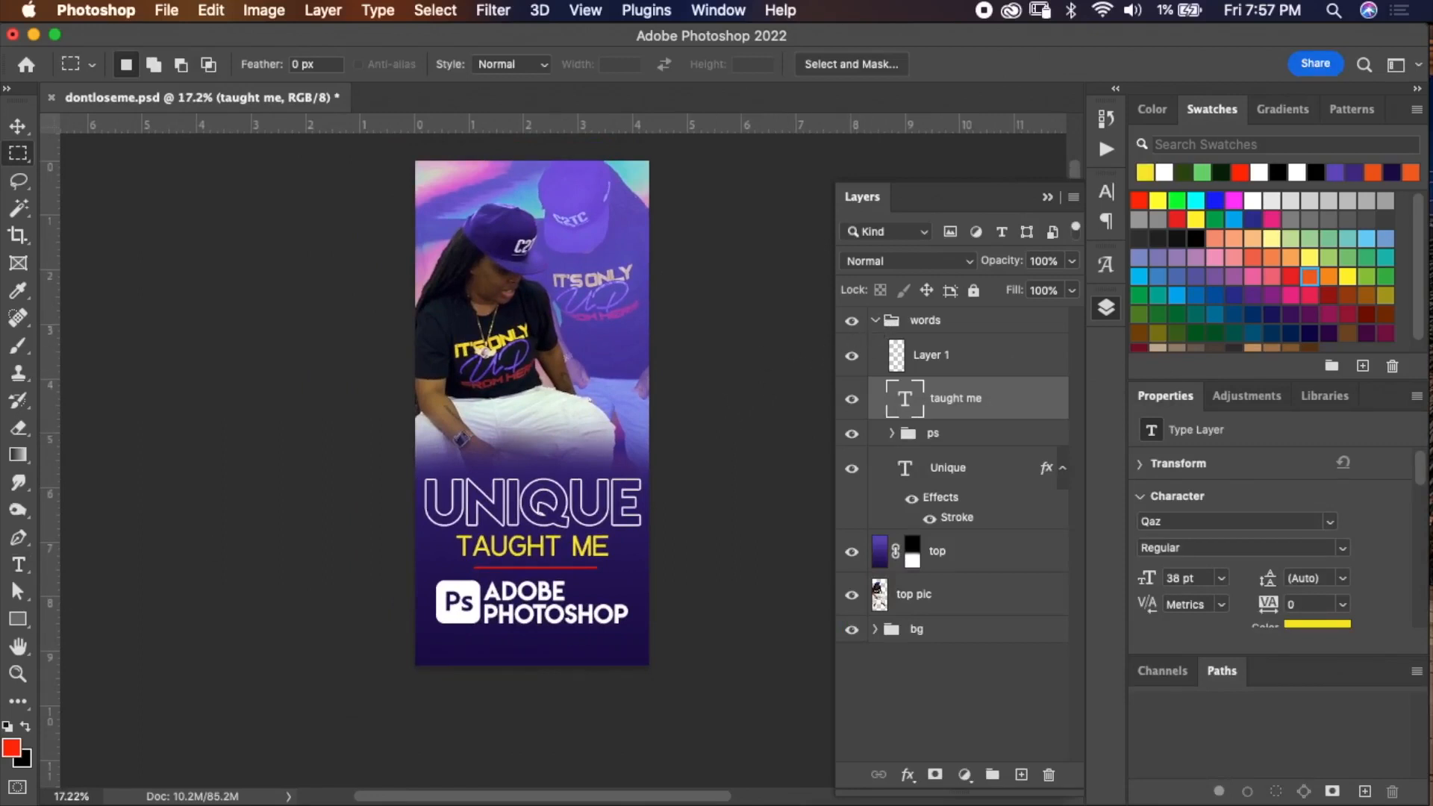
pyautogui.press('super+Tab')
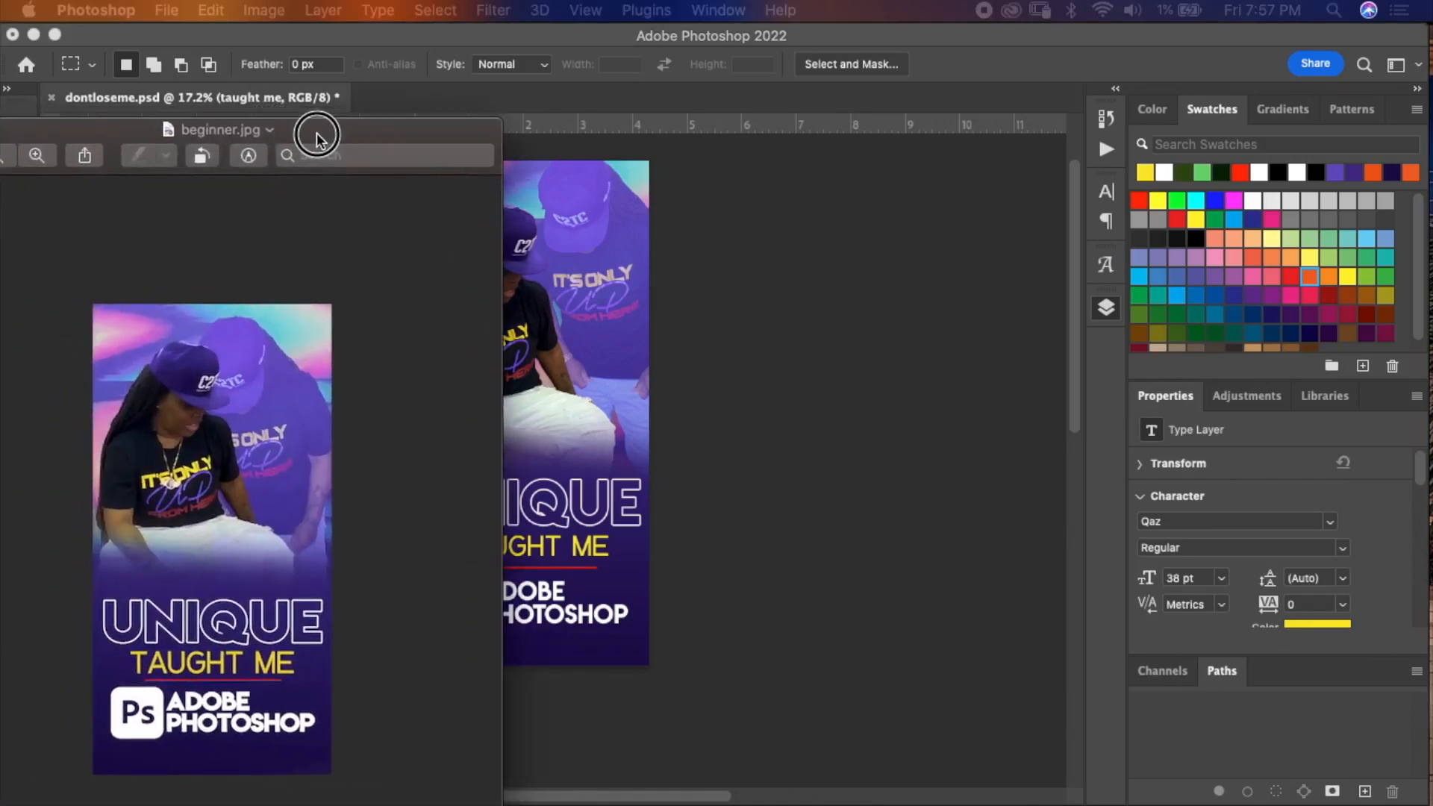
pyautogui.press('super+Tab')
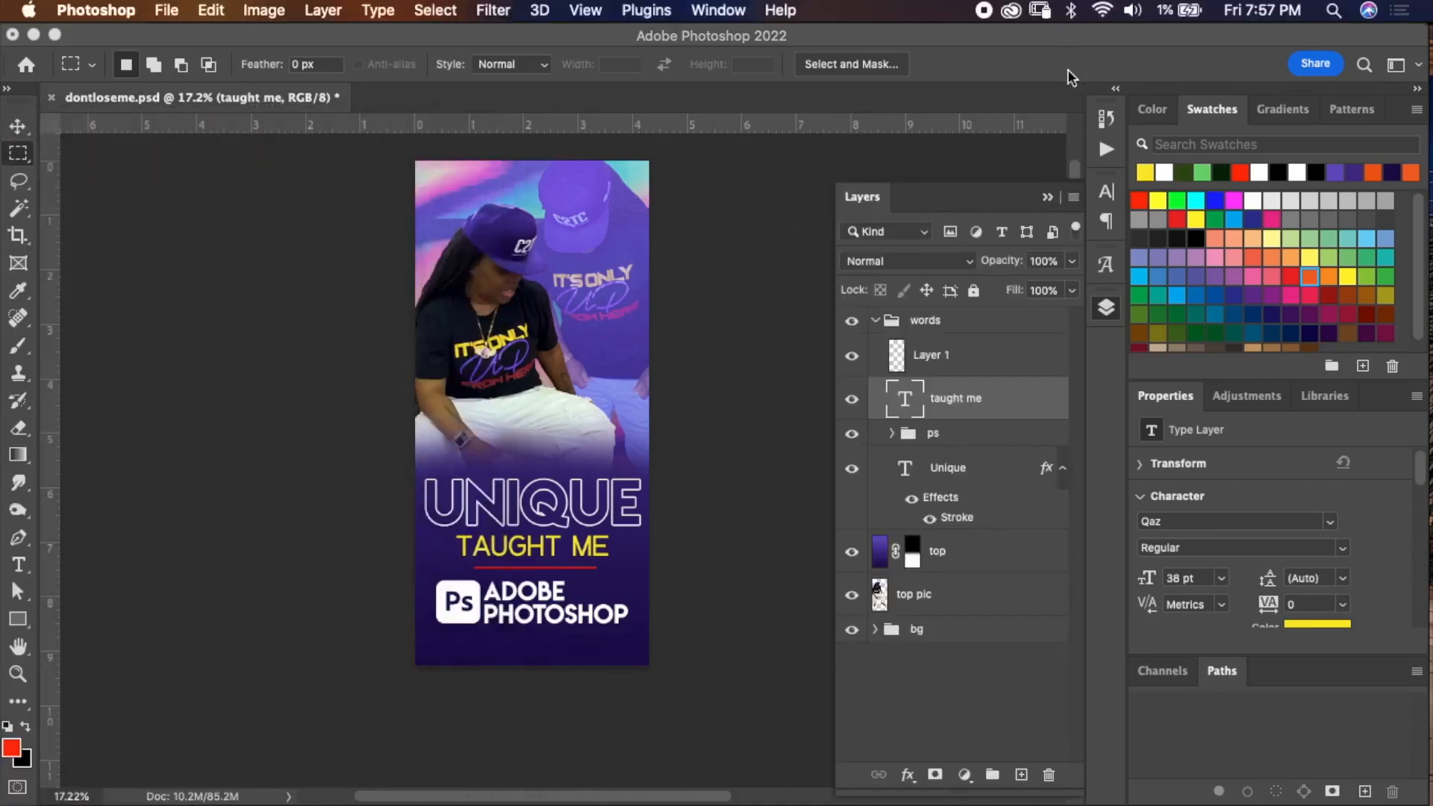
# Draw a red rectangle about 1369 × 111 px across the top of the canvas and rasterize its layer.
pyautogui.click(877, 321)
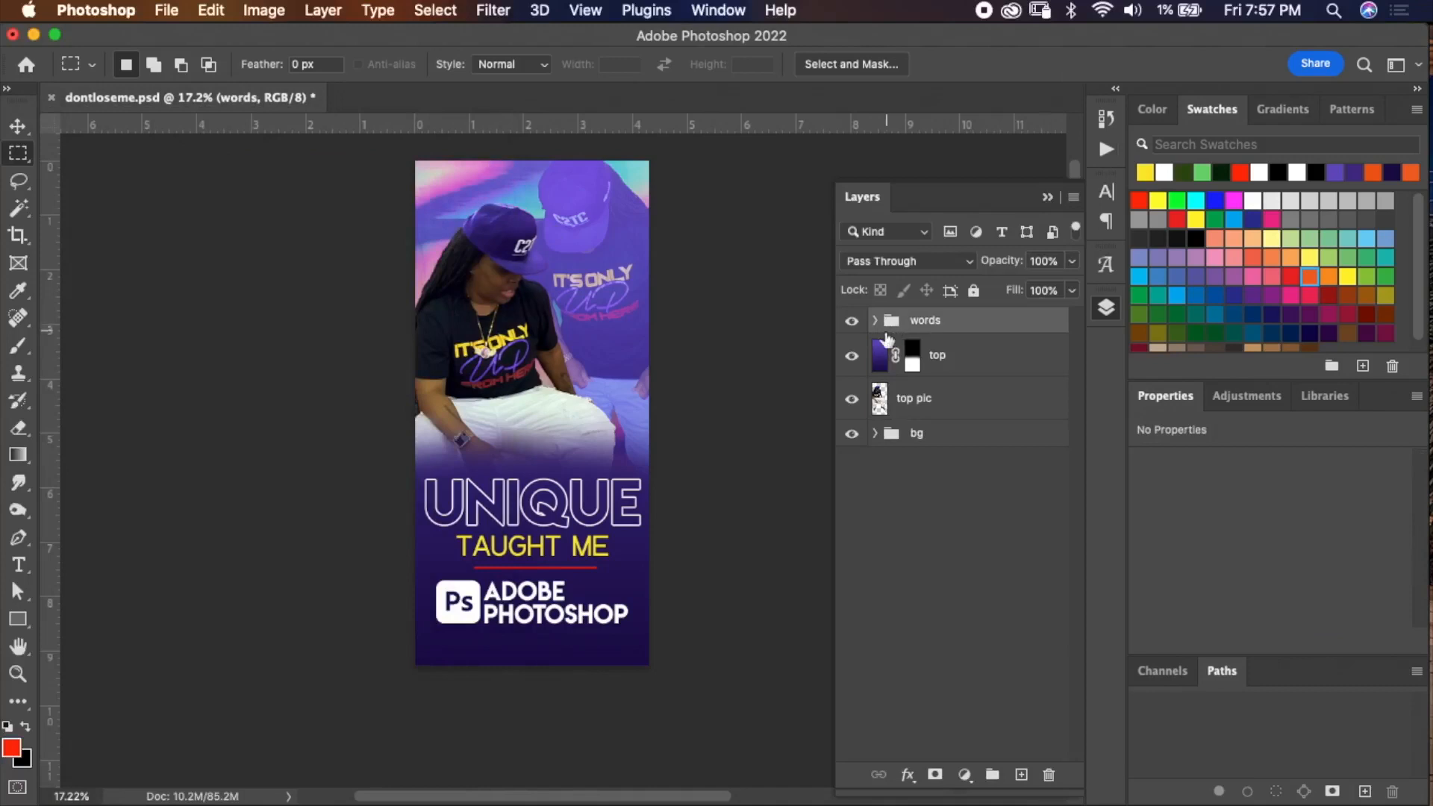
pyautogui.moveTo(19, 621); pyautogui.dragTo(69, 620)
pyautogui.moveTo(409, 152); pyautogui.dragTo(657, 171)
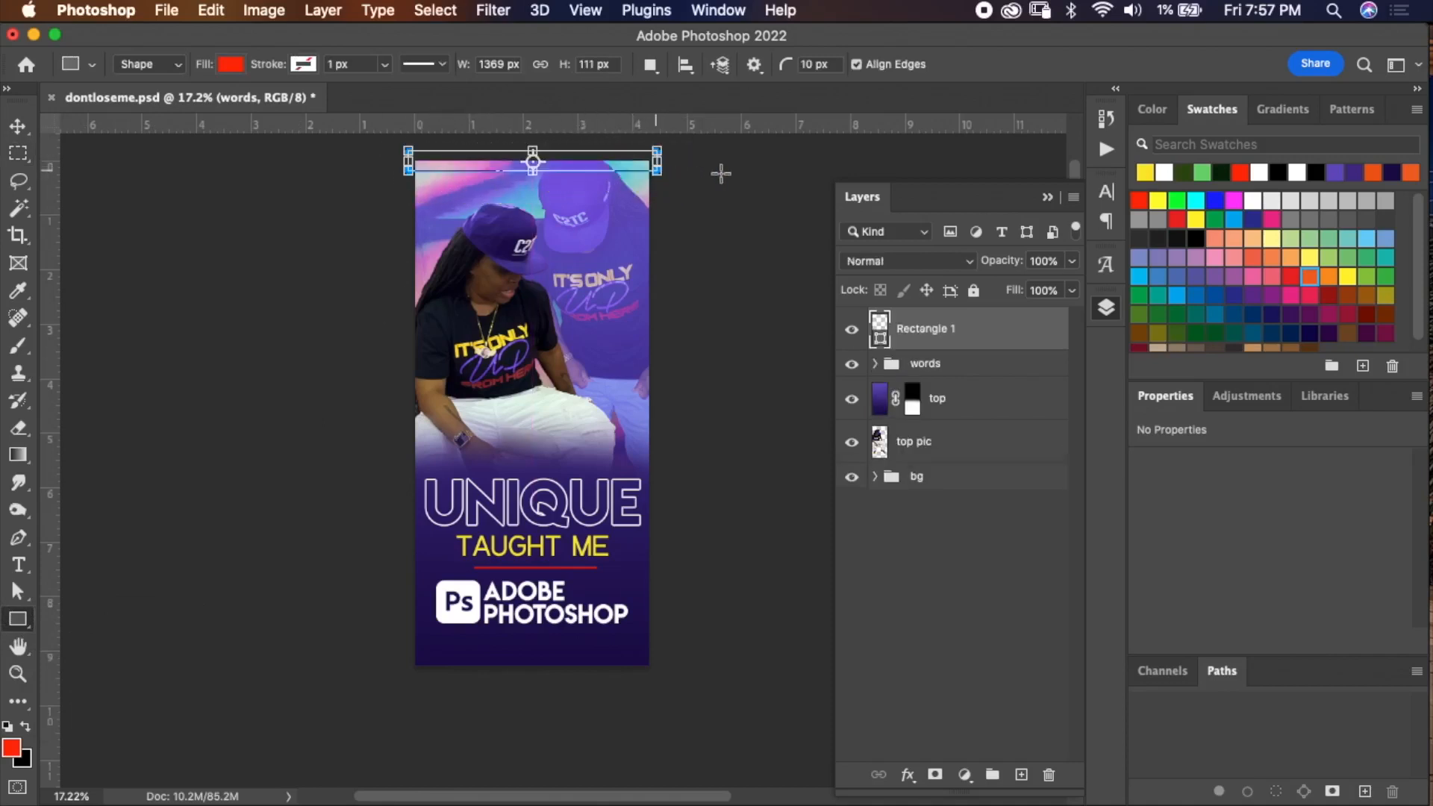
pyautogui.rightClick(933, 331)
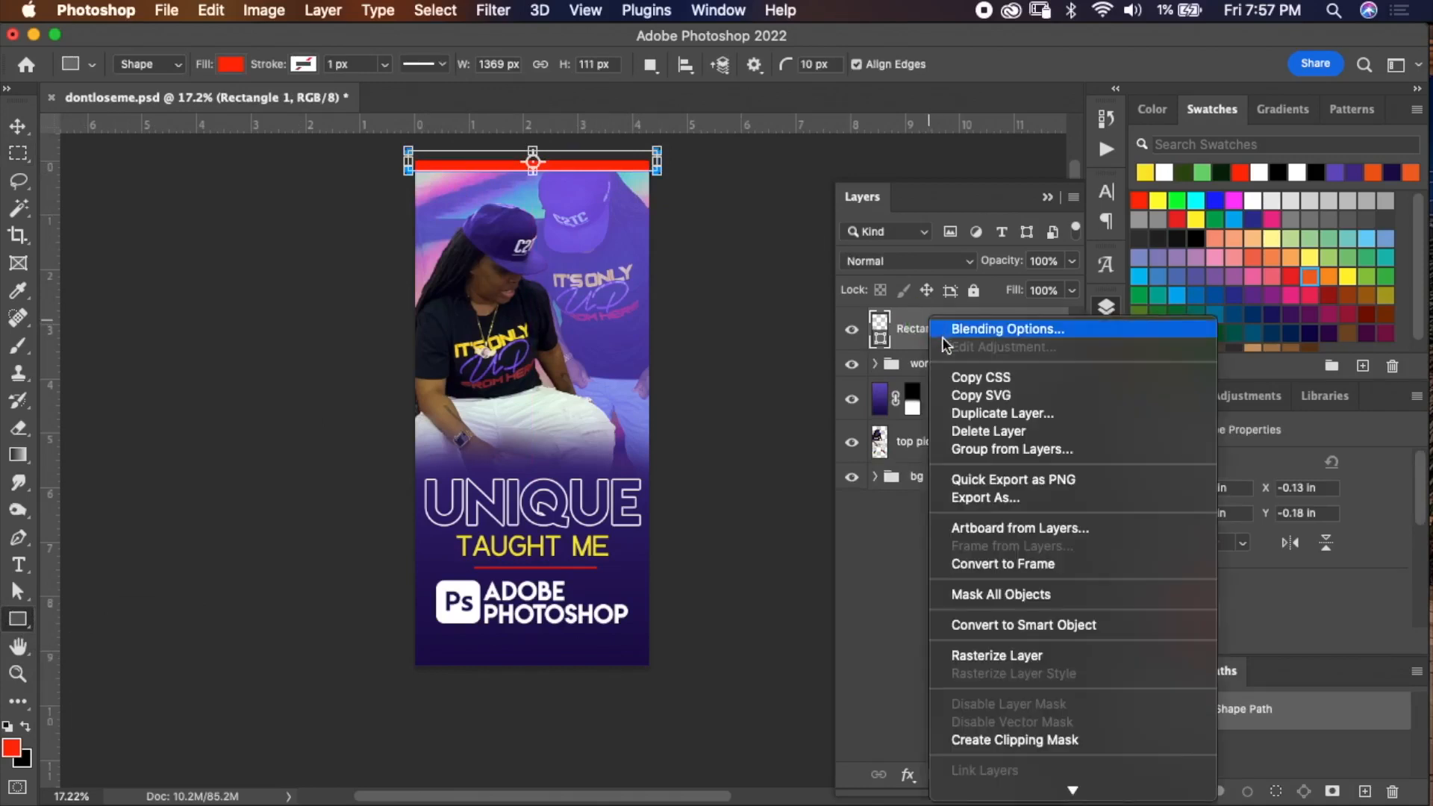
pyautogui.click(1002, 658)
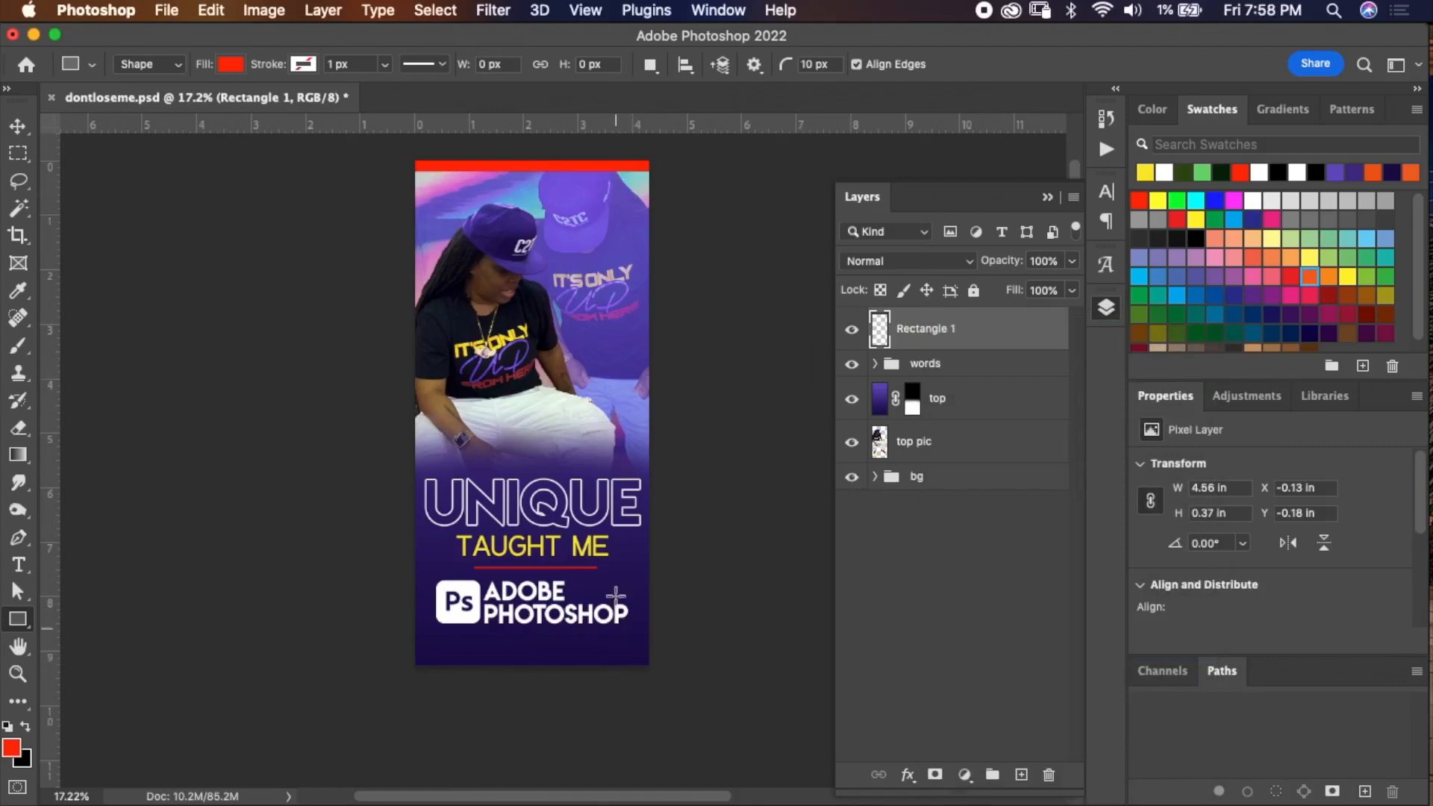
pyautogui.press('super+j')
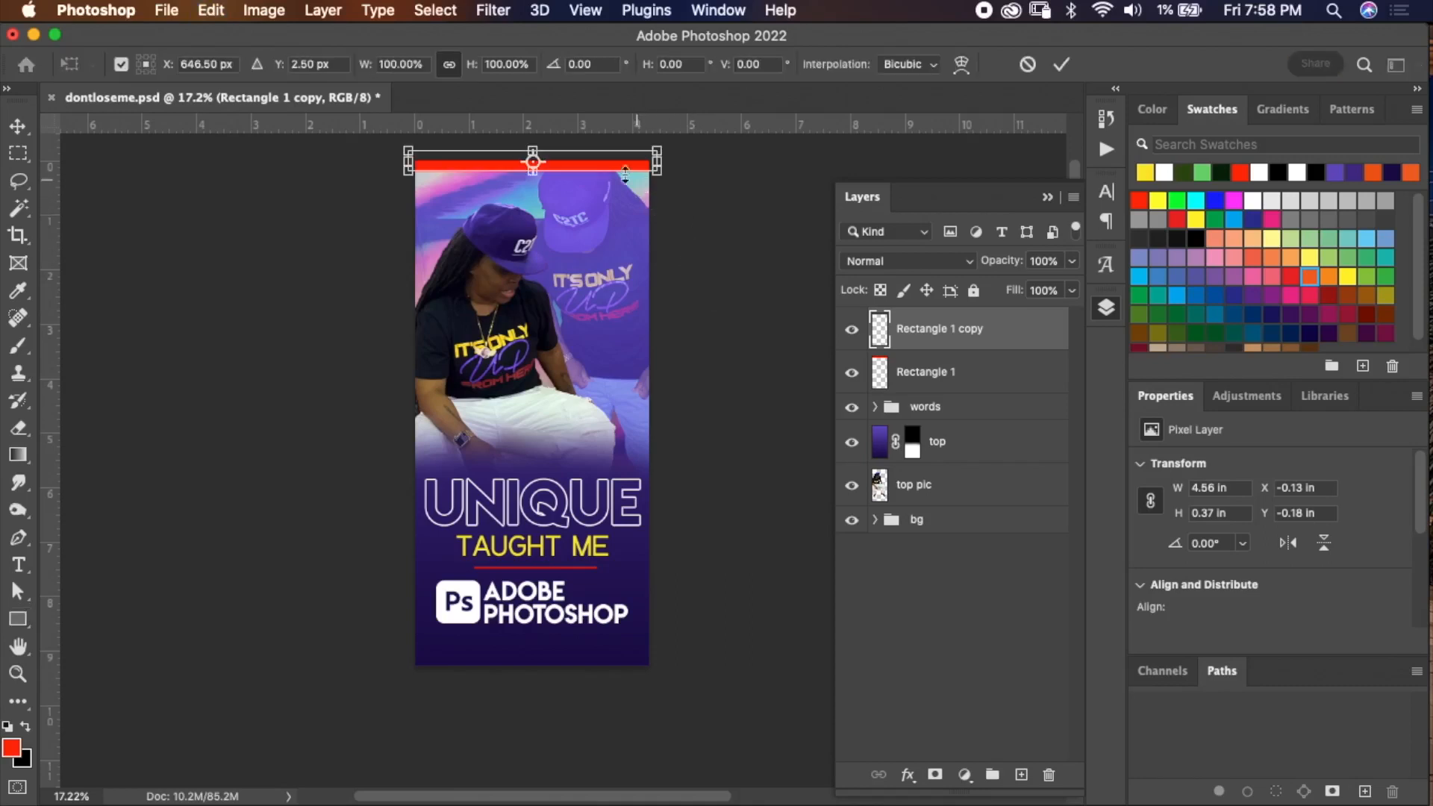
pyautogui.click(574, 170)
pyautogui.moveTo(574, 169); pyautogui.dragTo(580, 198)
pyautogui.click(1028, 66)
pyautogui.press('super+z')
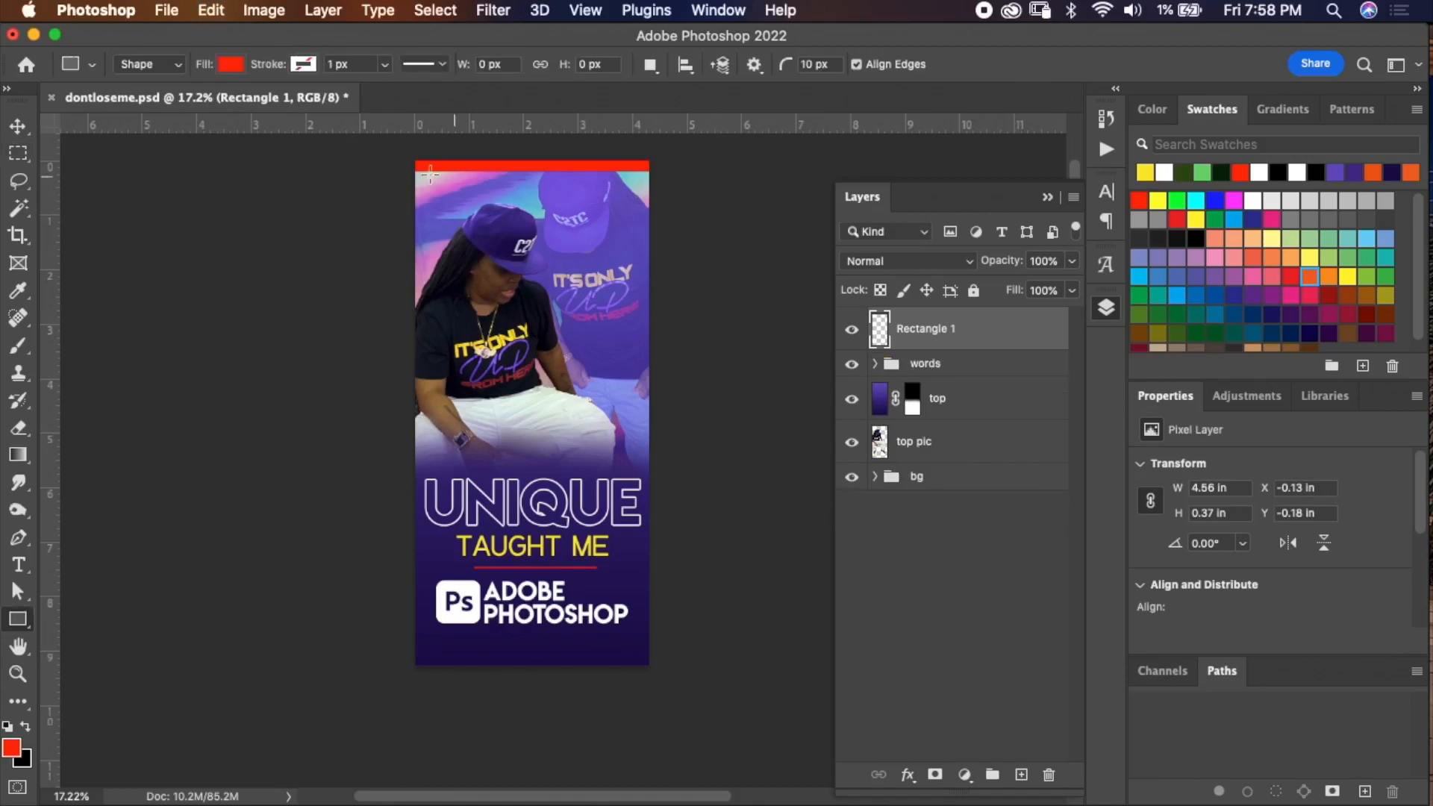
# Copy a marquee selection of the top red bar onto a new layer.
pyautogui.click(24, 156)
pyautogui.moveTo(397, 154); pyautogui.dragTo(655, 186)
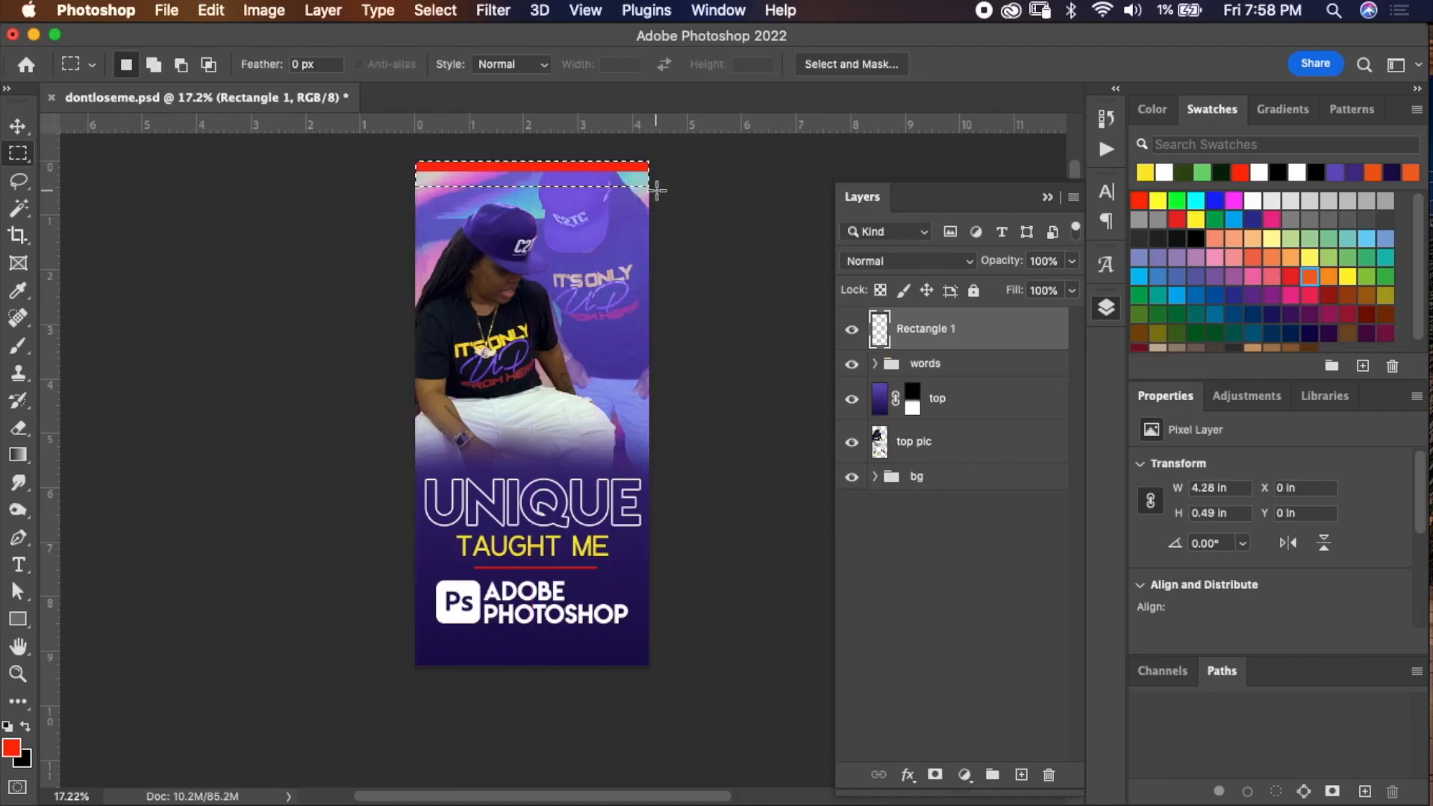
pyautogui.press('super+j')
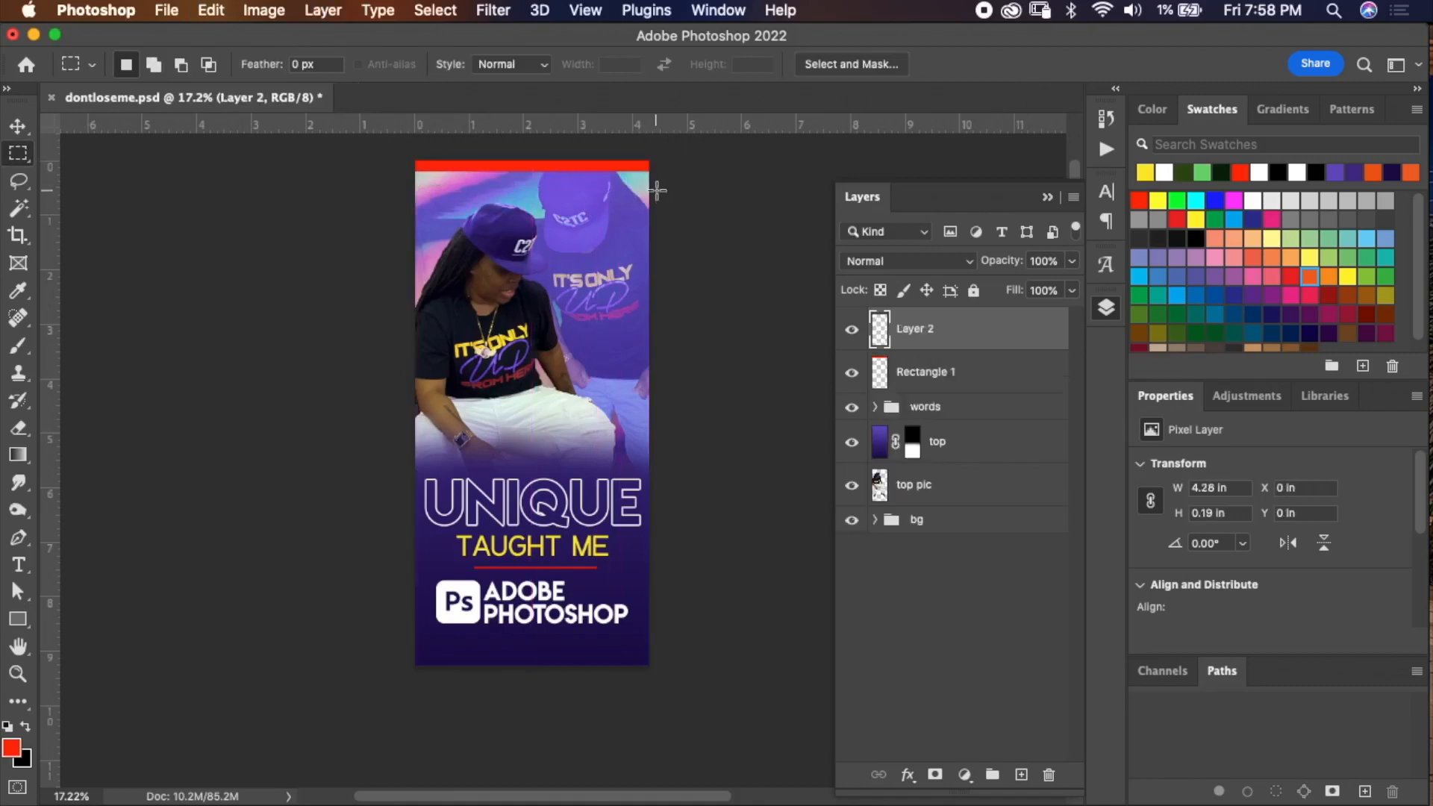
# Move the copied red bar down to the bottom edge of the canvas and commit the transform.
pyautogui.press('super+t')
pyautogui.moveTo(581, 171); pyautogui.dragTo(605, 661)
pyautogui.press('super+z')
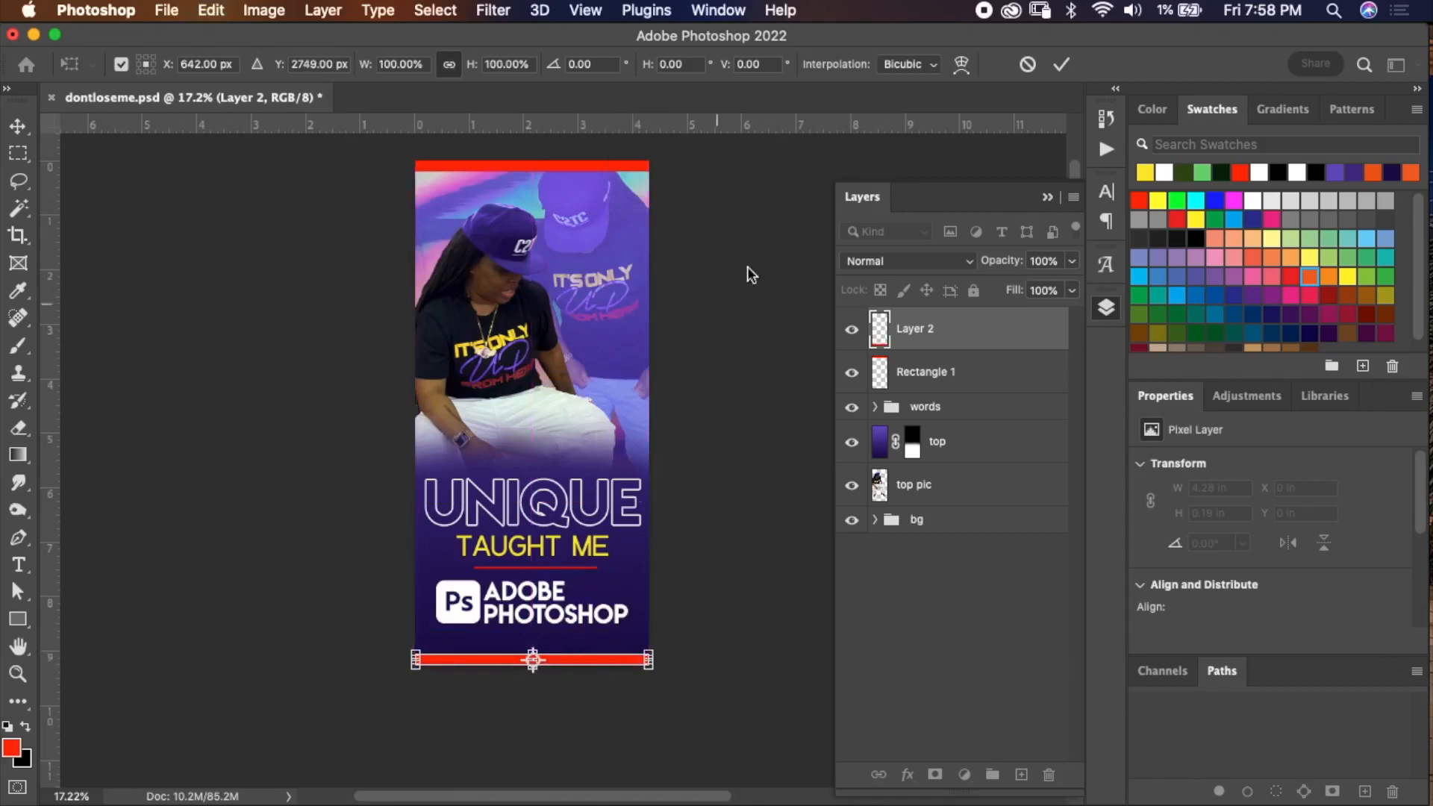
pyautogui.click(1069, 66)
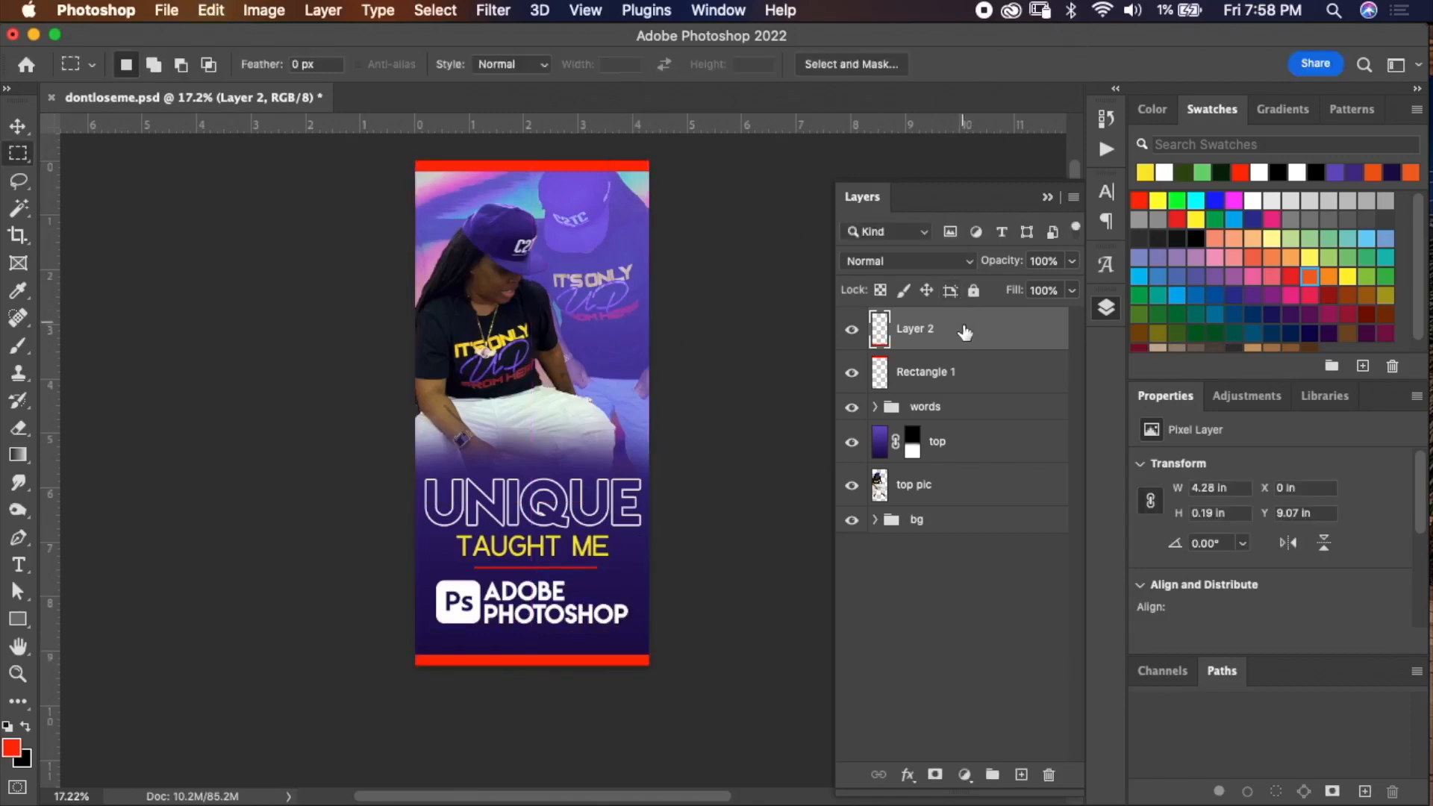
# Merge the top and bottom red bar layers into one layer.
pyautogui.keyDown('shift'); pyautogui.click(984, 375); pyautogui.keyUp('shift')
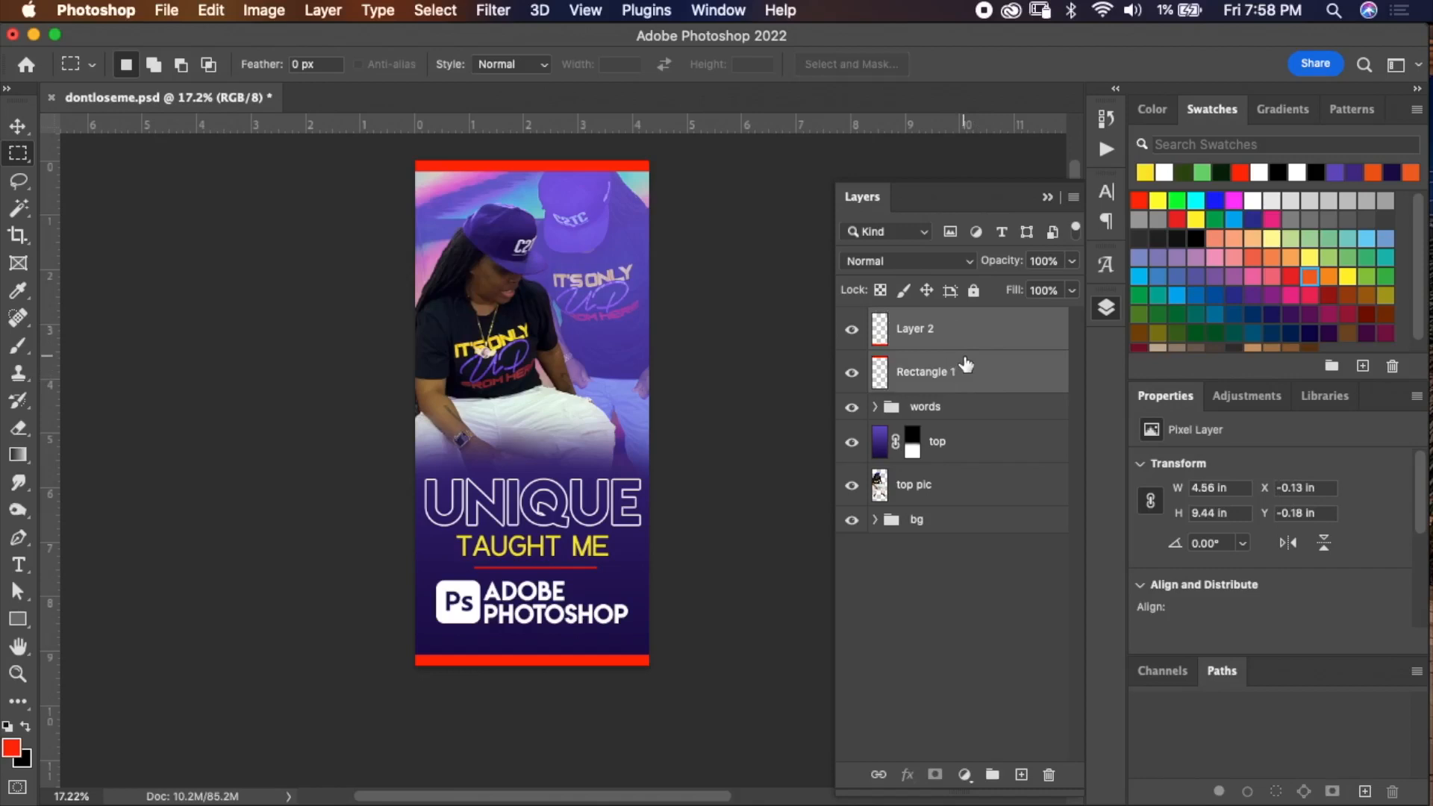
pyautogui.press('super+e')
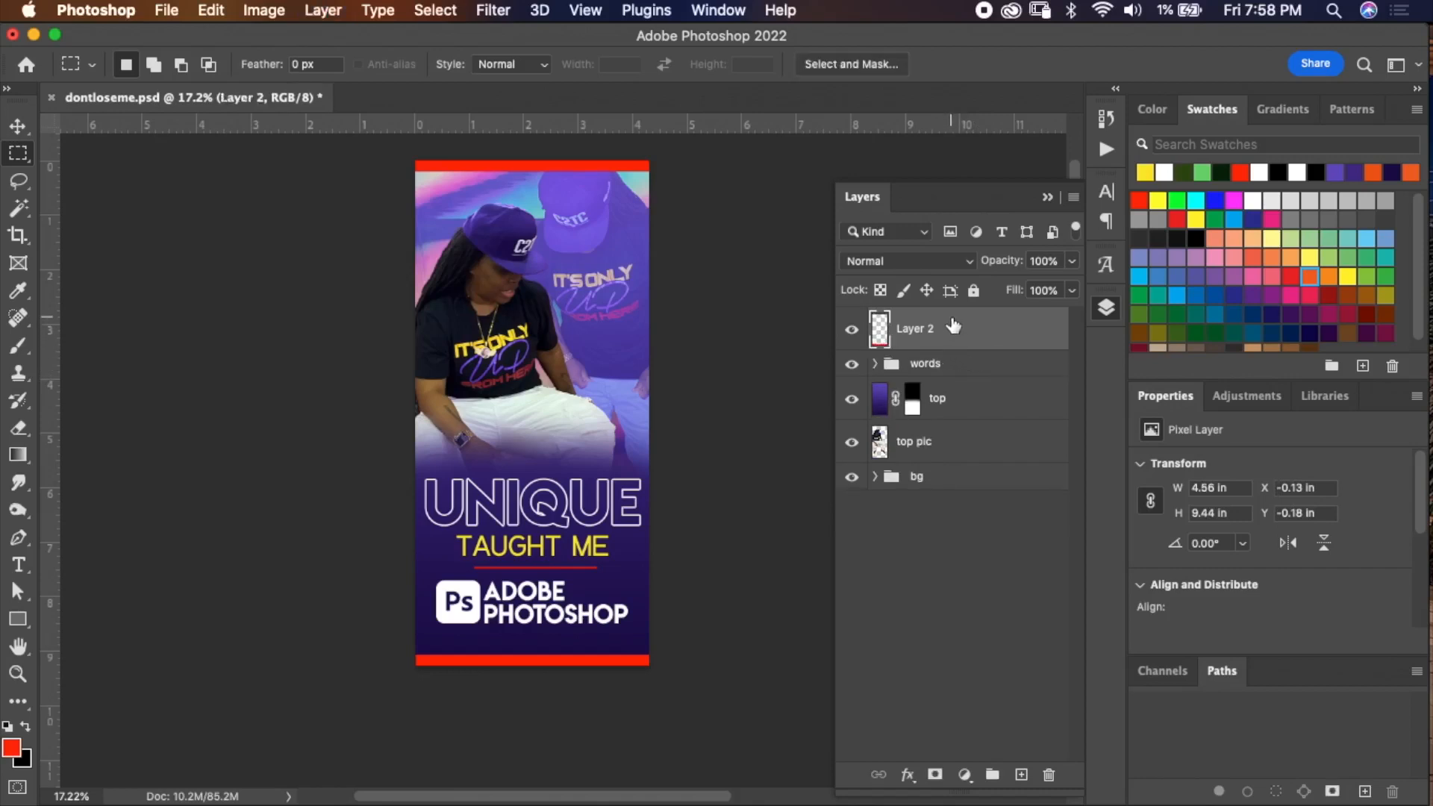
# Add a yellow #f9e716 Color Overlay layer style to the merged bar layer.
pyautogui.doubleClick(990, 323)
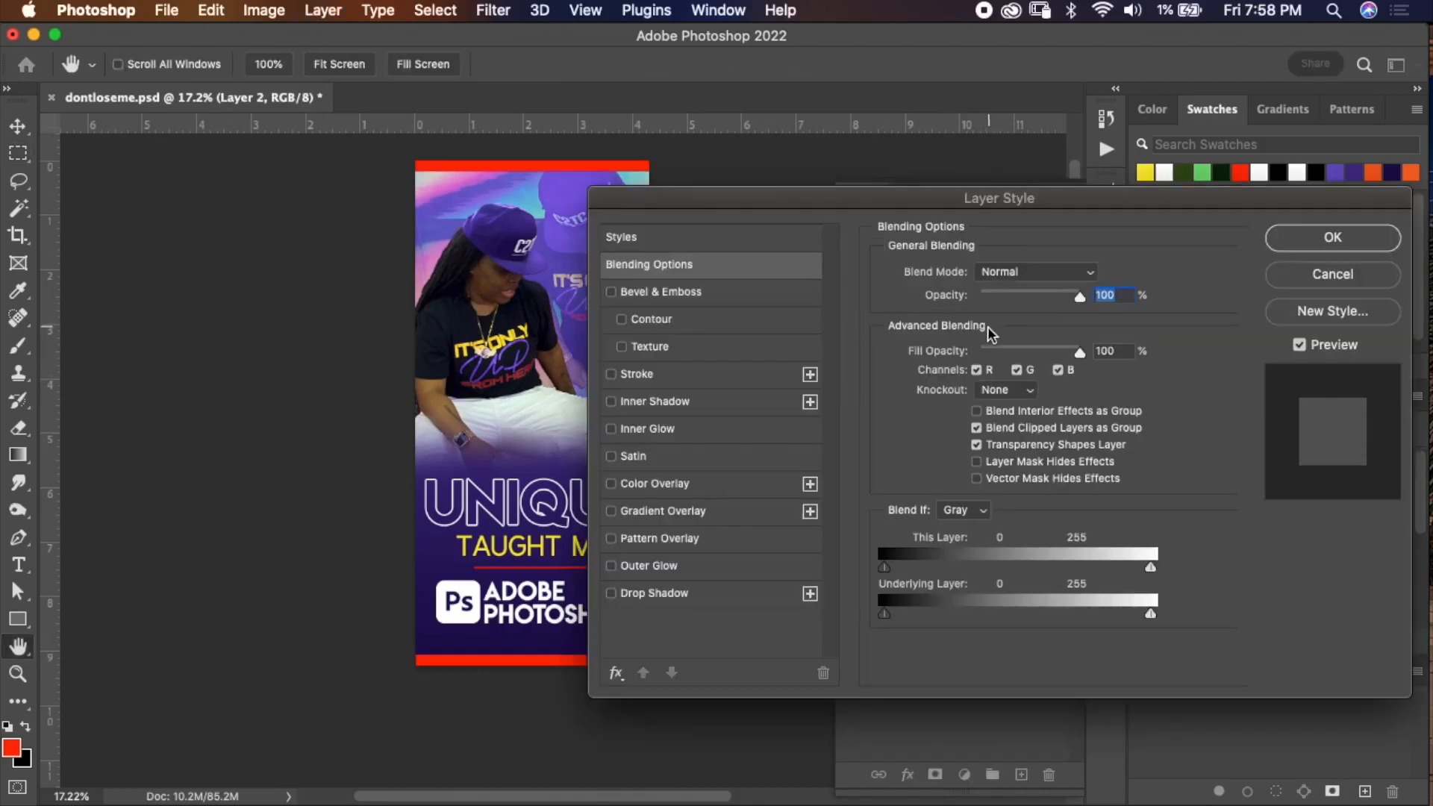
pyautogui.click(763, 485)
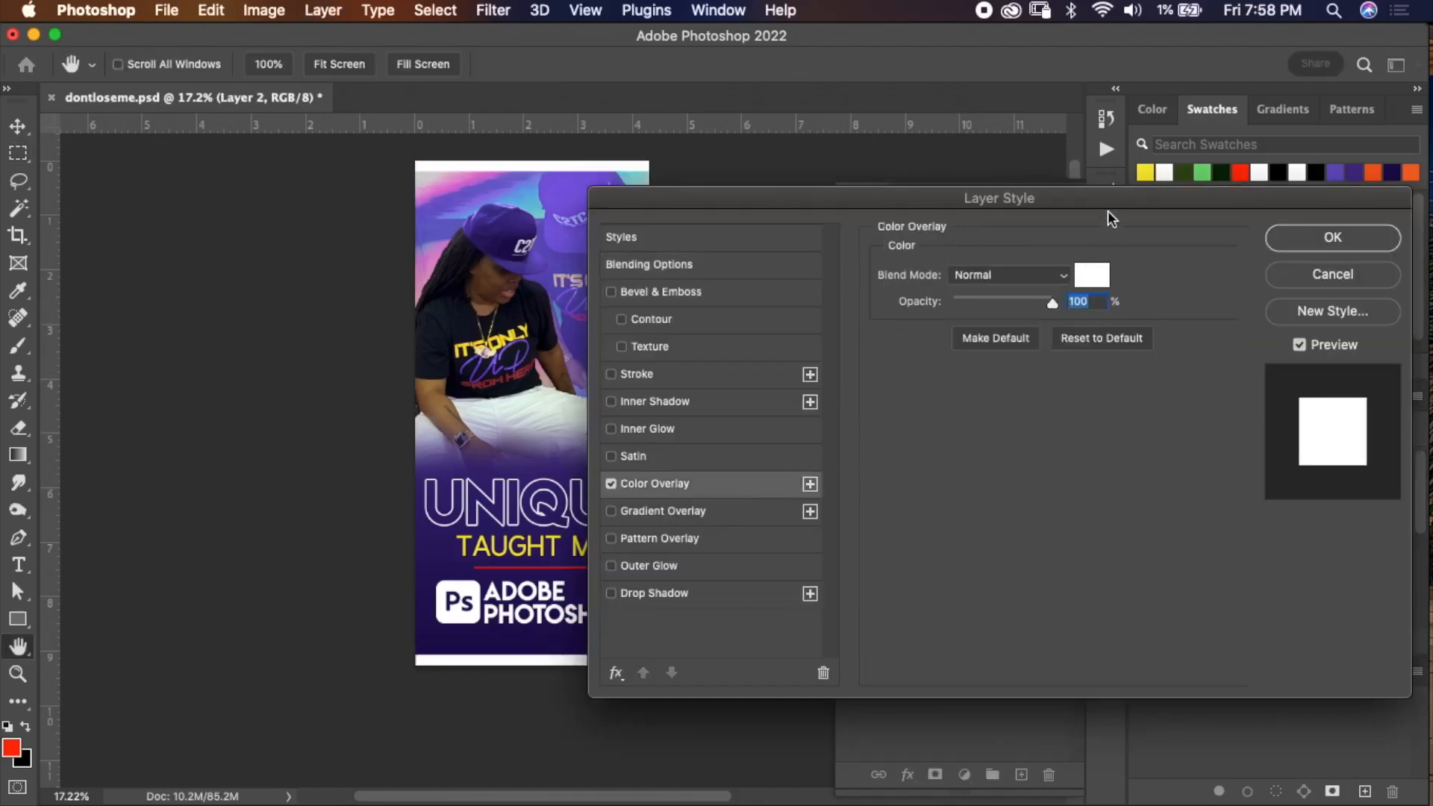
pyautogui.moveTo(1108, 210); pyautogui.dragTo(1117, 305)
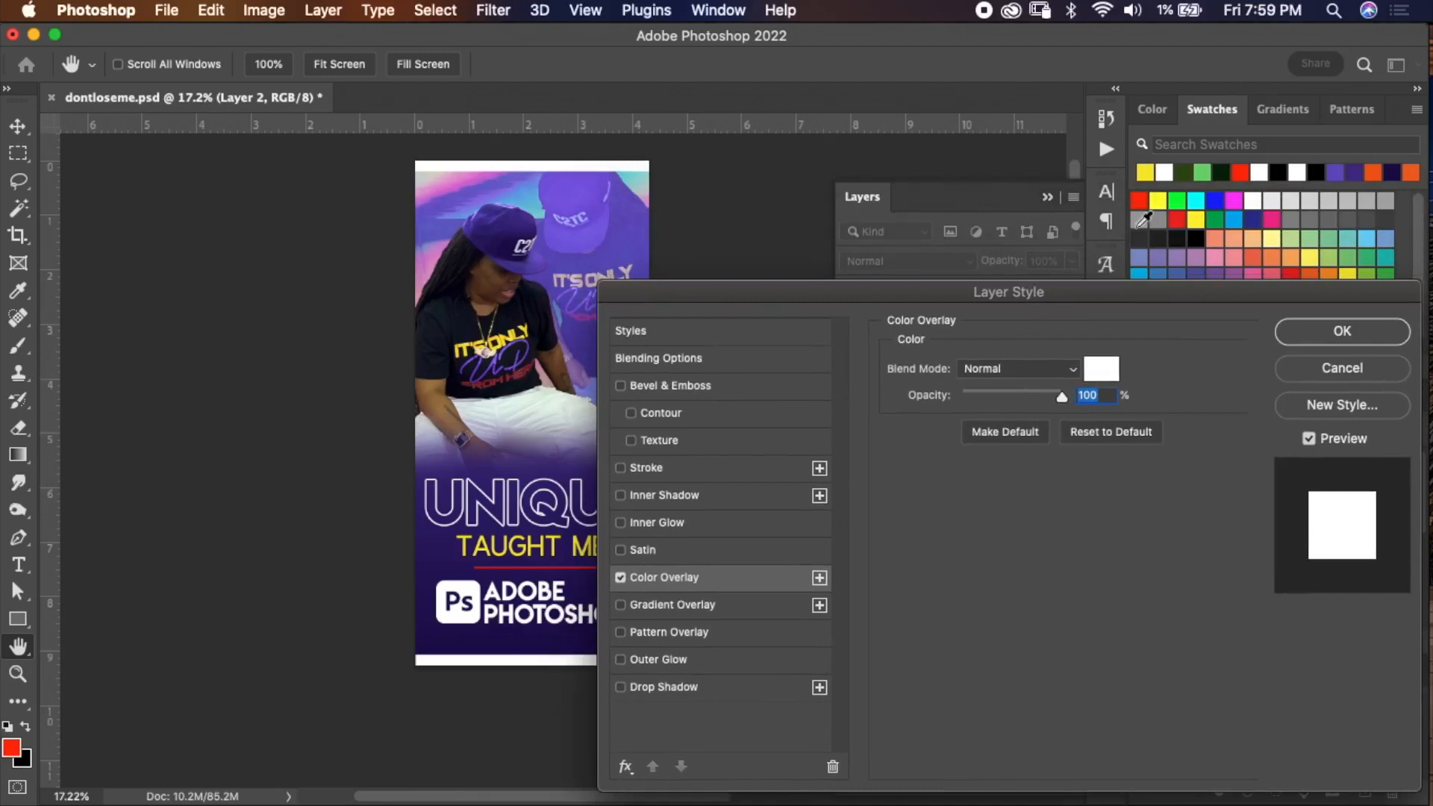
pyautogui.click(1100, 373)
pyautogui.click(1148, 173)
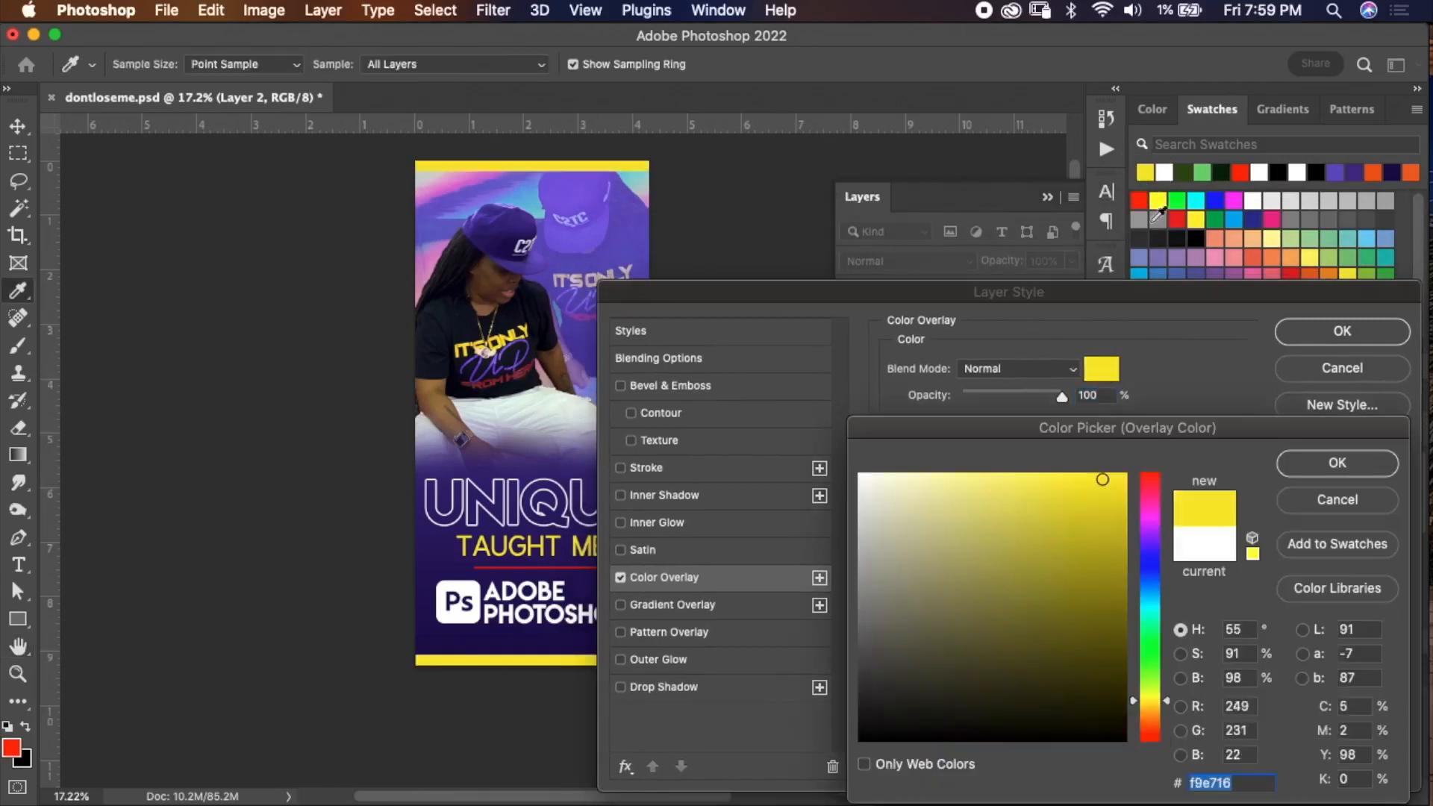
pyautogui.click(1329, 463)
pyautogui.click(1342, 330)
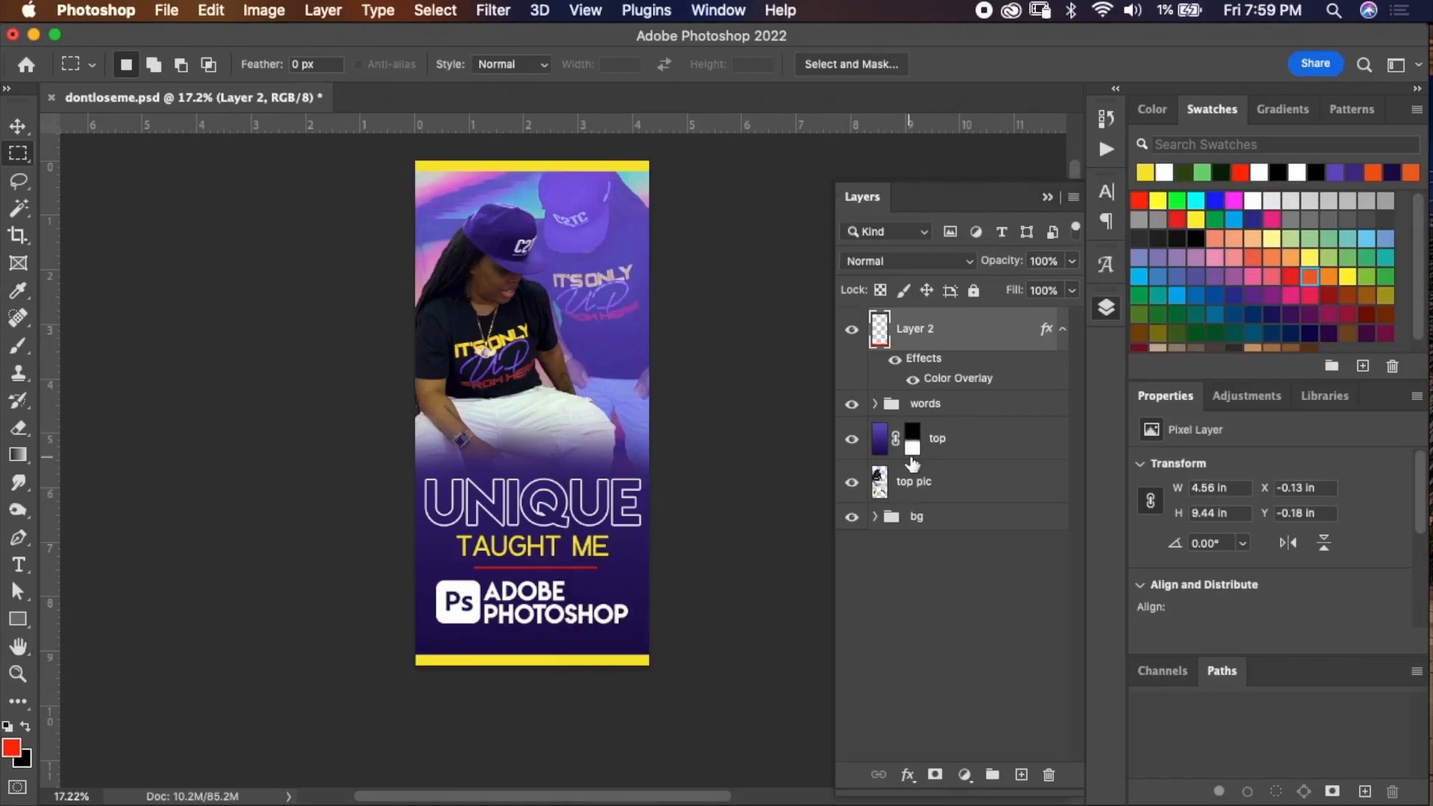
# Duplicate the yellow bar layer and select the original bar layer below it.
pyautogui.click(896, 360)
pyautogui.click(898, 364)
pyautogui.click(898, 364)
pyautogui.click(896, 363)
pyautogui.press('super+j')
pyautogui.click(1064, 328)
pyautogui.click(980, 384)
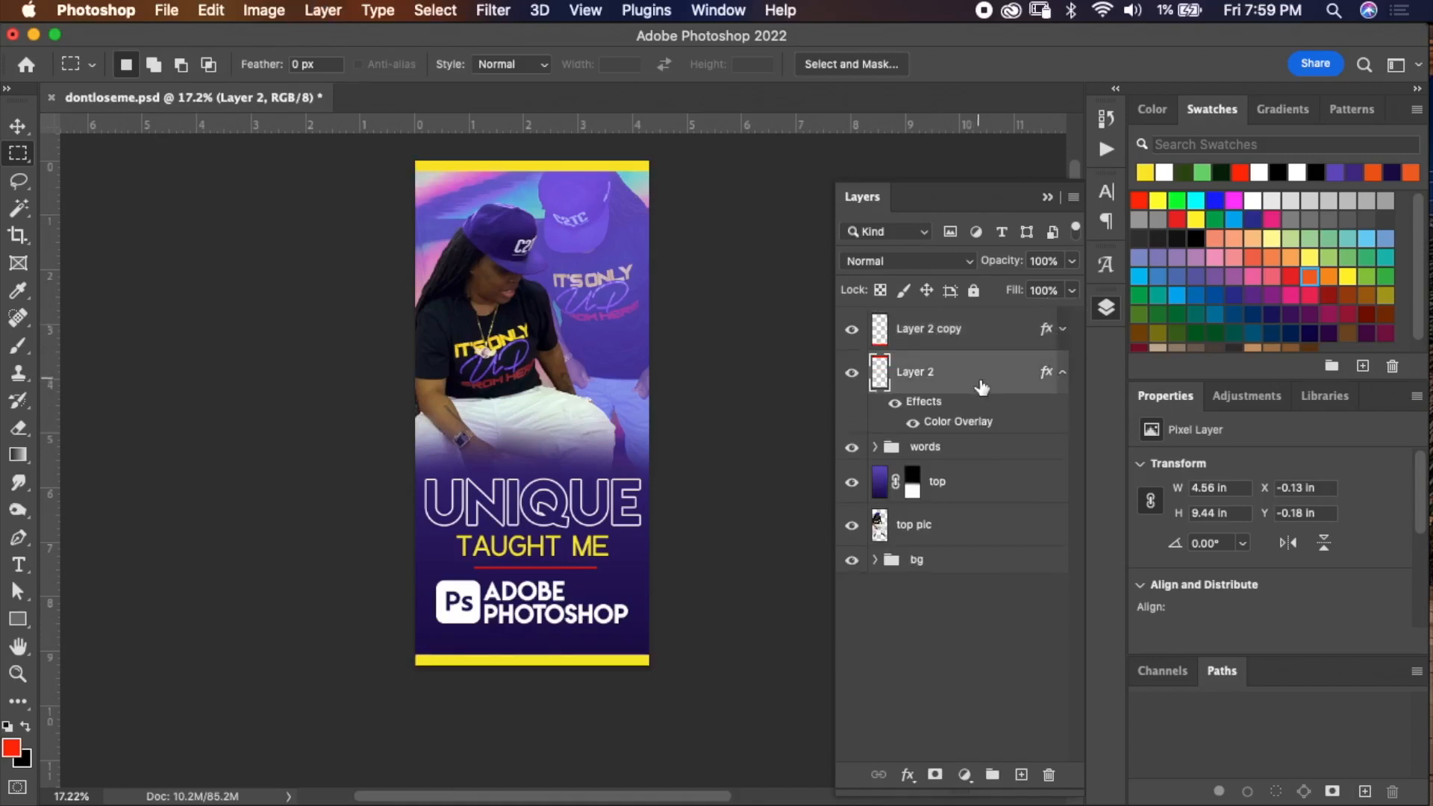
# Hide the Color Overlay on the lower bar layer and nudge it down to reveal a red stripe under the yellow.
pyautogui.click(912, 422)
pyautogui.press('v')
pyautogui.hotkey('shift', 'Down')
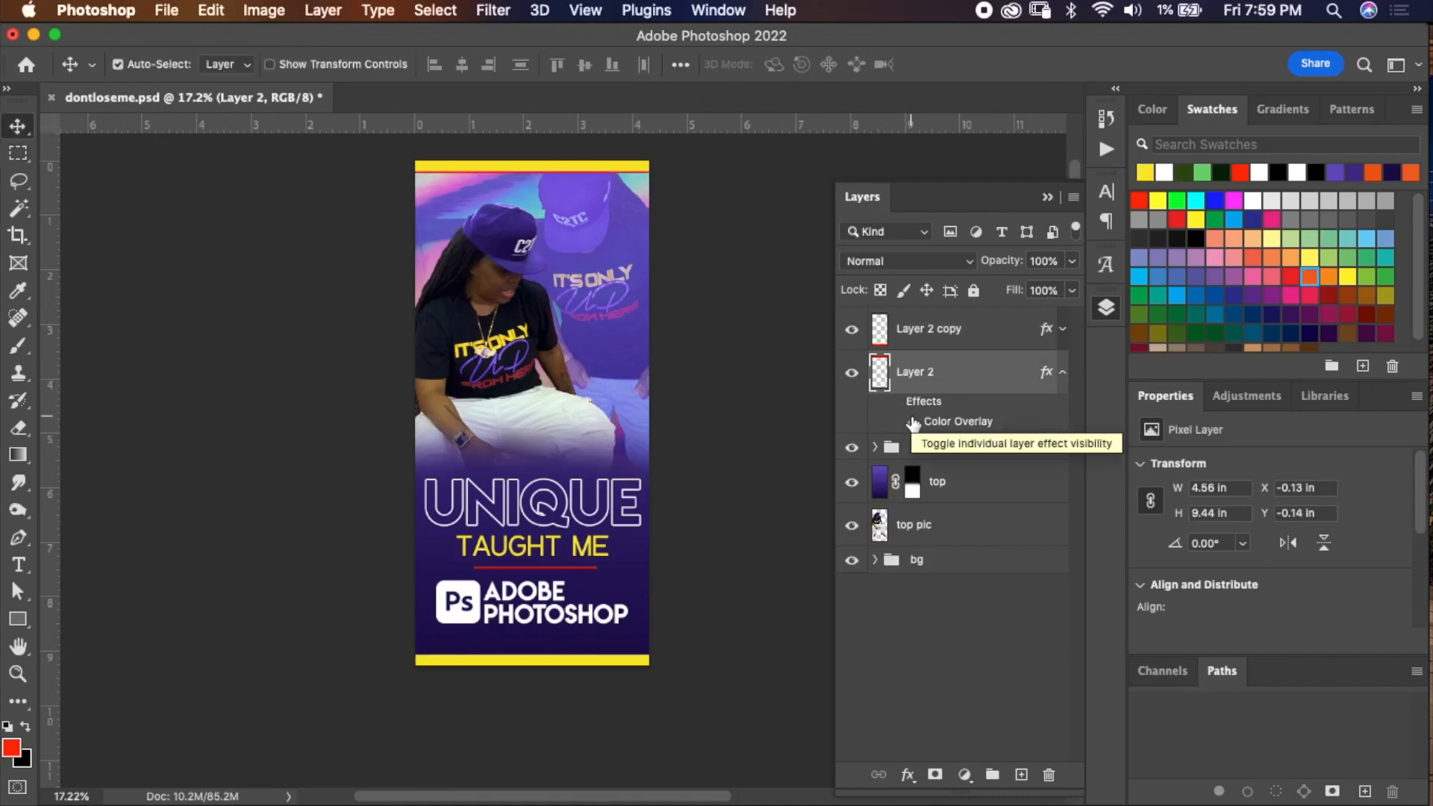
pyautogui.hotkey('shift', 'Down')
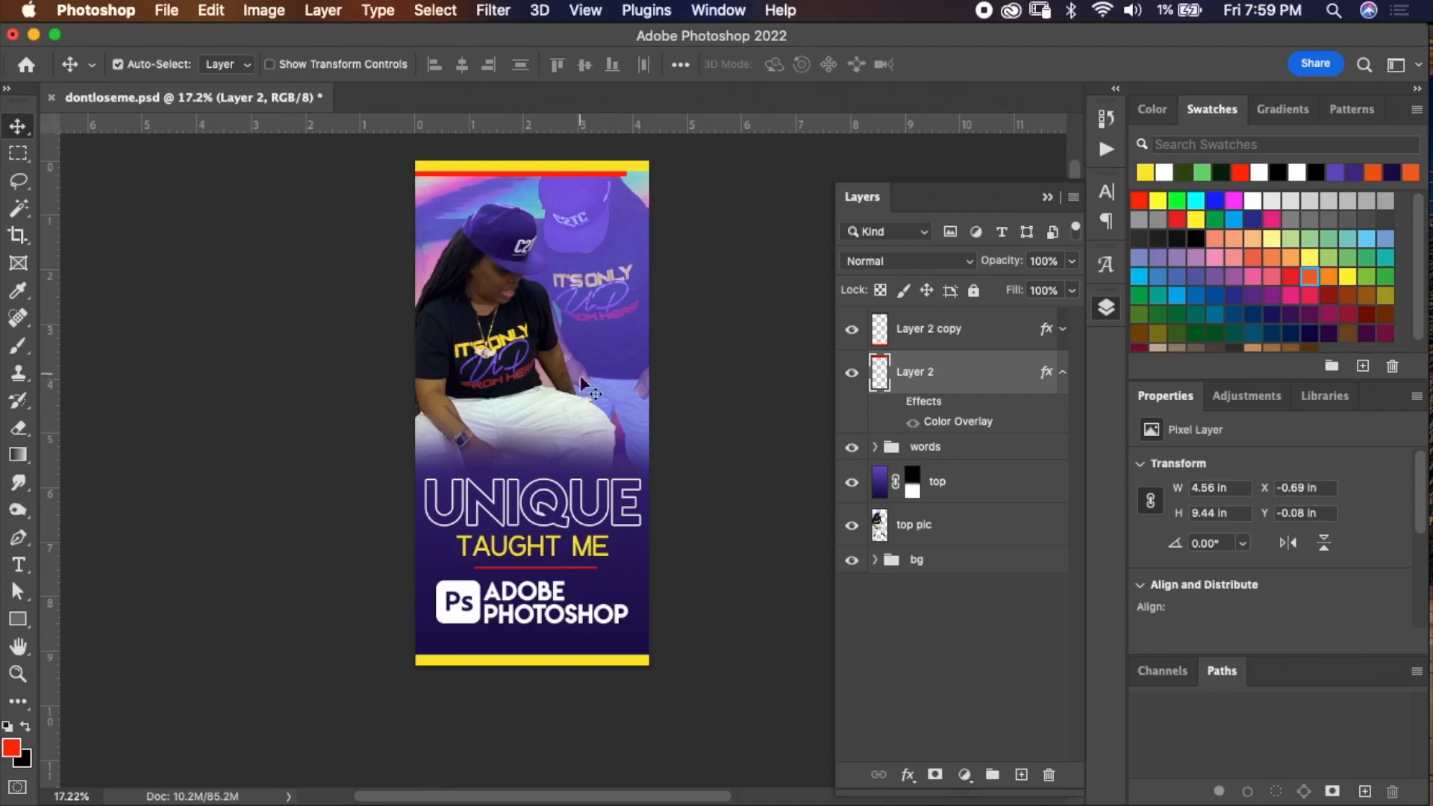
# Copy a marquee selection of the top red stripe onto a new layer.
pyautogui.press('m')
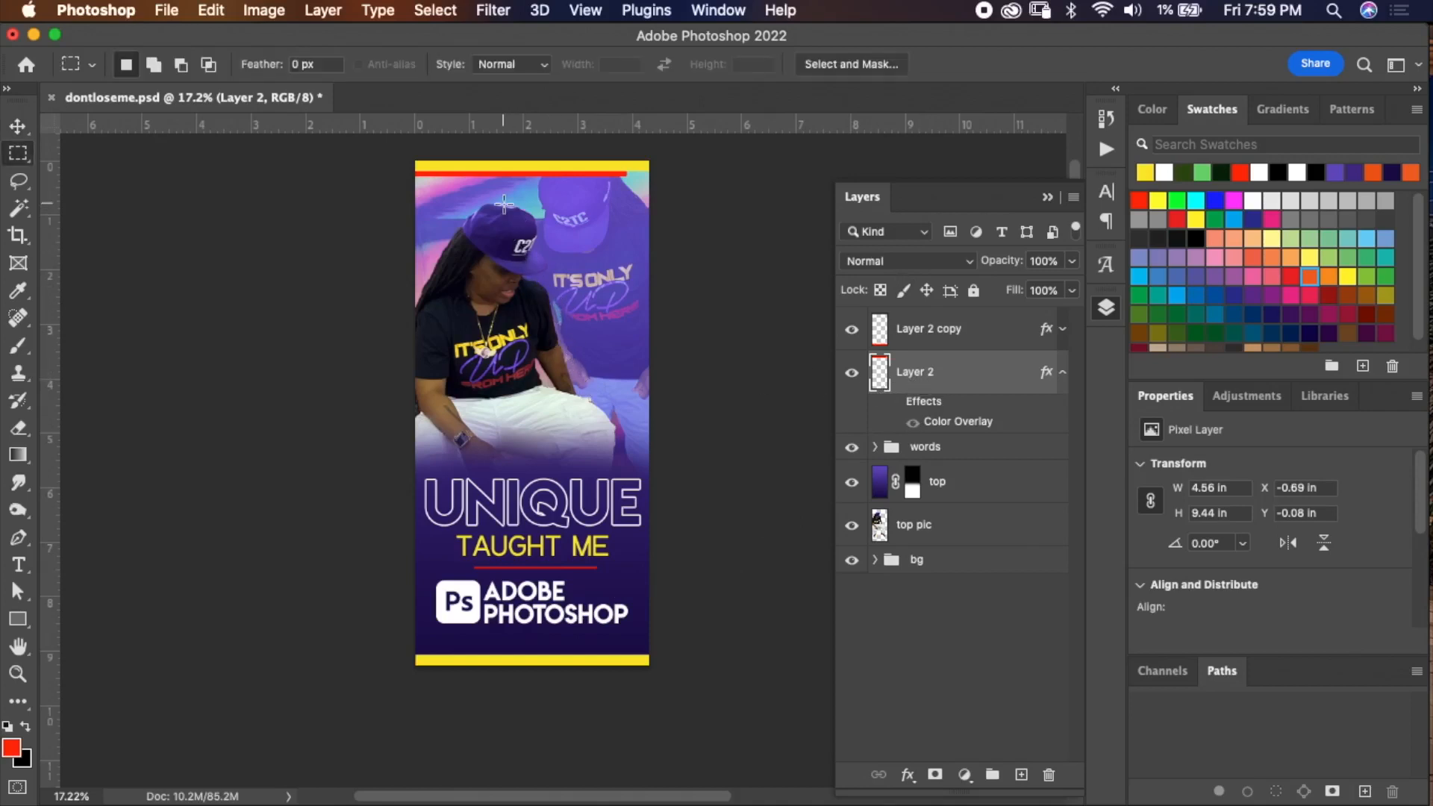
pyautogui.moveTo(403, 155); pyautogui.dragTo(659, 189)
pyautogui.press('super+j')
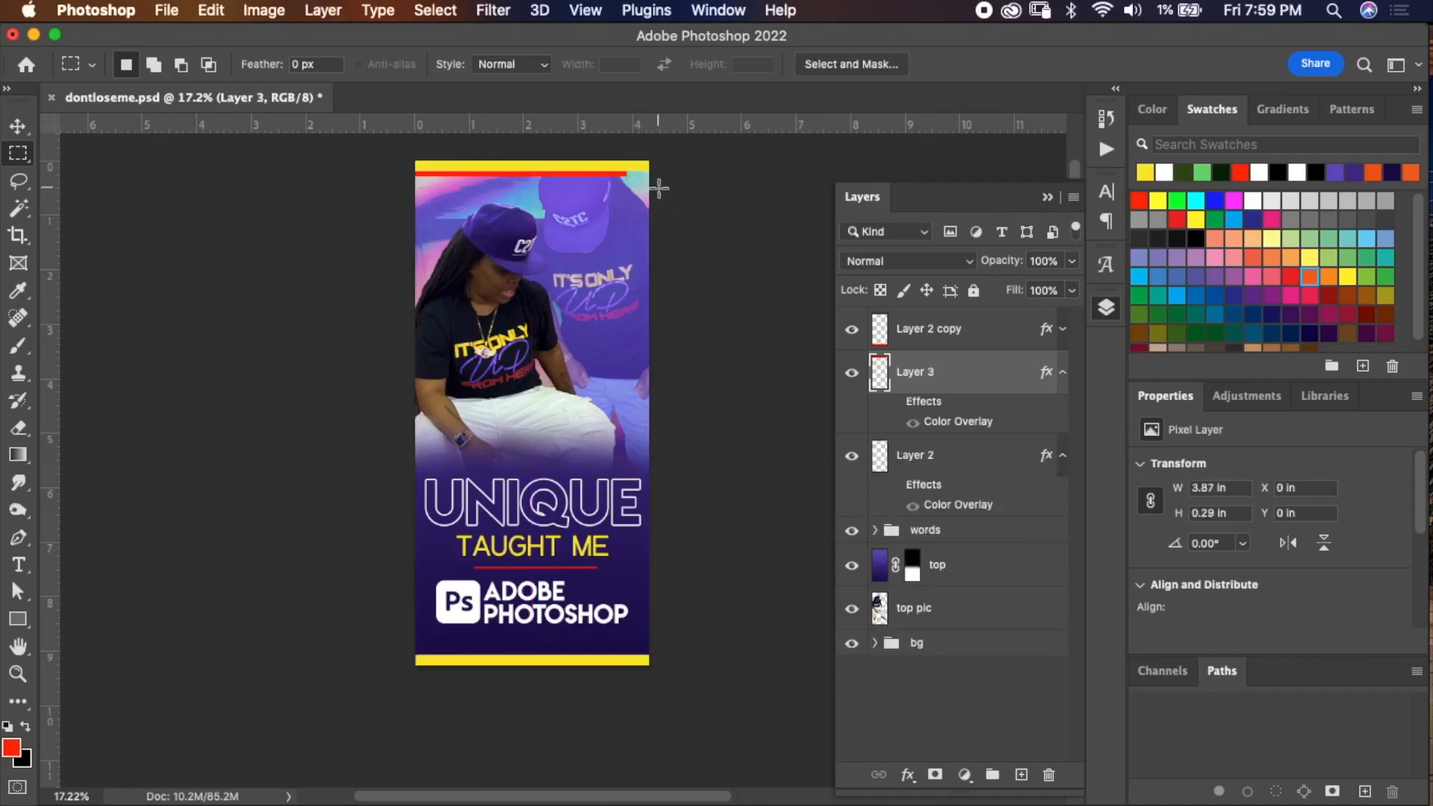
# Move the copied red stripe down onto the bottom yellow bar and commit the transform.
pyautogui.press('super+t')
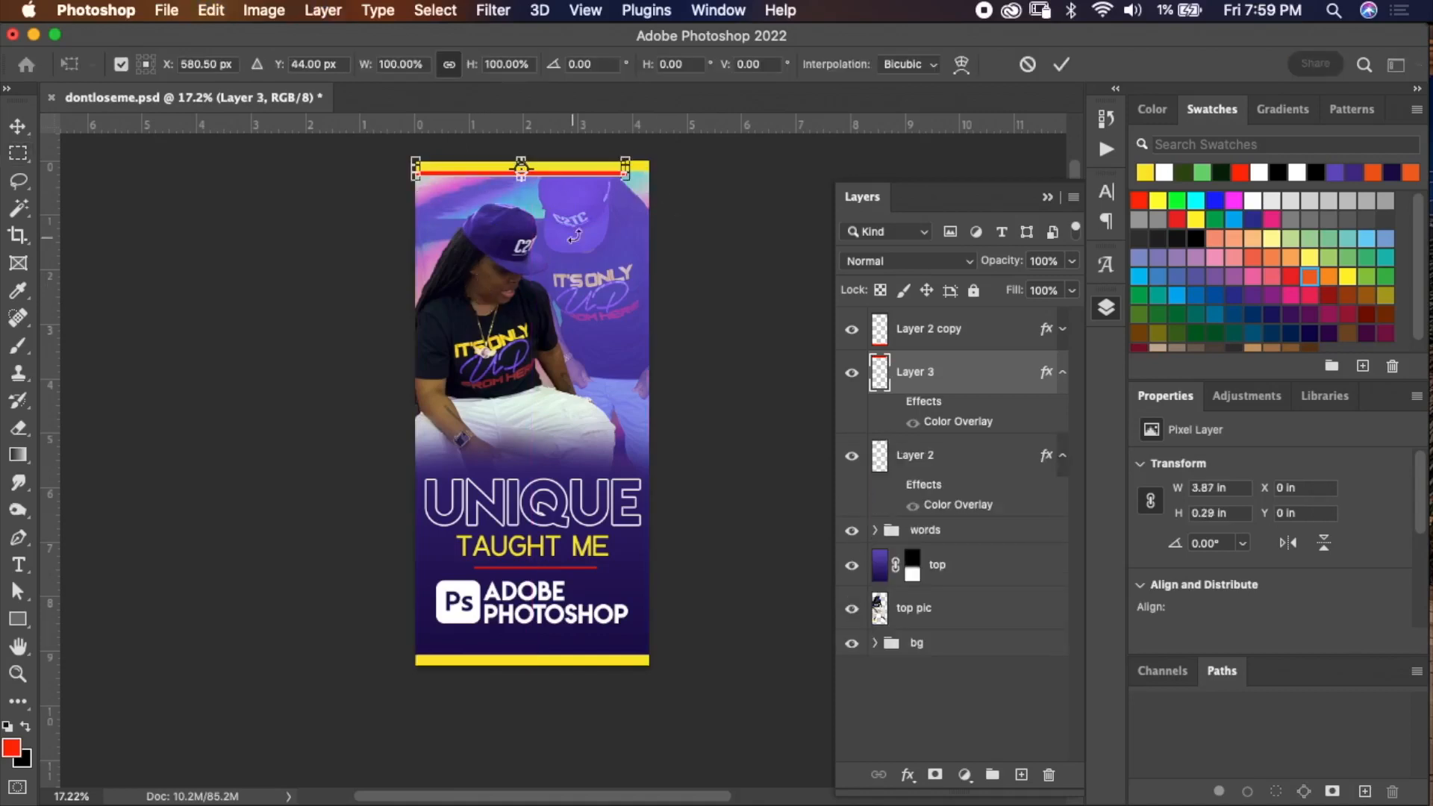
pyautogui.moveTo(586, 170); pyautogui.dragTo(587, 661)
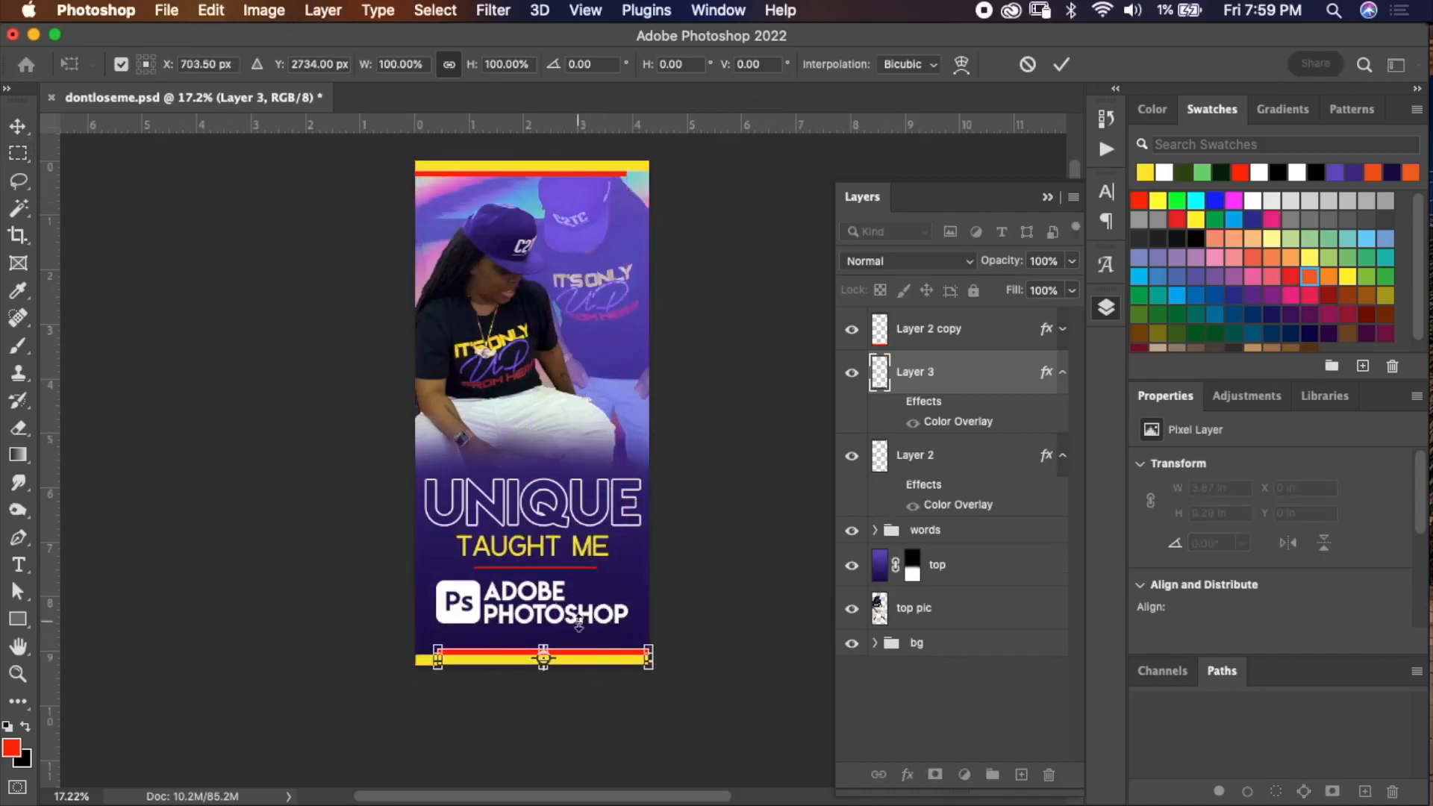
pyautogui.click(1062, 64)
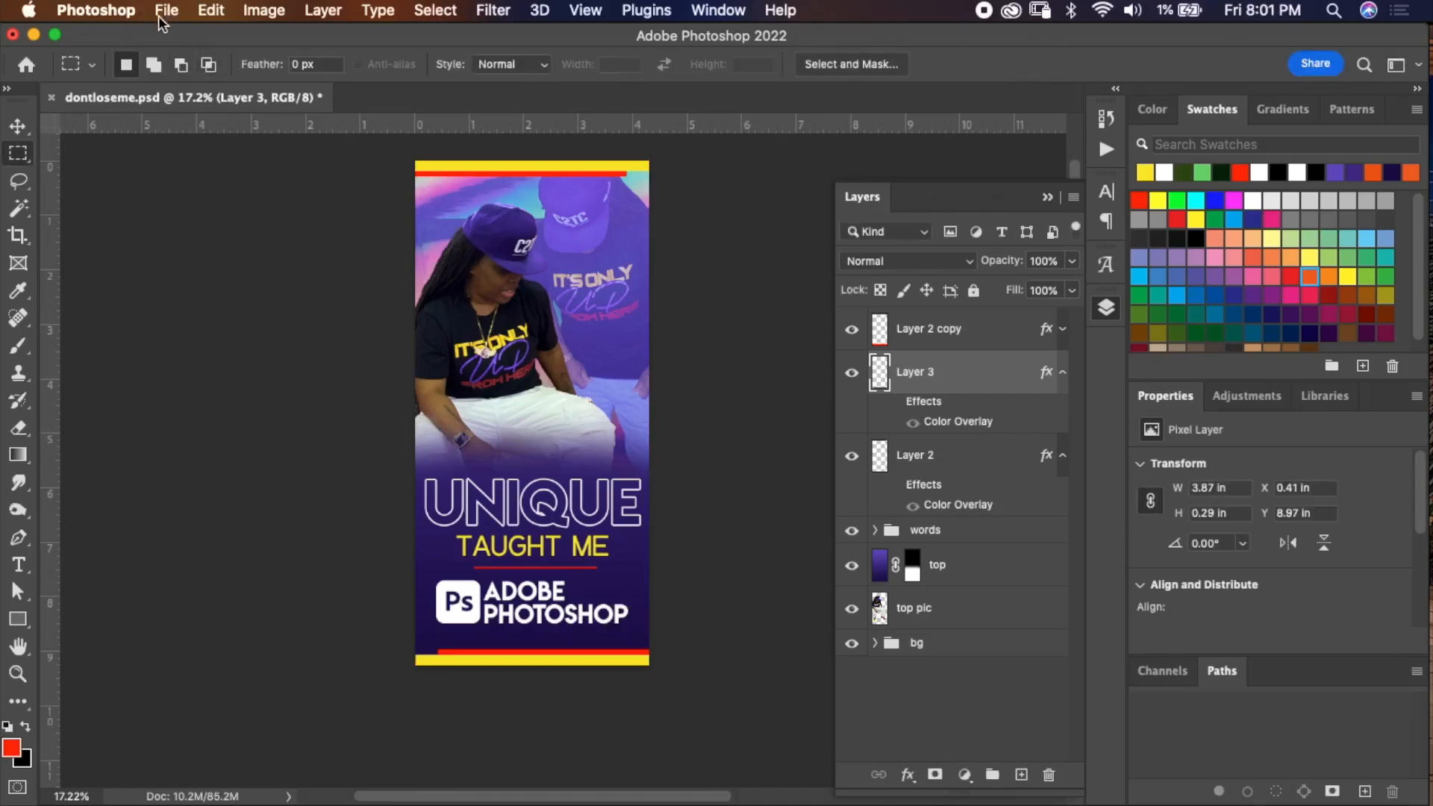
# Save the document, then save it as a JPEG at Maximum quality 12.
pyautogui.press('super+s')
pyautogui.click(168, 10)
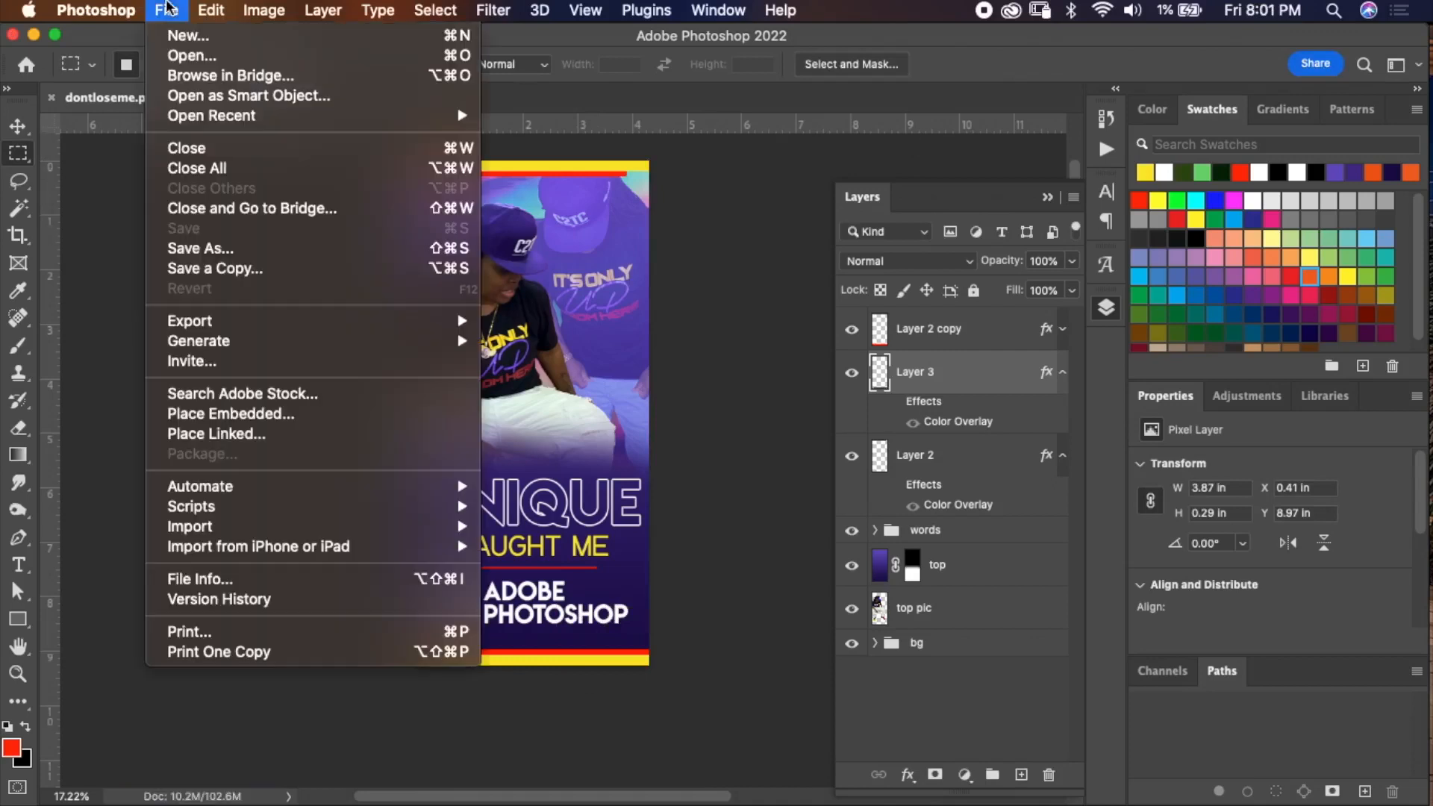
pyautogui.click(212, 250)
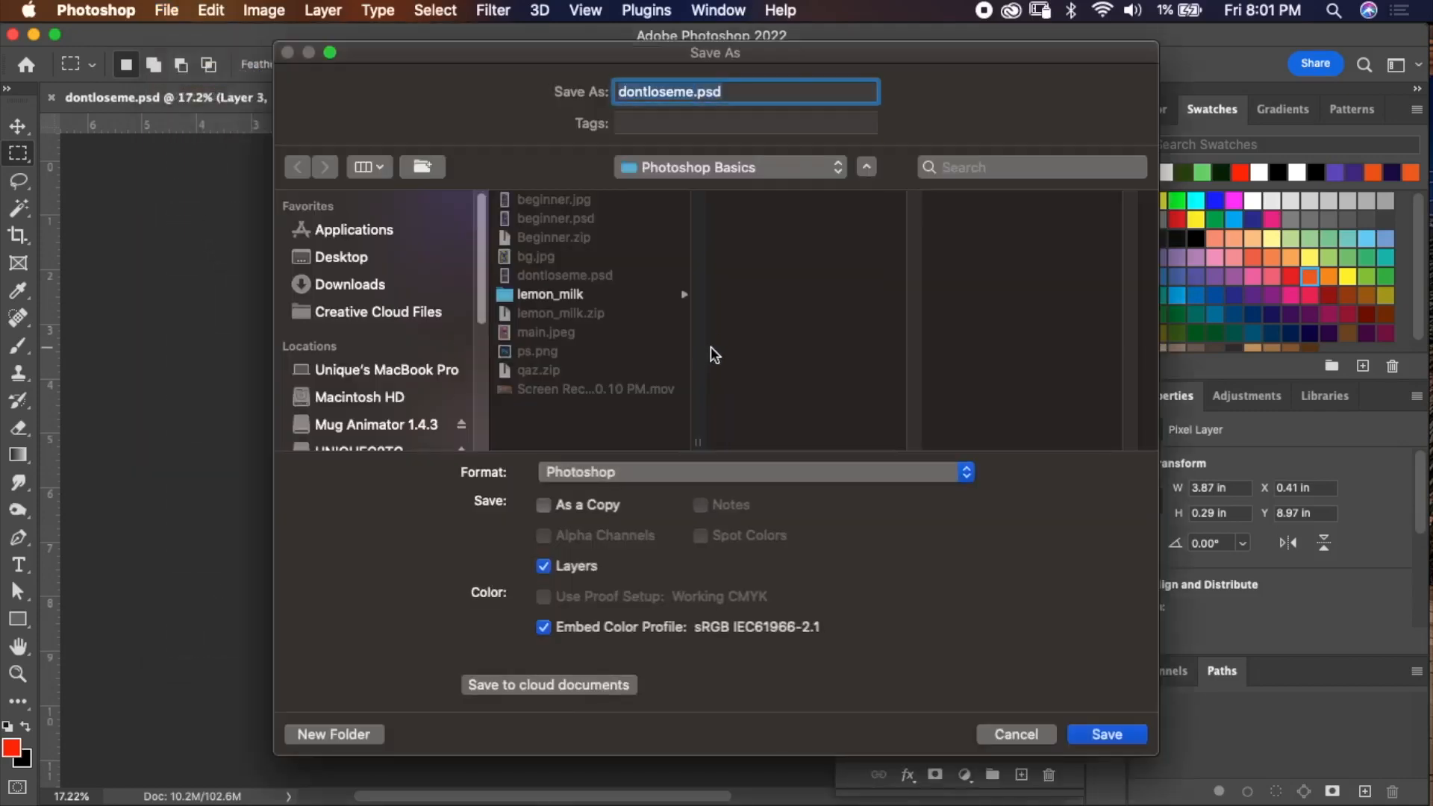
pyautogui.click(701, 472)
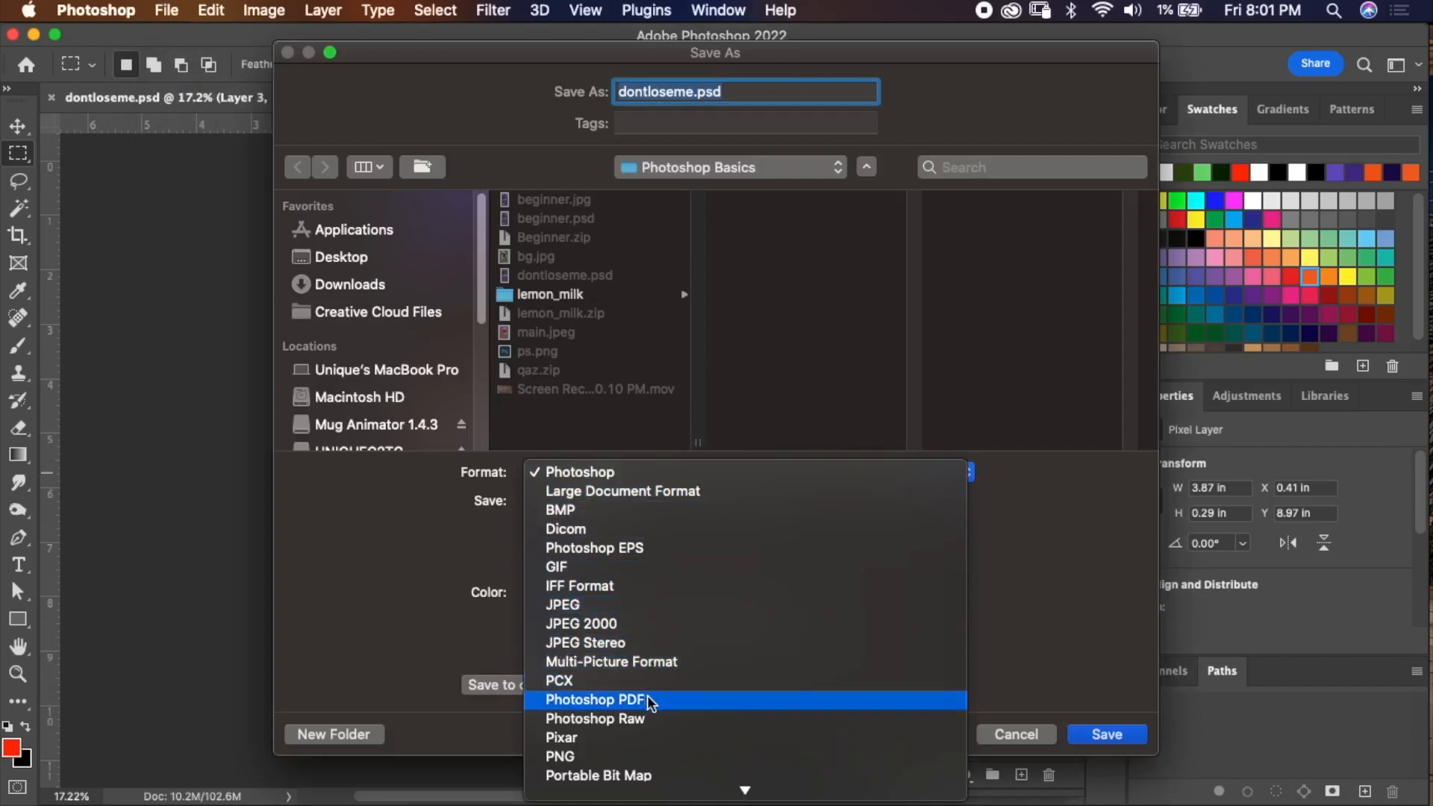
pyautogui.click(1034, 713)
pyautogui.click(1015, 732)
pyautogui.click(790, 471)
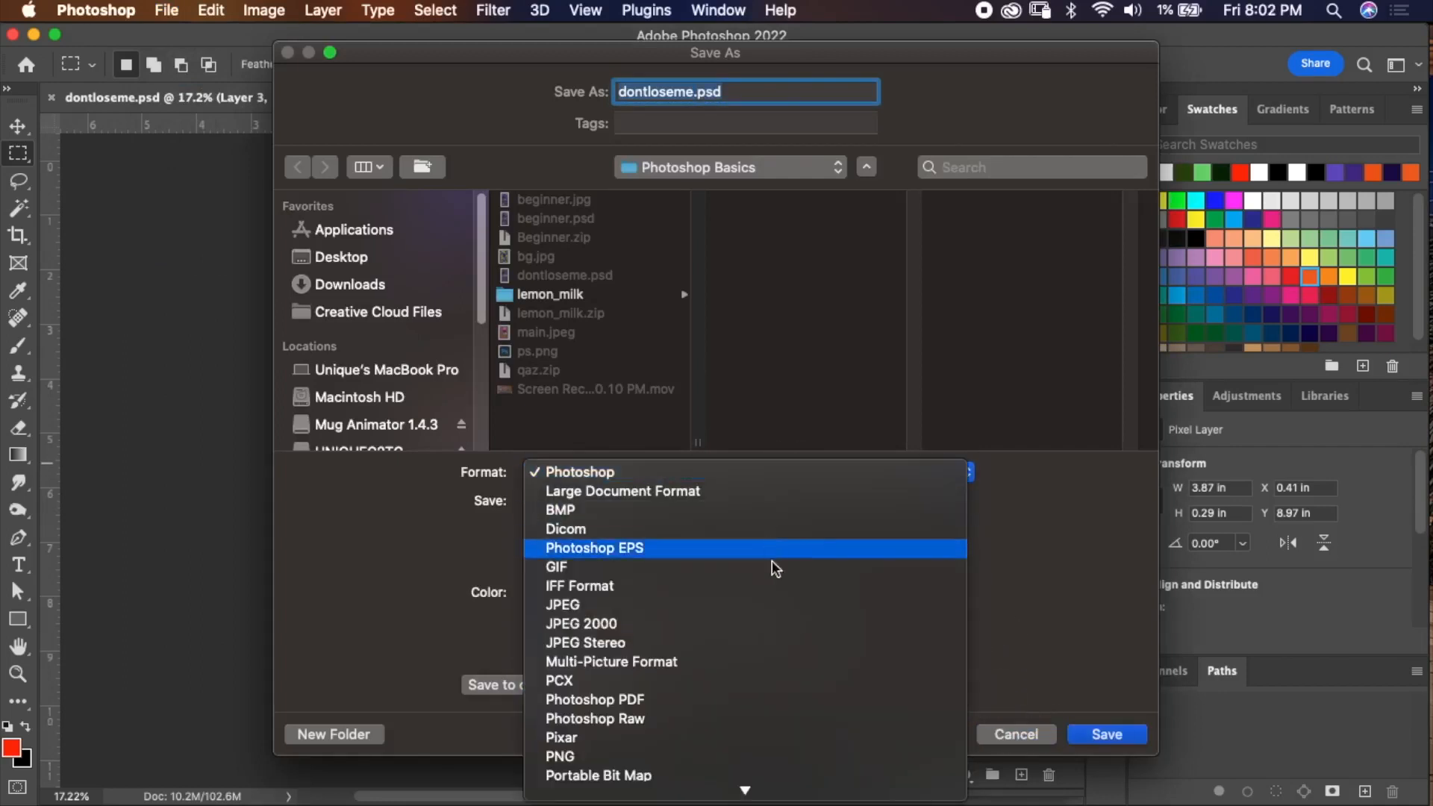
pyautogui.click(800, 607)
pyautogui.click(1107, 734)
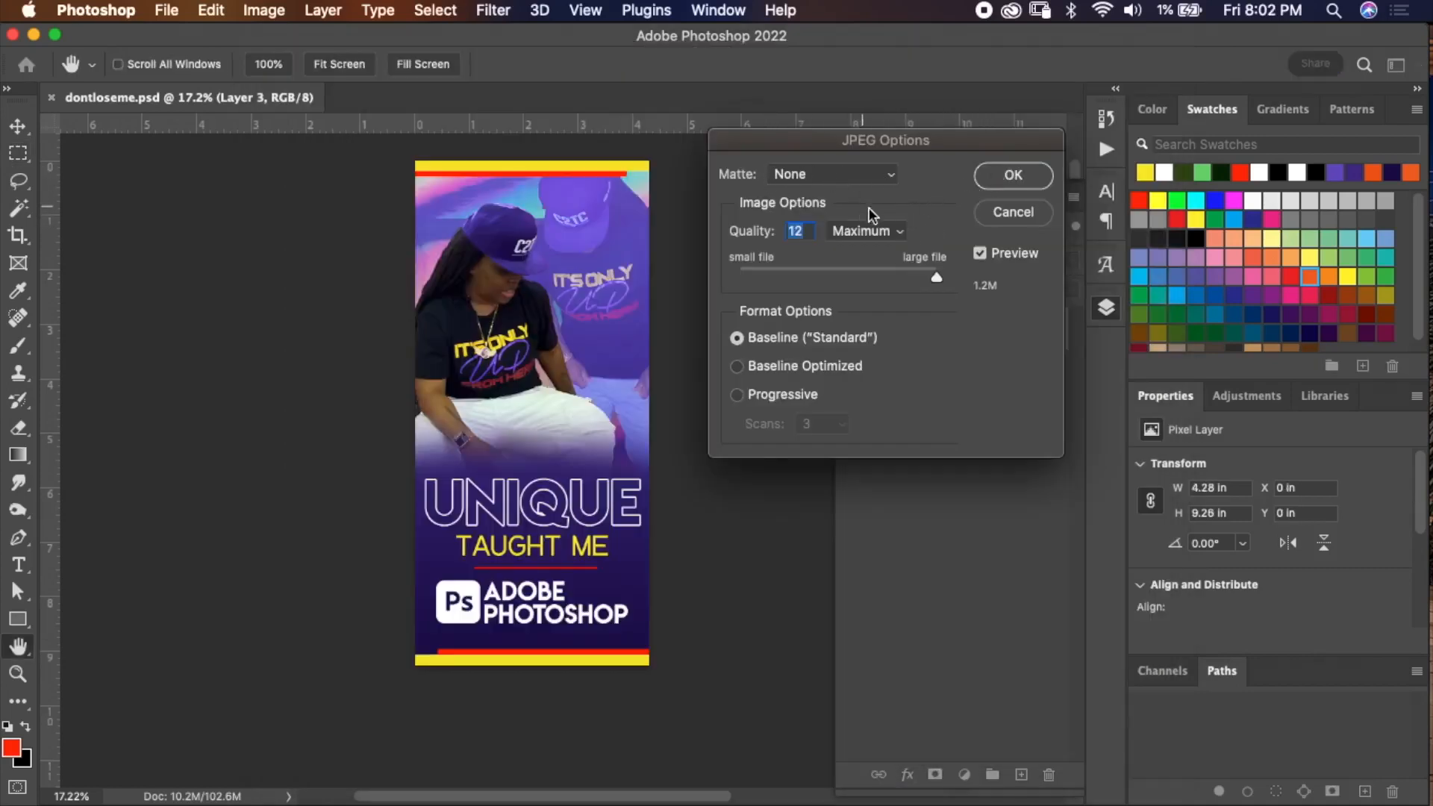
pyautogui.click(935, 277)
pyautogui.moveTo(933, 276)
pyautogui.mouseDown()
pyautogui.moveTo(866, 276)
pyautogui.moveTo(936, 271)
pyautogui.mouseUp()
pyautogui.click(1013, 185)
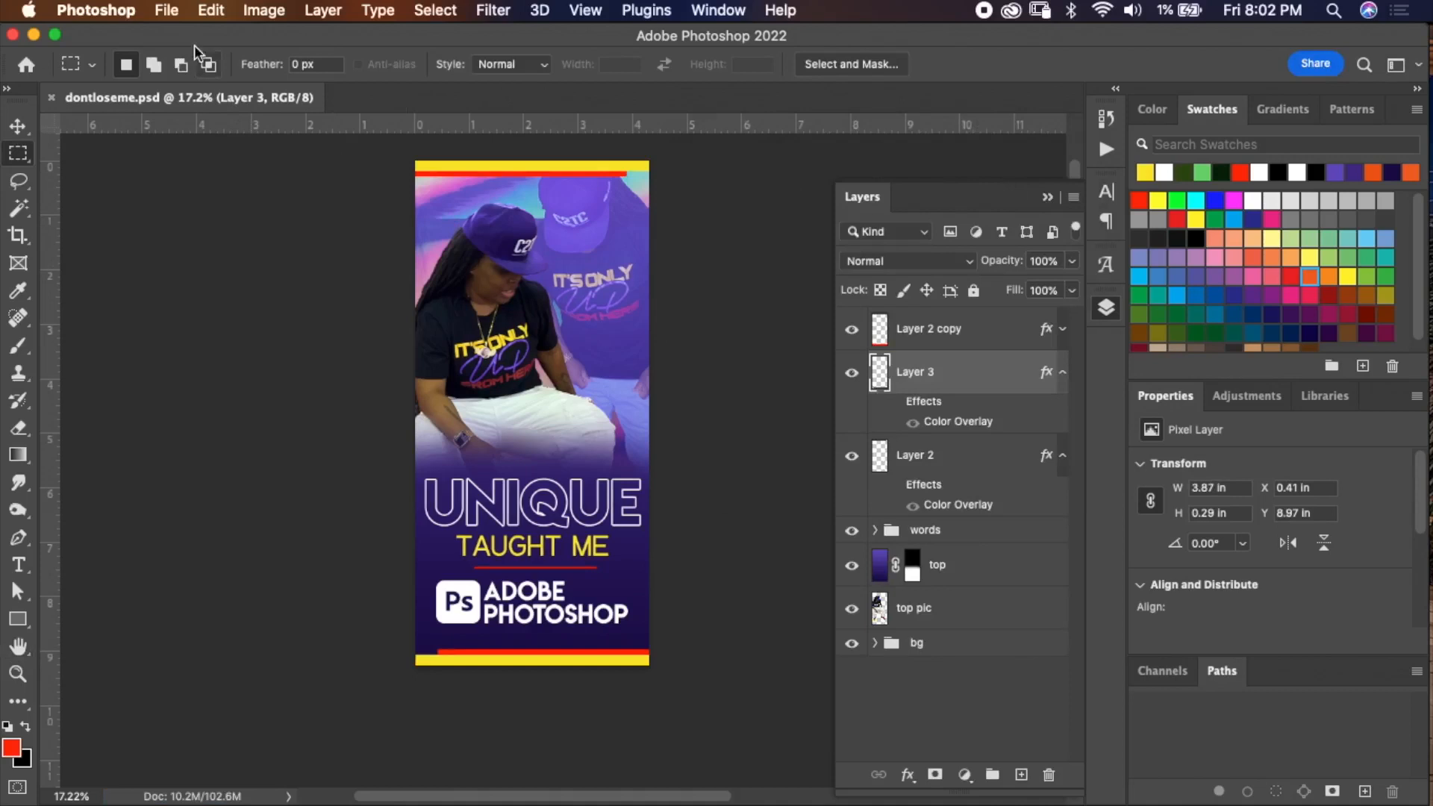
# Open Export As for PNG and add 0.5x and 2x export sizes alongside 1x.
pyautogui.click(167, 11)
pyautogui.moveTo(297, 329)
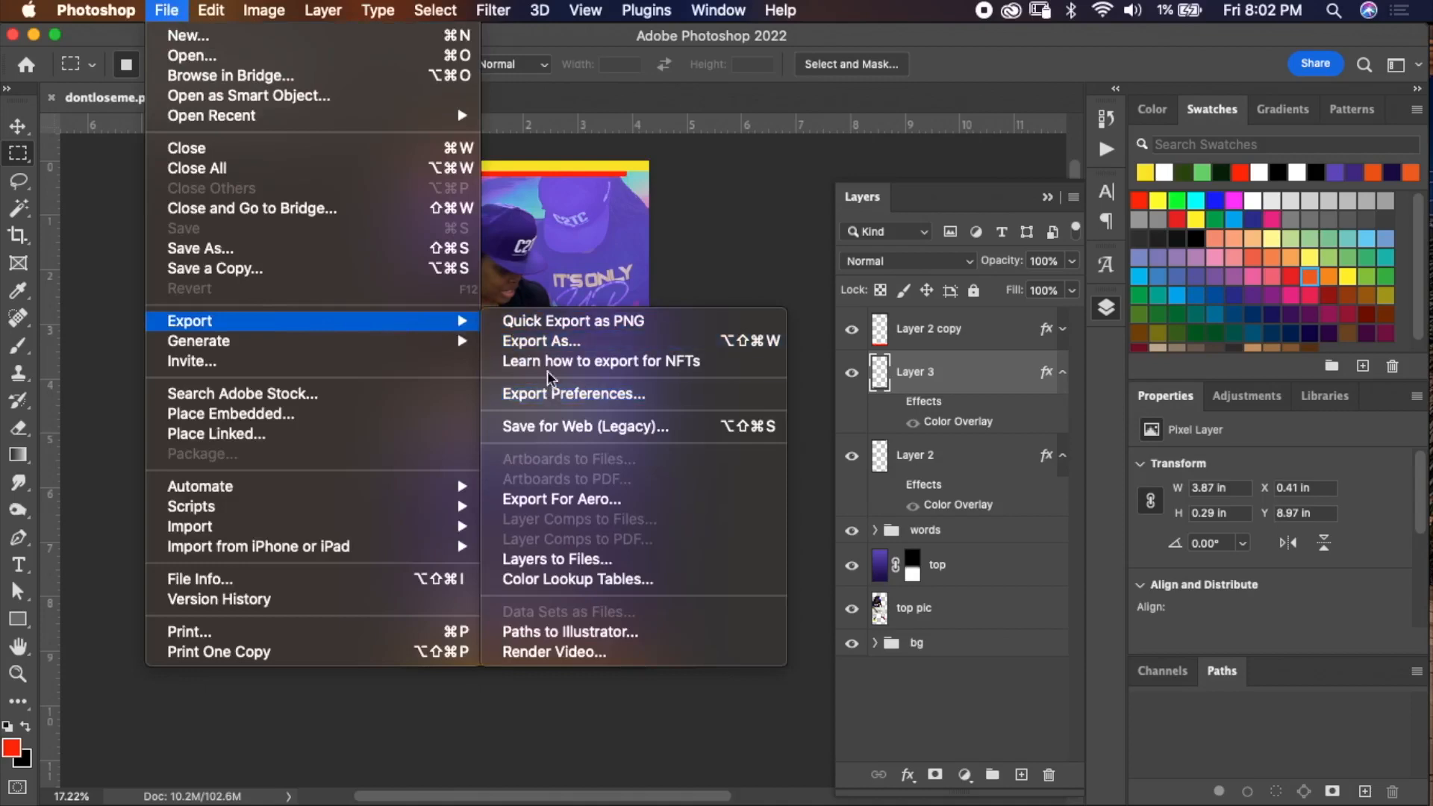
pyautogui.click(549, 343)
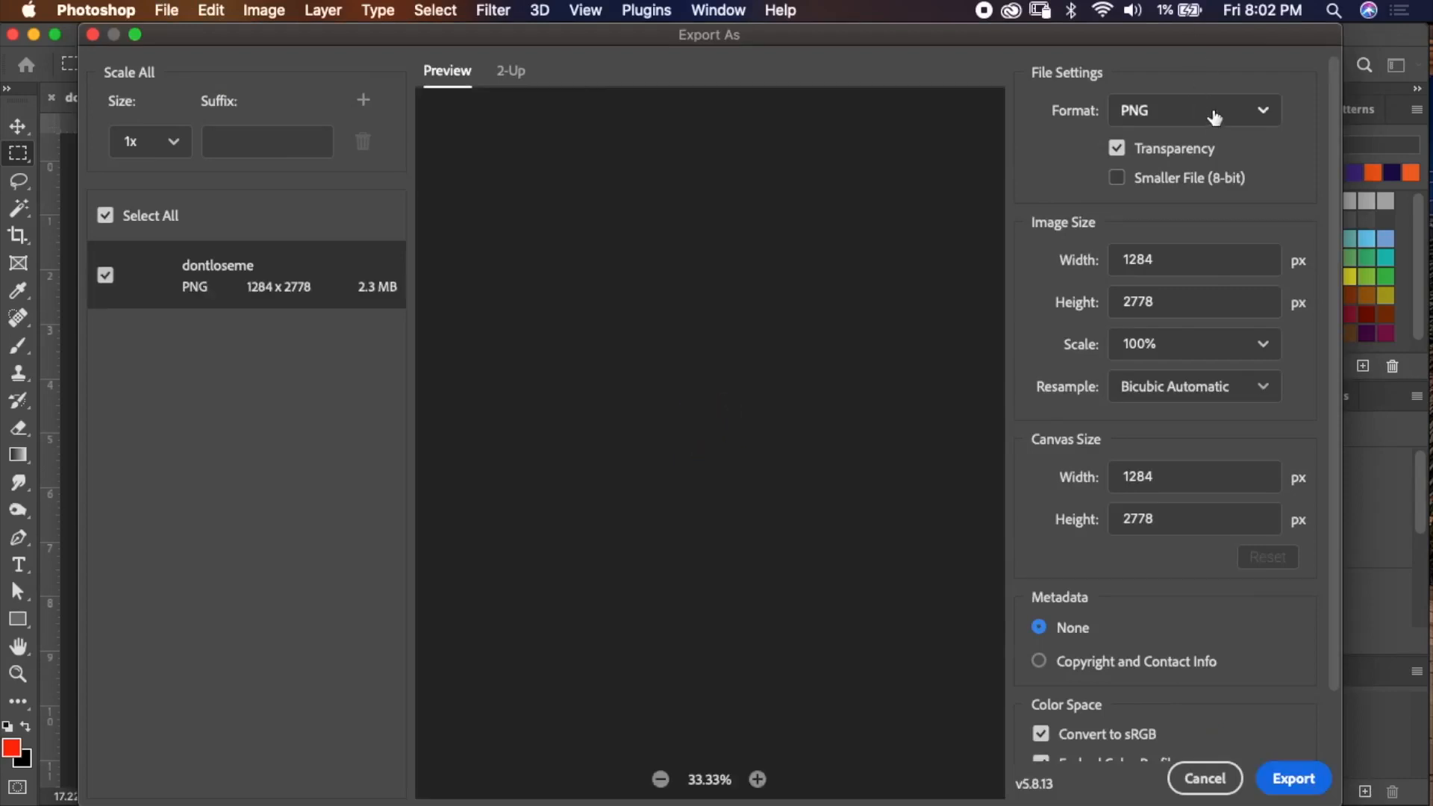
pyautogui.click(1215, 116)
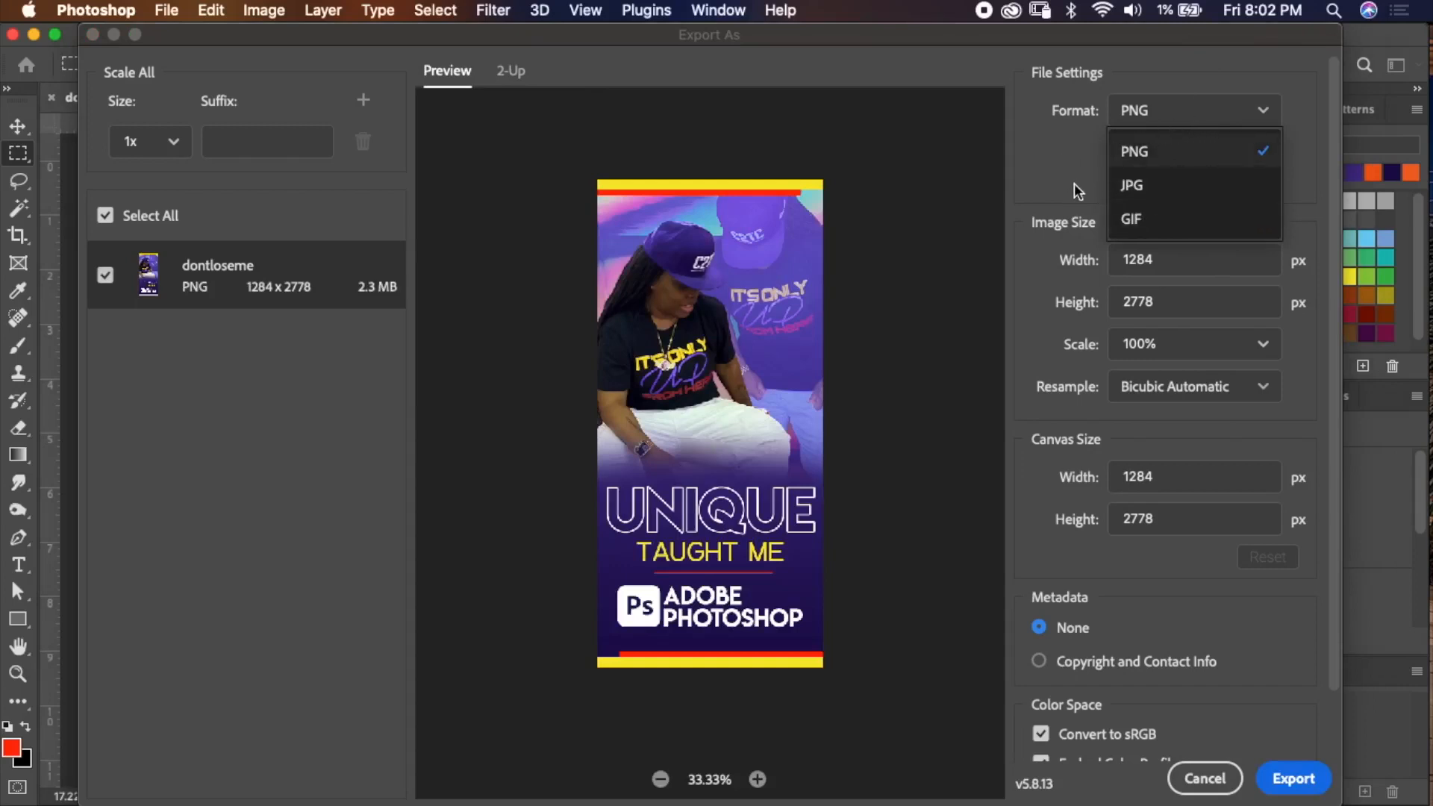
pyautogui.click(1065, 155)
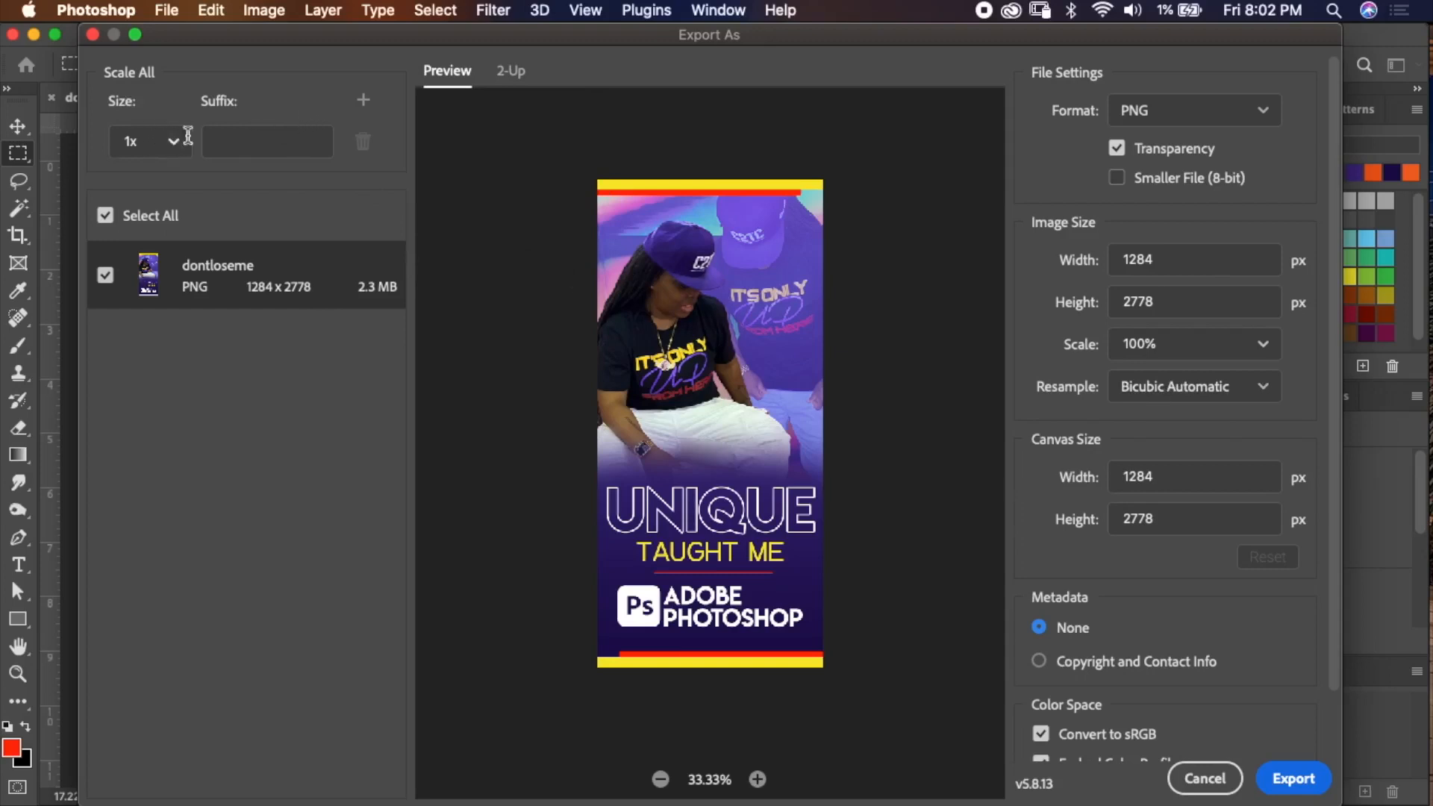
pyautogui.click(363, 100)
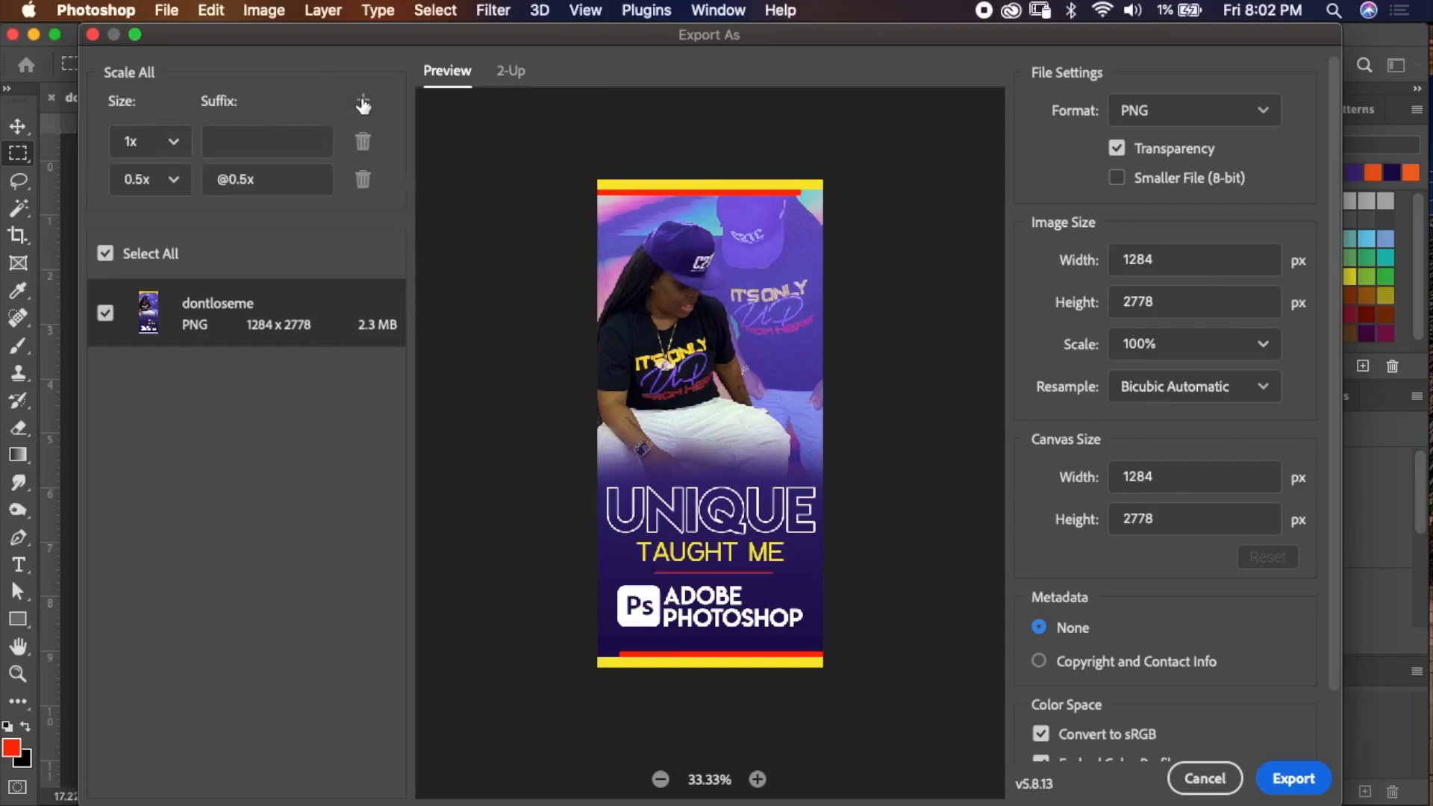
pyautogui.click(173, 180)
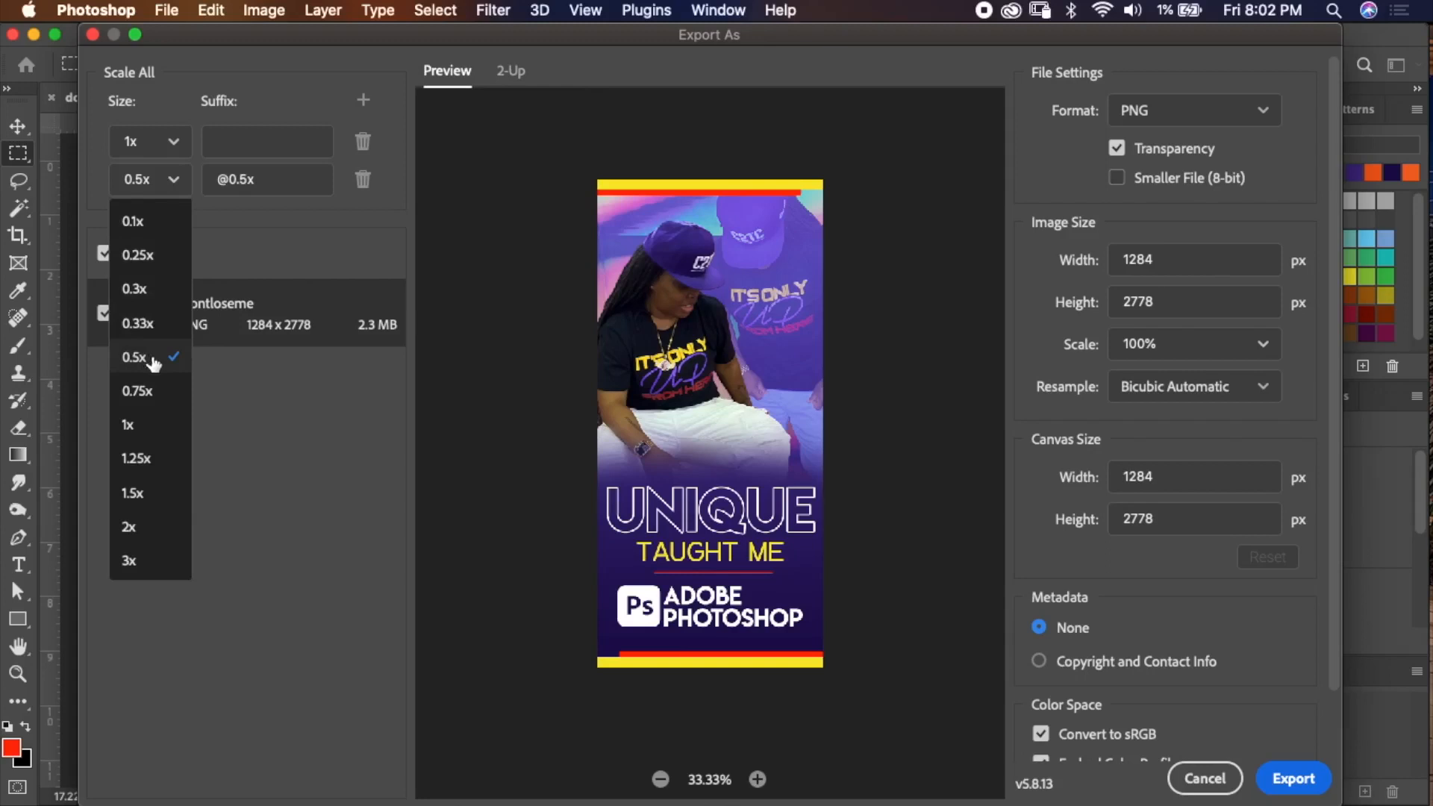
pyautogui.click(269, 240)
pyautogui.click(363, 100)
pyautogui.click(163, 224)
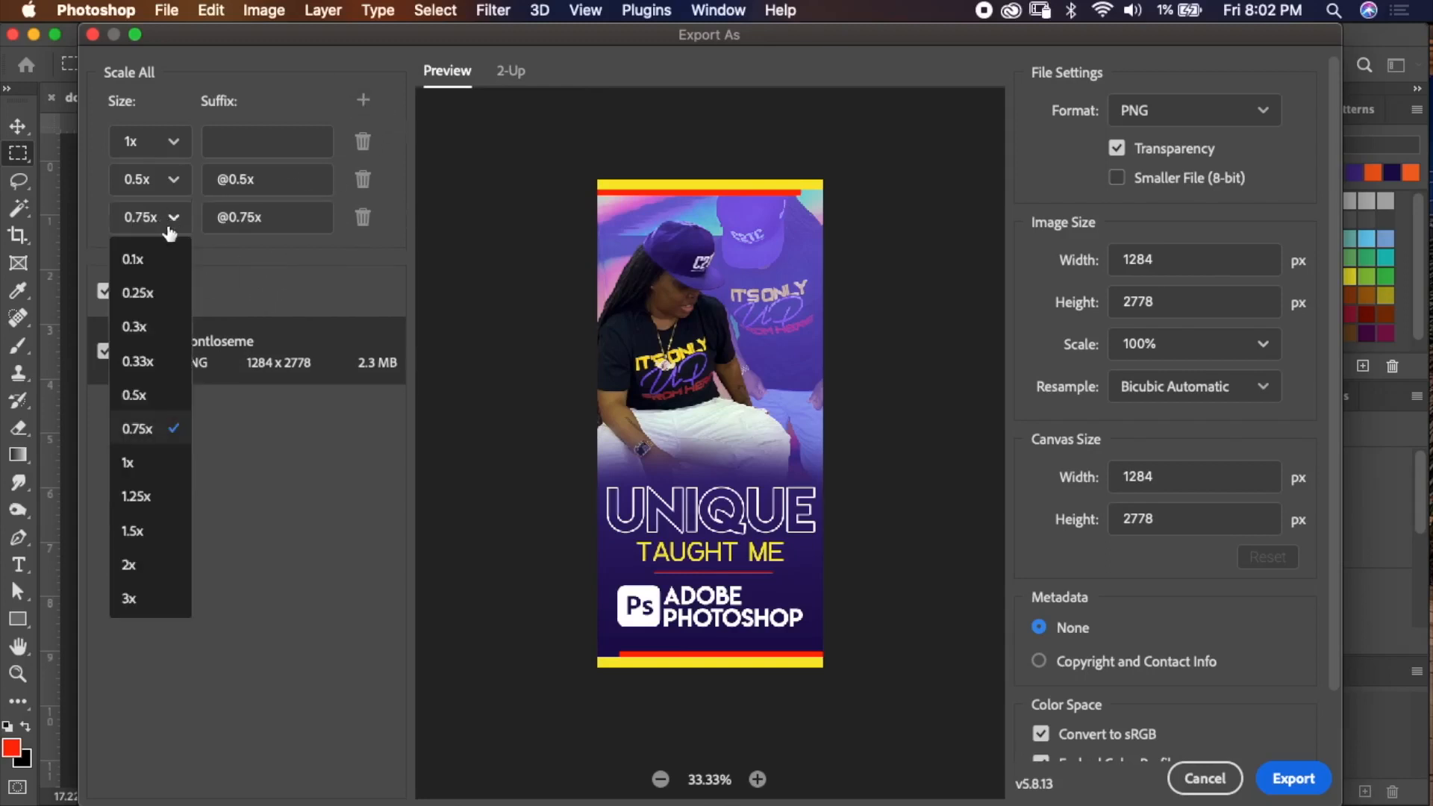
pyautogui.click(155, 569)
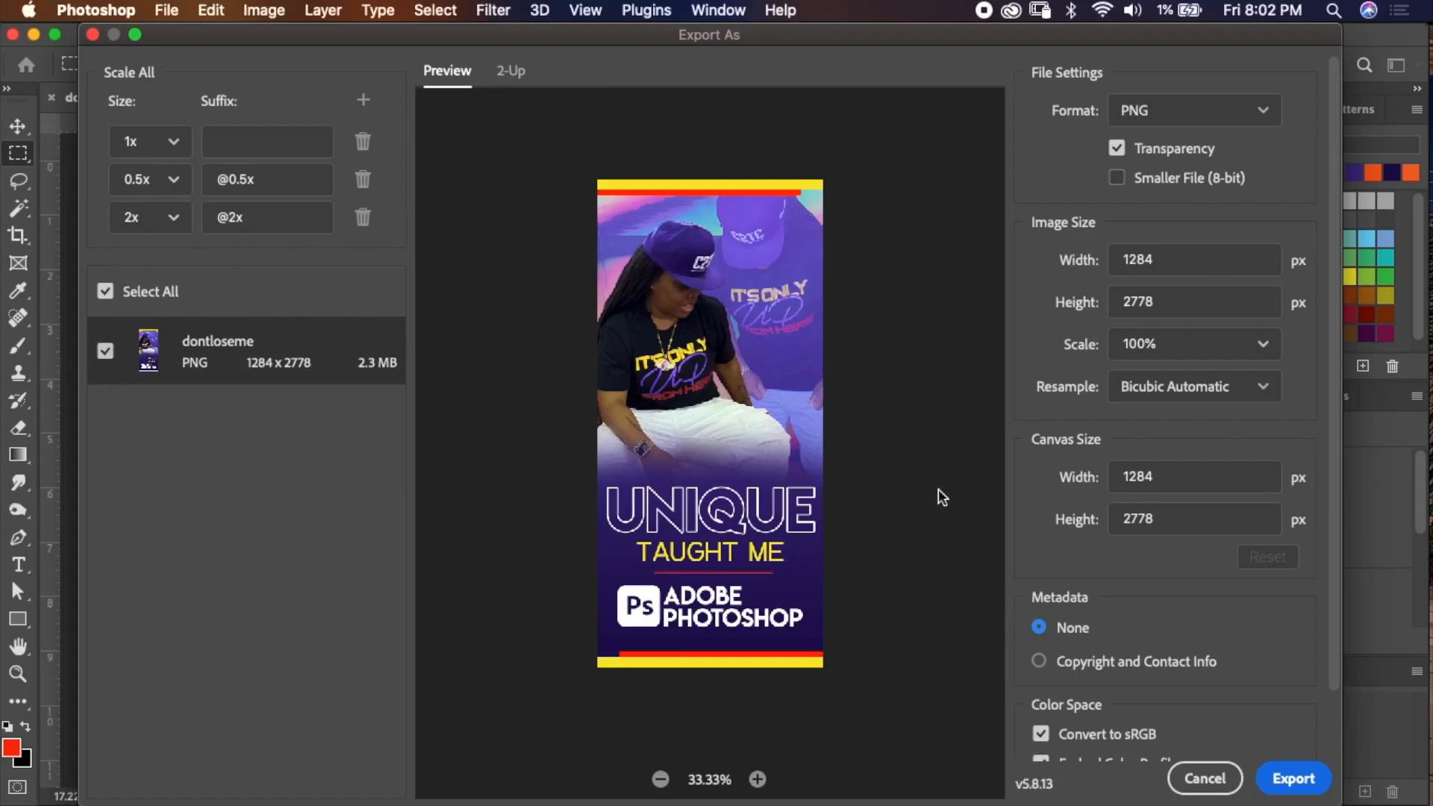
# Export the images into a new folder named sizes.
pyautogui.click(1279, 777)
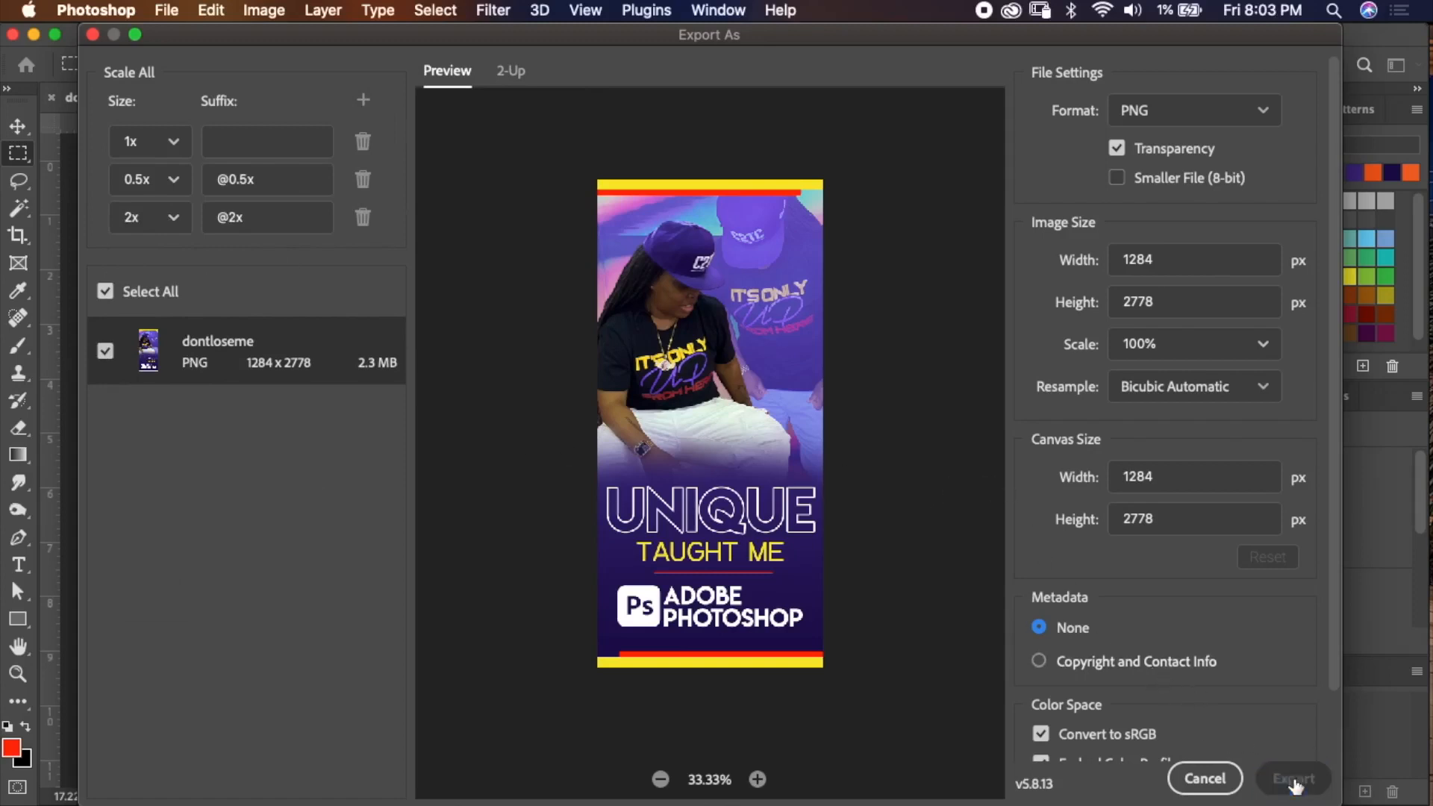
pyautogui.click(219, 650)
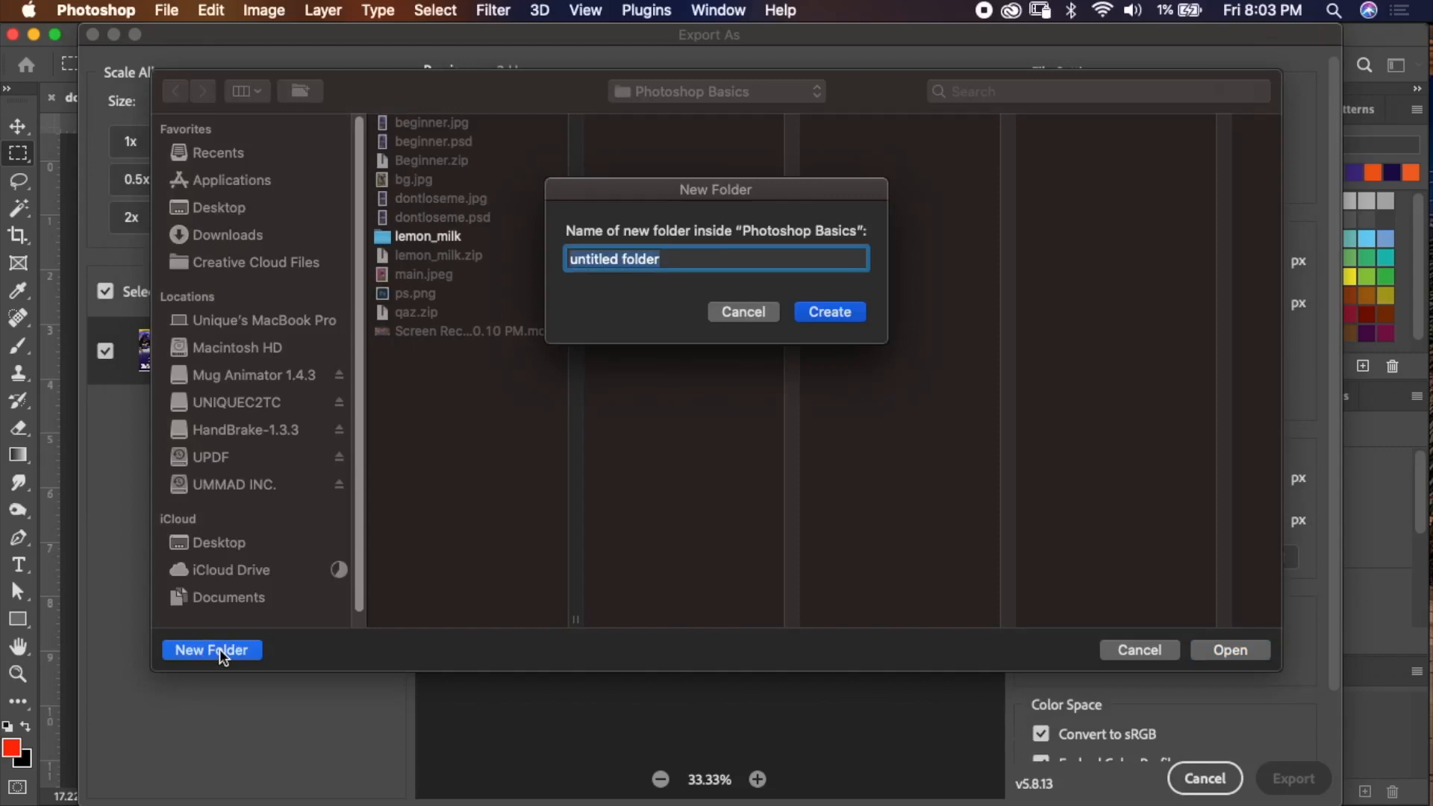
pyautogui.write('sizes')
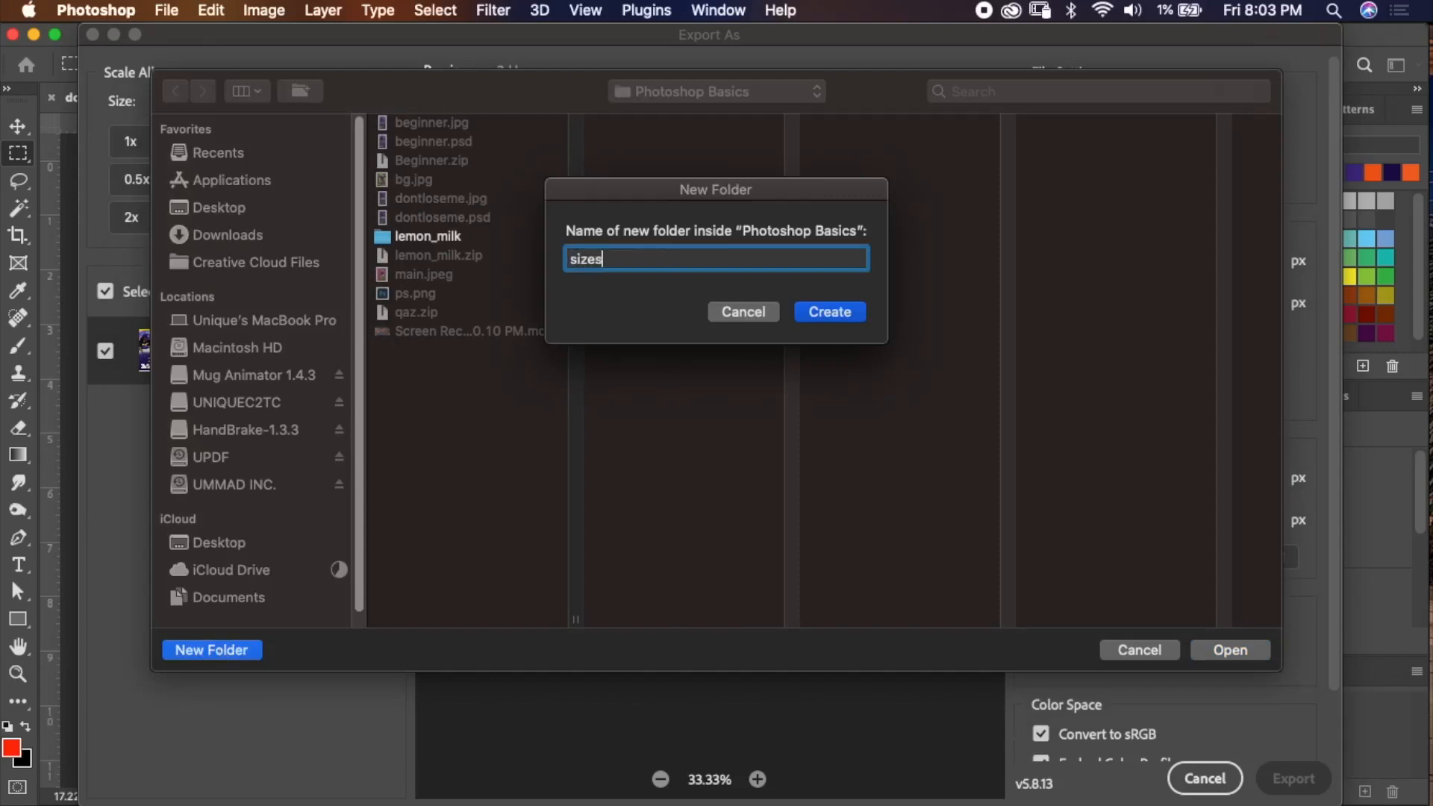
pyautogui.press('Return')
pyautogui.click(1231, 650)
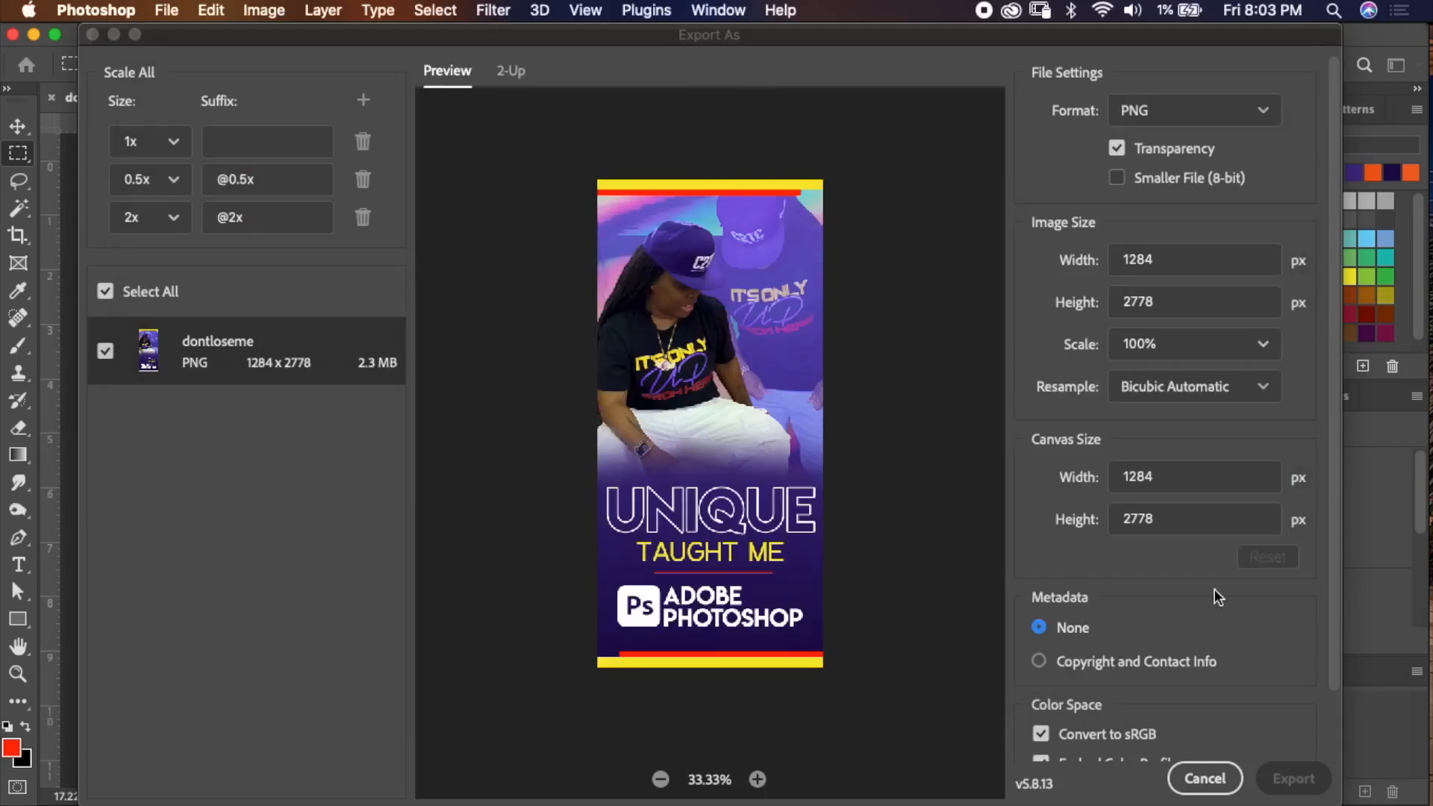
# Open the sizes folder in Finder and inspect each exported PNG's details.
pyautogui.scroll(-2, 1215, 590)
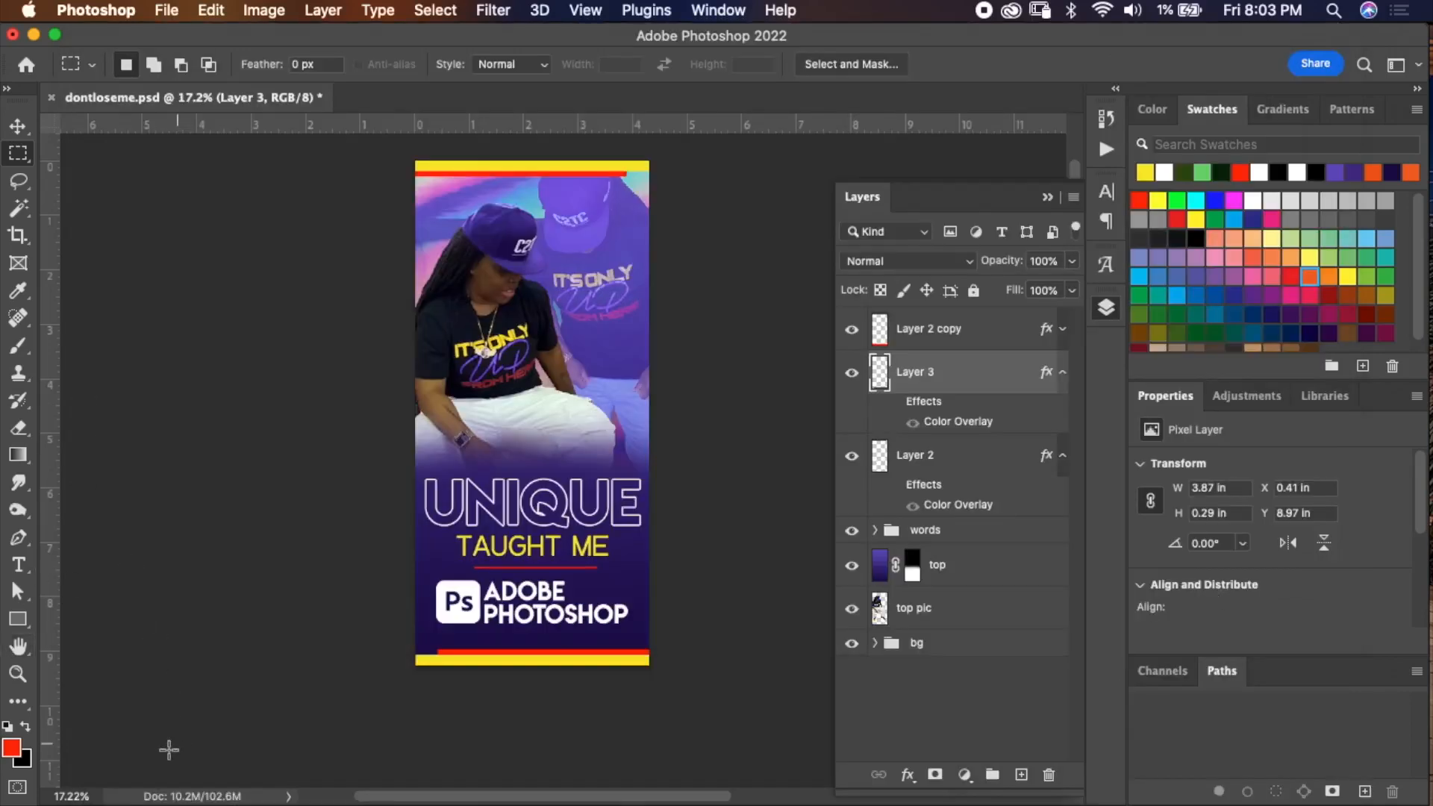
pyautogui.click(221, 790)
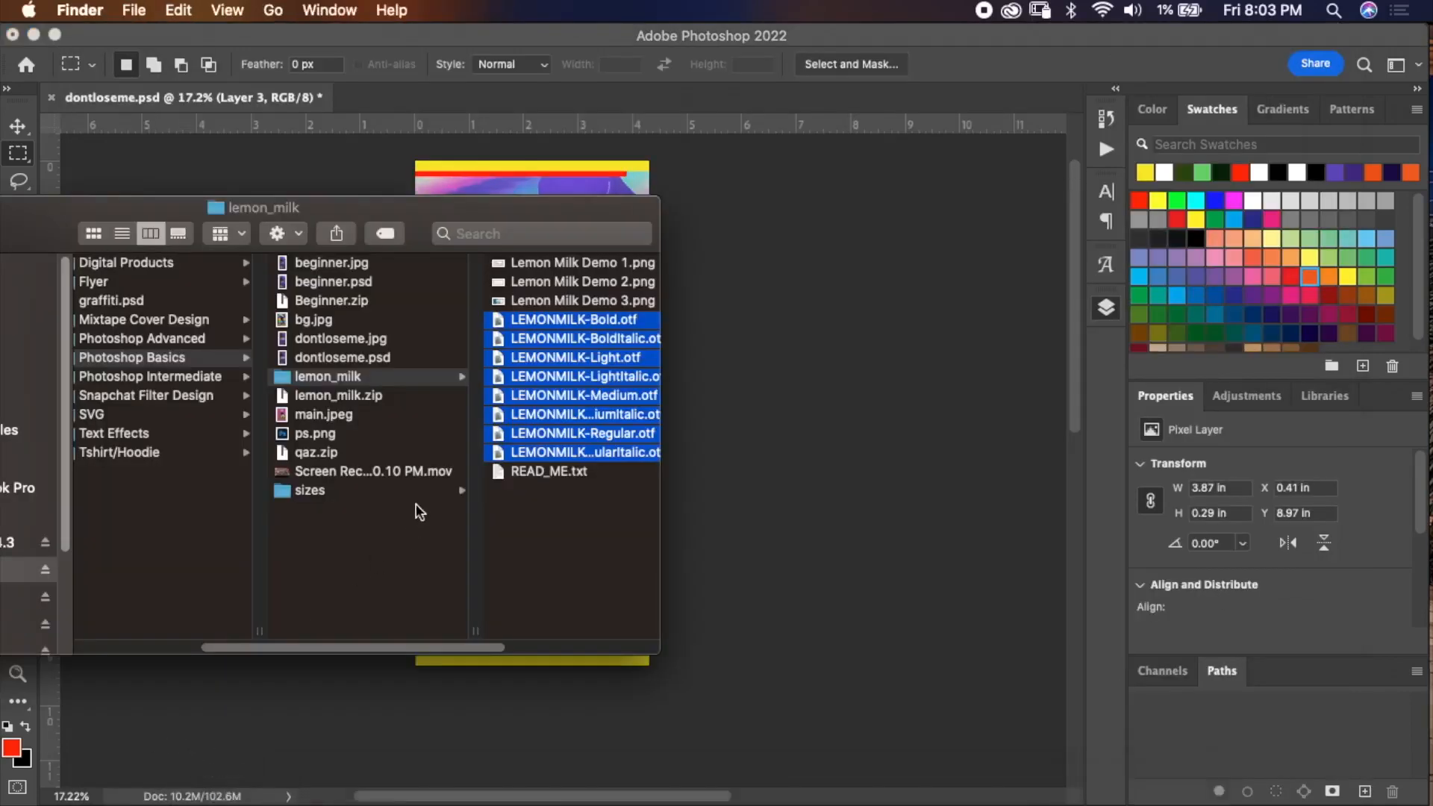
pyautogui.click(351, 490)
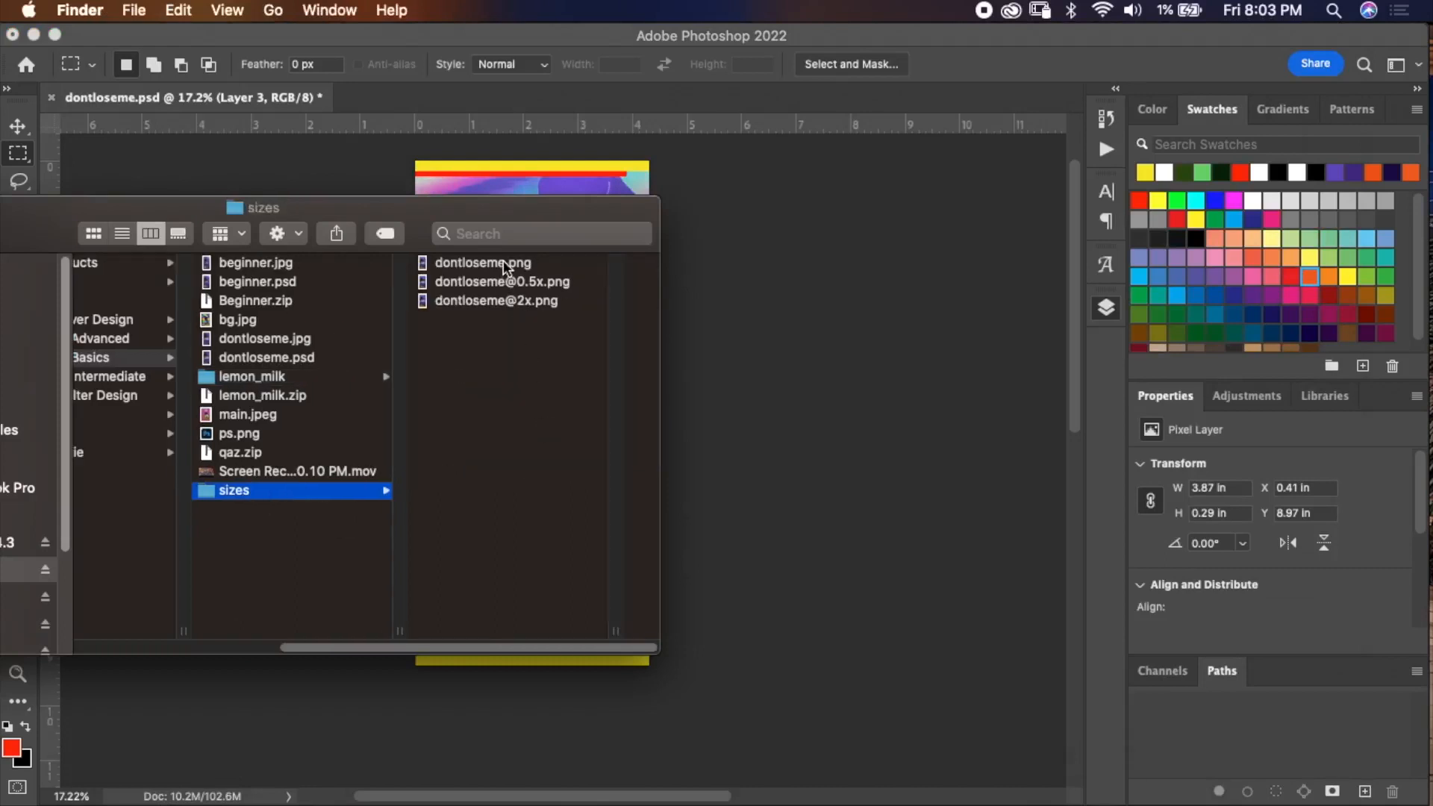
pyautogui.moveTo(668, 651); pyautogui.dragTo(815, 706)
pyautogui.click(675, 263)
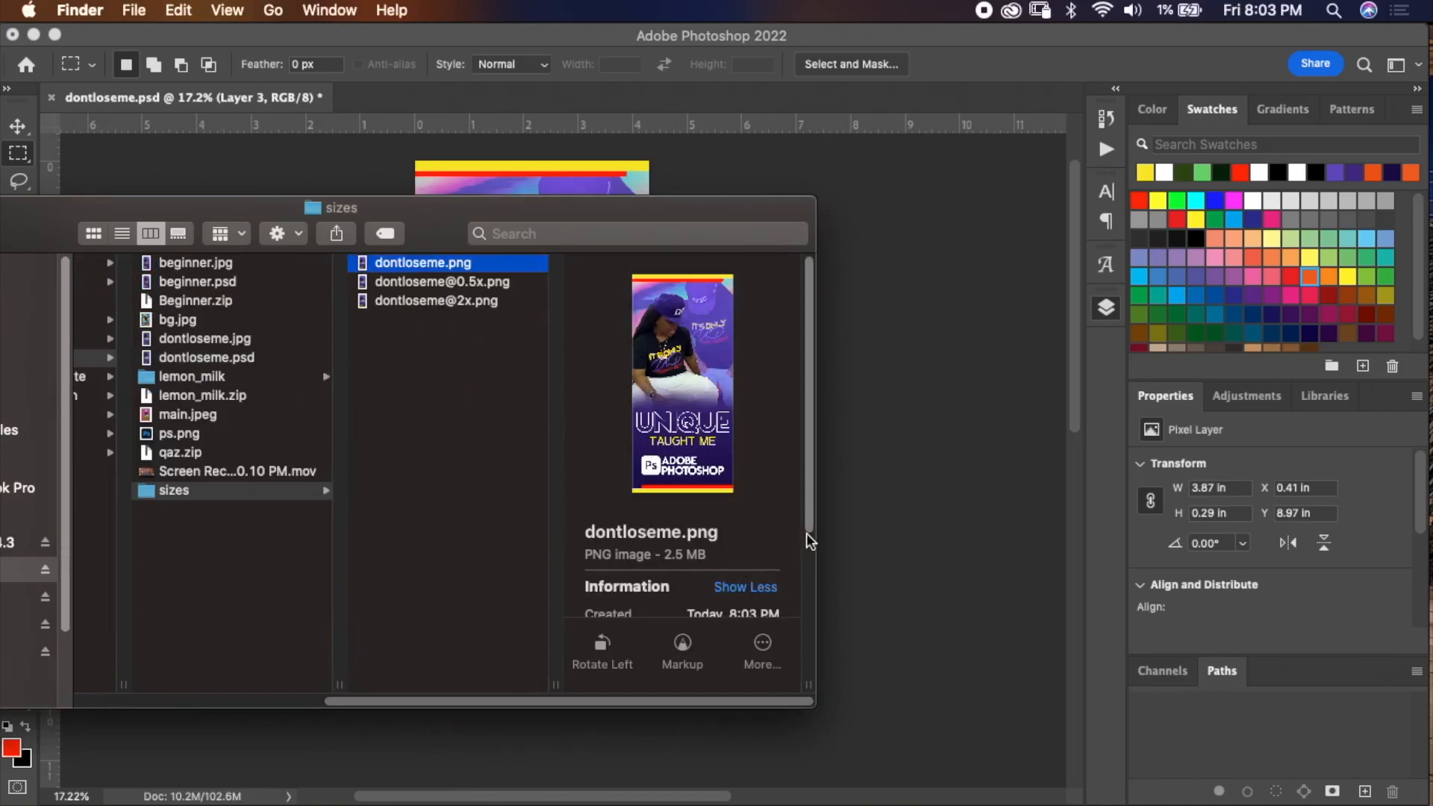
pyautogui.scroll(-5, 807, 560)
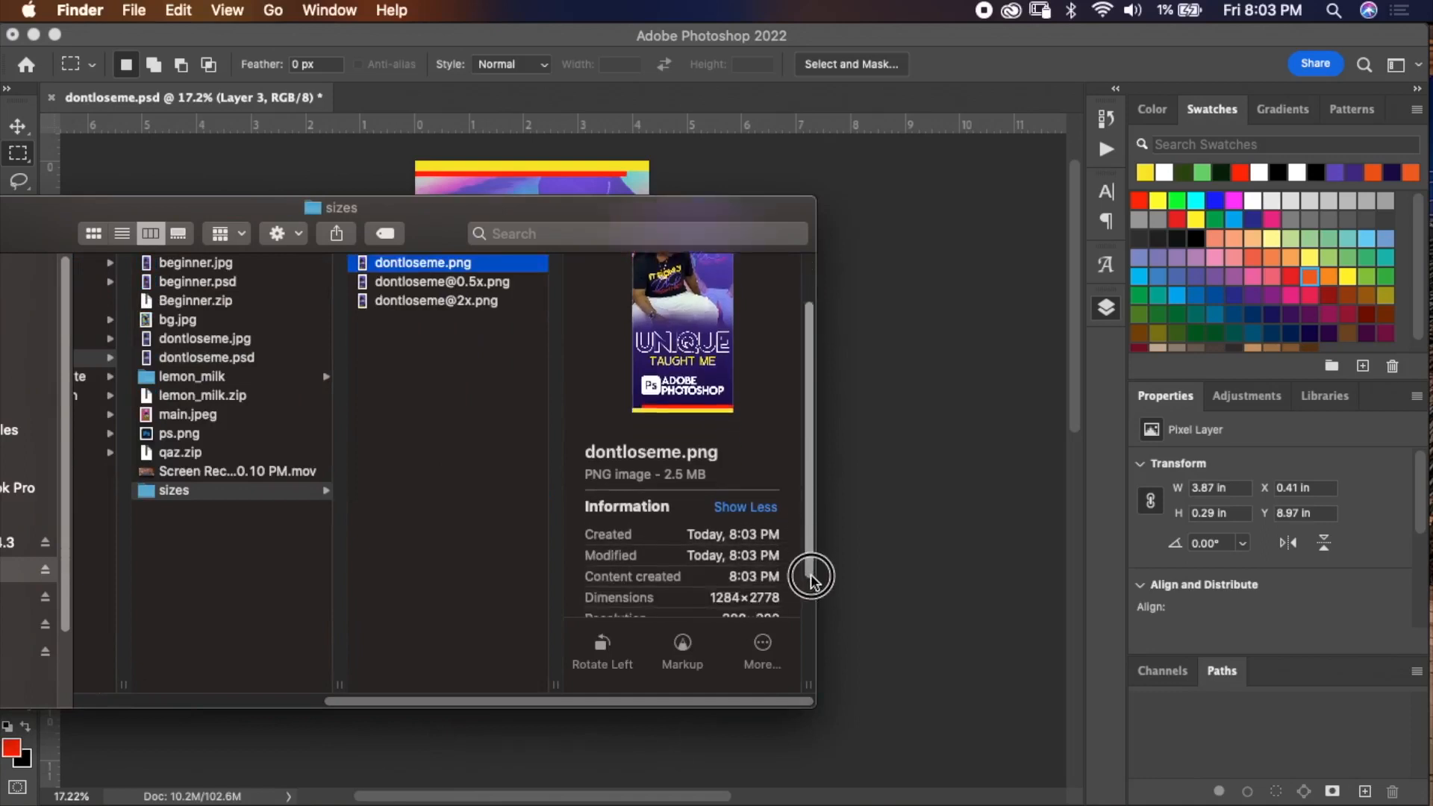
pyautogui.click(515, 284)
pyautogui.scroll(-4, 809, 523)
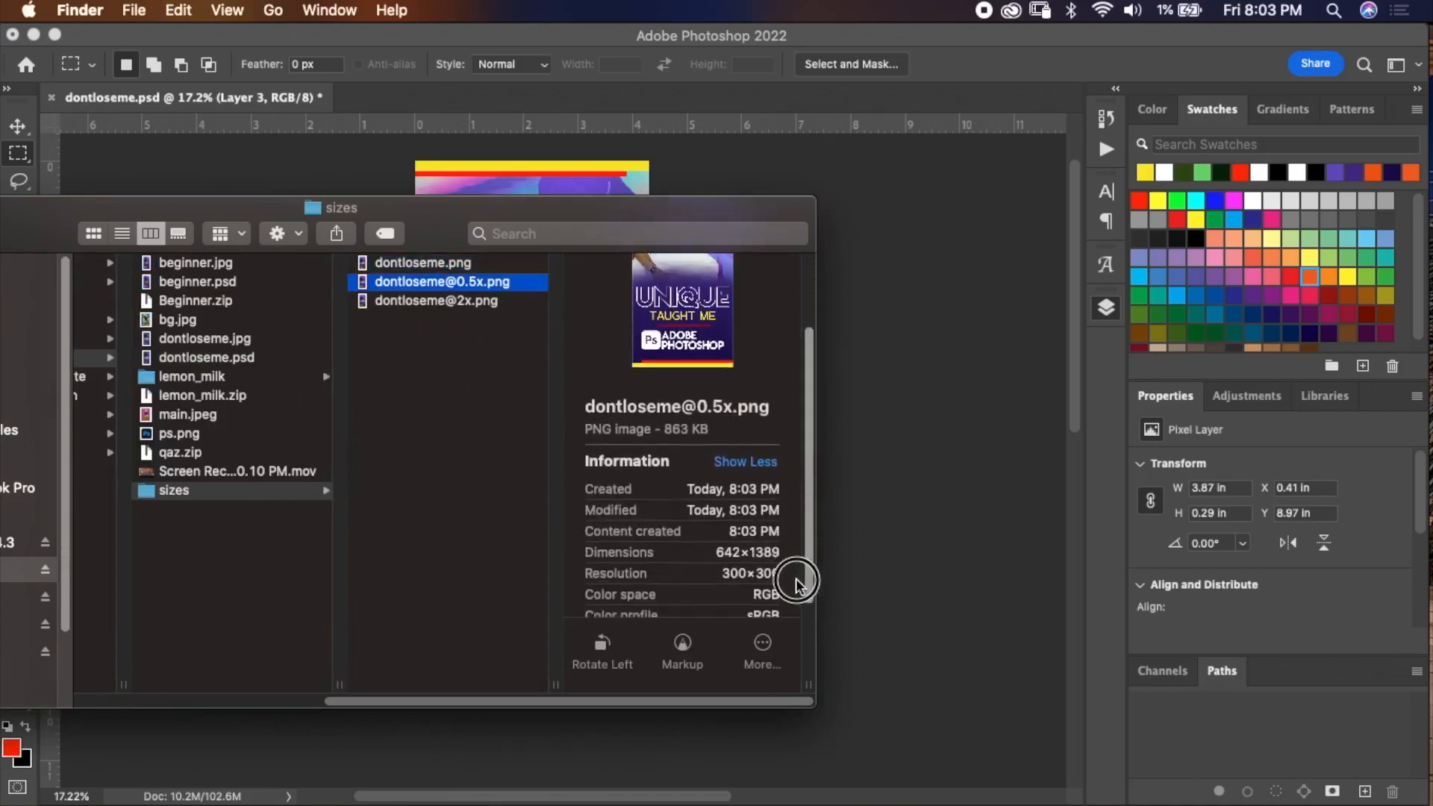
pyautogui.click(481, 308)
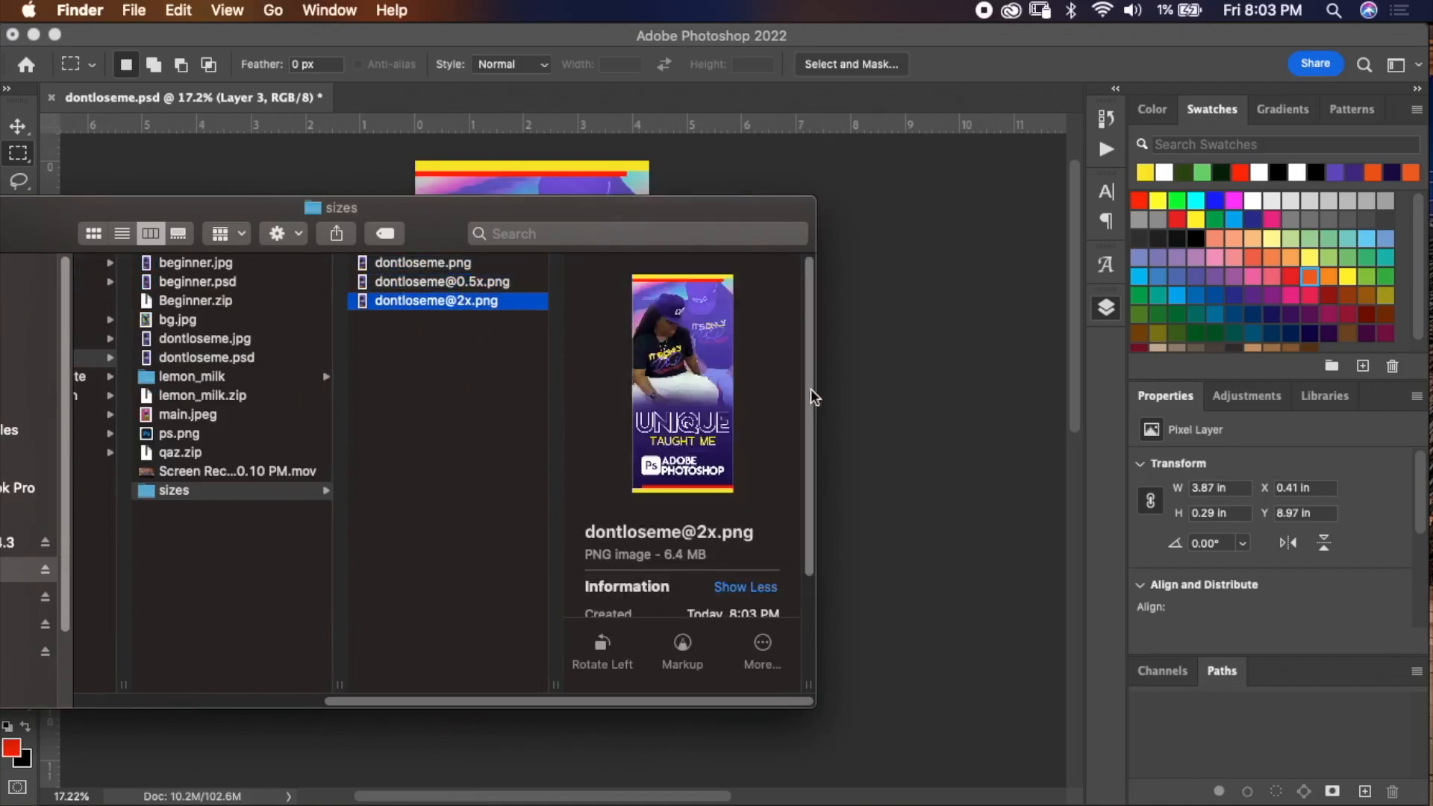
pyautogui.scroll(-4, 808, 418)
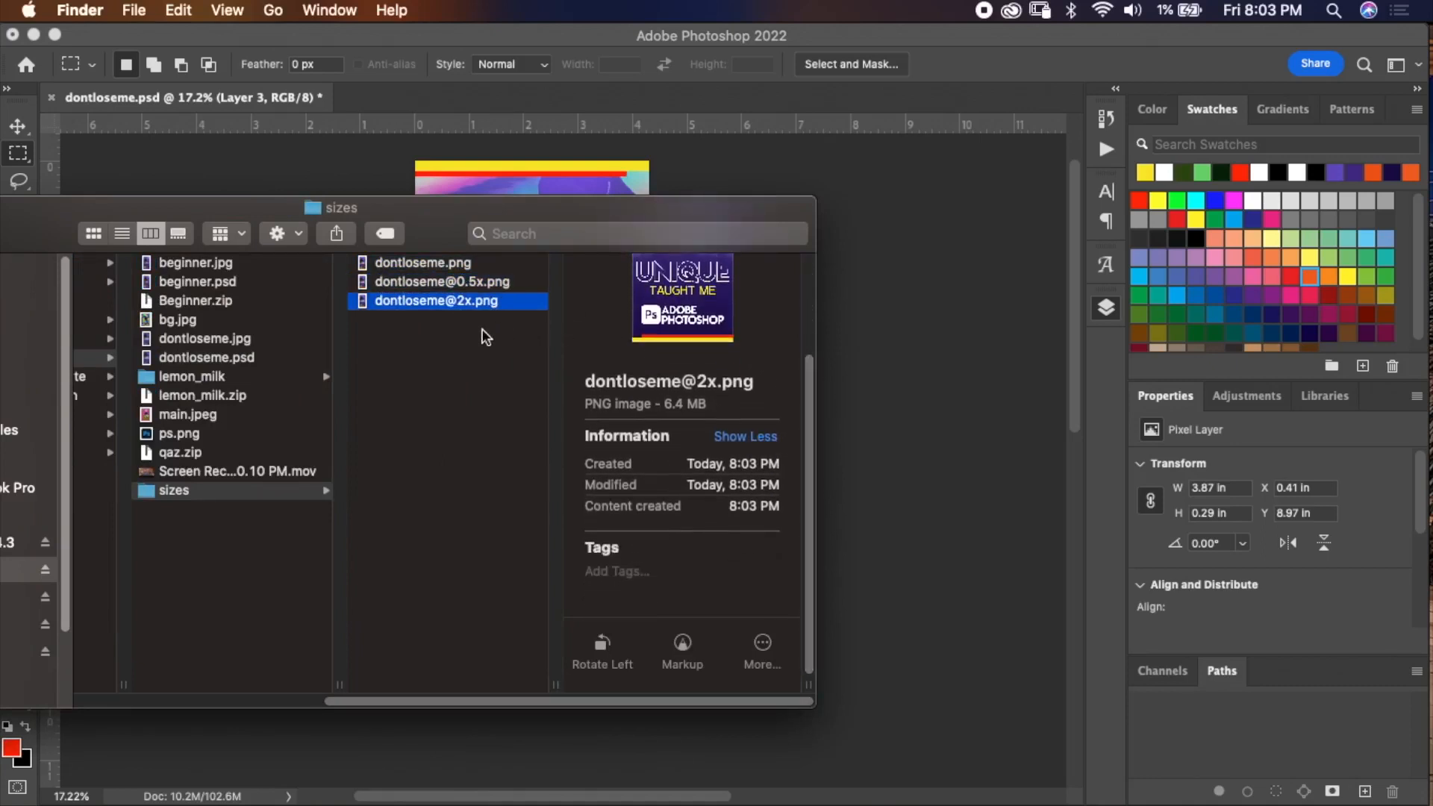
pyautogui.rightClick(464, 302)
pyautogui.moveTo(576, 306)
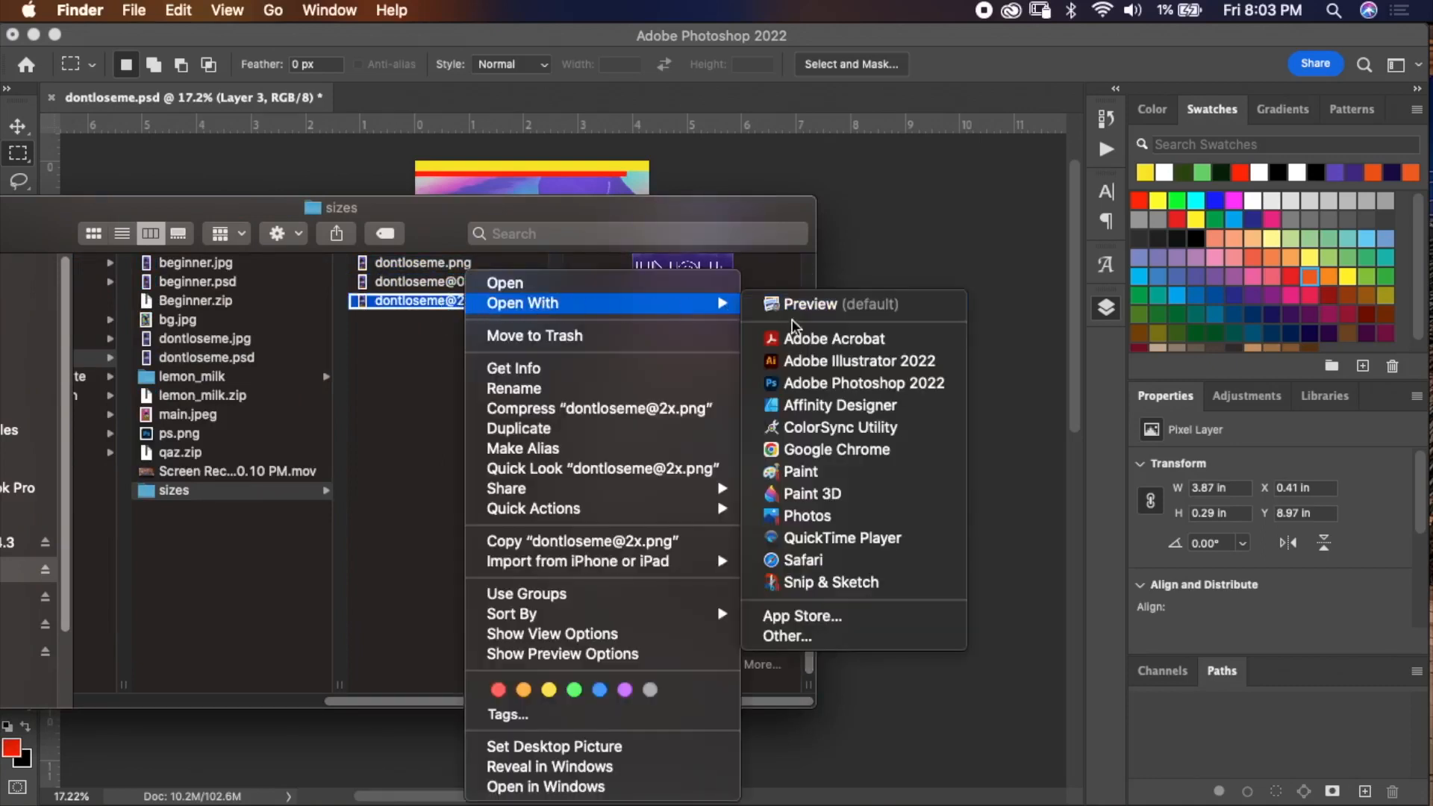
pyautogui.click(814, 383)
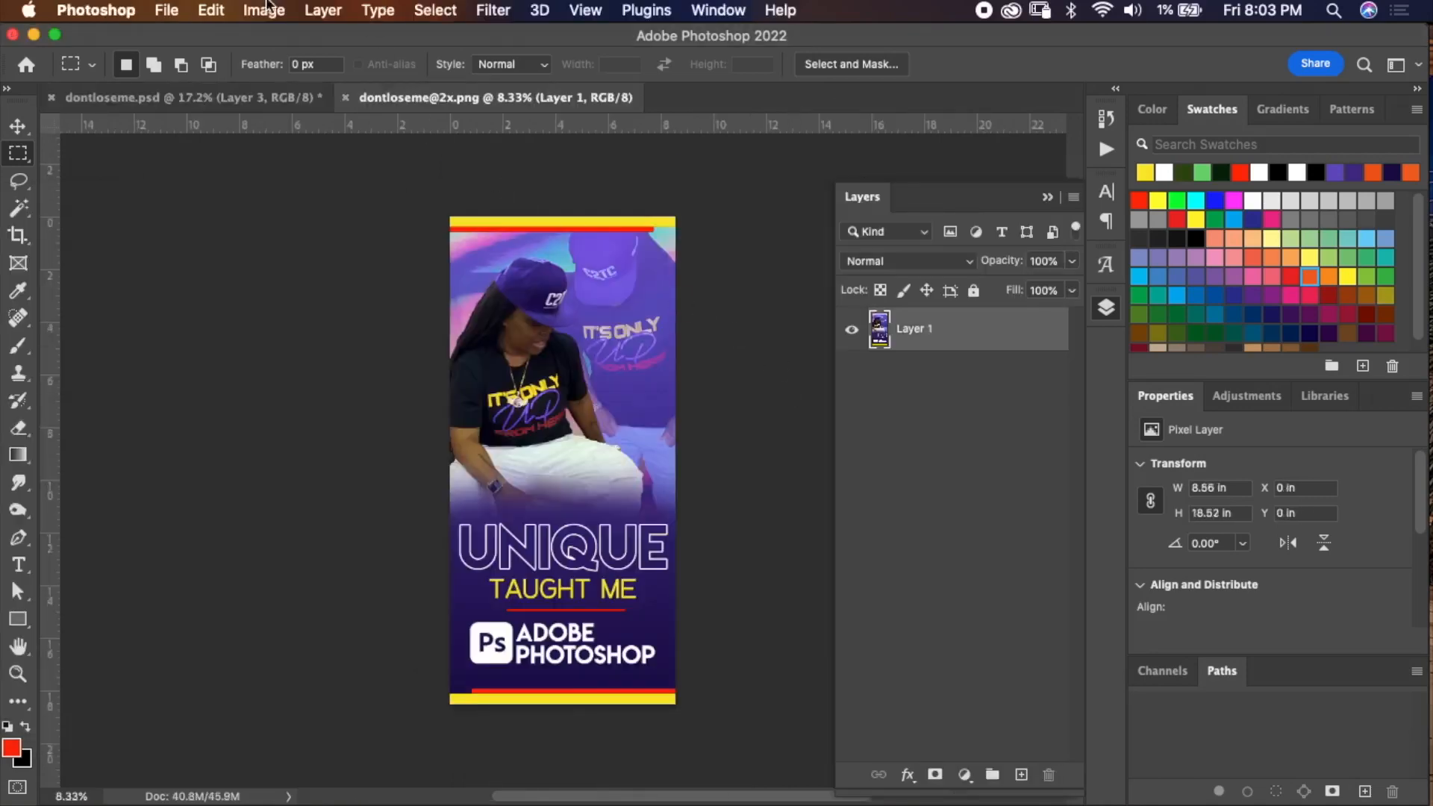
# Check the 2x image's dimensions in pixels in Image Size, cancel, and return to the original document.
pyautogui.click(264, 10)
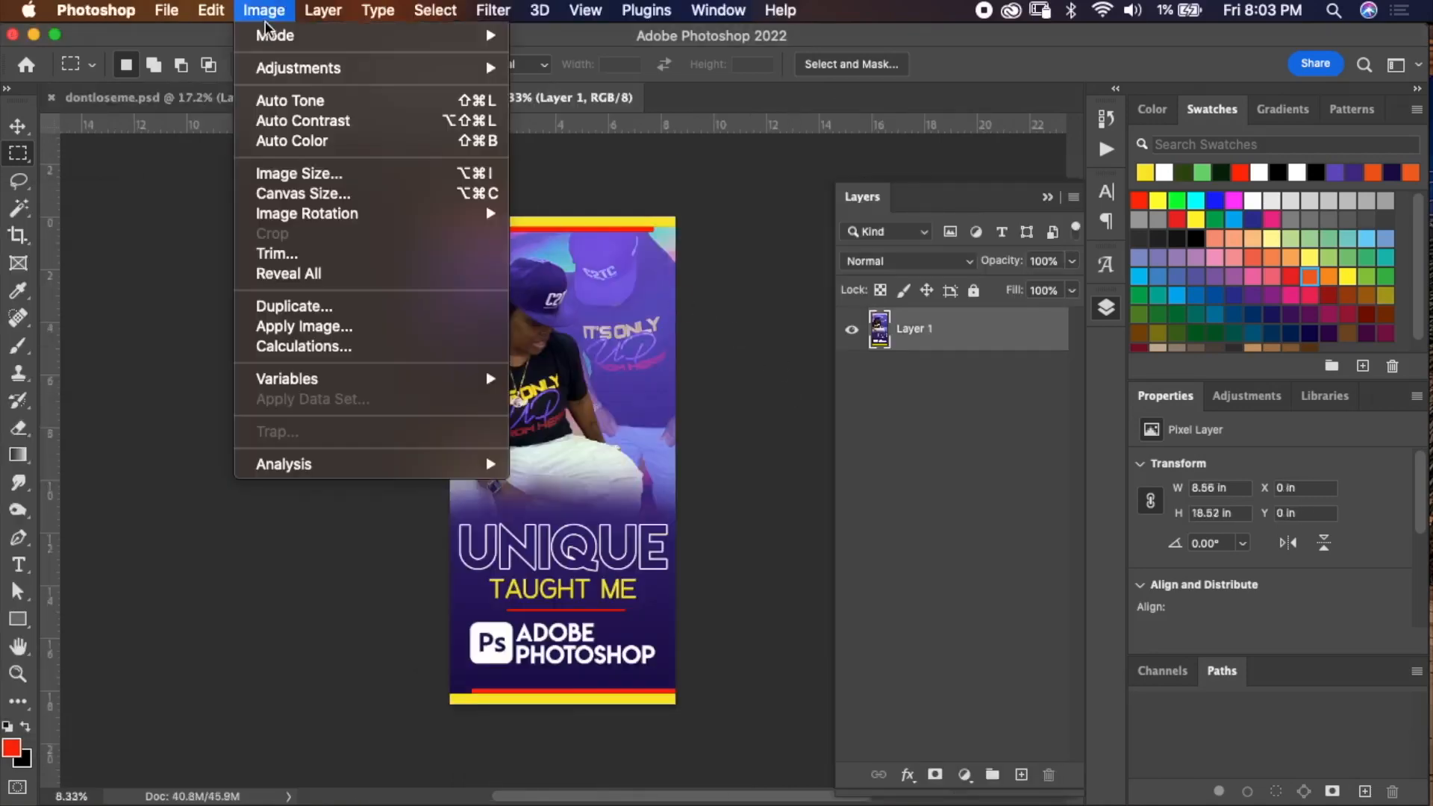
pyautogui.click(299, 173)
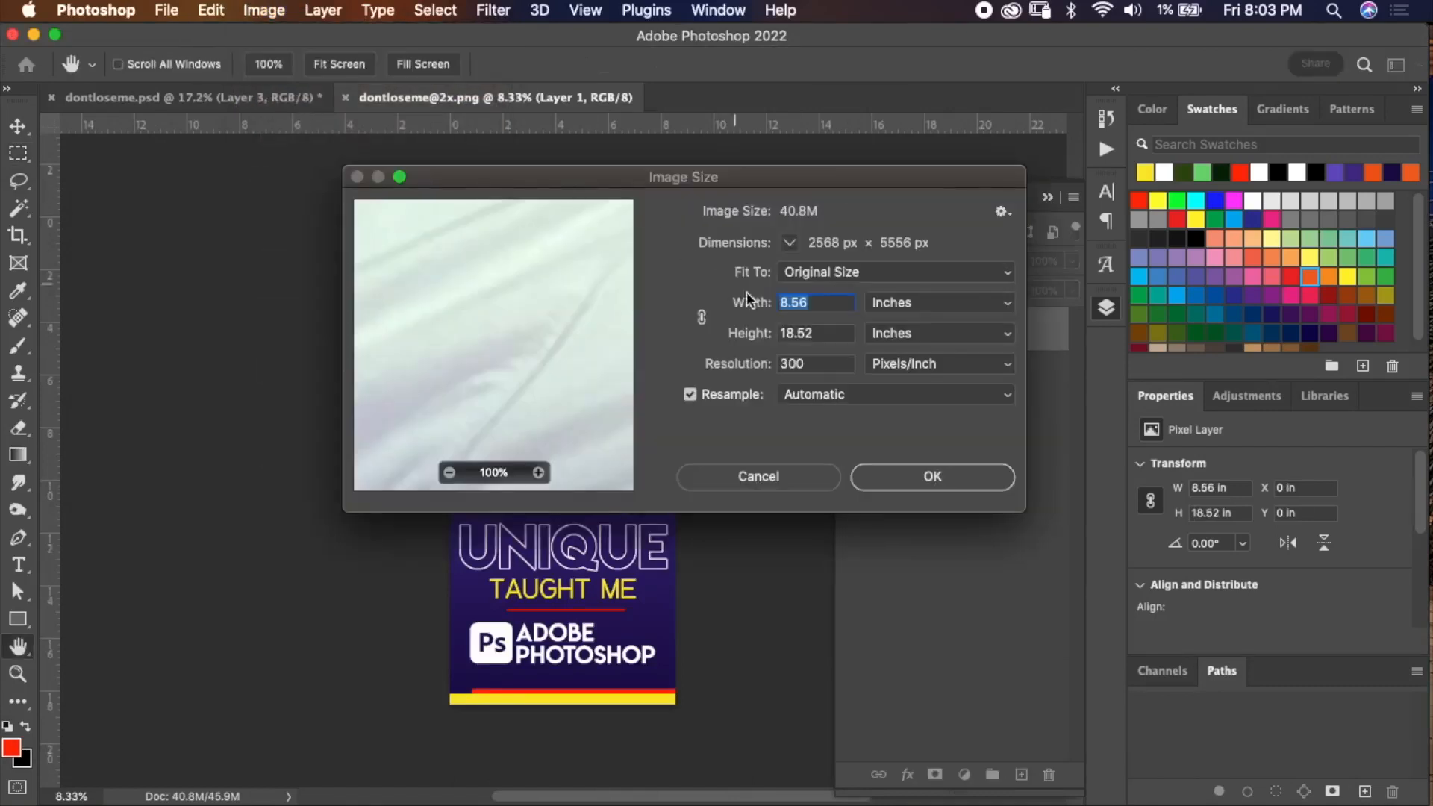
pyautogui.click(911, 307)
pyautogui.click(905, 287)
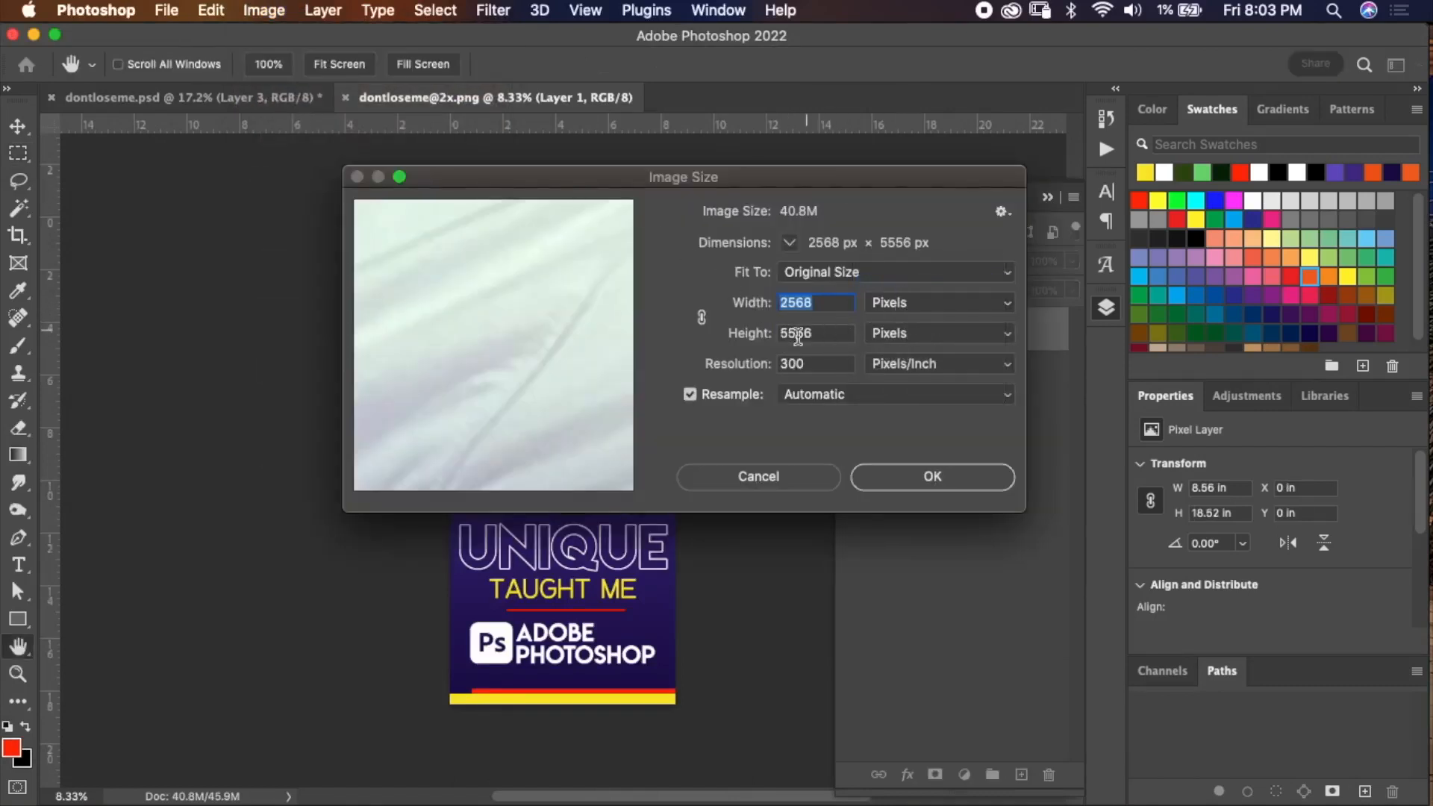
pyautogui.click(780, 478)
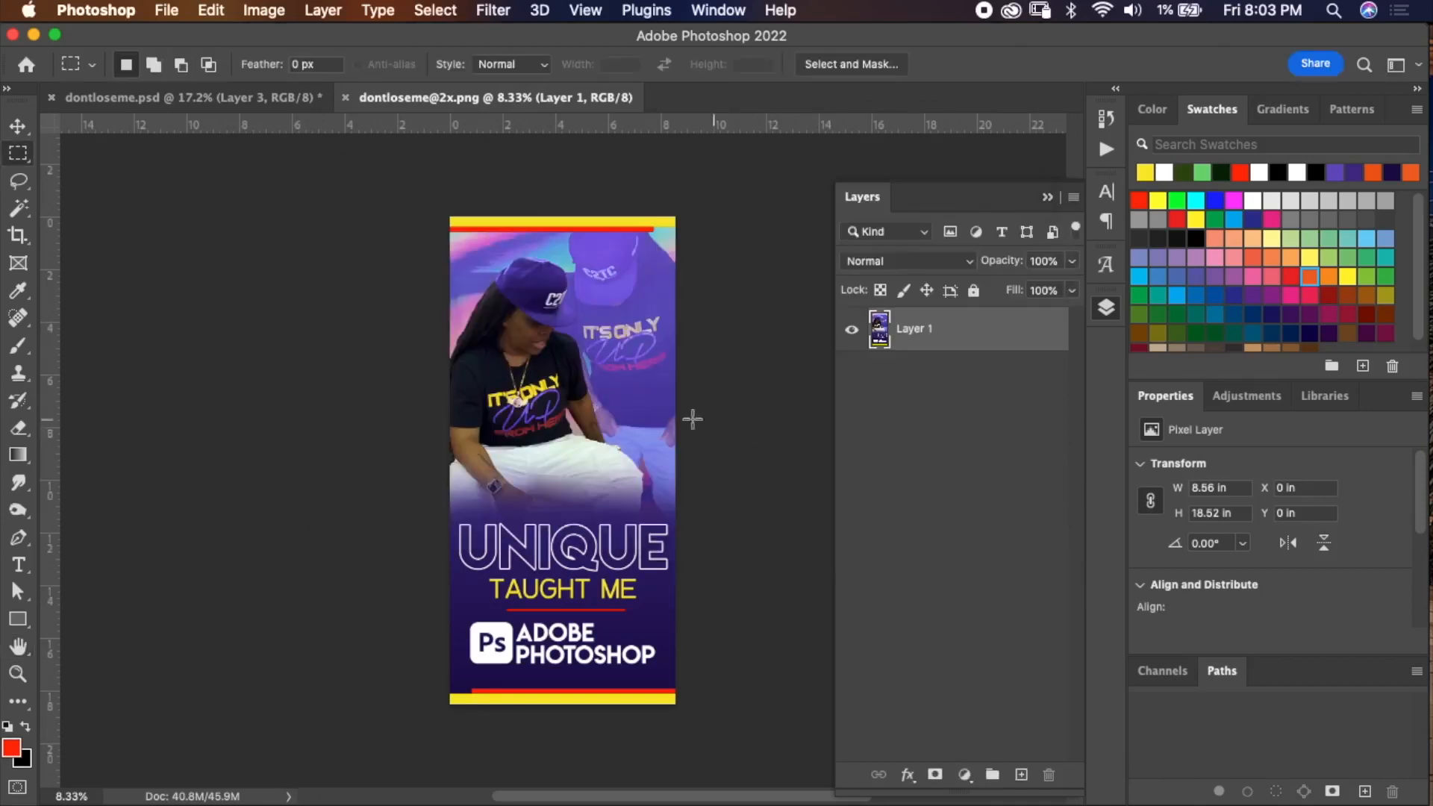
pyautogui.click(346, 97)
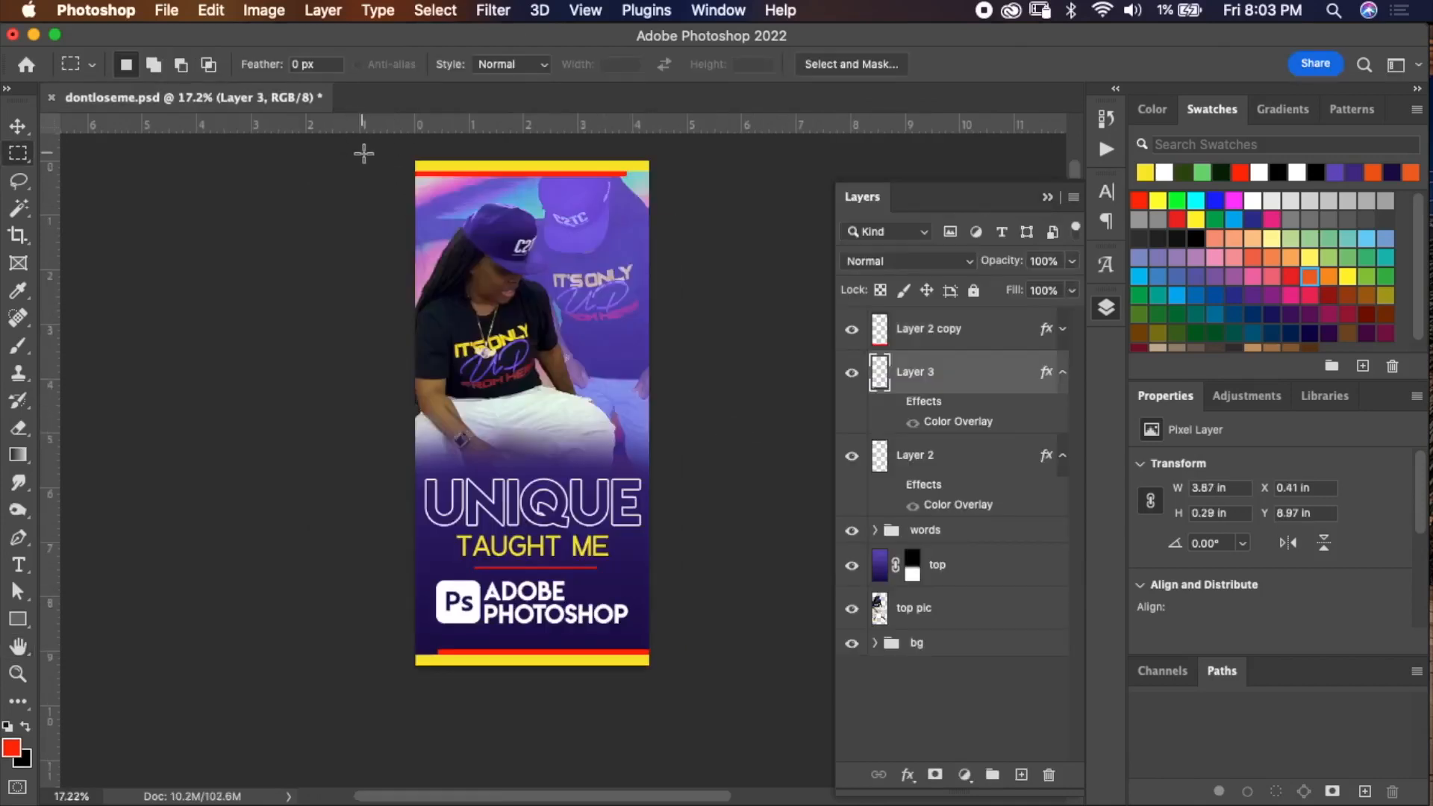